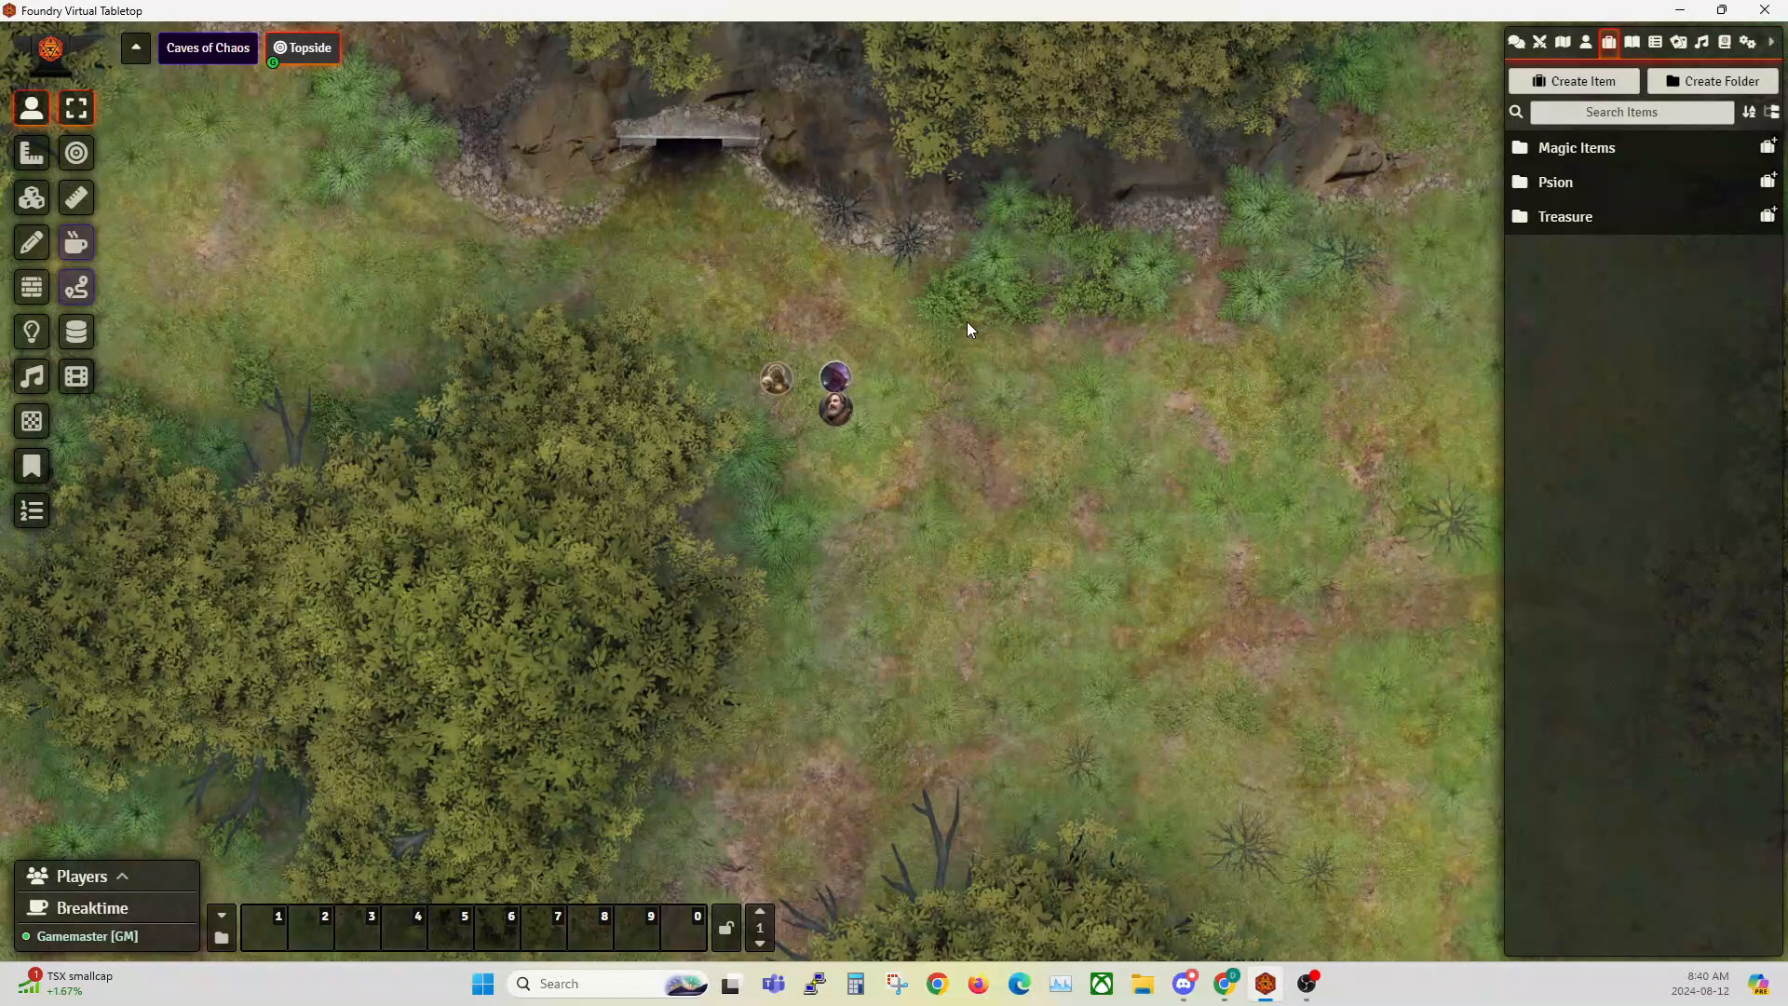
scroll(967, 328, up, 1)
drag(965, 360, 983, 393)
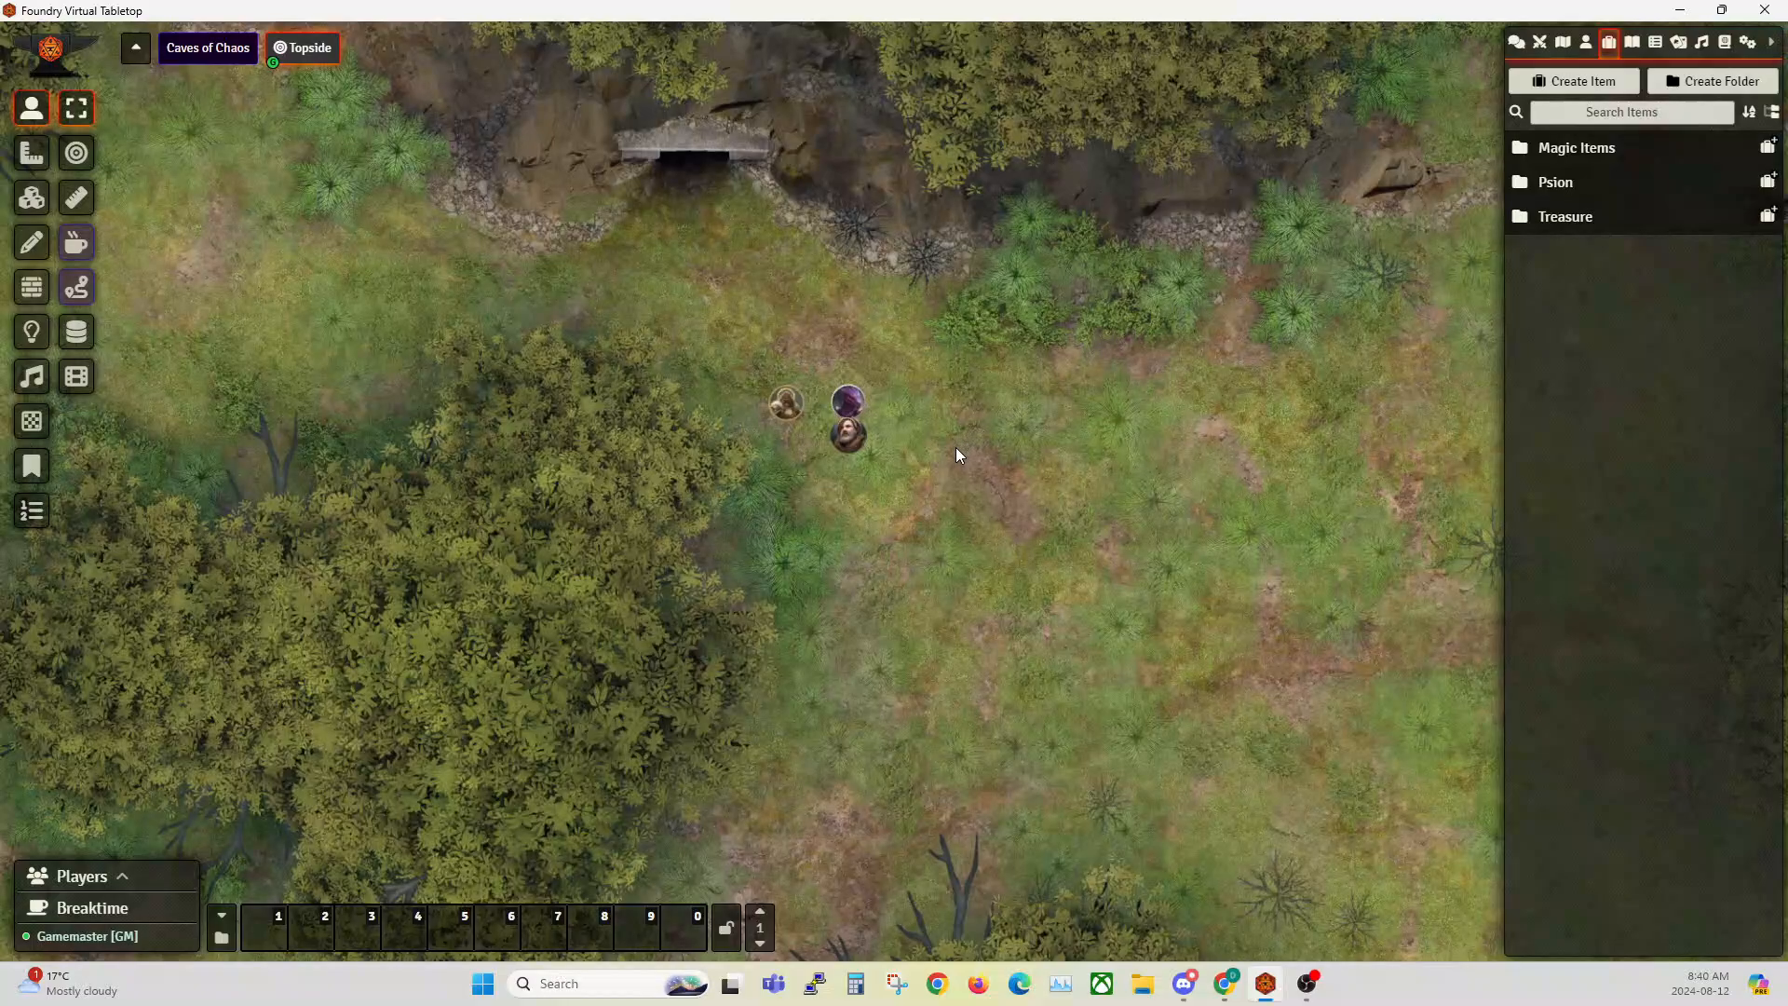
scroll(959, 454, up, 1)
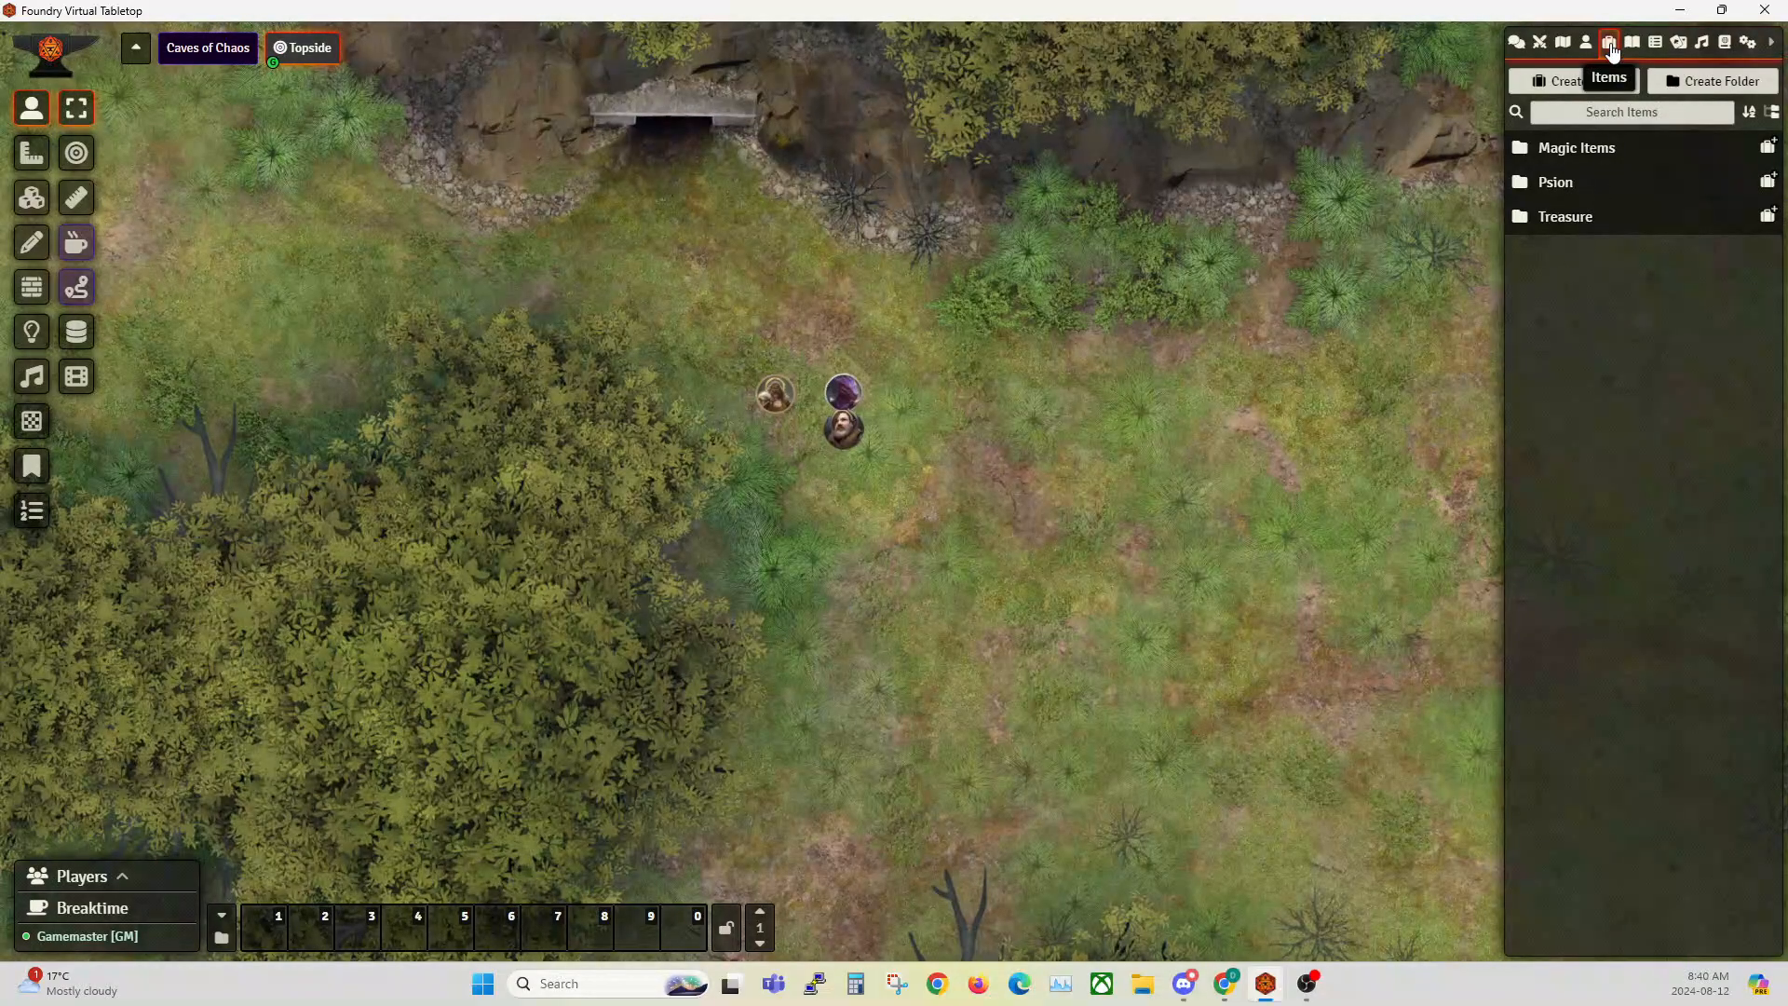
click(1577, 82)
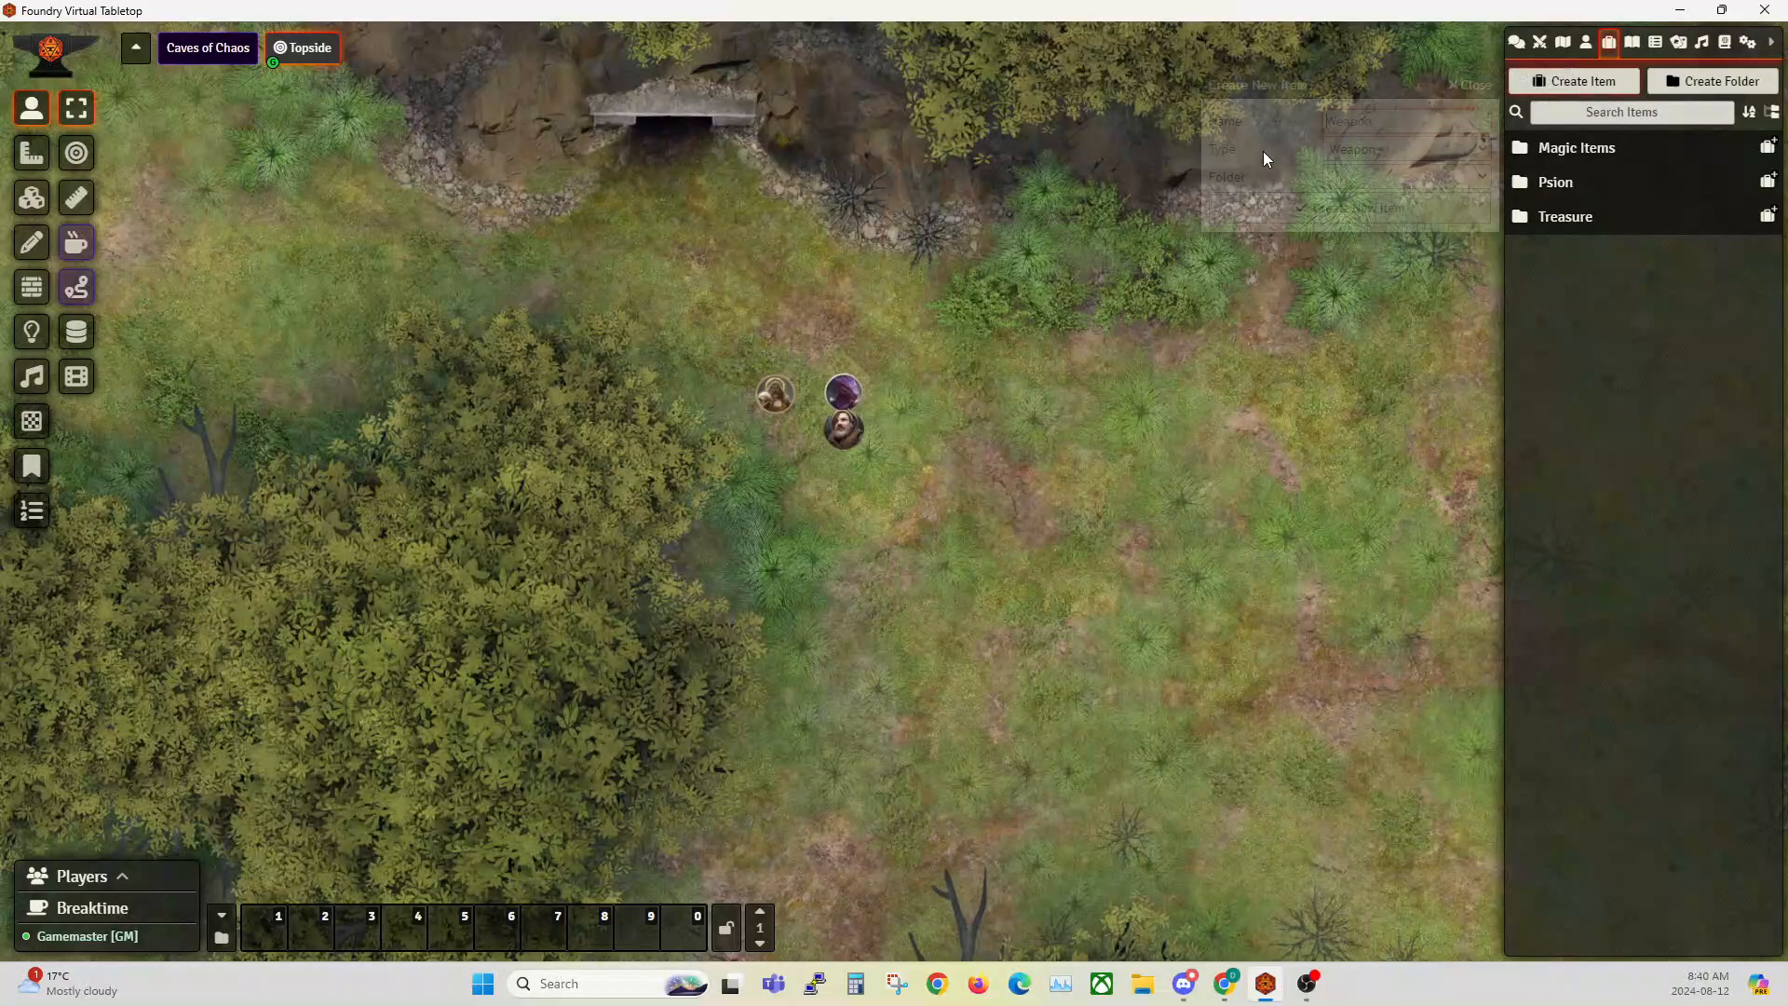
drag(1341, 82, 861, 203)
click(865, 269)
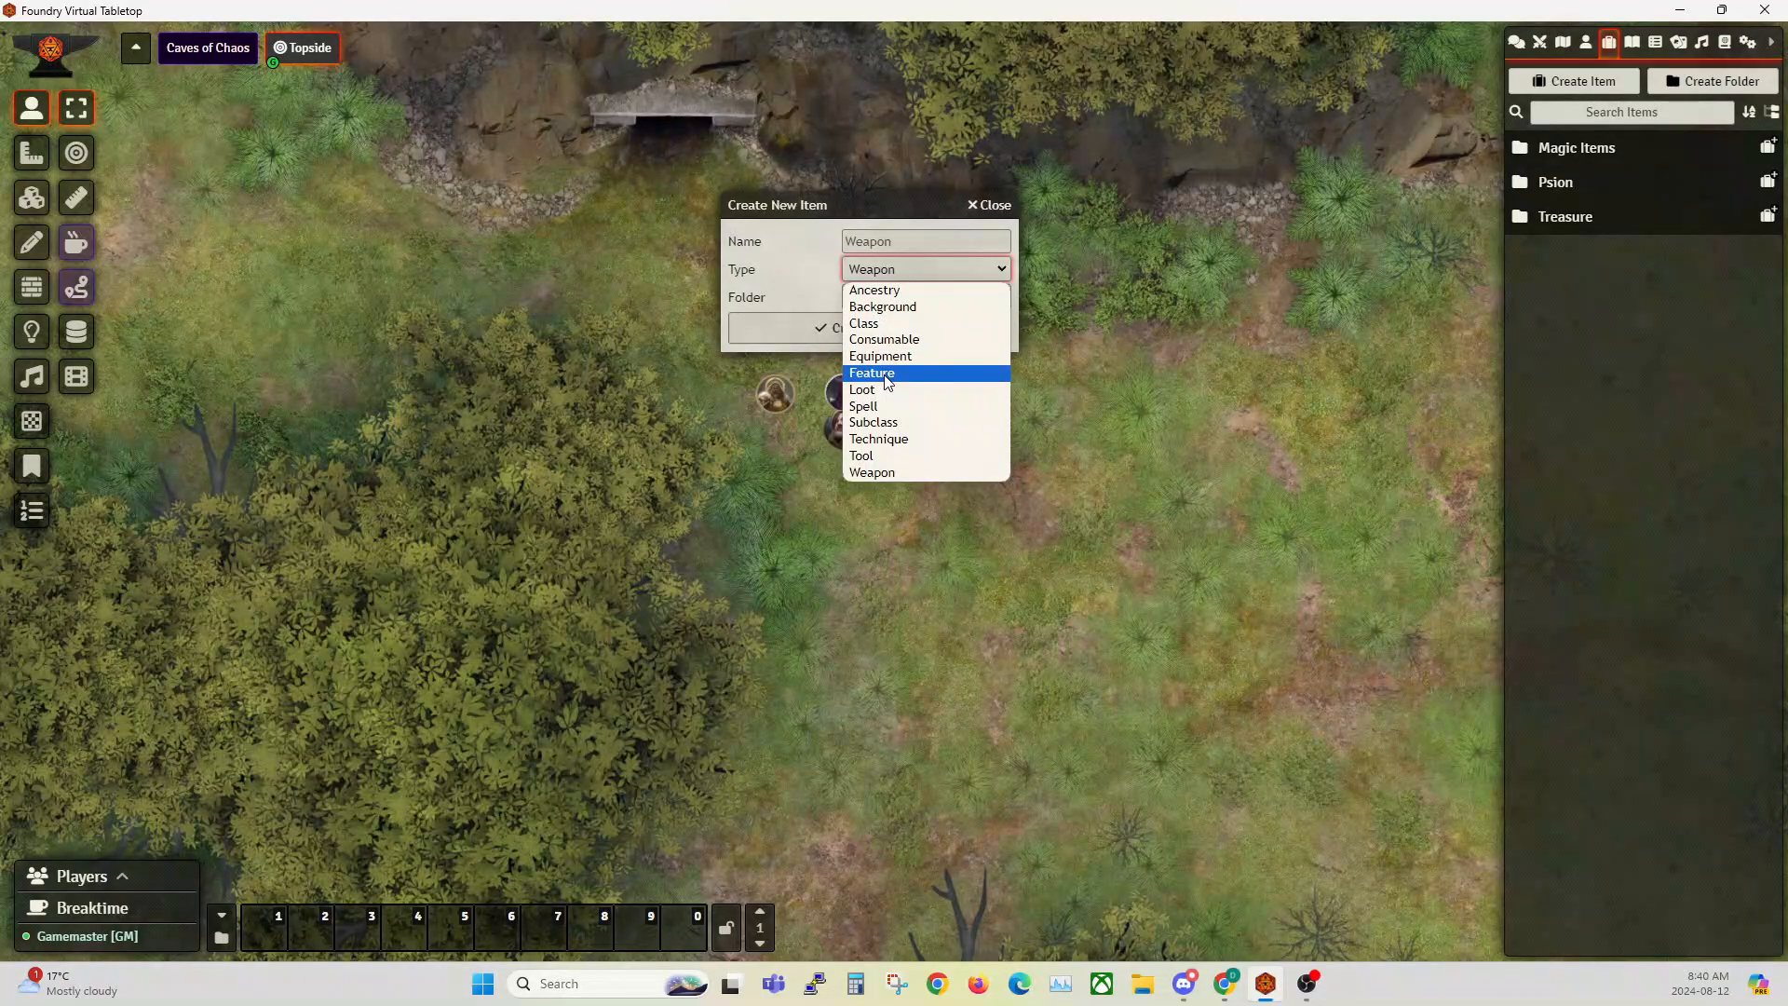
click(989, 205)
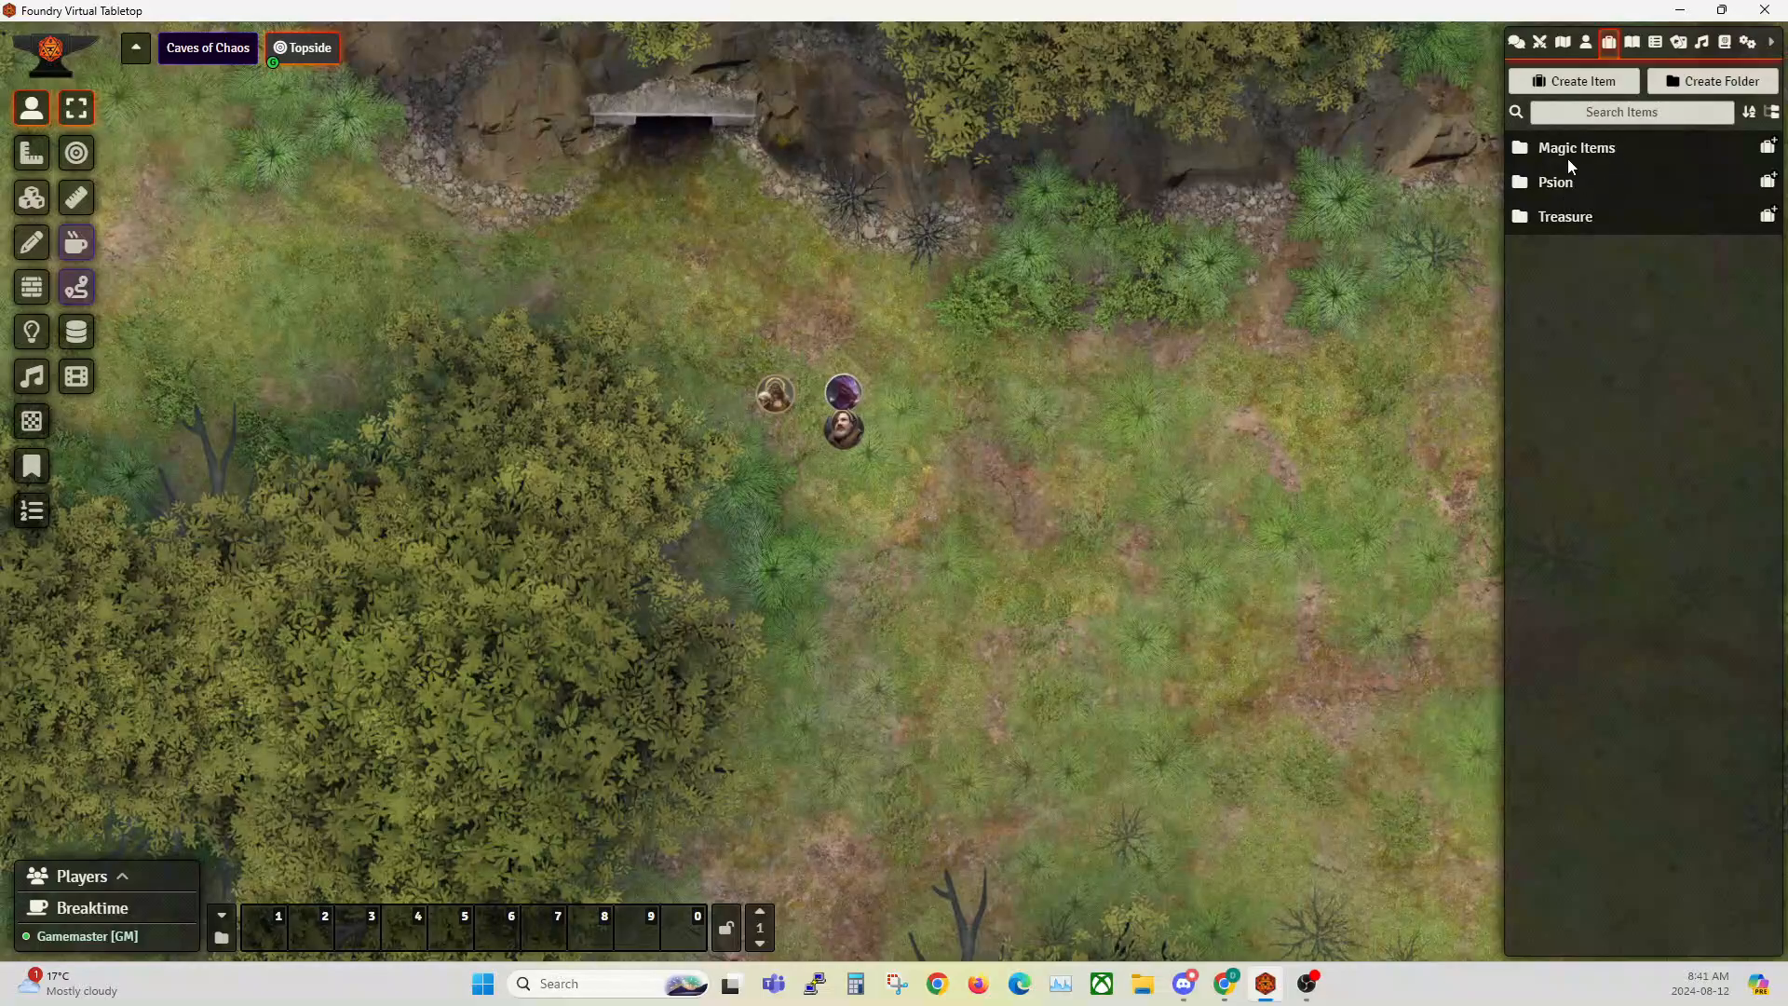
Step: Look through the Psion item folder, checking its Level 1 and Level 2 subfolders and the Psion class item
scroll(781, 375, up, 3)
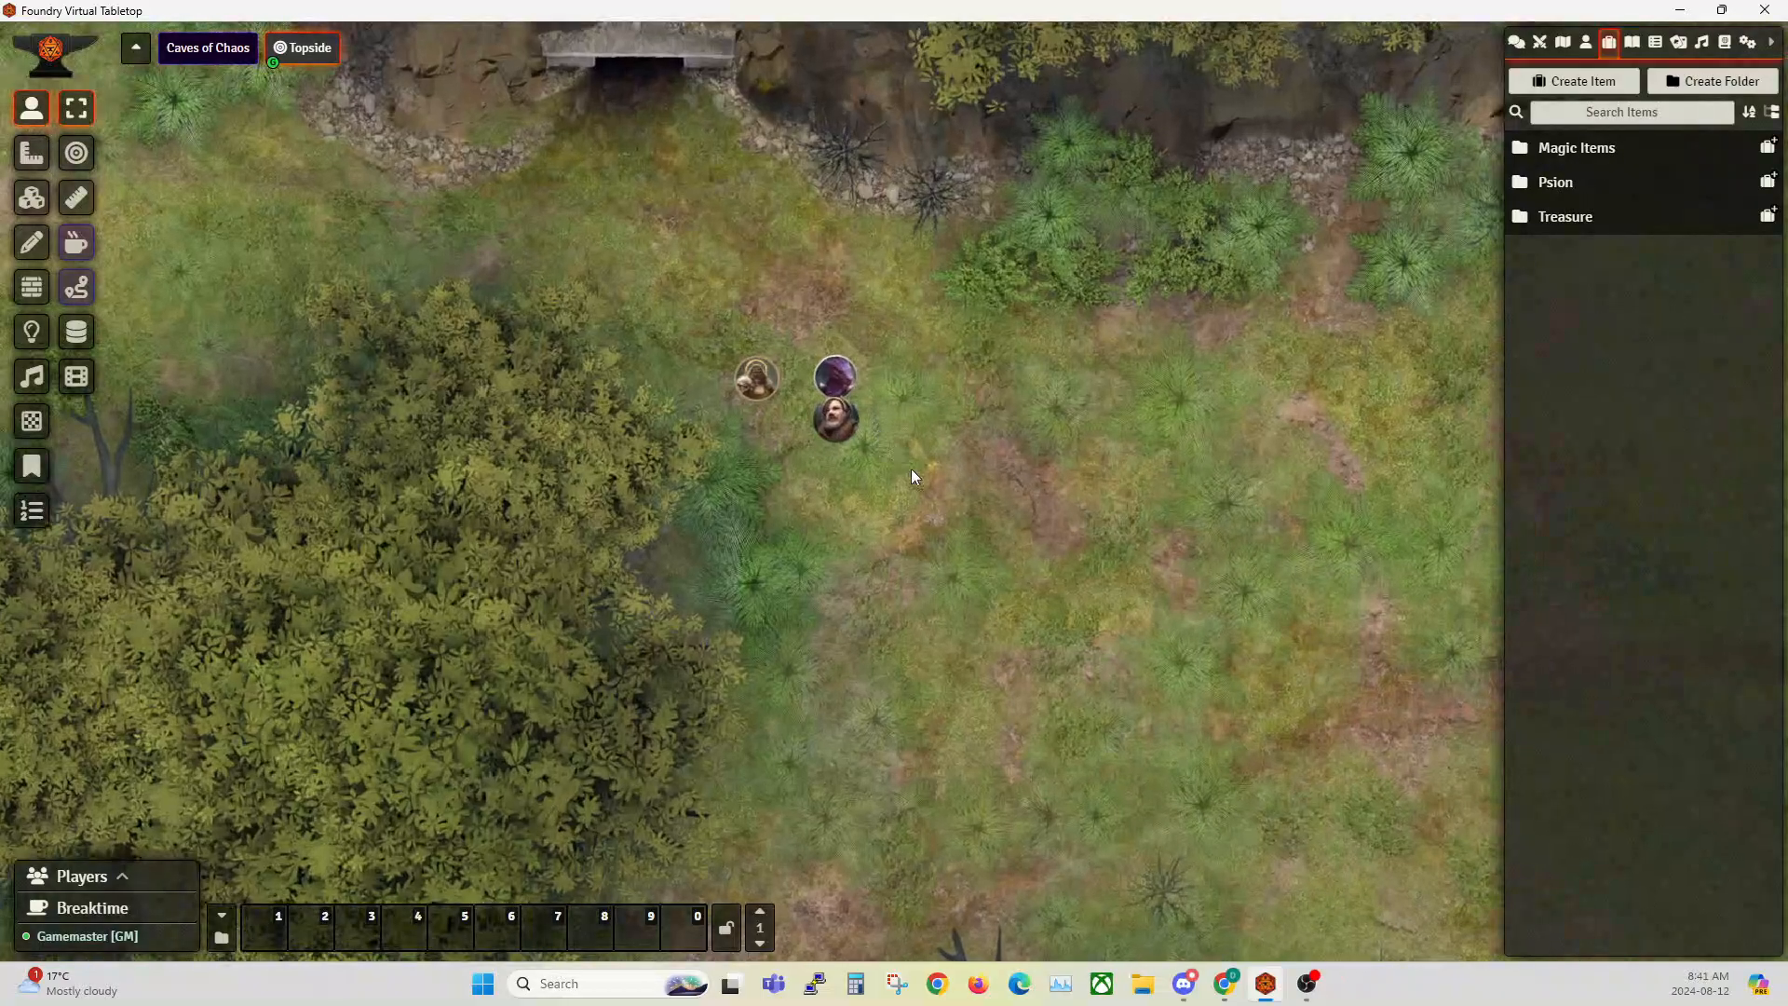
scroll(925, 533, up, 1)
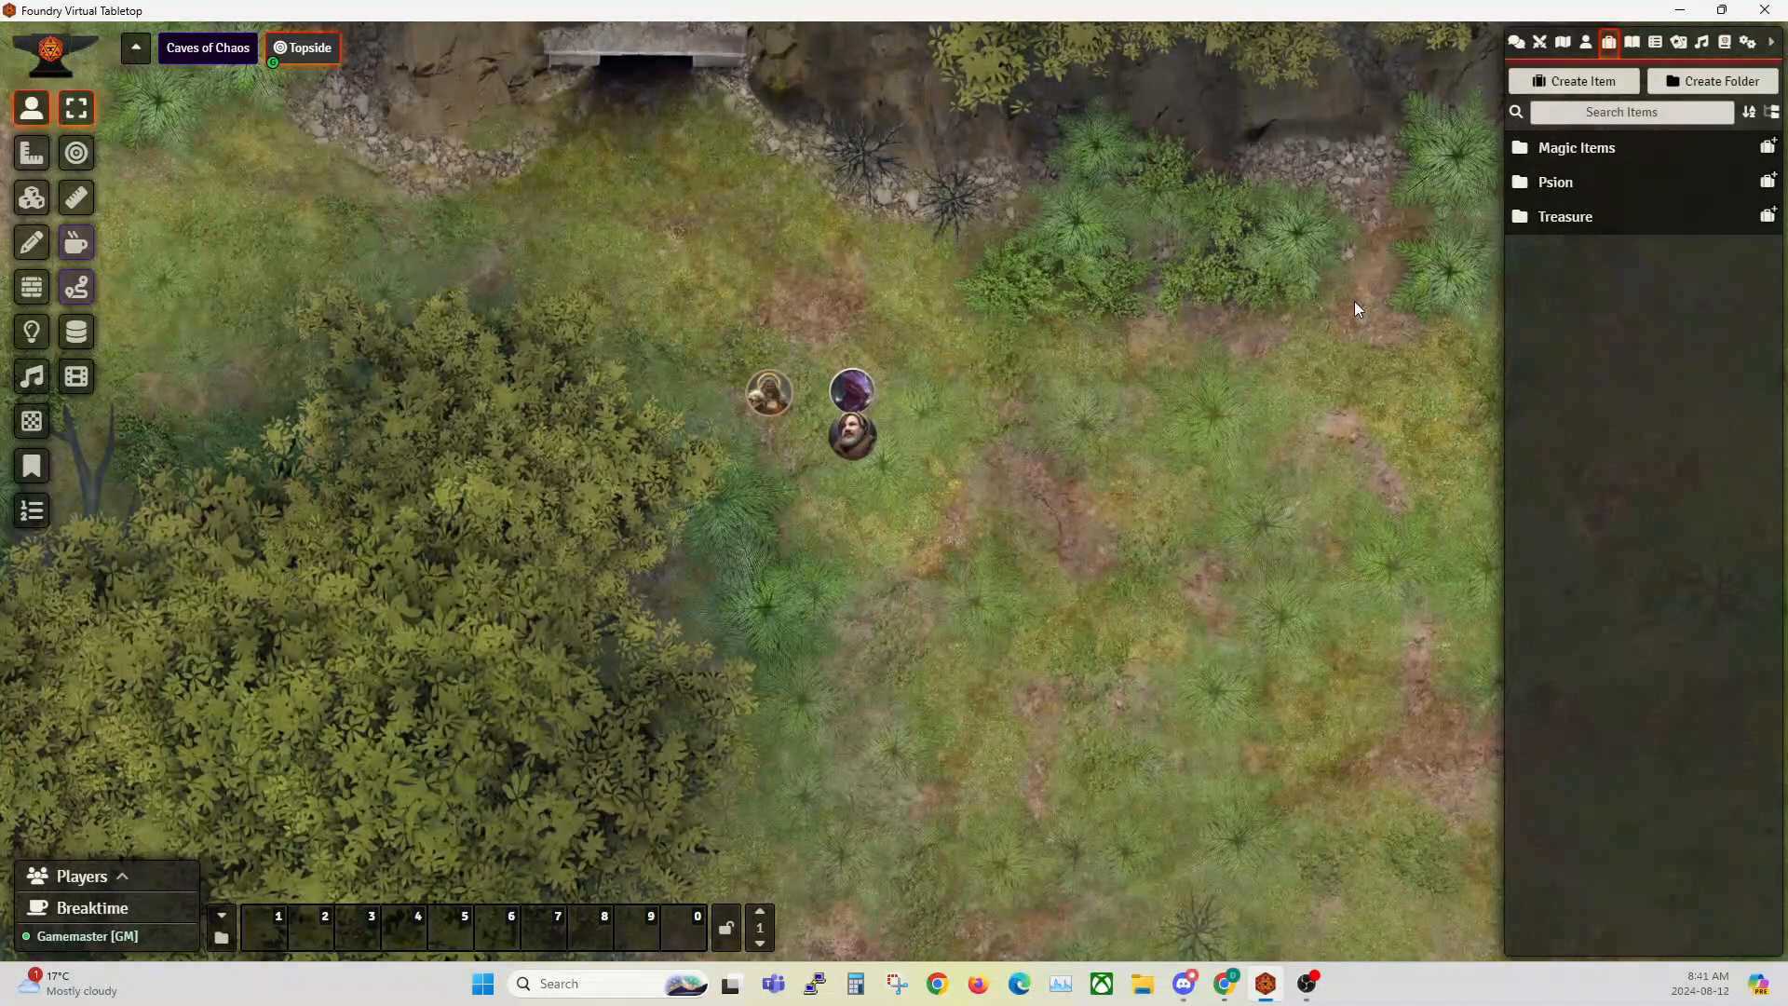
click(1547, 184)
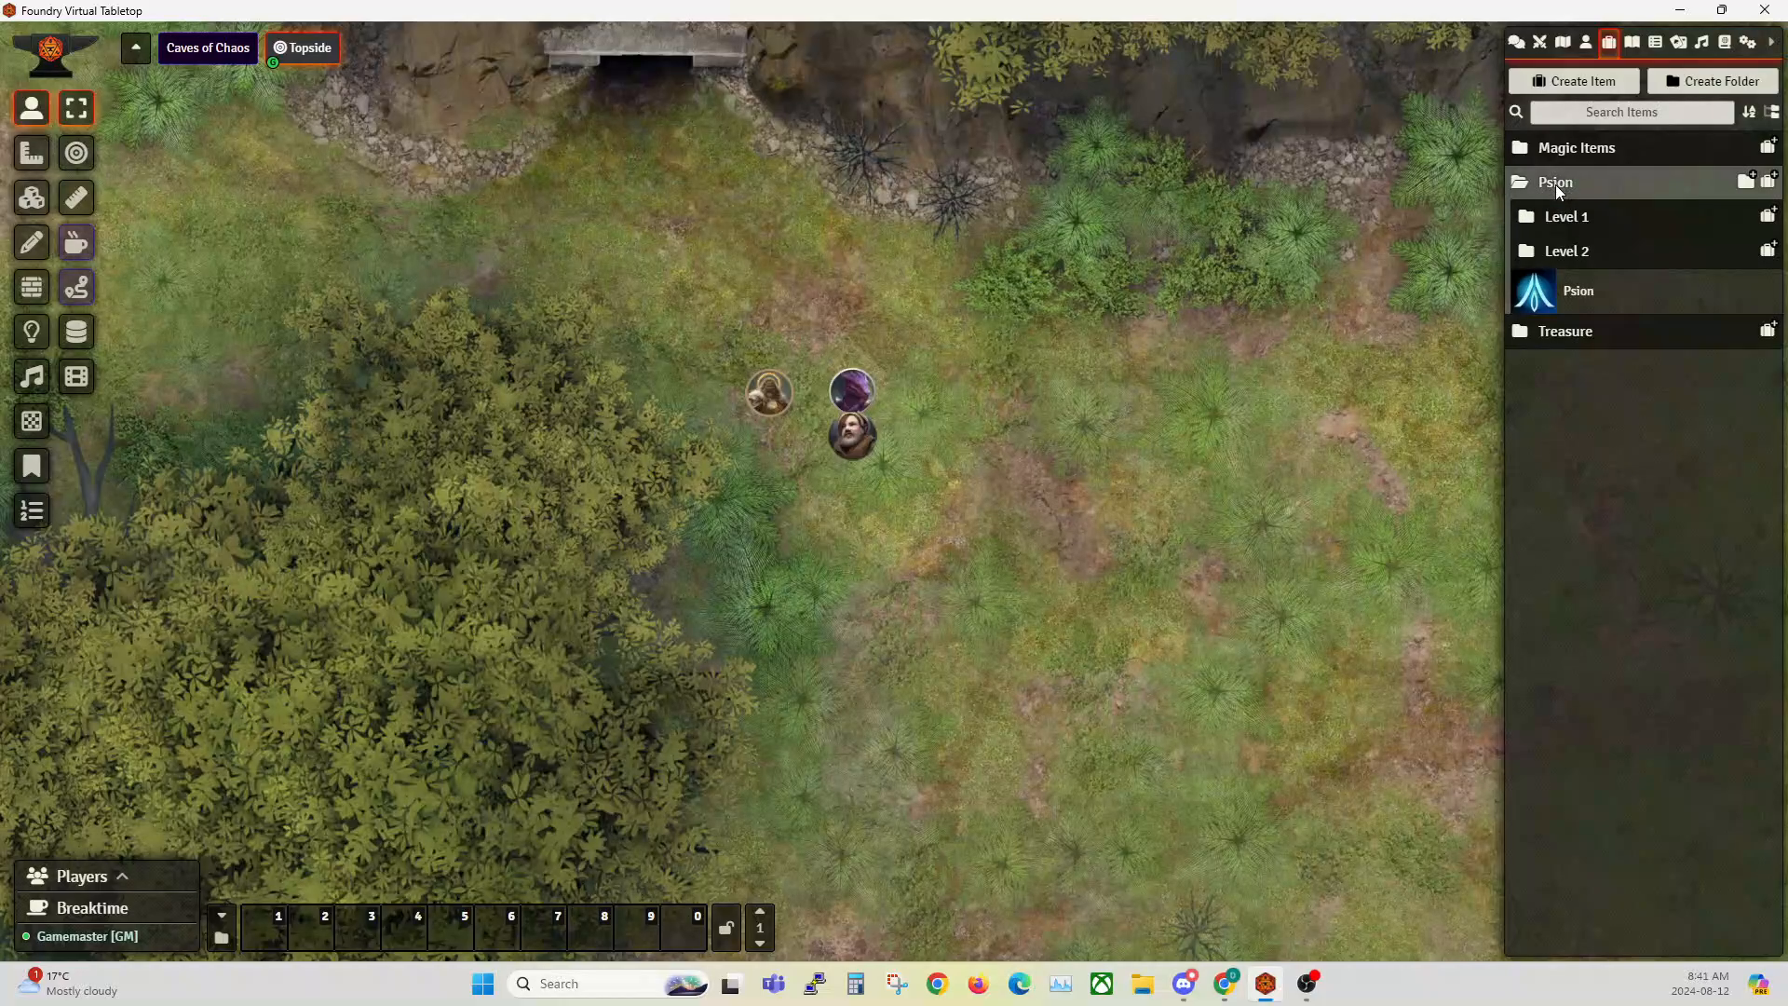
click(1562, 226)
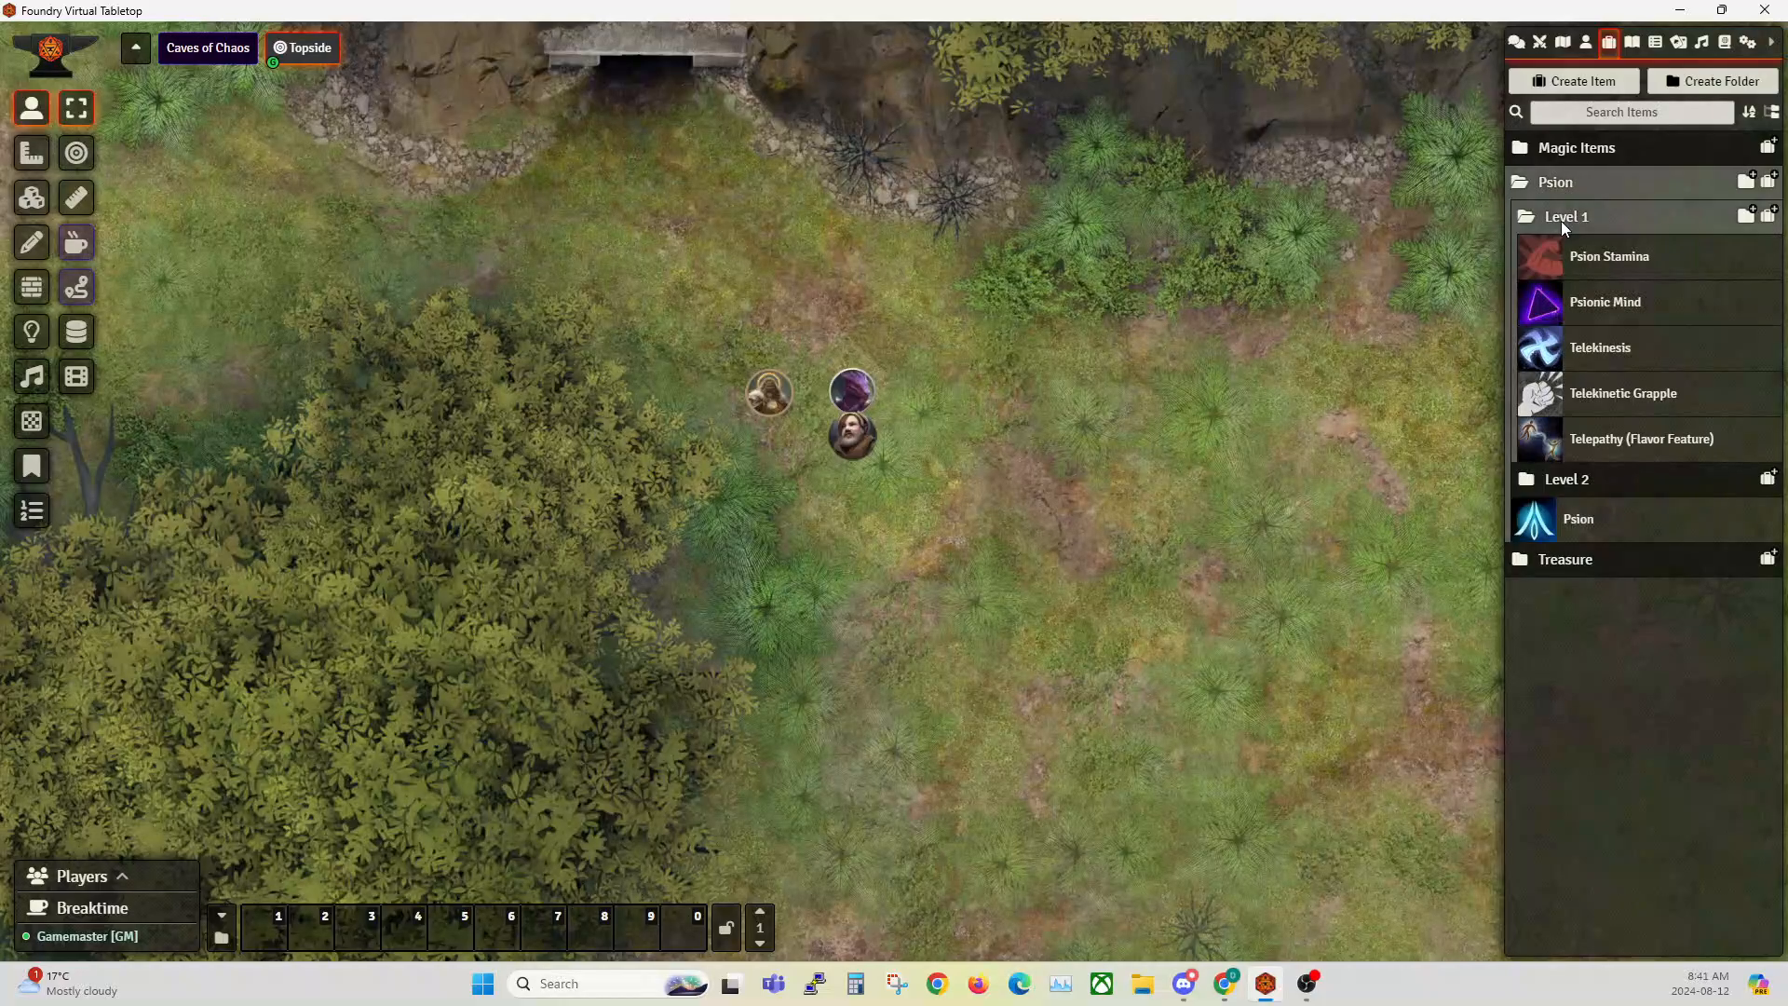
click(1561, 221)
click(1563, 259)
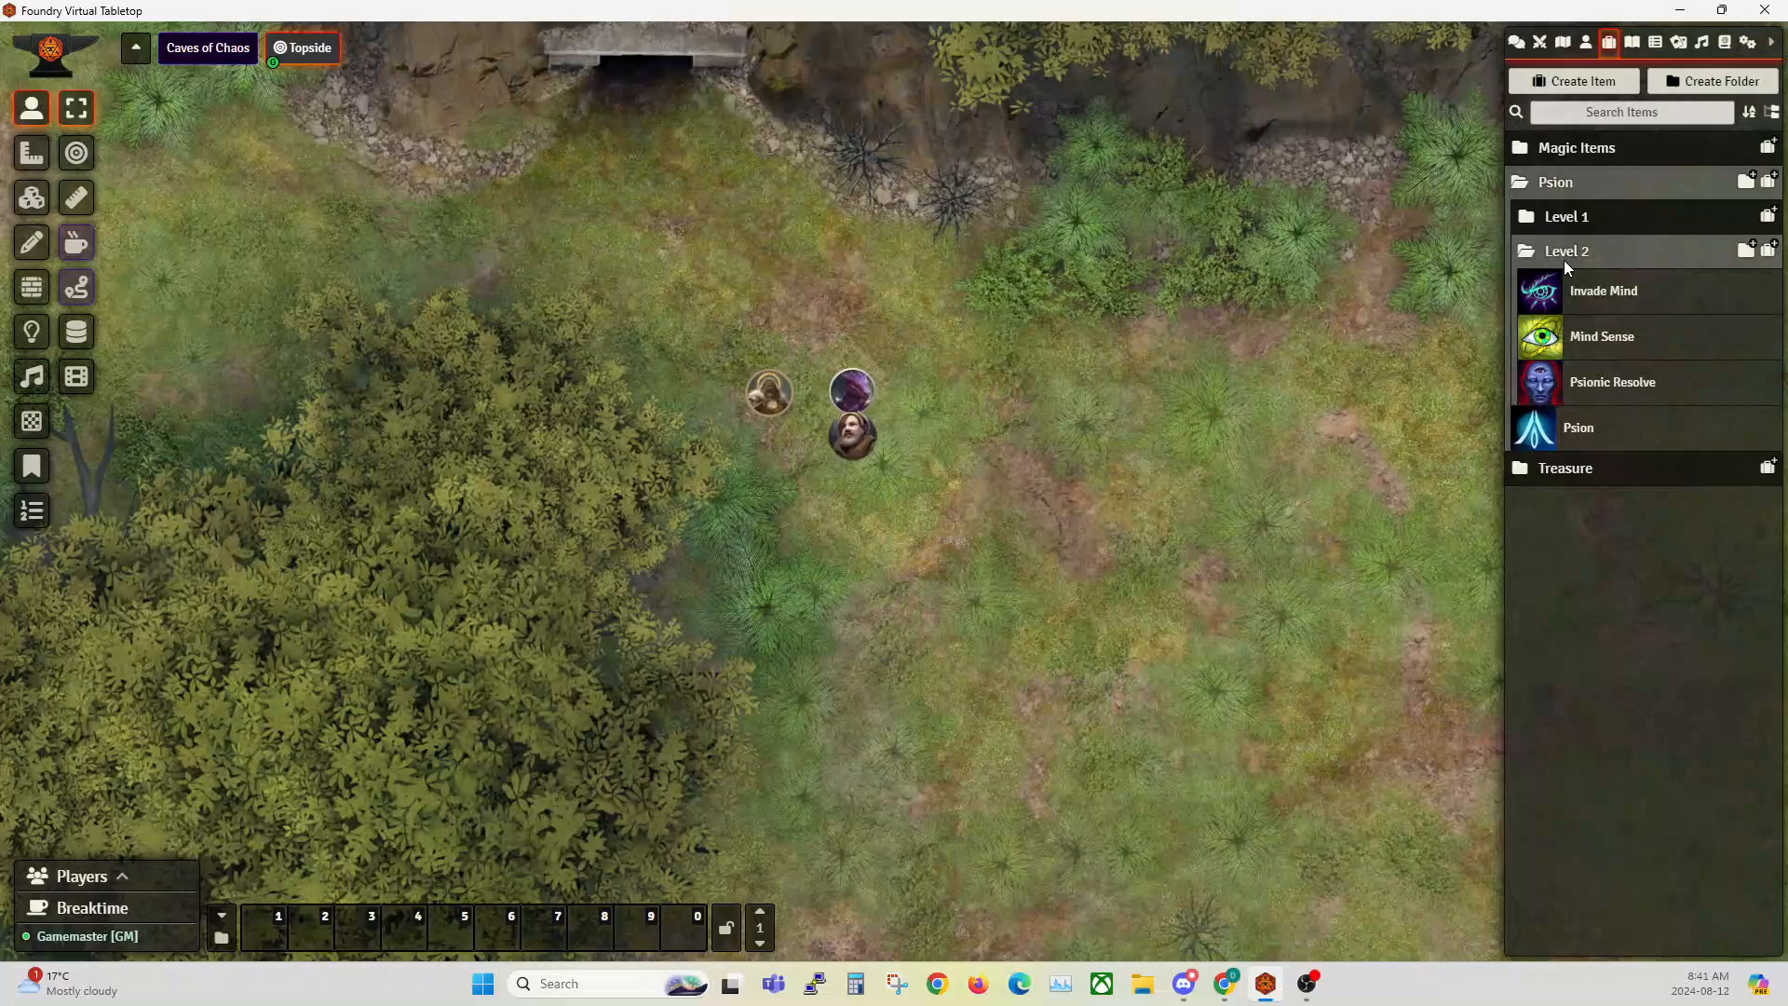
click(1563, 260)
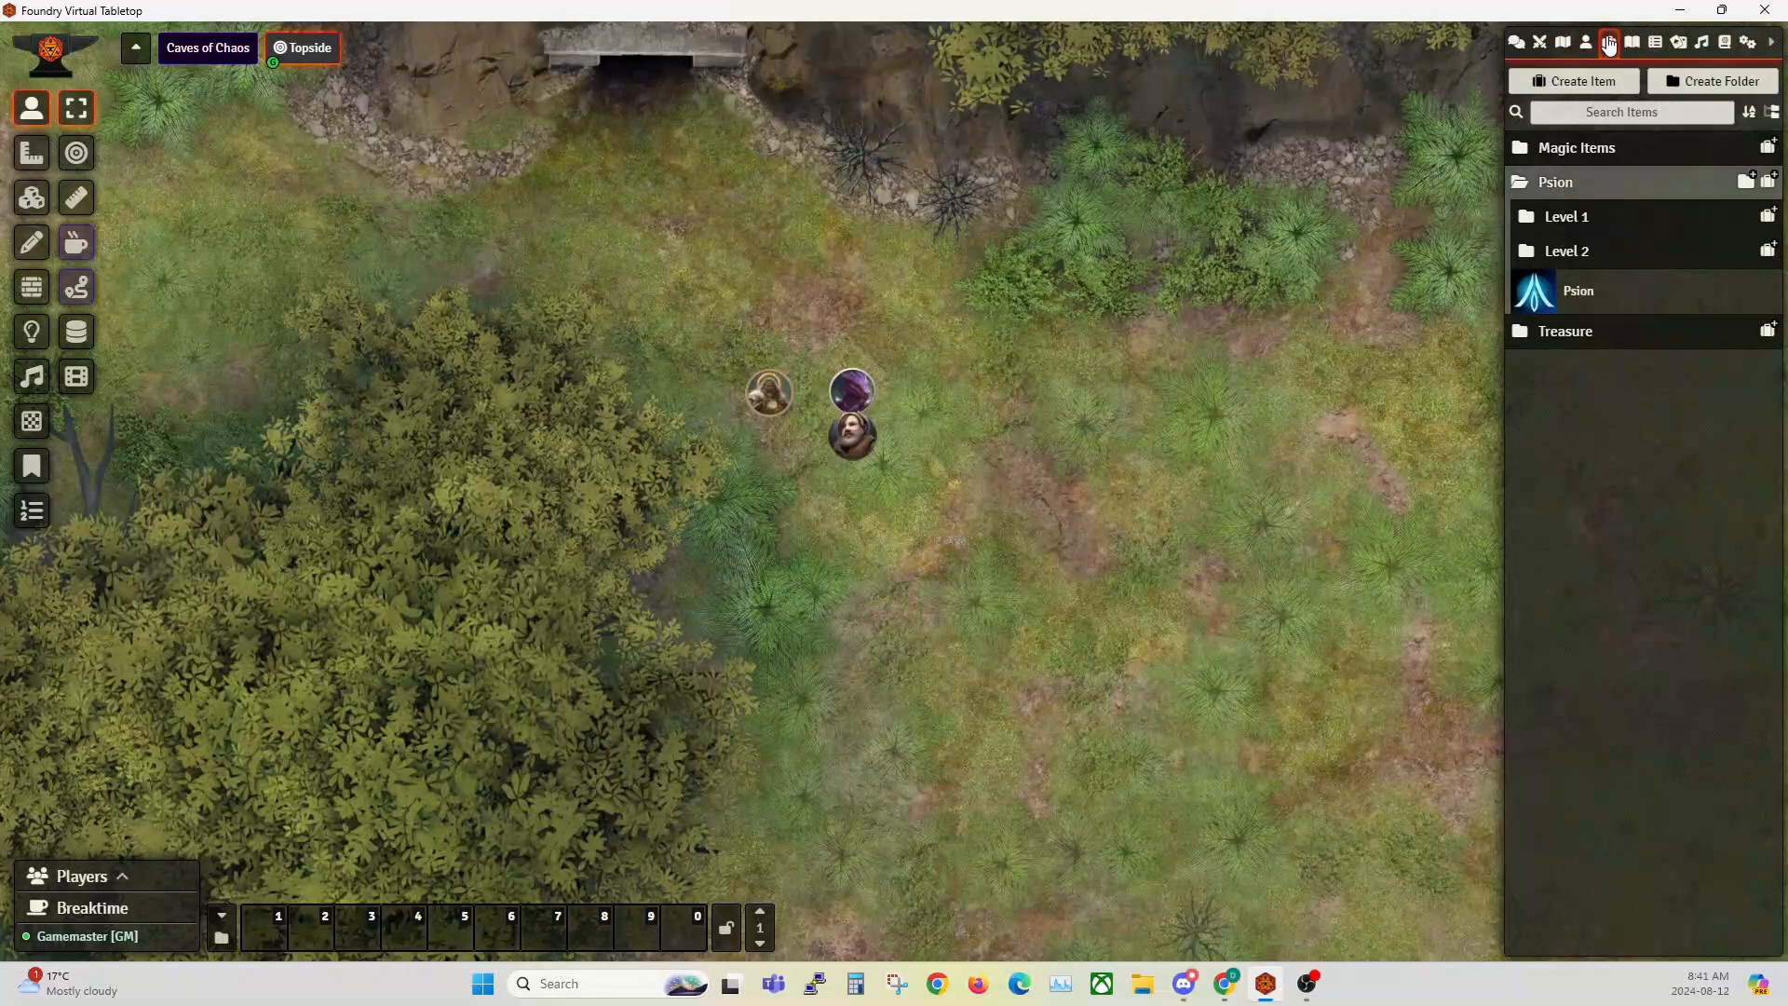
click(1574, 220)
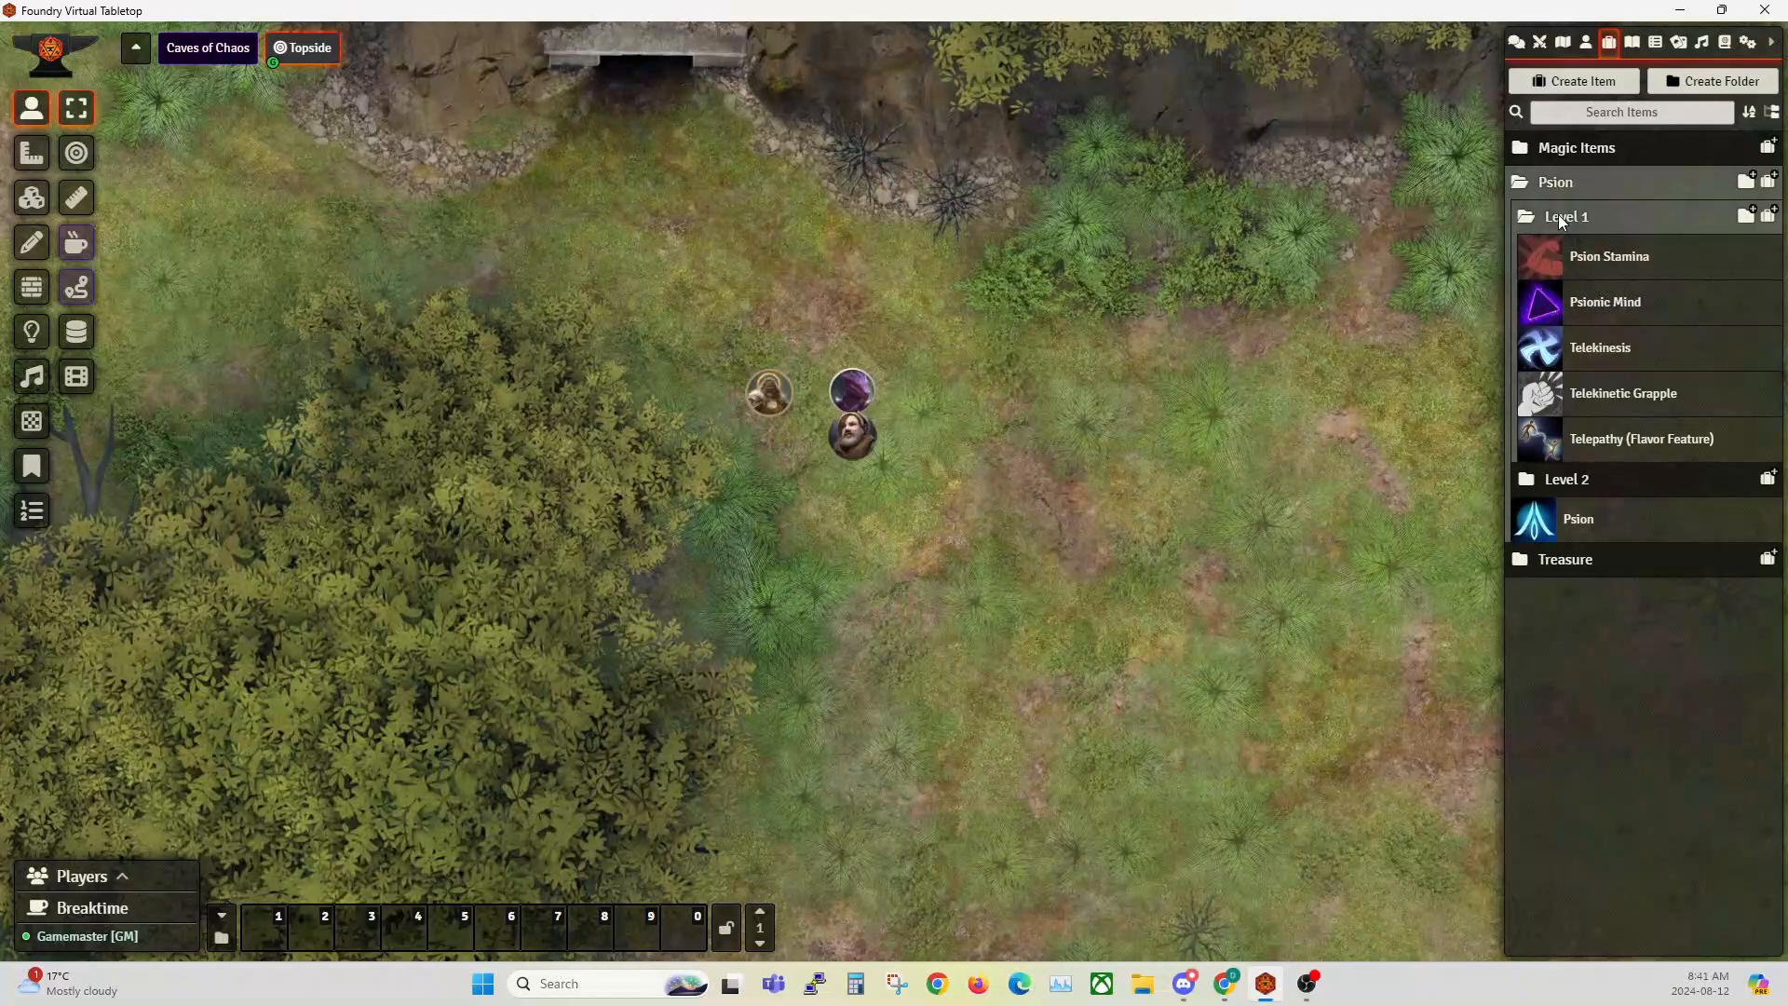
click(1559, 222)
click(1589, 301)
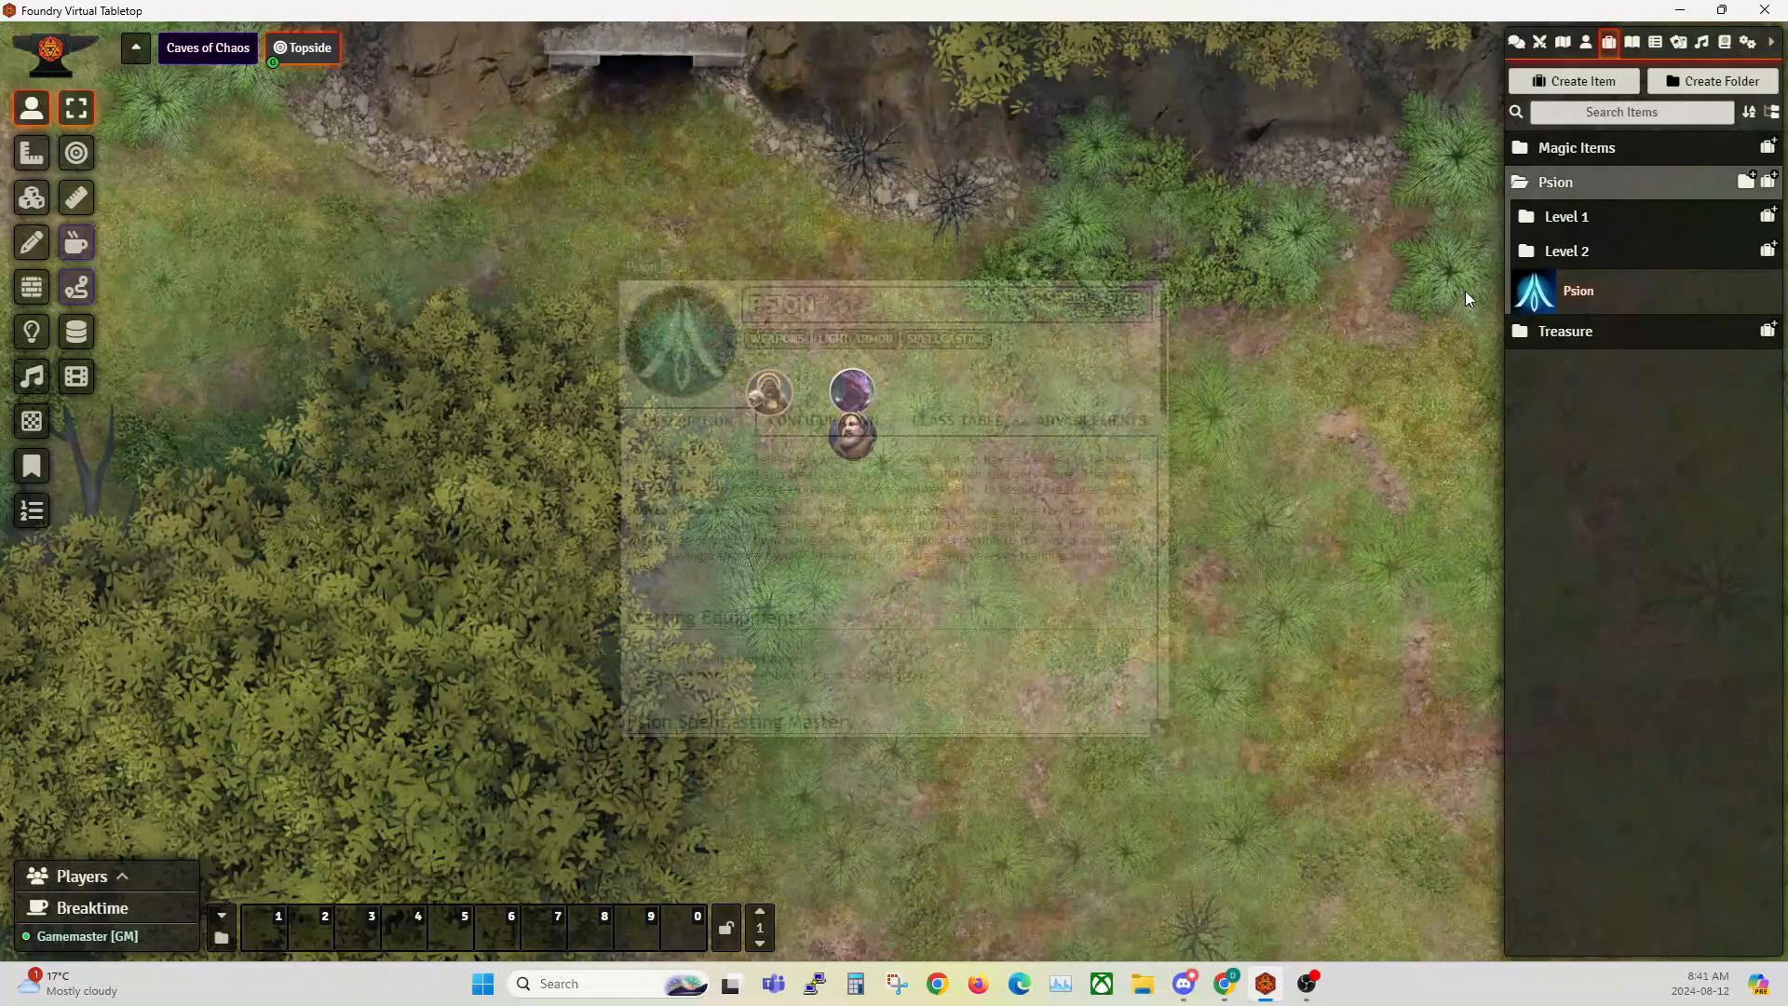
click(1140, 268)
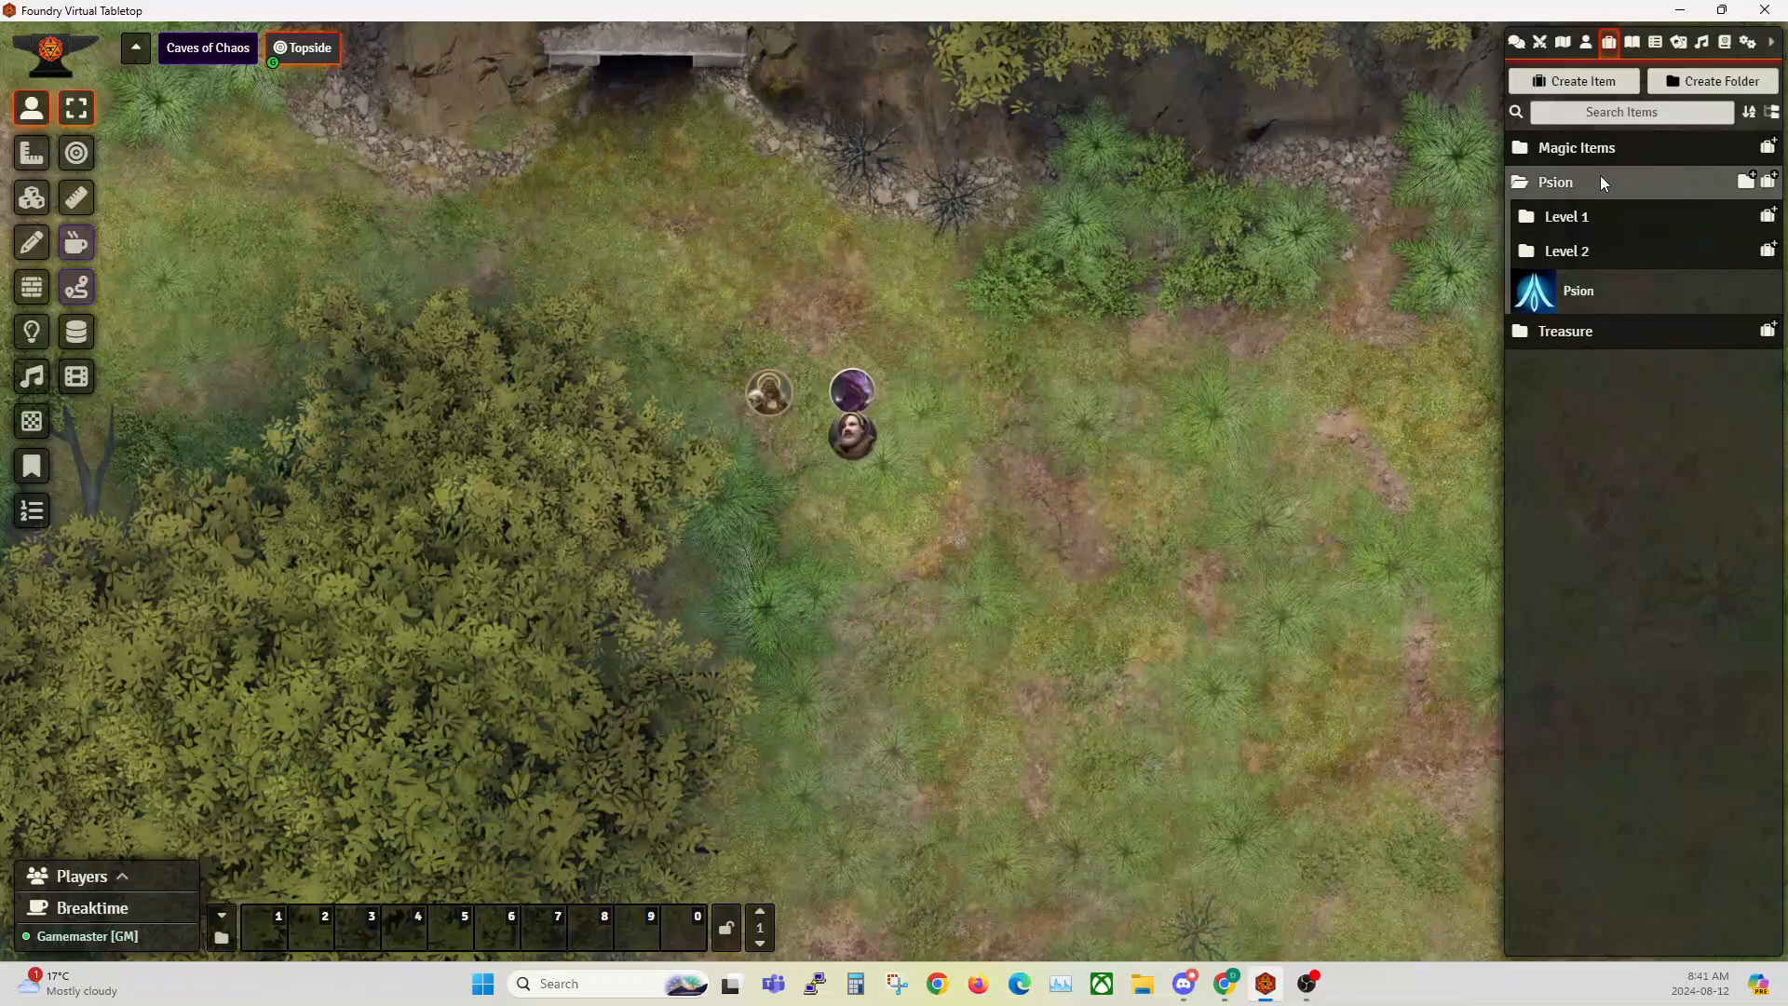
Step: Browse the Psion and Psyborn folders in the Psionics compendium, then close the compendium
click(1724, 52)
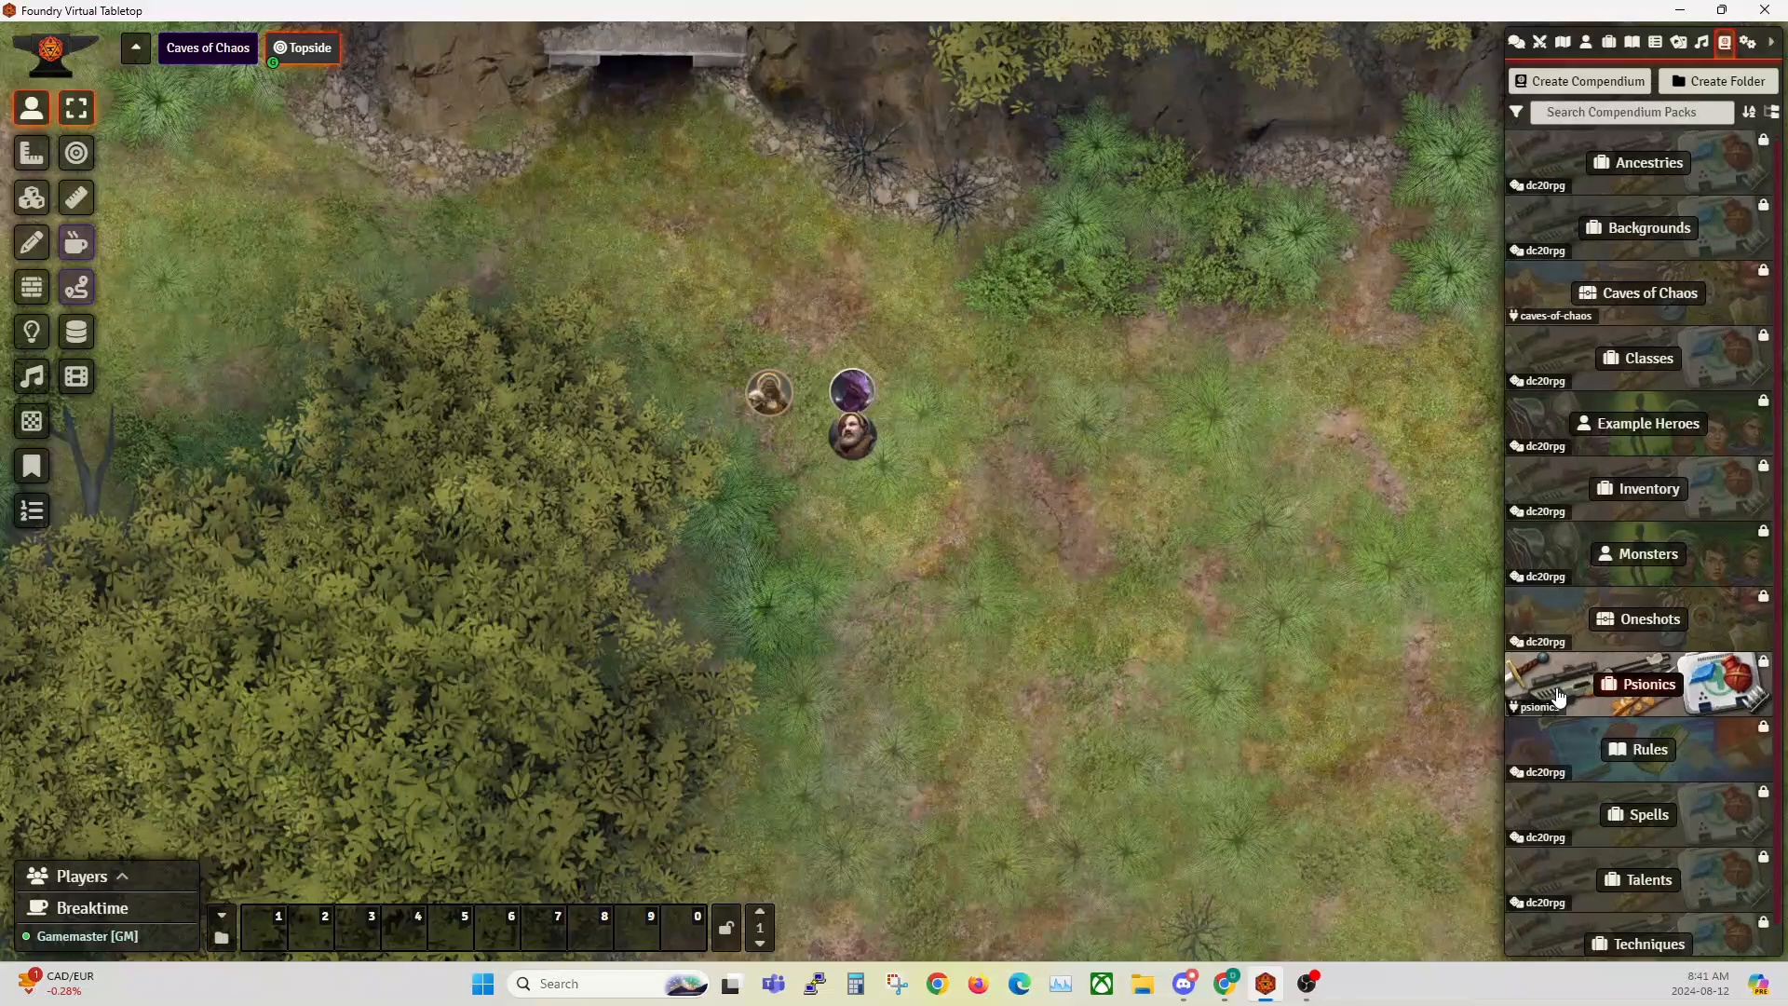
scroll(1559, 697, down, 1)
click(1648, 667)
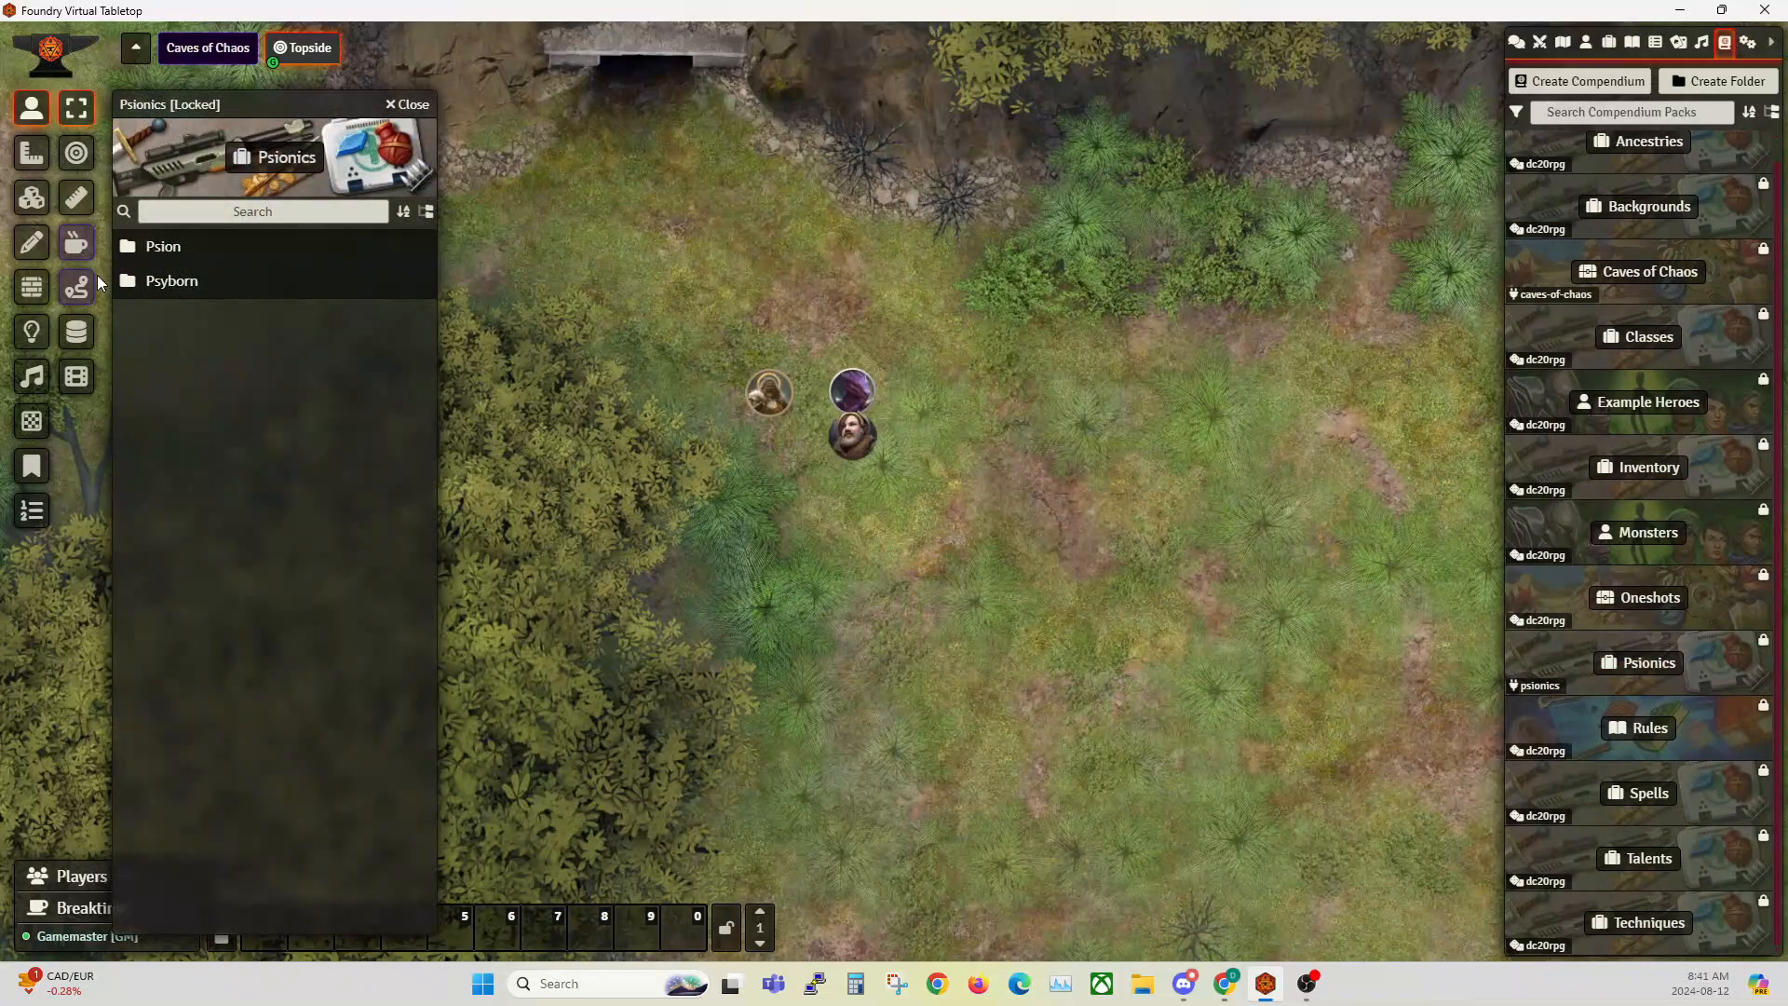
click(160, 248)
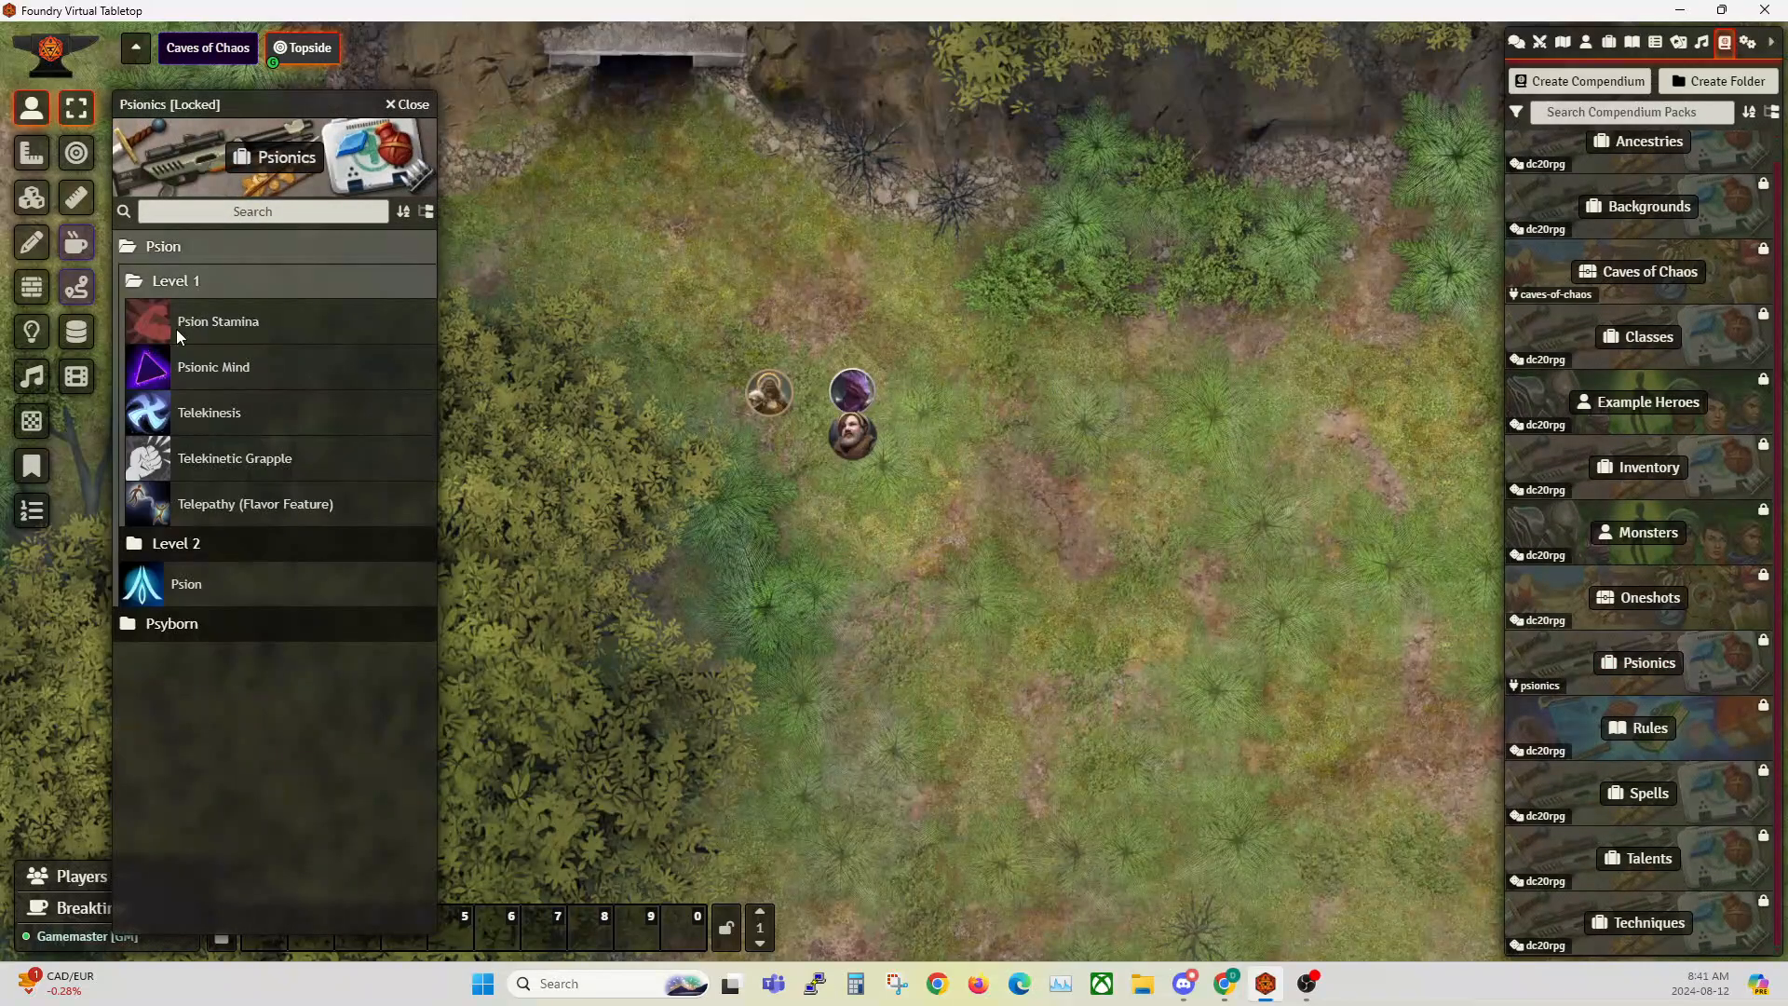
click(183, 627)
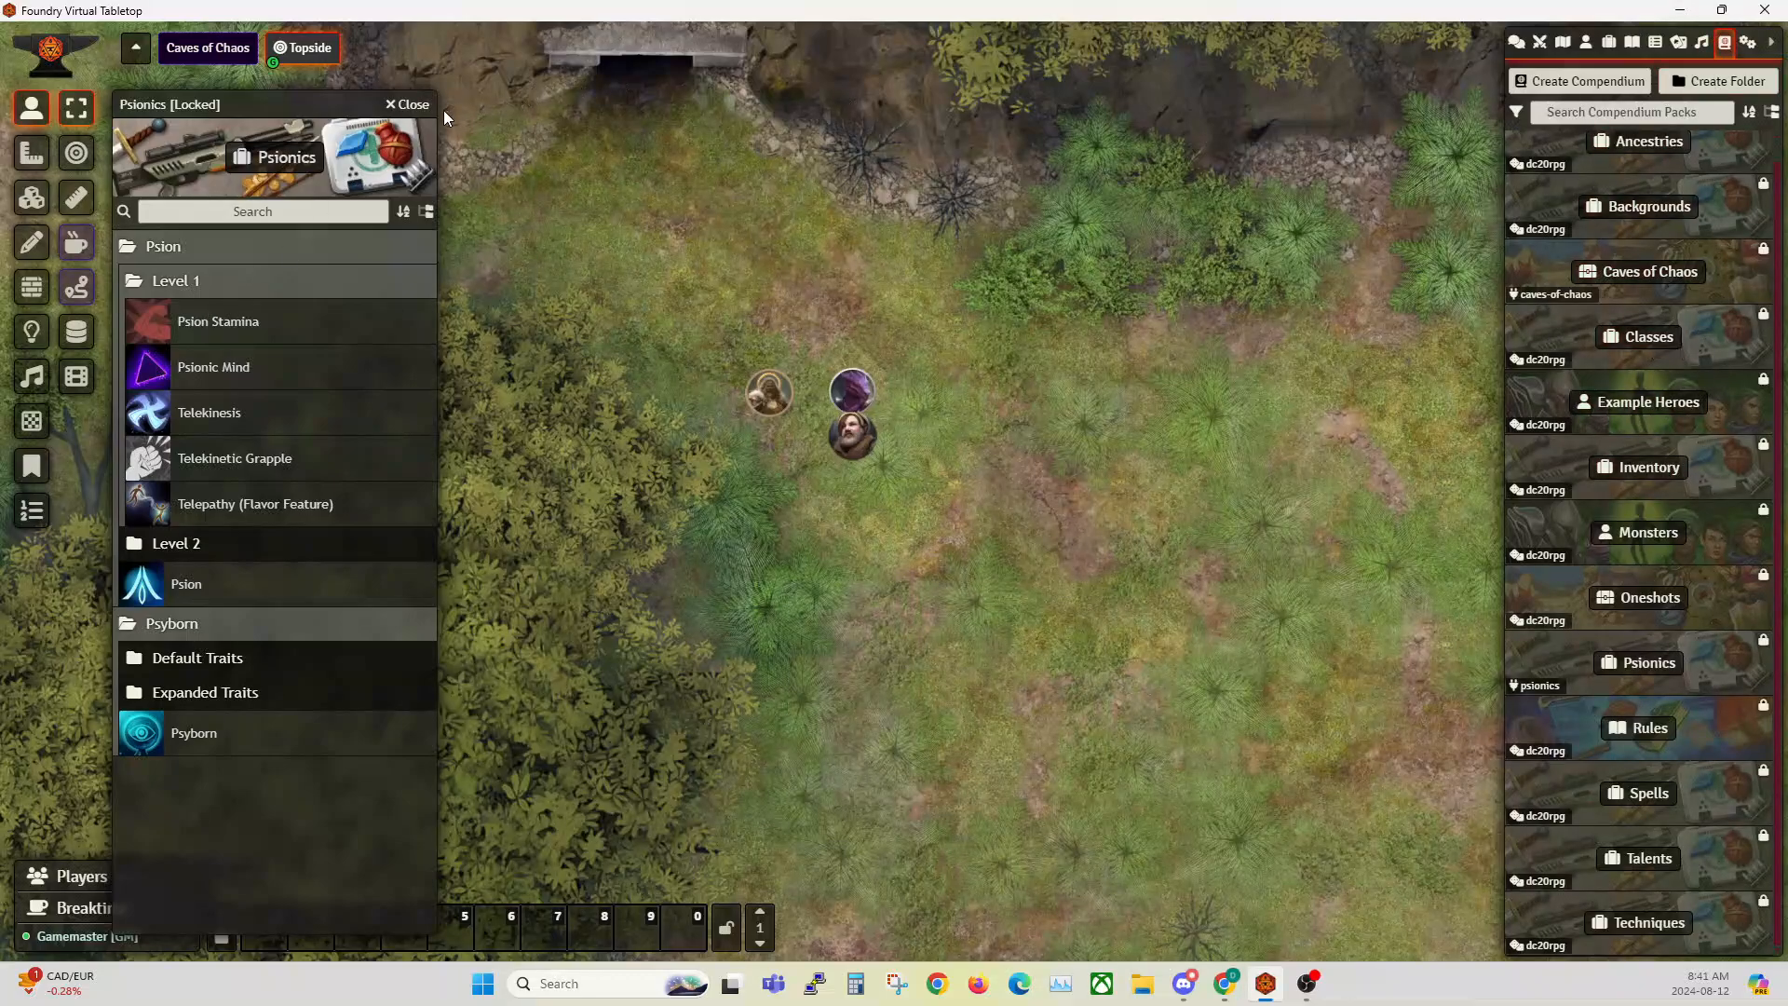
click(410, 105)
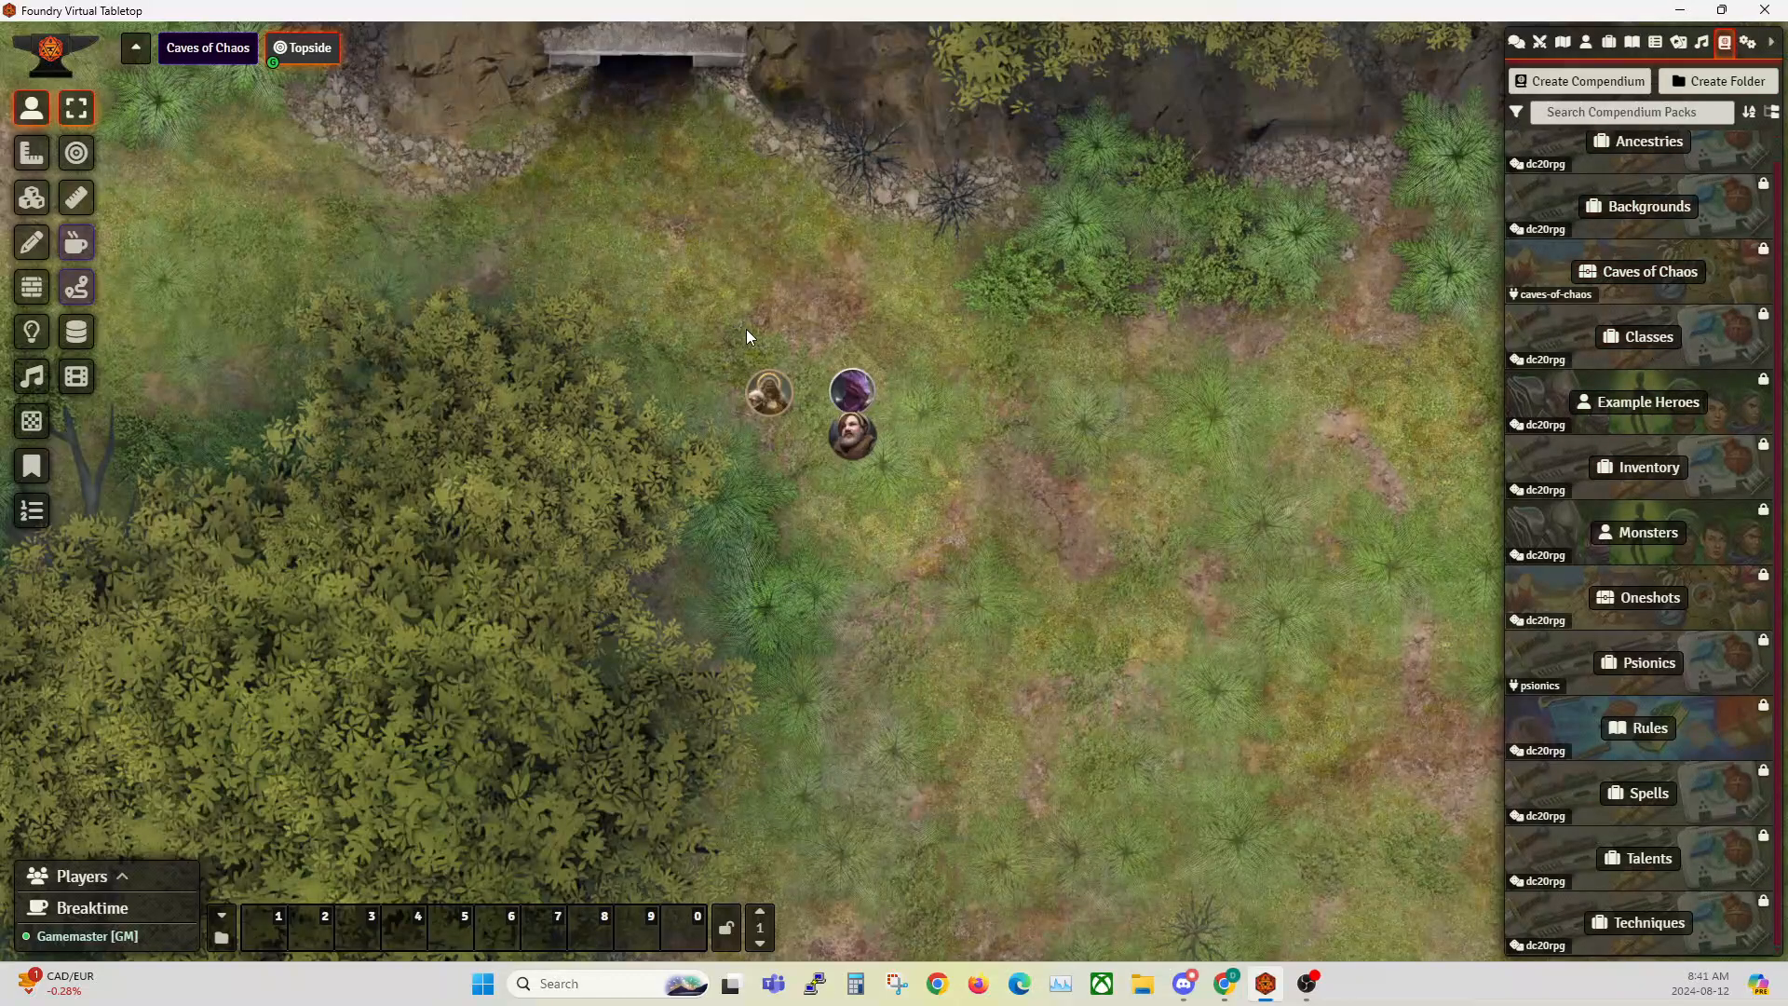
Step: Open the Psion Stamina item from the Psion Level 1 folder and move its sheet clear of the map tokens
click(1610, 44)
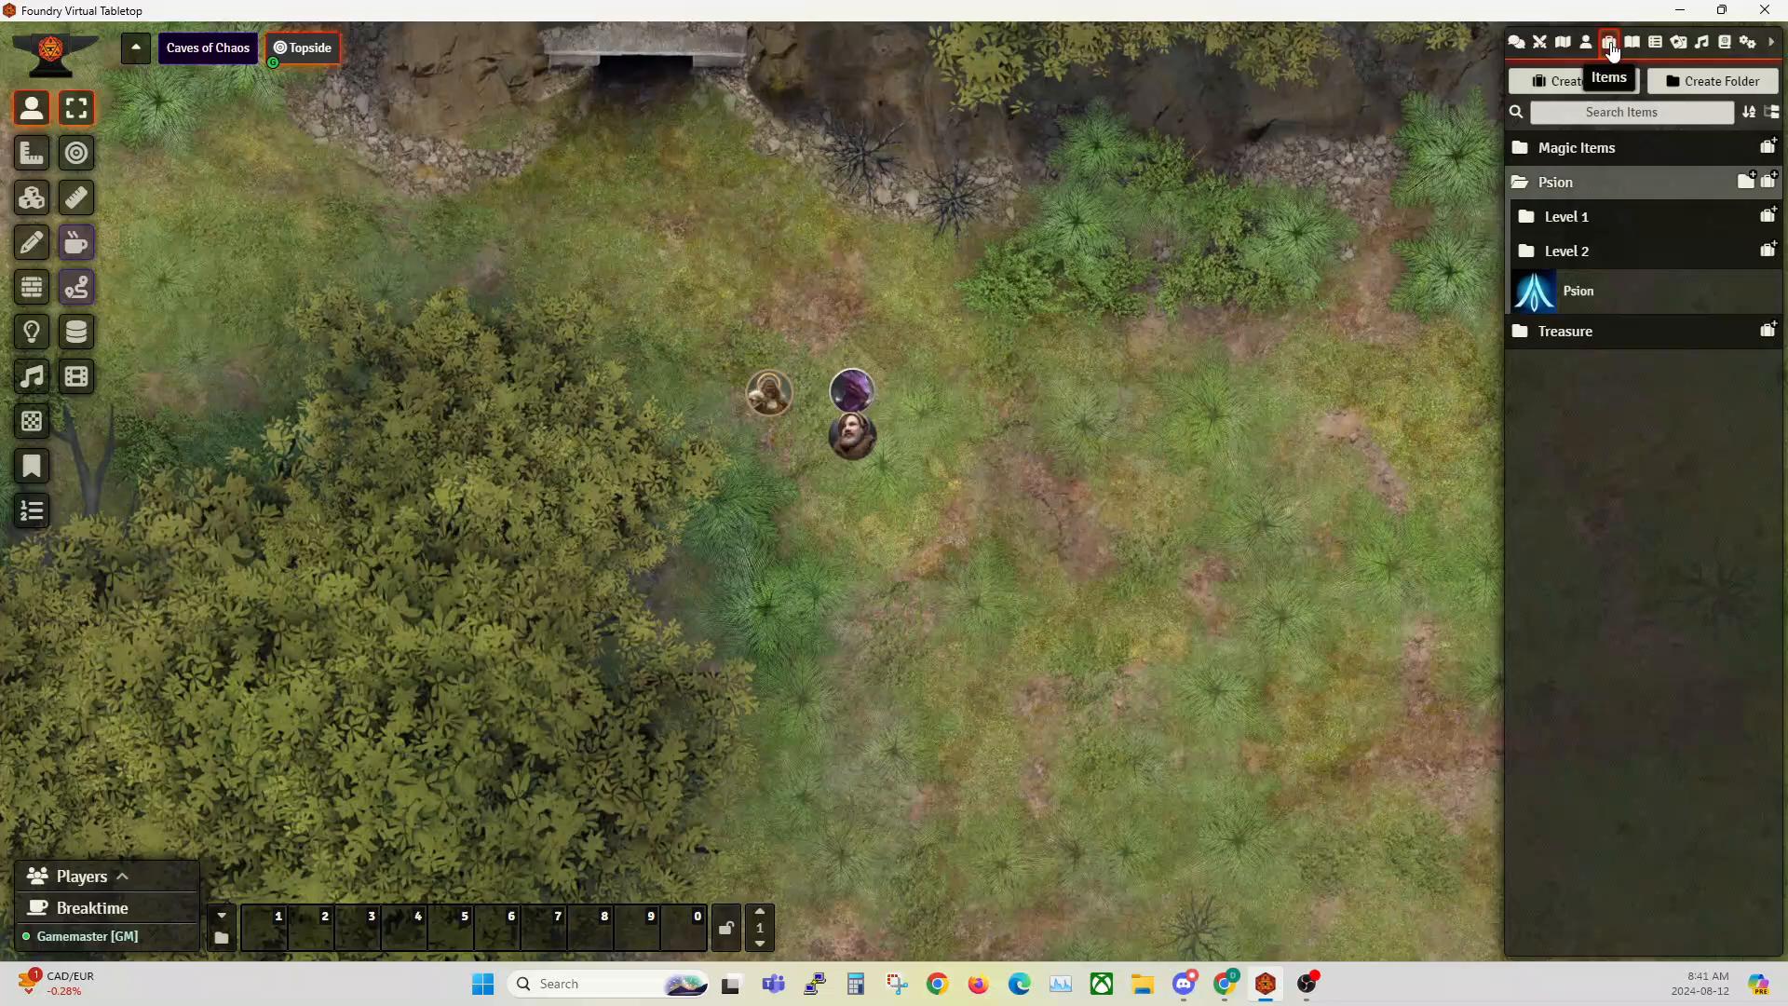
click(1564, 220)
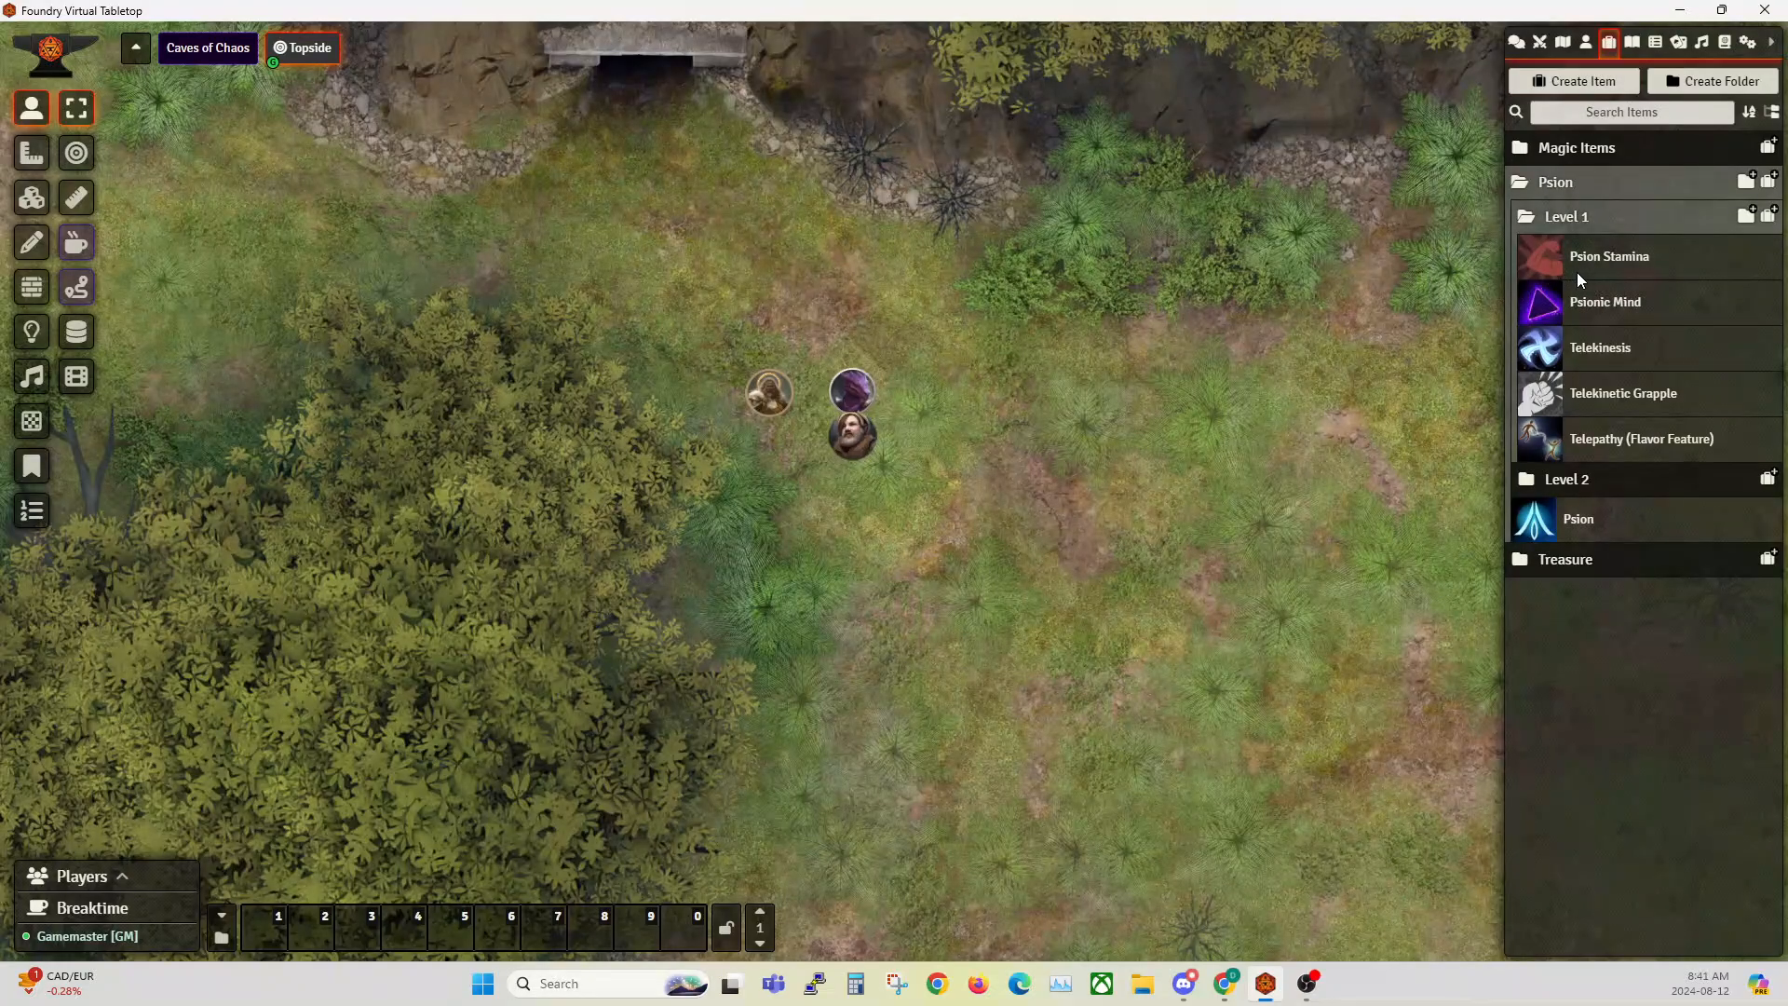
click(1602, 267)
drag(865, 258, 528, 226)
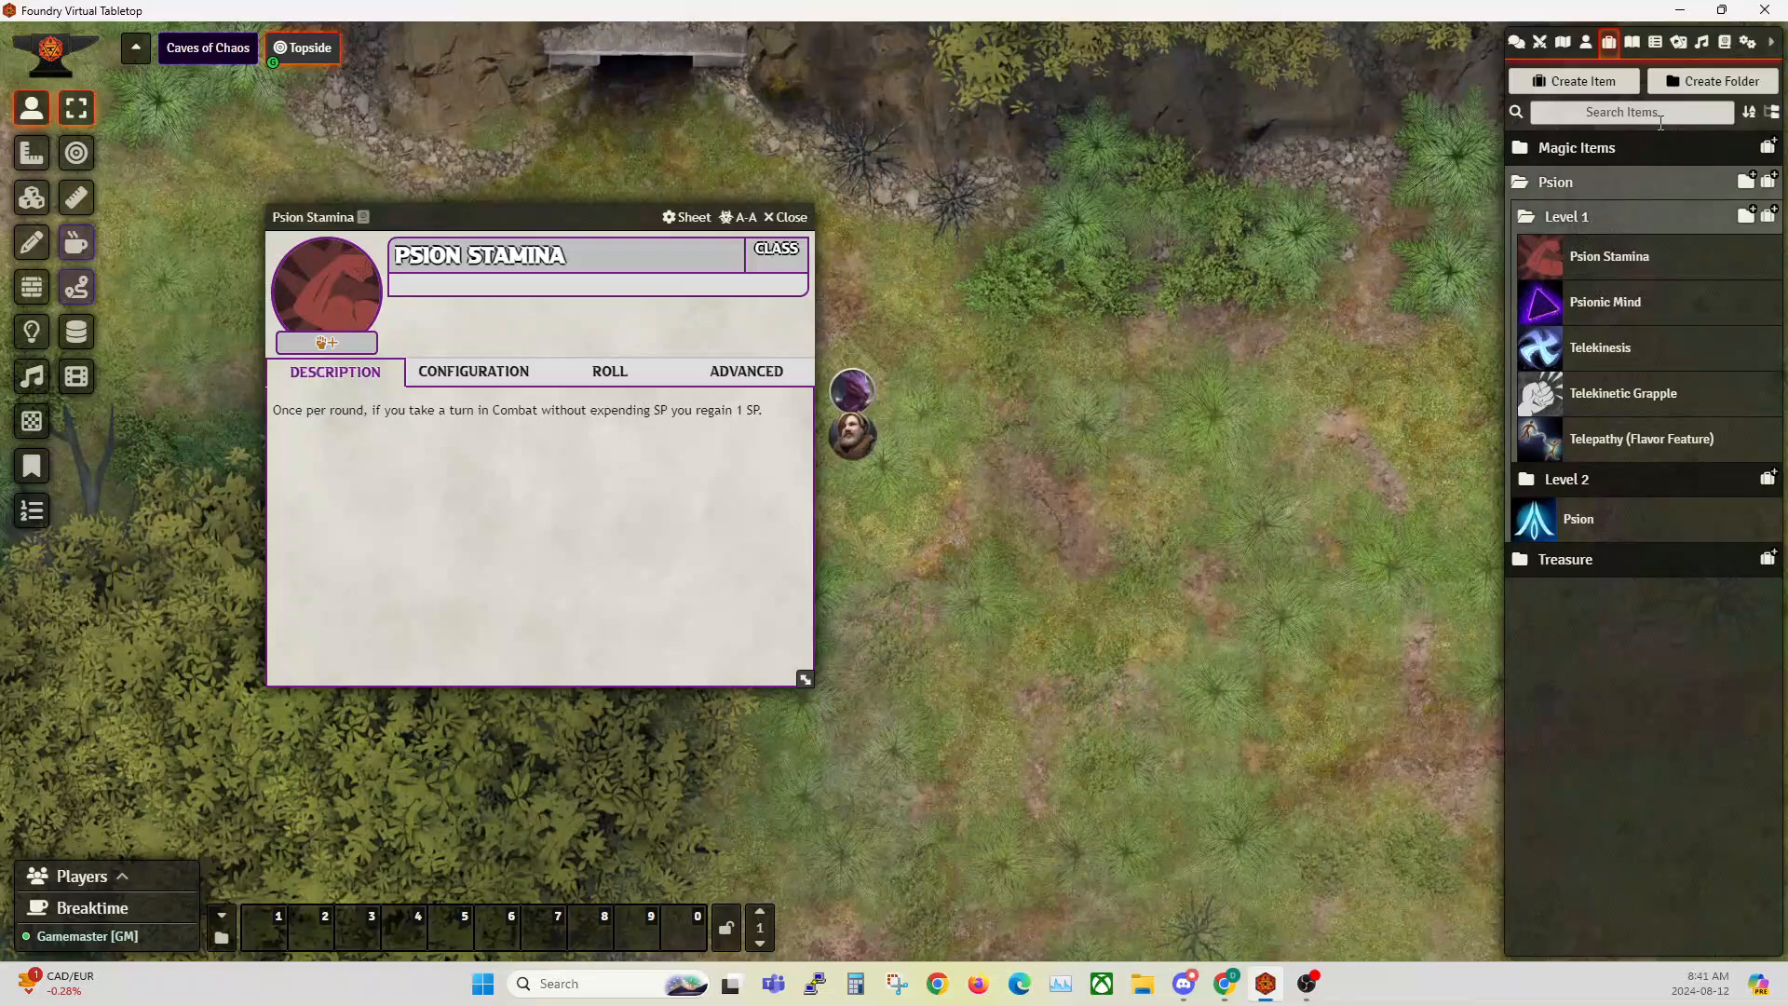
Step: Create a new item of type Feature named Big Hands
click(1589, 82)
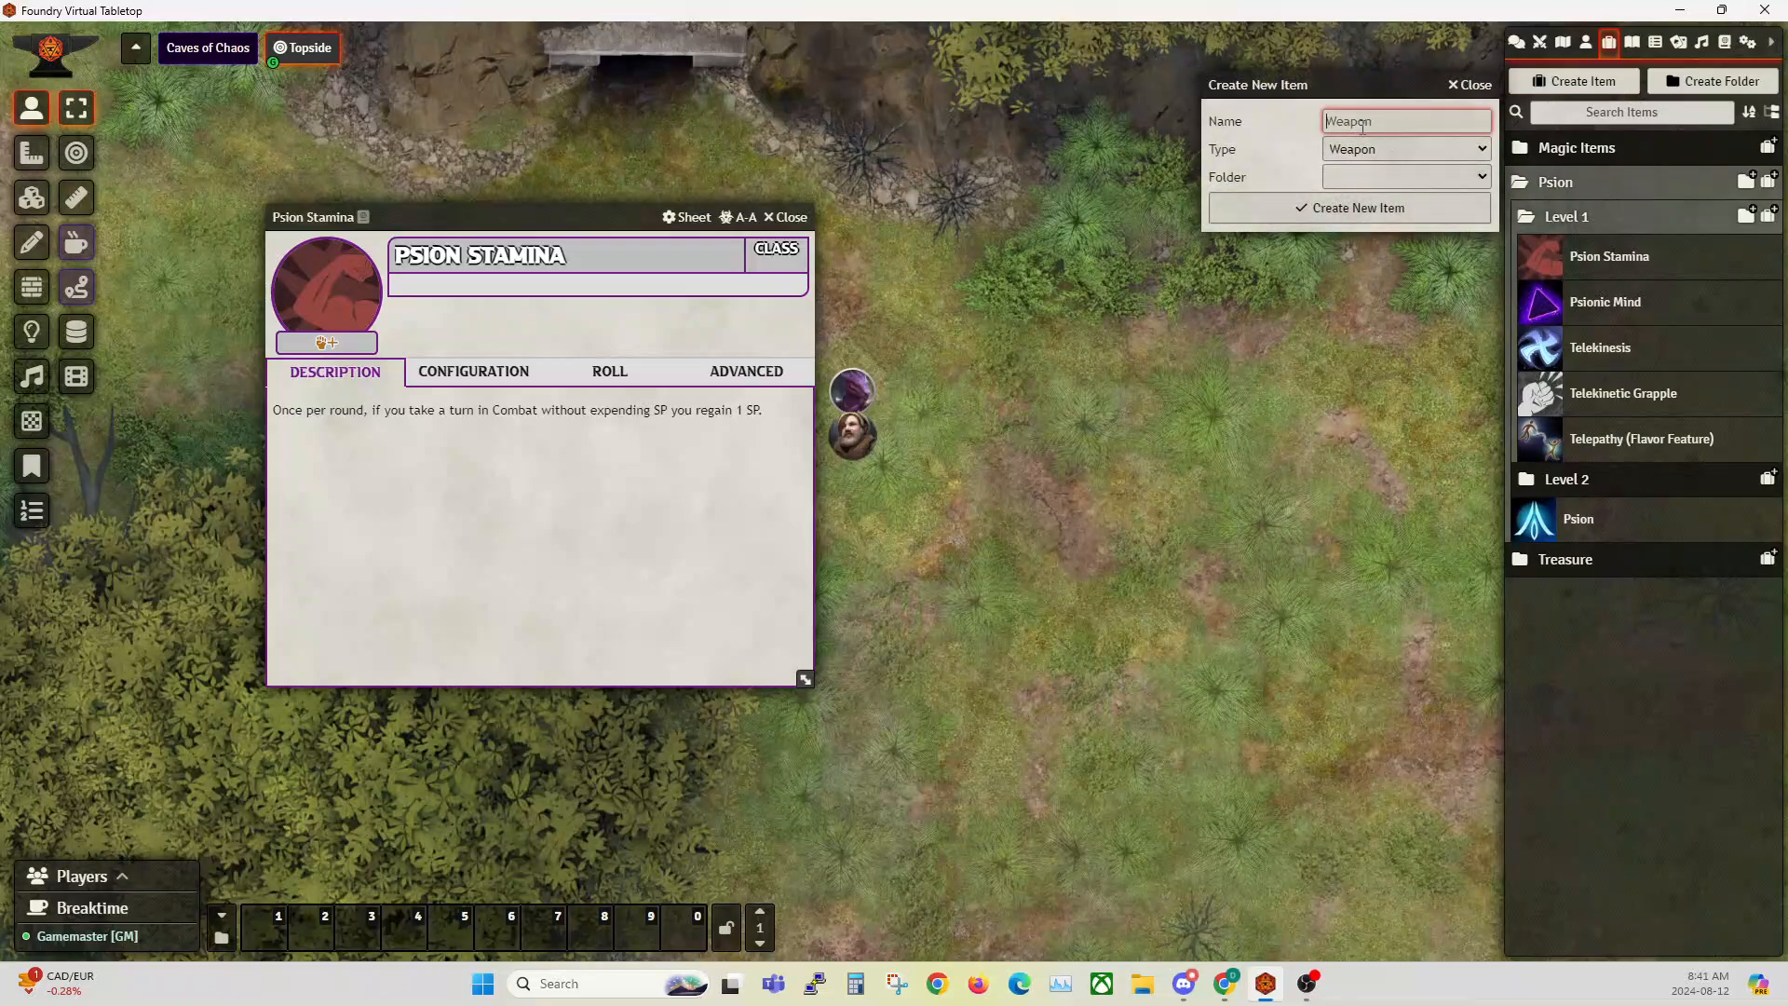
text(Big Hands)
click(1392, 150)
click(1353, 253)
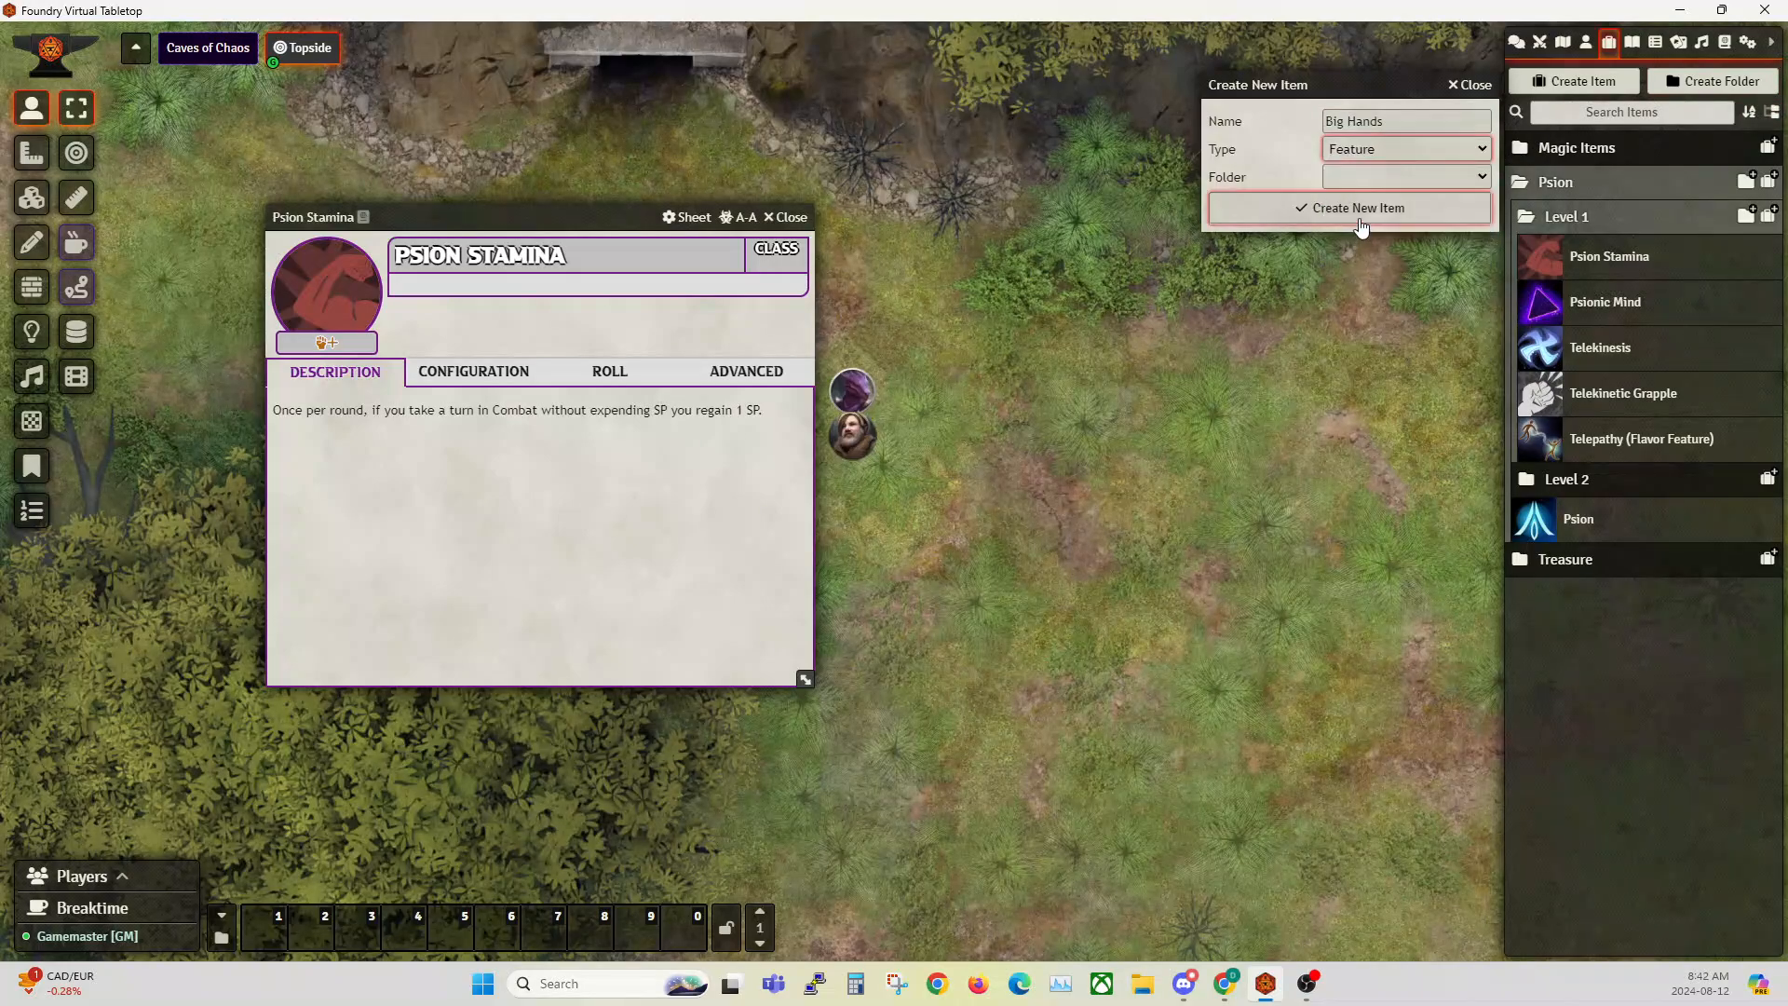
click(1333, 207)
Step: Configure the Big Hands feature with feature type Class and feature origin Psion
click(832, 424)
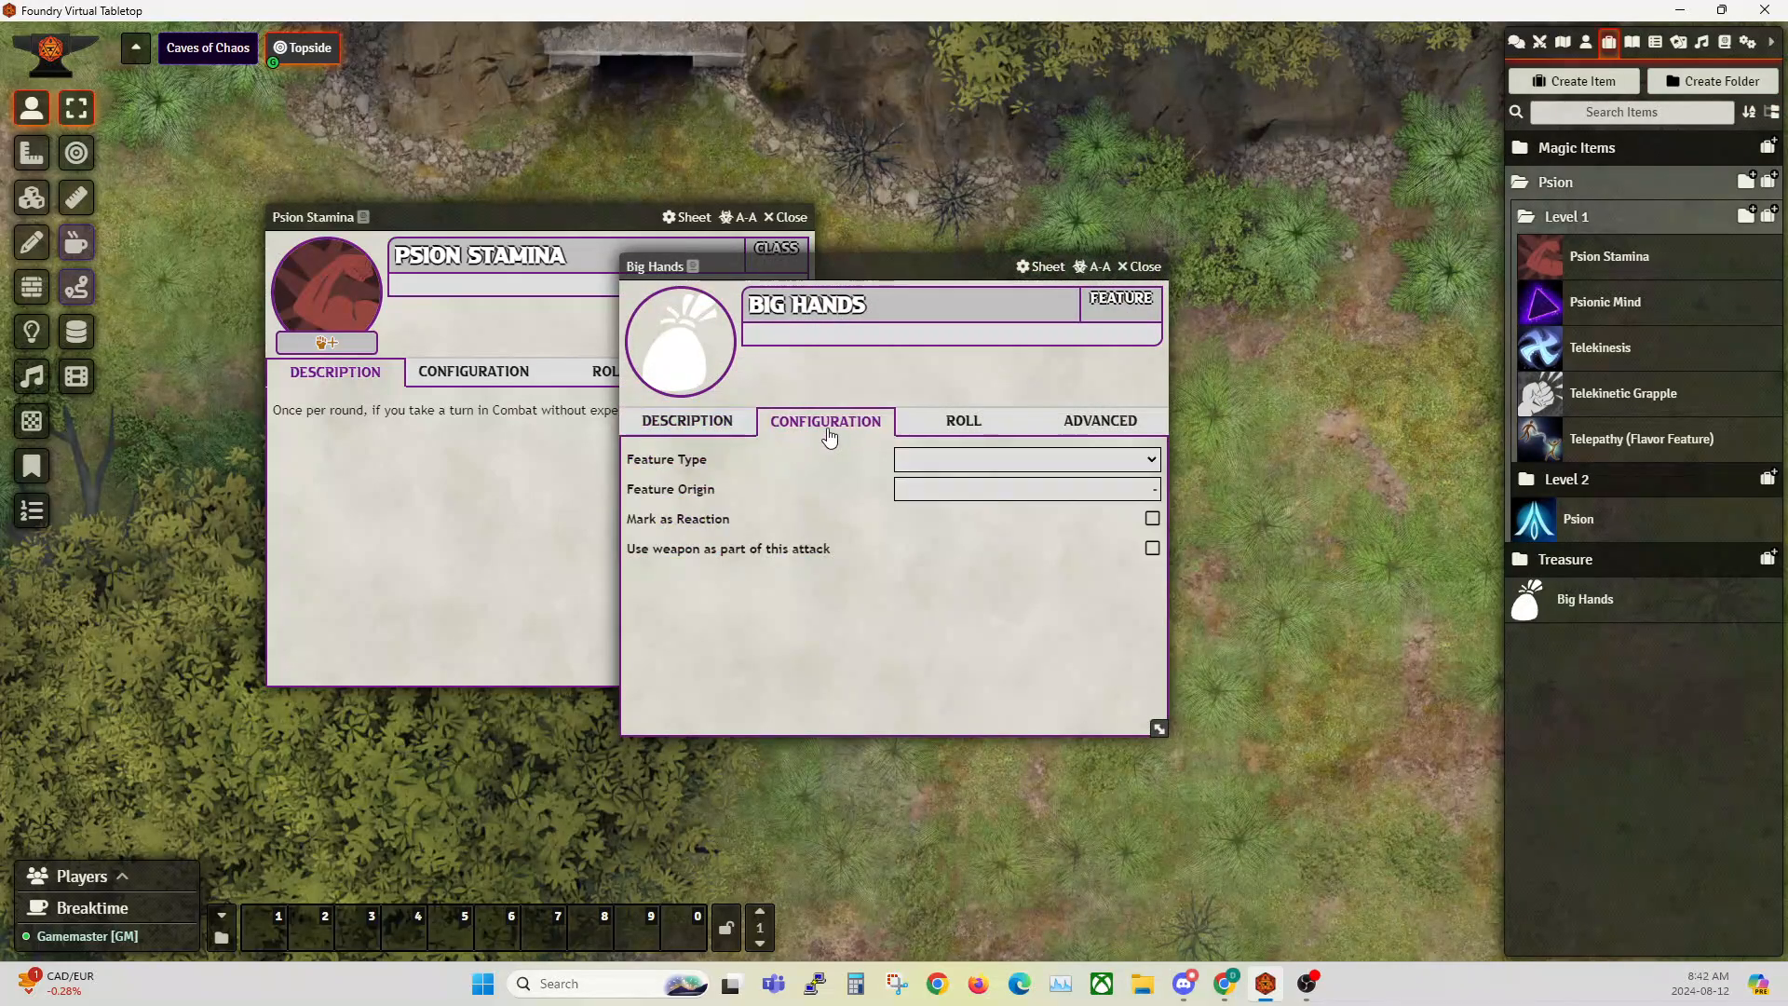
click(975, 466)
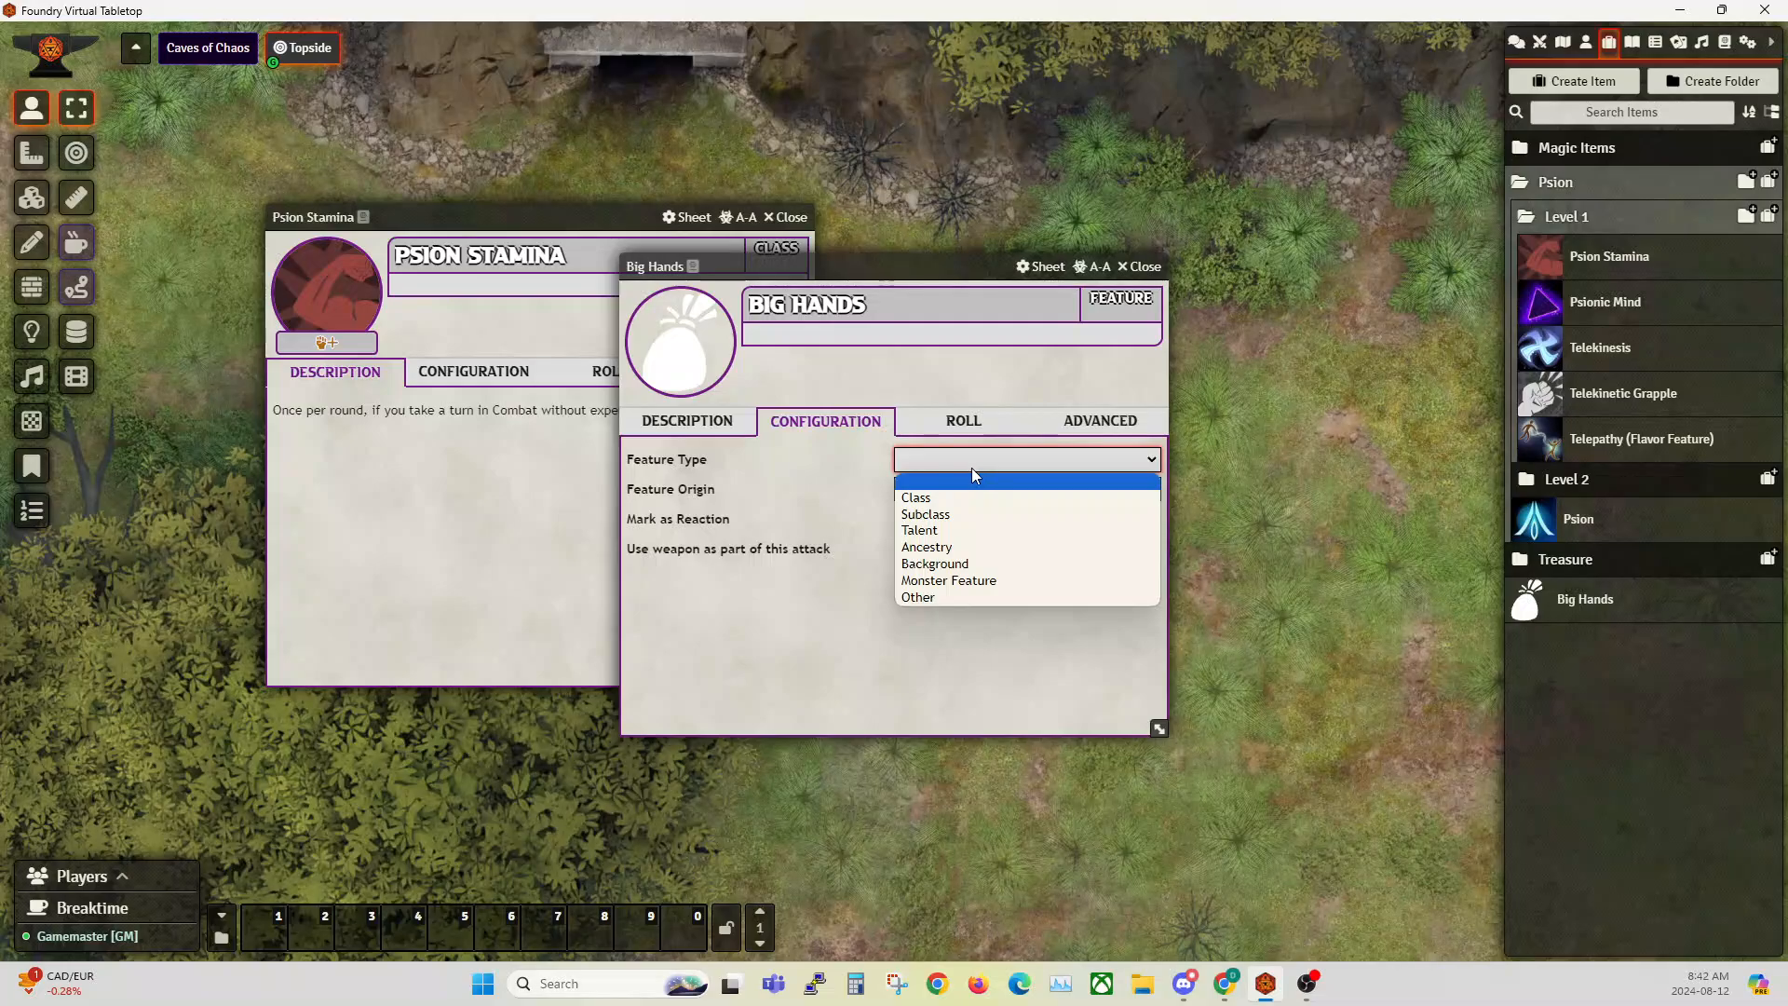
click(952, 497)
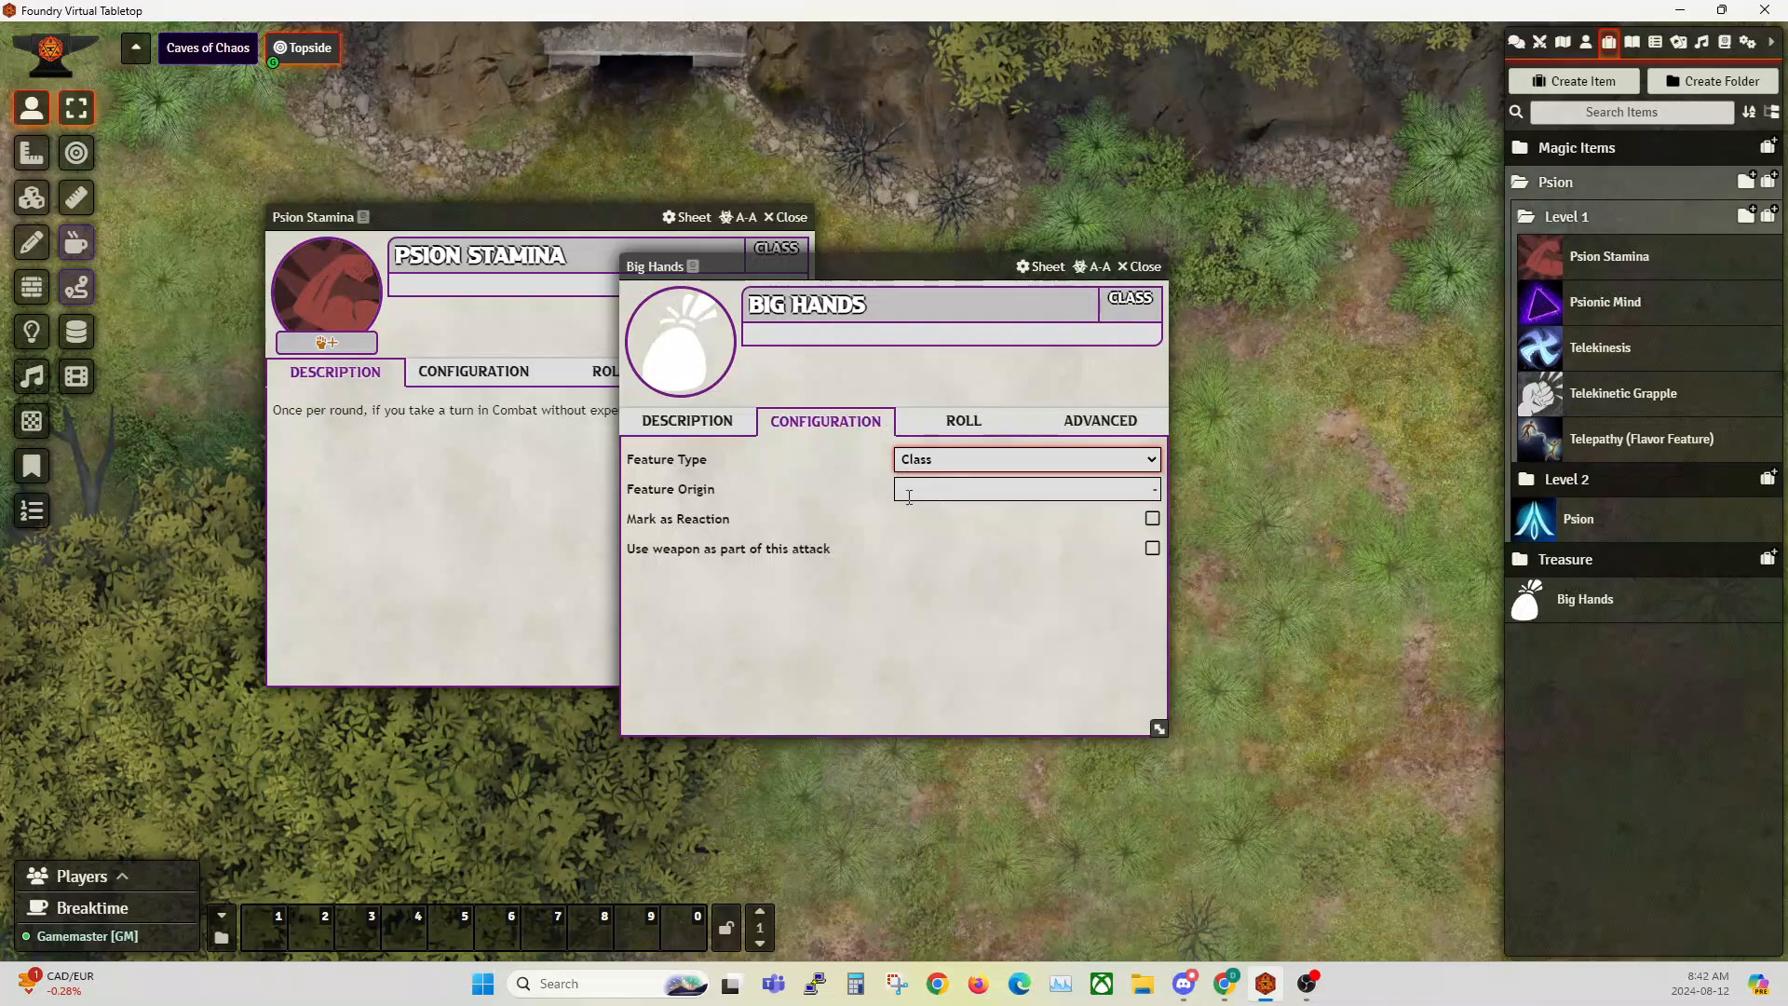
click(958, 490)
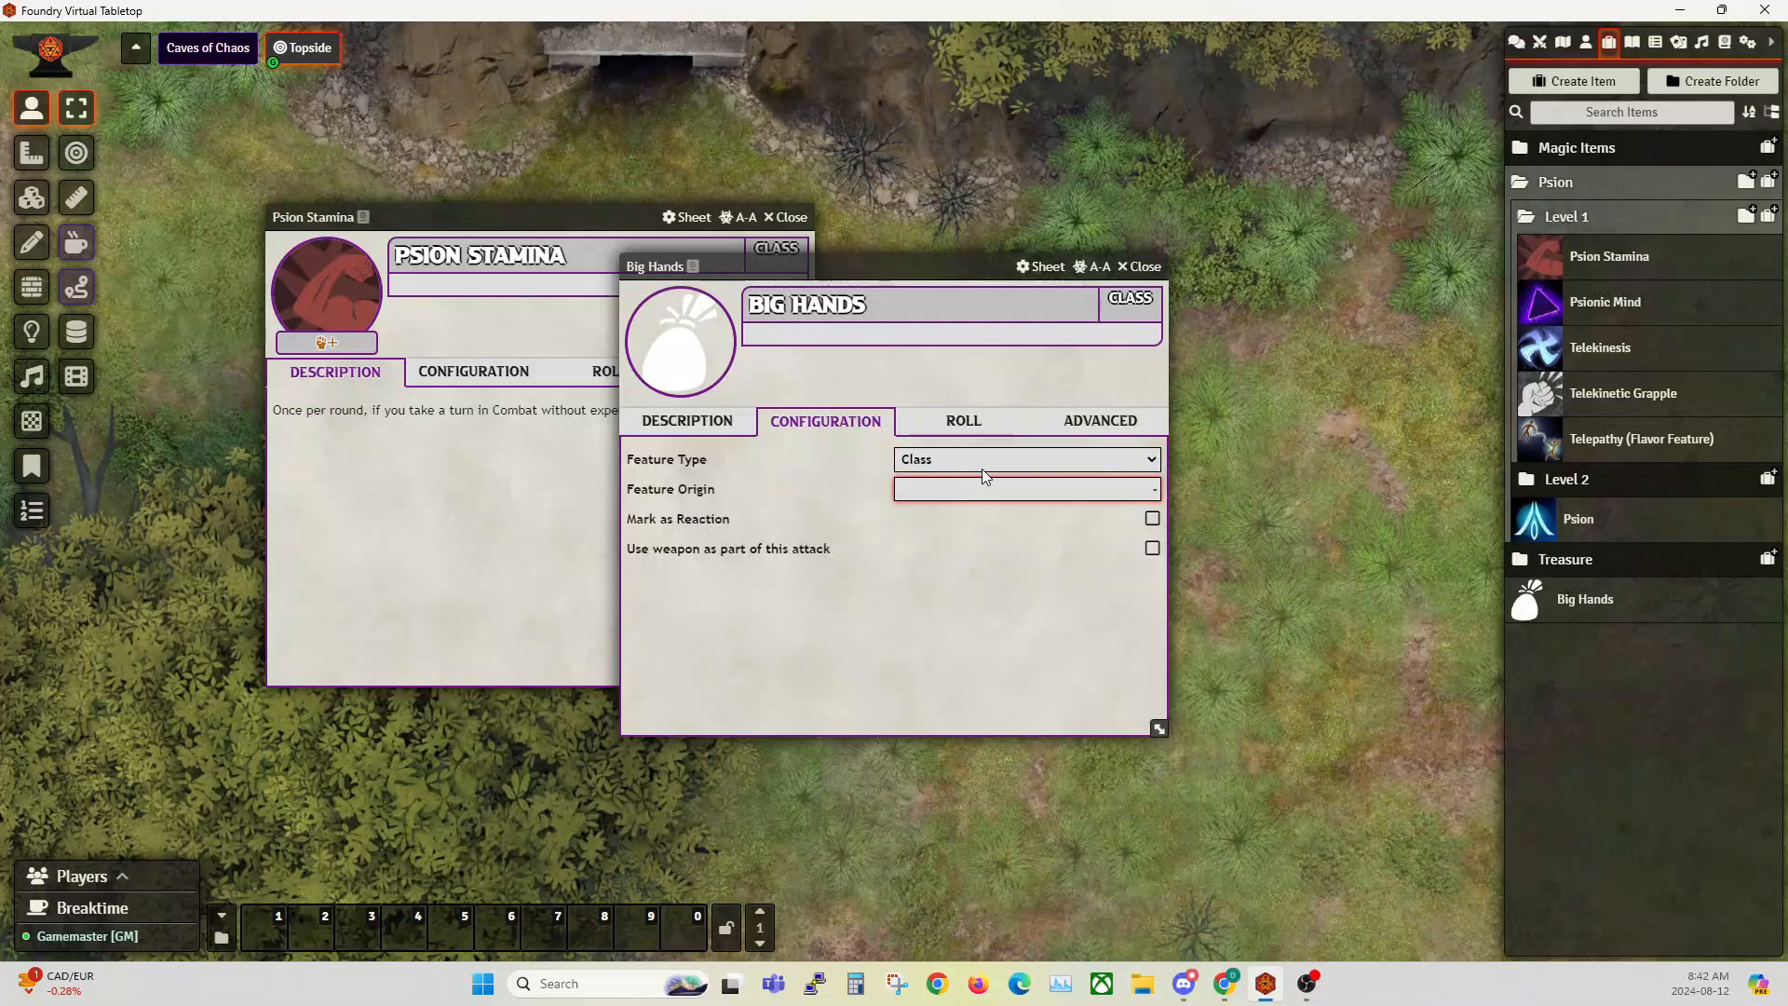
text(Psion)
key(Return)
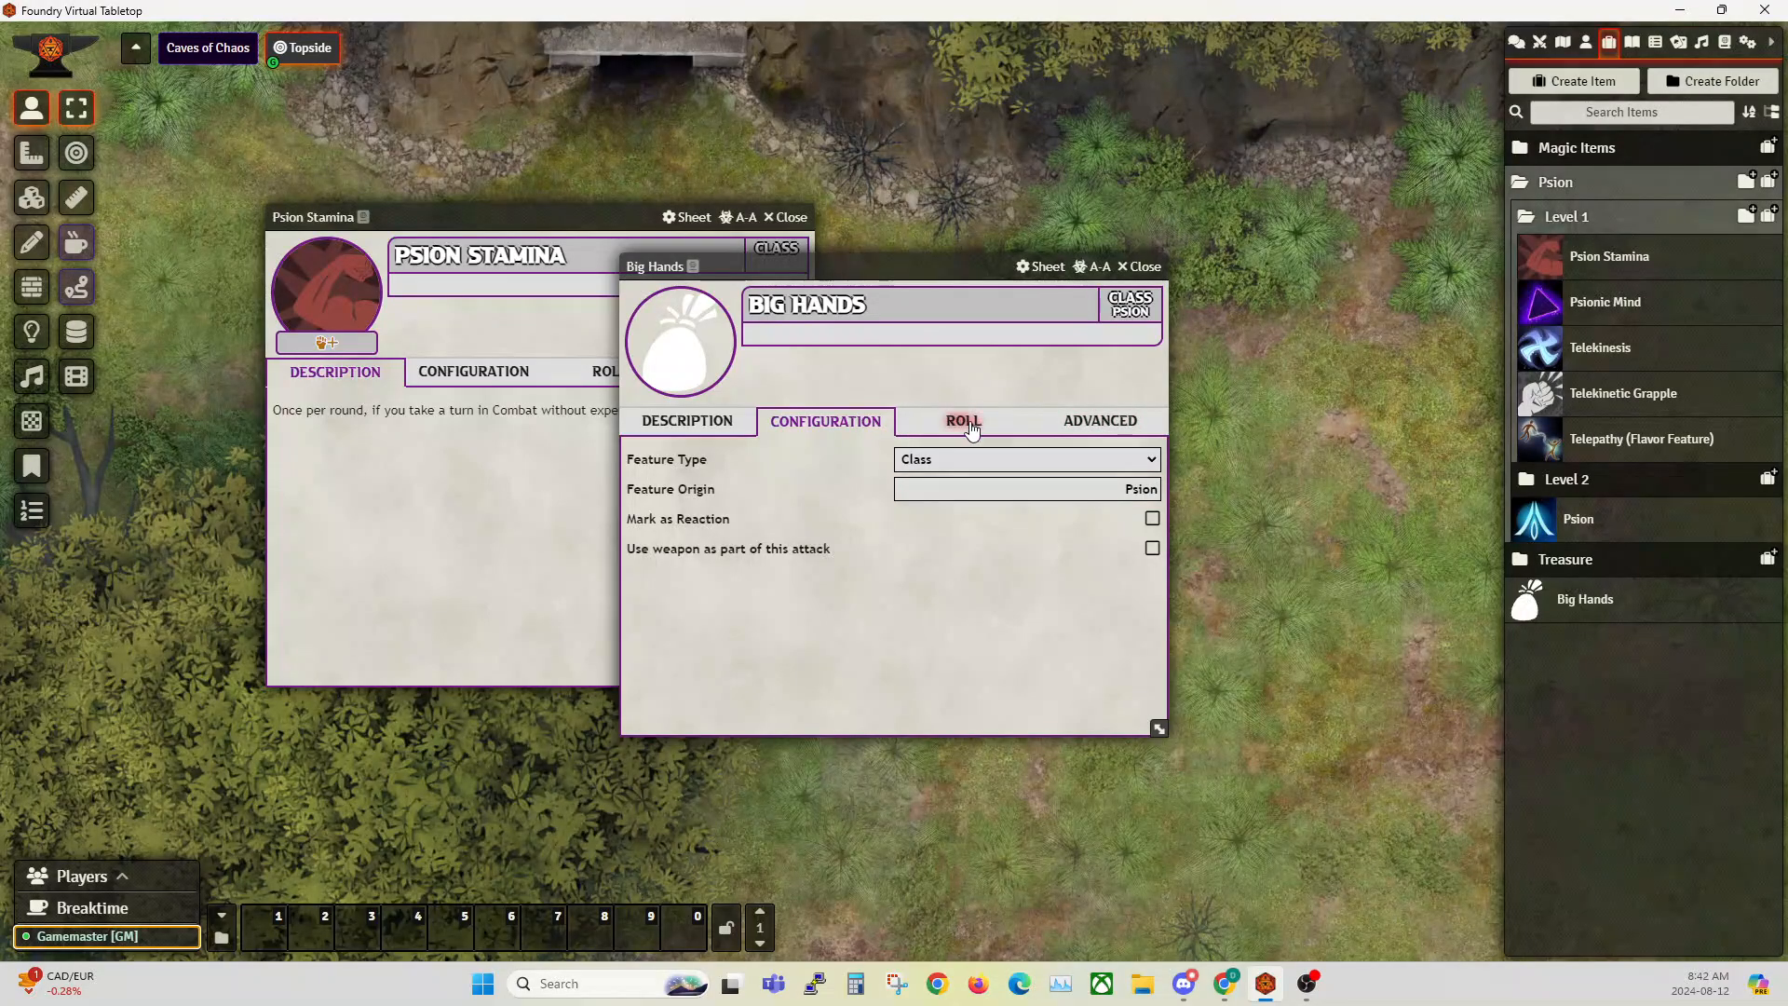
Step: View the roll details of the Big Hands feature, reposition its sheet and close it
click(986, 424)
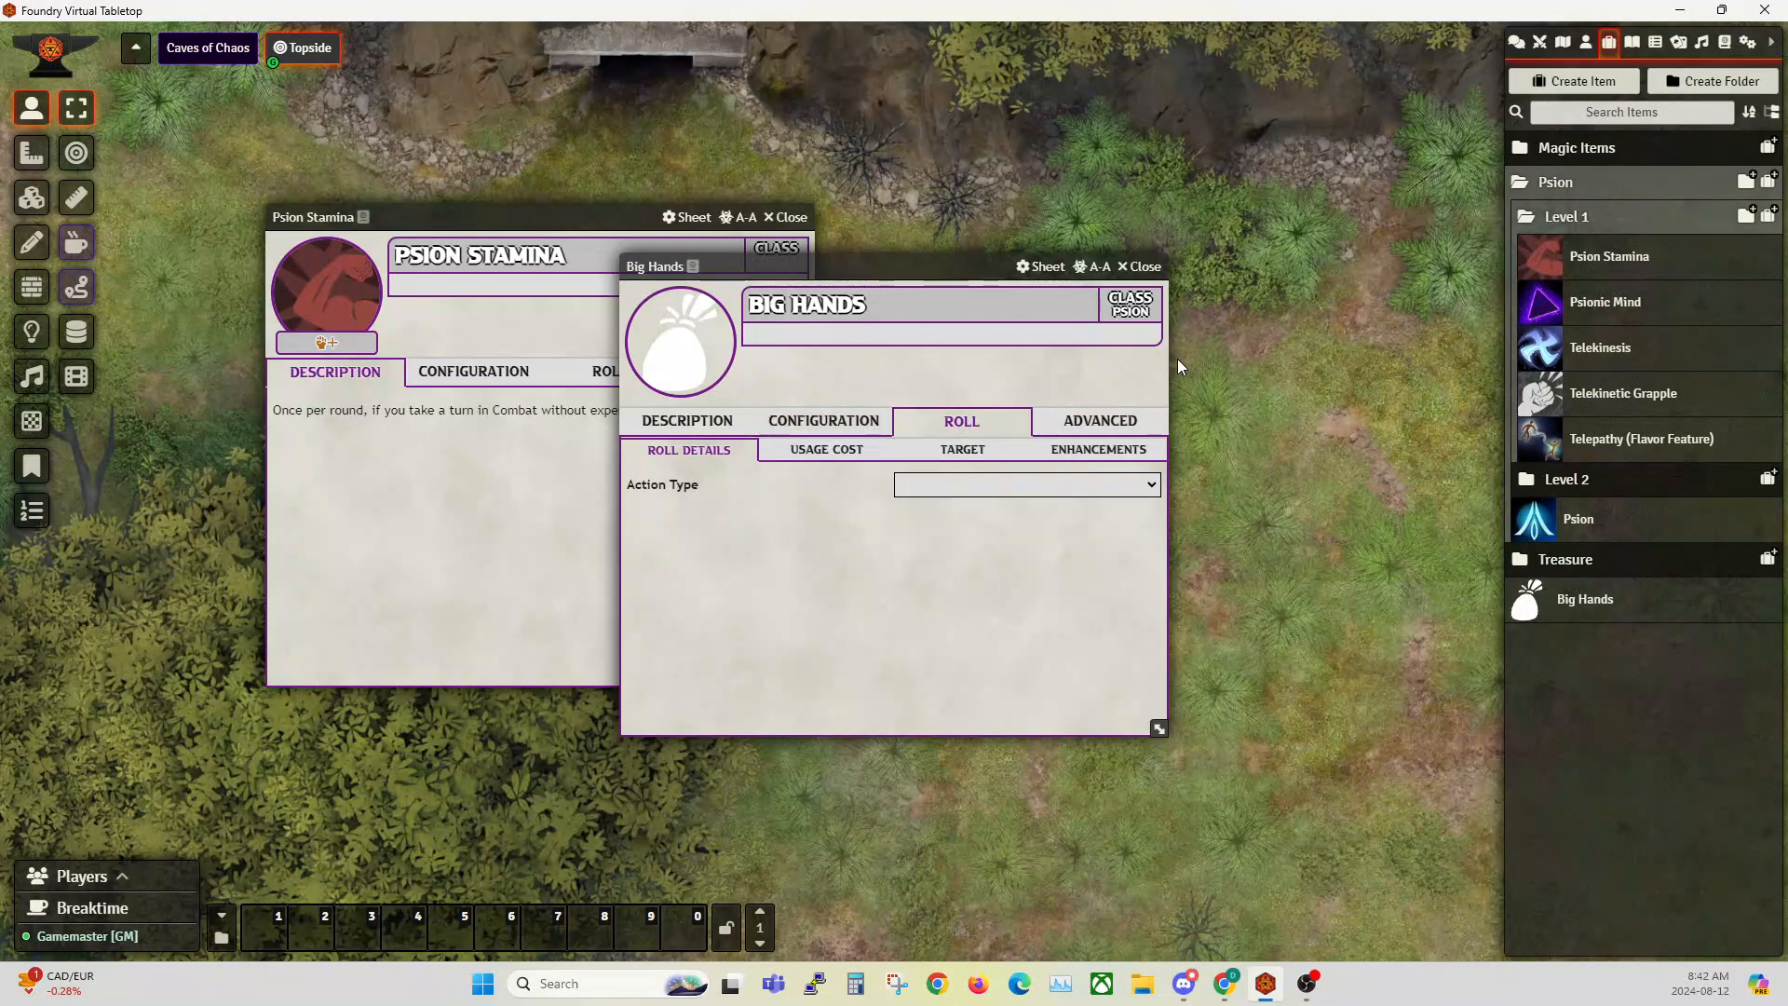
drag(910, 268, 1127, 230)
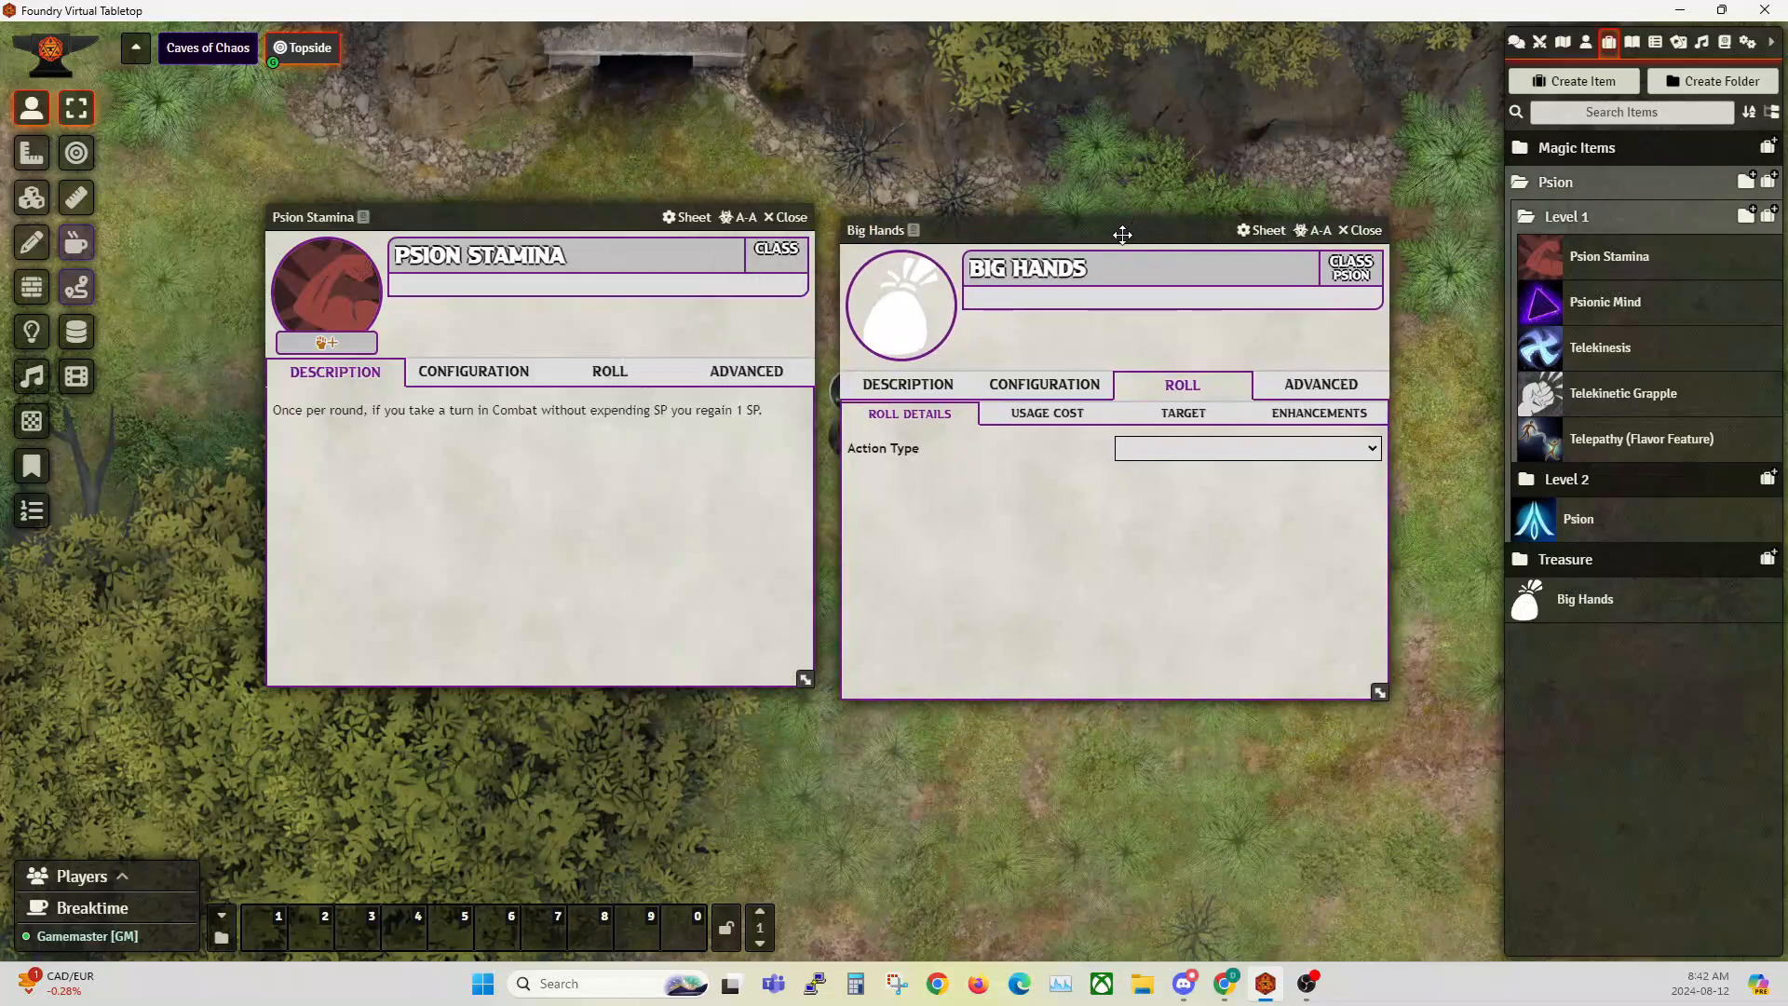
drag(1064, 297, 907, 278)
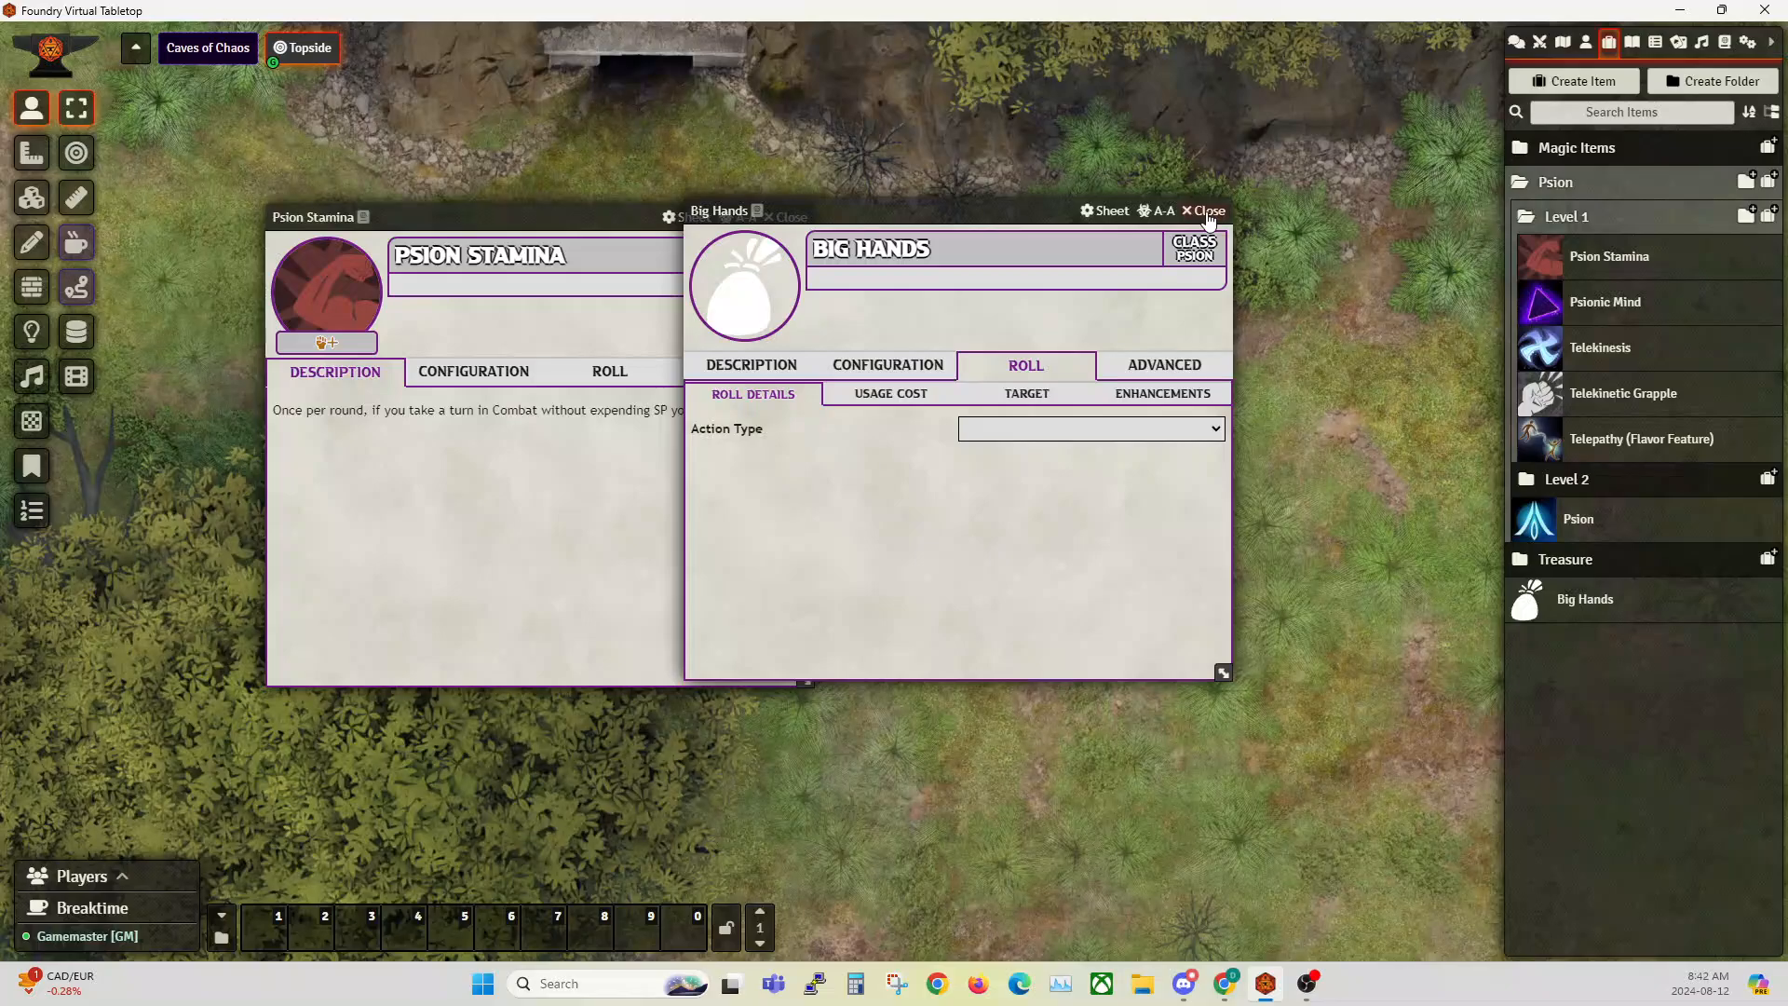
drag(1209, 217, 1267, 244)
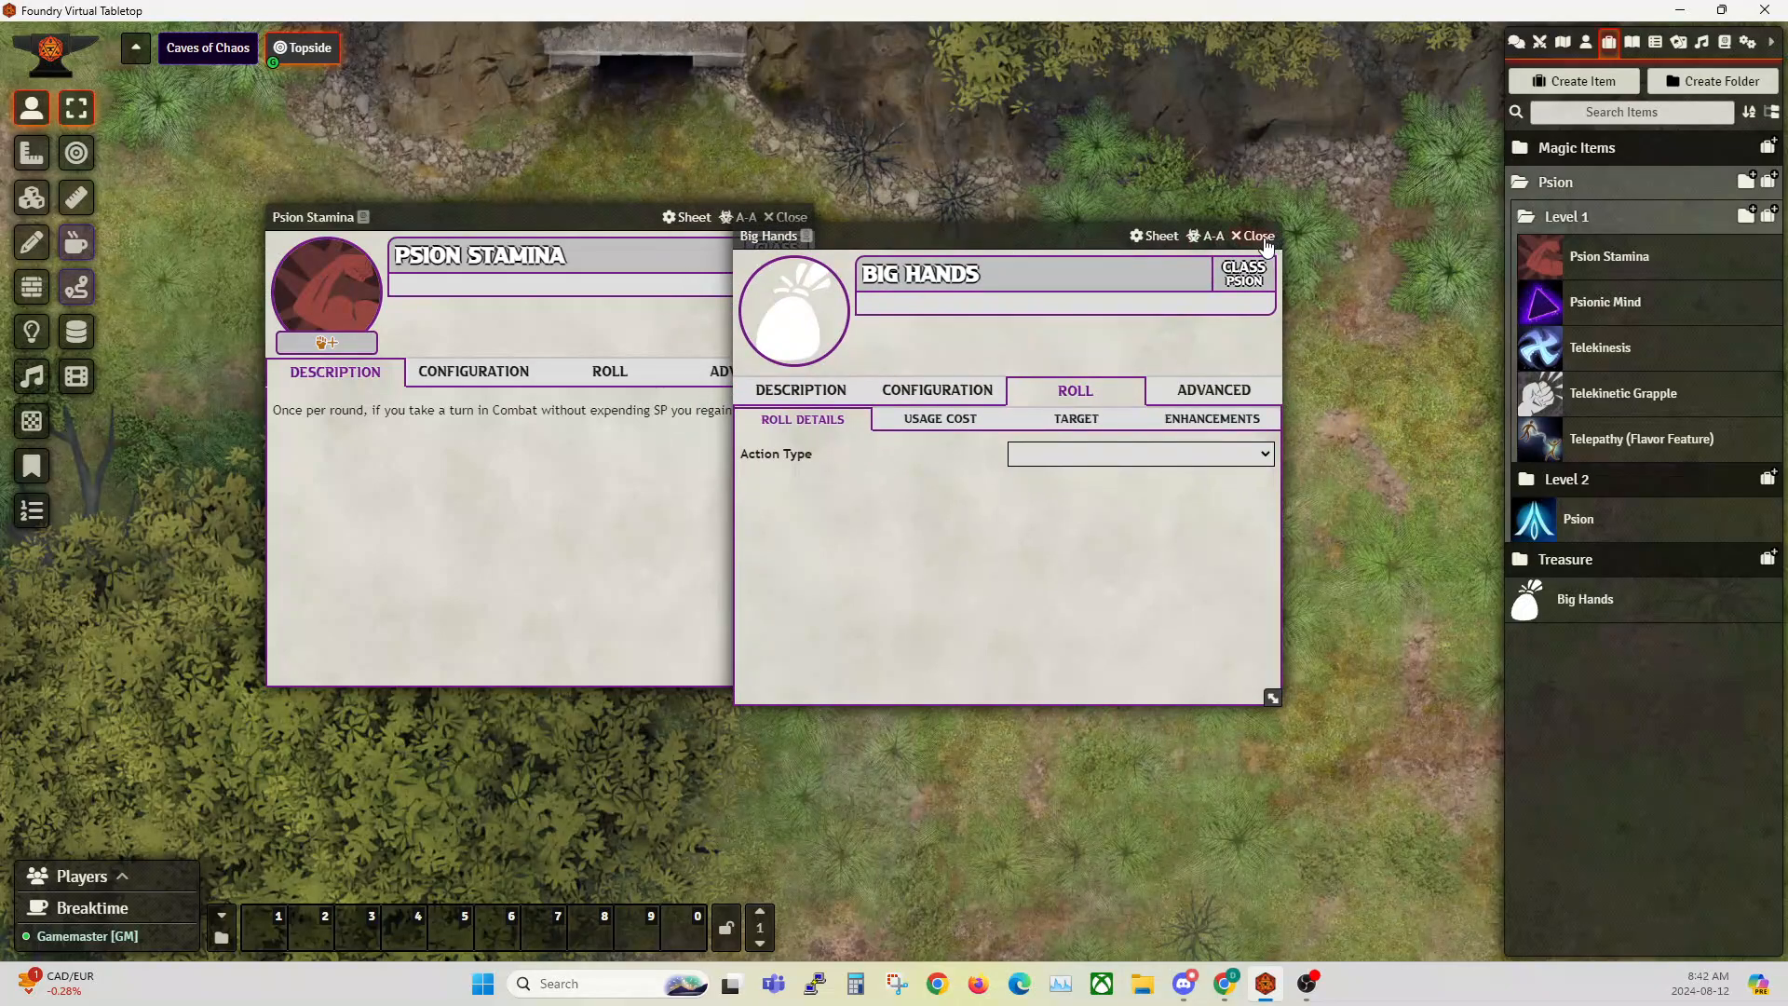
click(1259, 236)
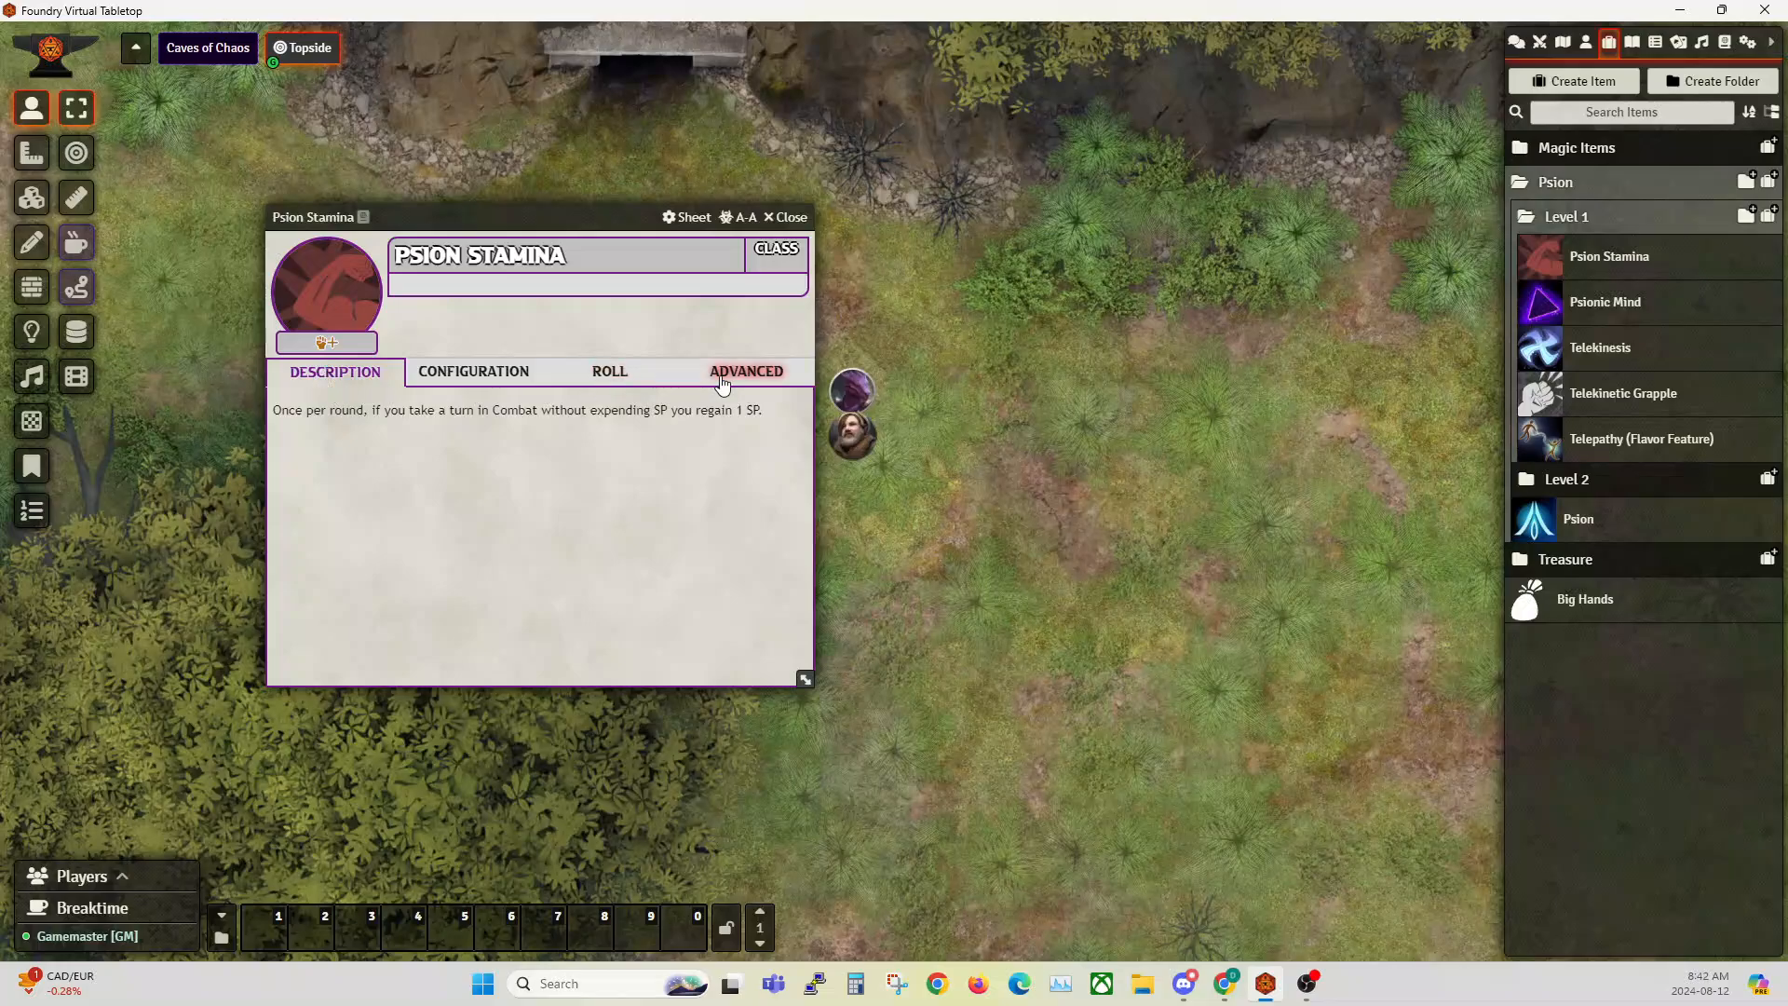
Step: Review the configuration and roll usage cost of the Psion Stamina feature, and close its sheet
click(443, 377)
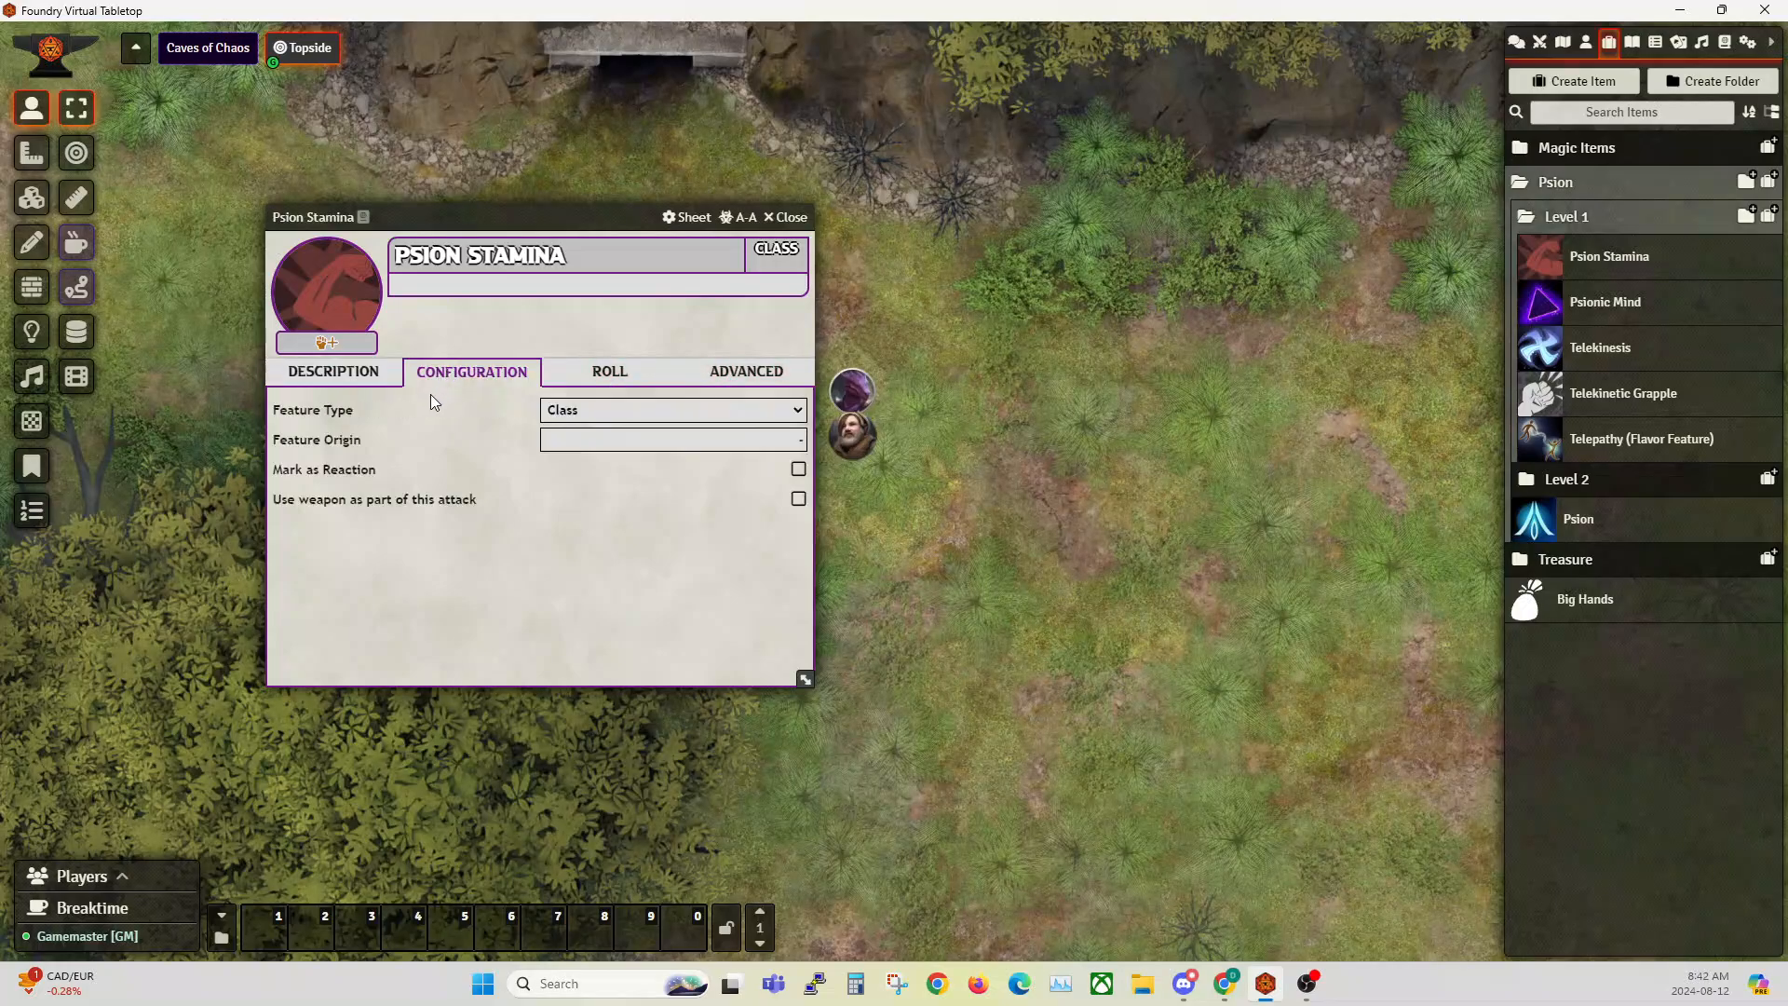
click(610, 374)
click(475, 380)
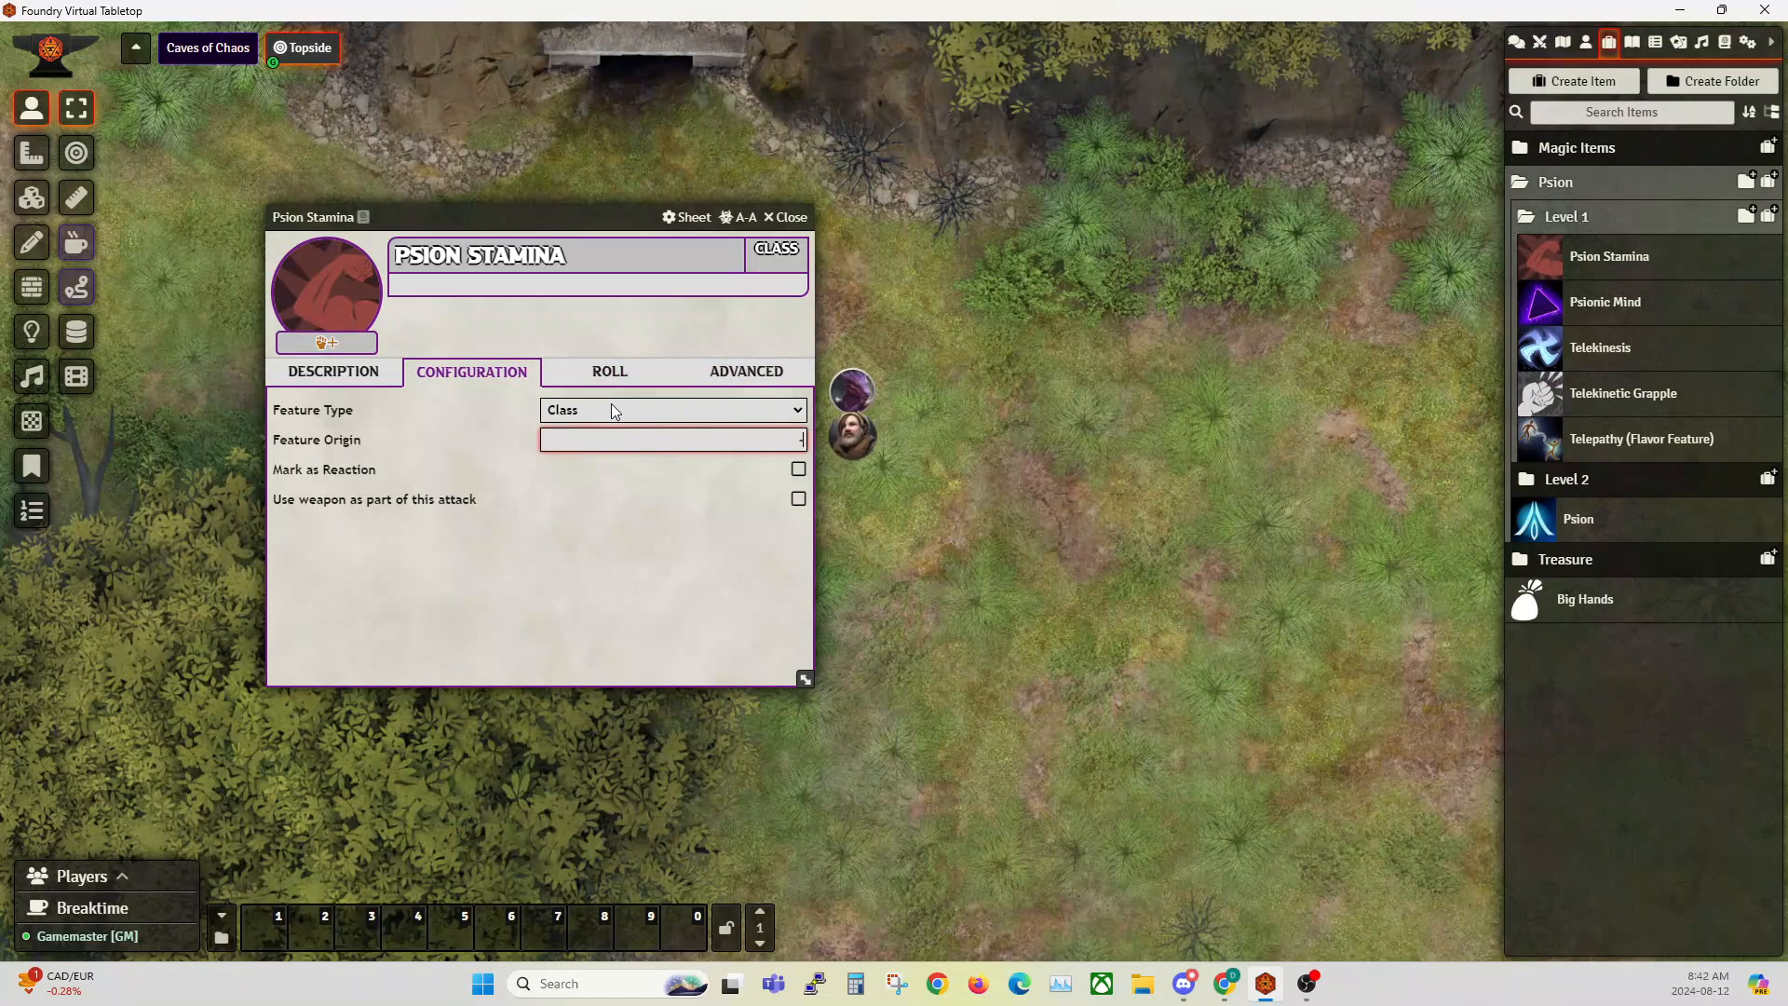
click(610, 373)
click(452, 406)
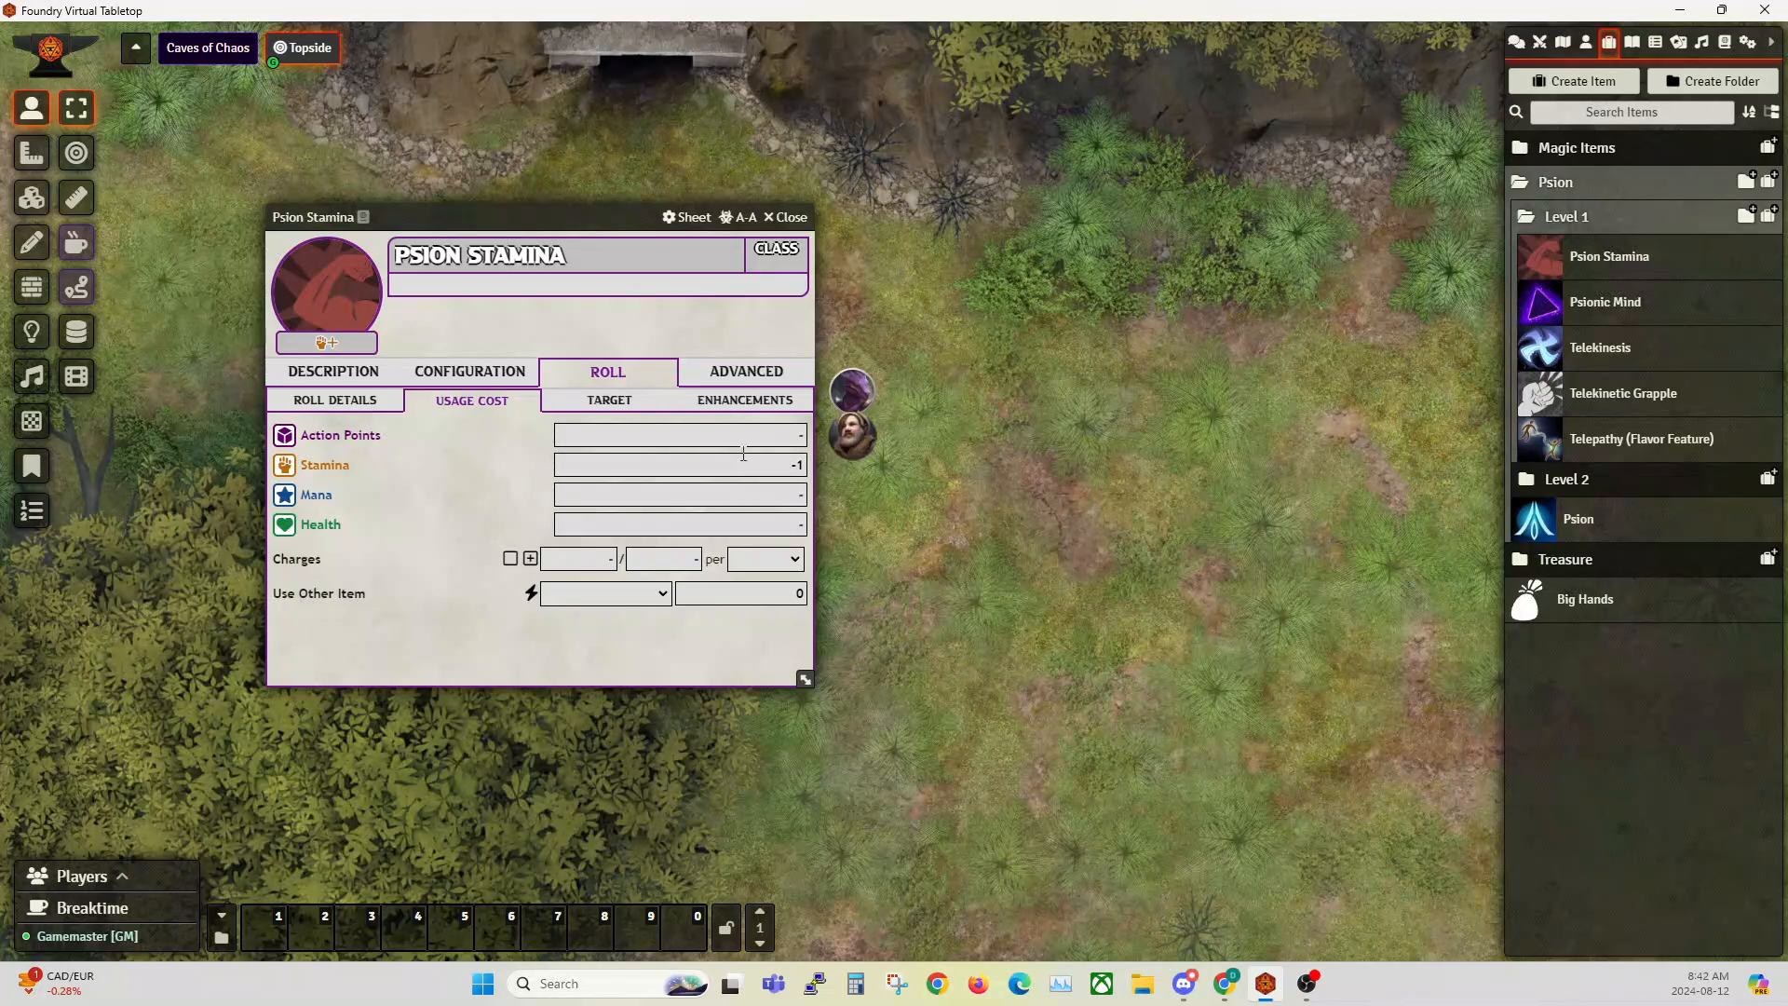
click(788, 218)
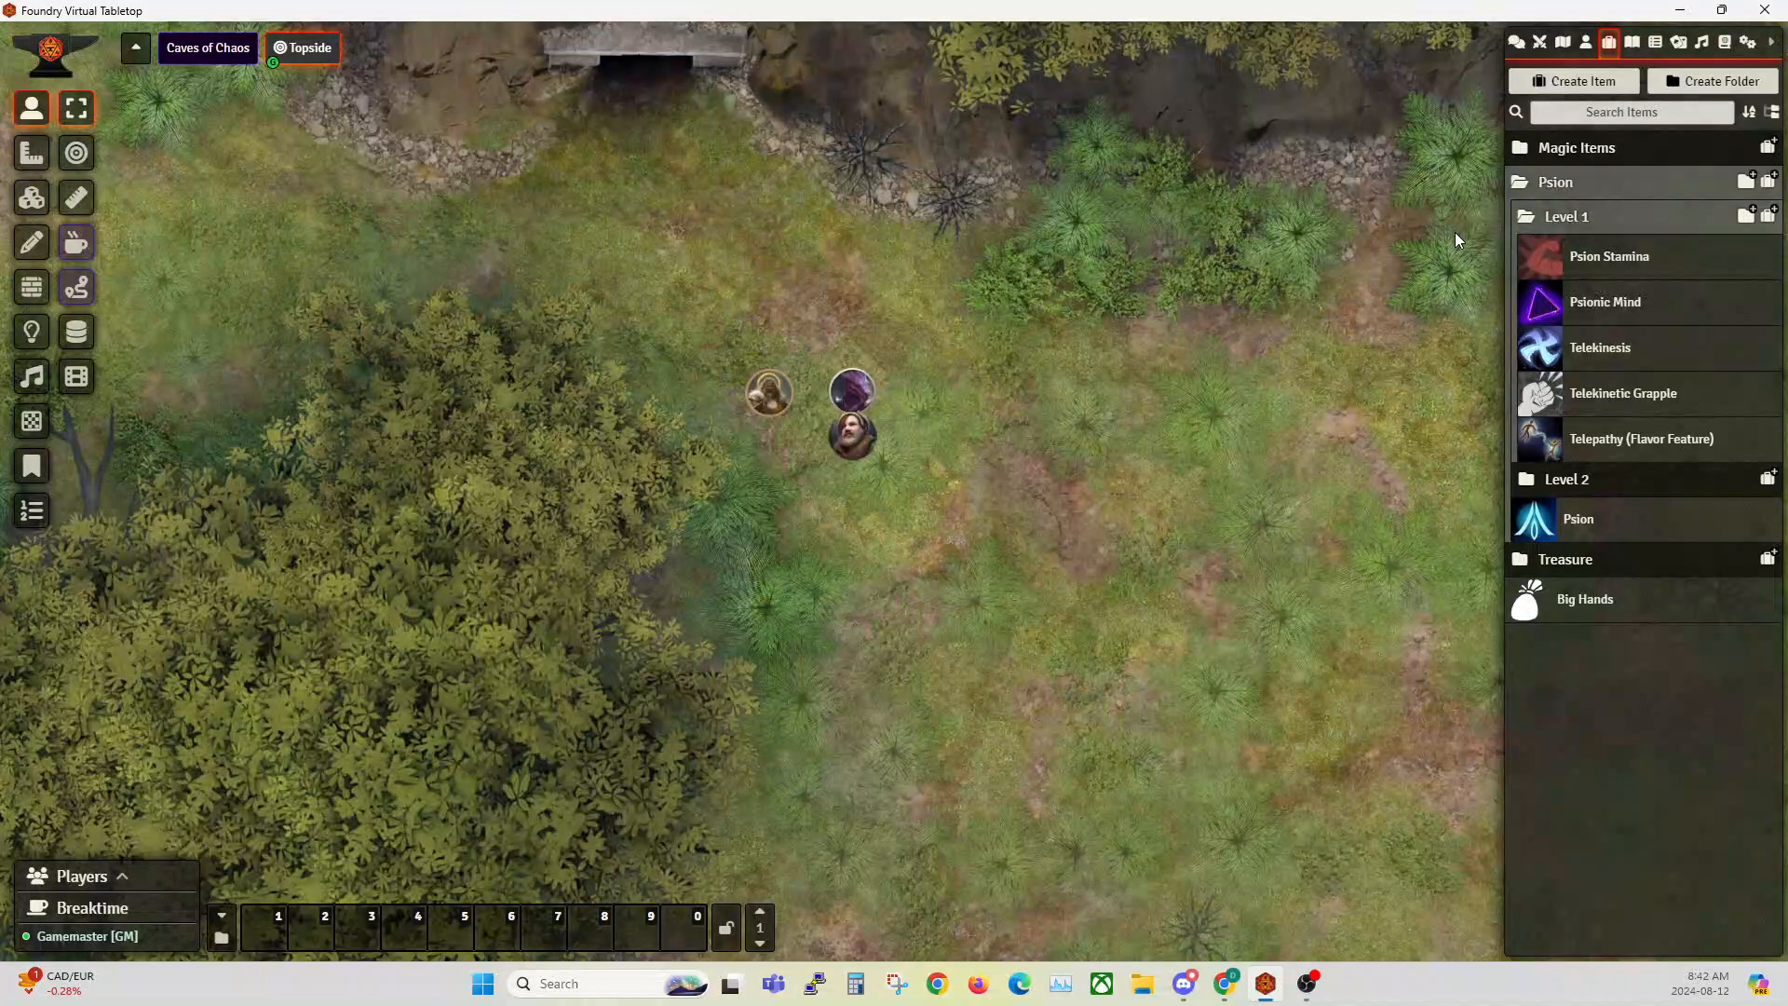
Step: Open the passive effect of the Psionic Mind feature for editing and place its window beside the feature sheet
click(1625, 301)
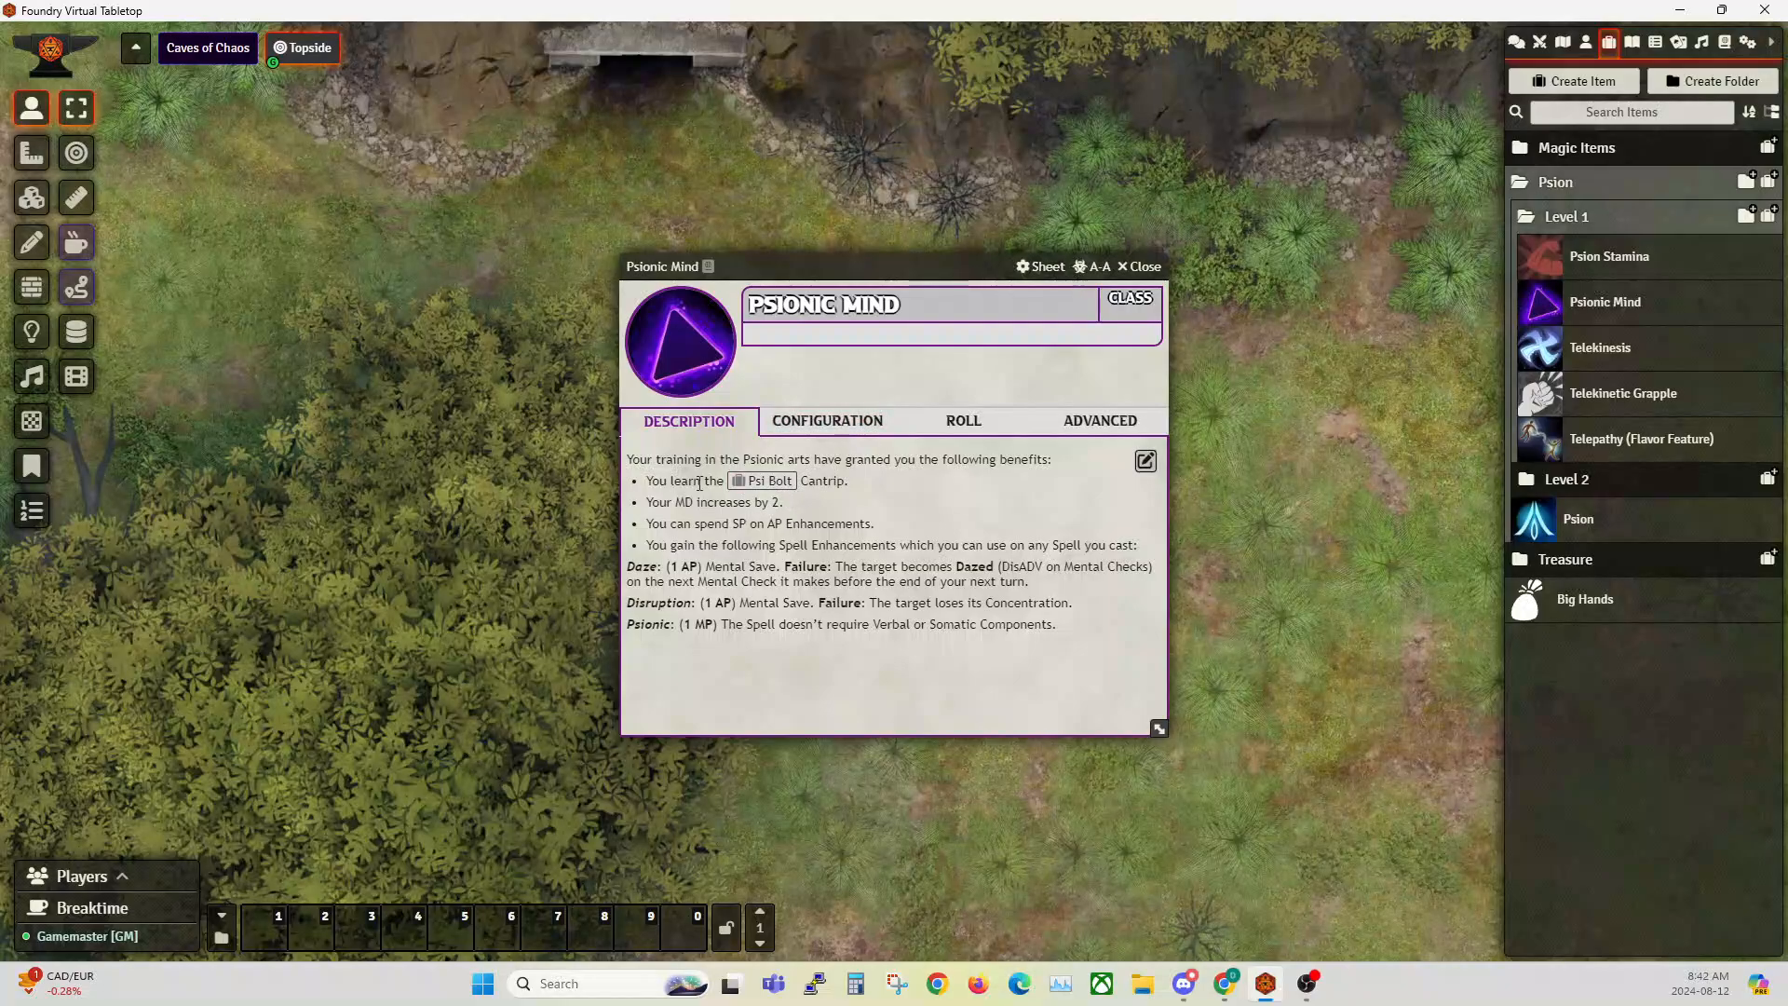
click(1099, 421)
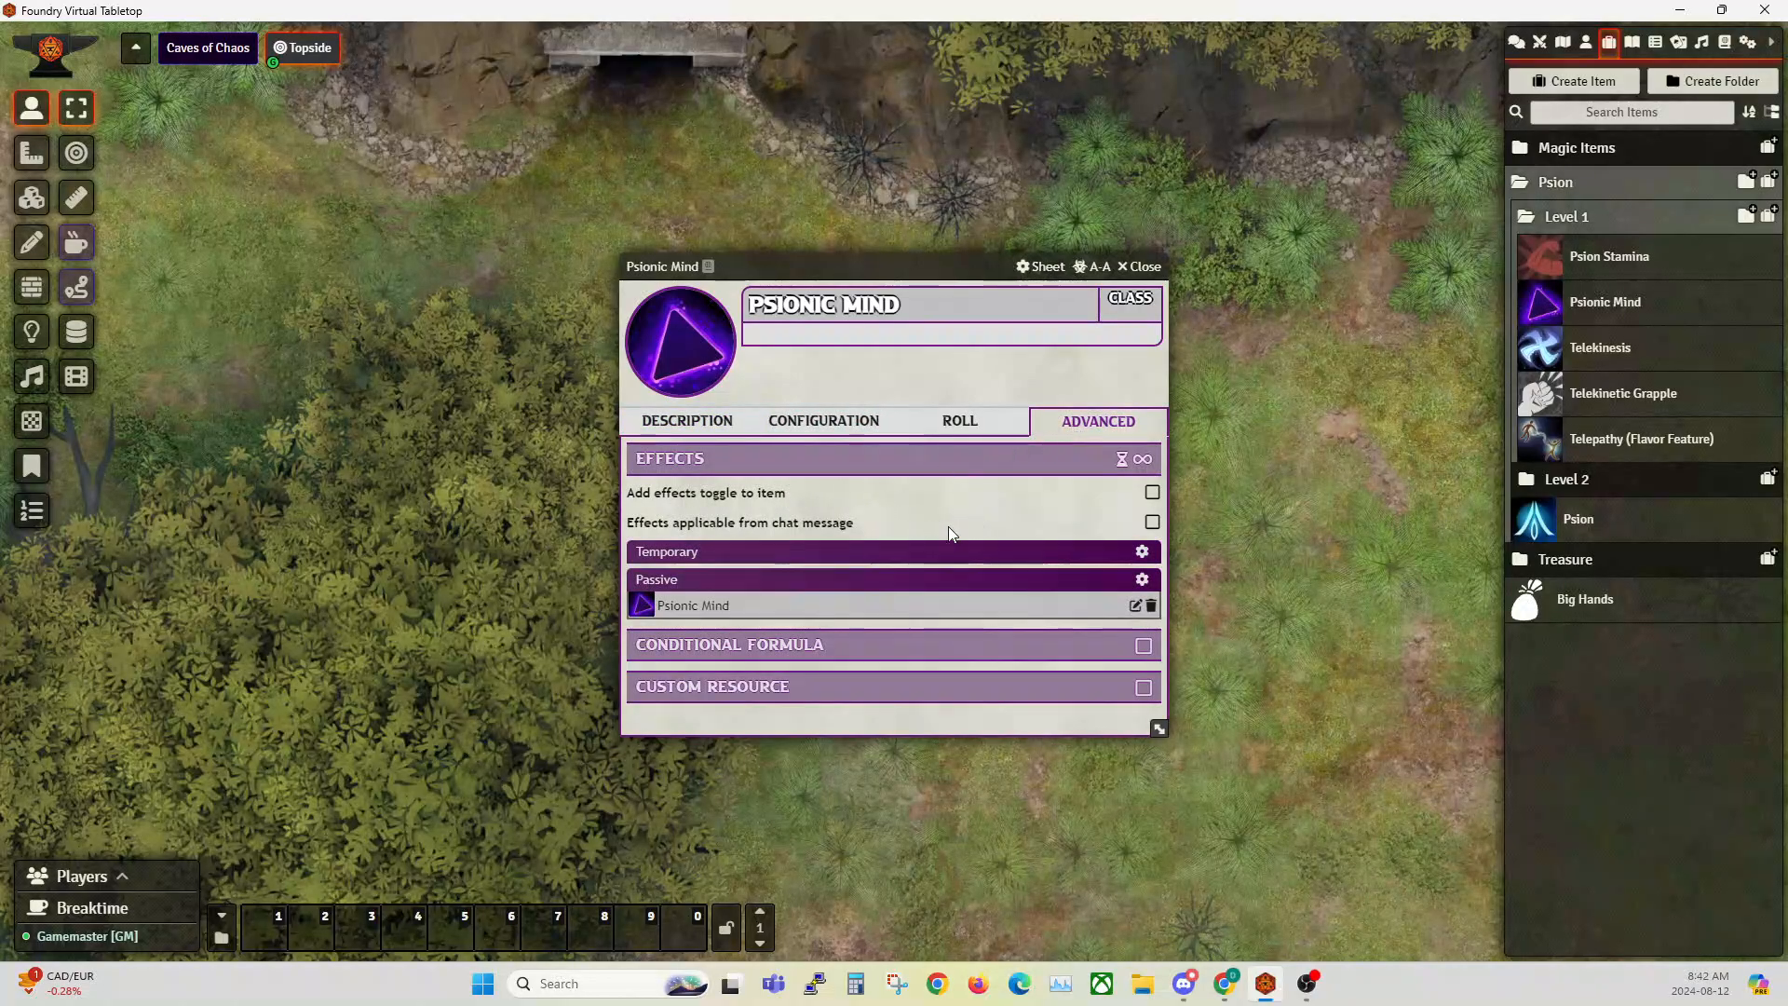
click(1135, 606)
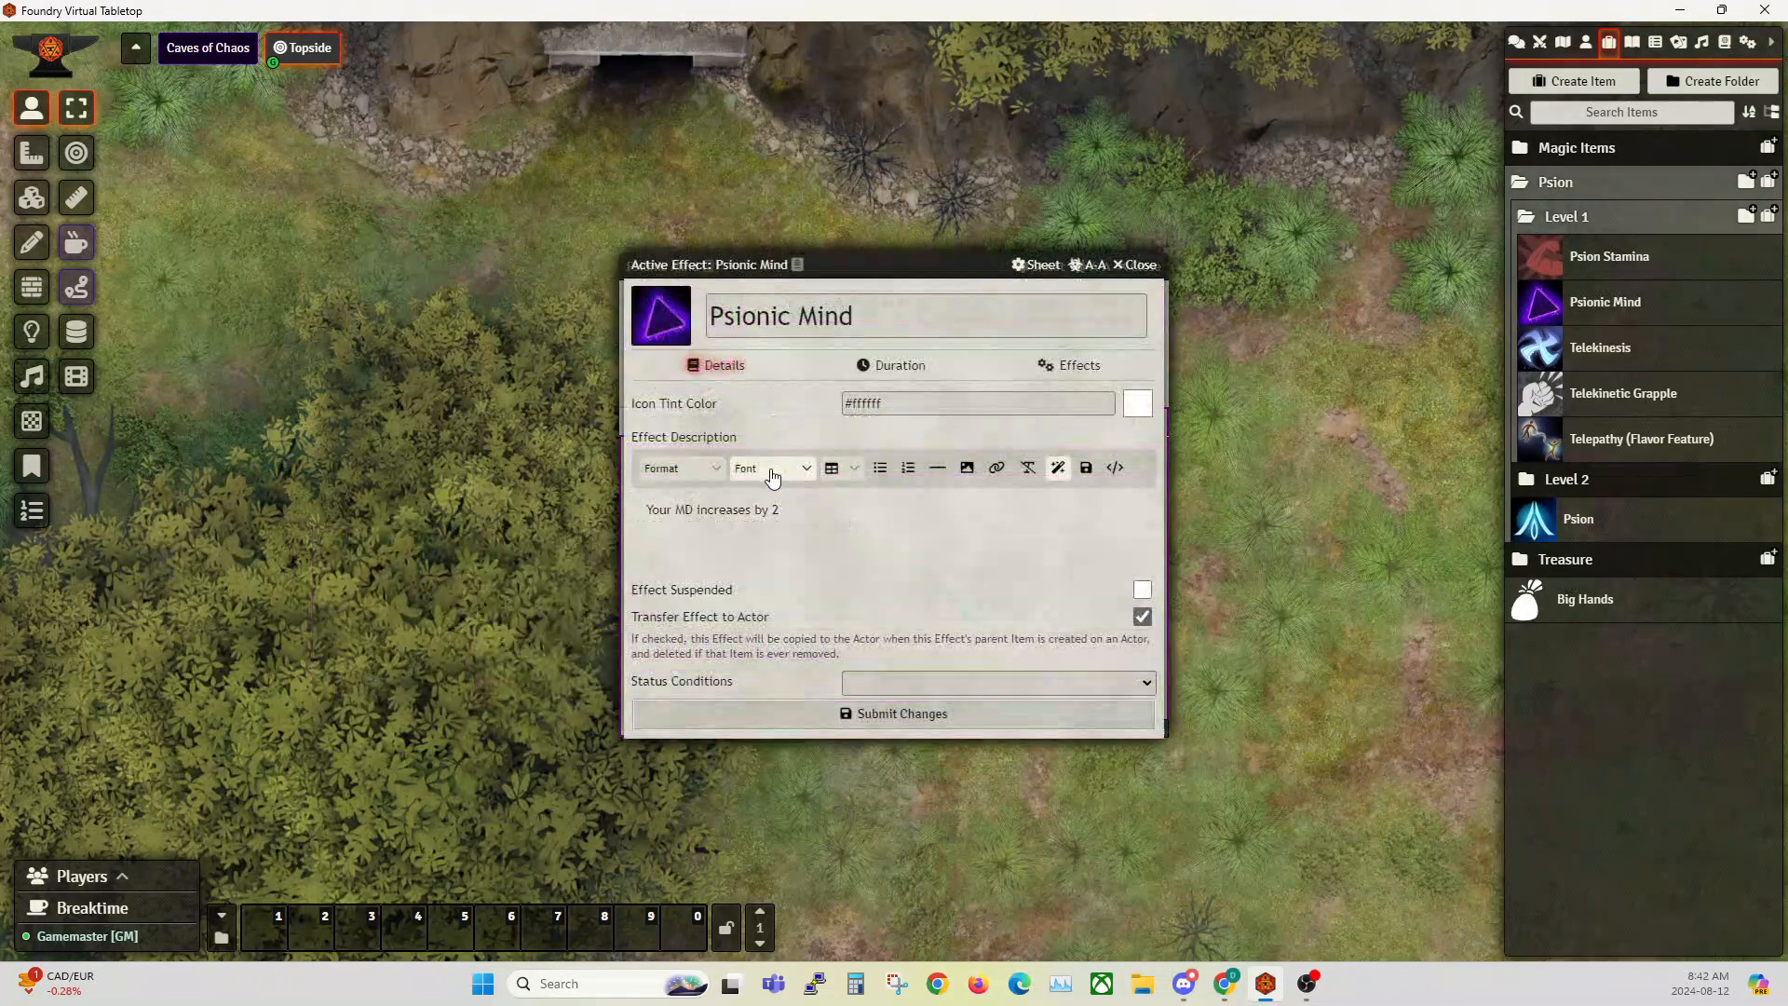
drag(846, 263, 291, 266)
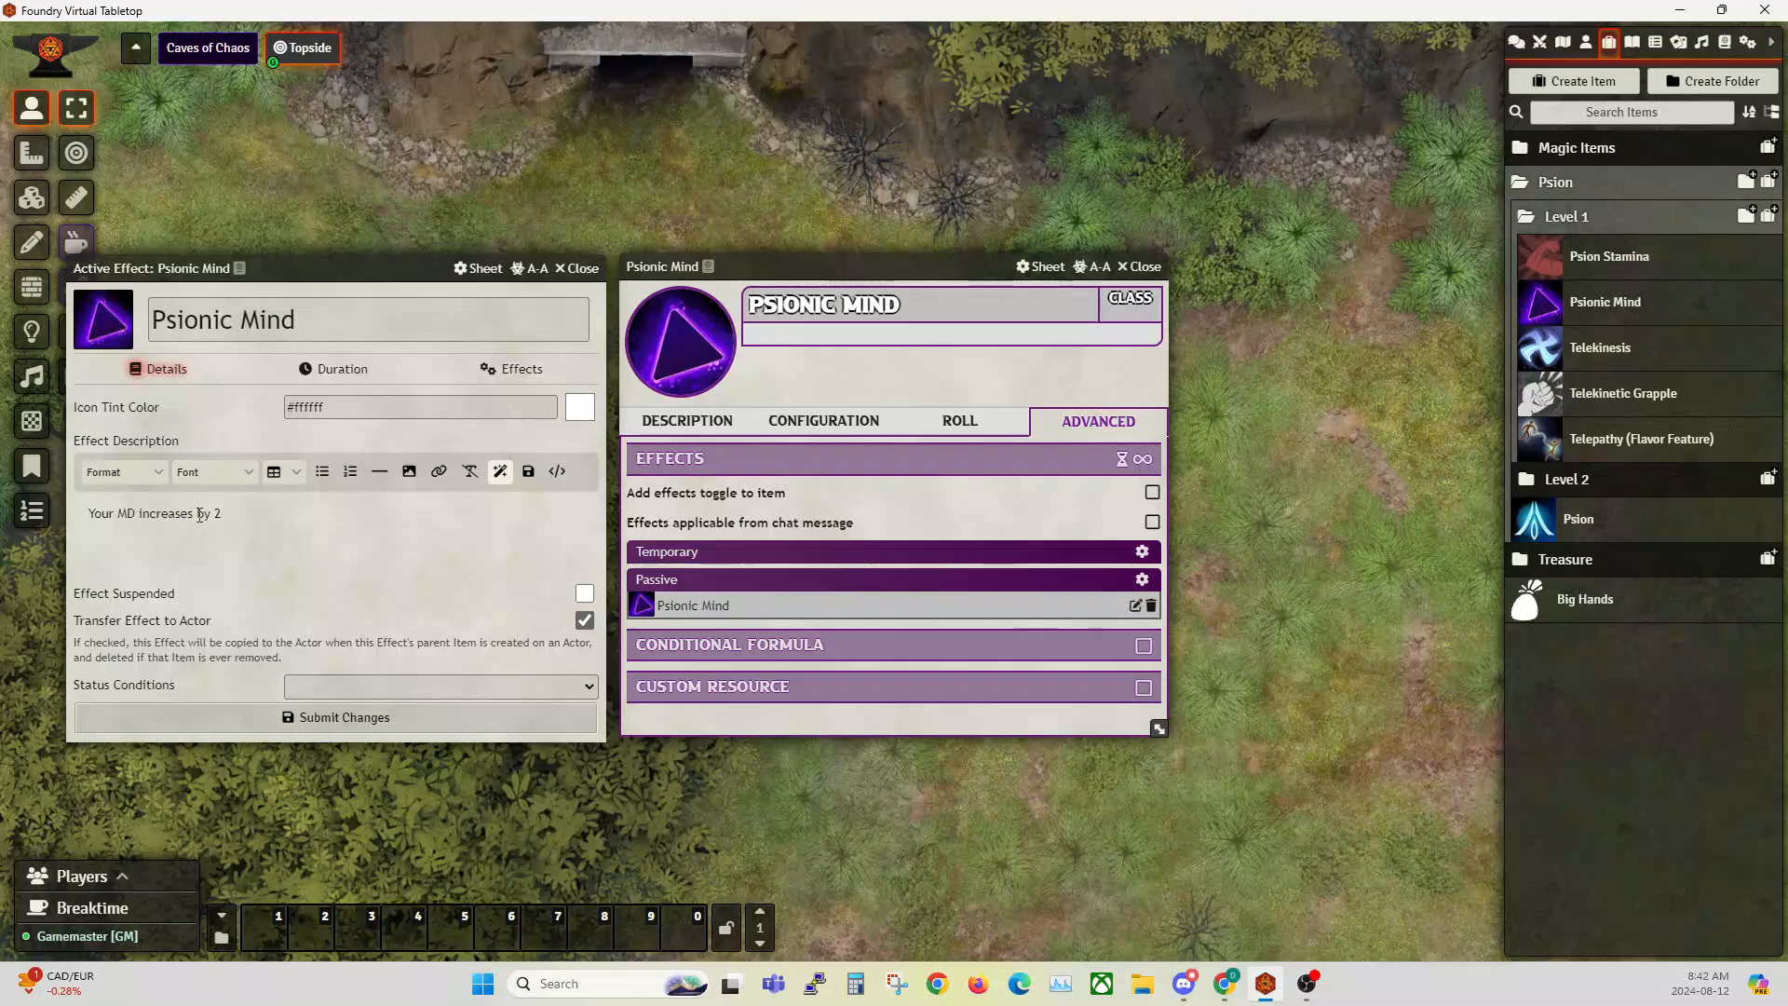
Step: Examine the attribute key, change mode and value of the Psionic Mind effect, then close the effect and the feature sheet
click(512, 369)
drag(114, 428, 352, 434)
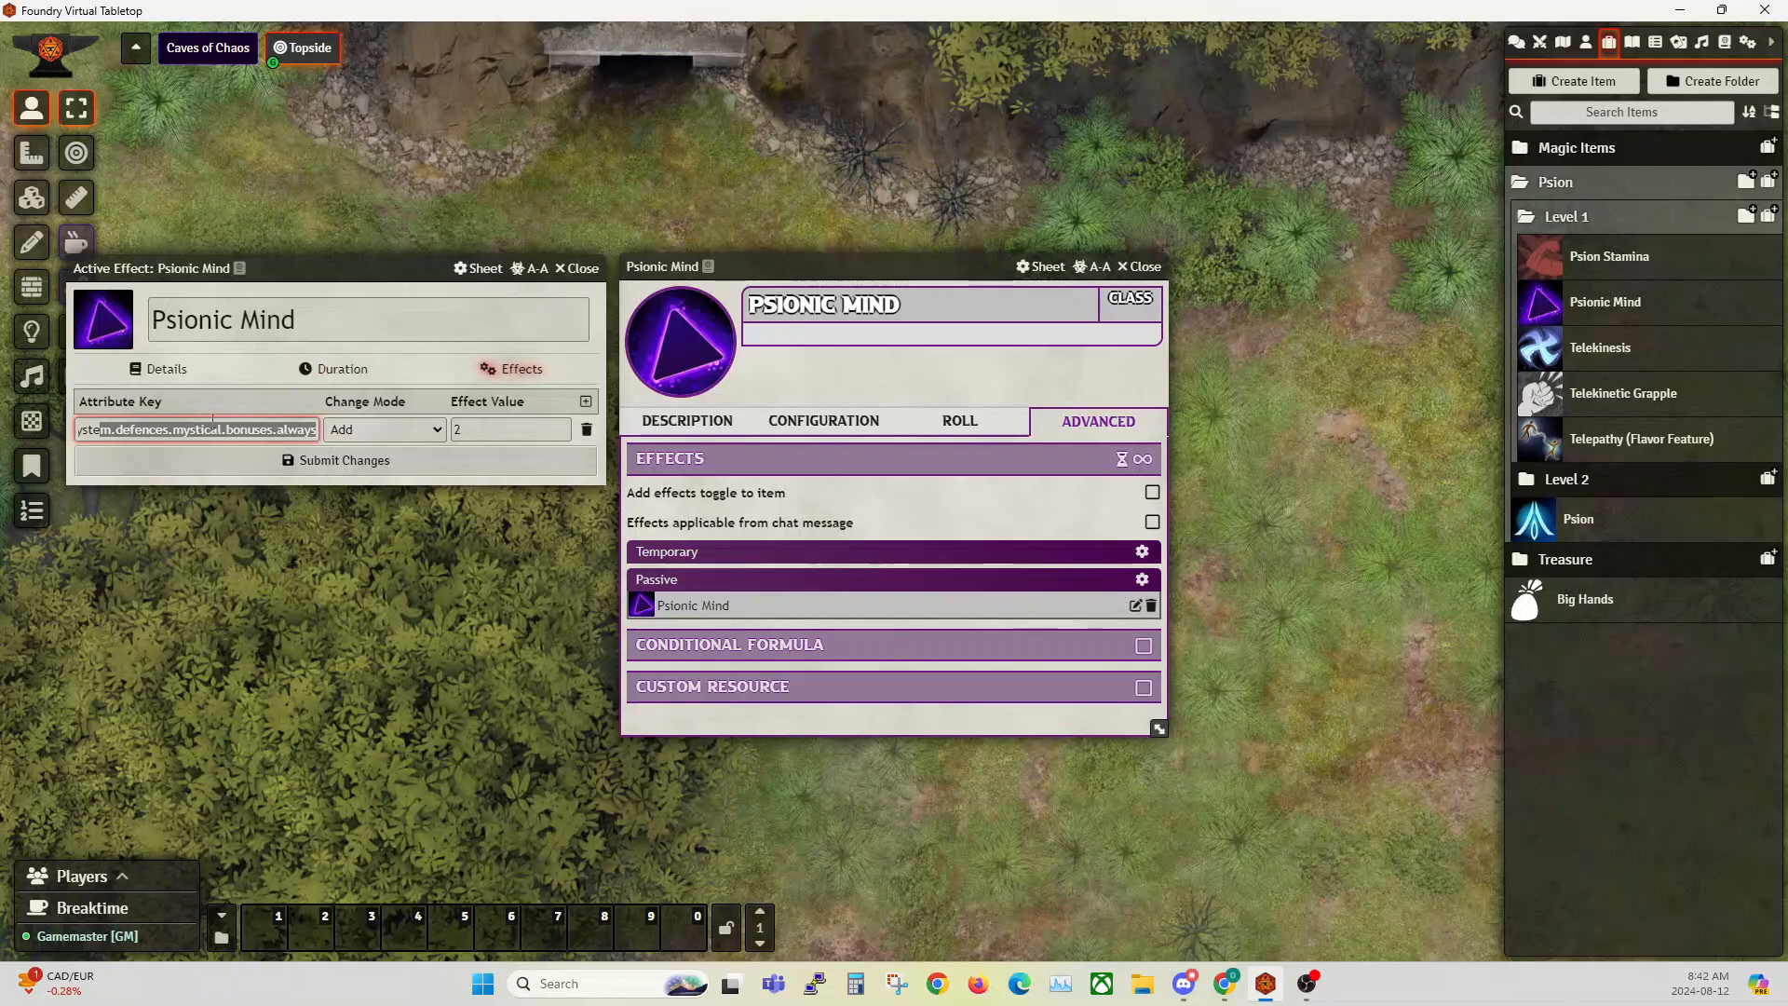
click(99, 427)
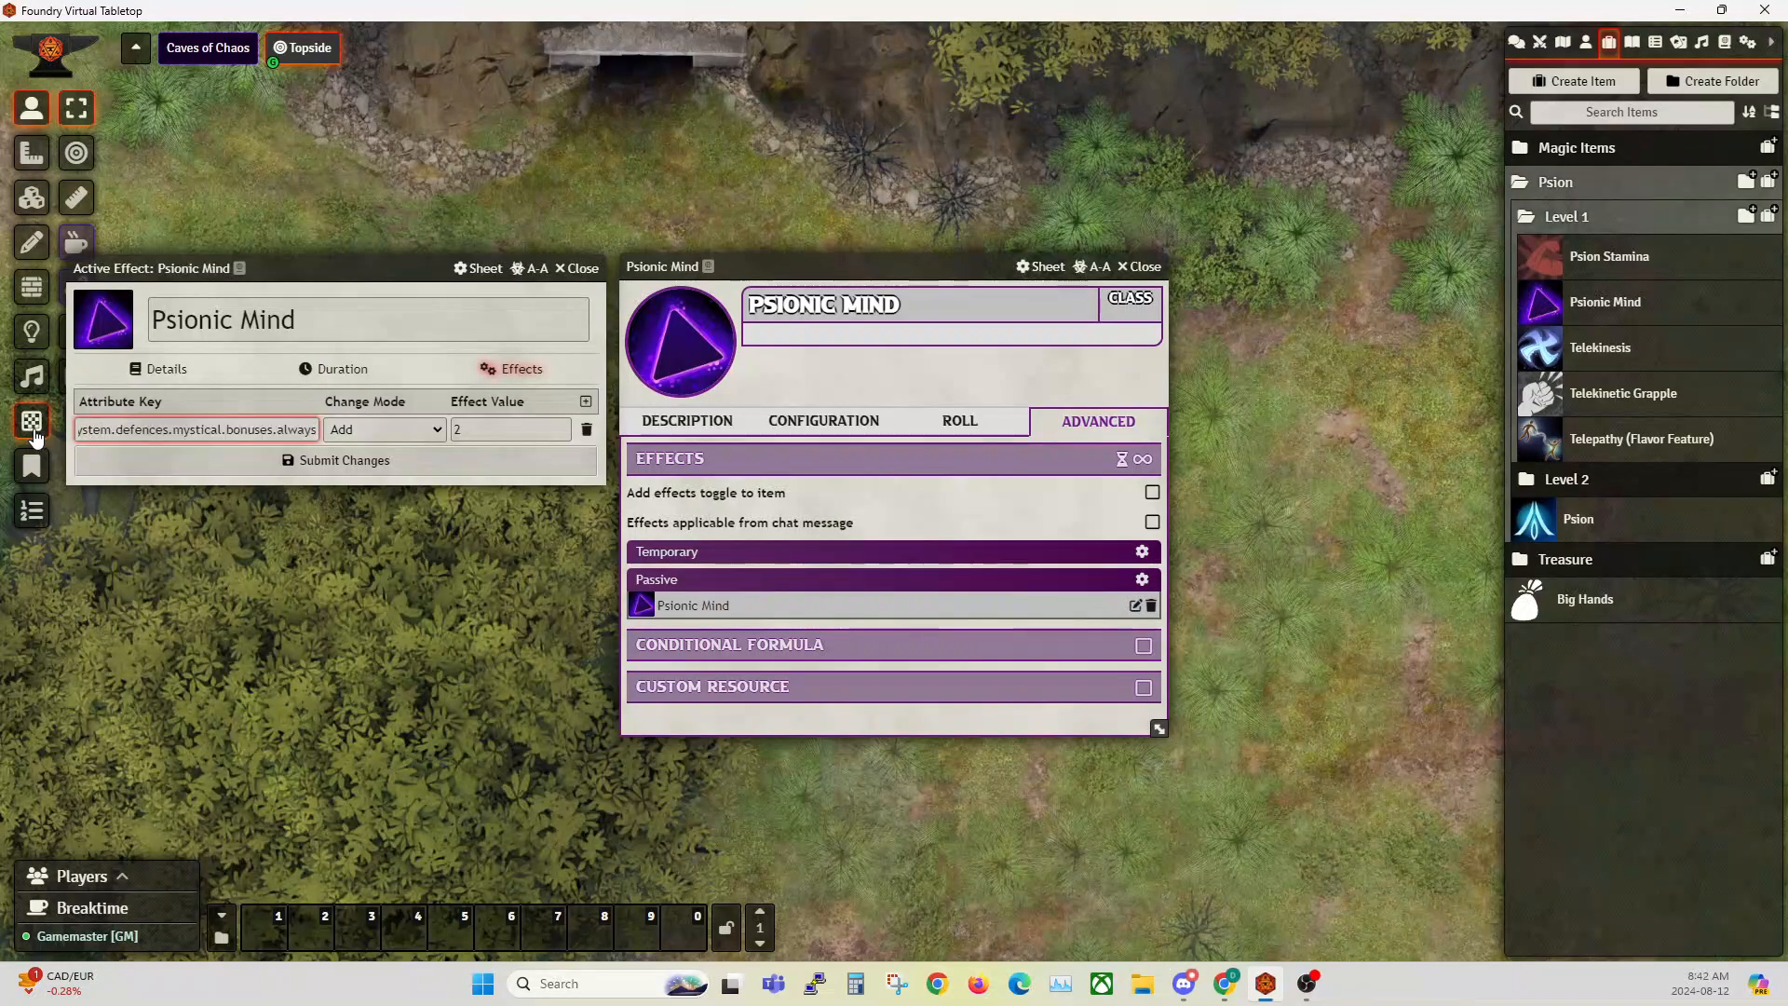
click(79, 434)
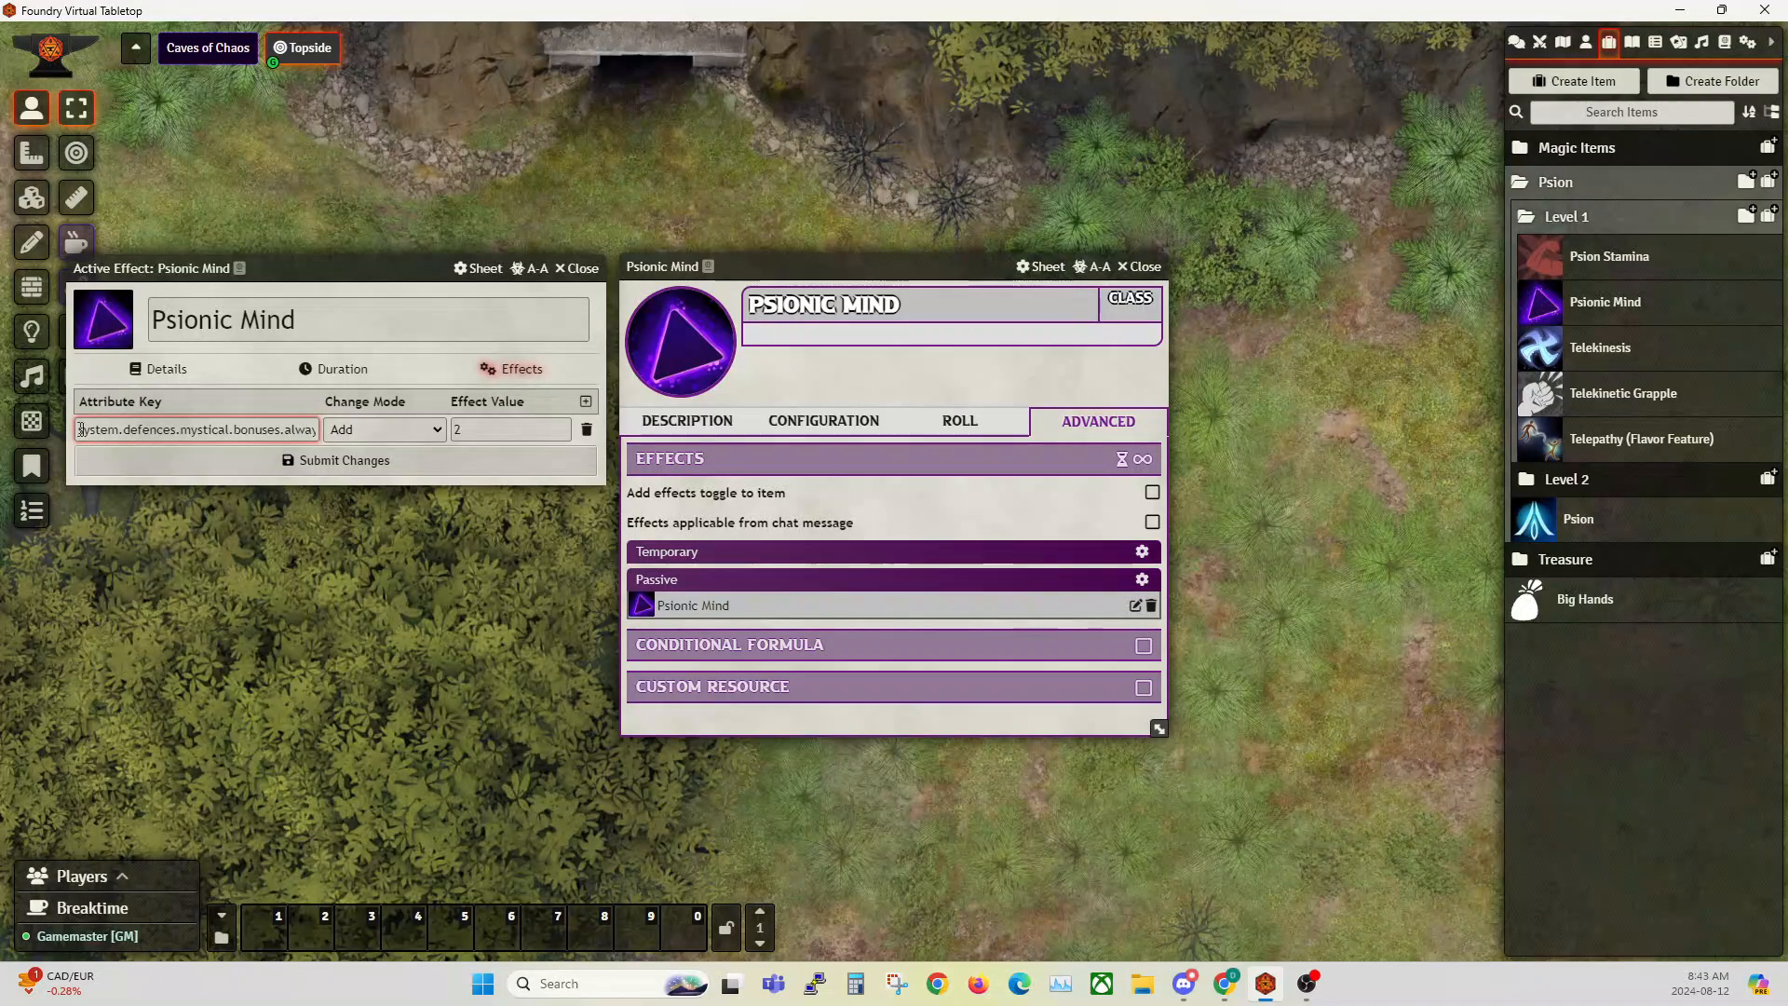
drag(79, 434, 365, 428)
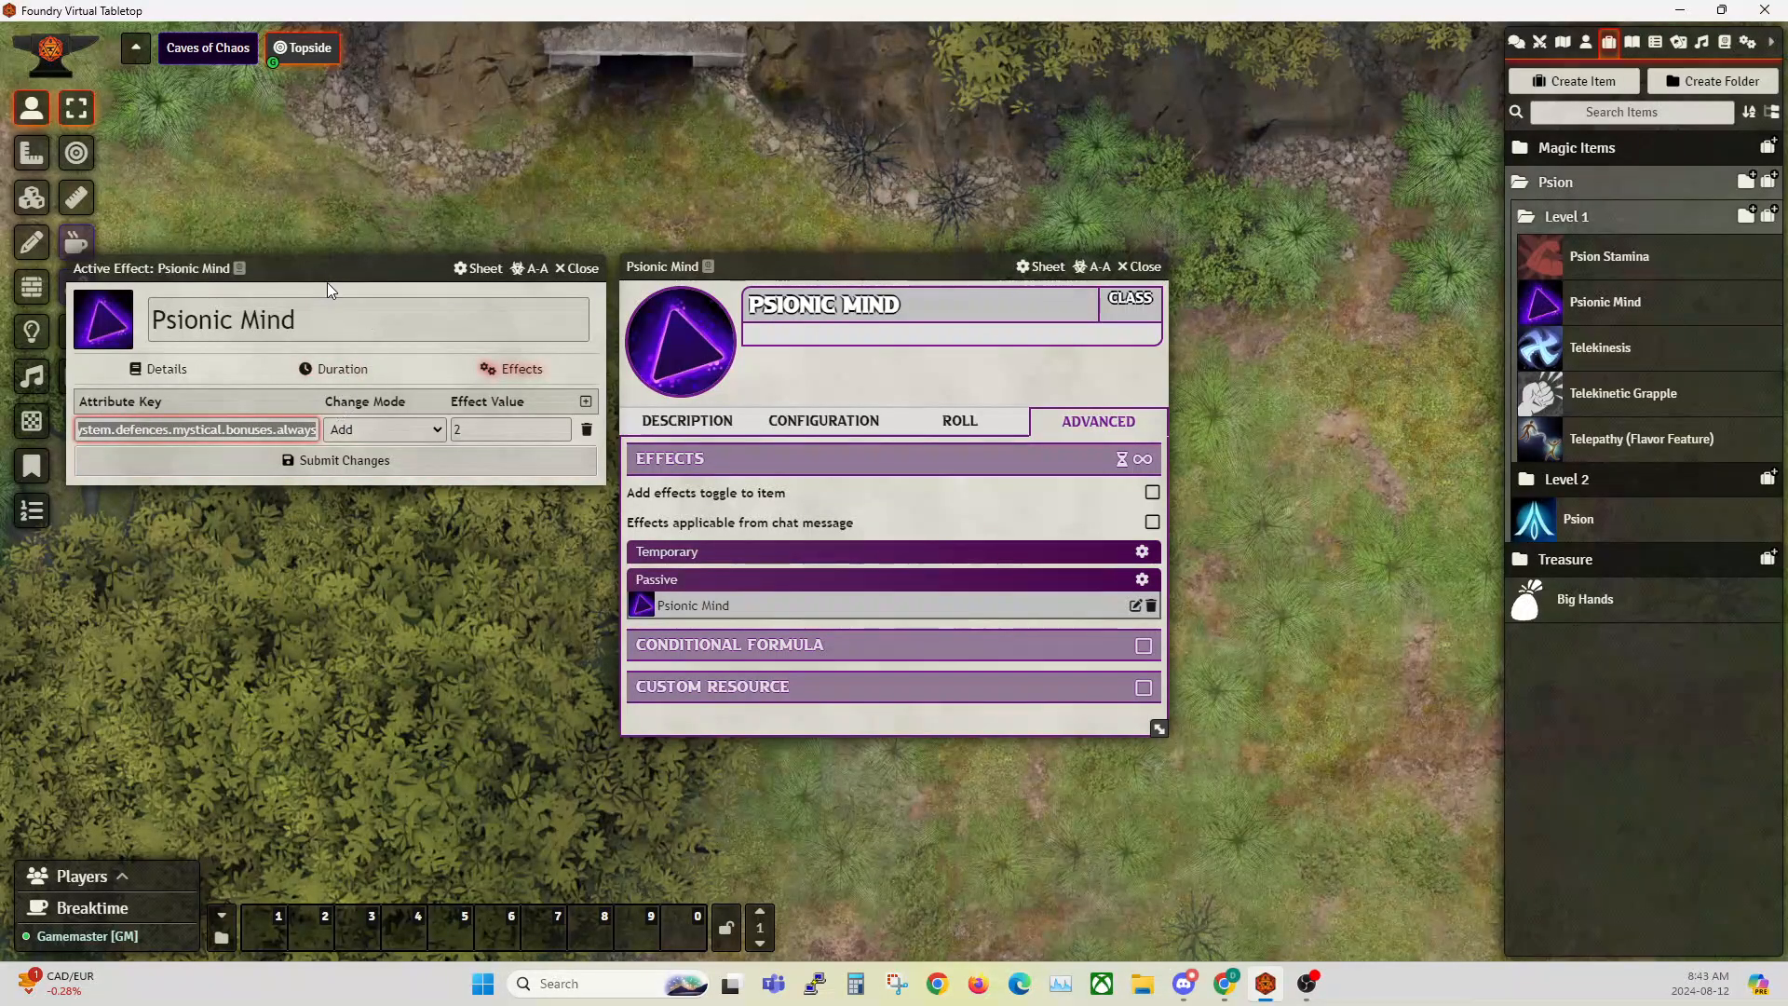
drag(332, 275, 371, 410)
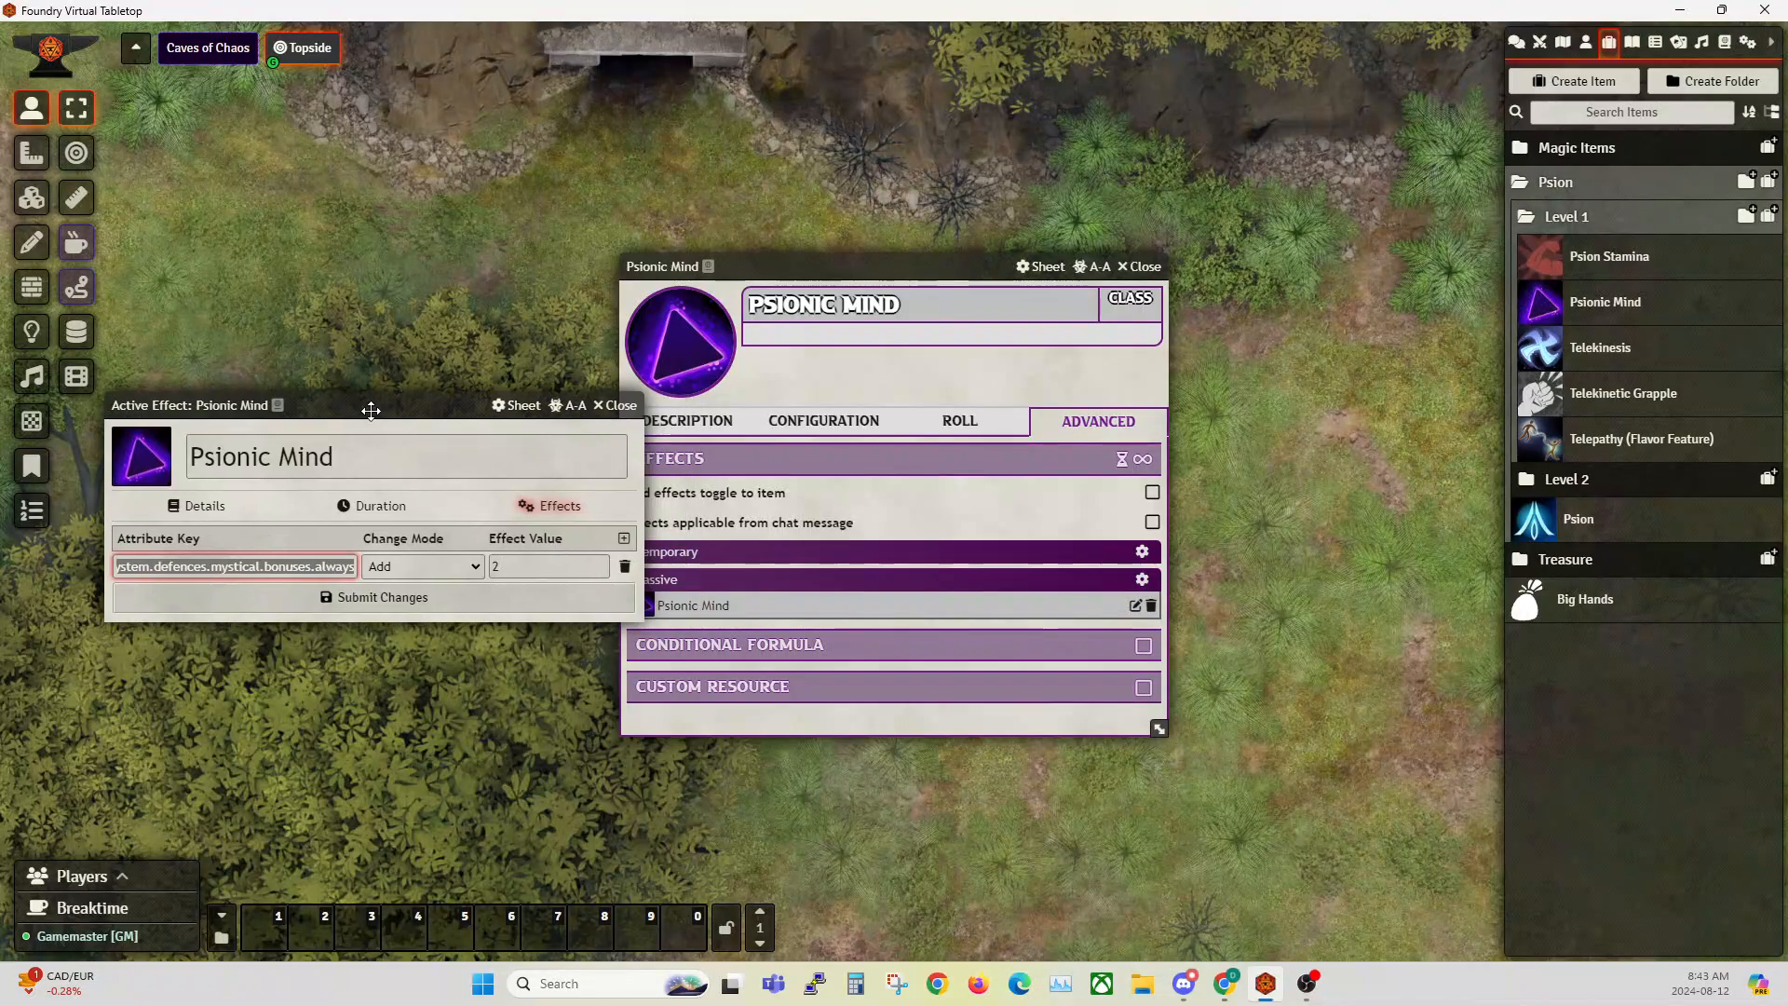
click(619, 406)
click(692, 422)
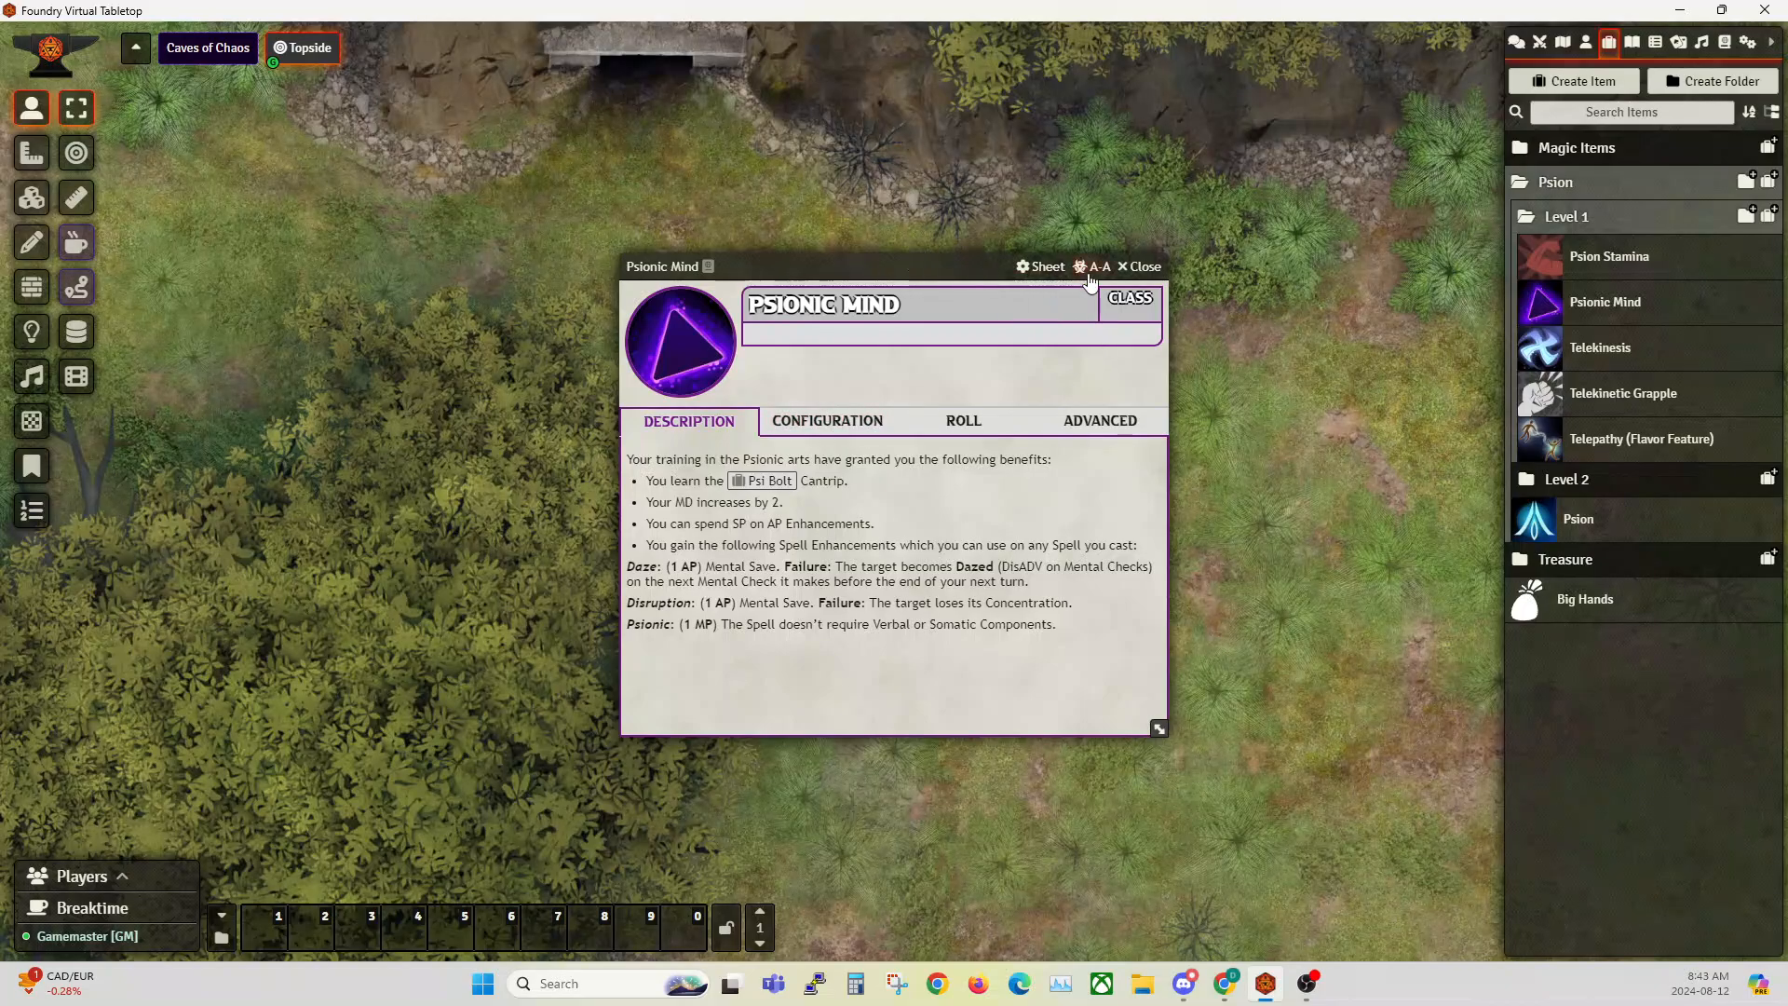
click(1148, 270)
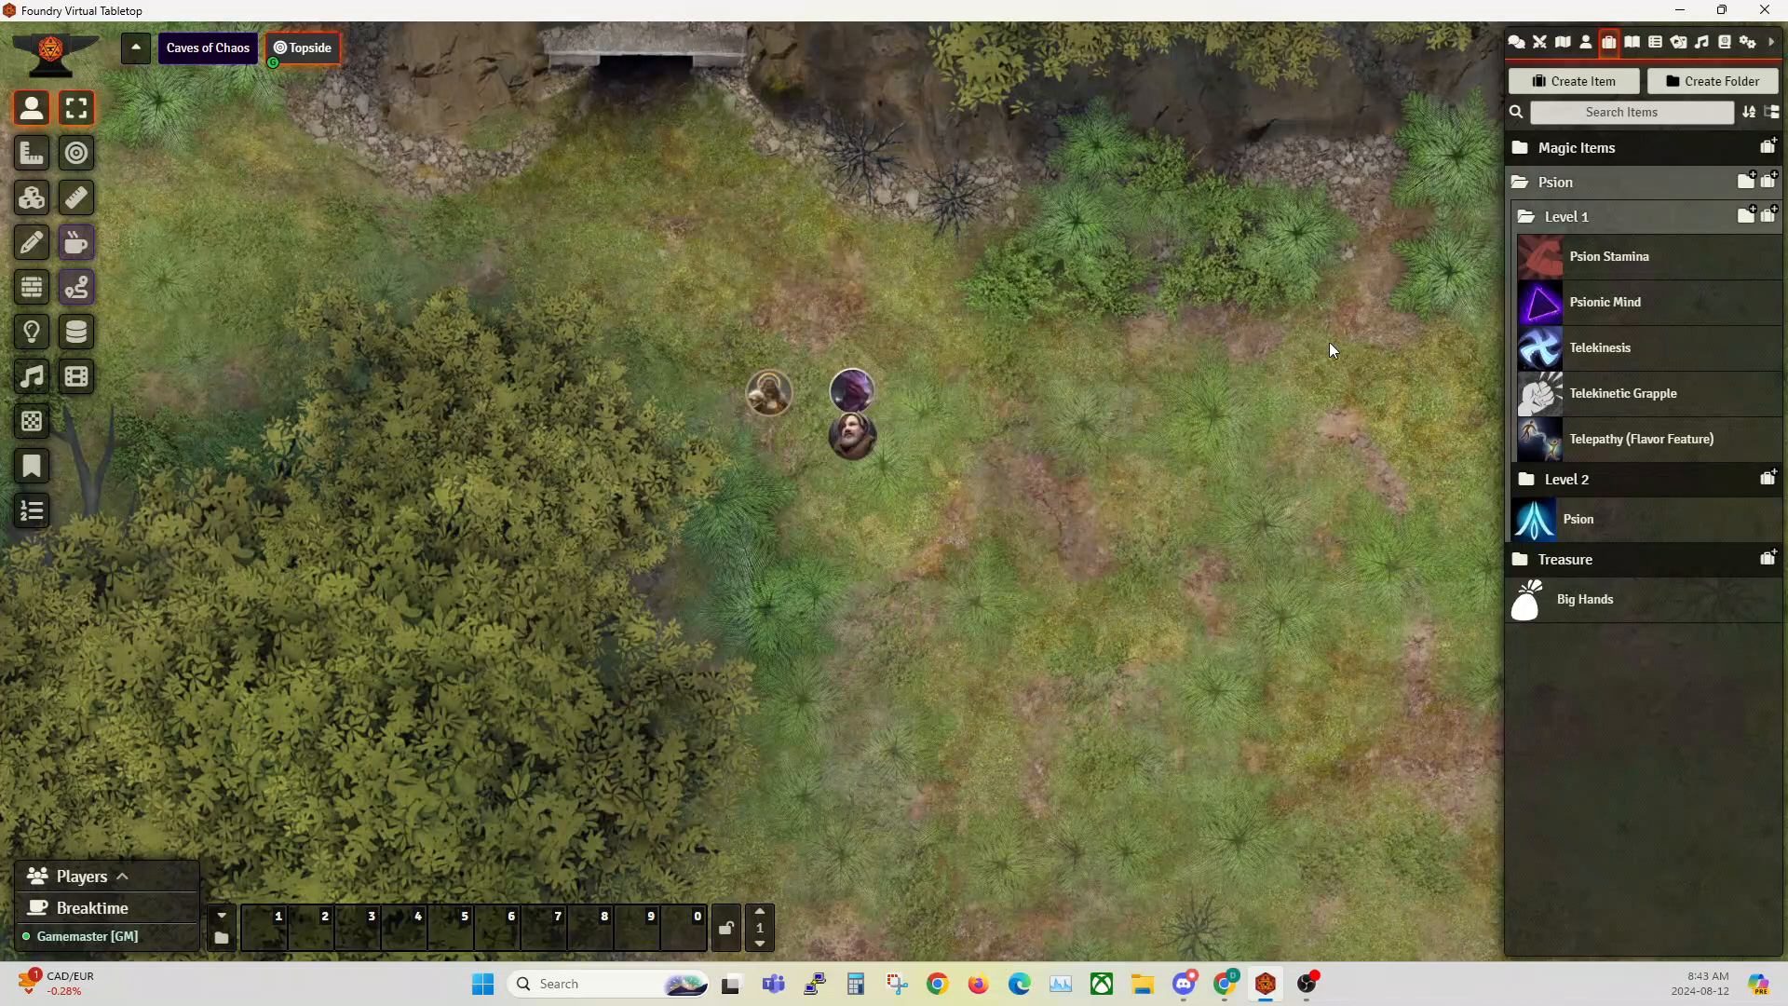
Step: Open the Classes compendium, move its window clear of the map tokens and expand the Barbarian Level 1 folder
click(1584, 477)
click(1726, 44)
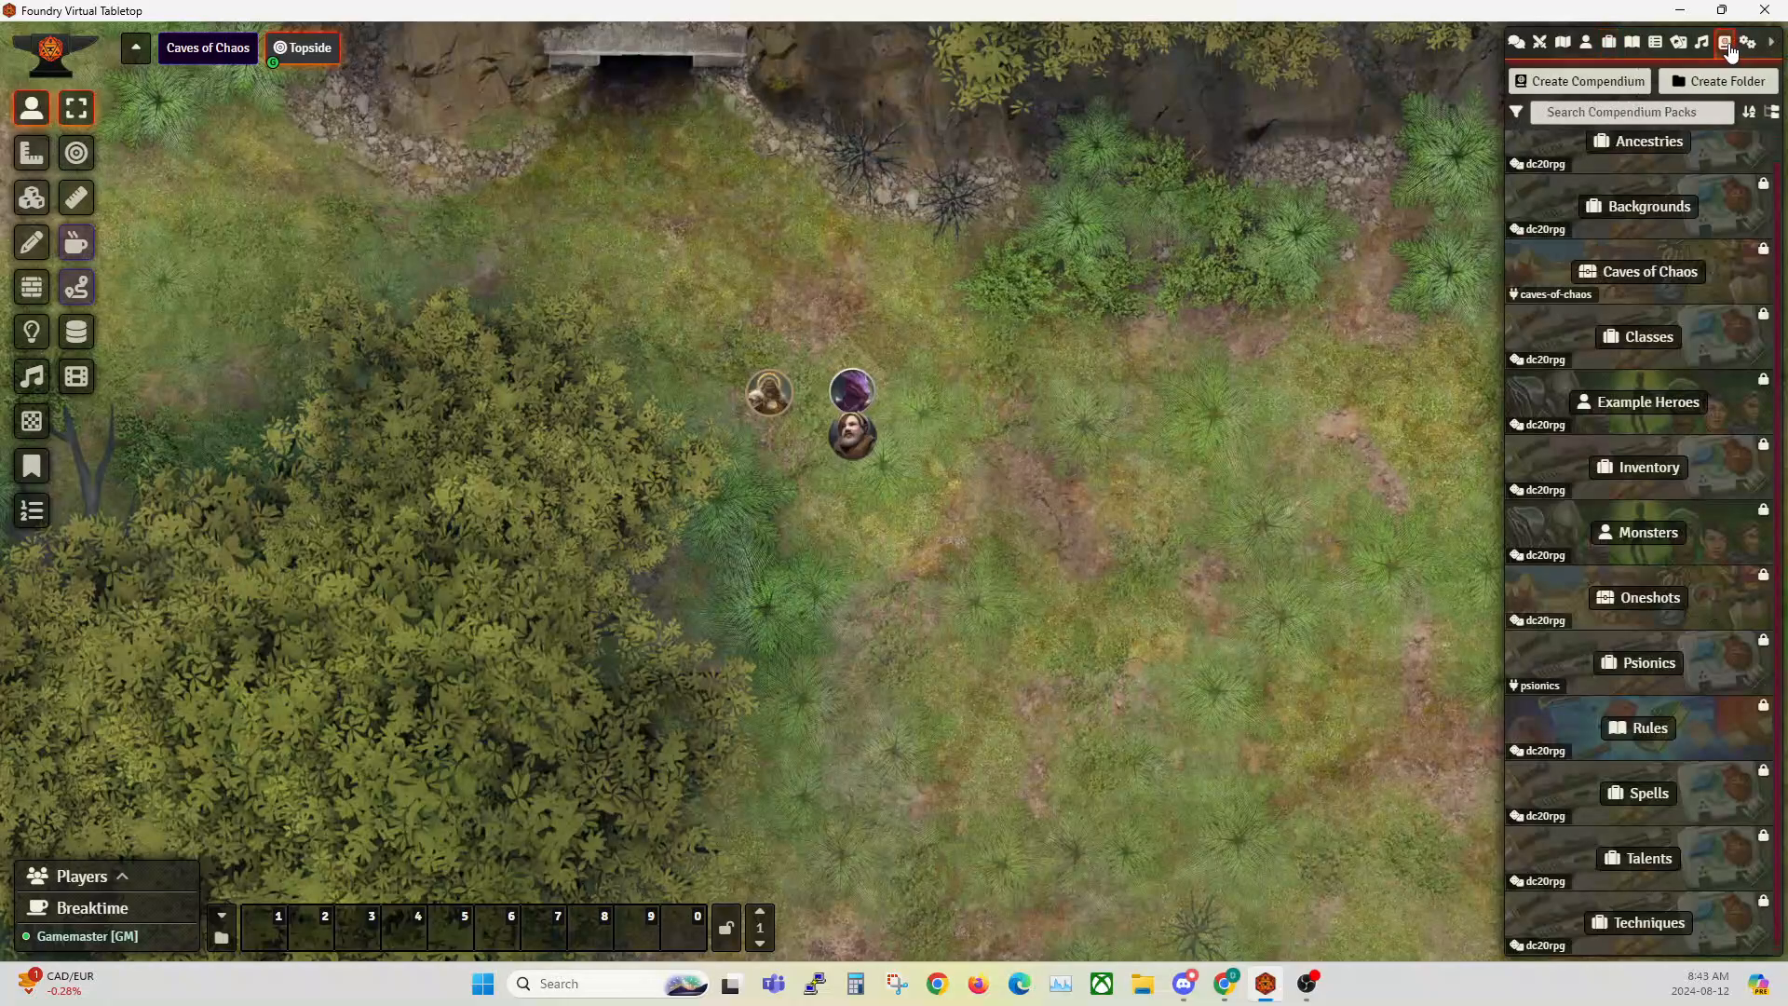
click(1639, 336)
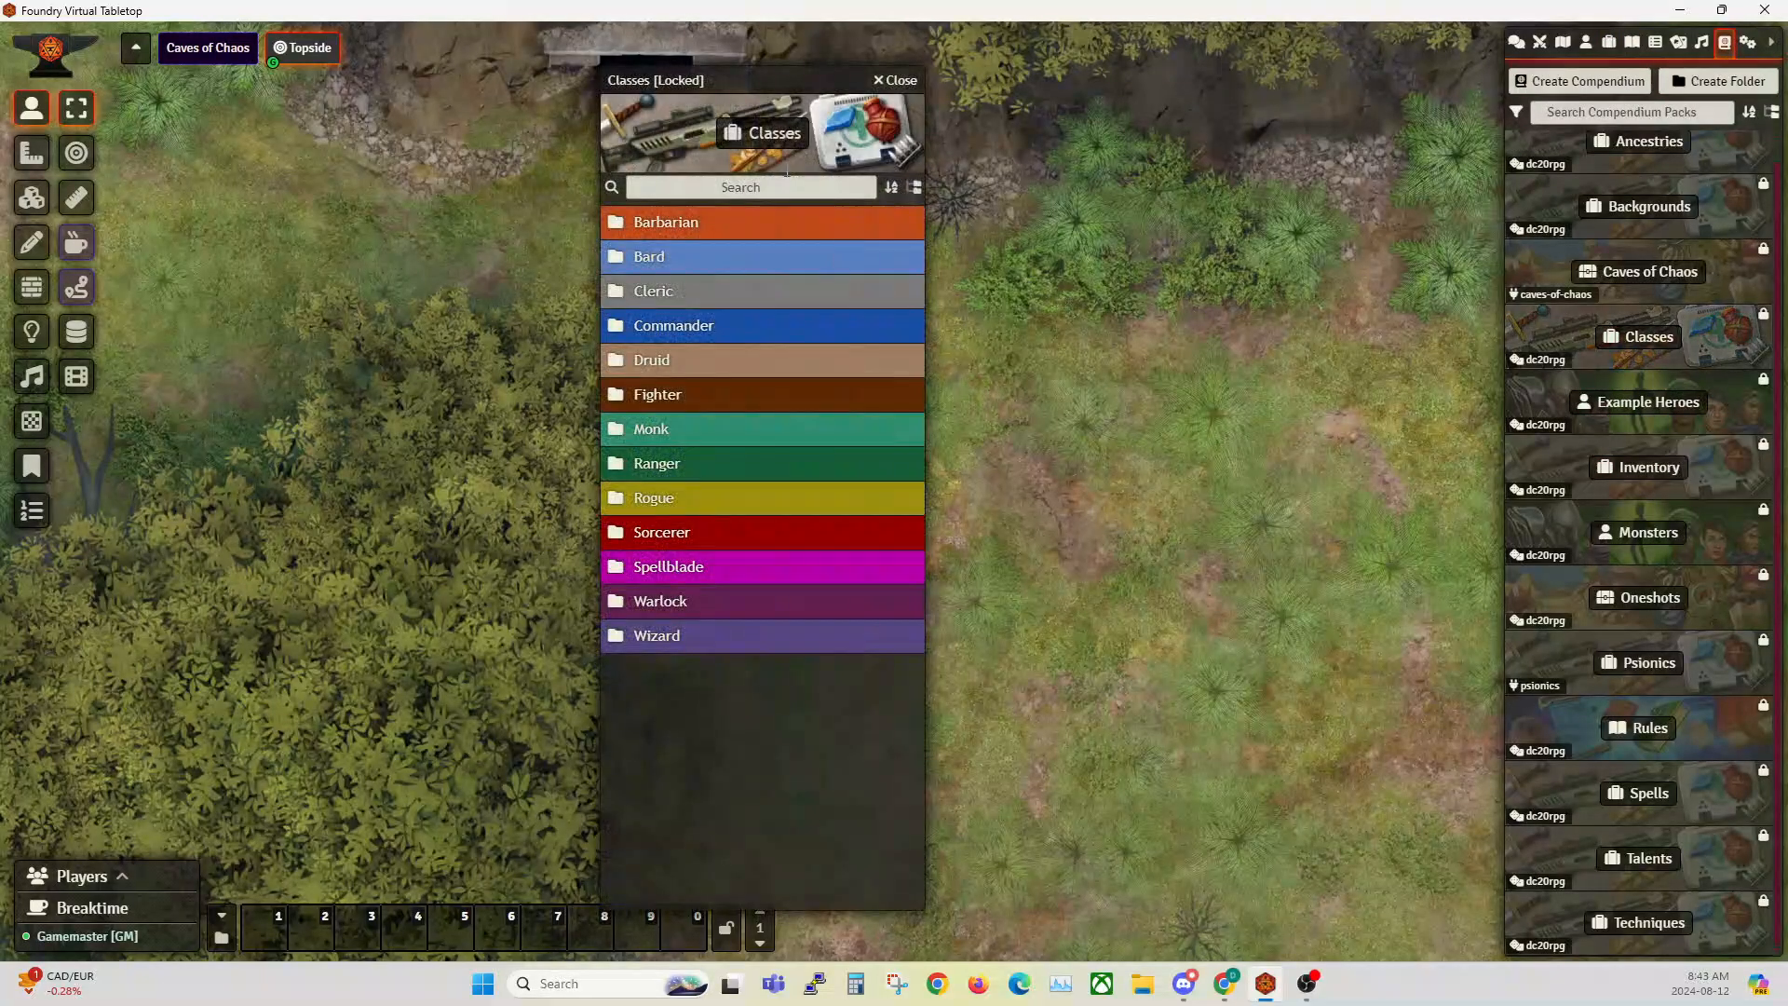
drag(751, 76, 512, 56)
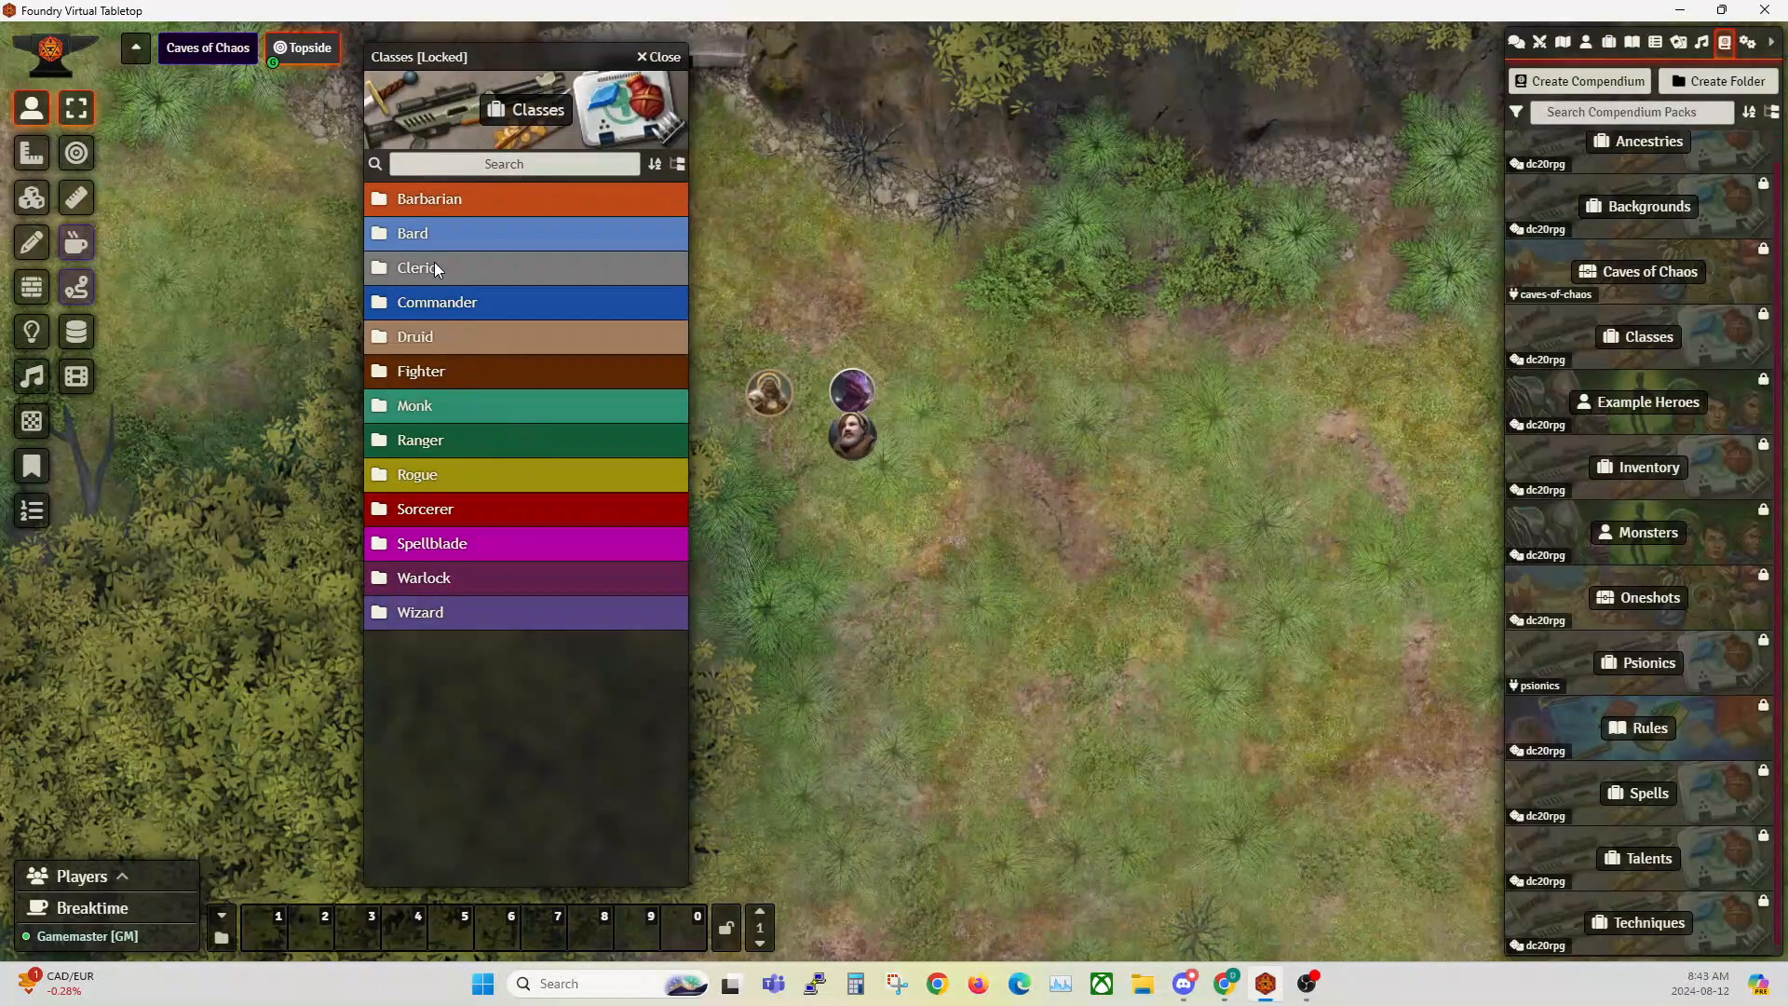
click(421, 204)
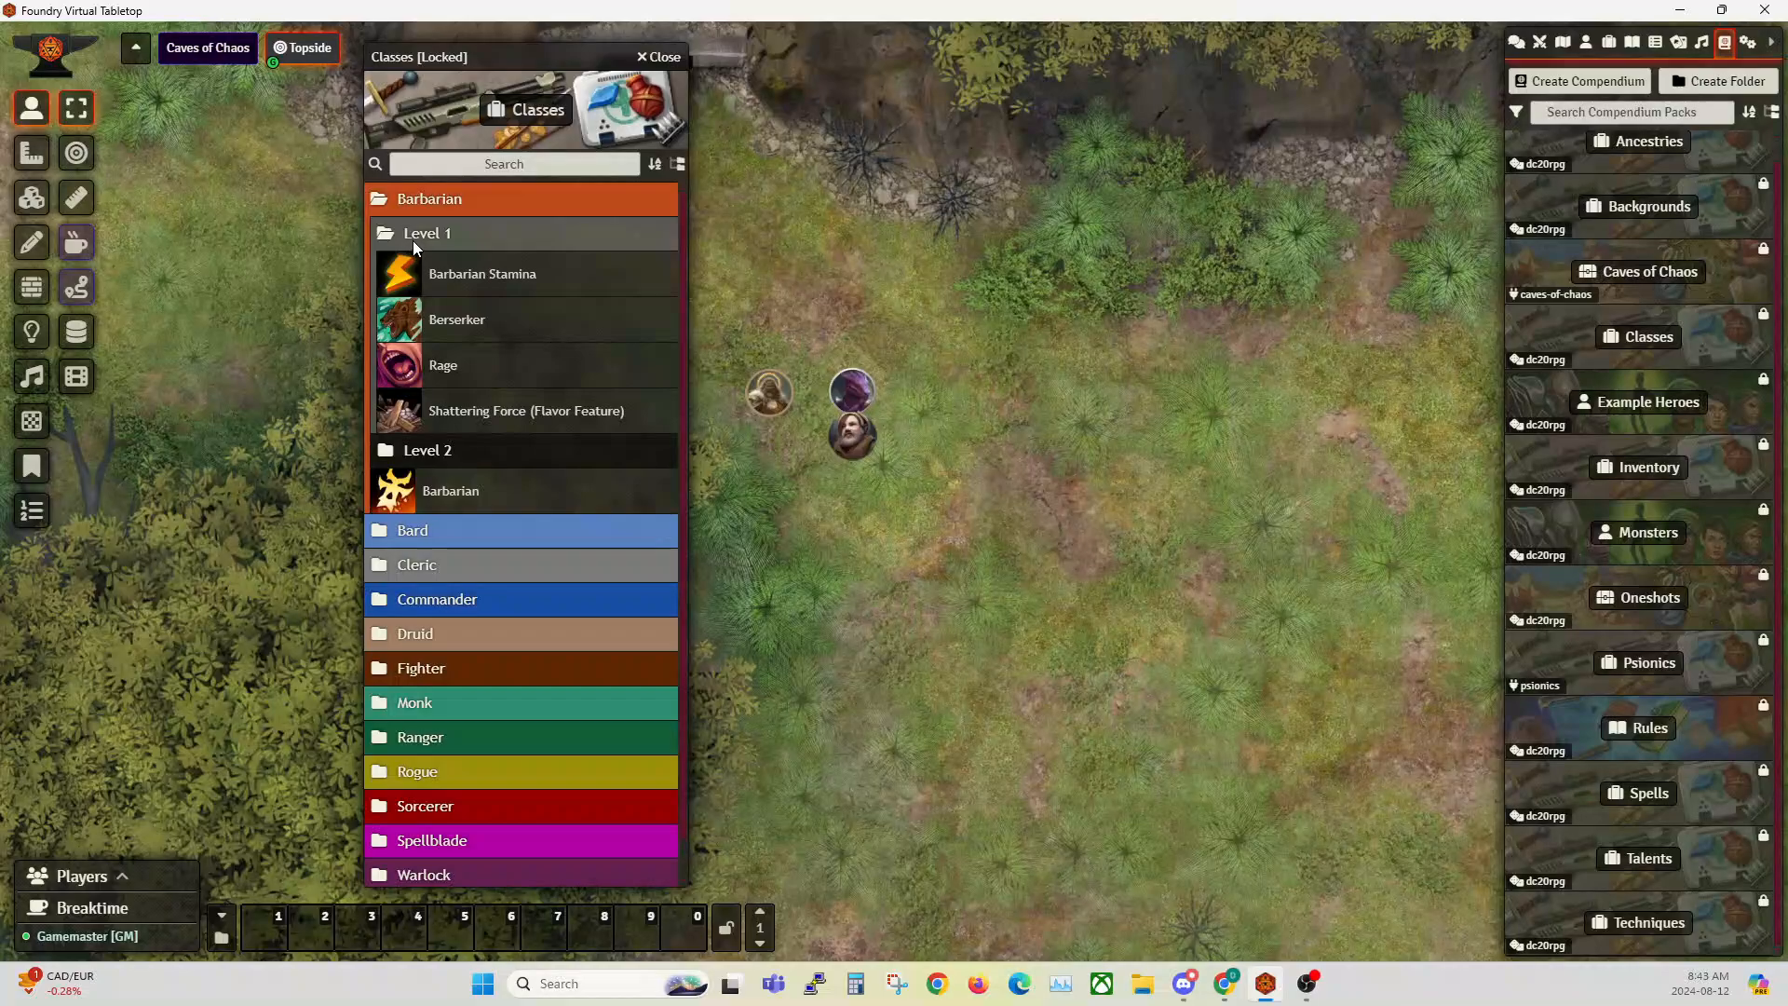
click(411, 237)
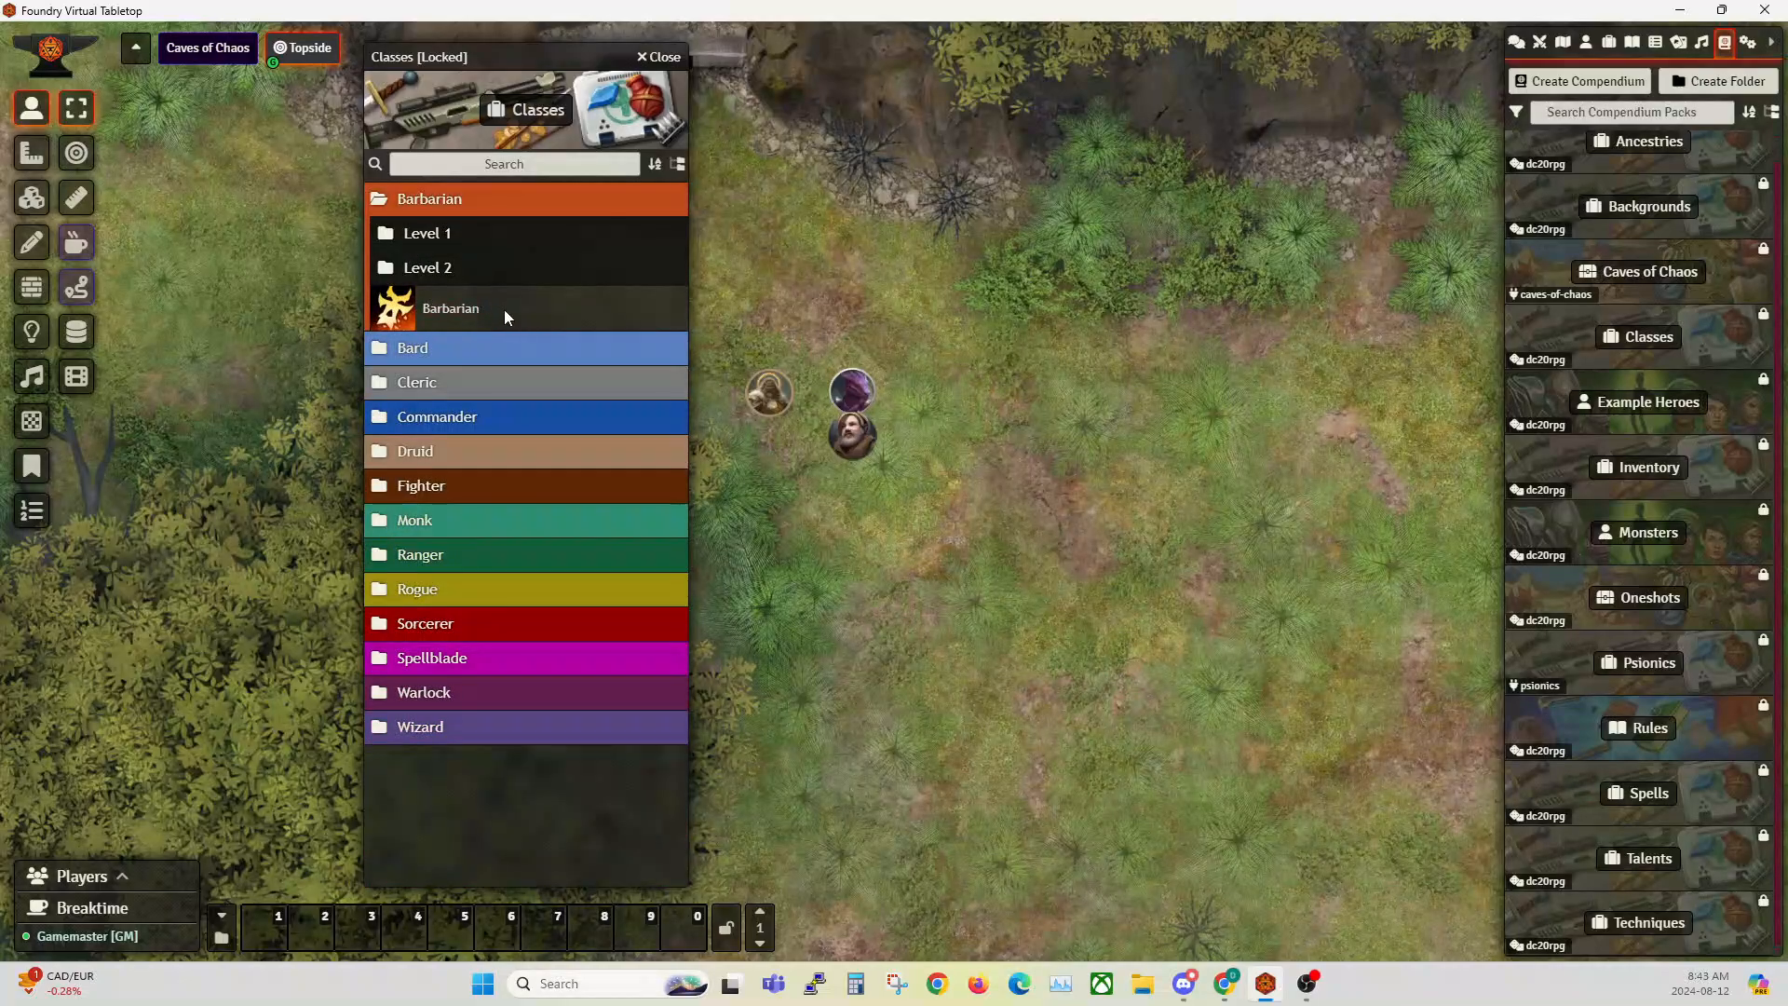
click(421, 238)
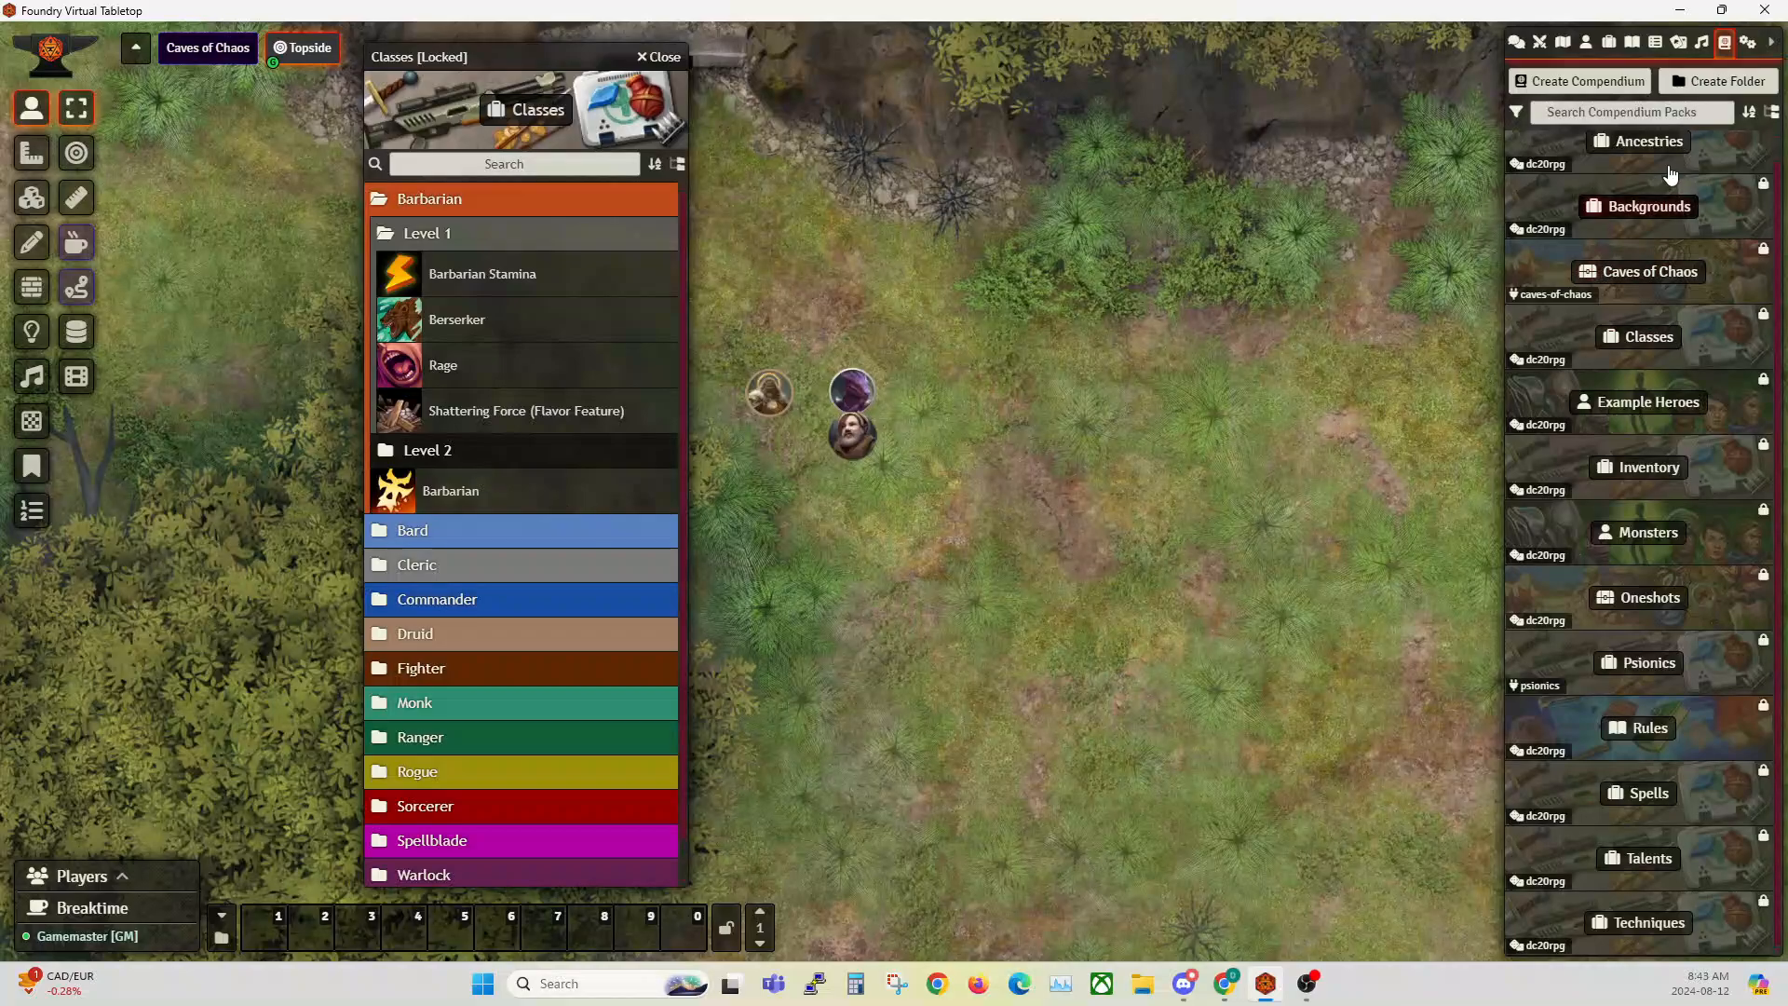
Step: Open the Barbarian's Rage feature and review its configuration, roll details, usage cost and target settings
click(449, 373)
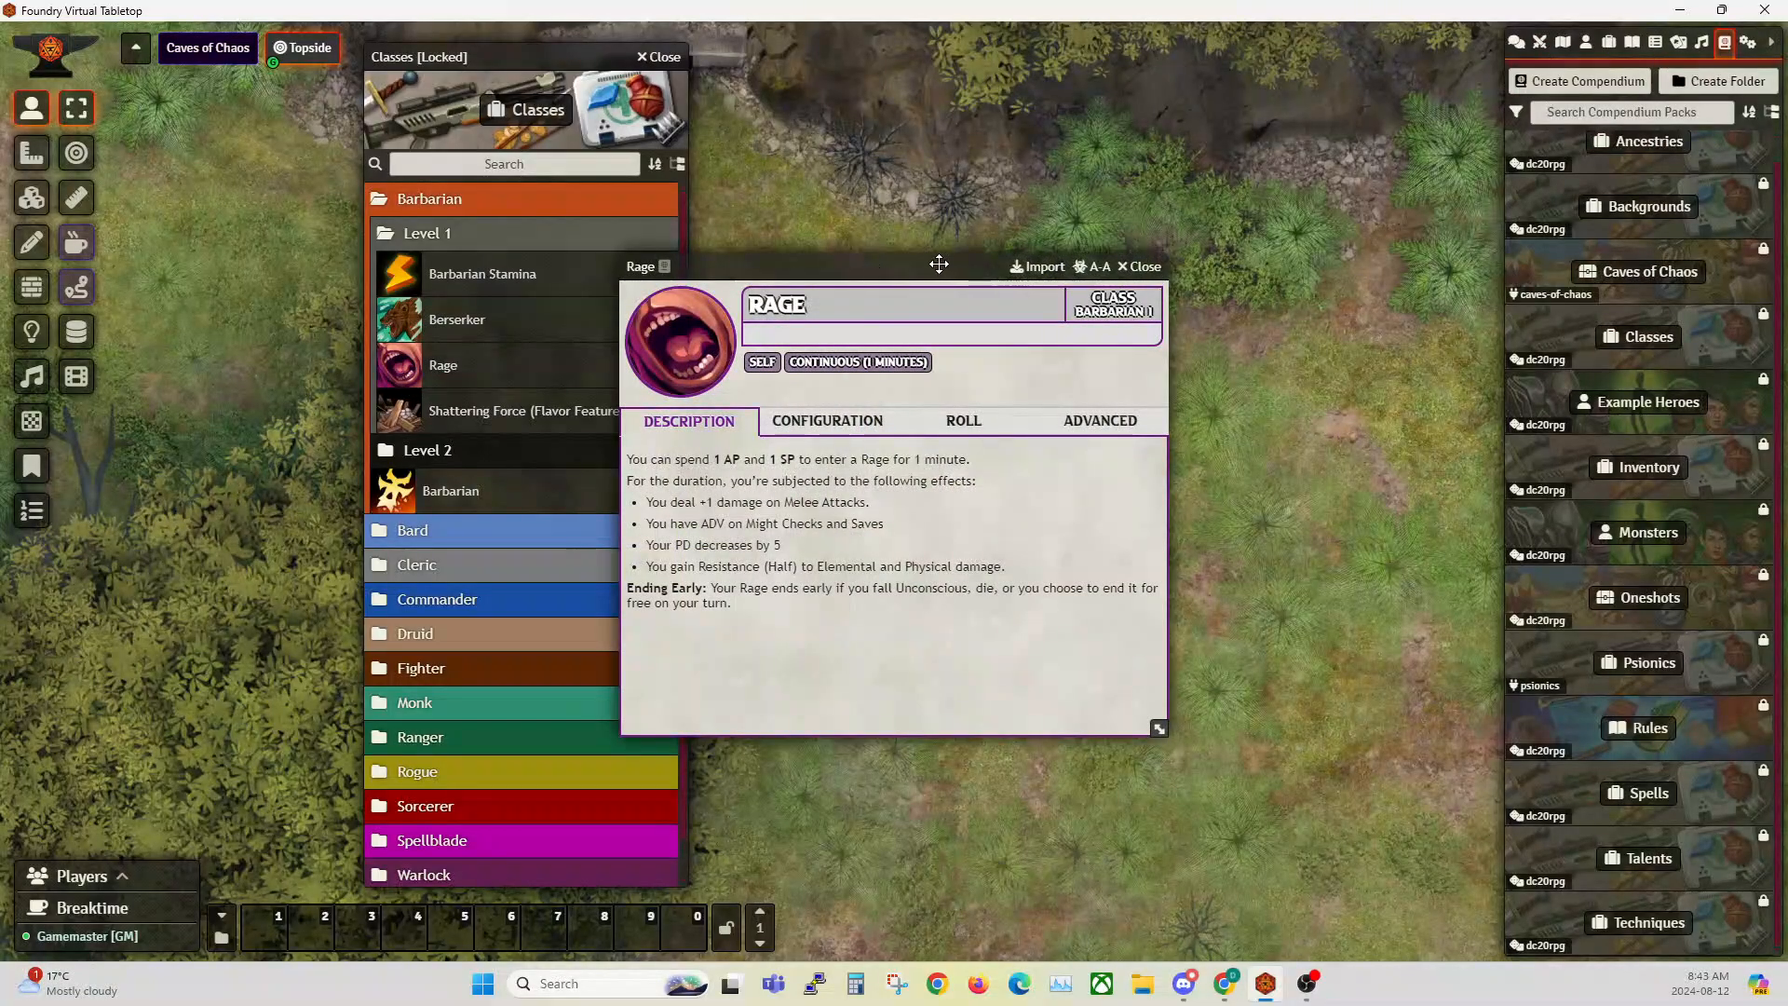
click(824, 421)
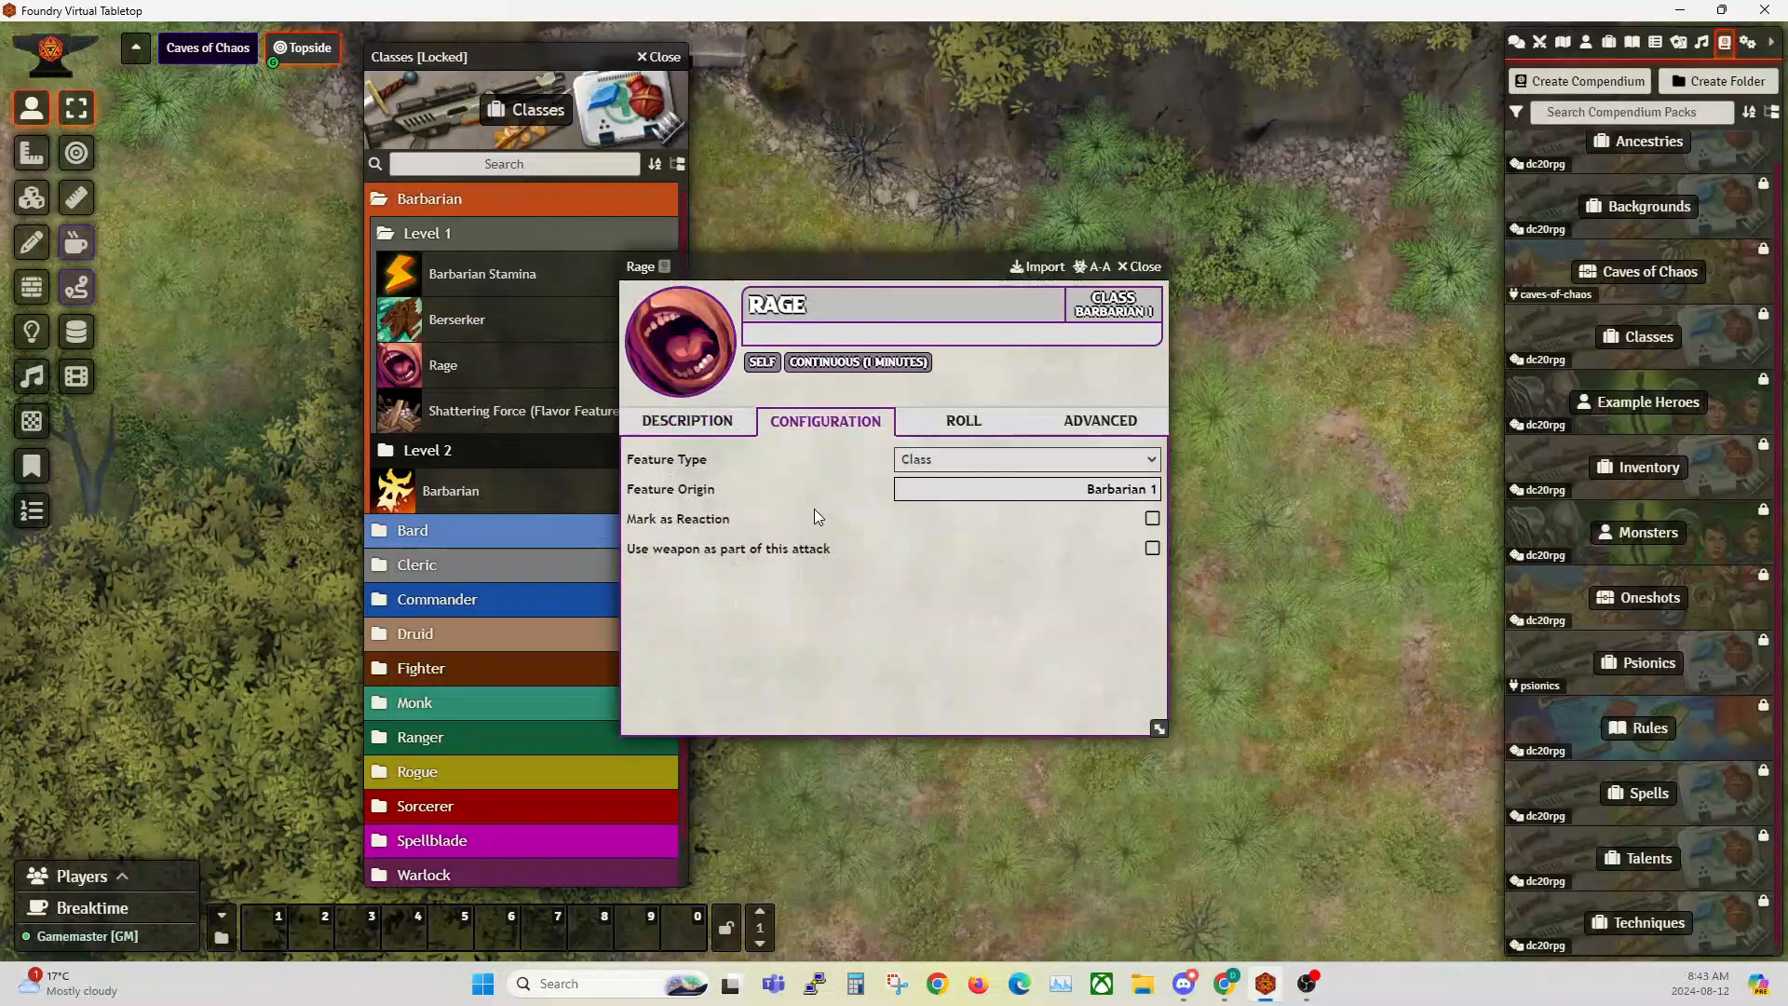
click(970, 431)
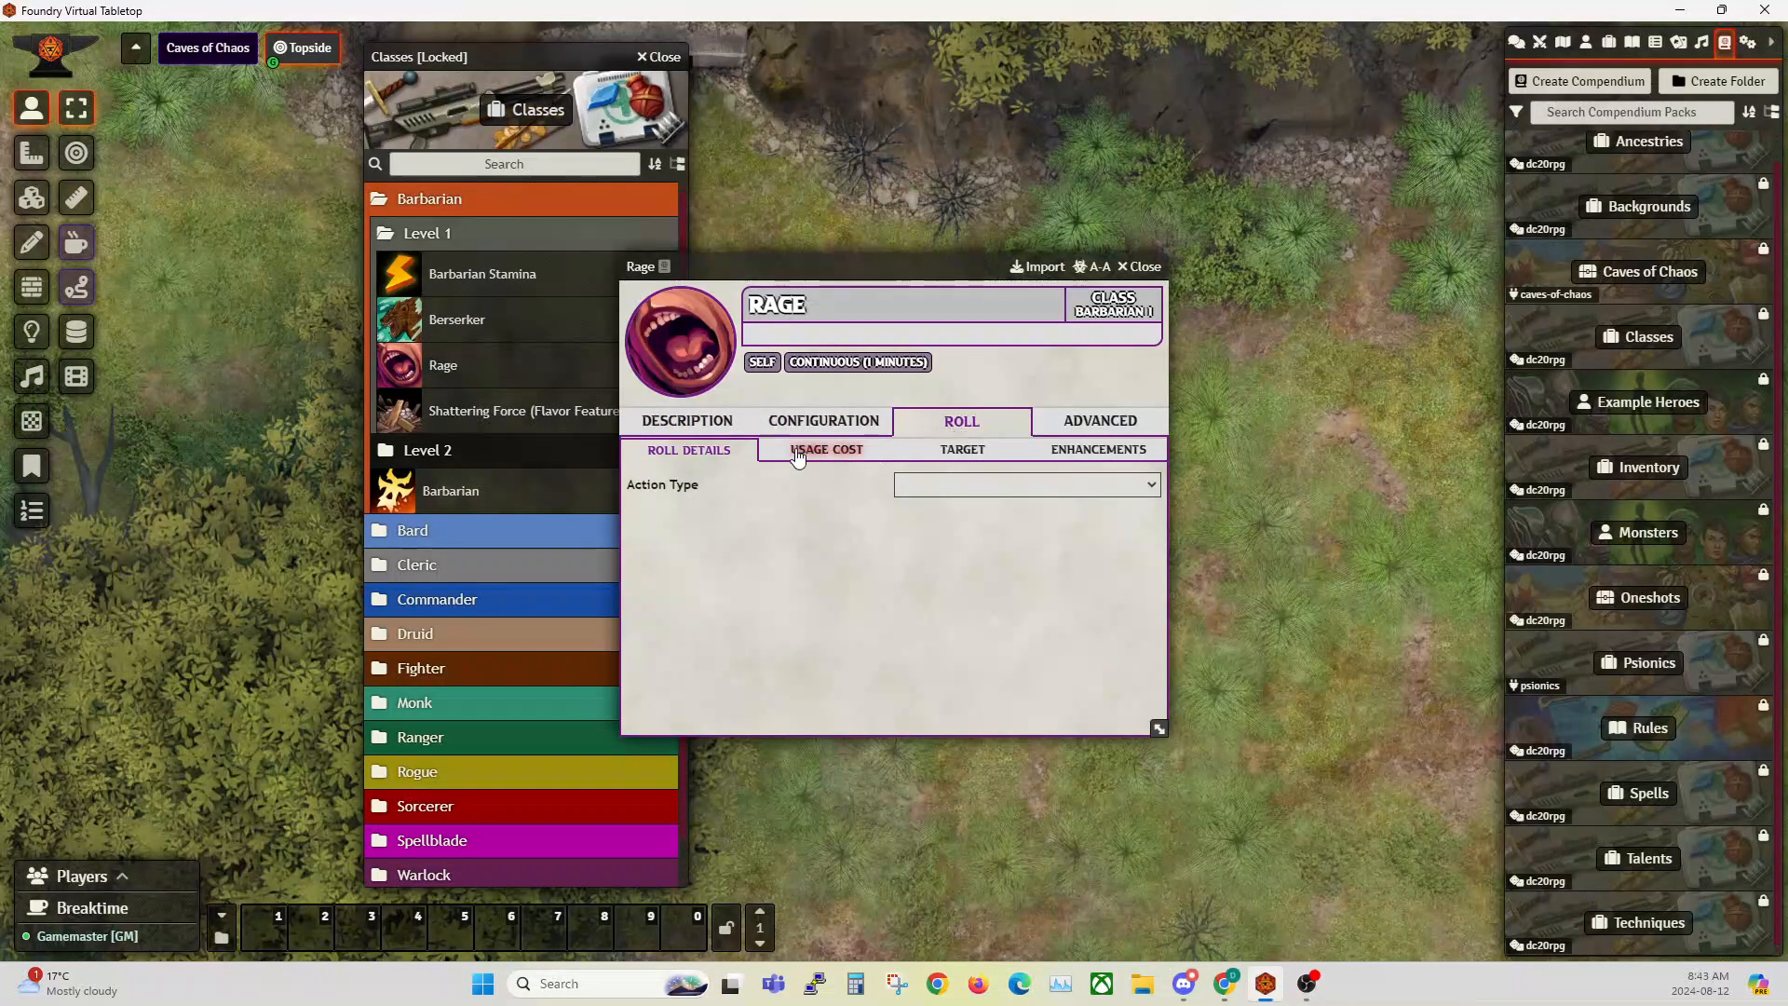
click(834, 452)
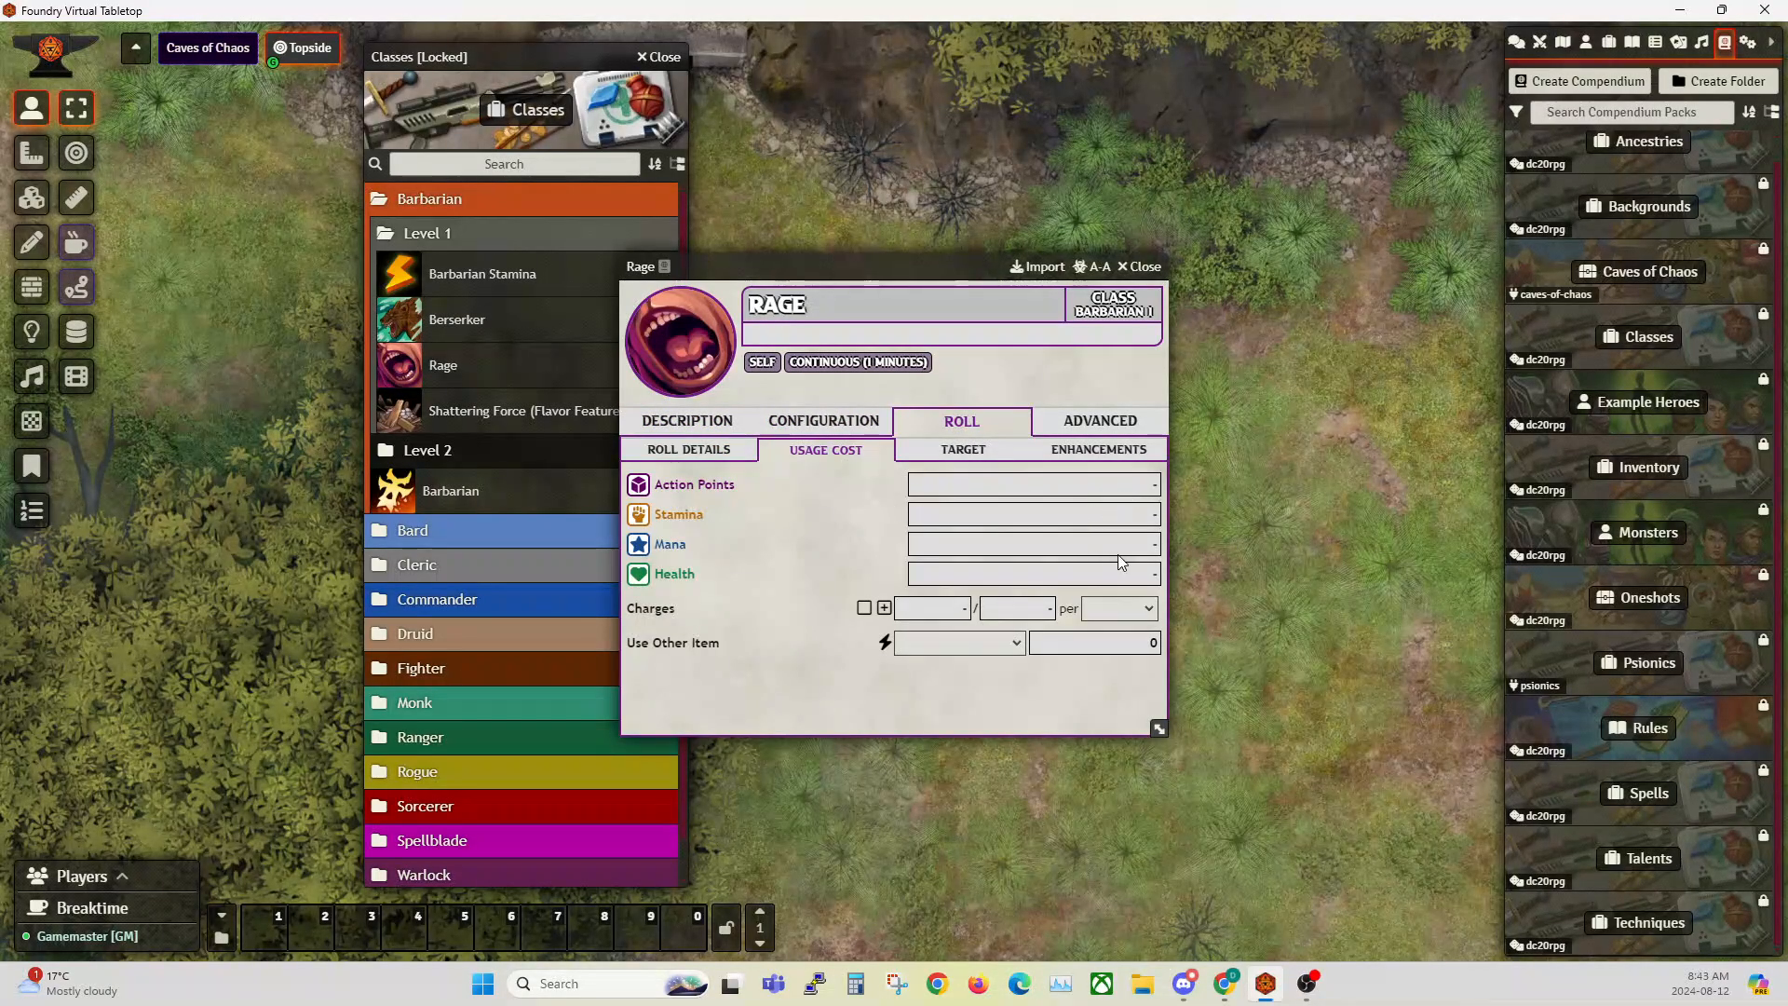
click(928, 450)
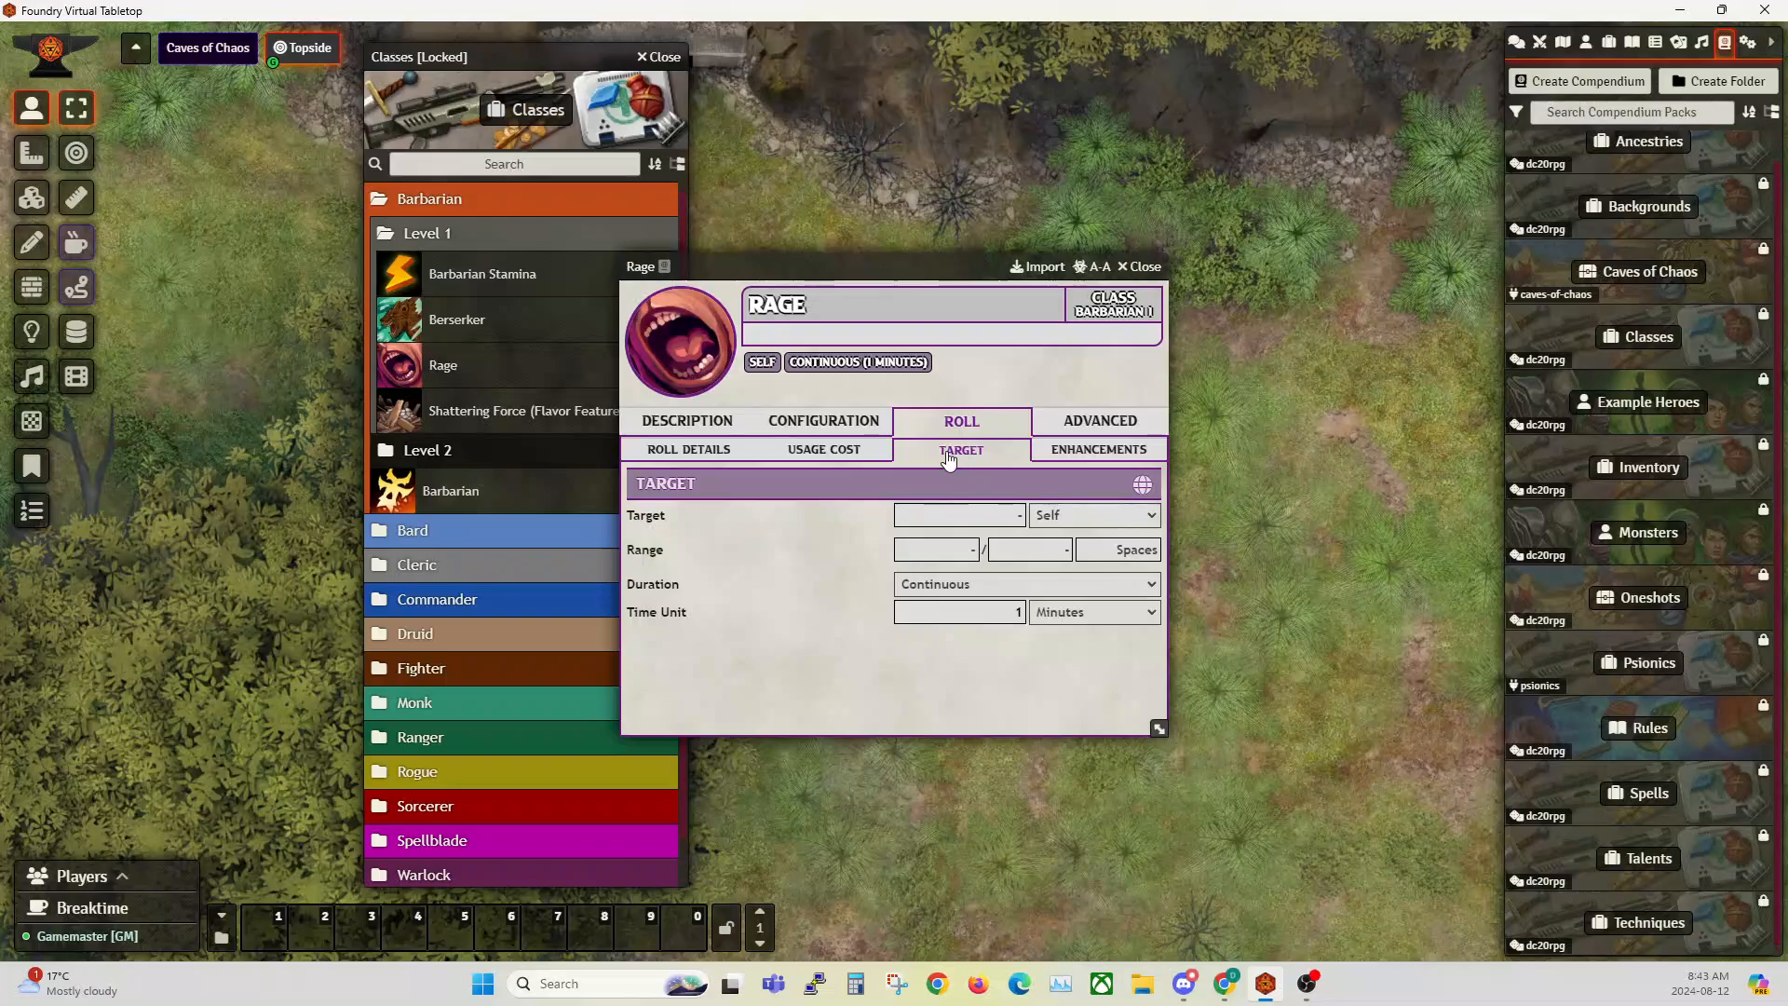
Step: Examine the attribute changes in Rage's temporary effect, then close the effect, the Rage sheet and the Classes compendium
click(1071, 450)
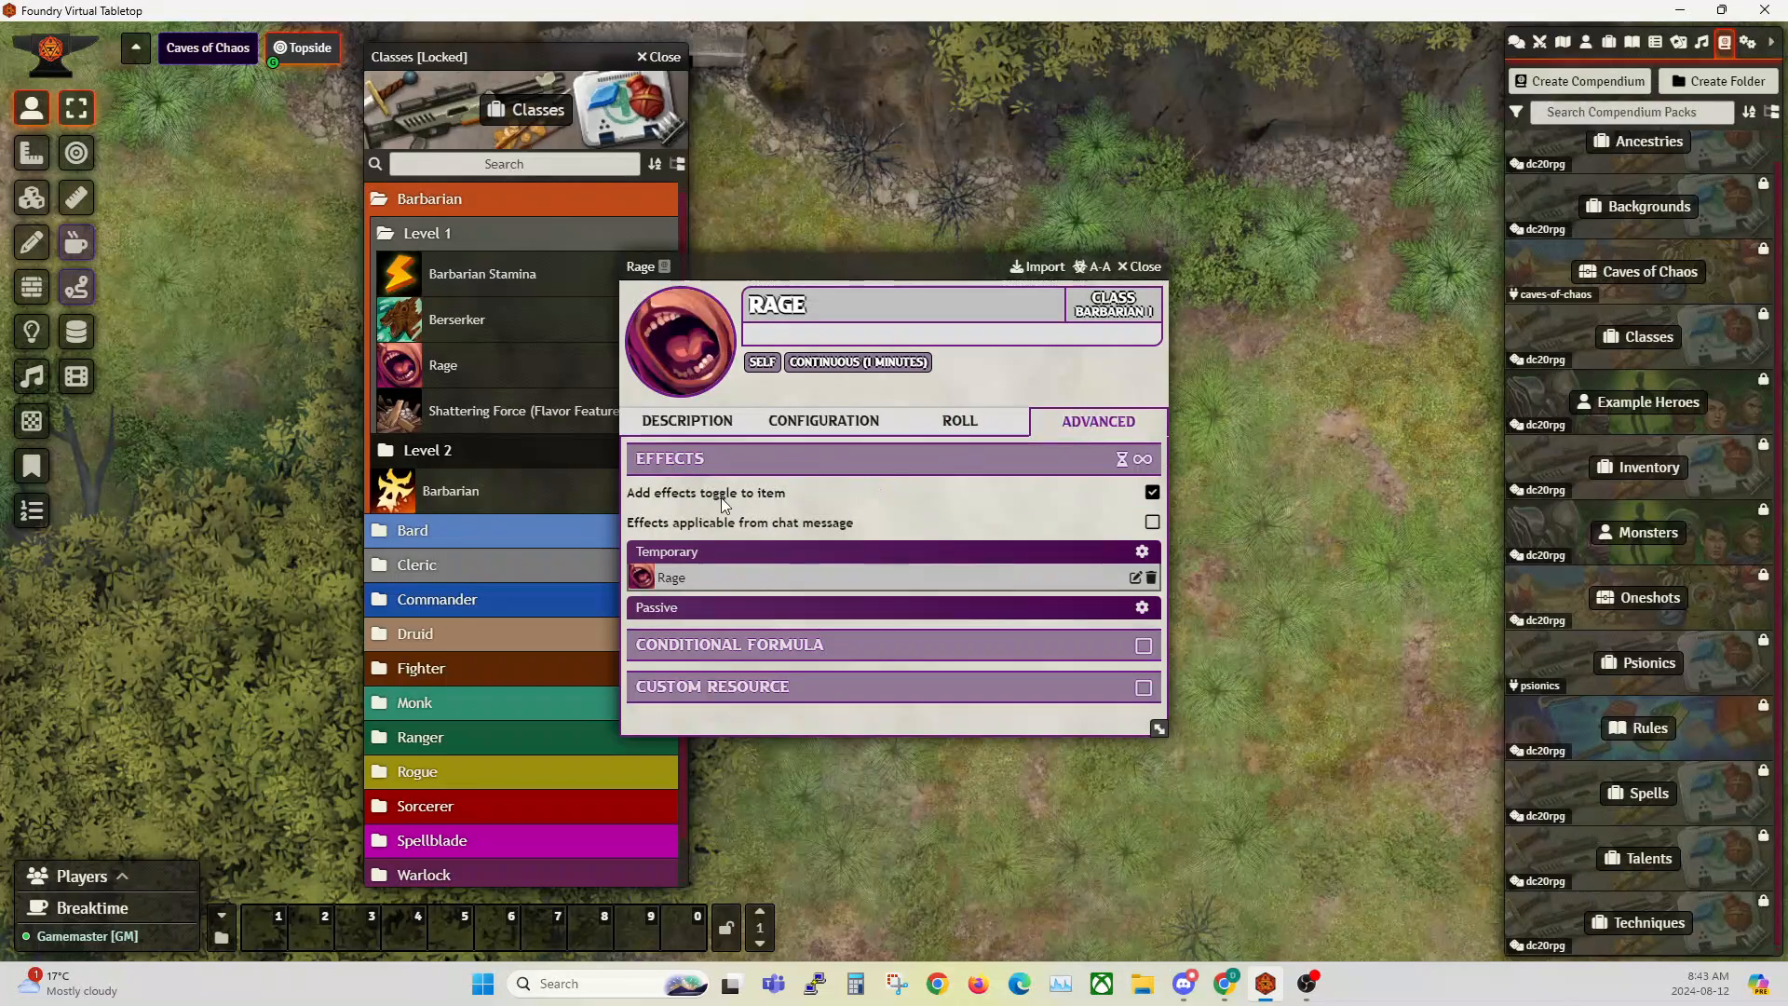
click(1135, 578)
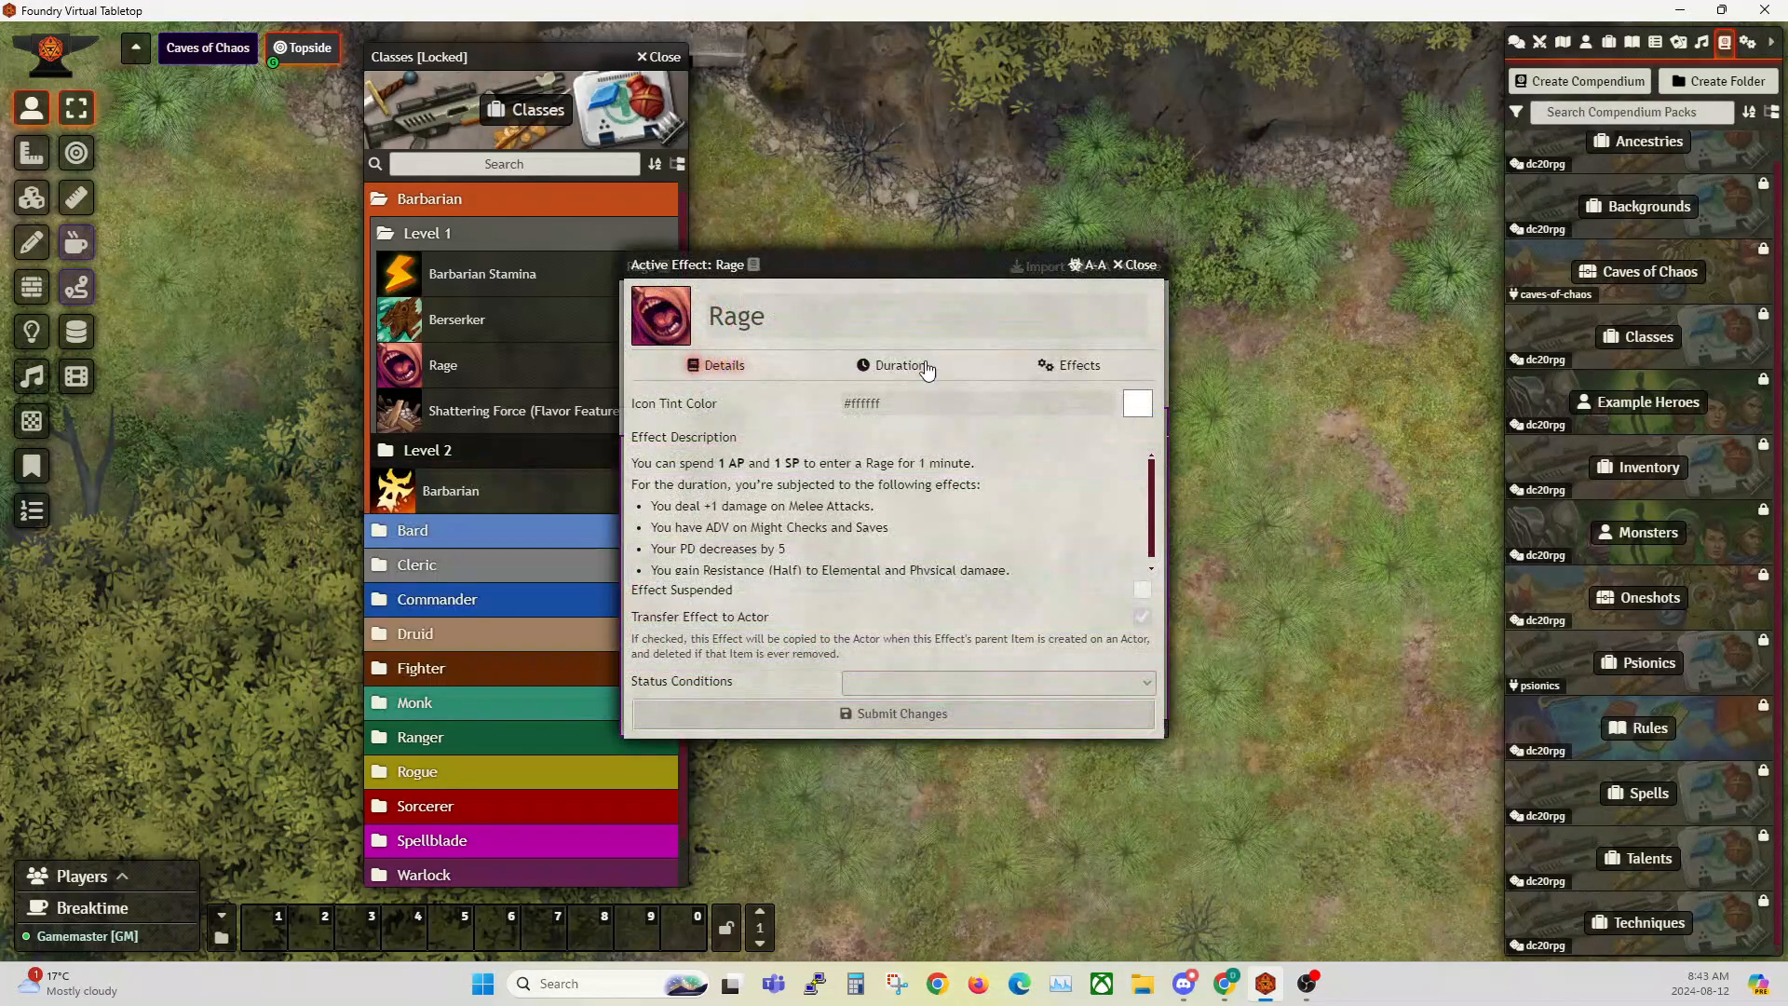
click(1071, 365)
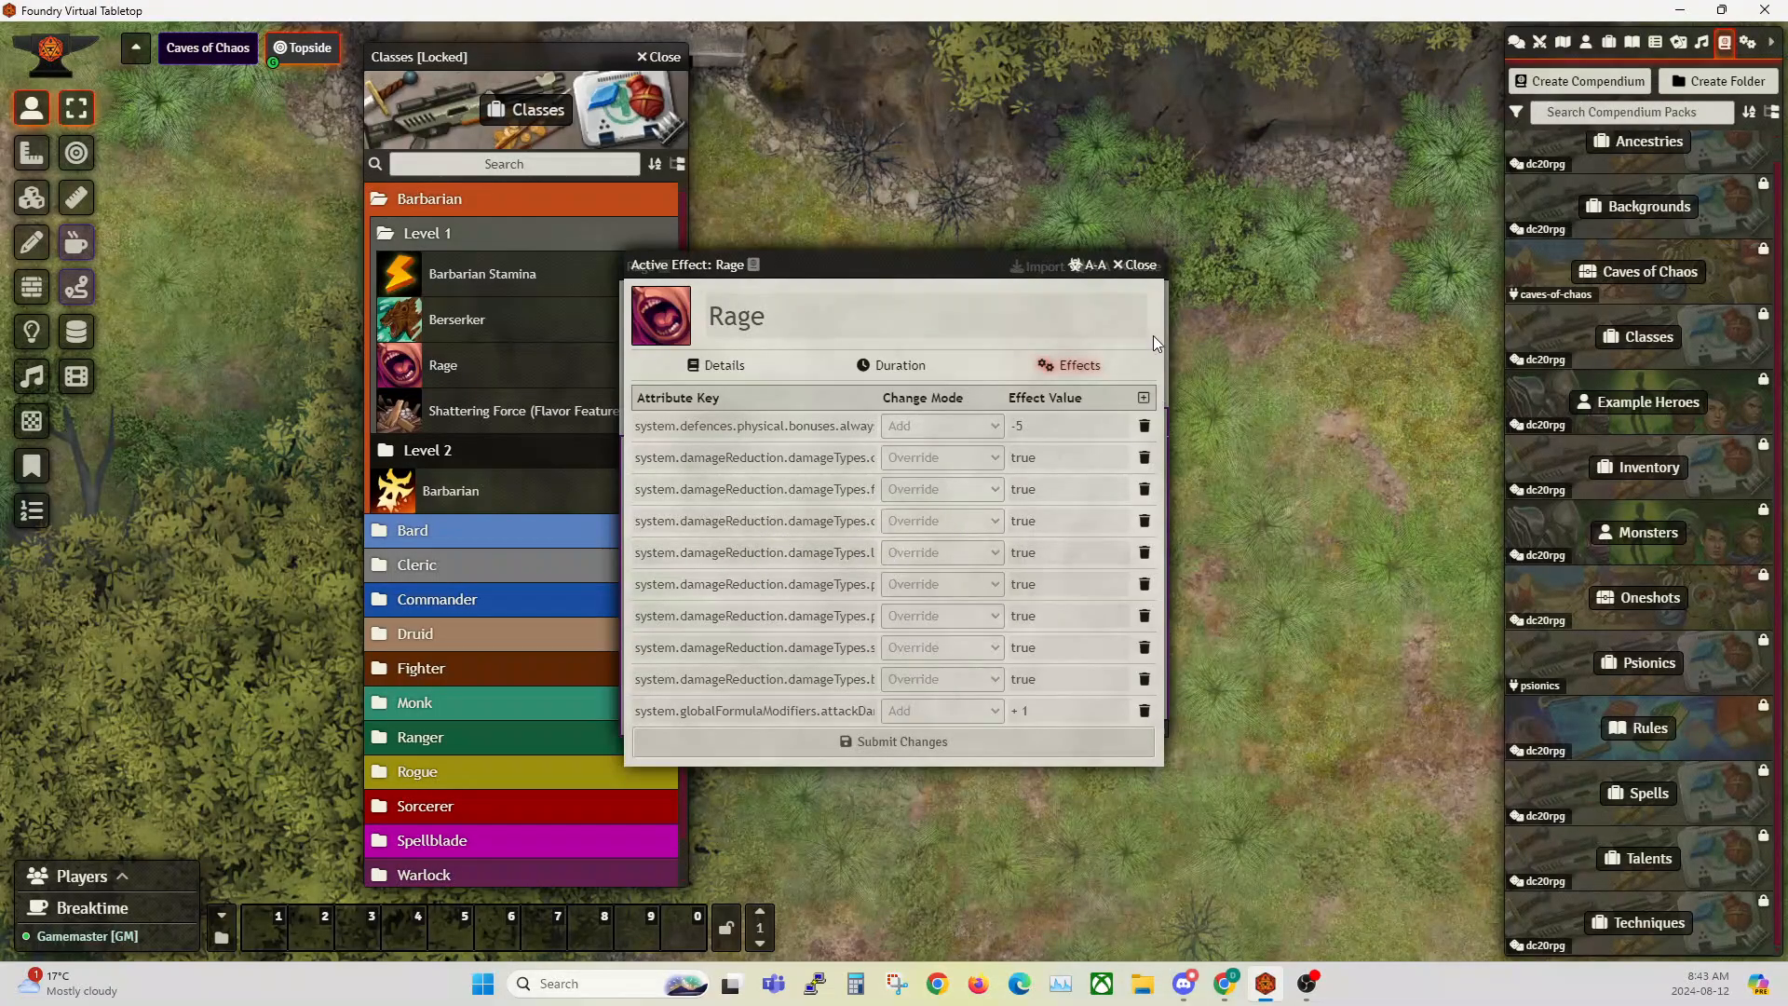
click(1137, 269)
click(1141, 250)
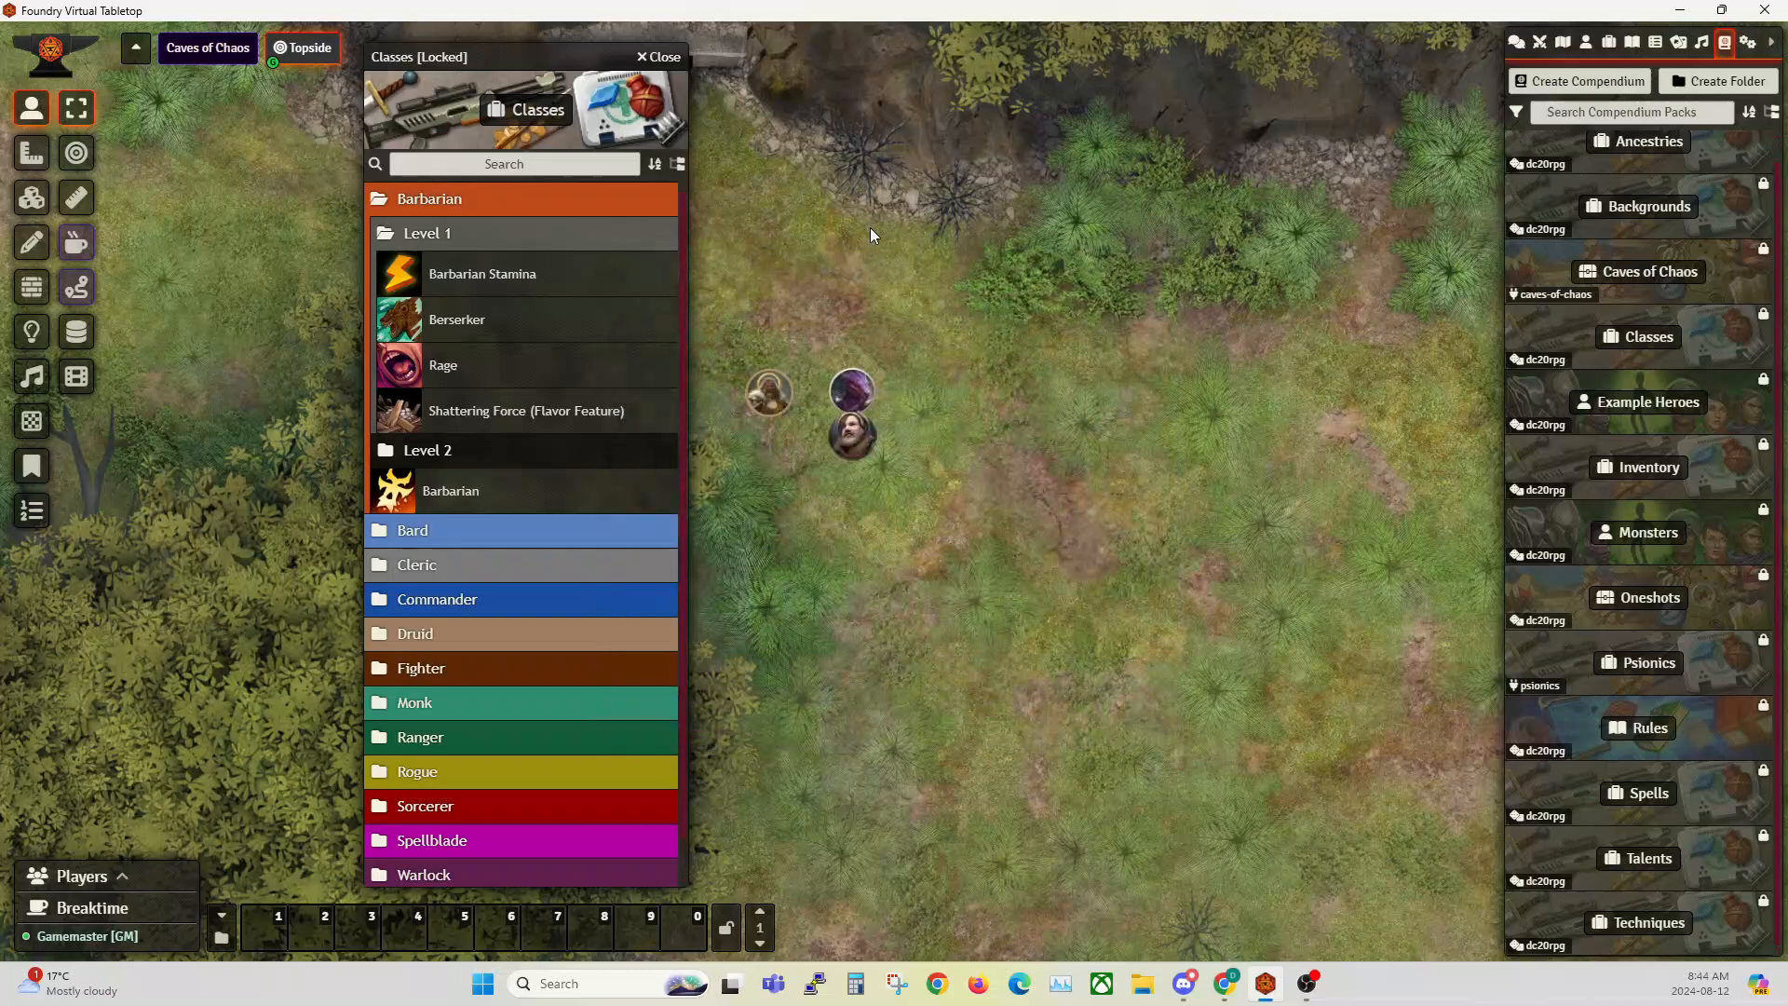
click(663, 58)
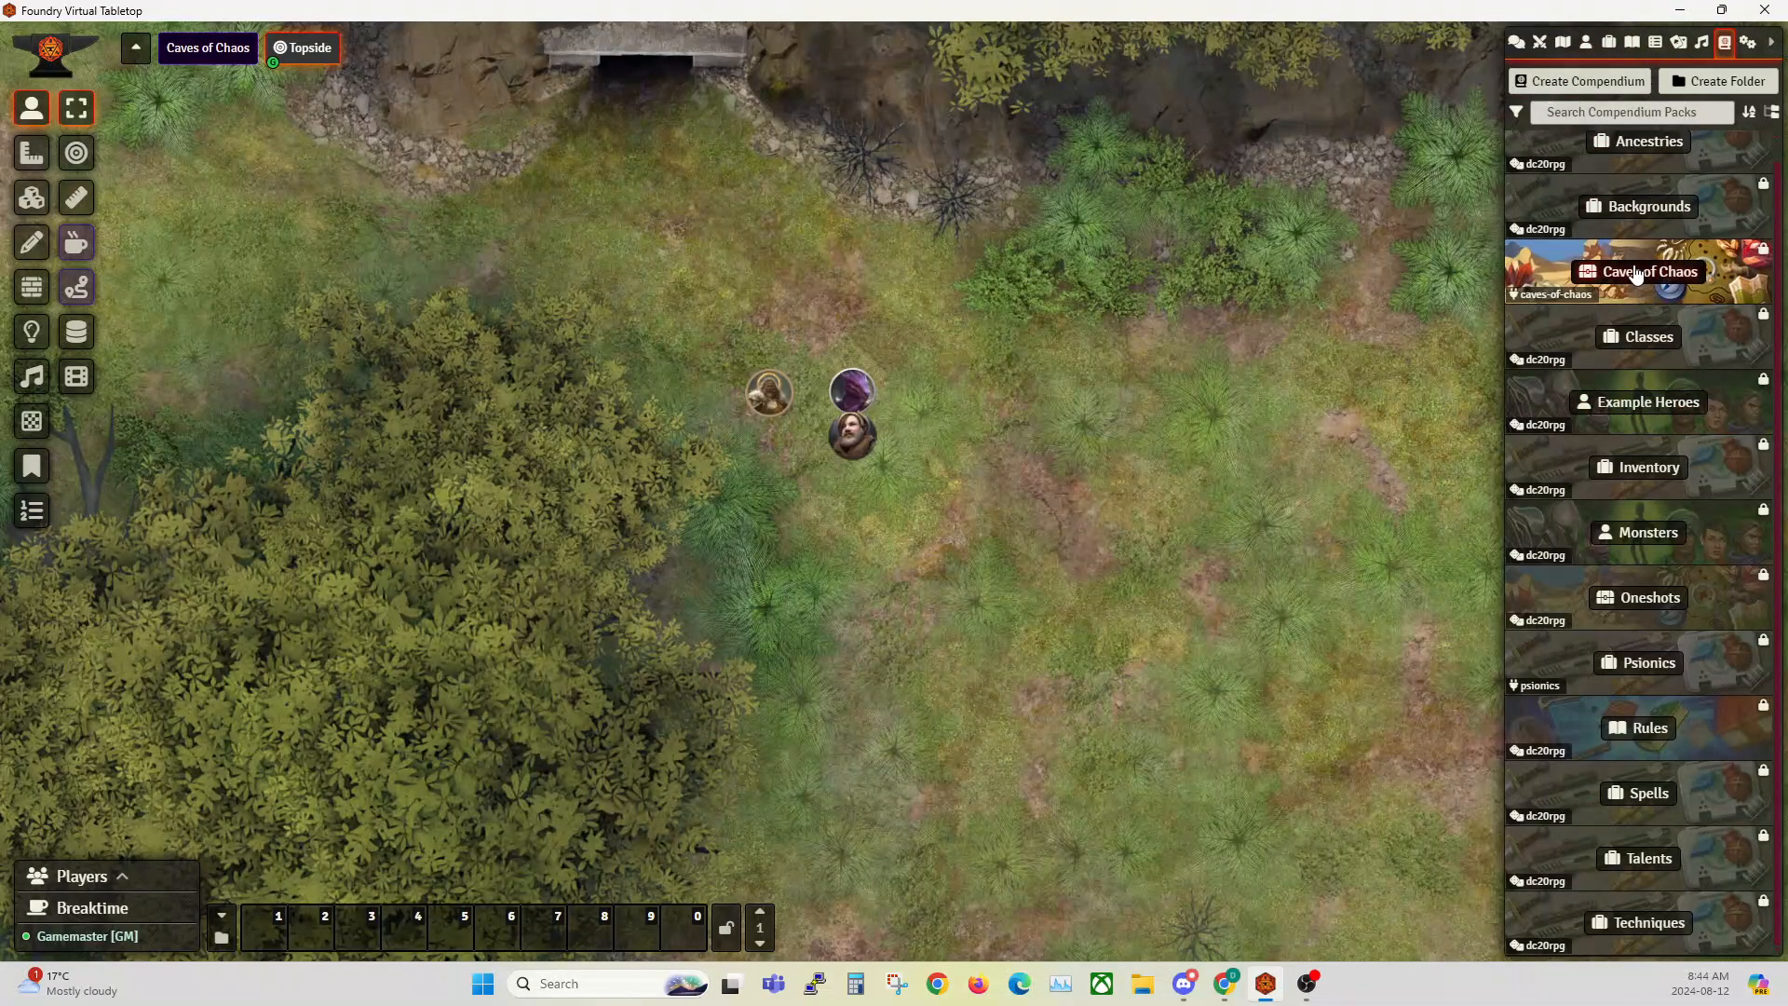
Step: Reopen the Classes compendium and open the Skill Expertise feature from the Rogue Level 1 folder
click(1636, 348)
click(398, 204)
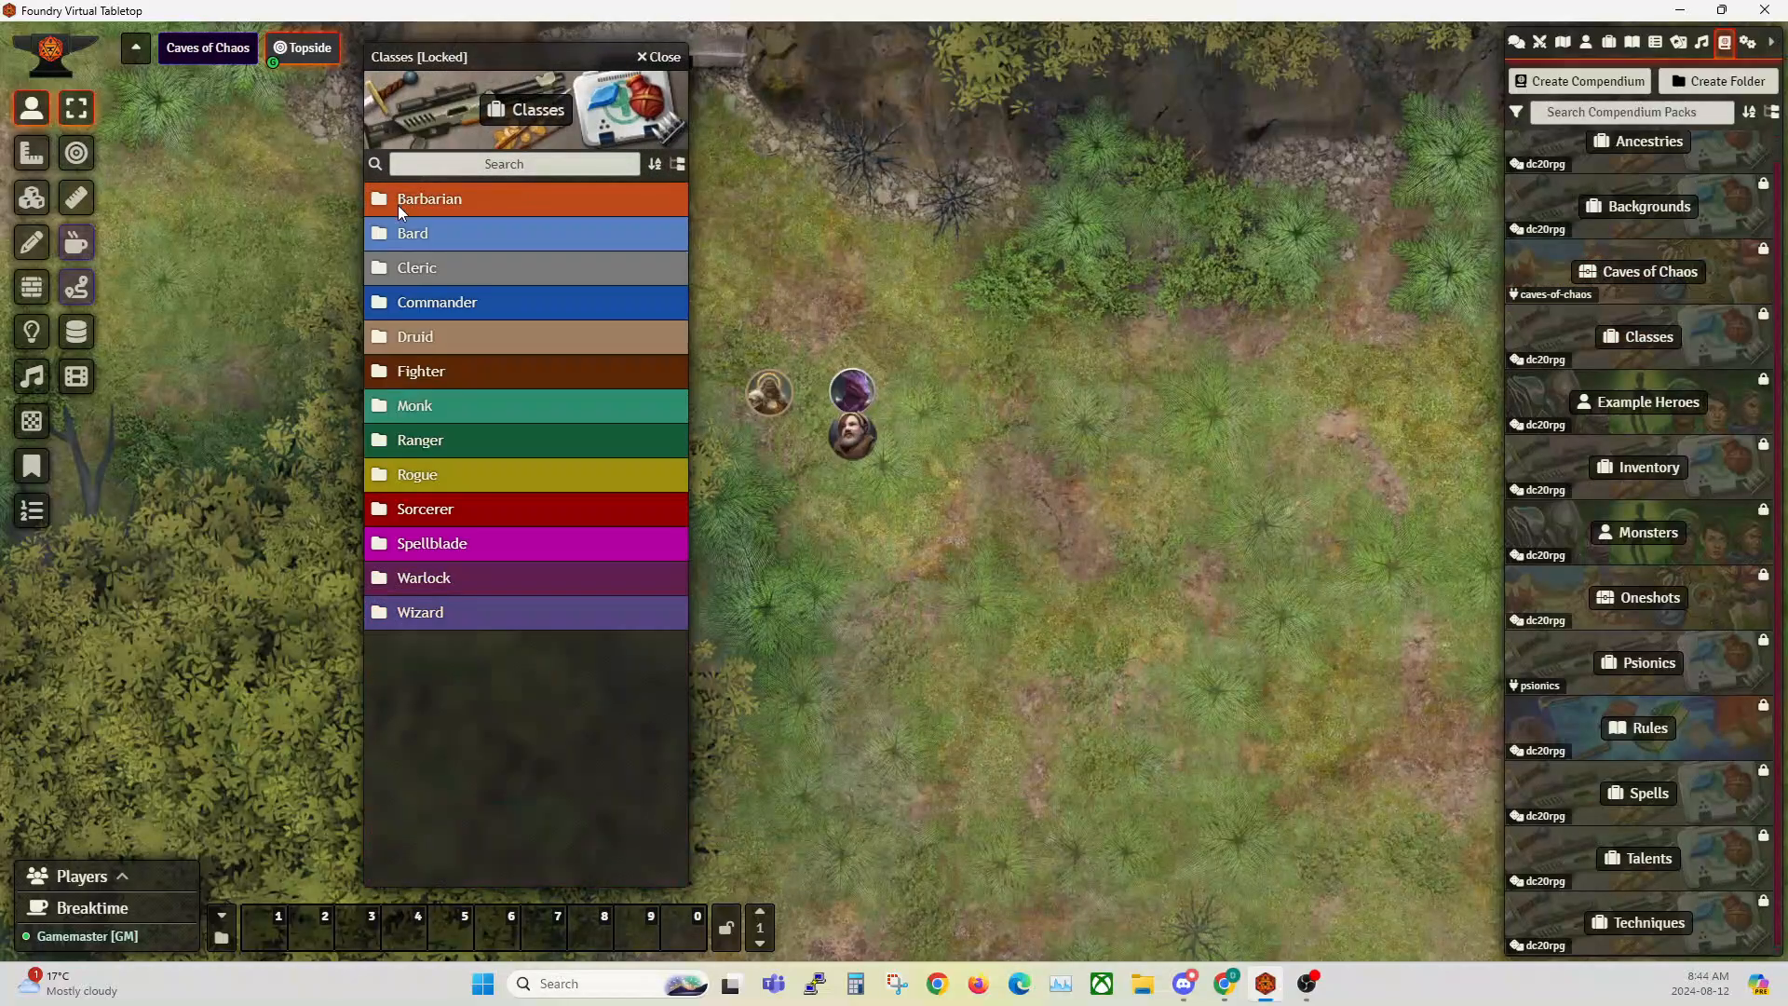
click(421, 477)
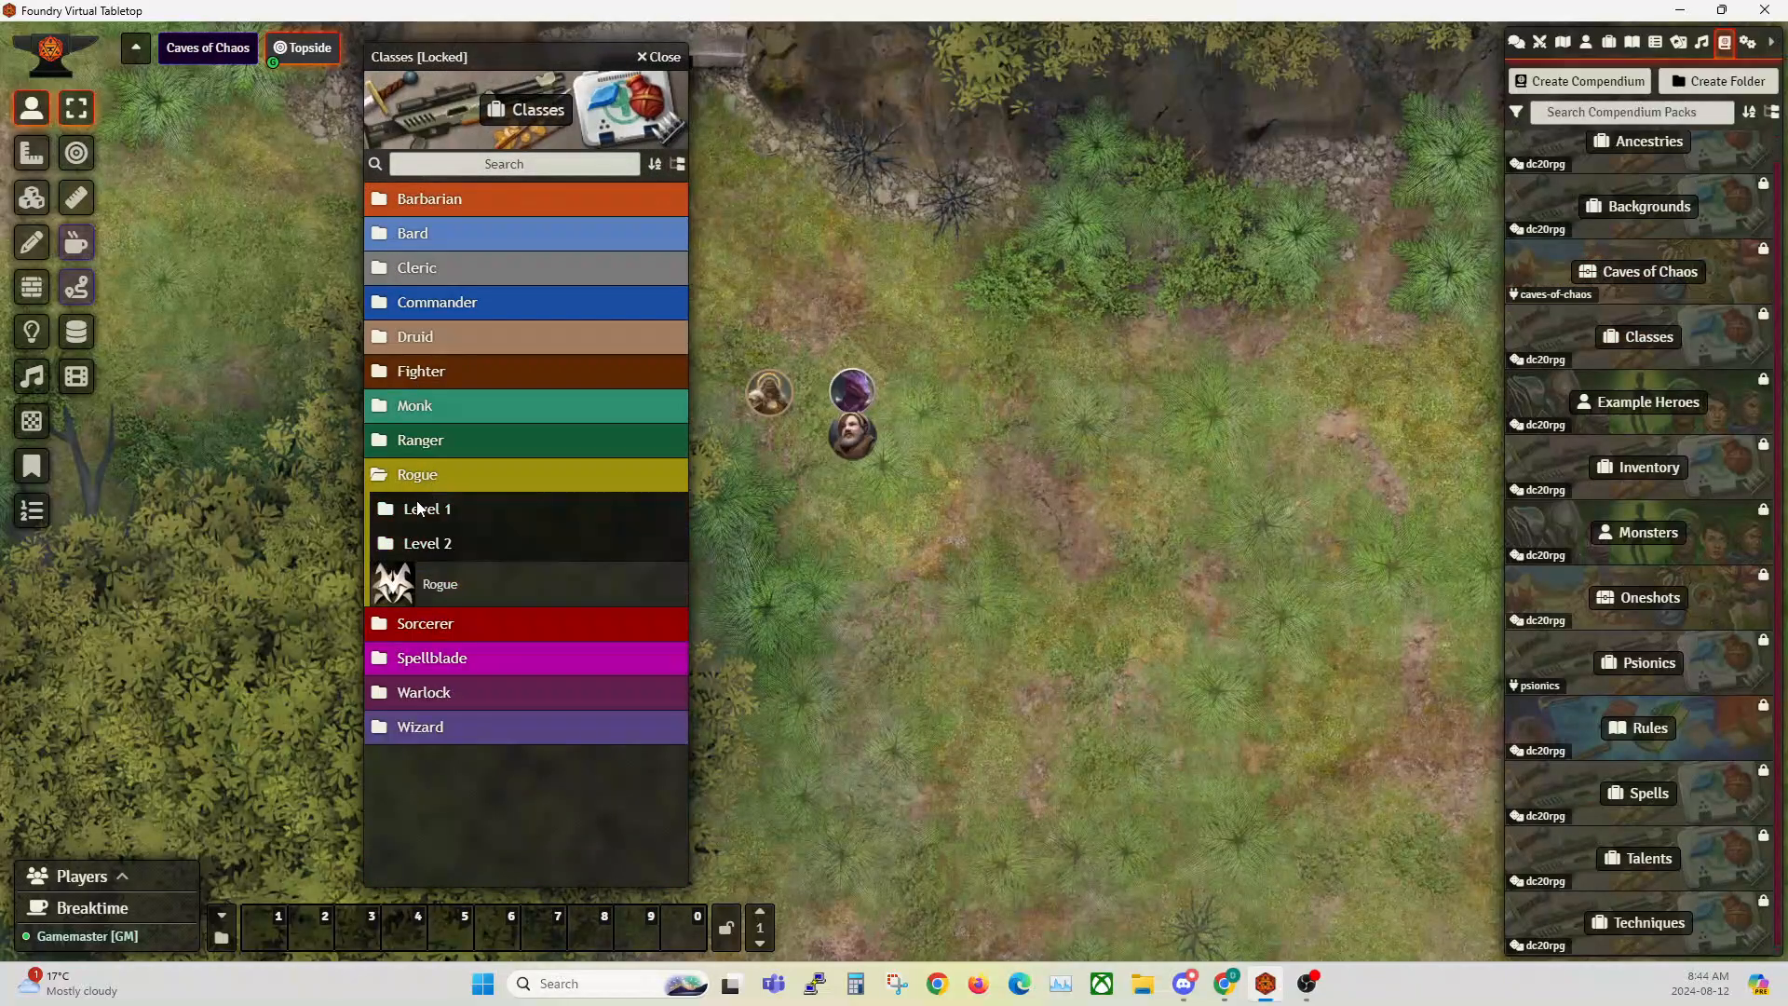
click(425, 511)
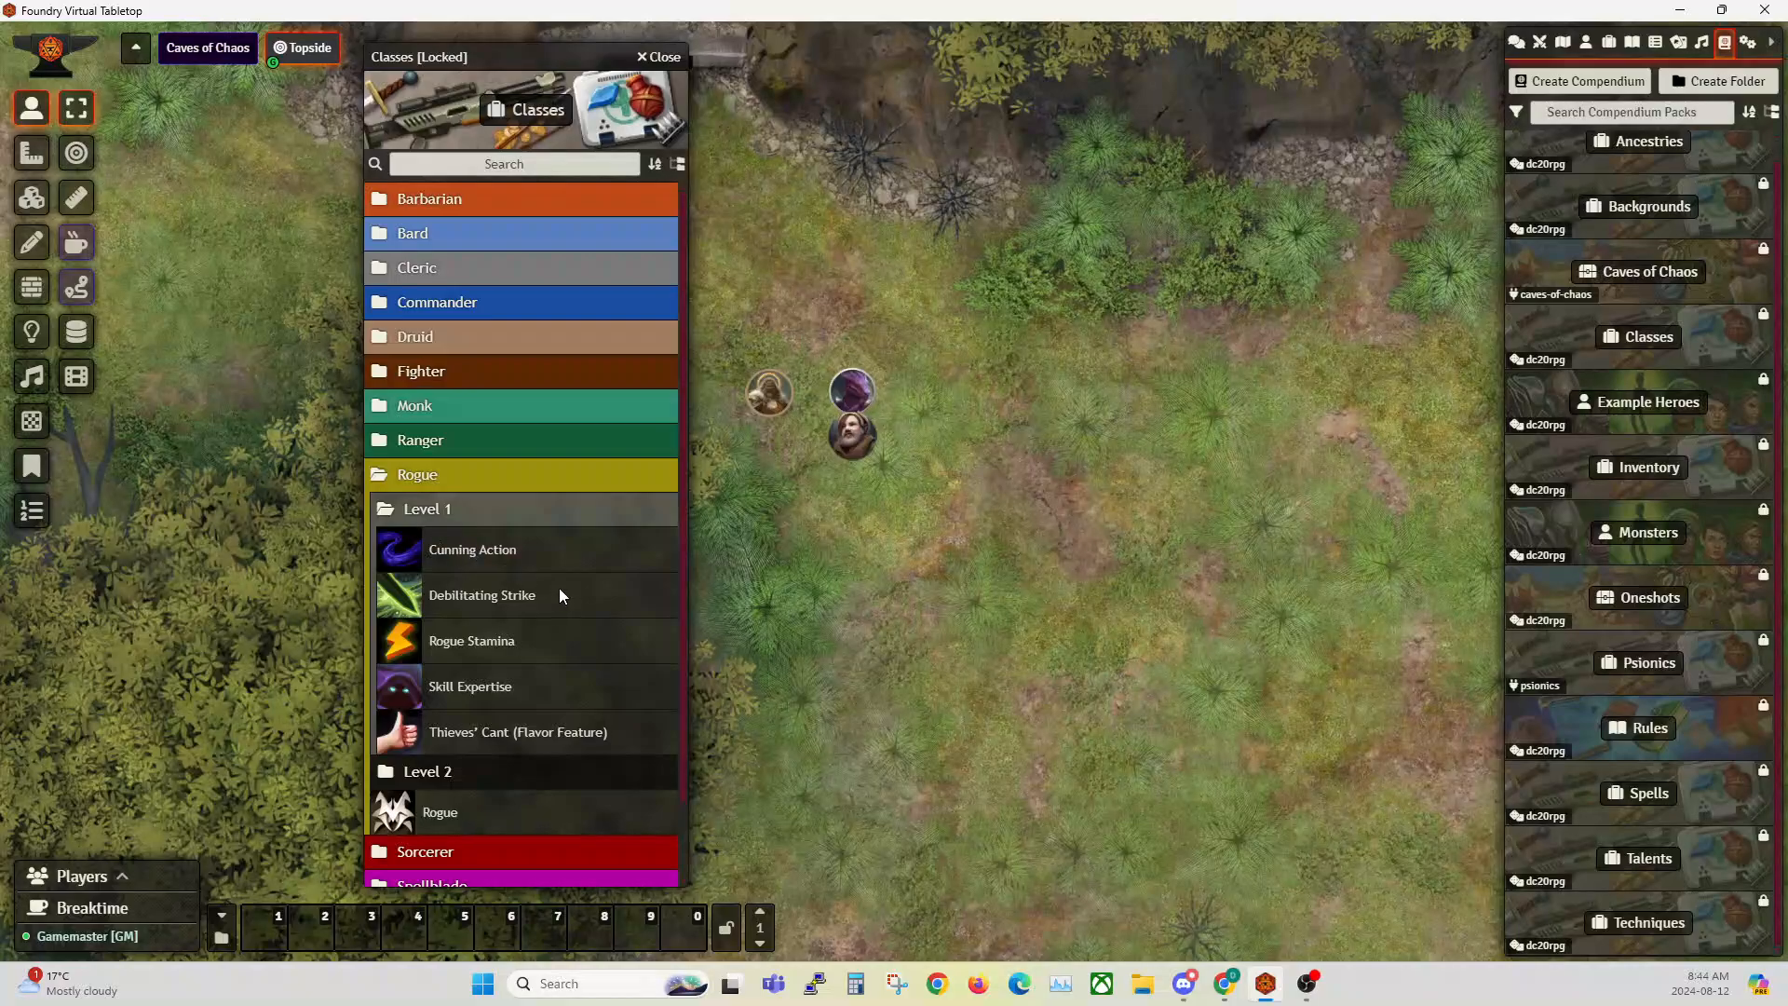
scroll(558, 588, down, 2)
click(486, 603)
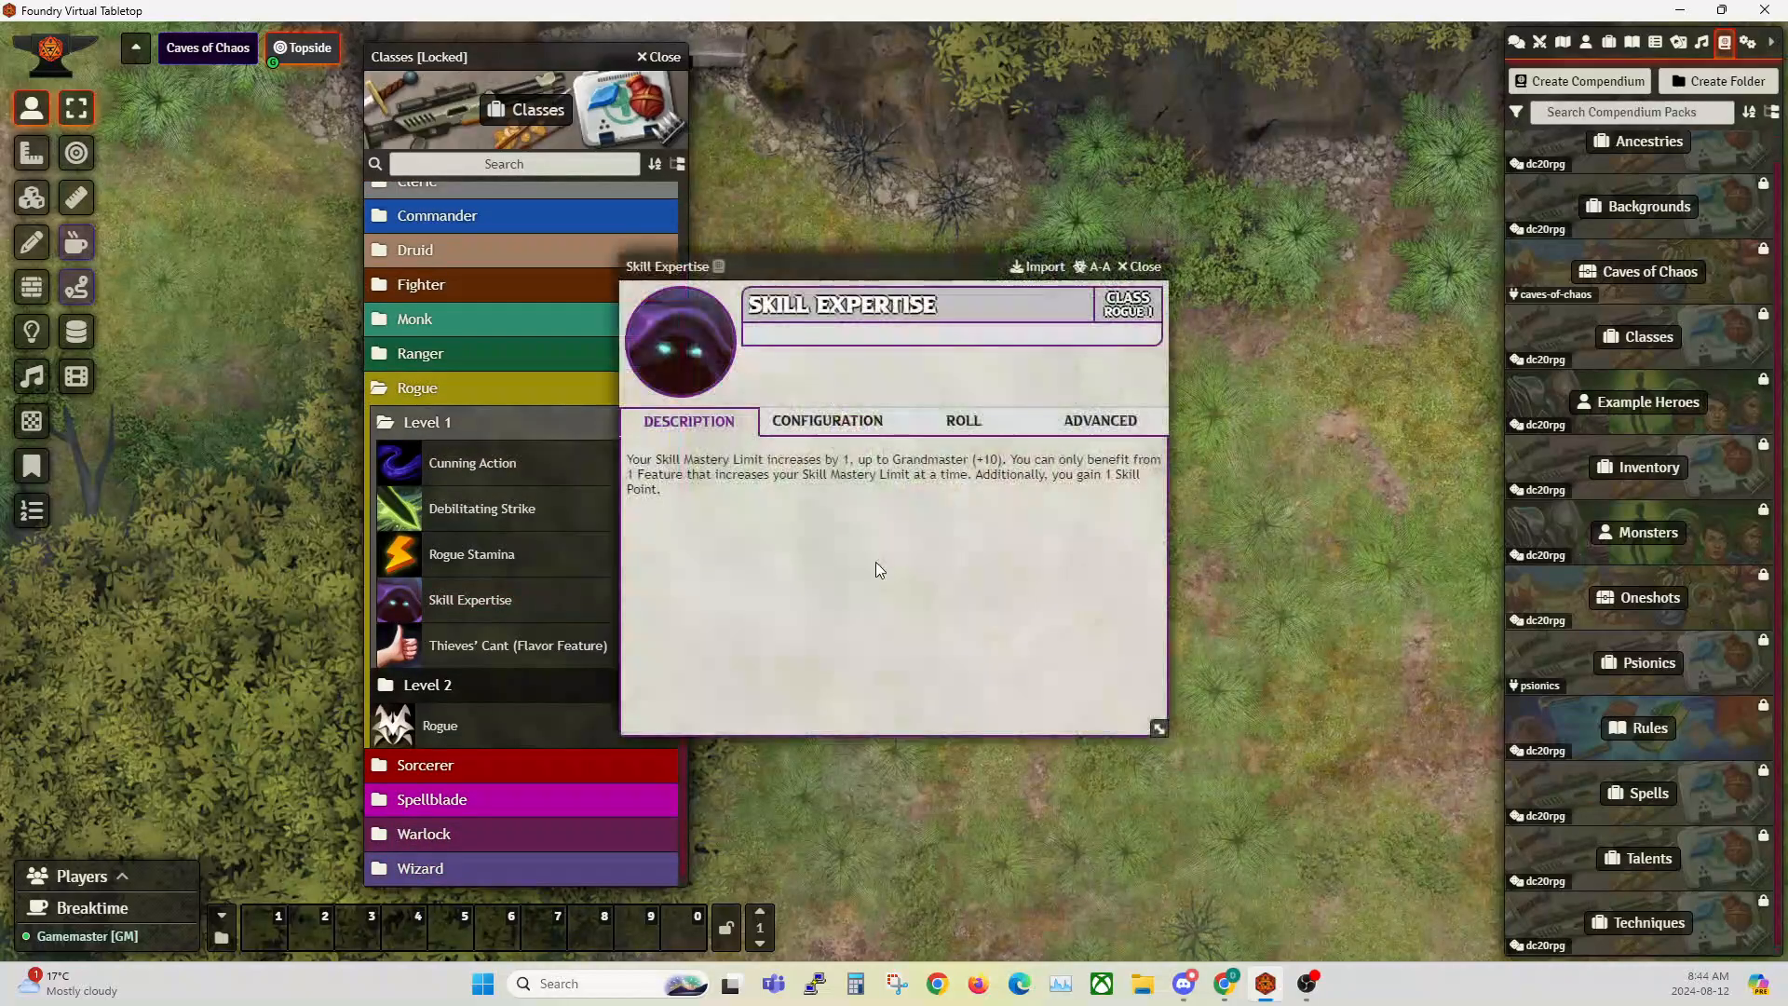
Step: Examine the attribute changes in Skill Expertise's passive effect, then close the effect, the feature sheet and the Classes compendium
click(1115, 432)
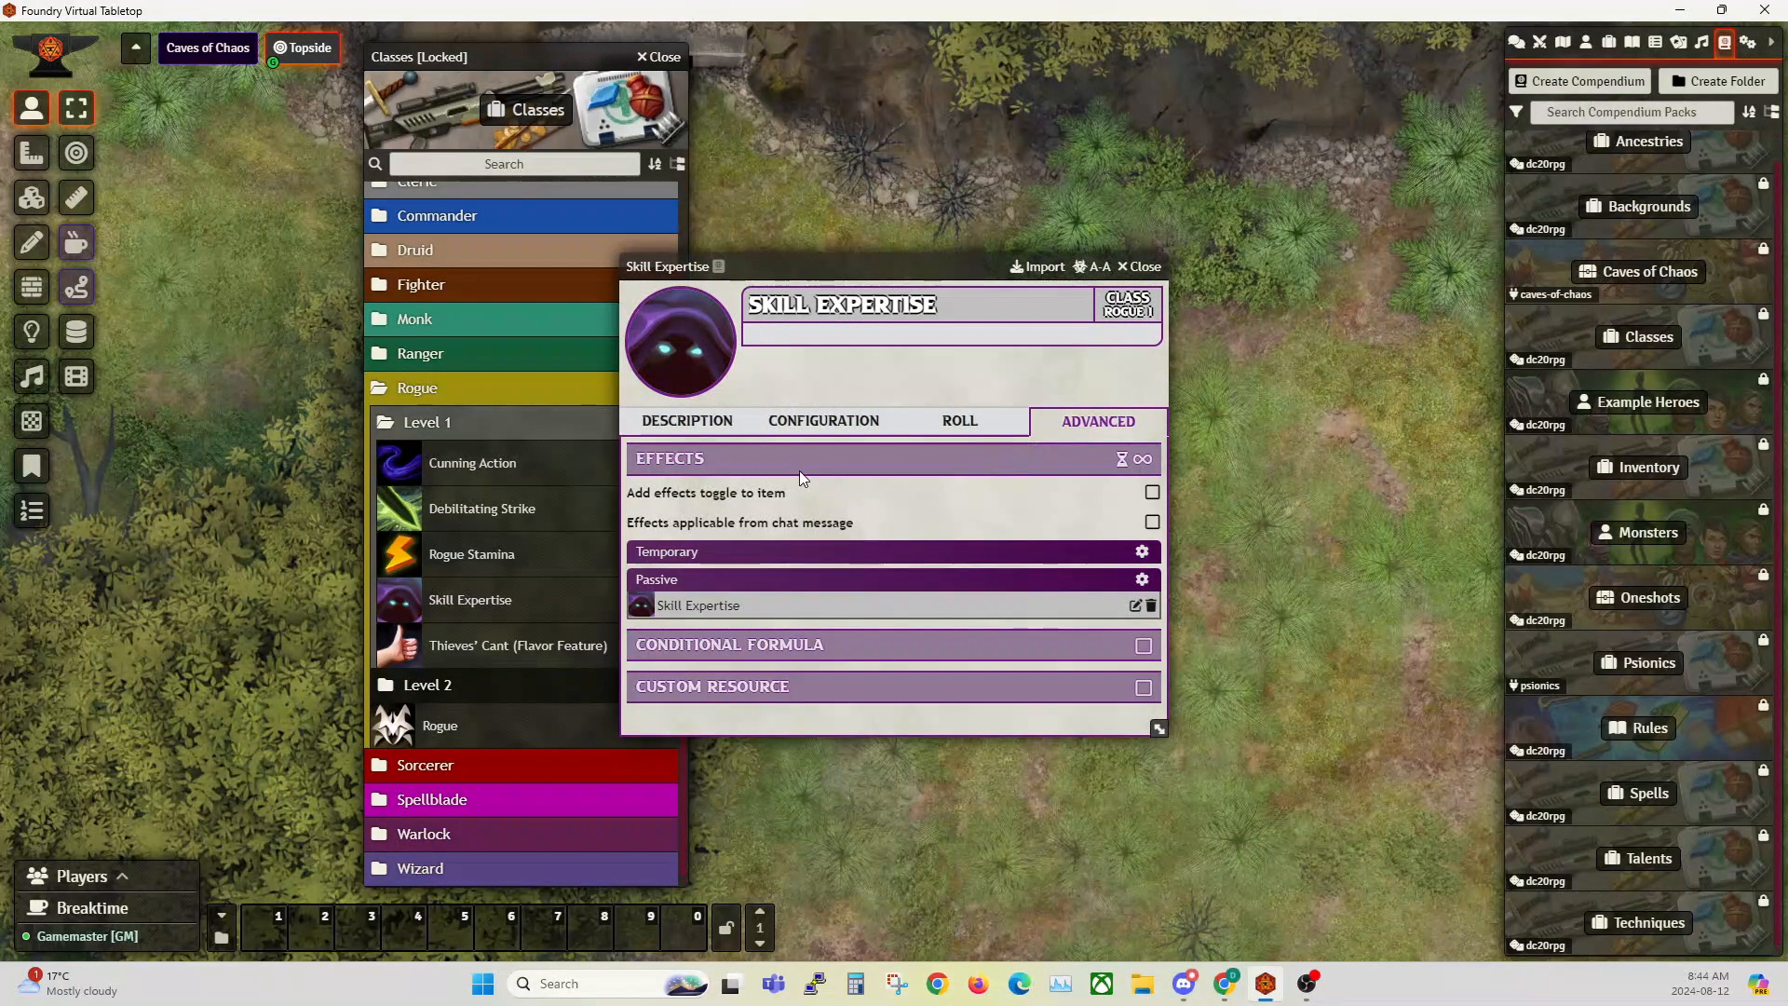
mouse_move(677, 607)
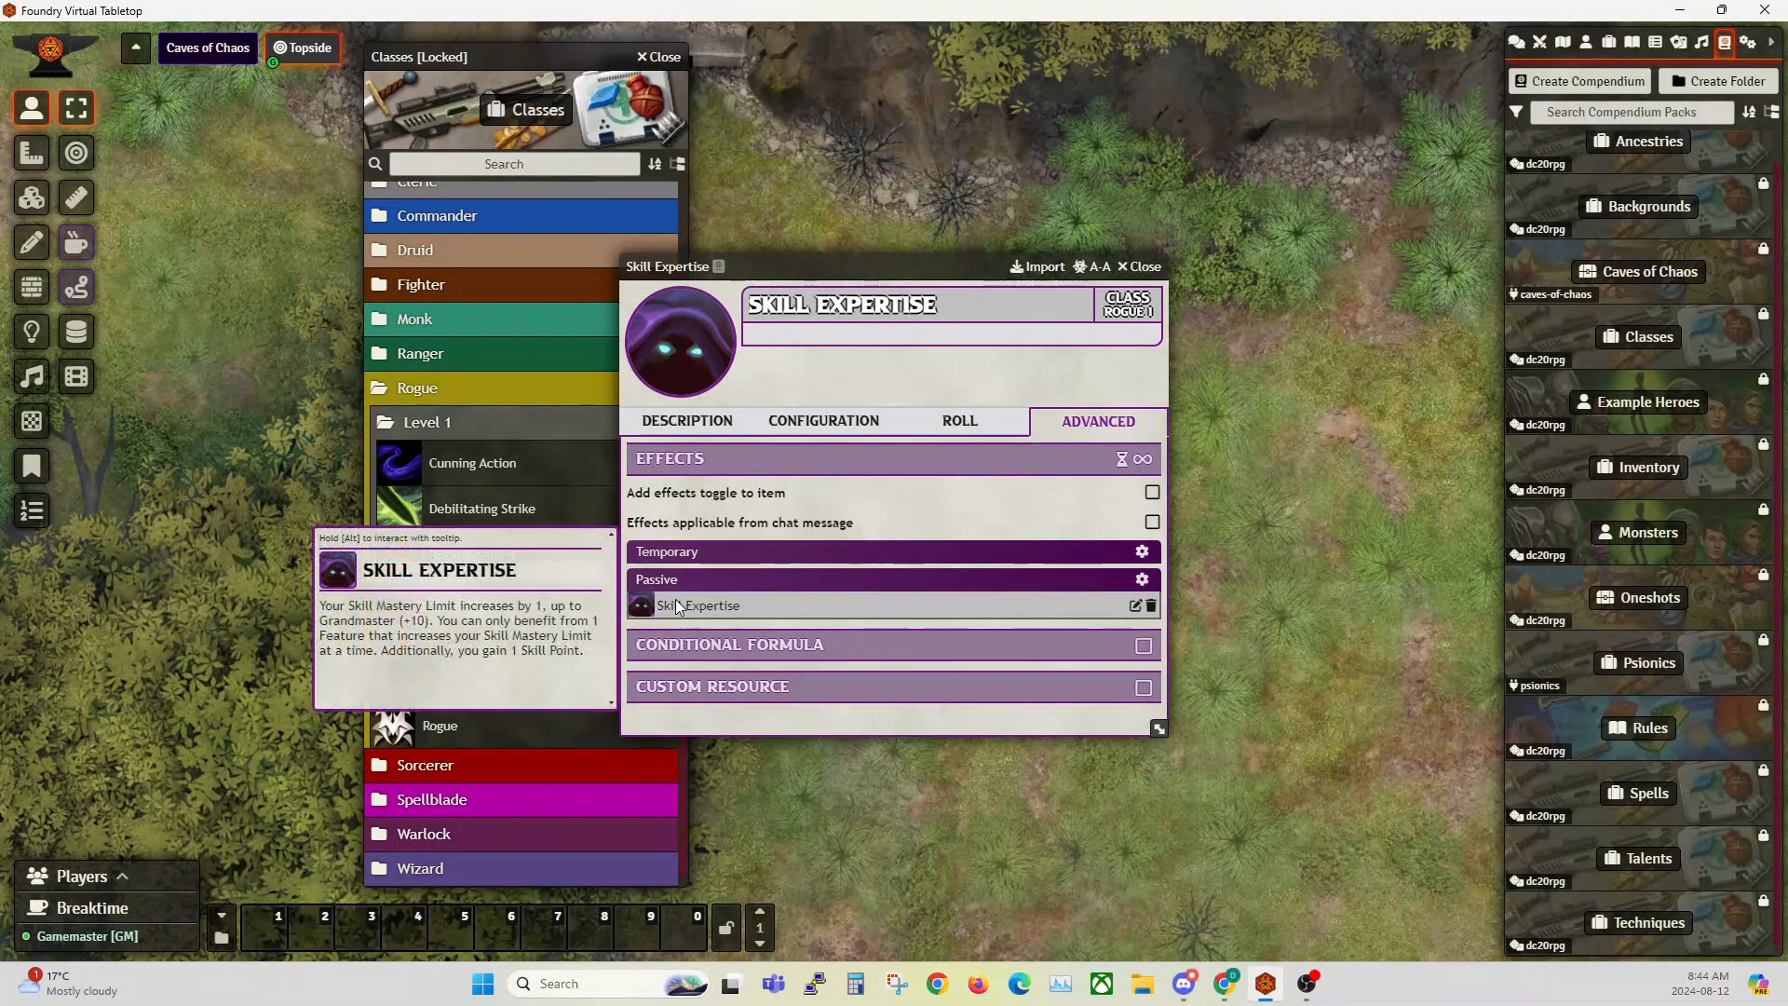
click(1135, 606)
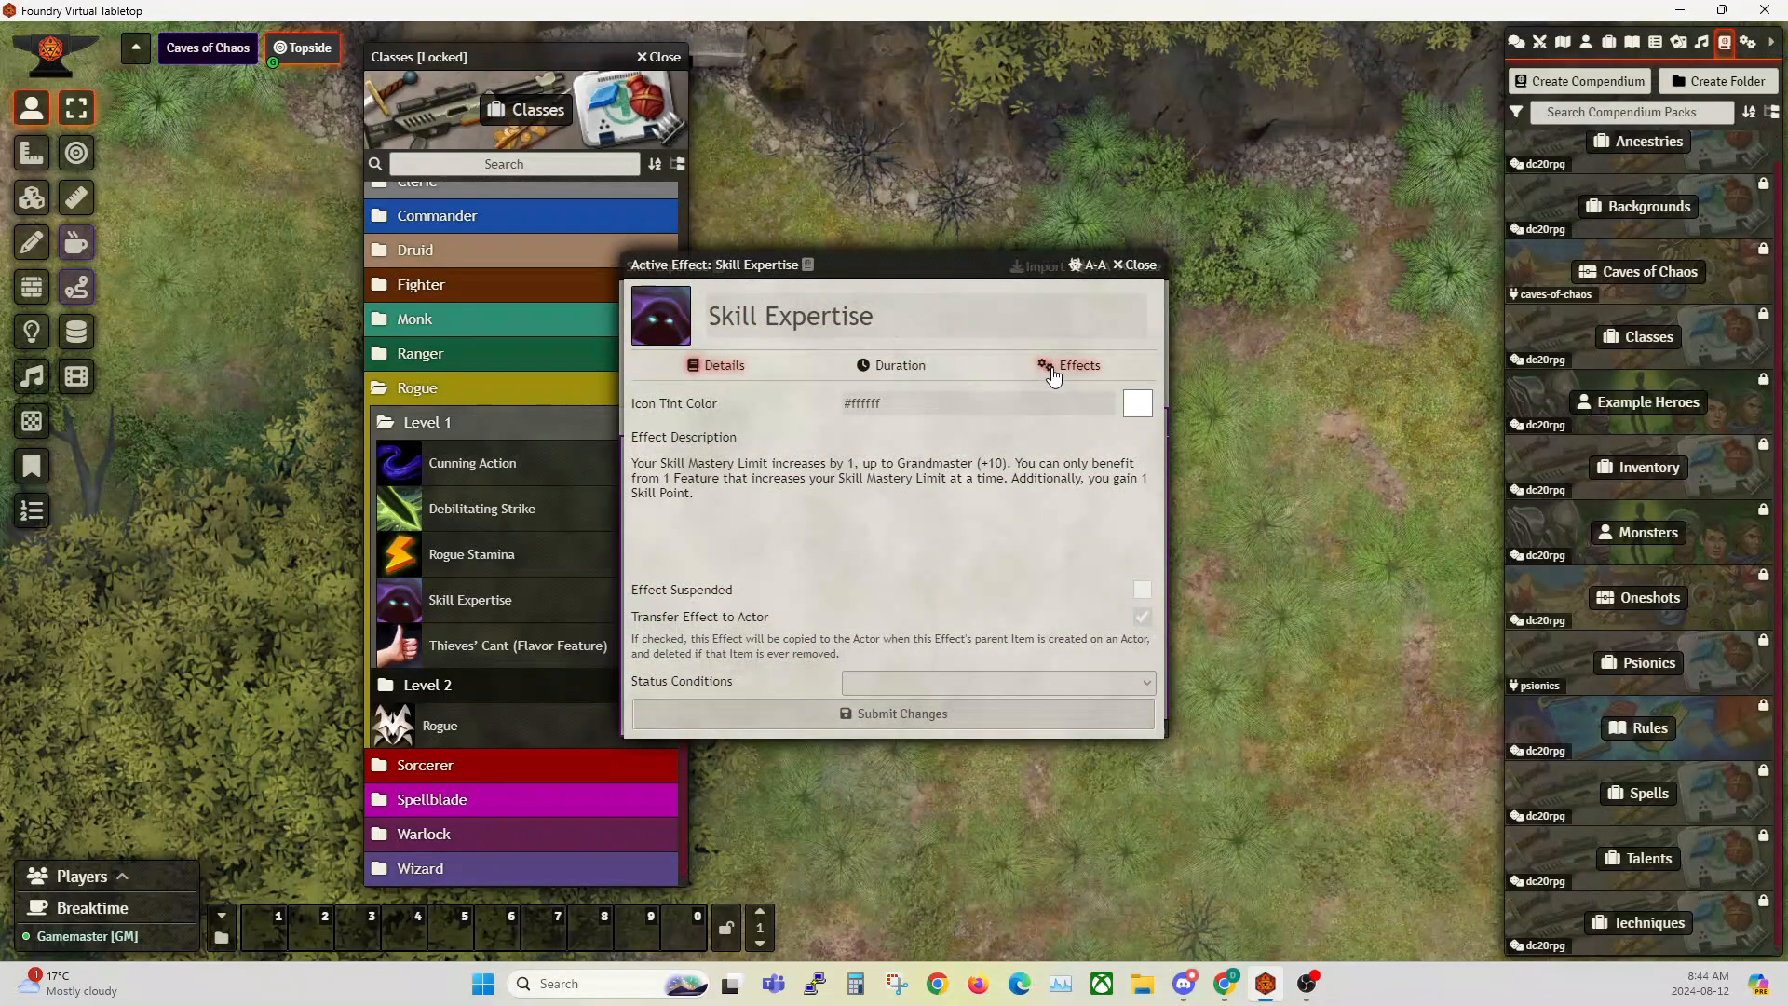
click(1072, 366)
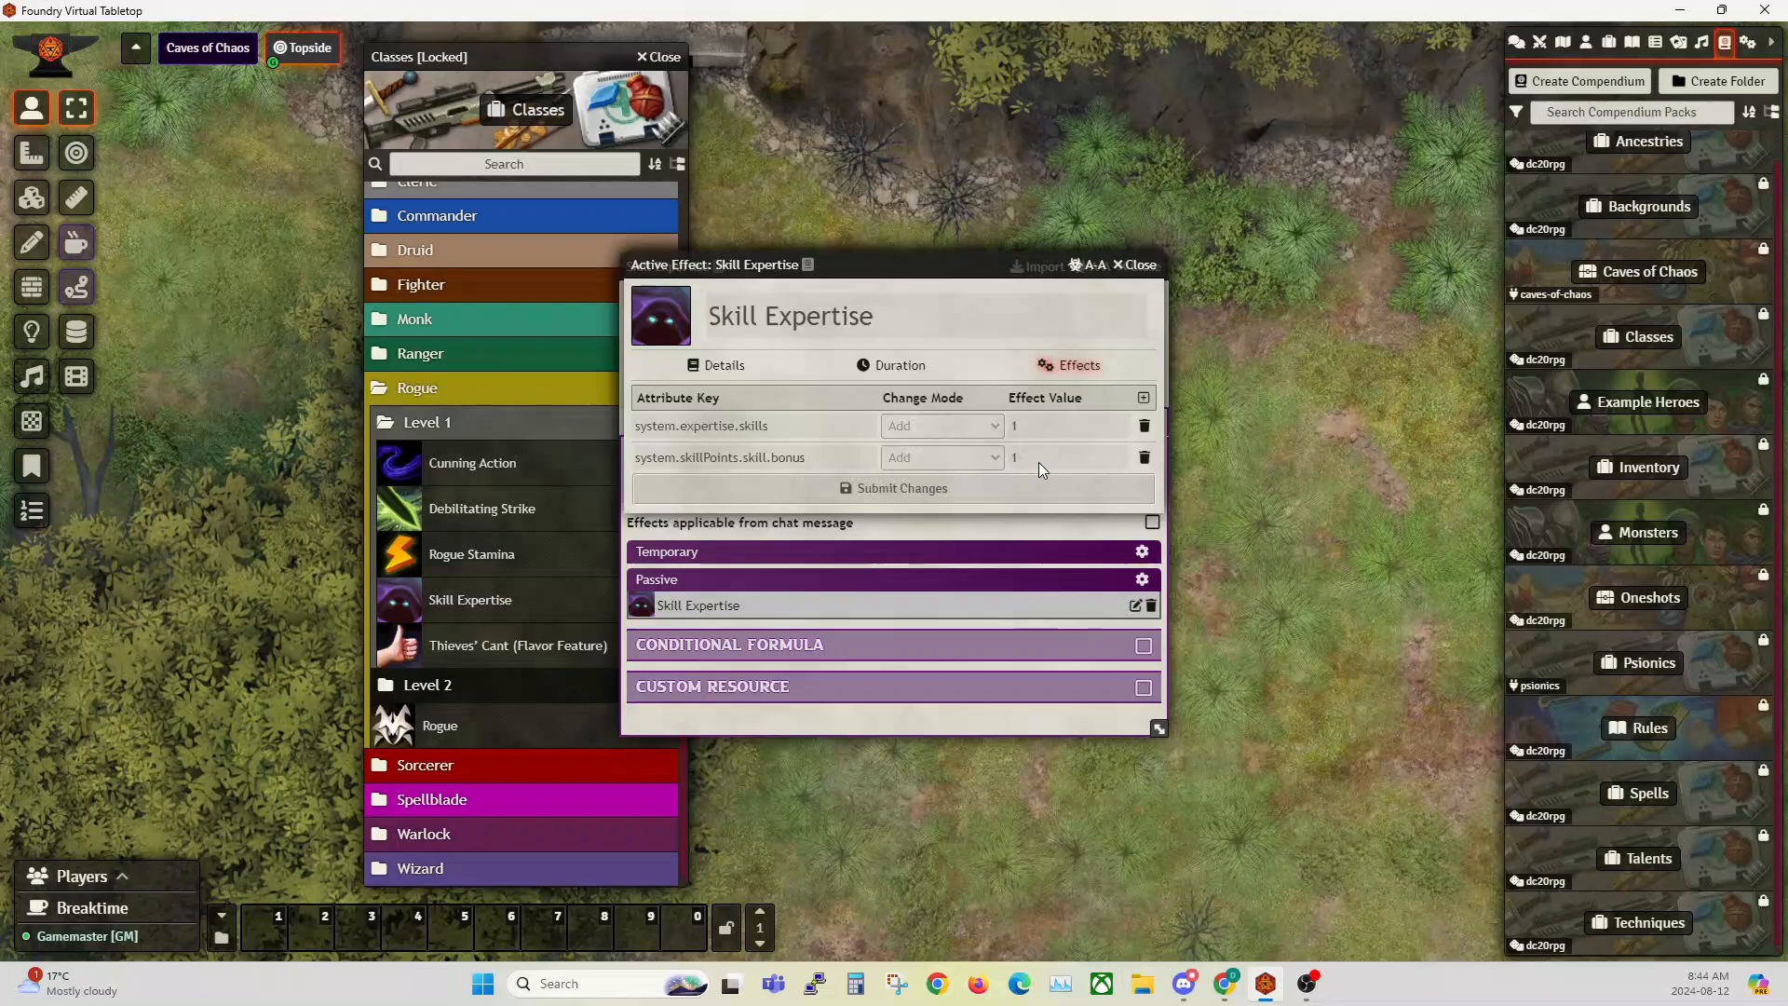
click(1137, 264)
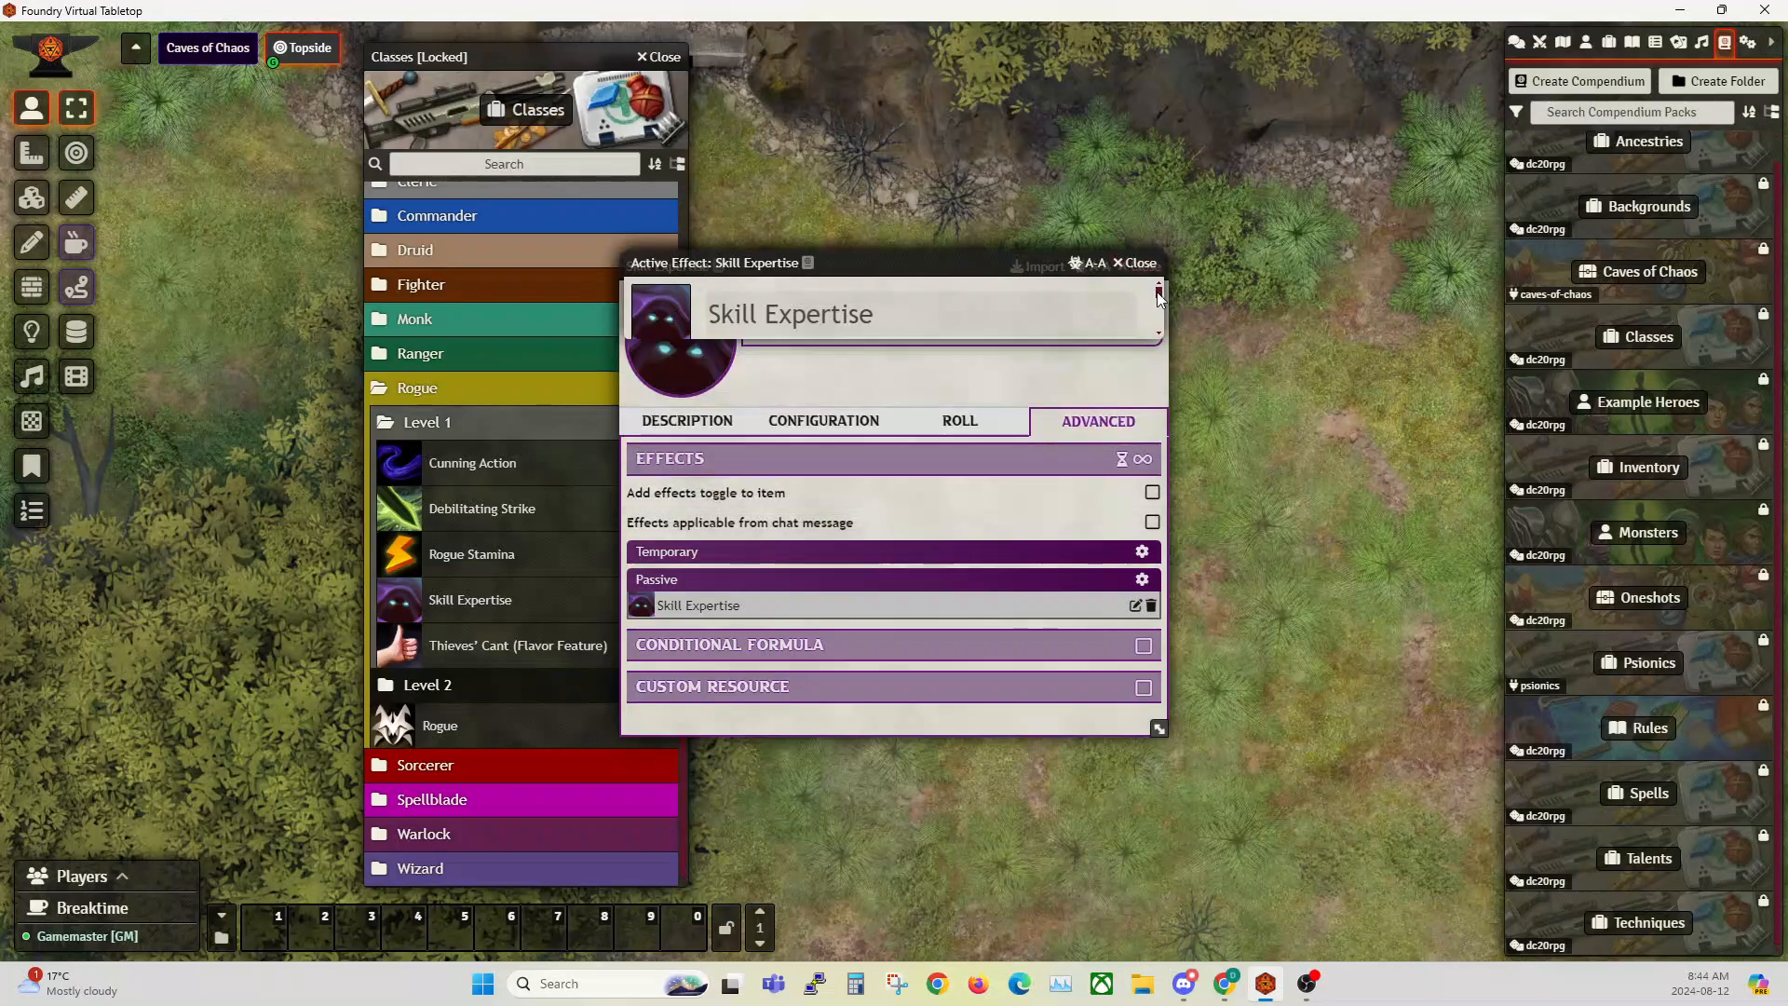
click(1142, 264)
key(Escape)
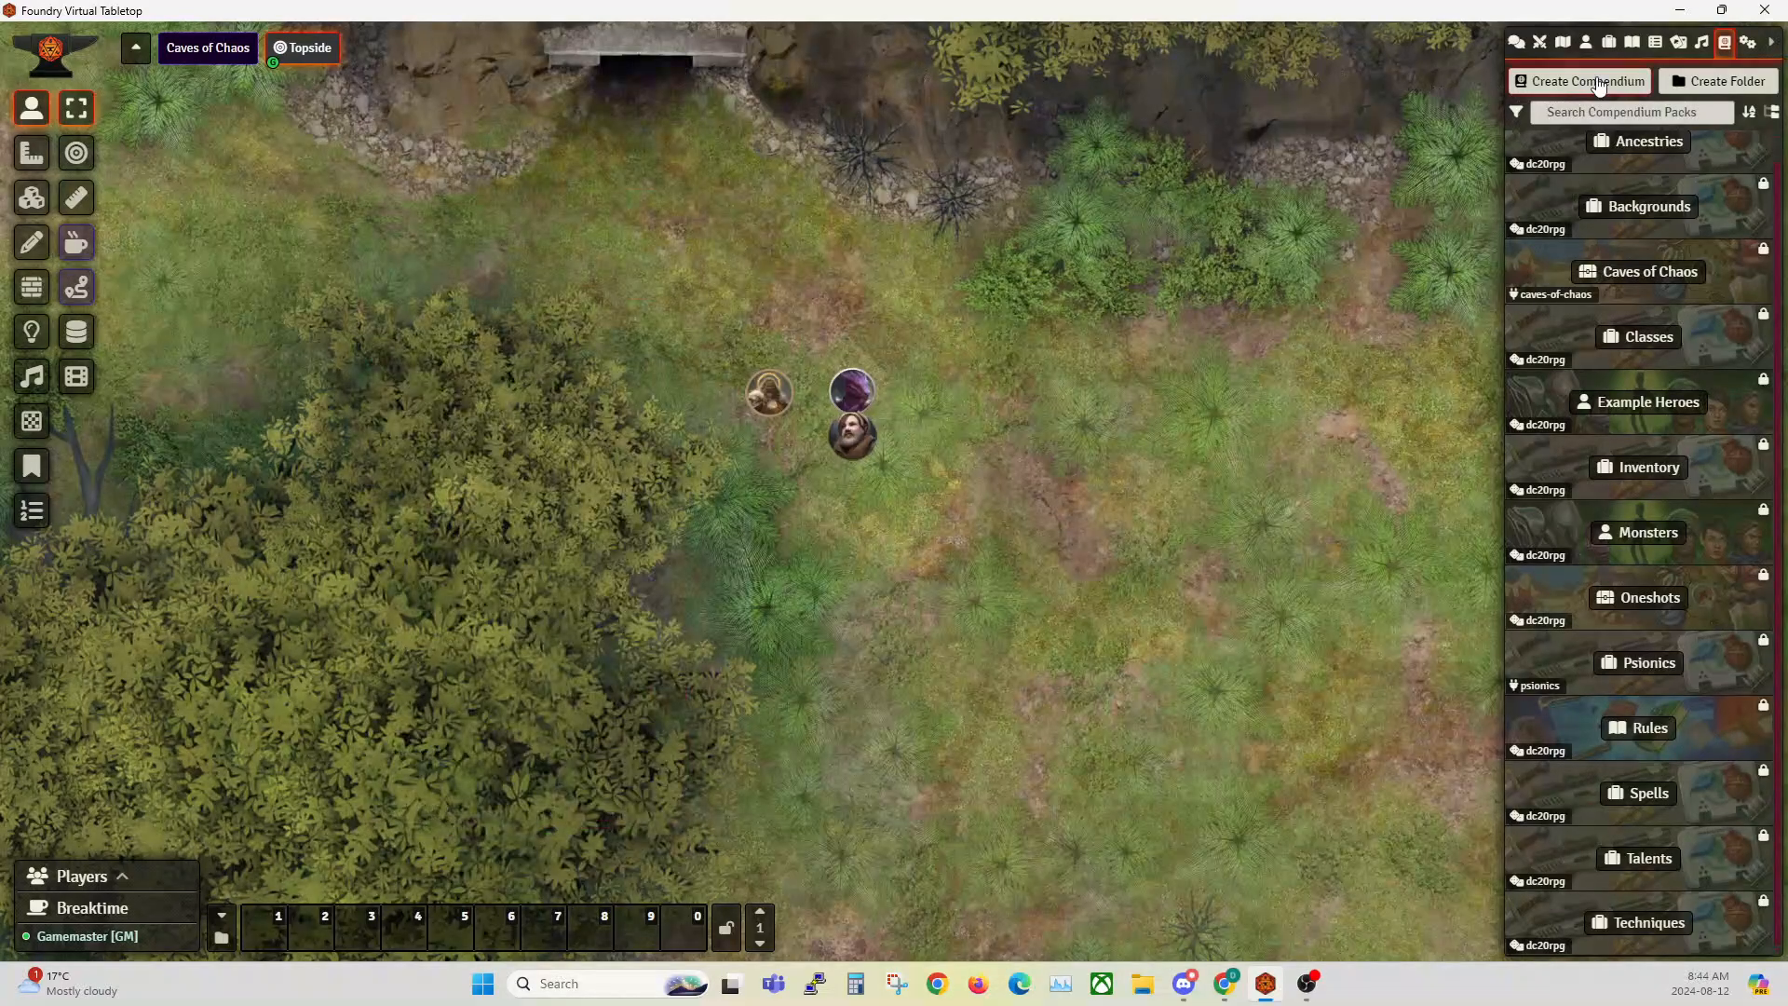
Step: Review the Psion Level 1 and Level 2 folders in the world items, then reopen the Classes compendium
click(1586, 44)
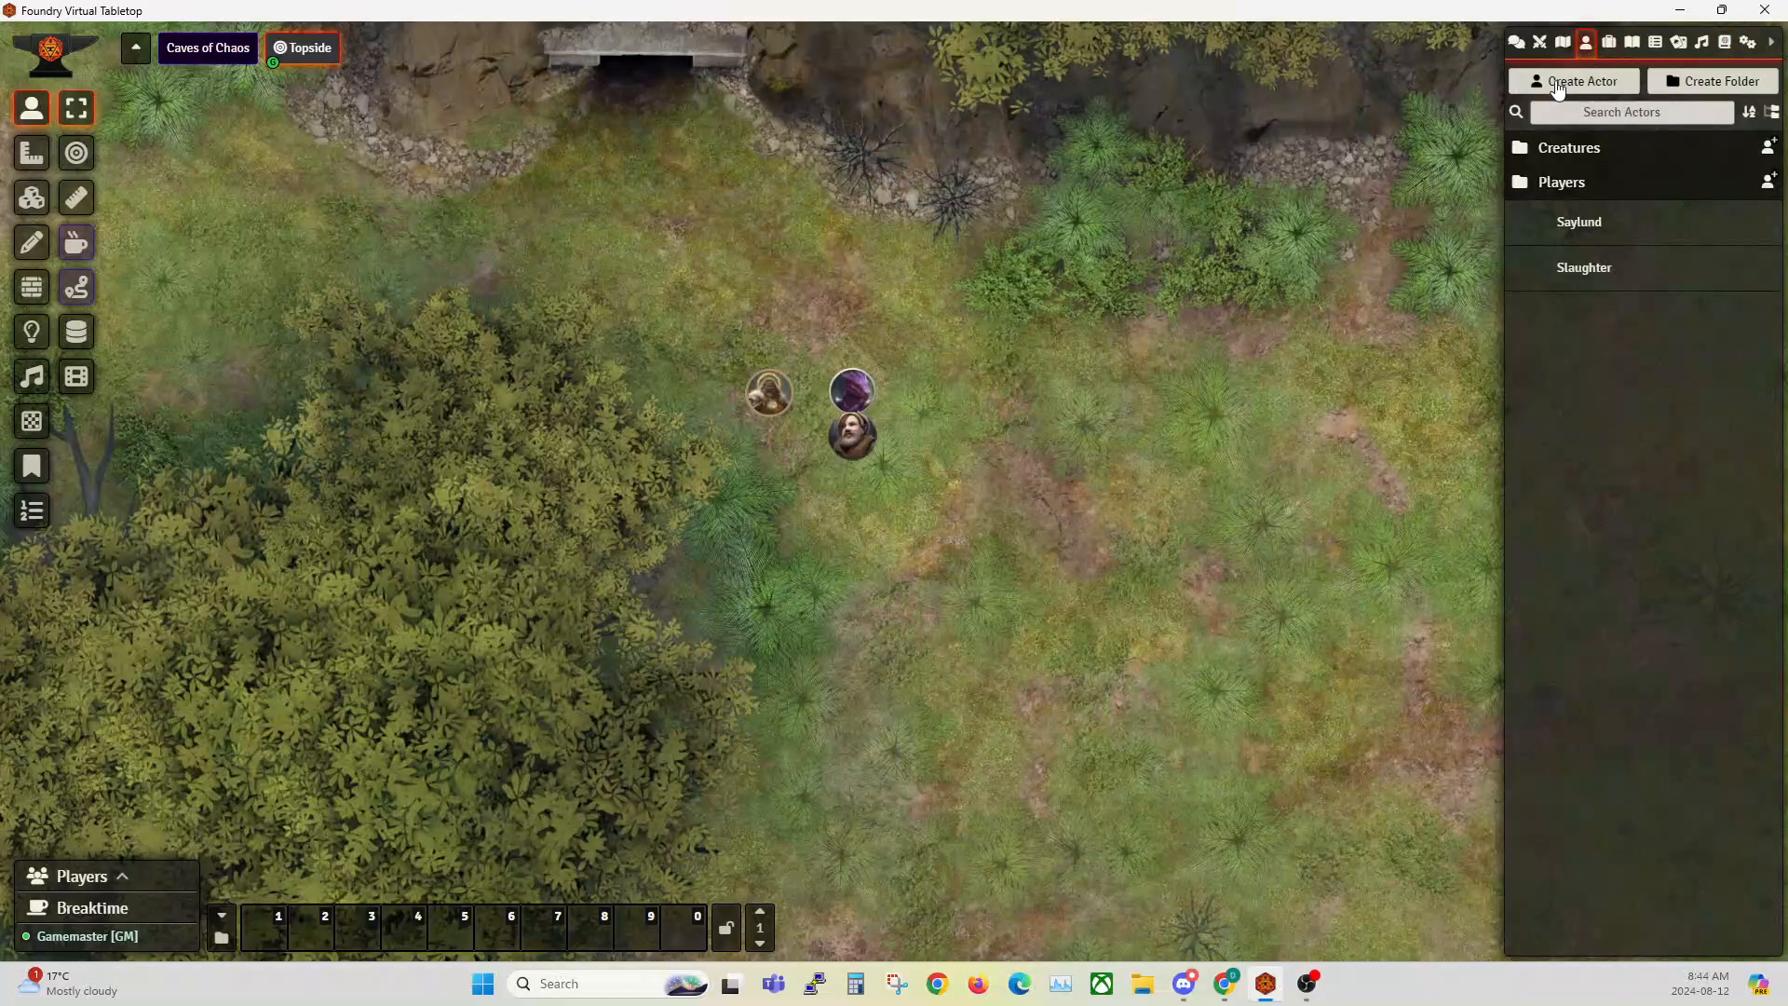
click(1610, 42)
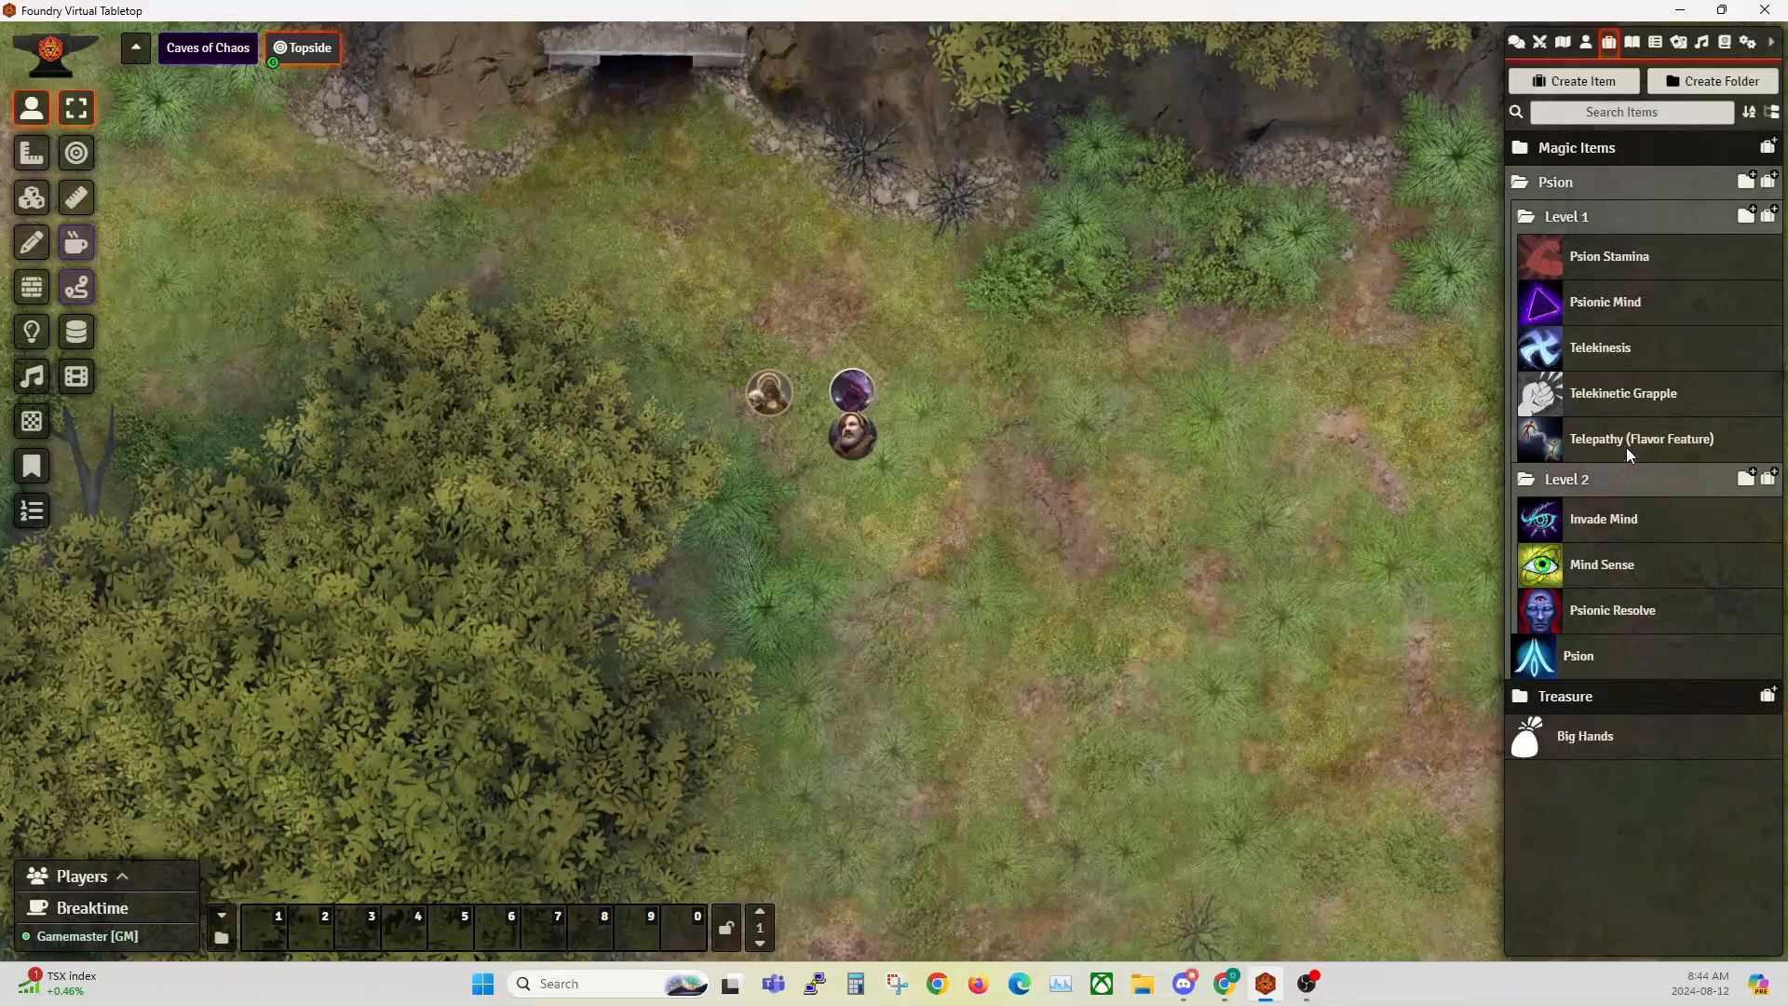
click(1725, 42)
click(1649, 352)
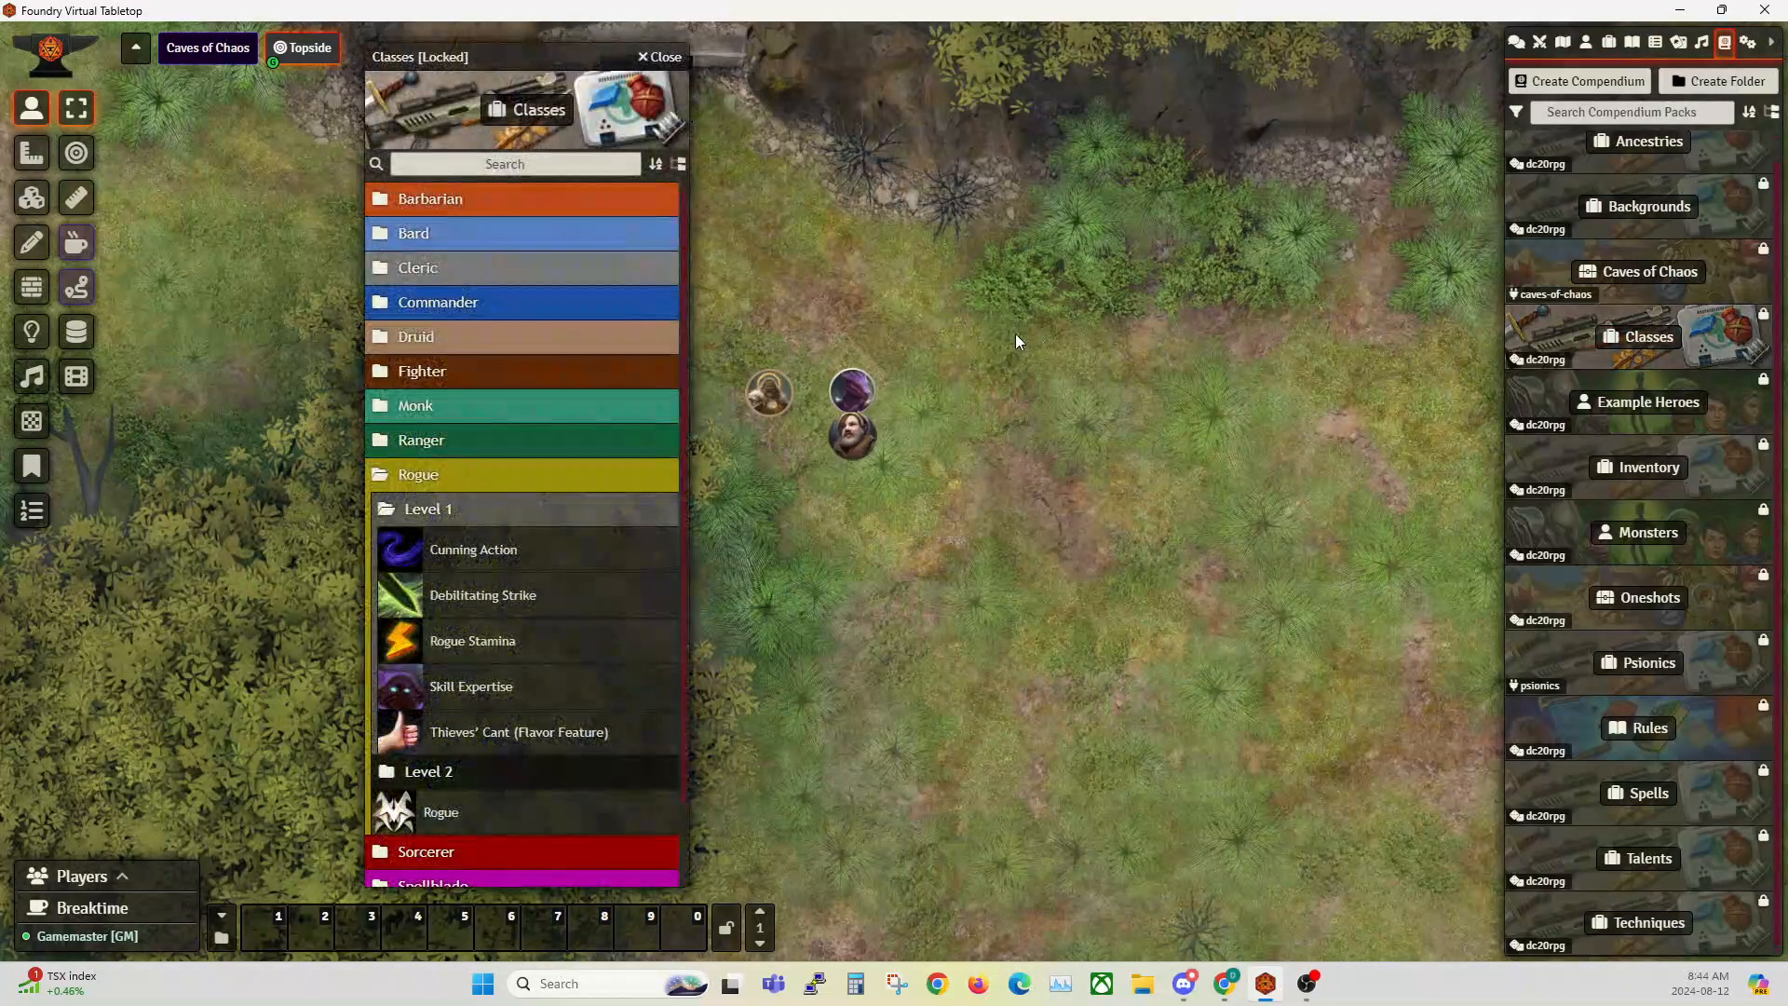
Step: Examine the Blessings and Cleric Order subfolders in the Cleric Level 1 folder, then close the Classes compendium
click(415, 268)
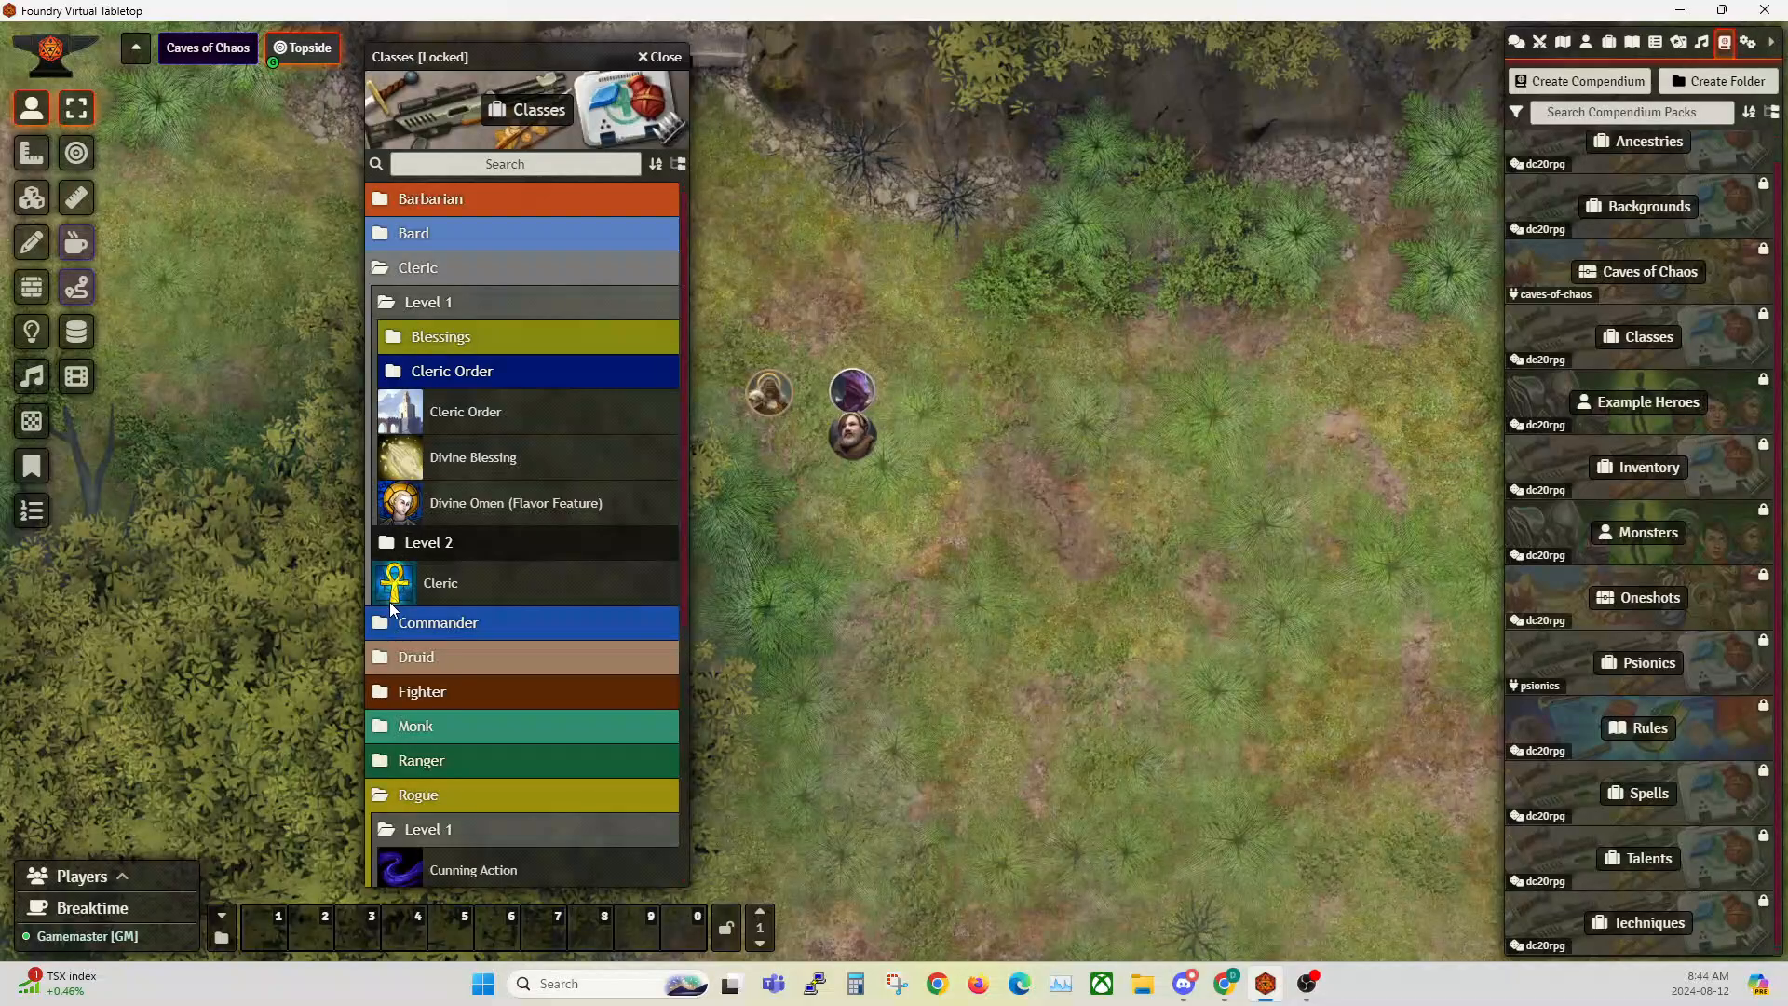
click(417, 299)
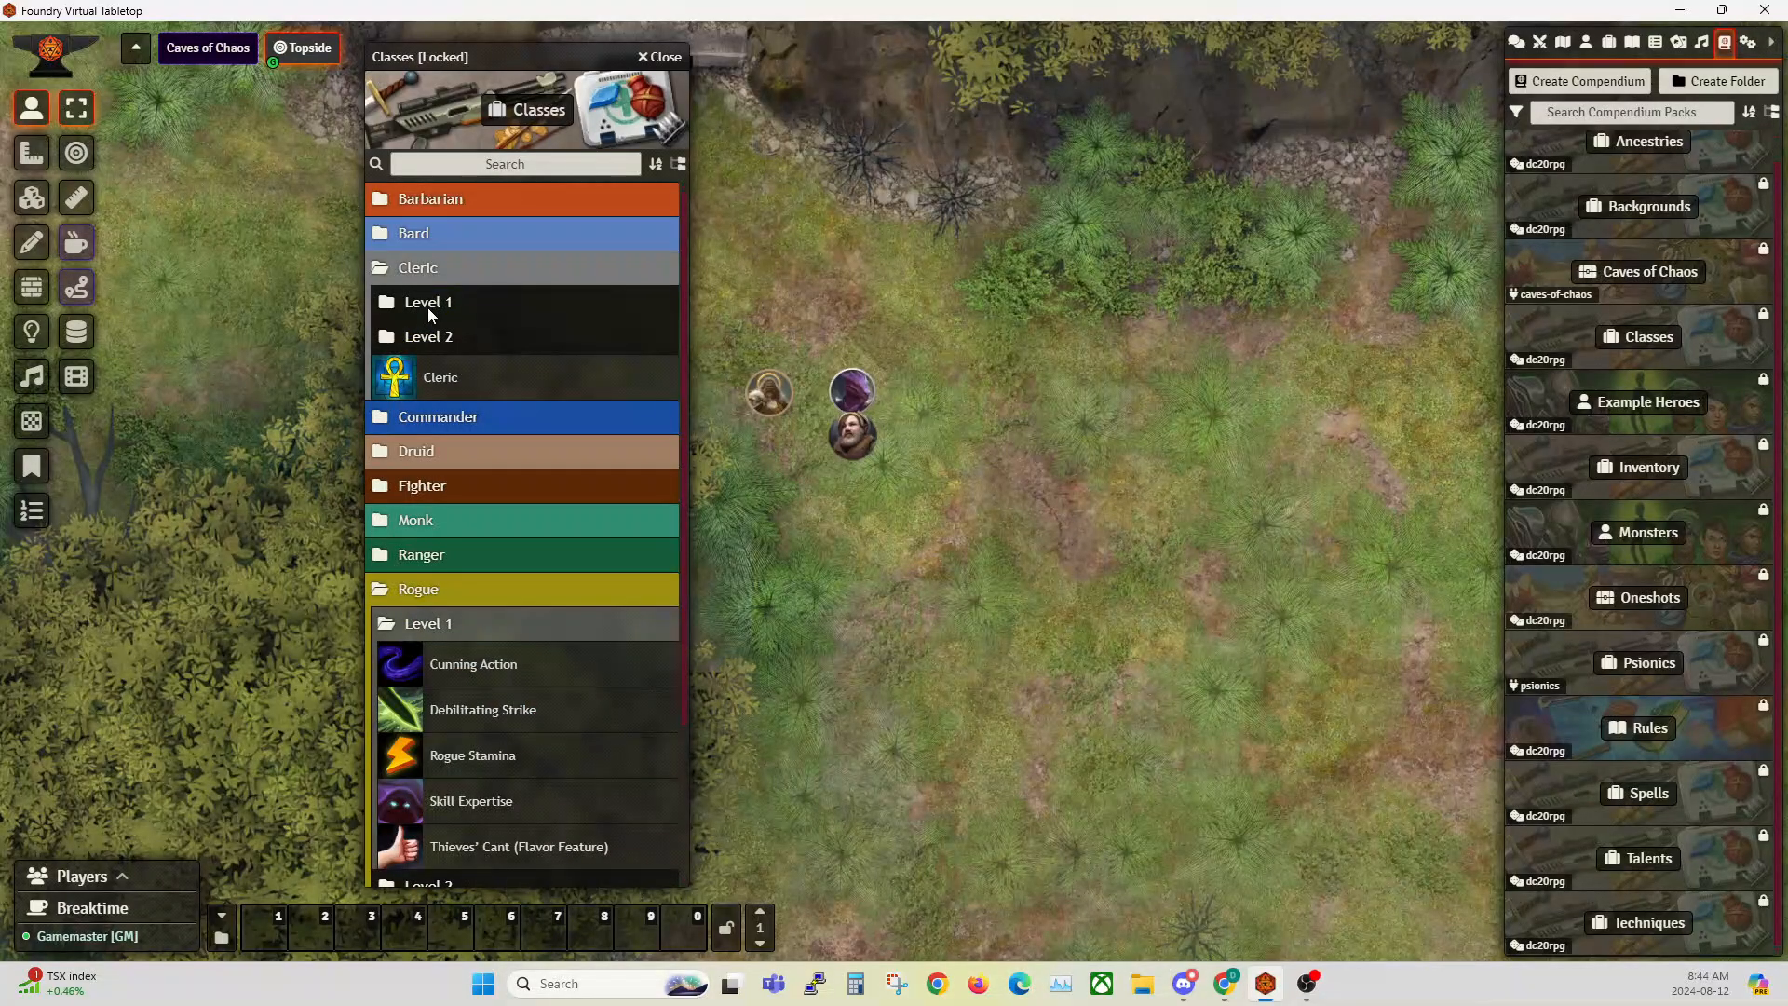
click(428, 307)
click(449, 340)
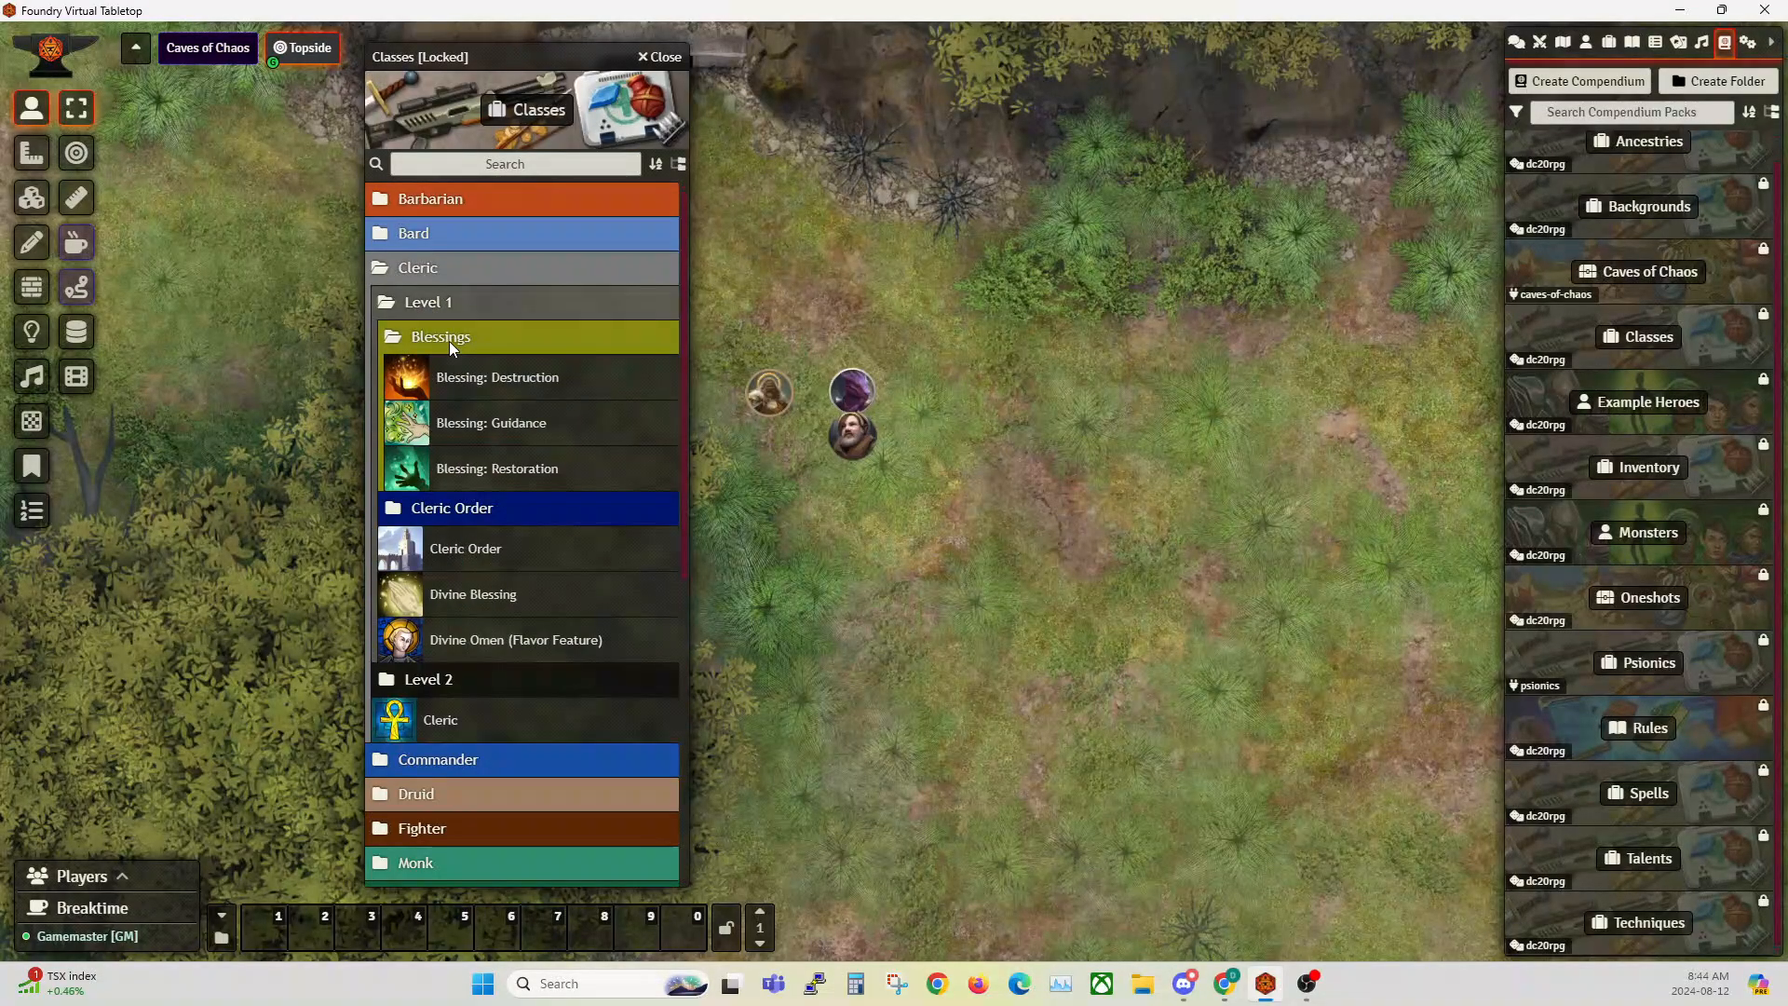
click(449, 341)
click(434, 374)
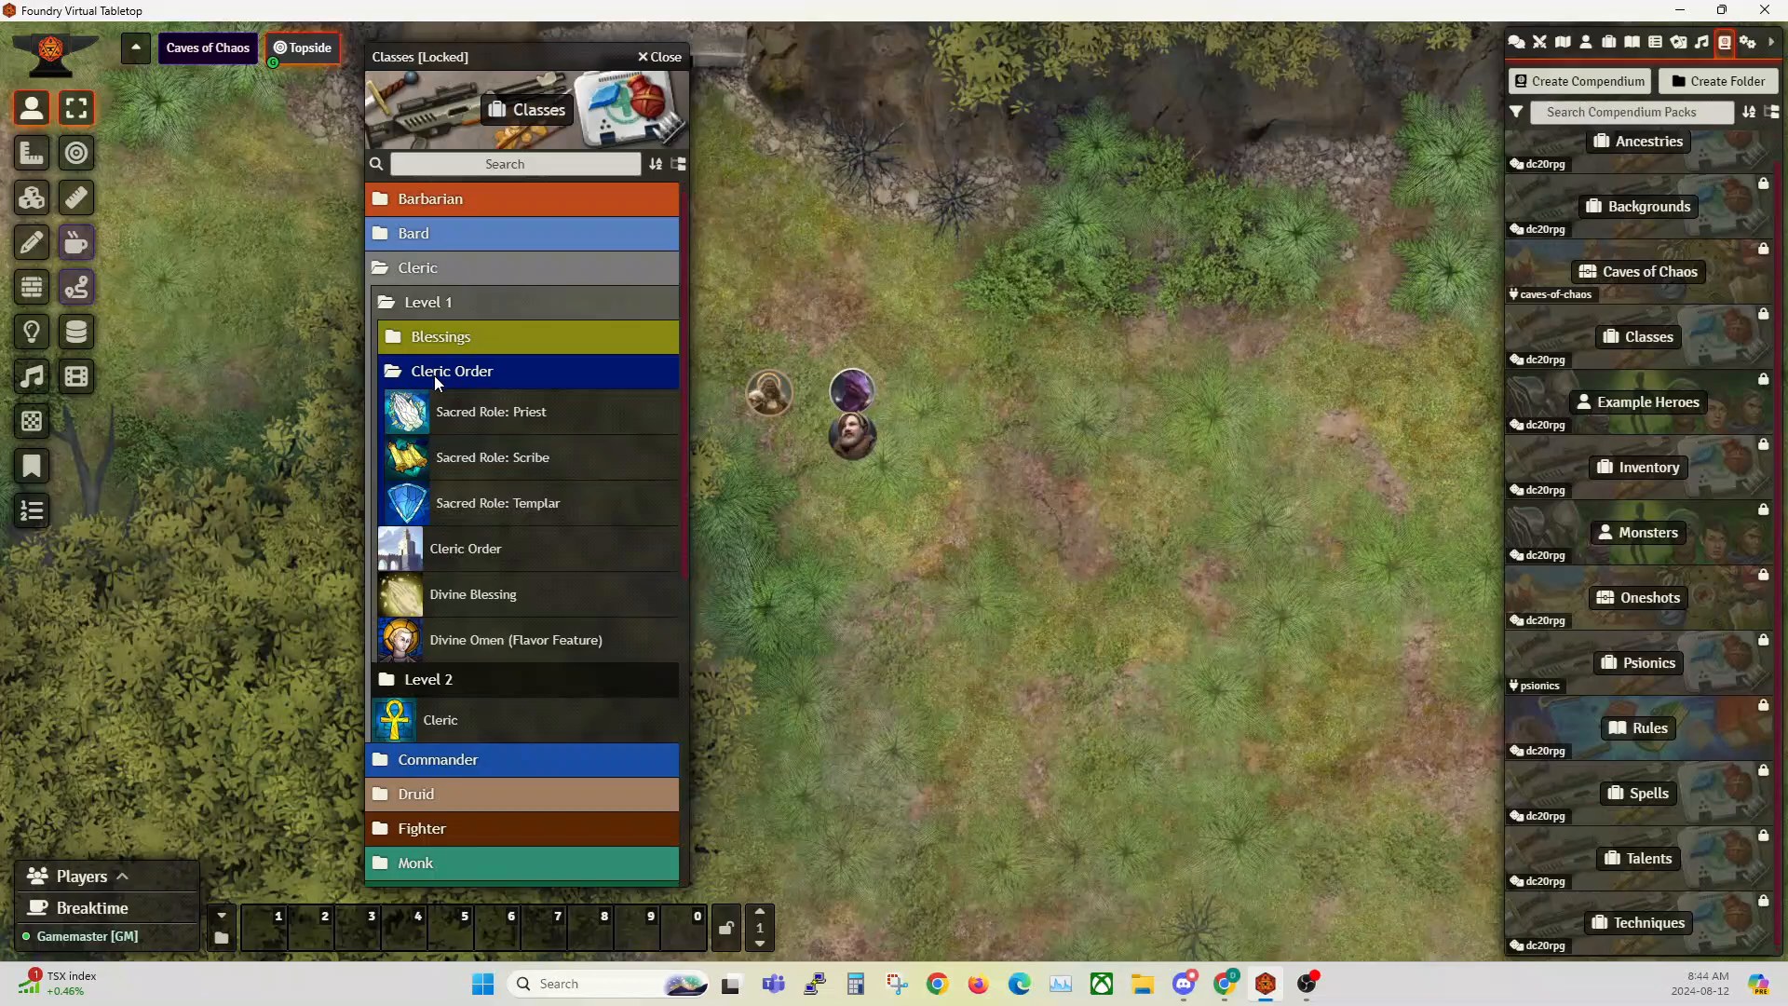
click(434, 374)
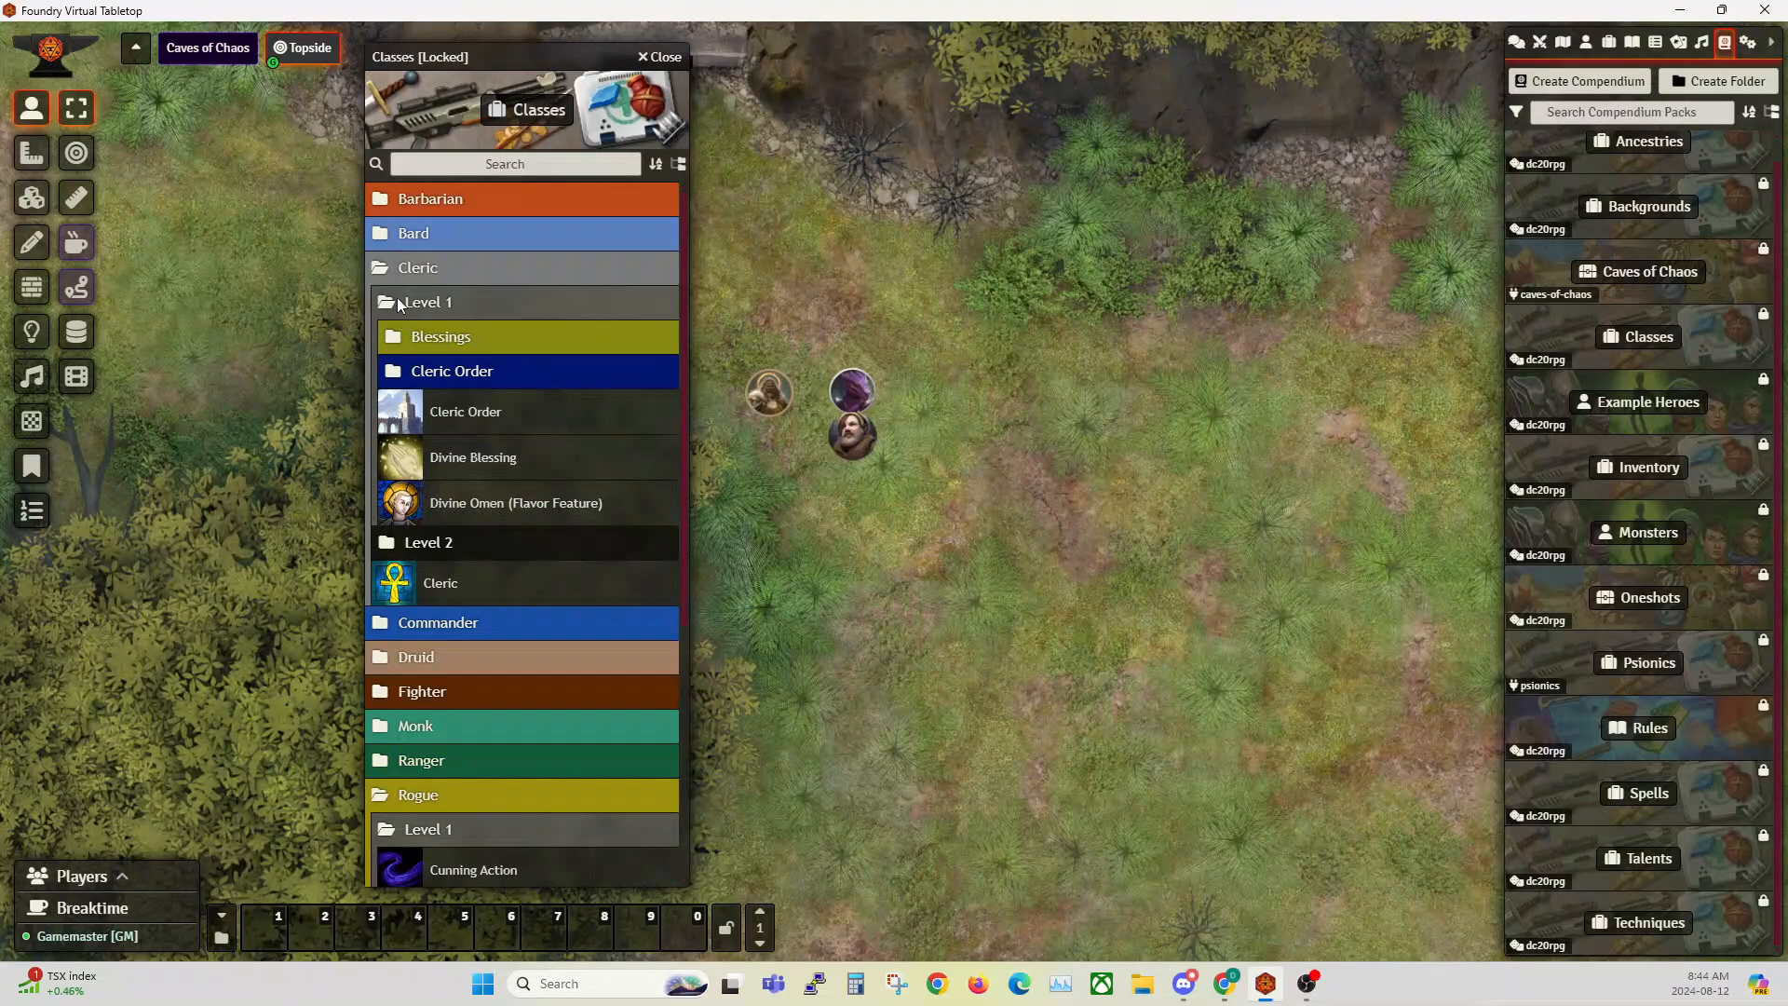
click(666, 56)
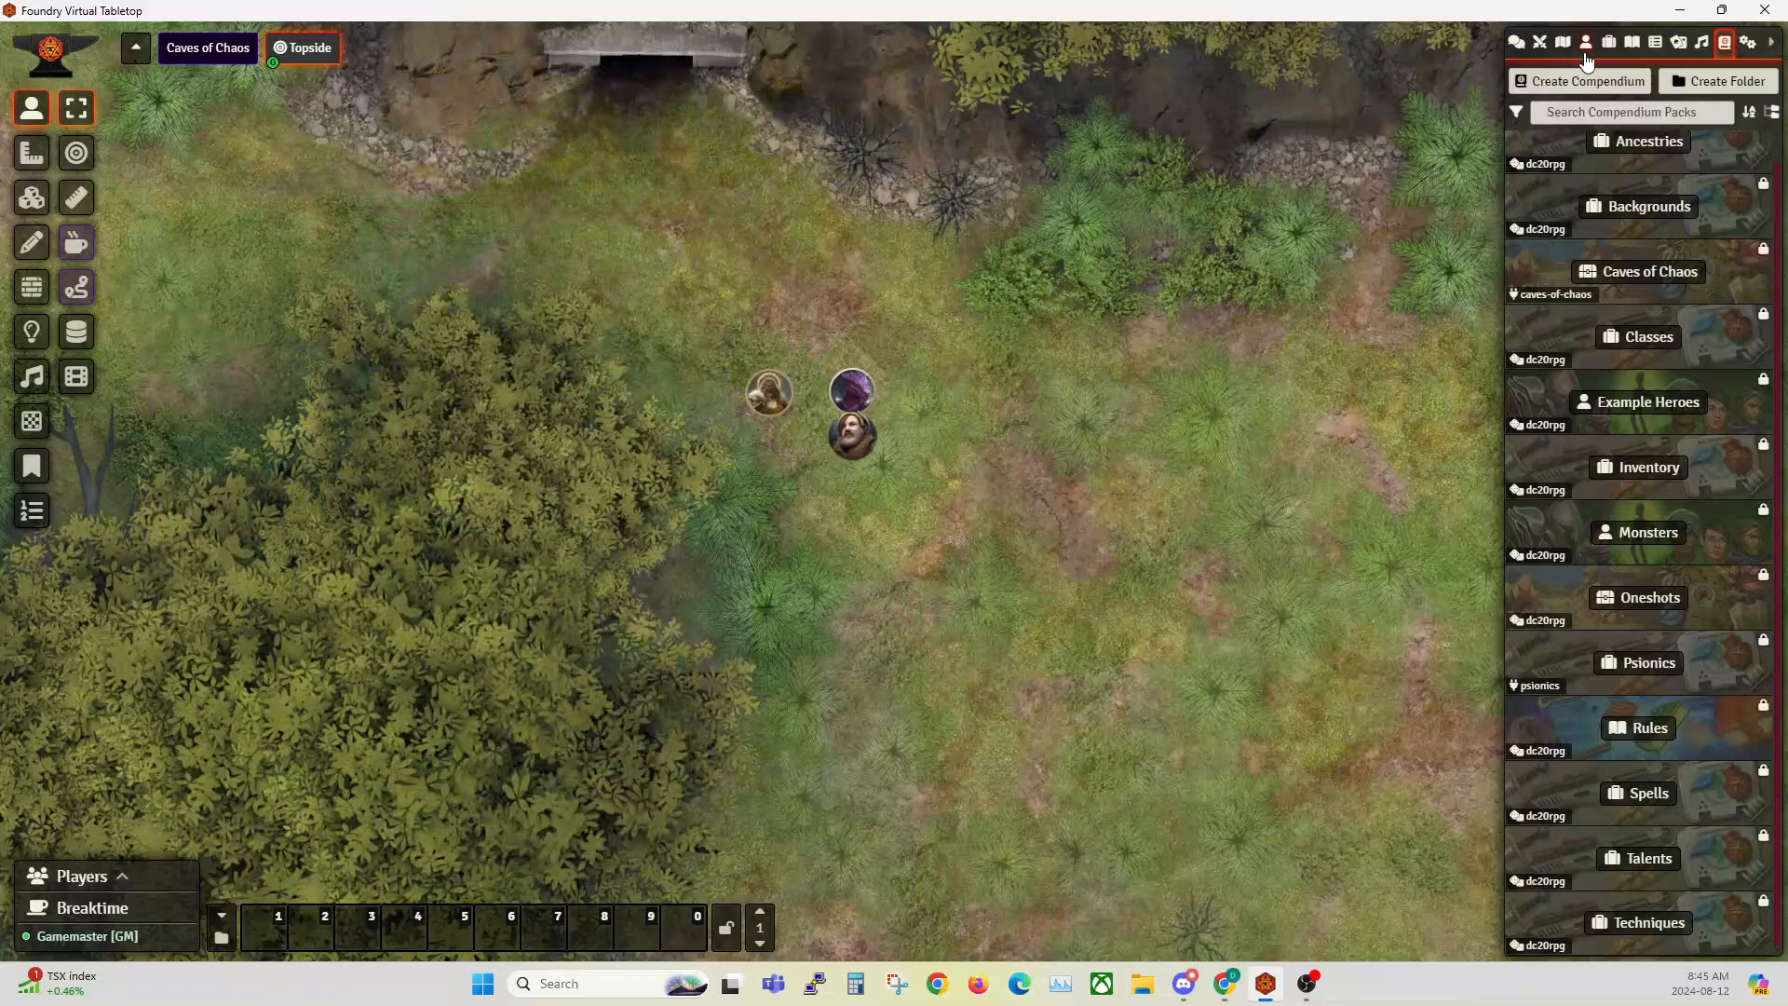
Step: Open the Psion class from the world items and move its sheet away from the centre of the map
click(1585, 43)
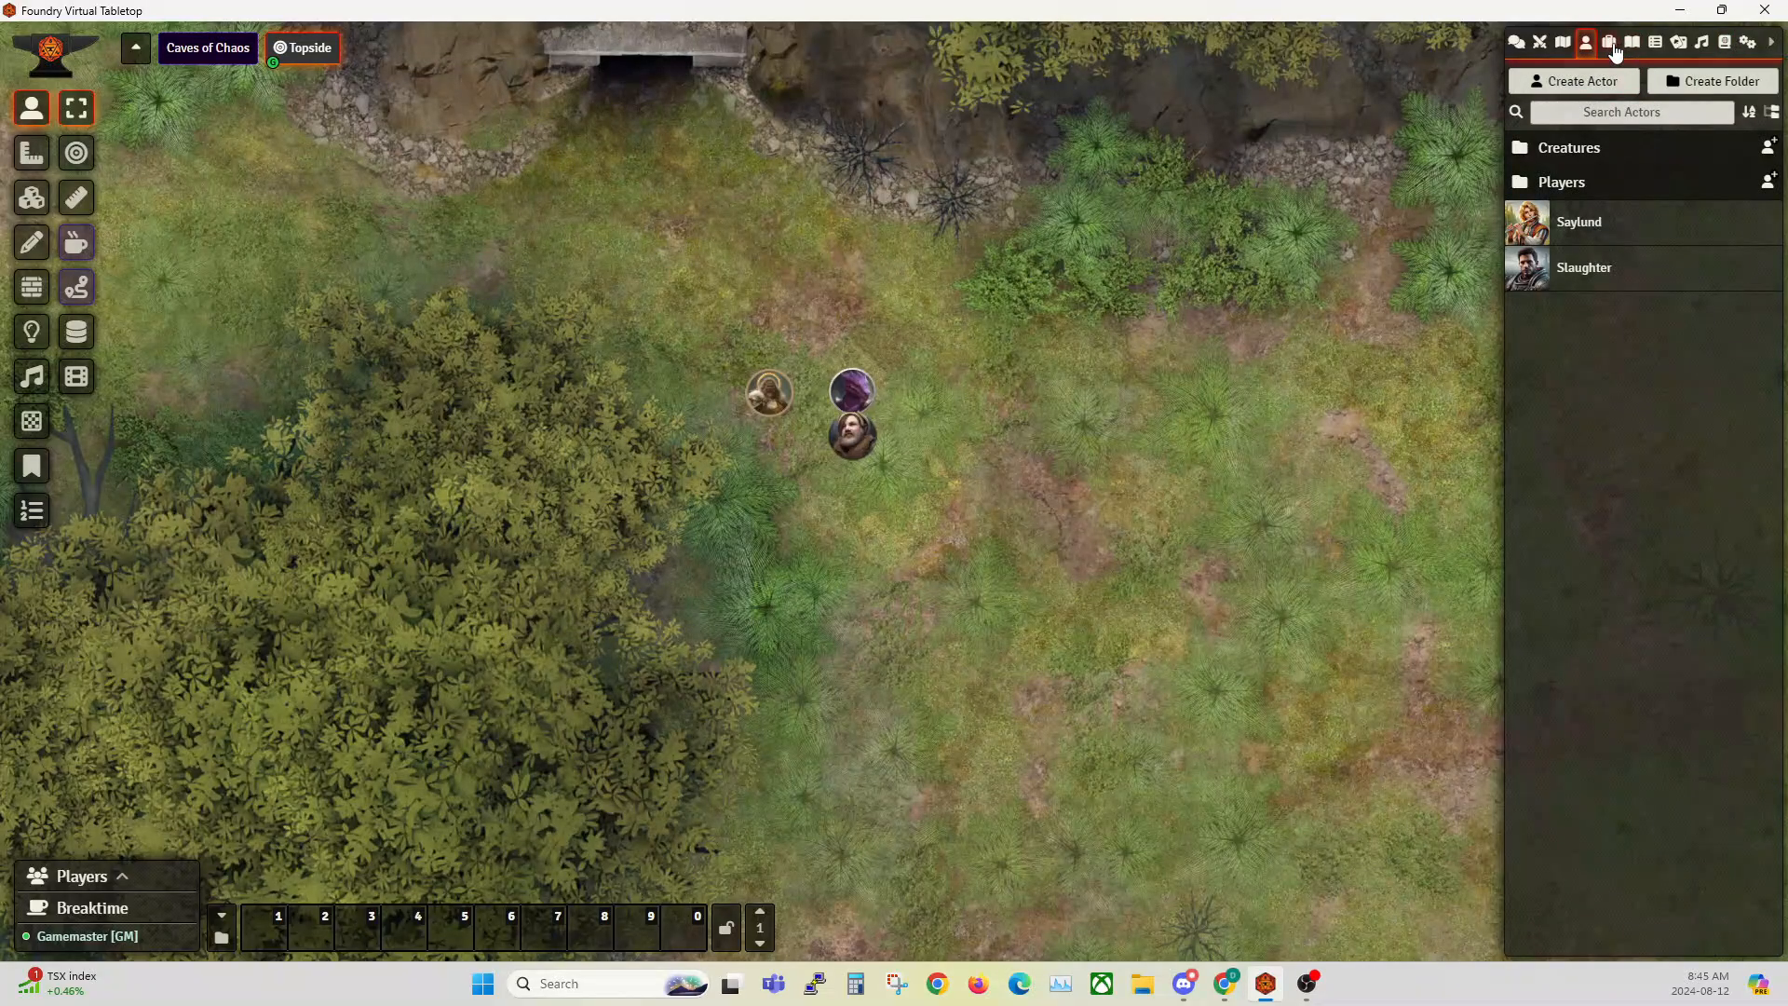
click(1610, 43)
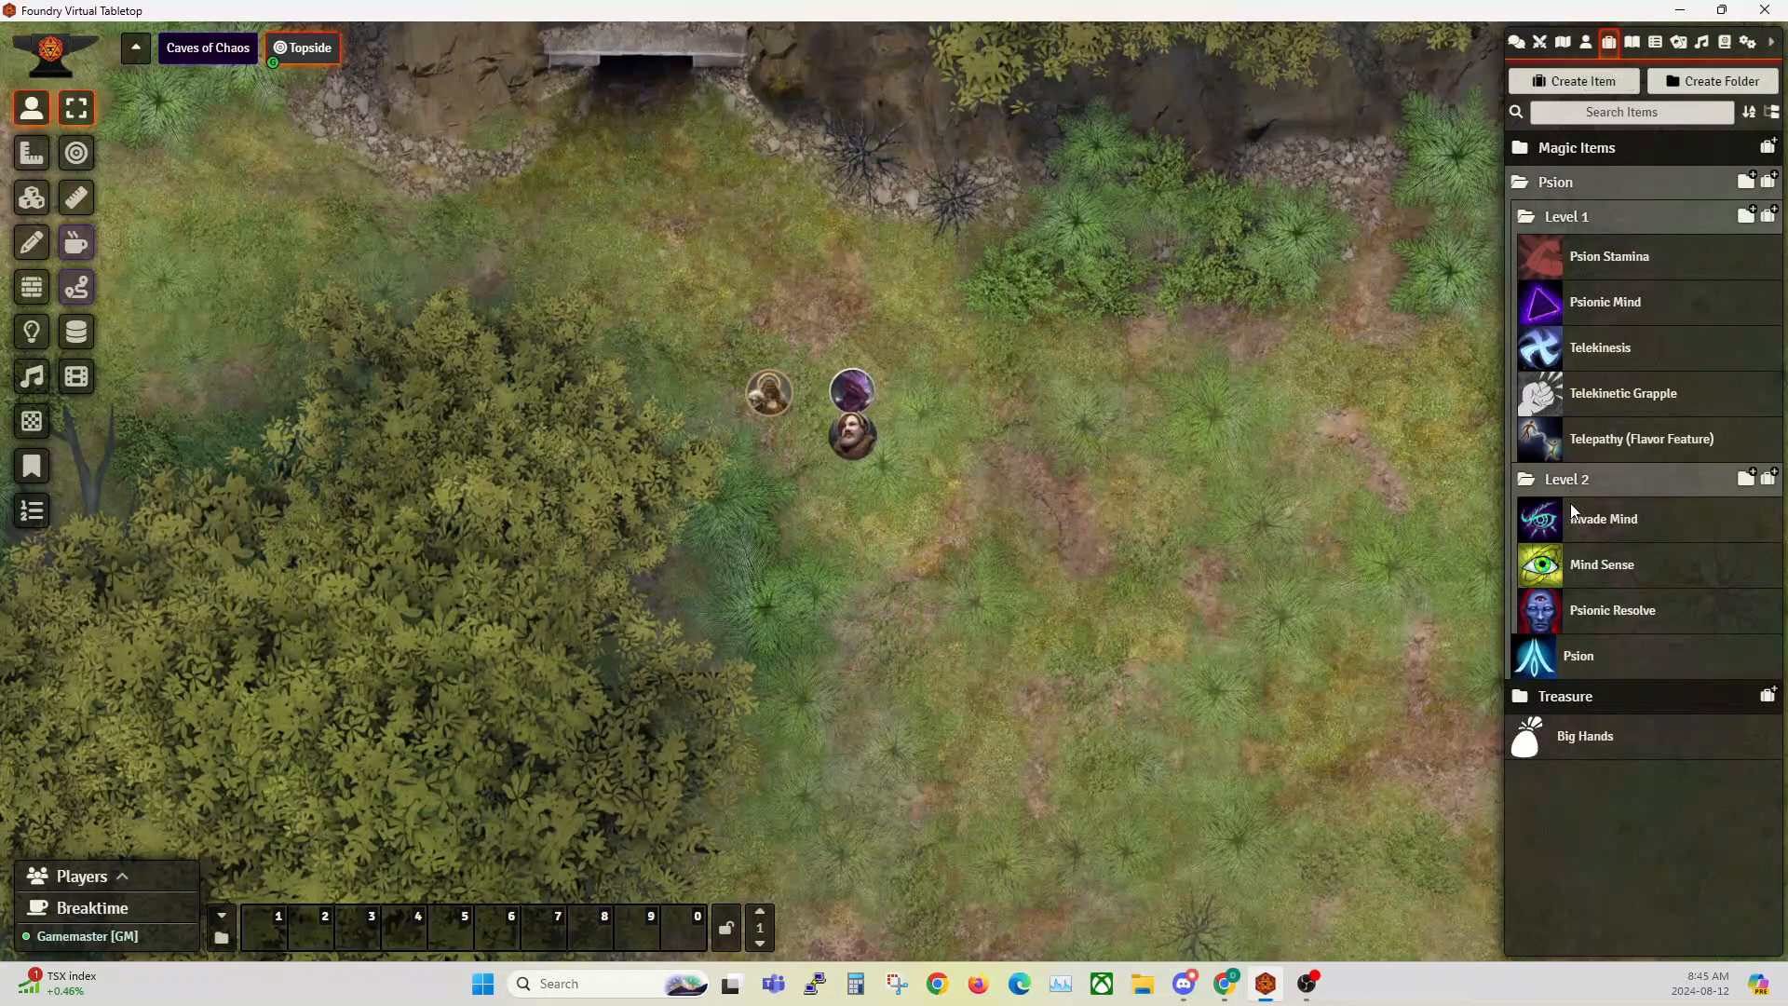
click(1577, 664)
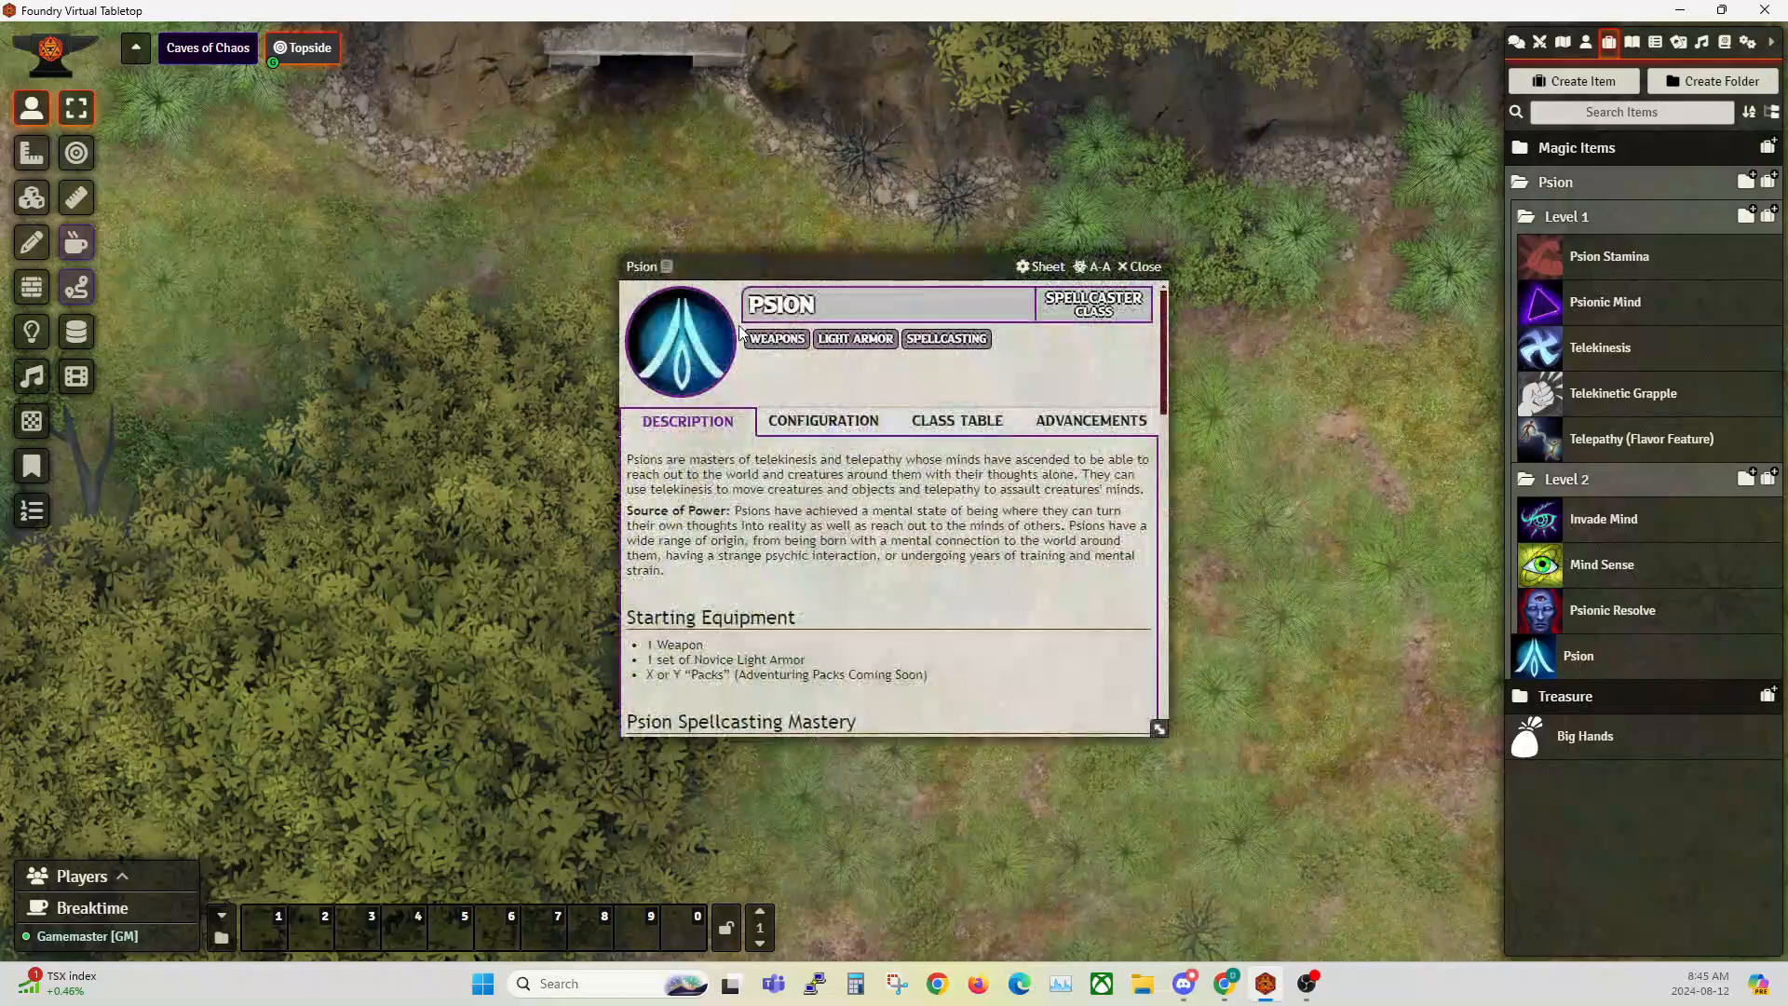
drag(816, 265, 512, 158)
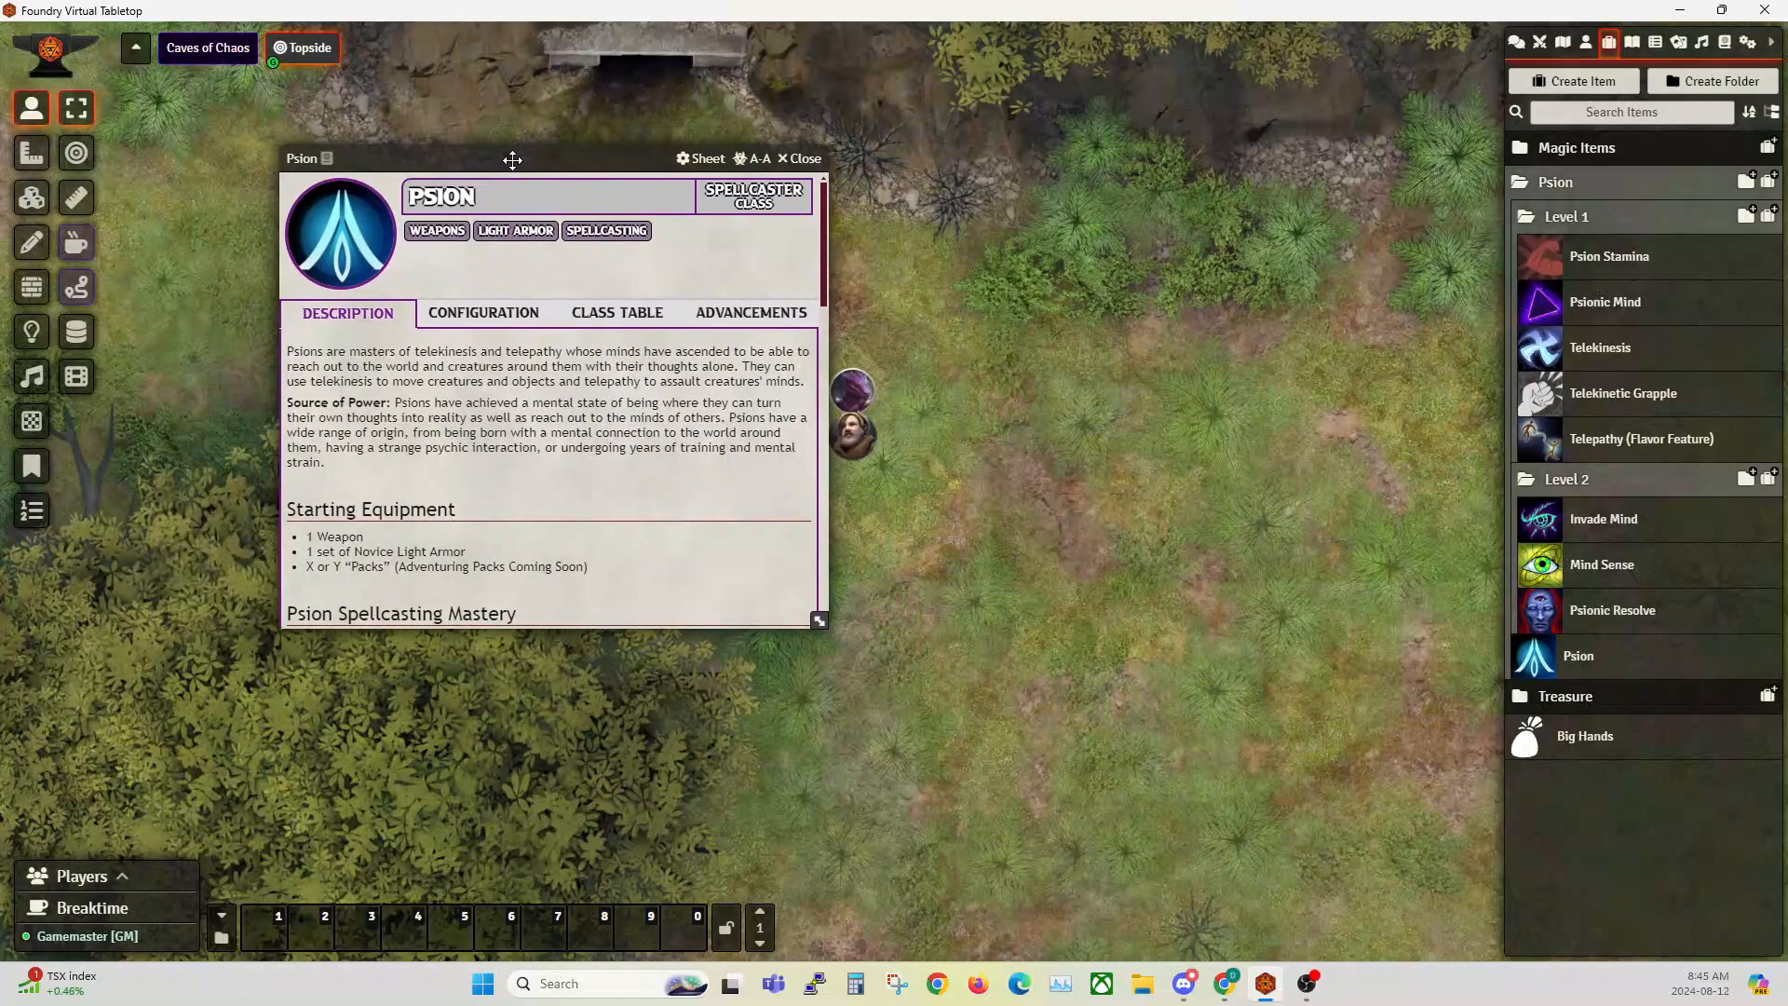
Step: Try adding the Martial class category in the Psion's configuration, then switch it back off
click(458, 320)
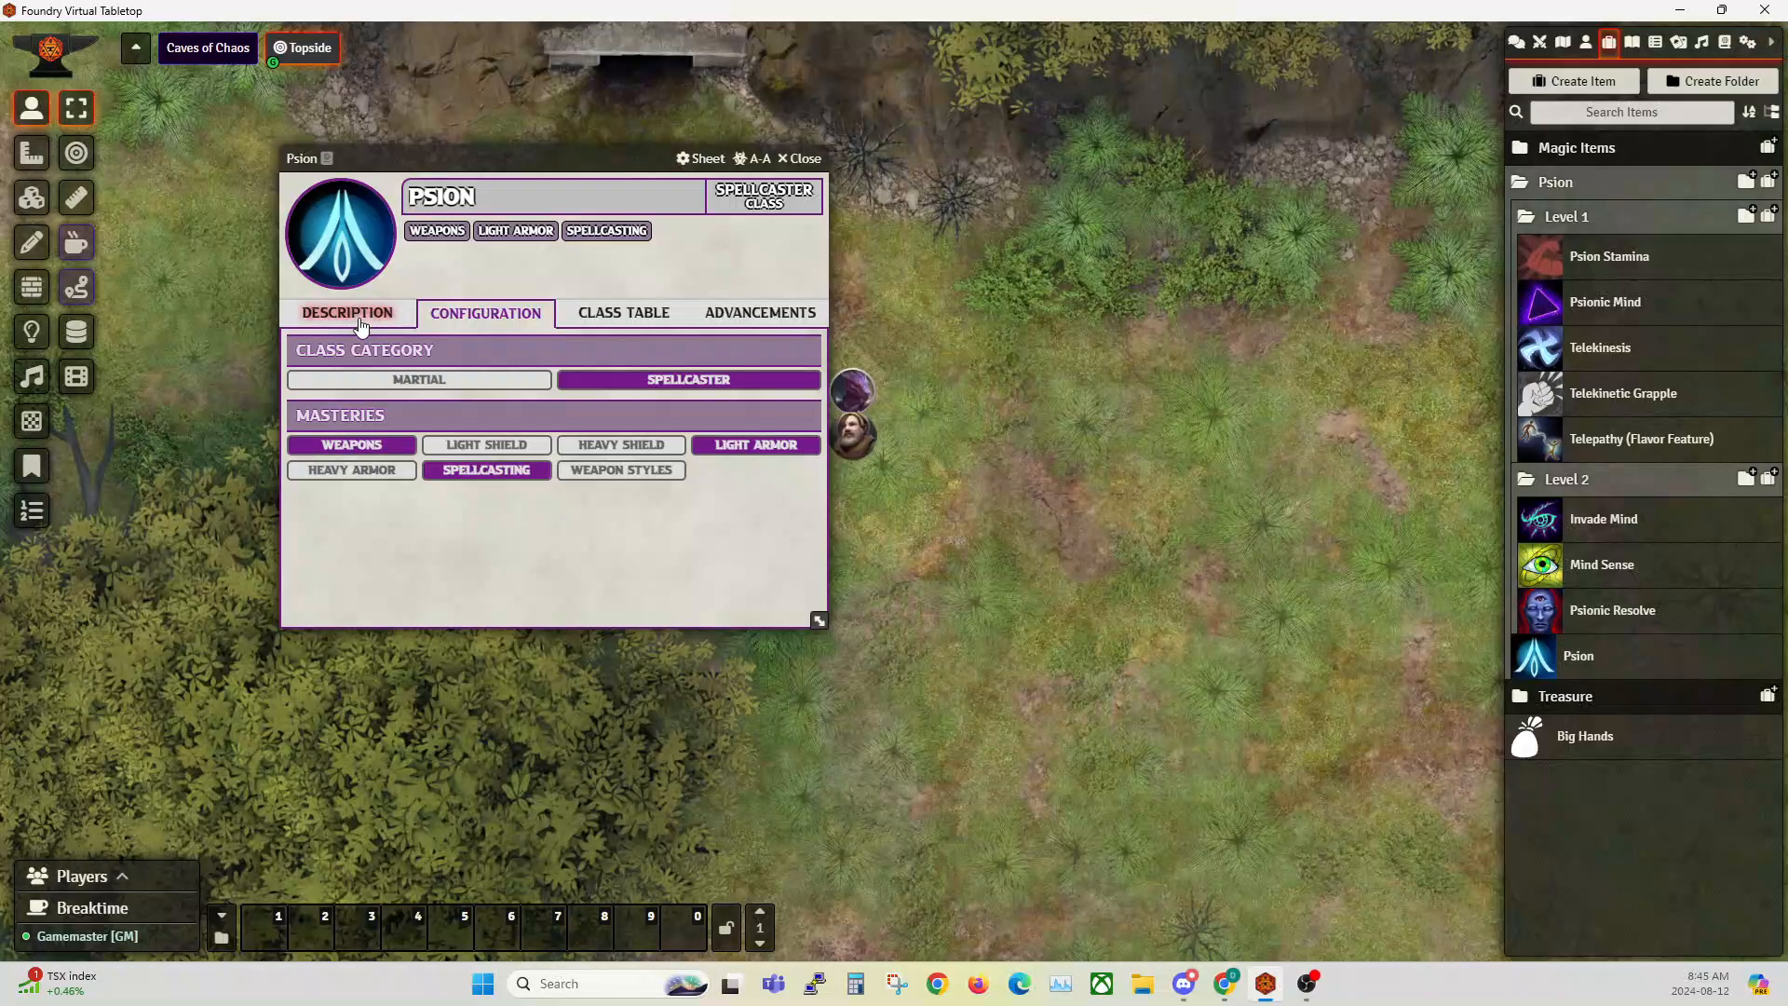
click(447, 382)
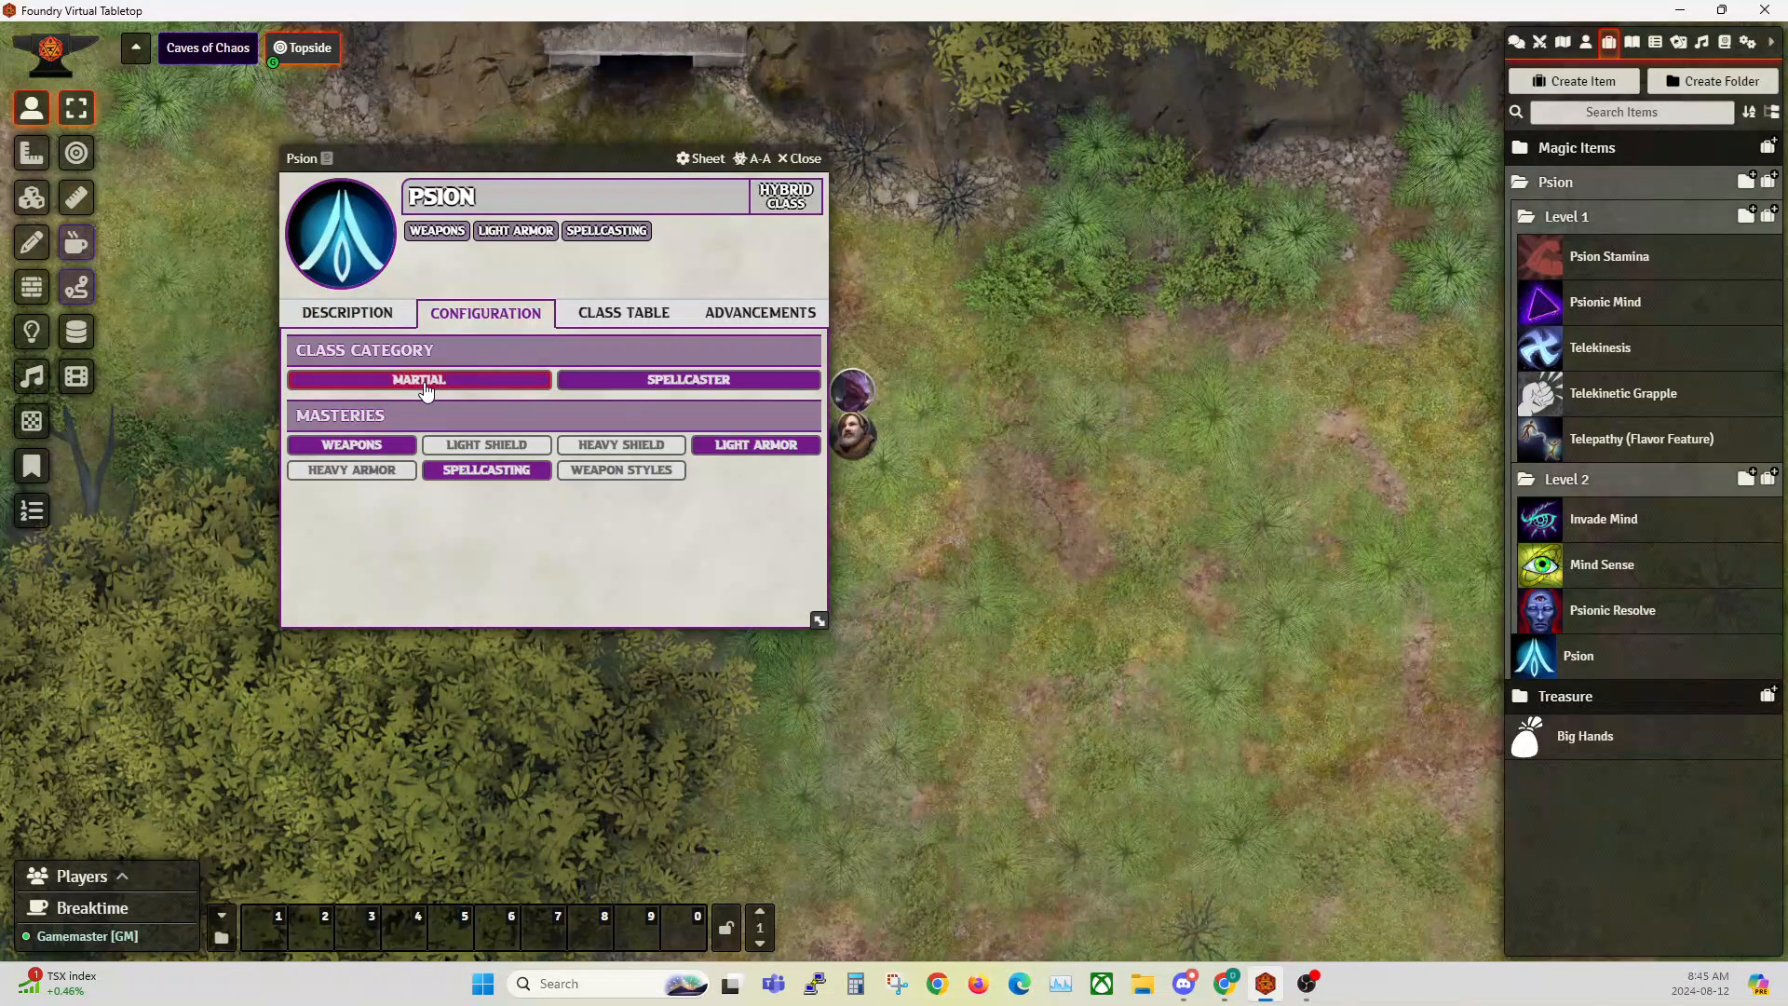
click(432, 384)
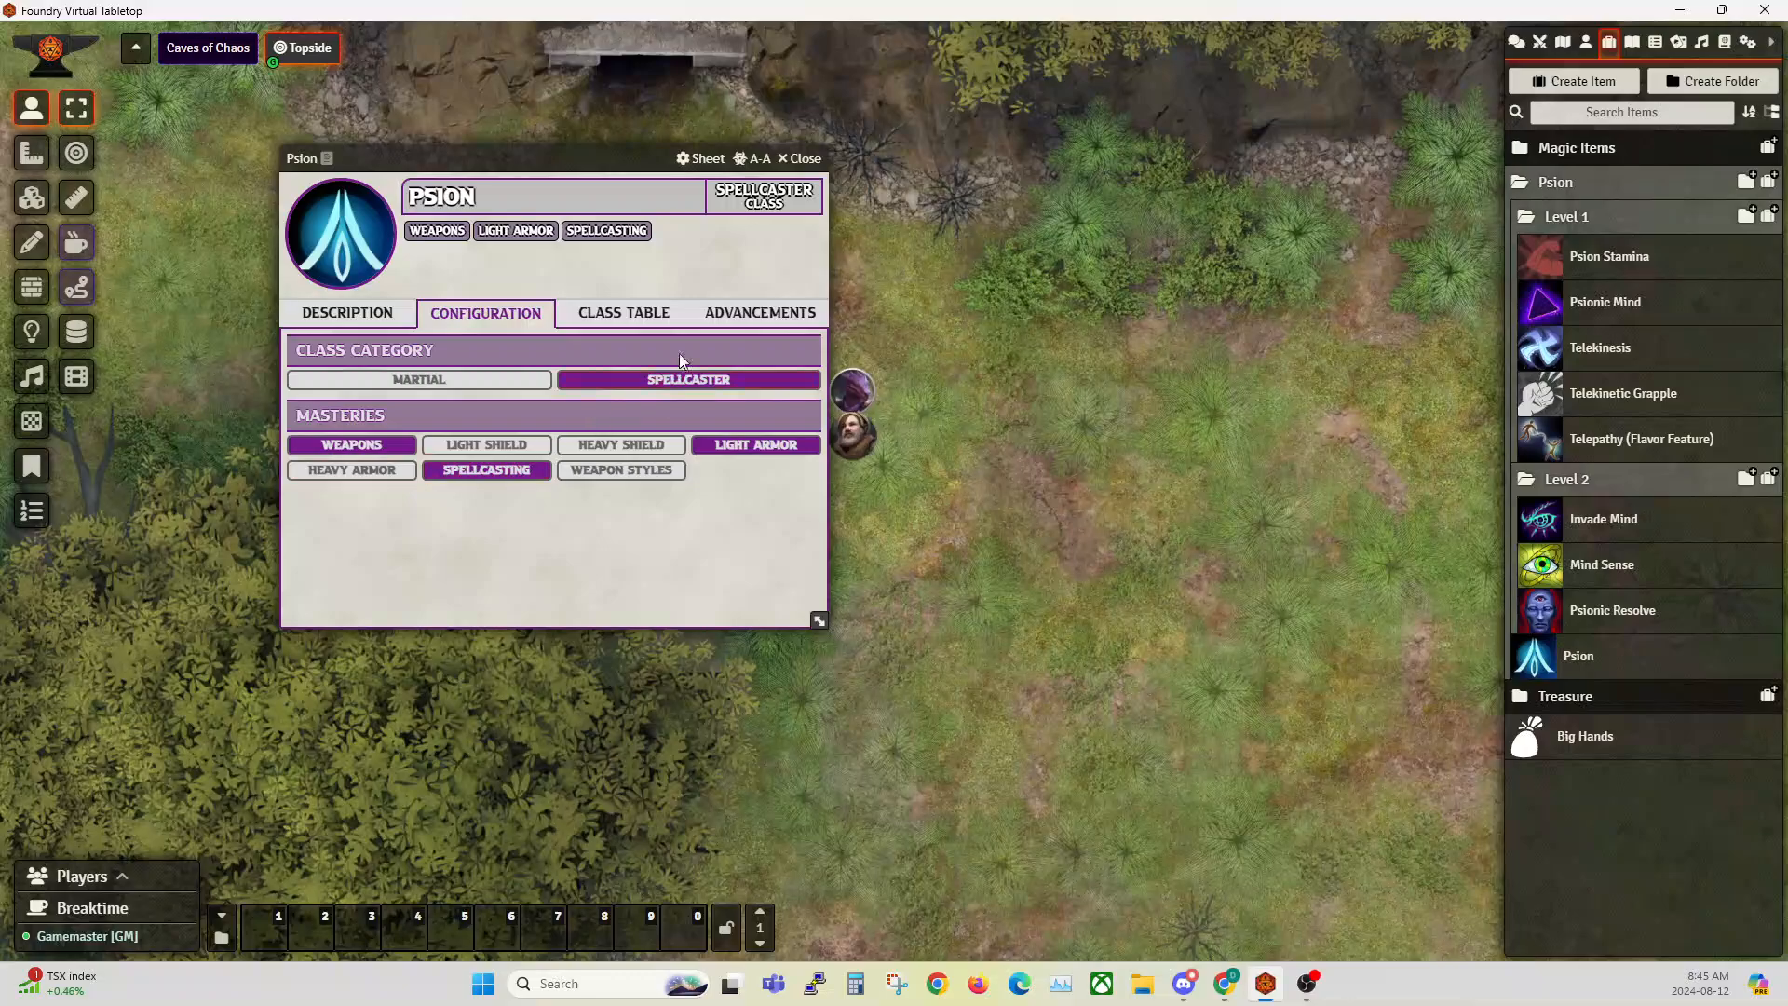
Step: Reopen the Classes compendium and place its window beside the Psion sheet
click(1724, 42)
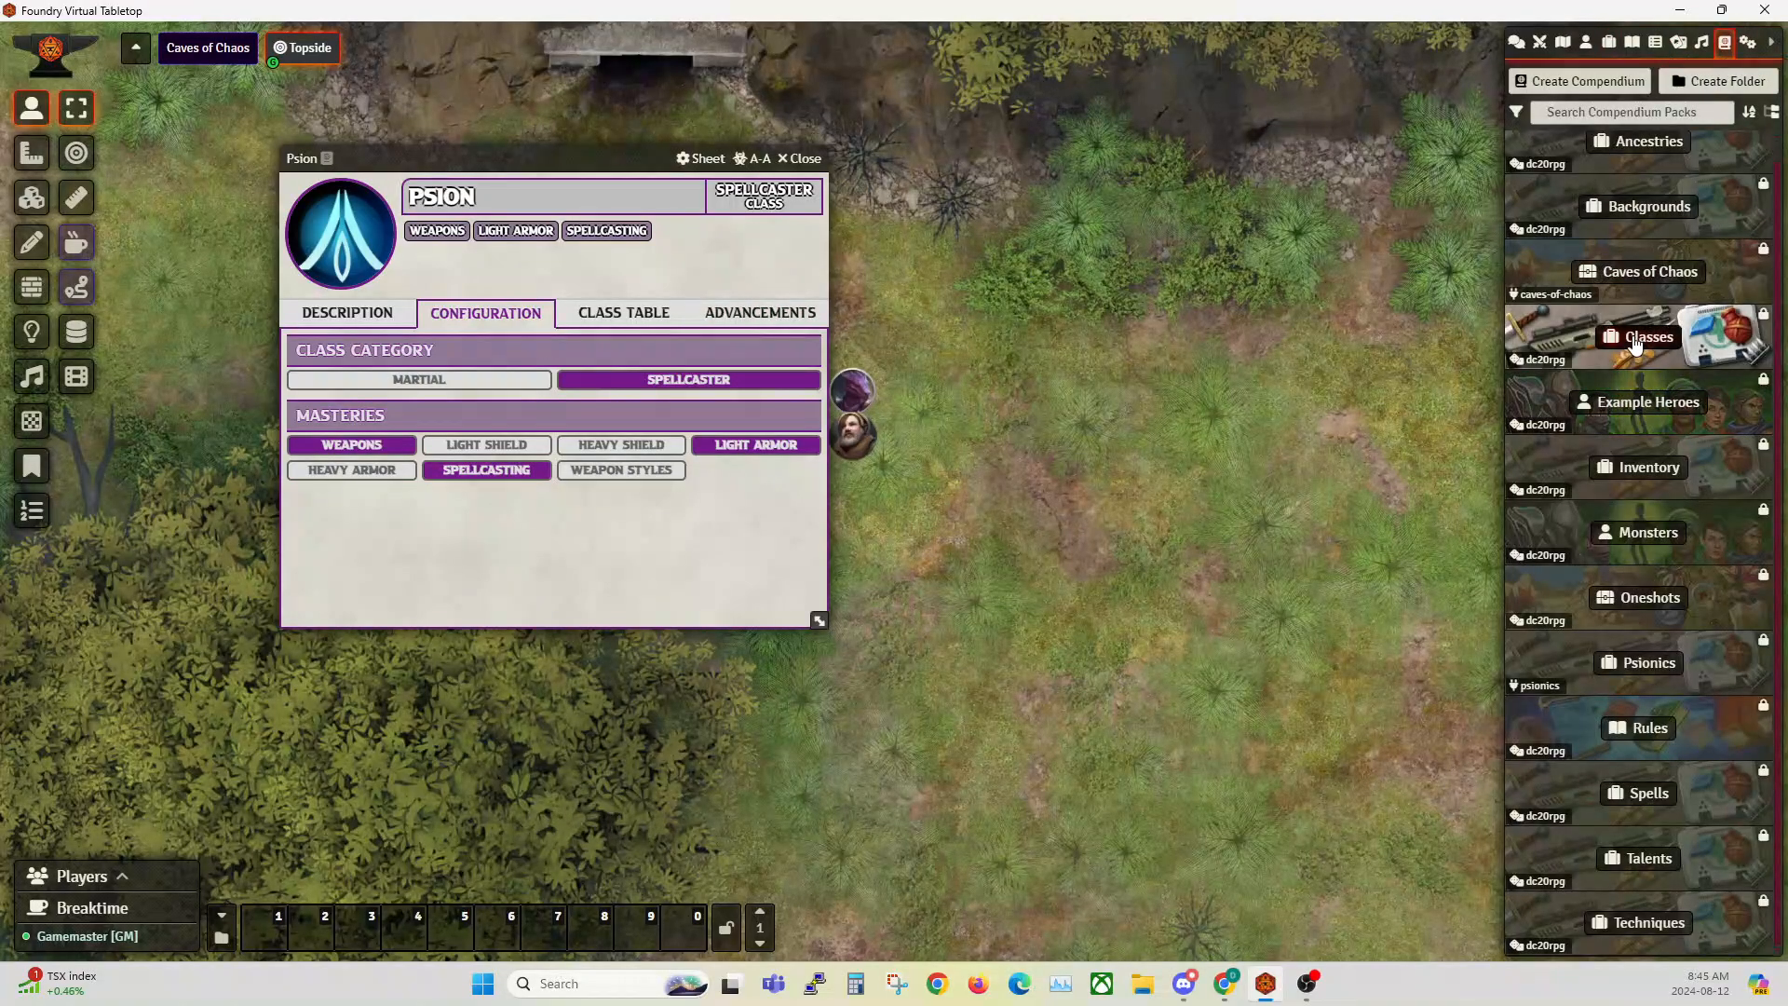
click(1637, 343)
drag(668, 57, 1264, 50)
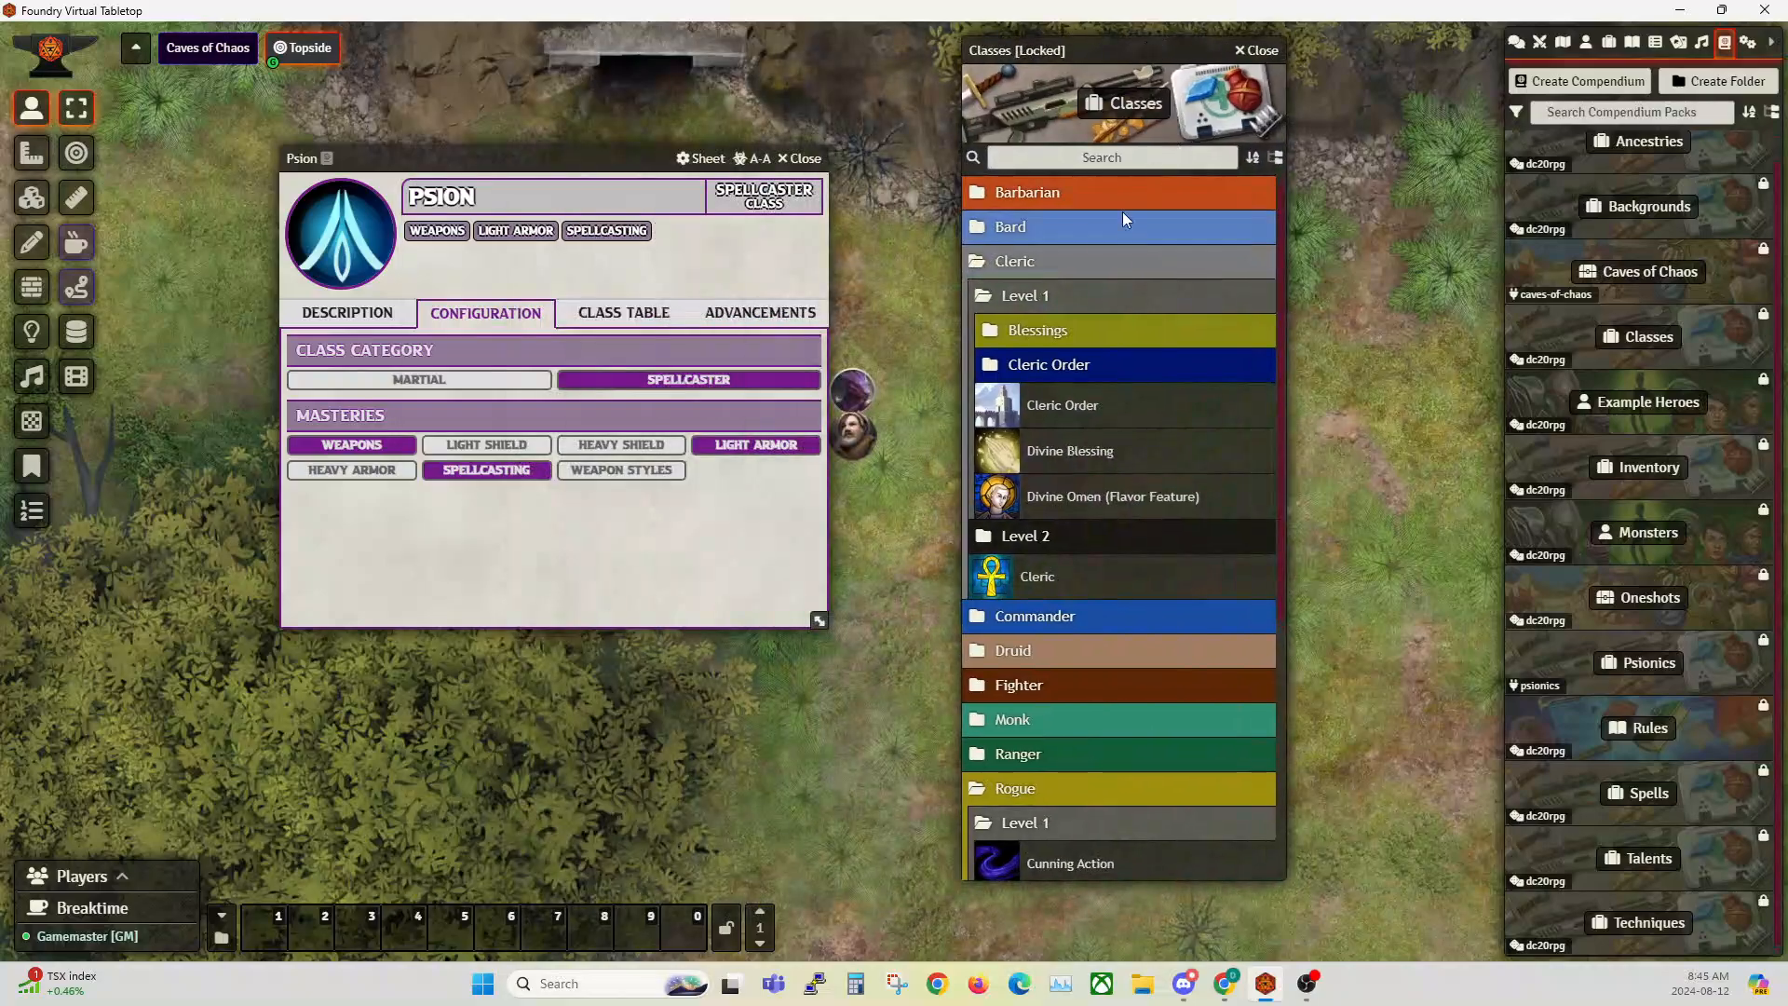
Step: Open the Bard class from the Bard folder, compare its class category and masteries with the Psion's, and close its sheet
click(1030, 262)
click(1025, 228)
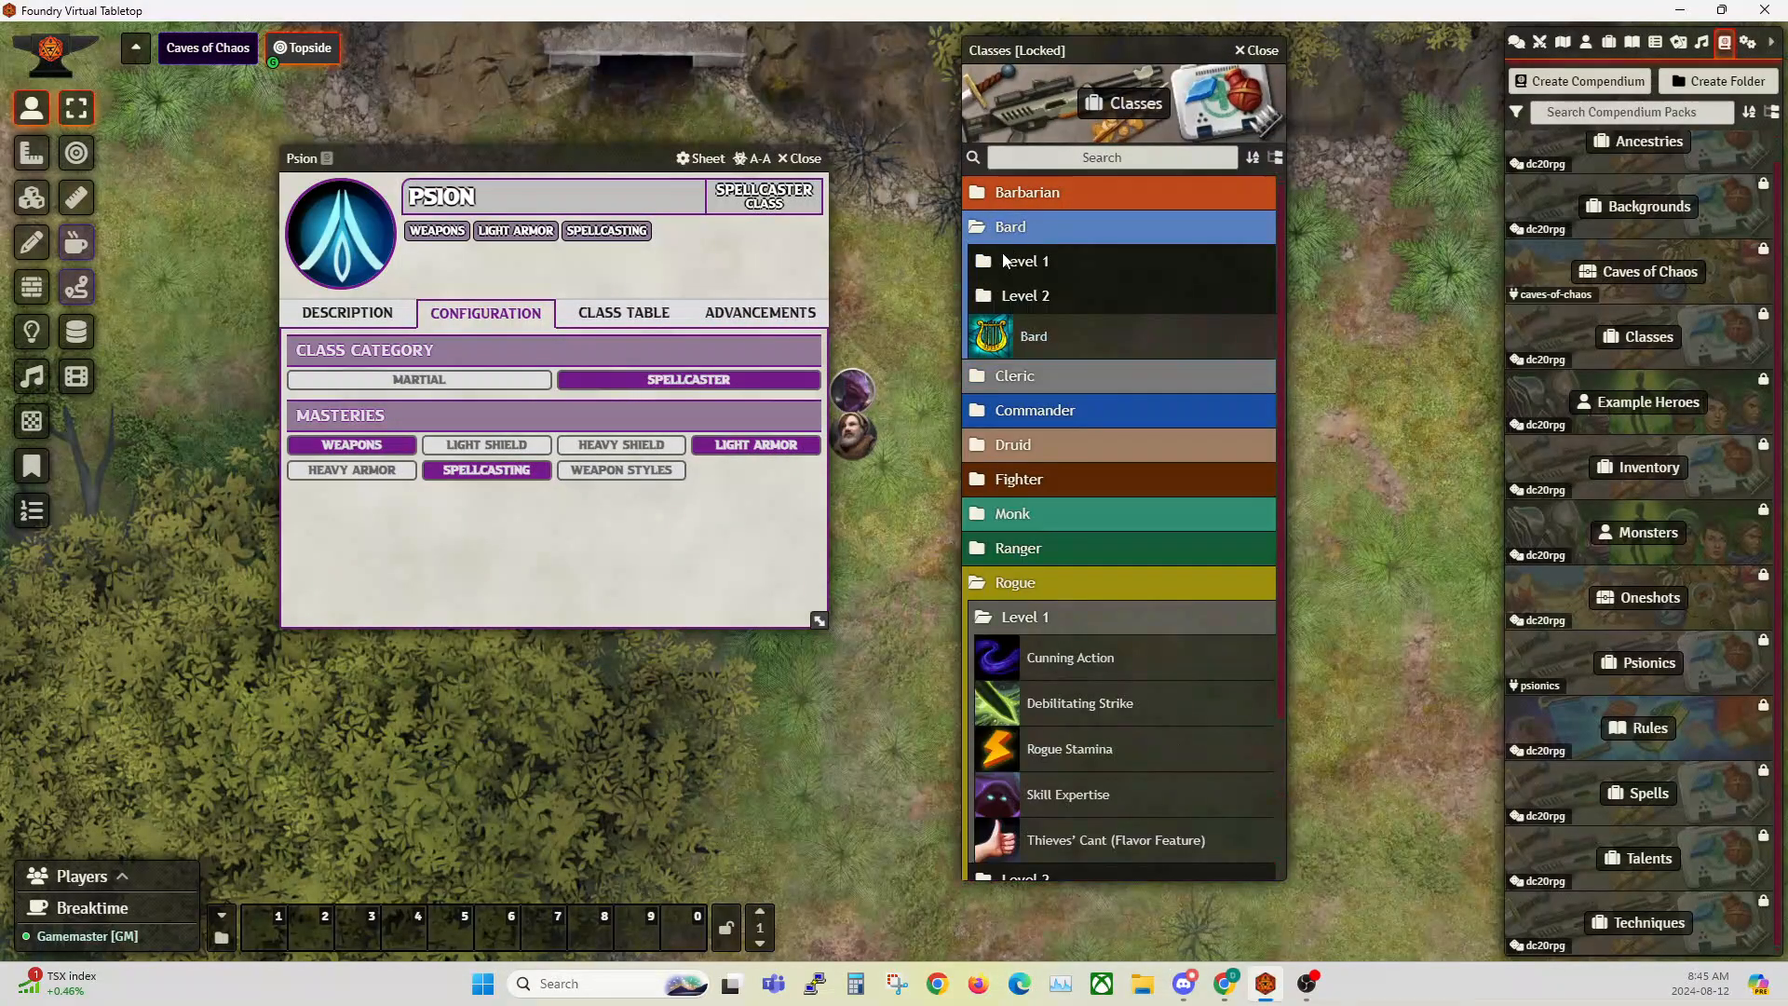
click(1025, 297)
click(1038, 338)
click(835, 425)
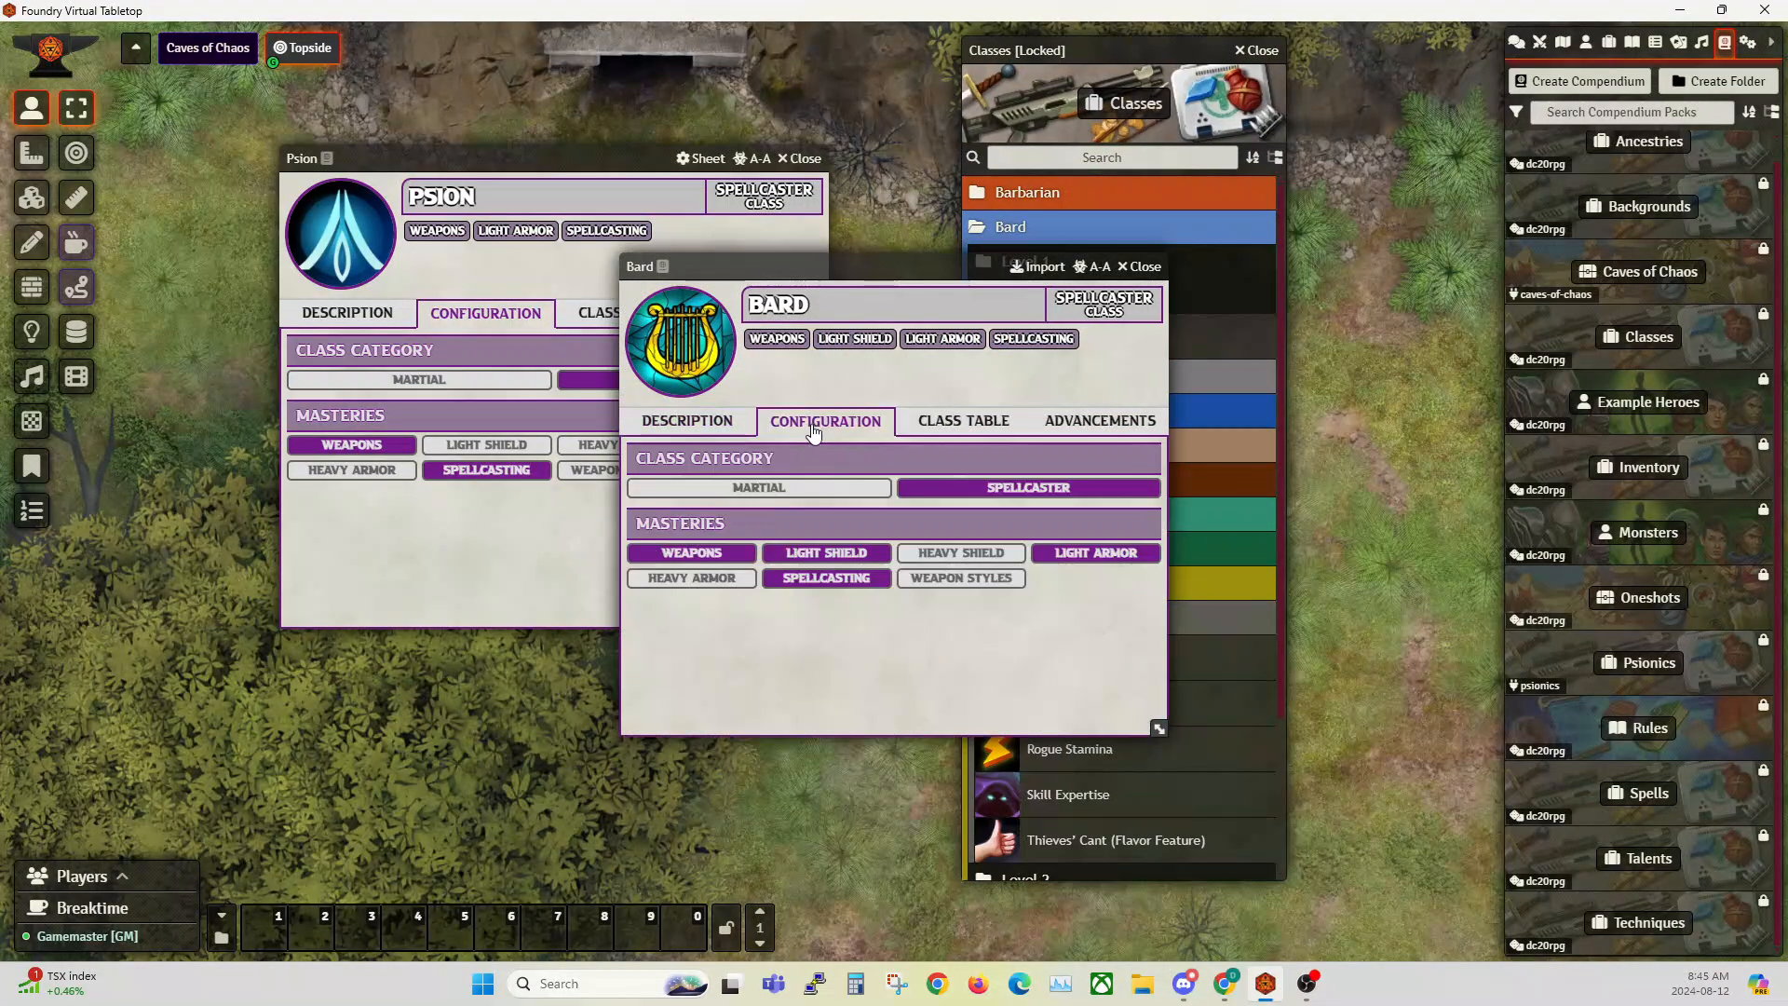
drag(868, 271, 1013, 261)
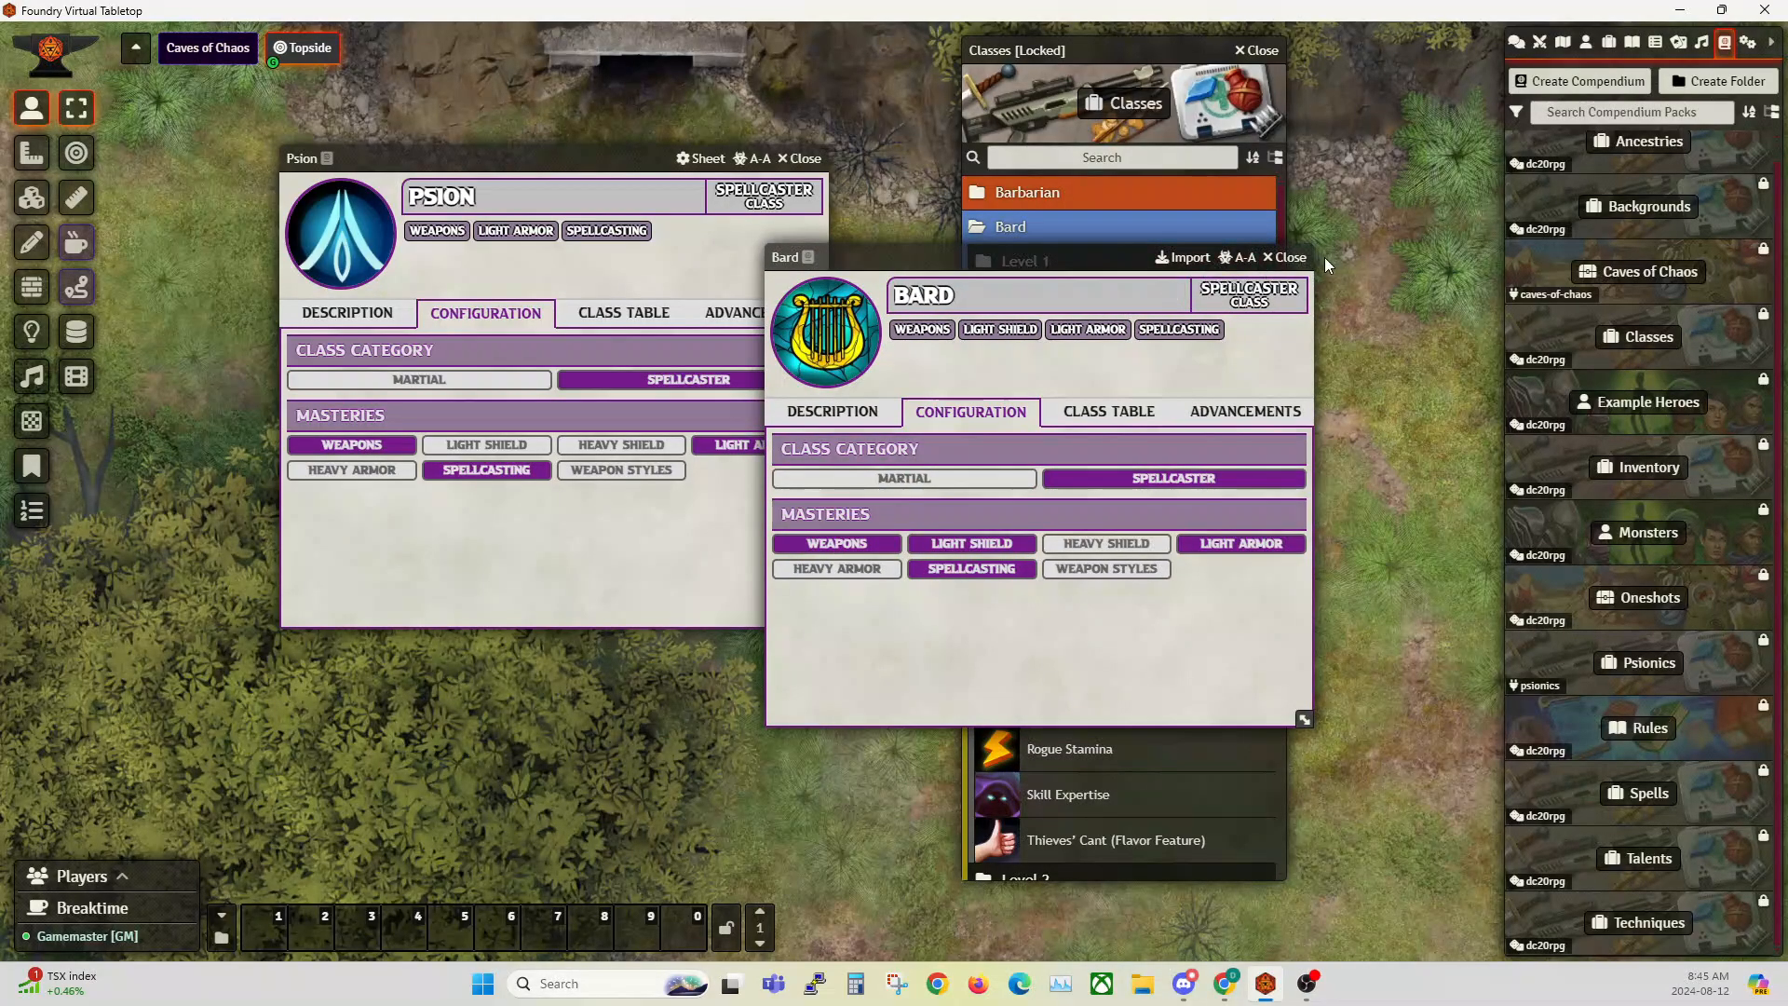
click(1289, 257)
Step: Collapse the Bard and Rogue folders, review the Spellblade's class category and masteries beside the Psion's, and close the Spellblade sheet
click(1025, 230)
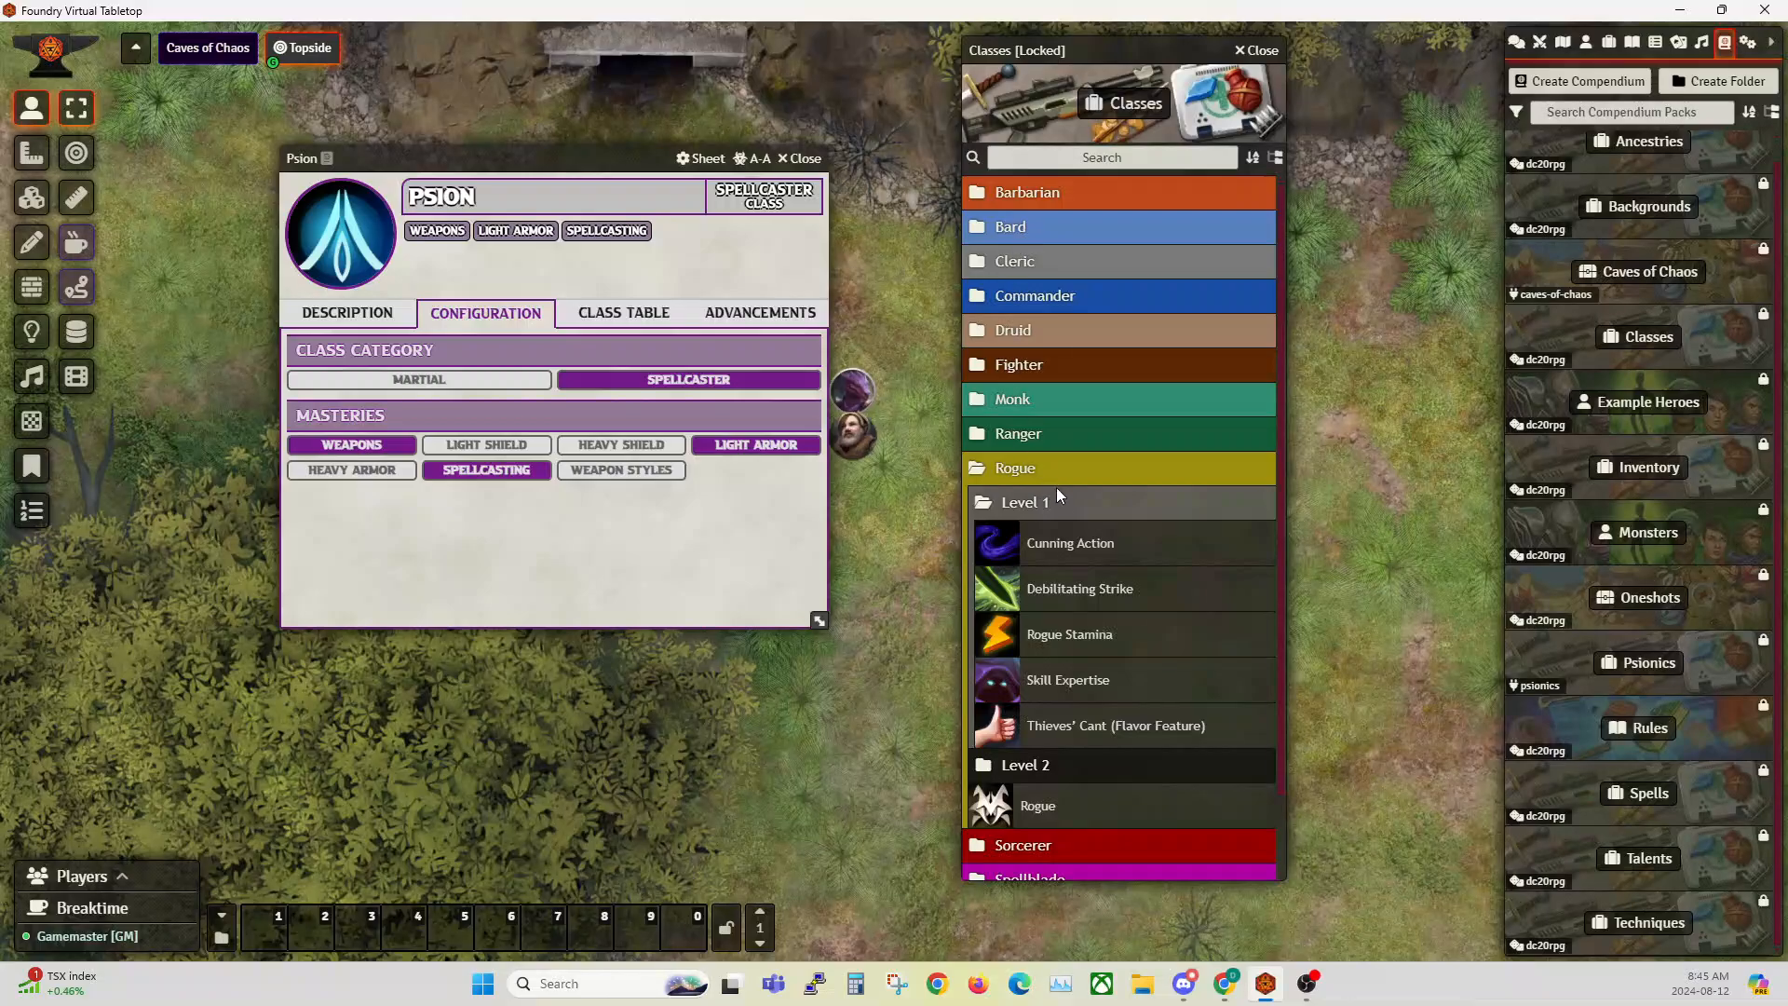
click(1020, 471)
click(1042, 539)
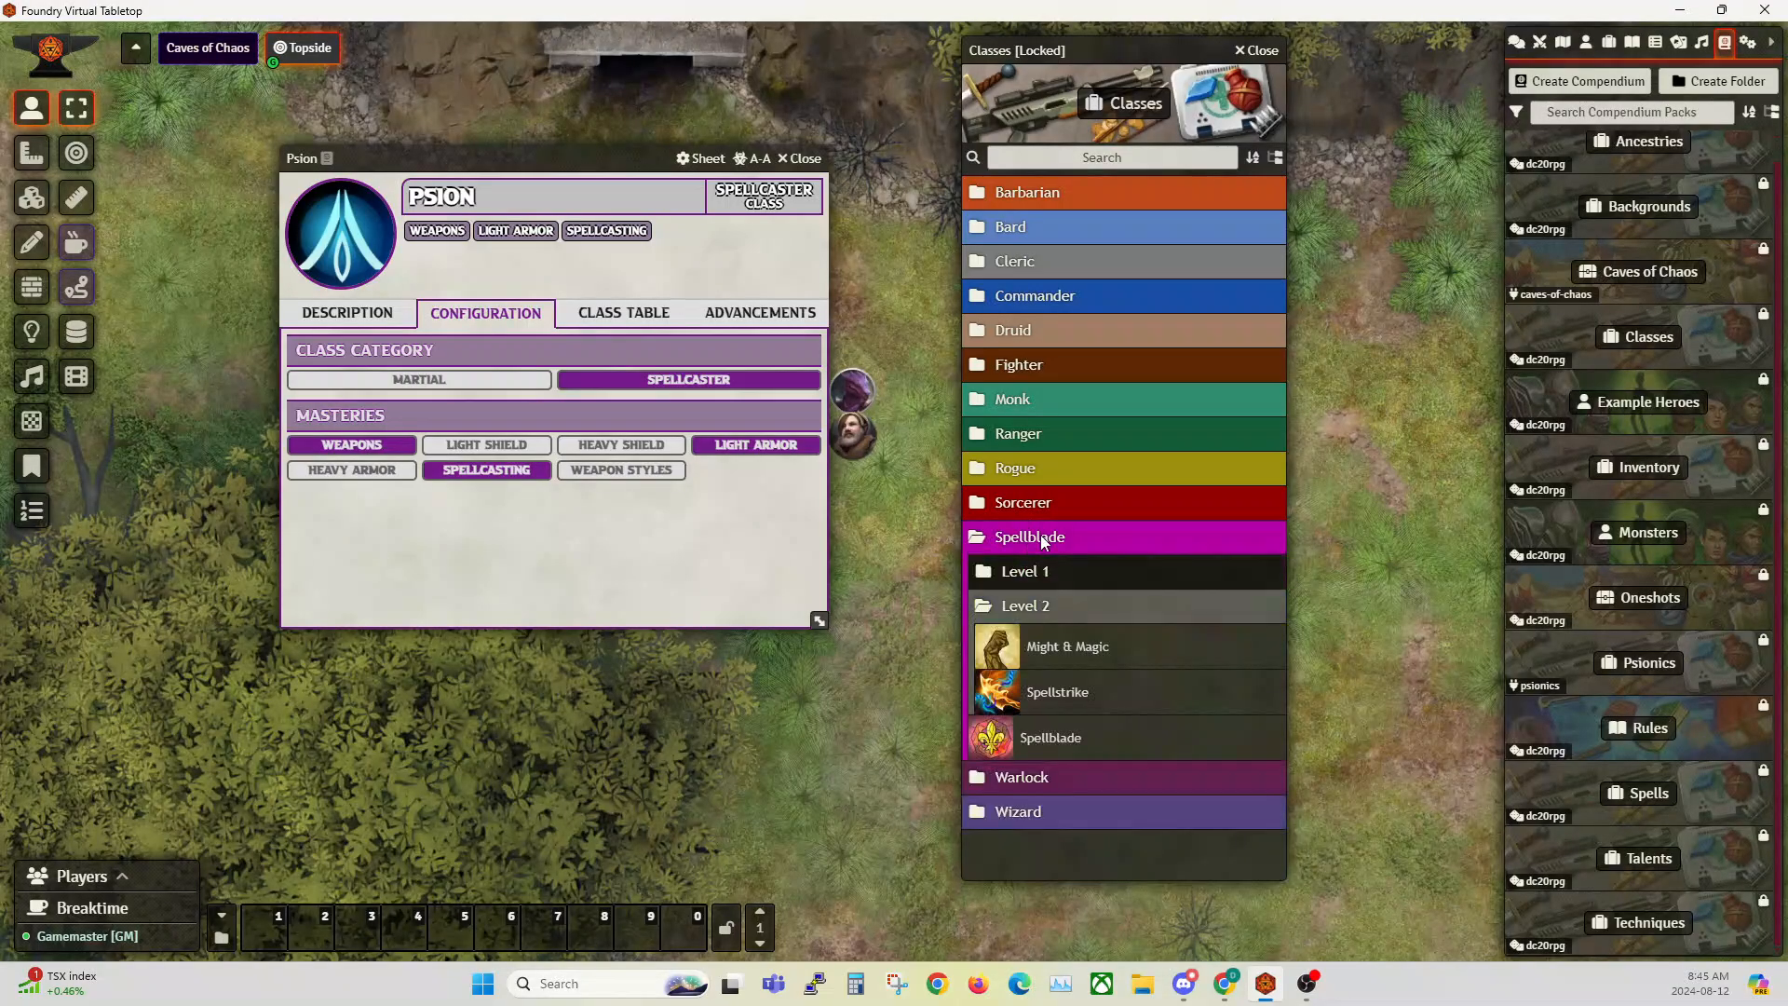
click(1042, 754)
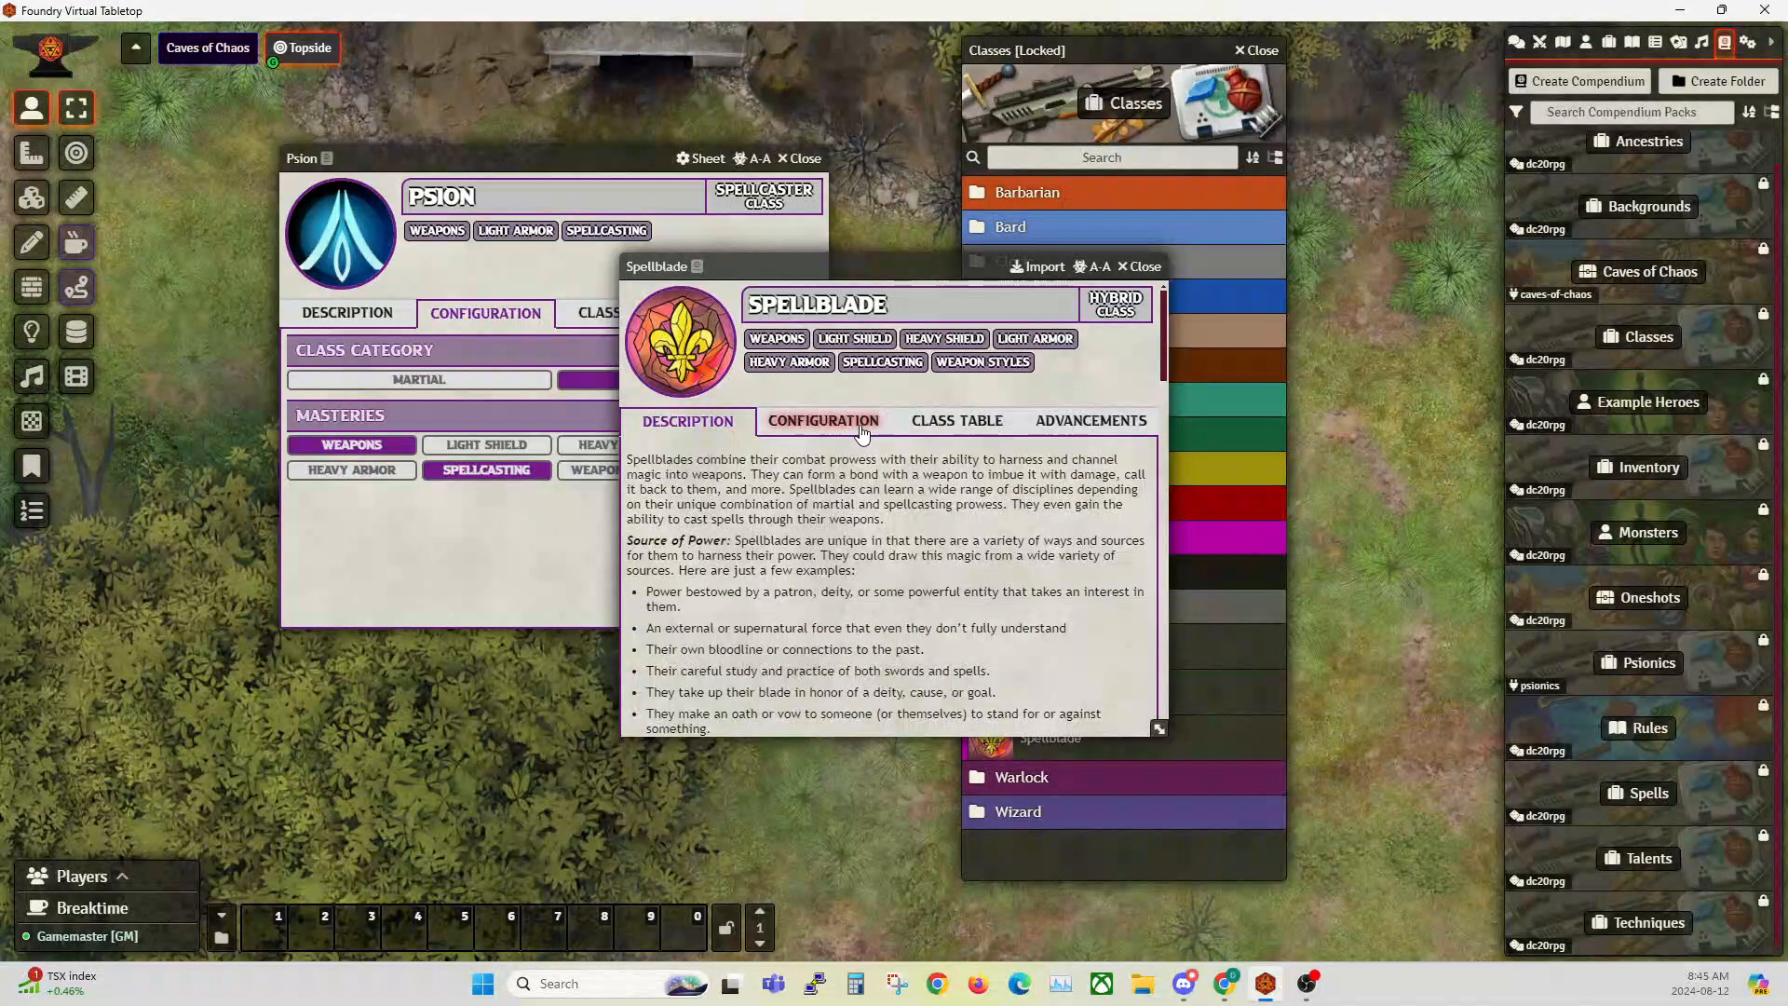
click(825, 421)
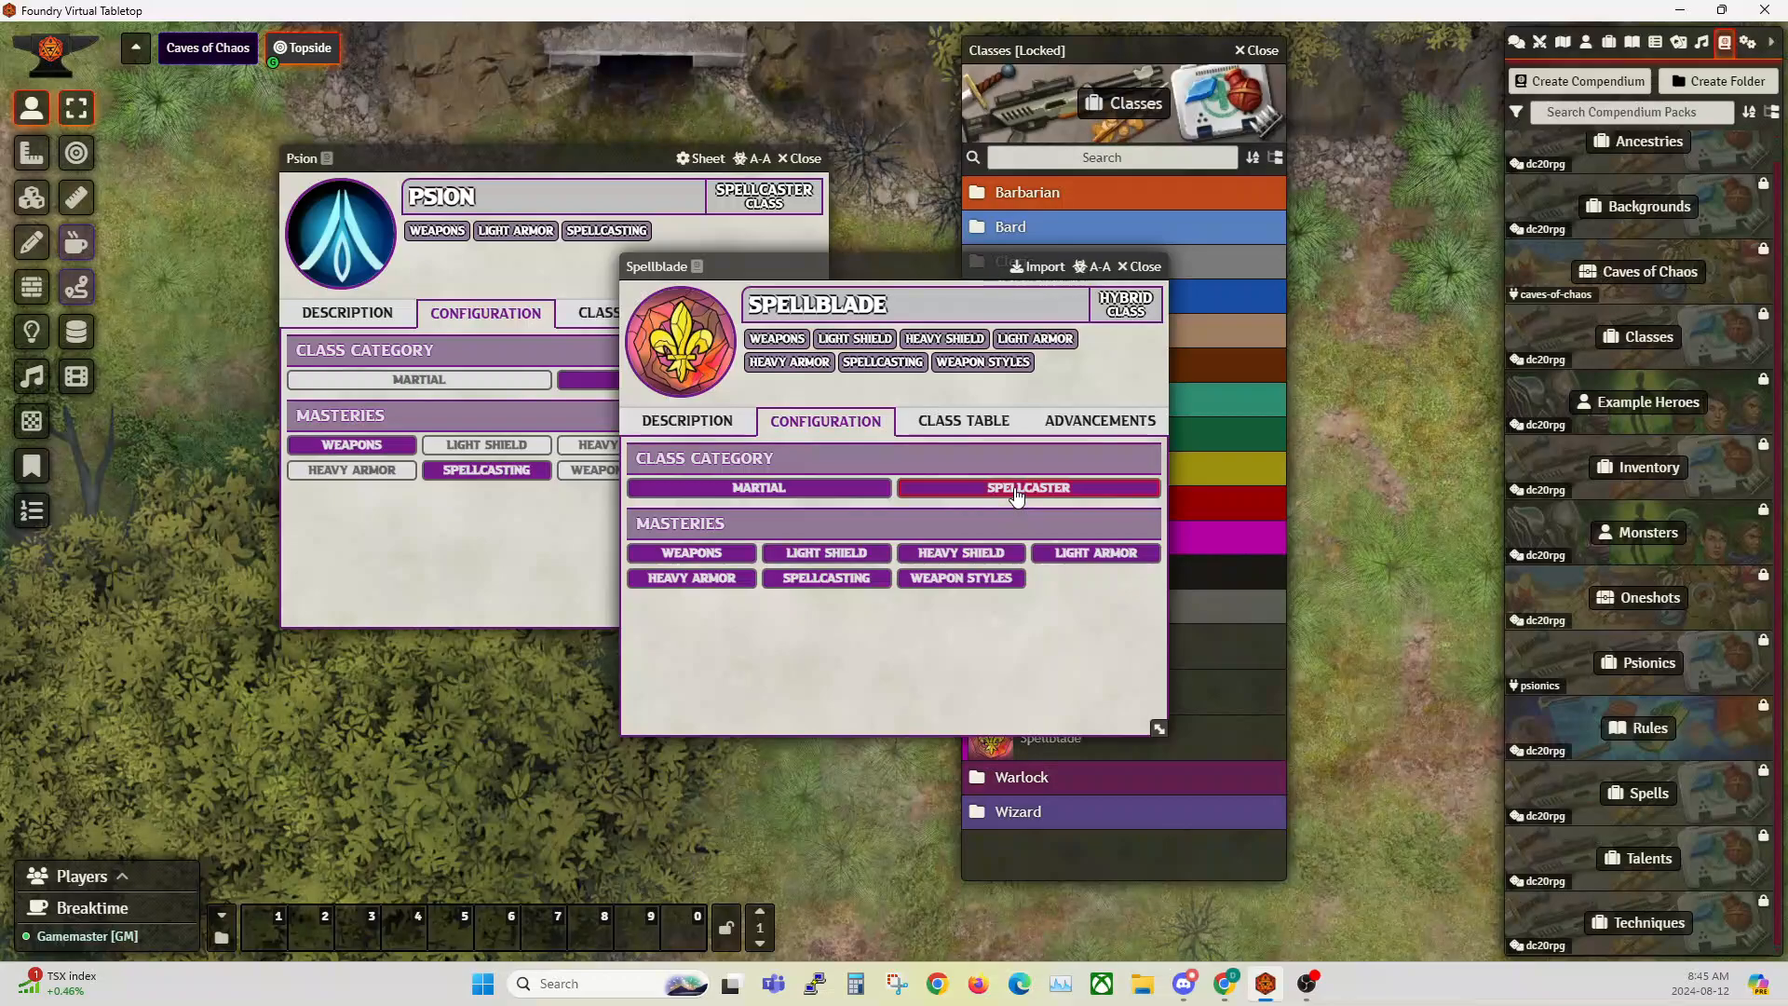
drag(878, 268, 1091, 245)
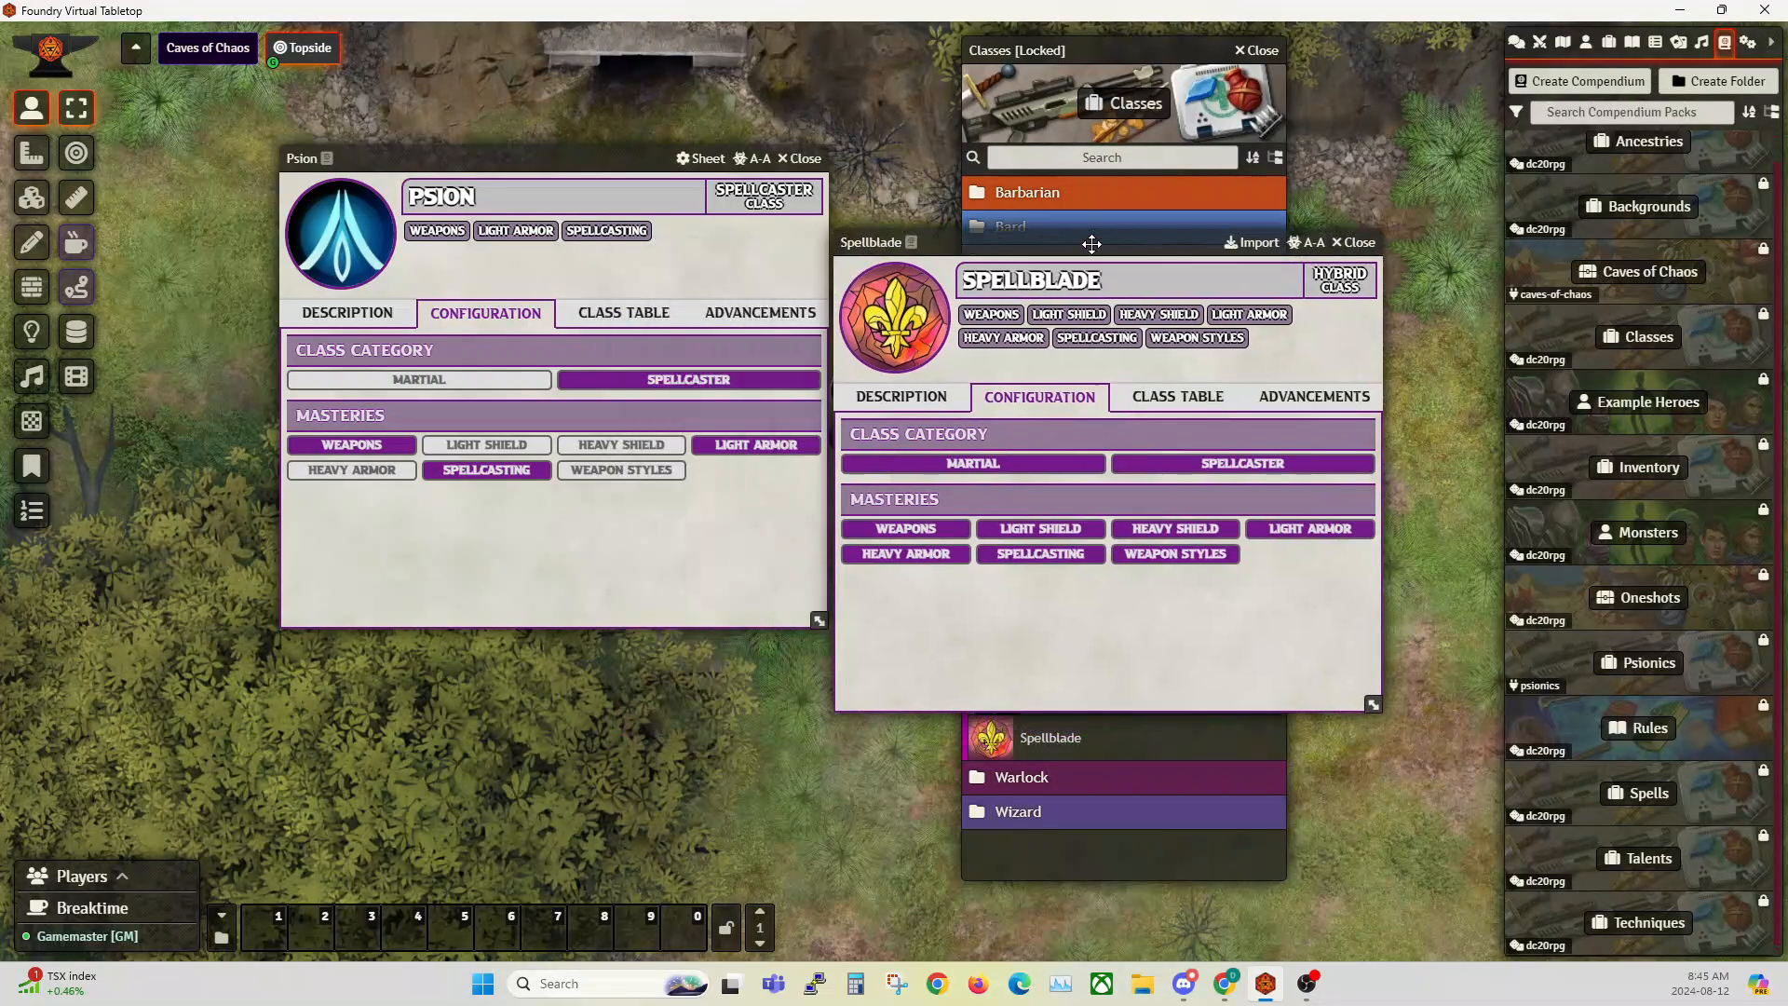
click(1355, 242)
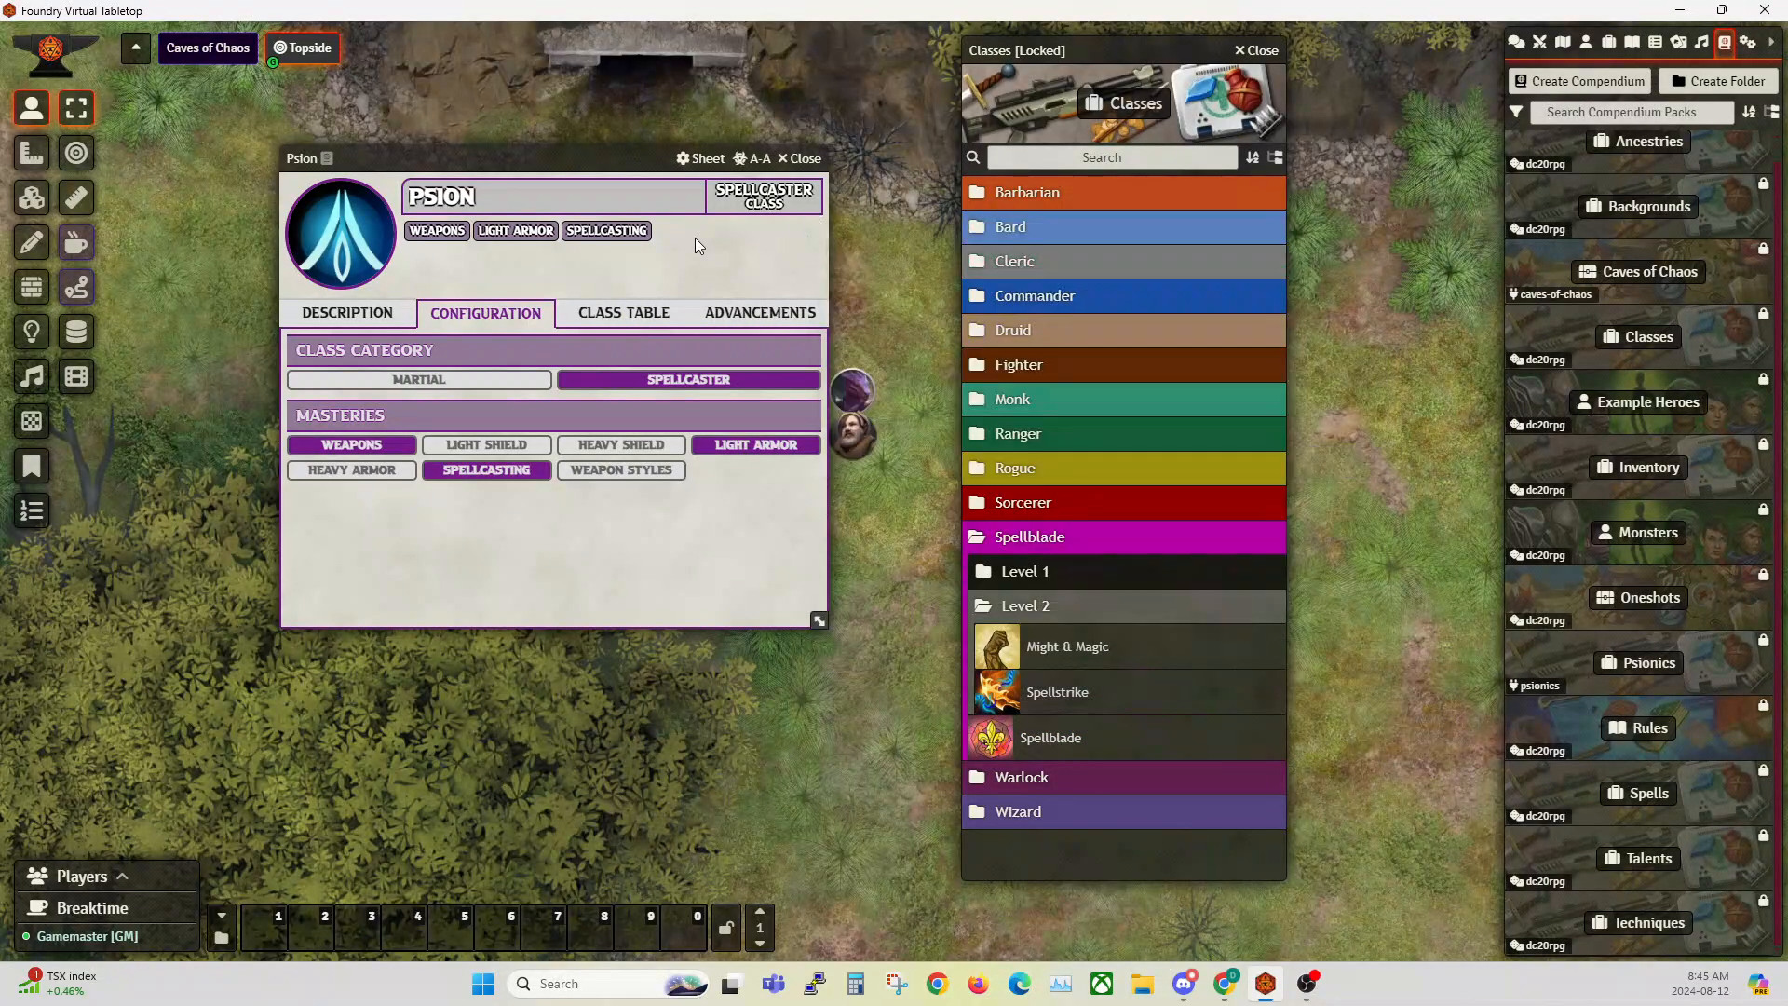
Step: Open the Psion's class table, move its sheet aside, skim the level tables, and bring back the world's item list
click(622, 314)
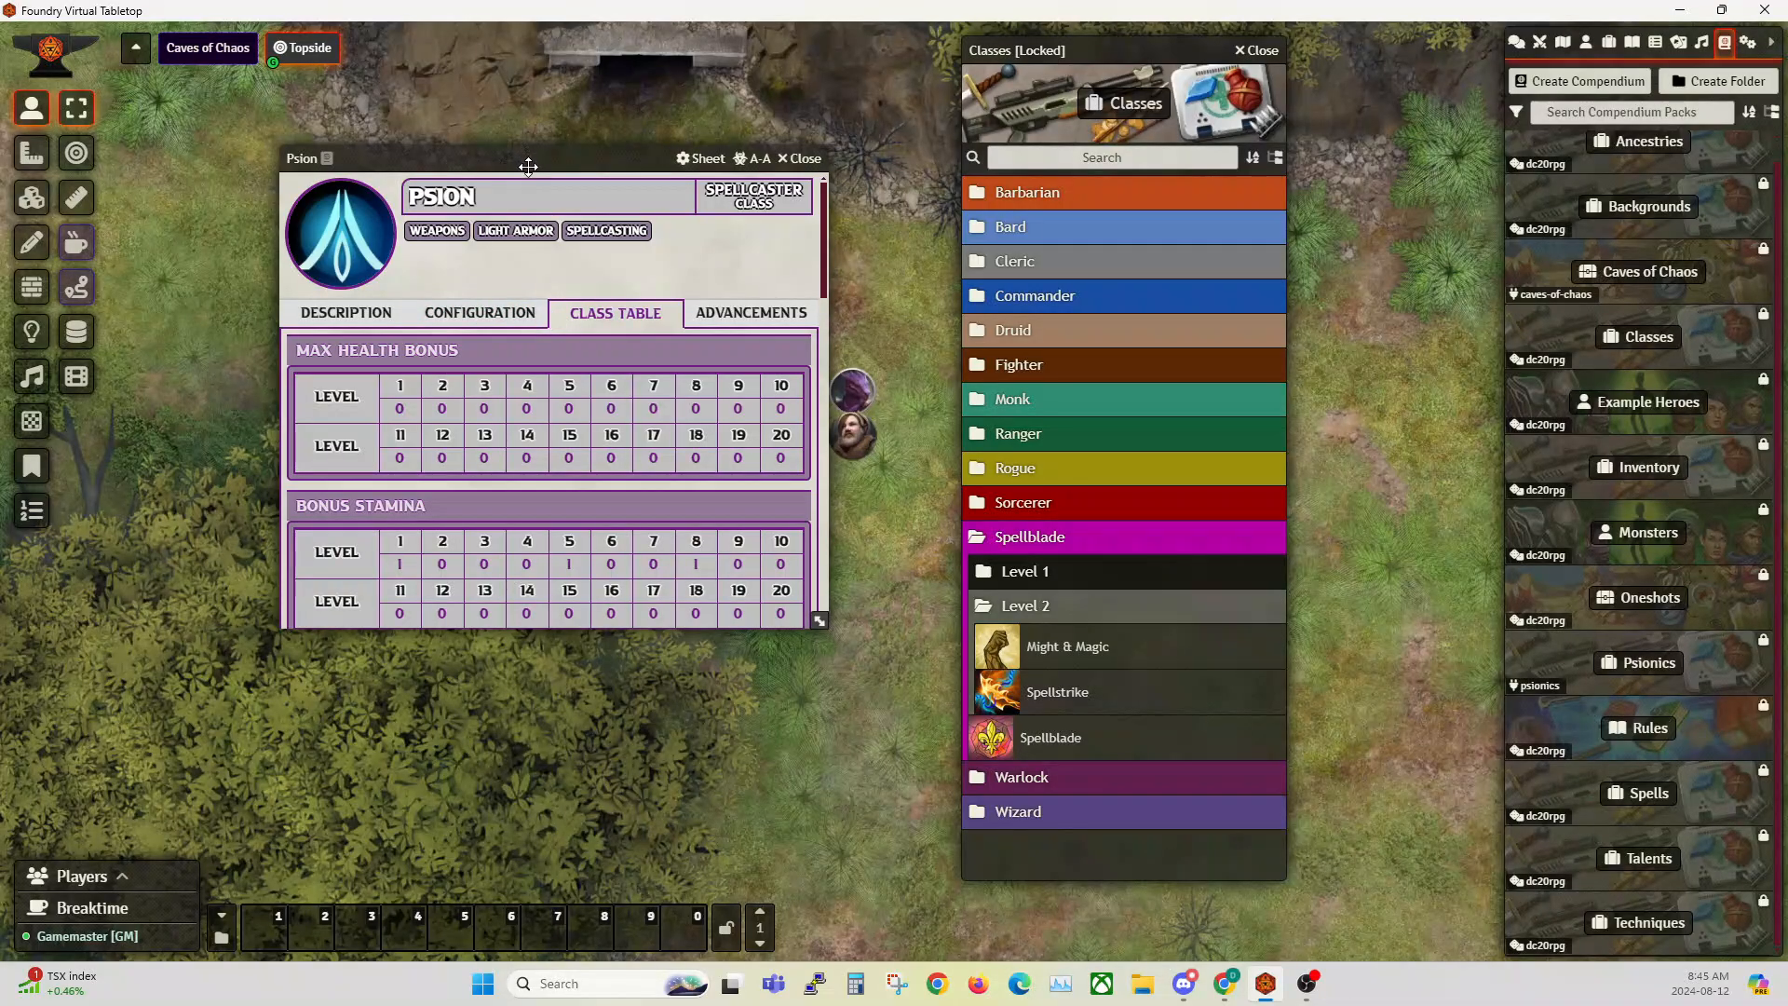
drag(523, 160, 422, 172)
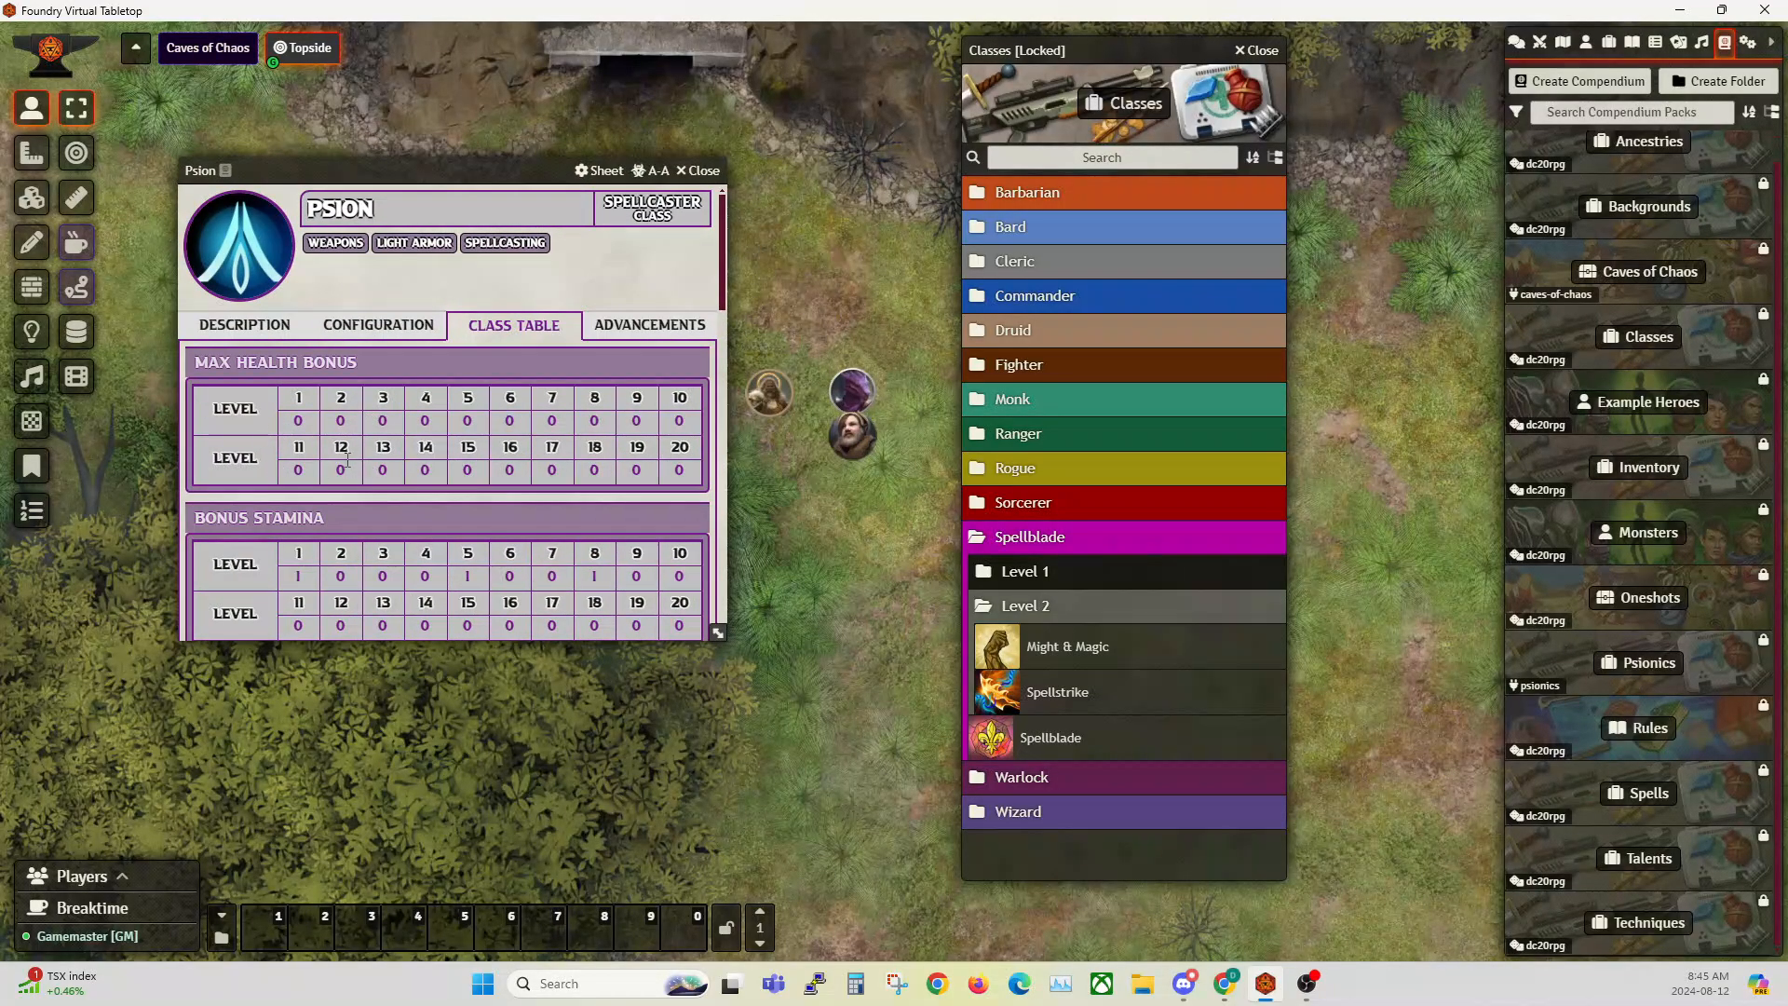
scroll(343, 462, down, 6)
scroll(339, 460, down, 4)
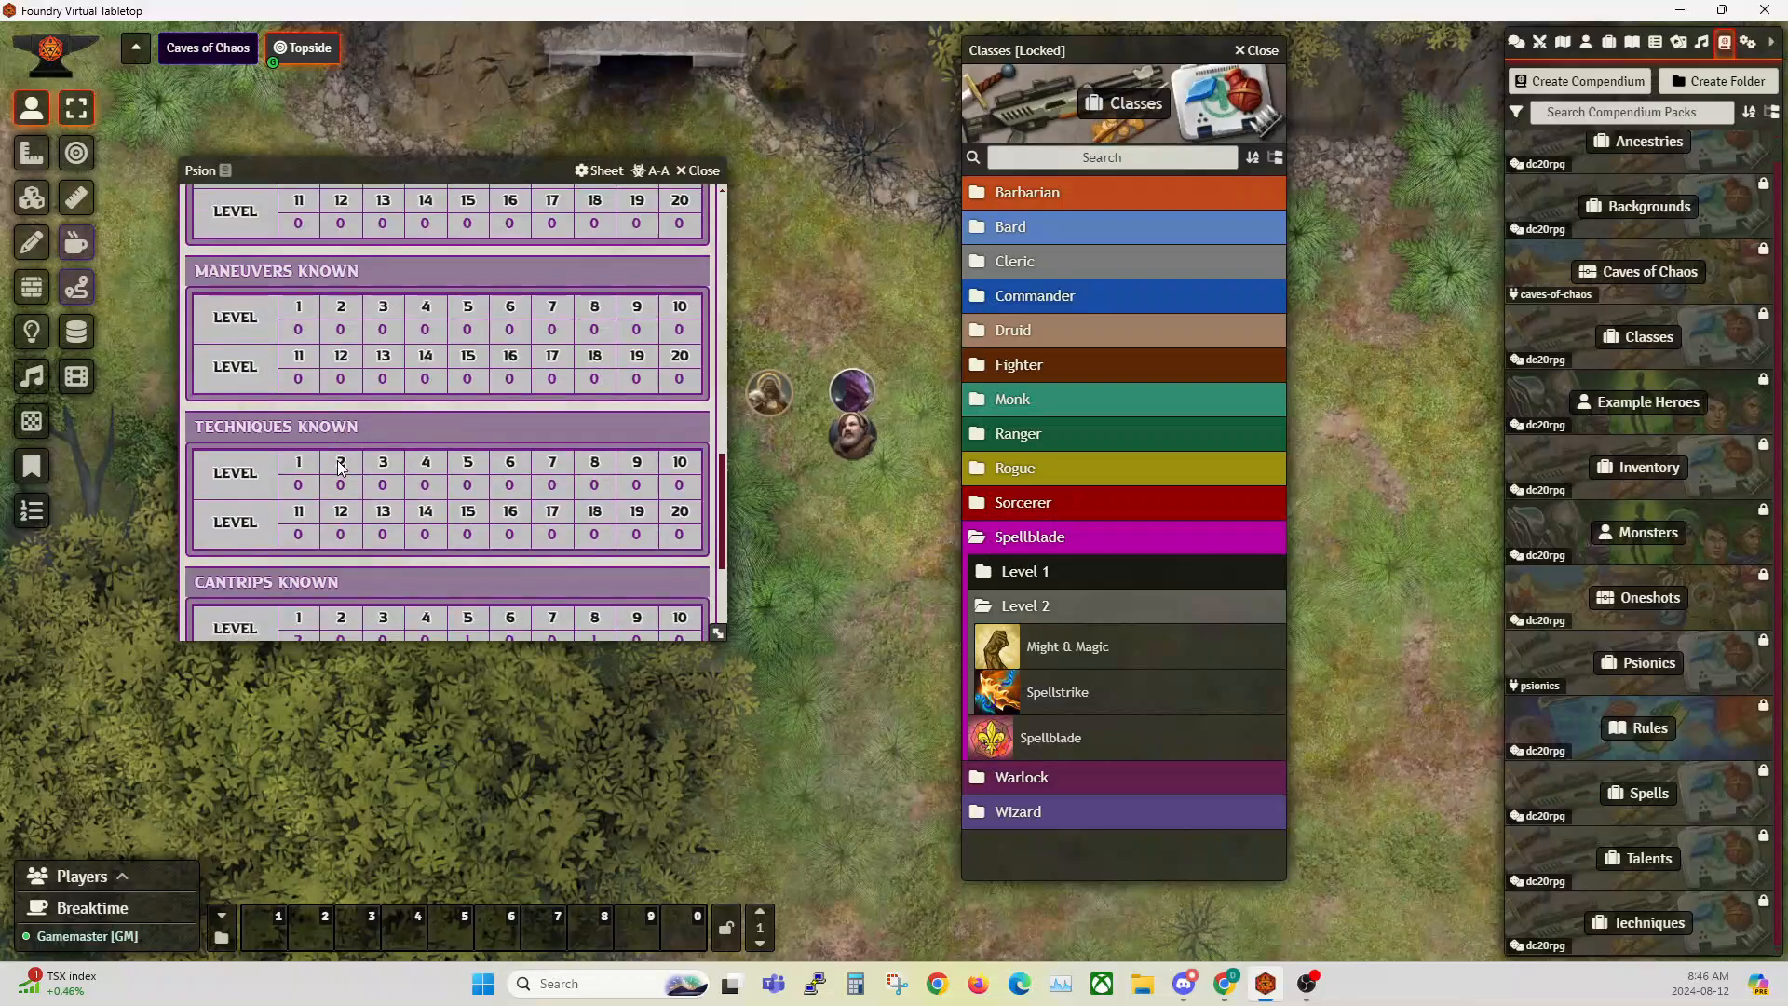
scroll(339, 457, up, 8)
scroll(339, 447, up, 5)
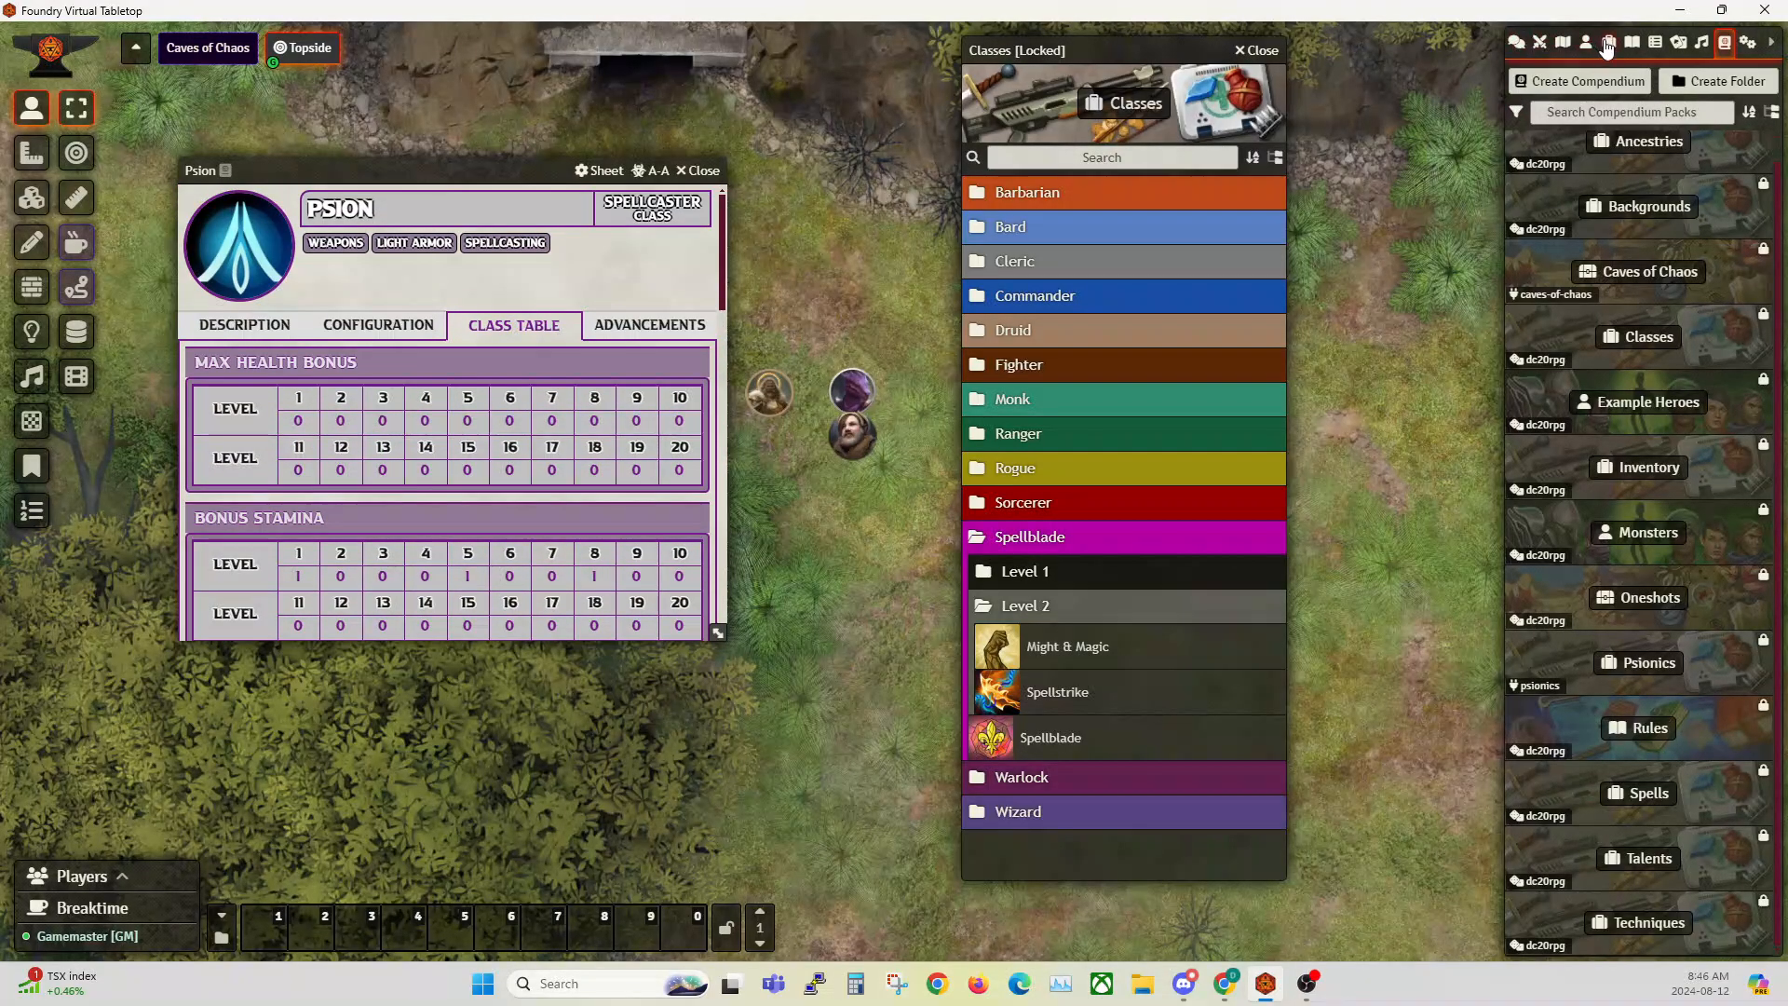
click(1609, 44)
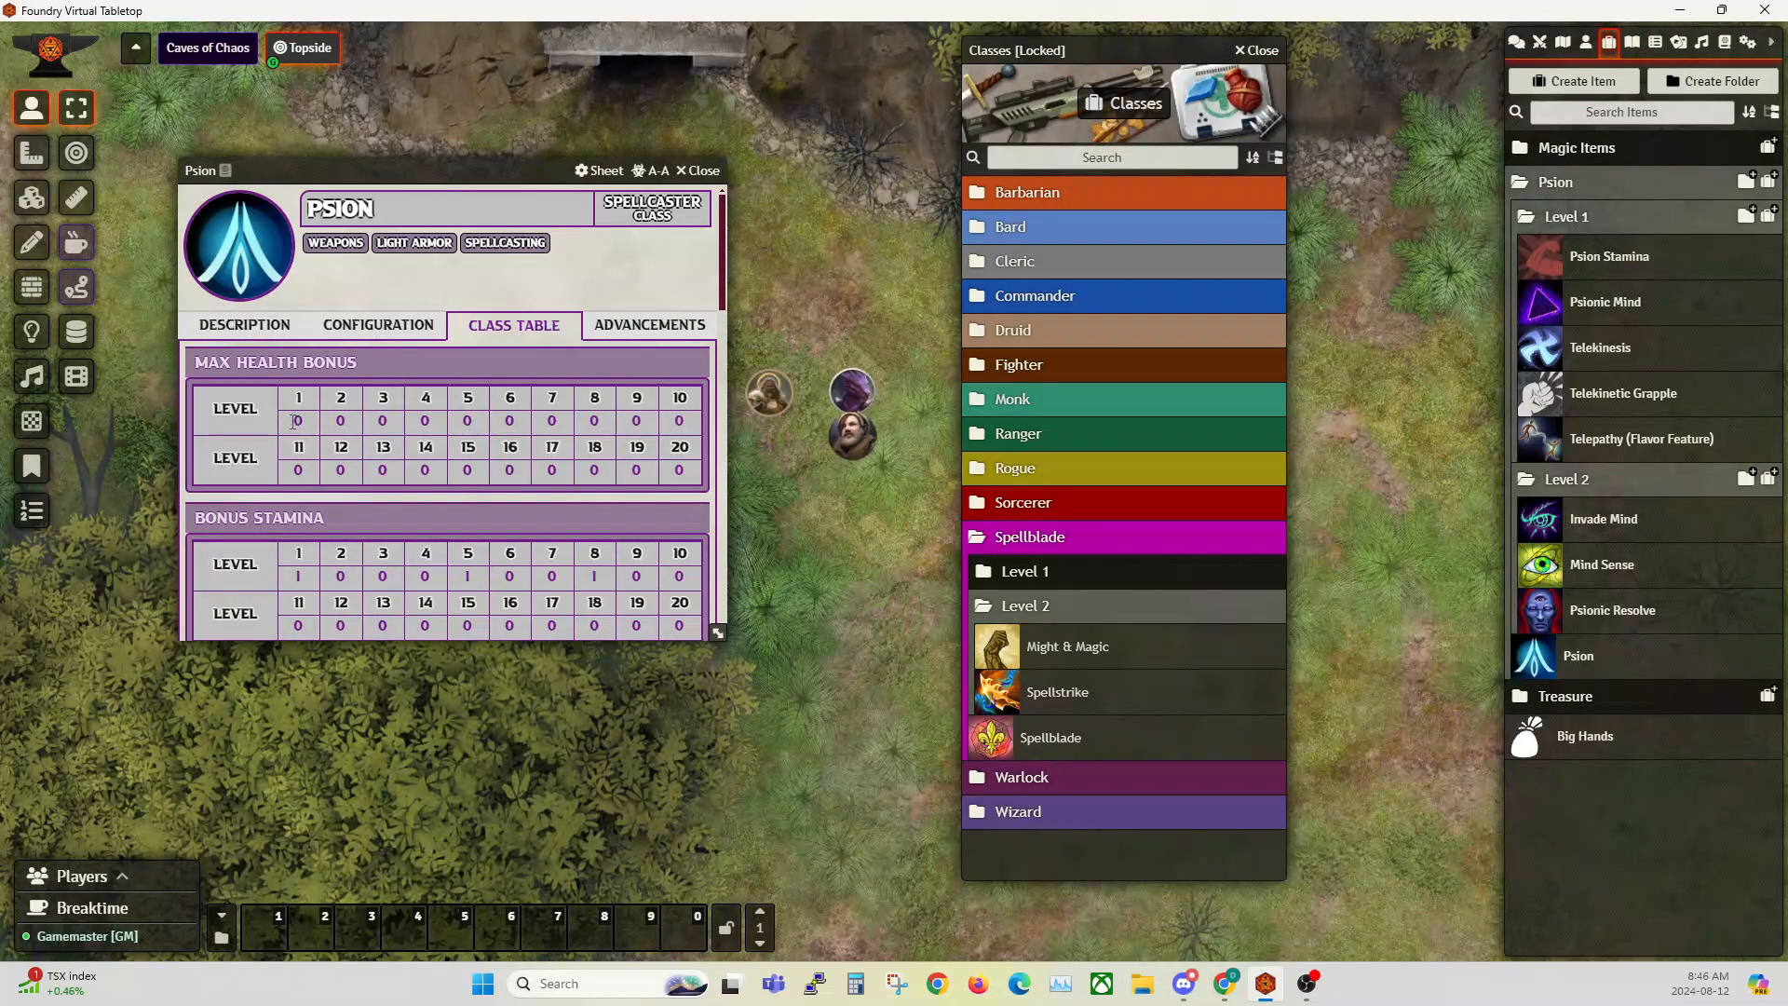
Step: Check the Psion's Bonus Stamina entries across the levels, re-entering 1 for level 8
scroll(261, 391, down, 1)
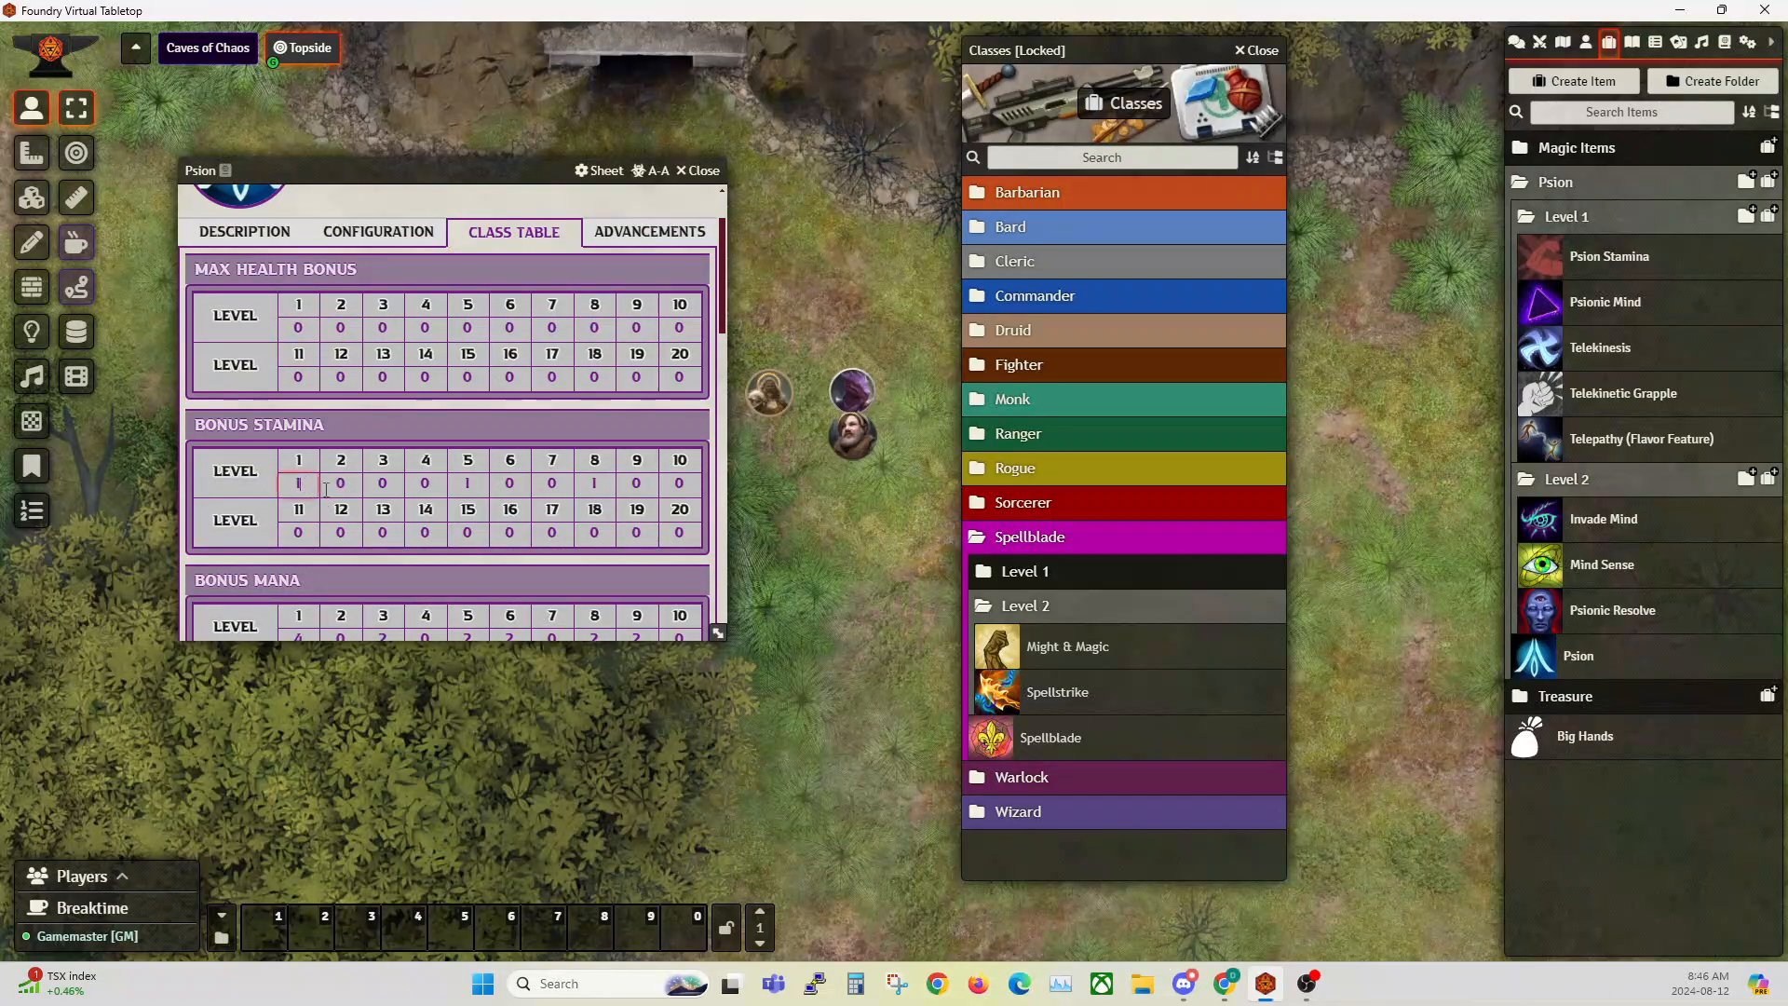
click(467, 482)
click(607, 484)
text(1)
click(692, 530)
scroll(376, 529, down, 3)
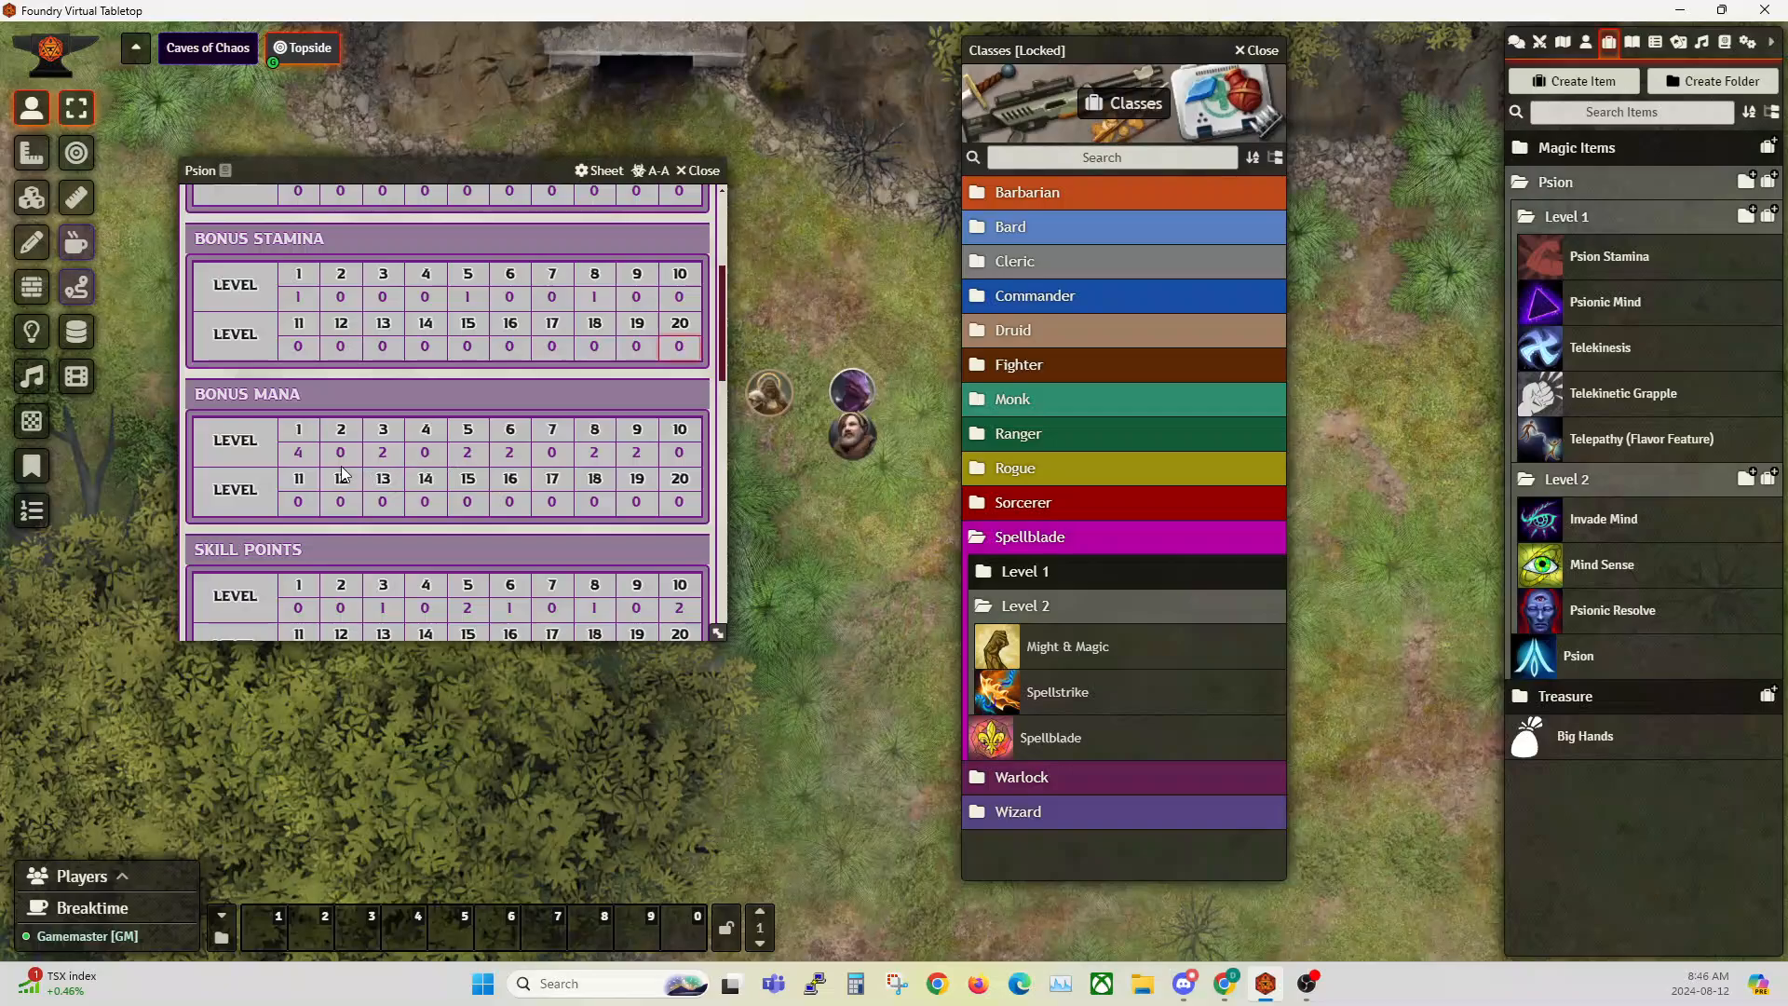
Step: Examine the Psion's remaining level tables, from Bonus Mana and Skill Points through Cantrips and Spells Known, and return to the sheet's start
scroll(474, 455, down, 3)
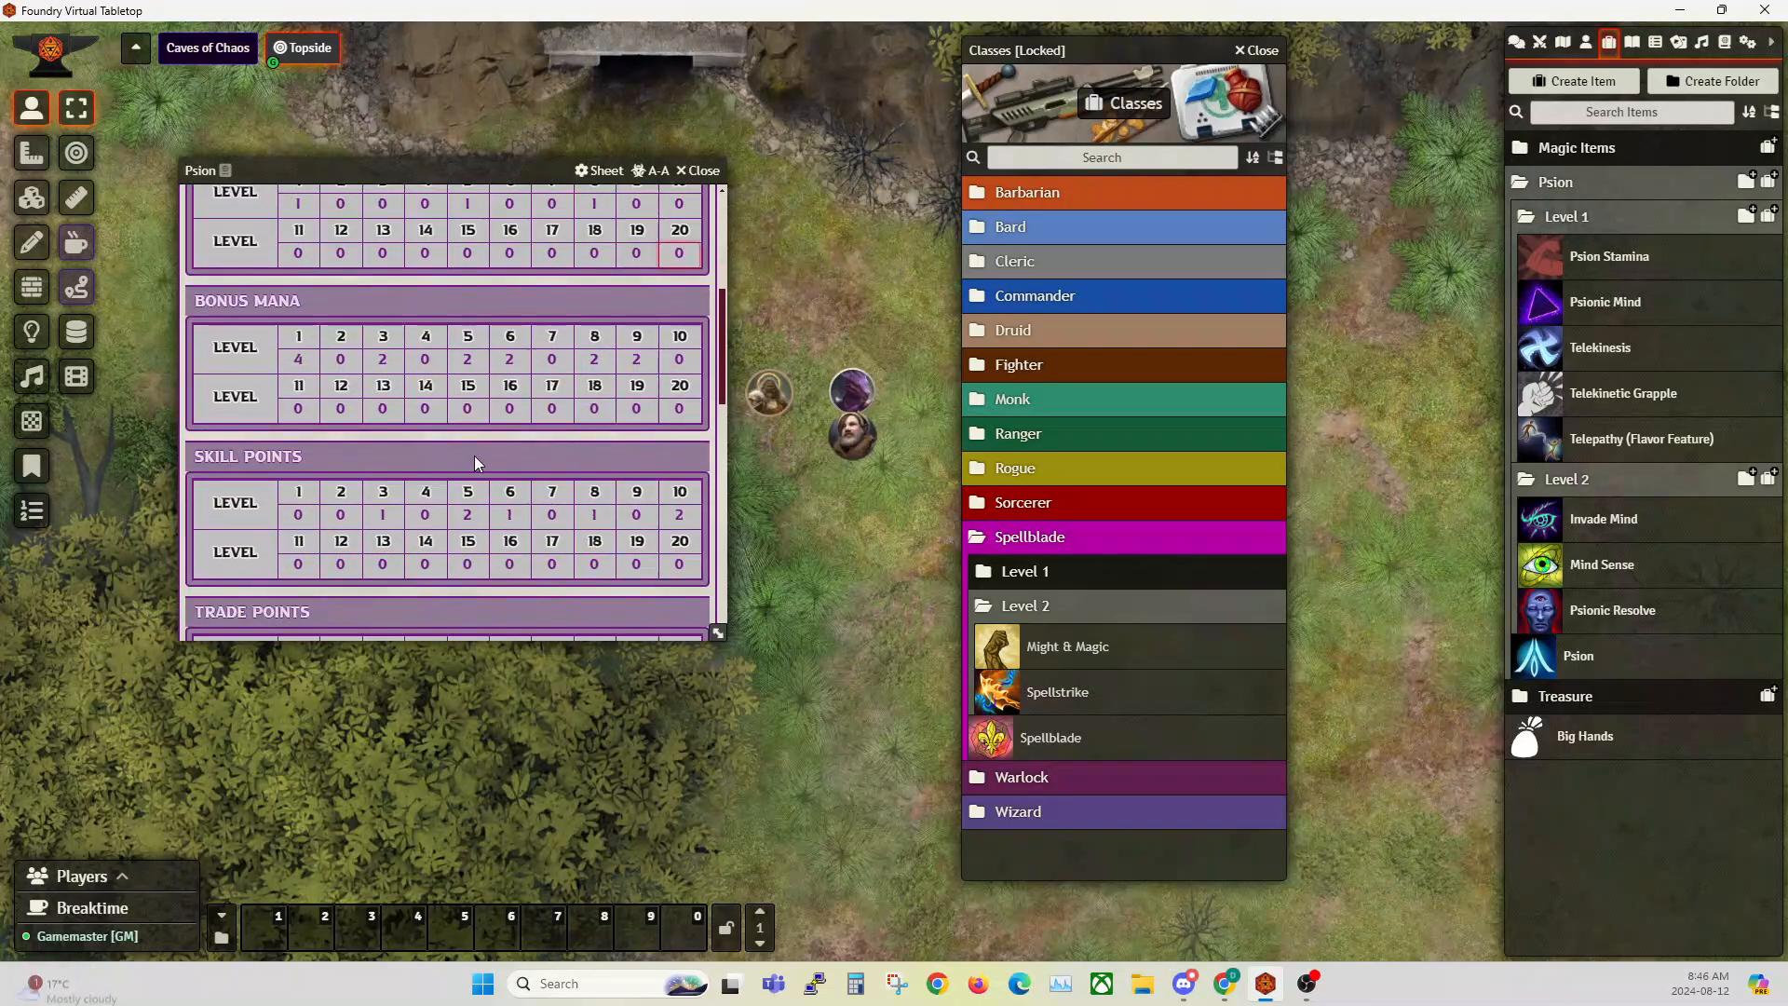
scroll(461, 456, down, 6)
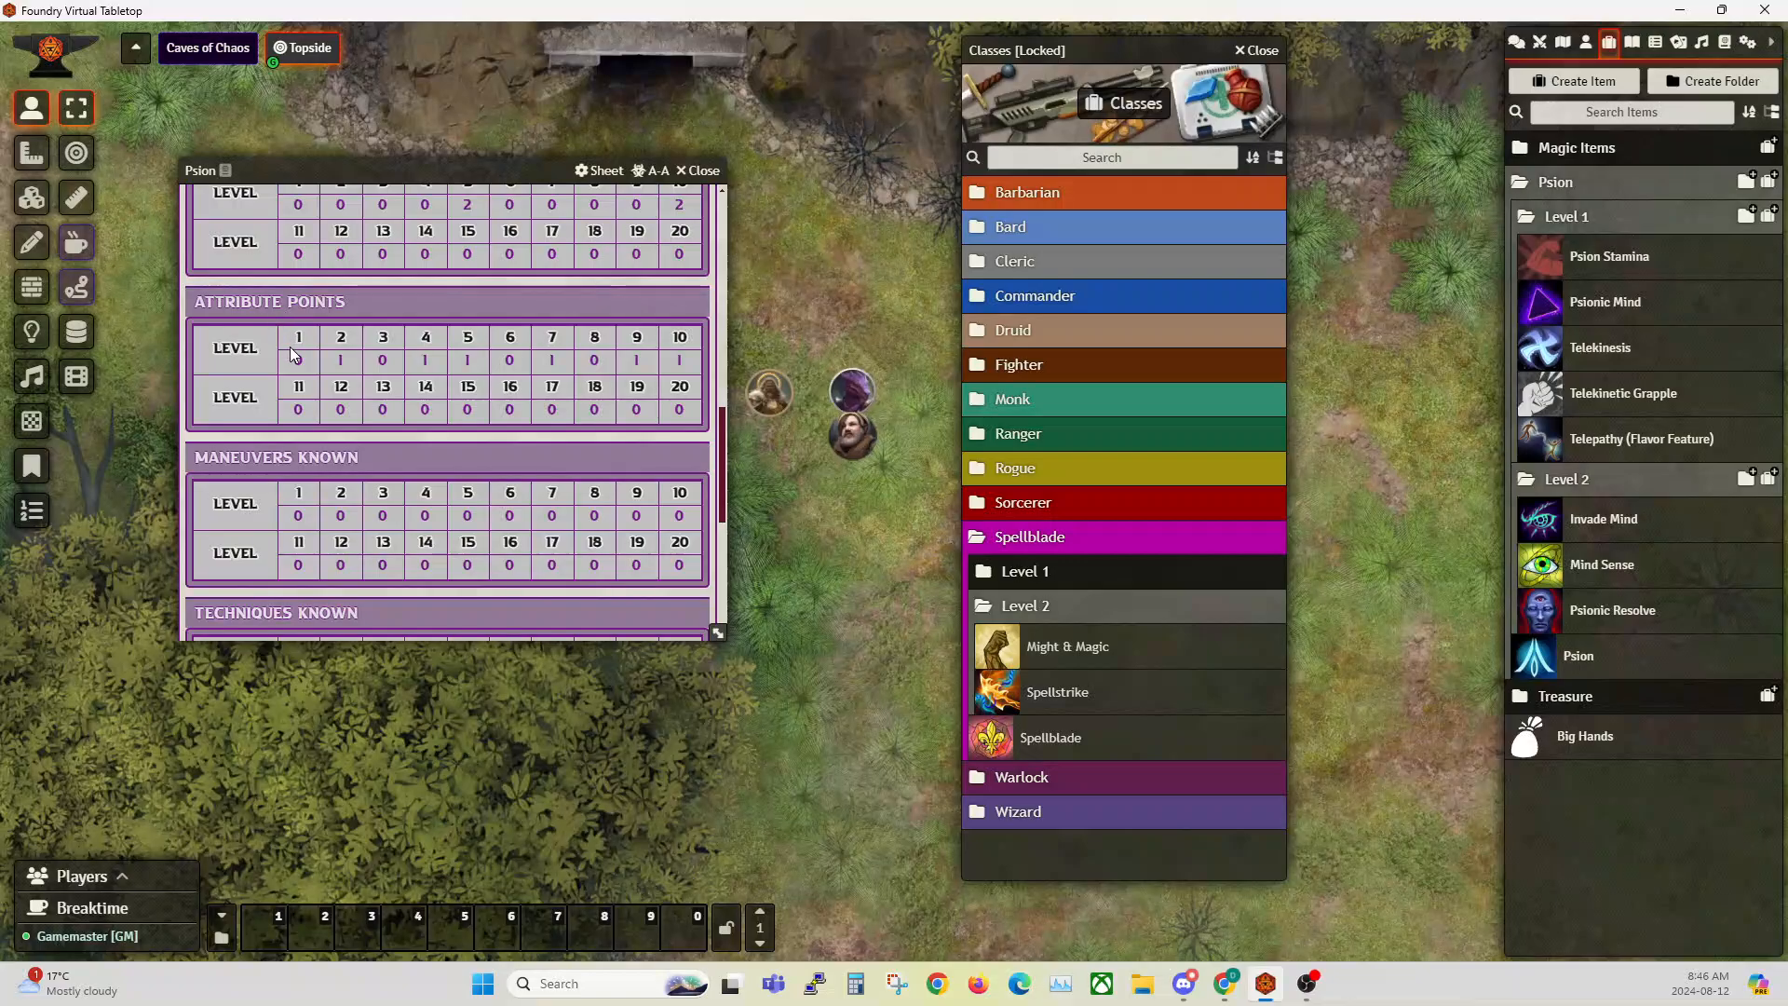
scroll(349, 384, down, 2)
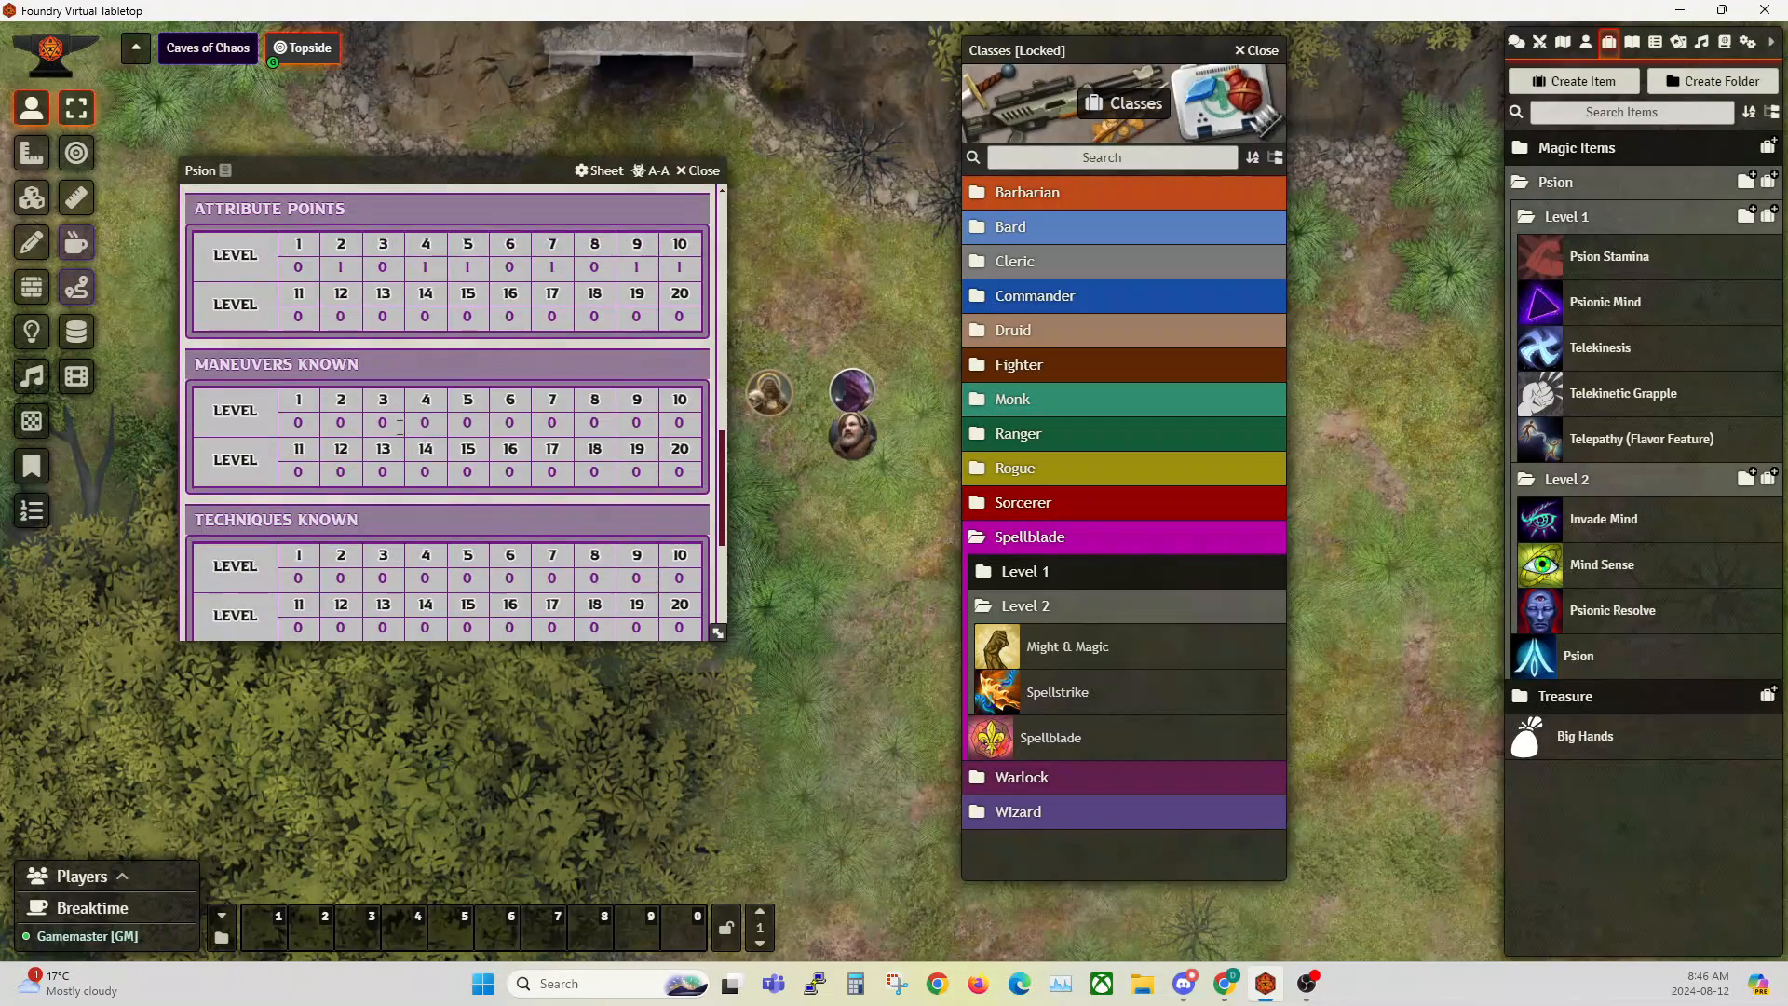
scroll(392, 427, down, 5)
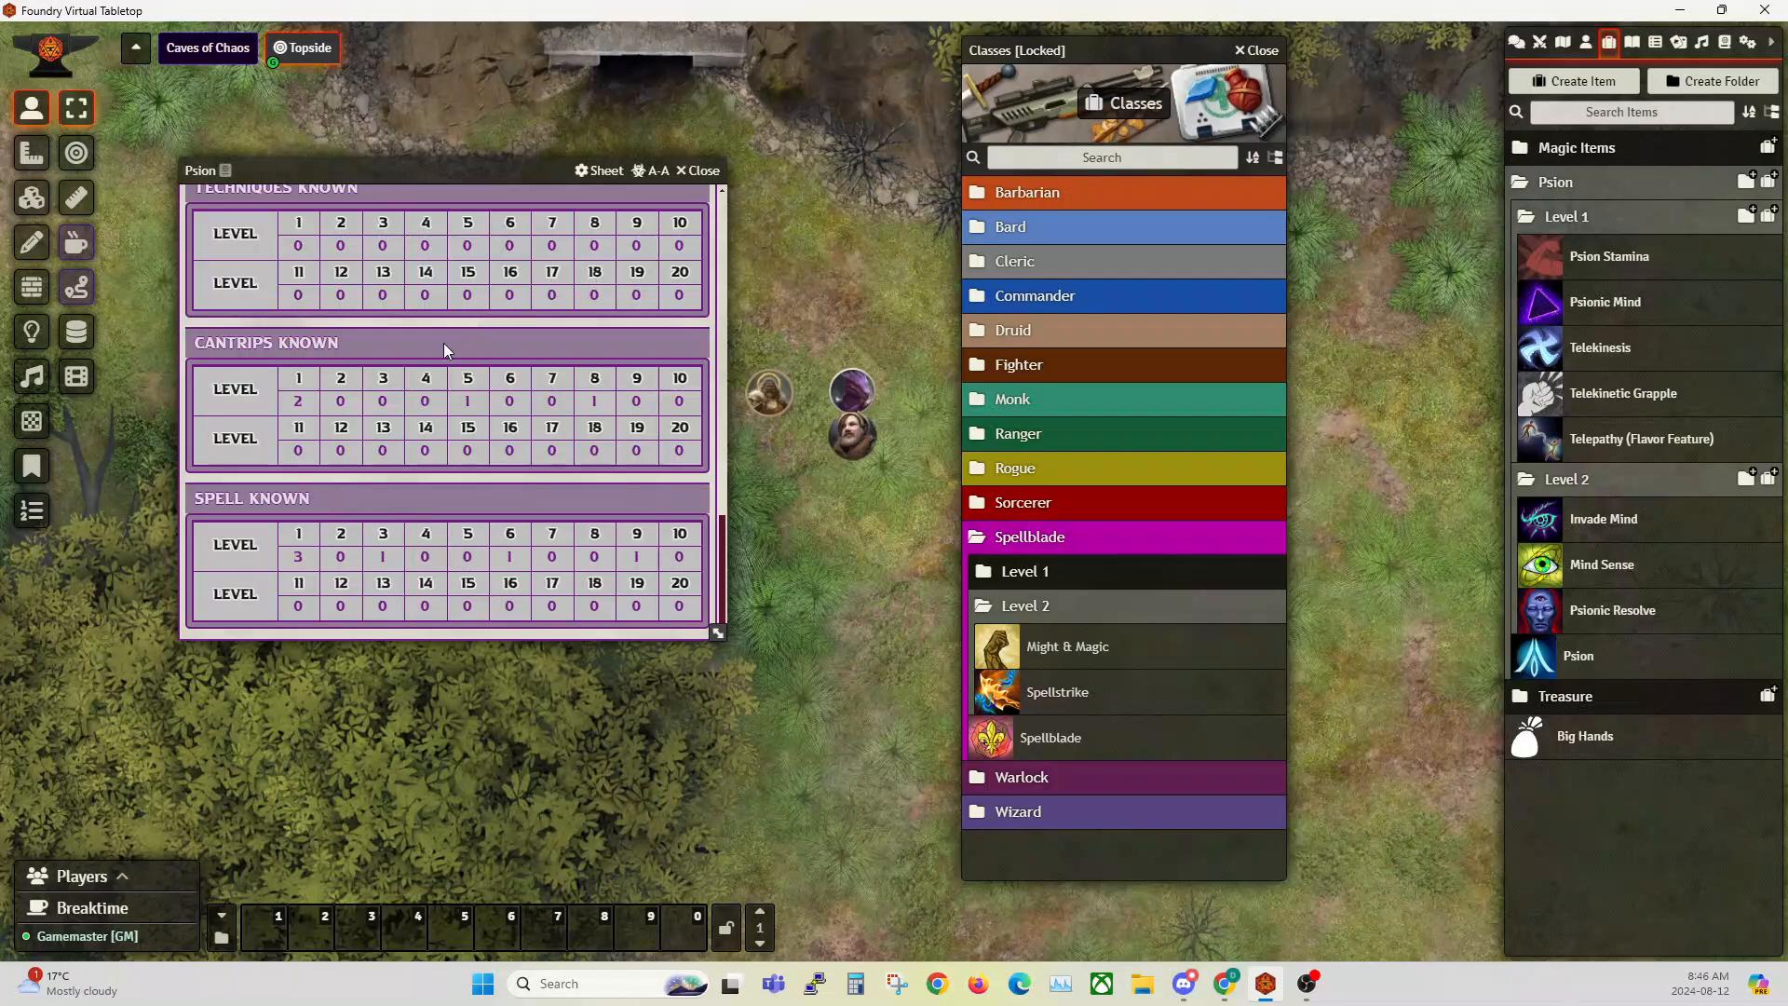
scroll(419, 382, up, 5)
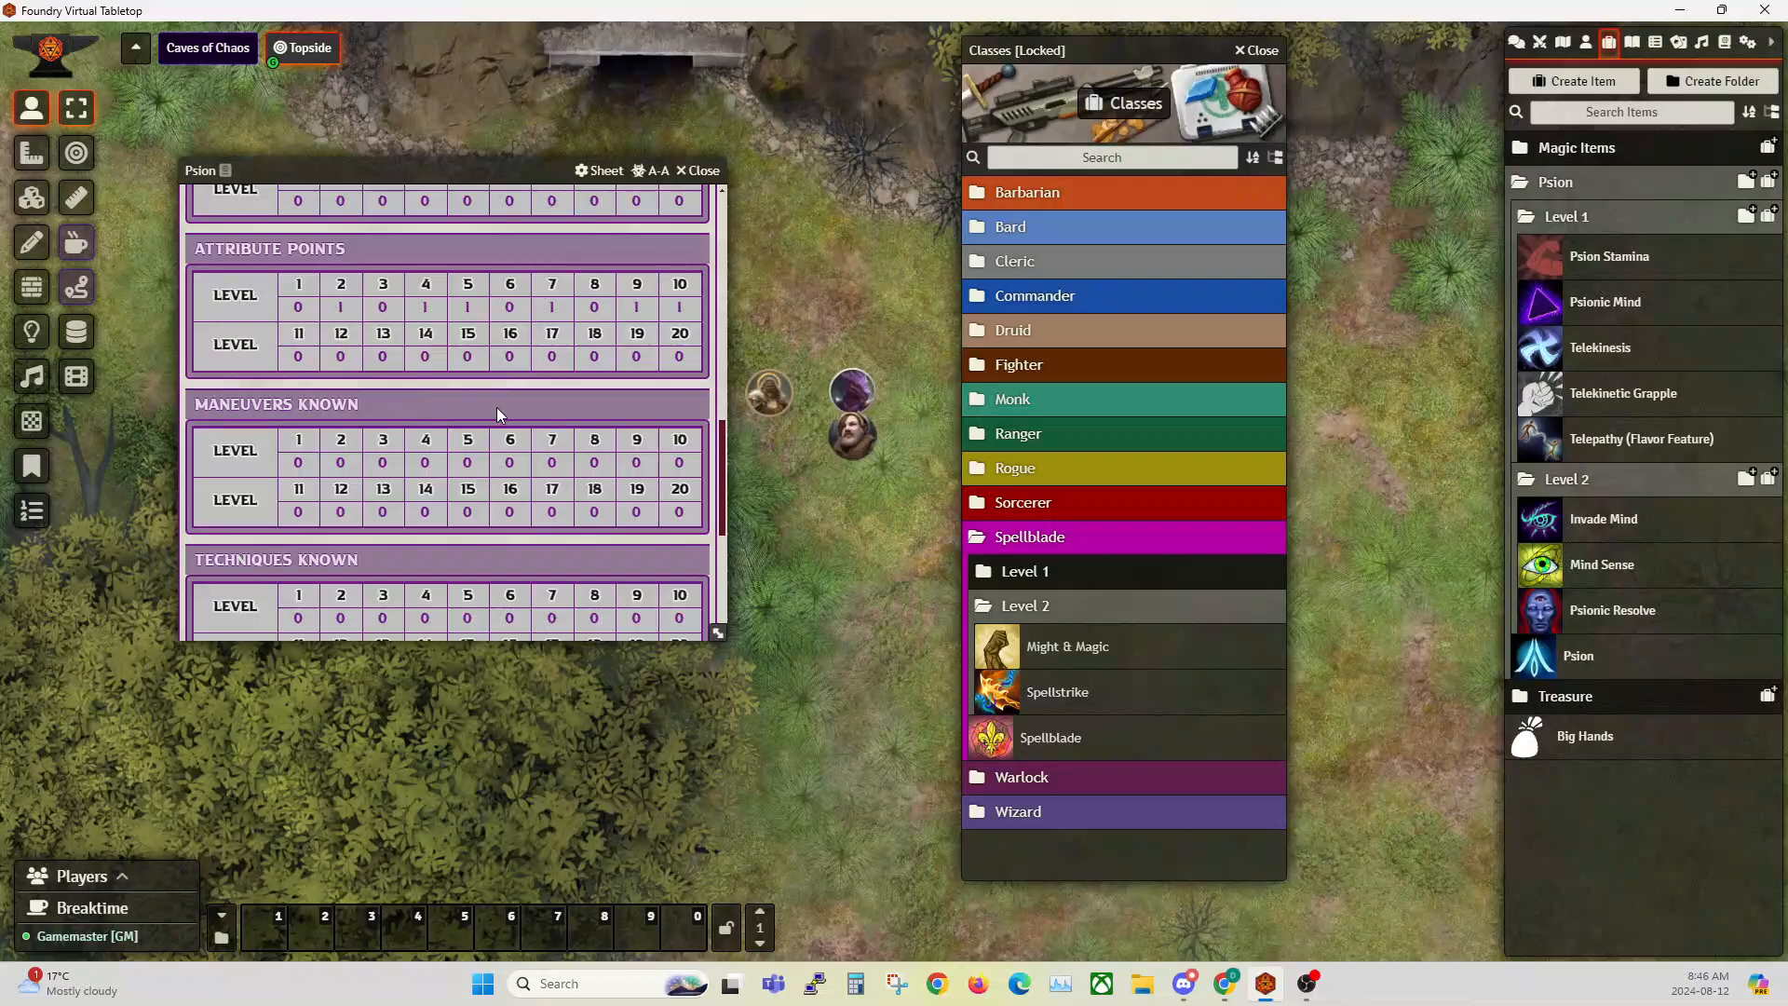
scroll(473, 419, up, 5)
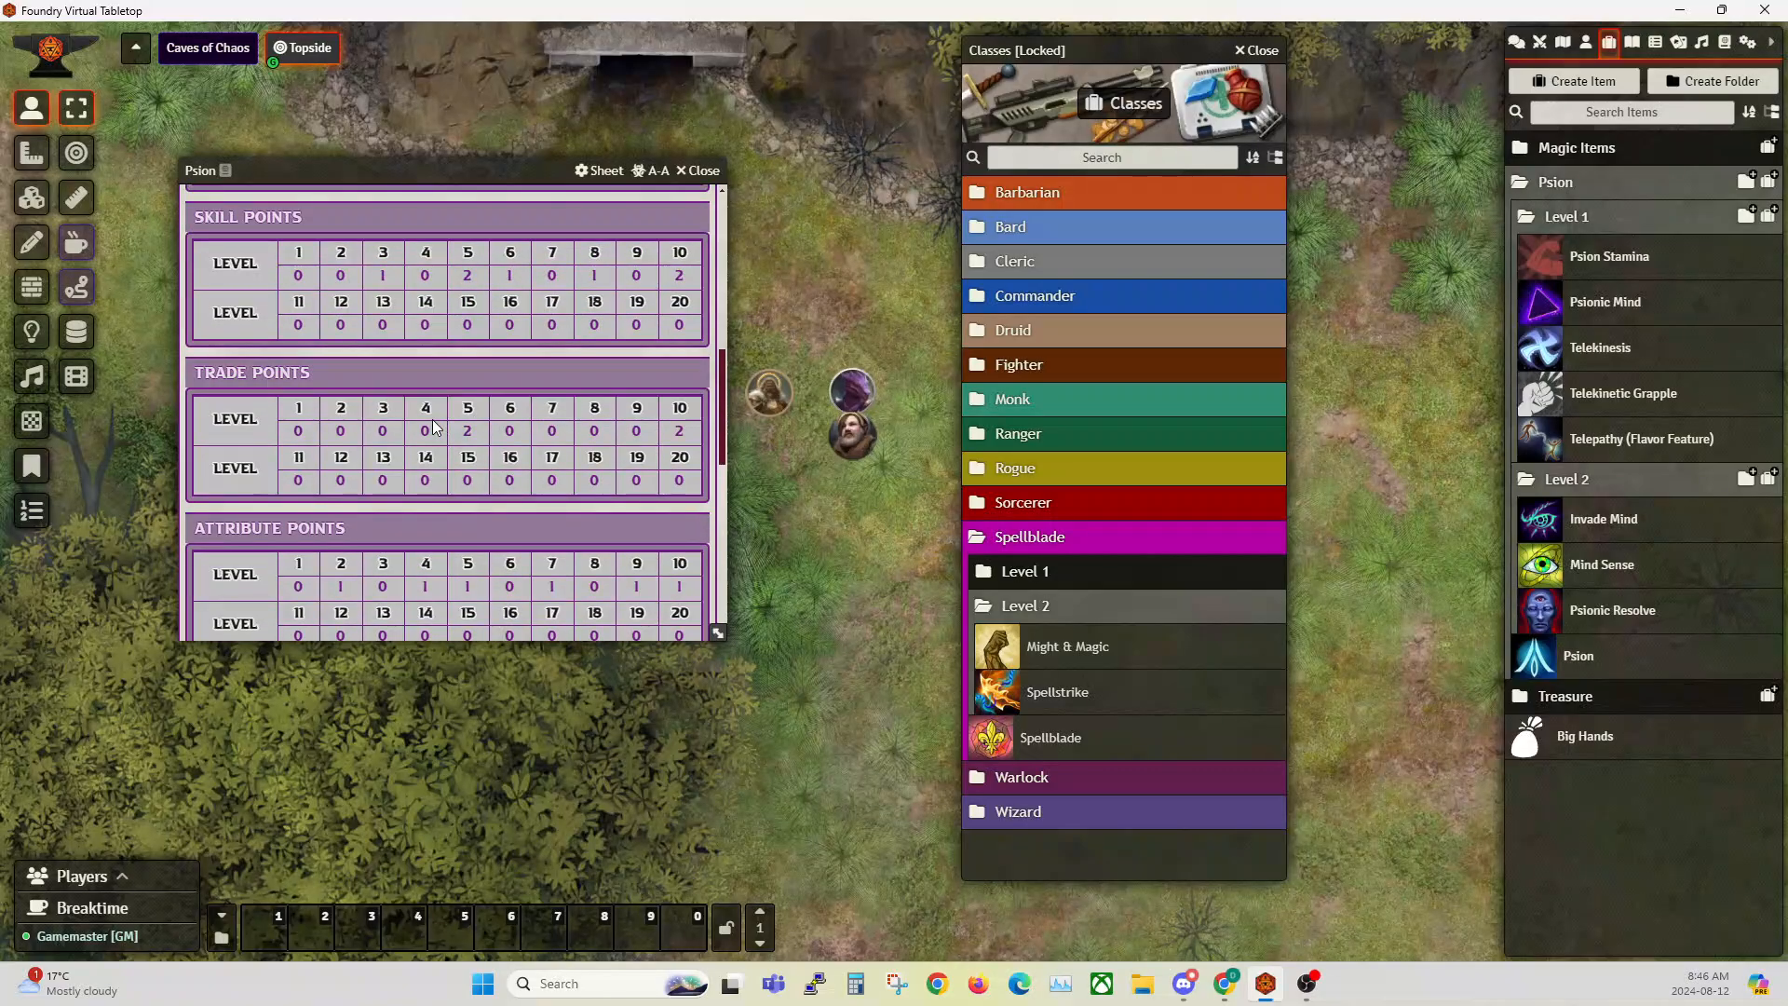
scroll(400, 391, up, 5)
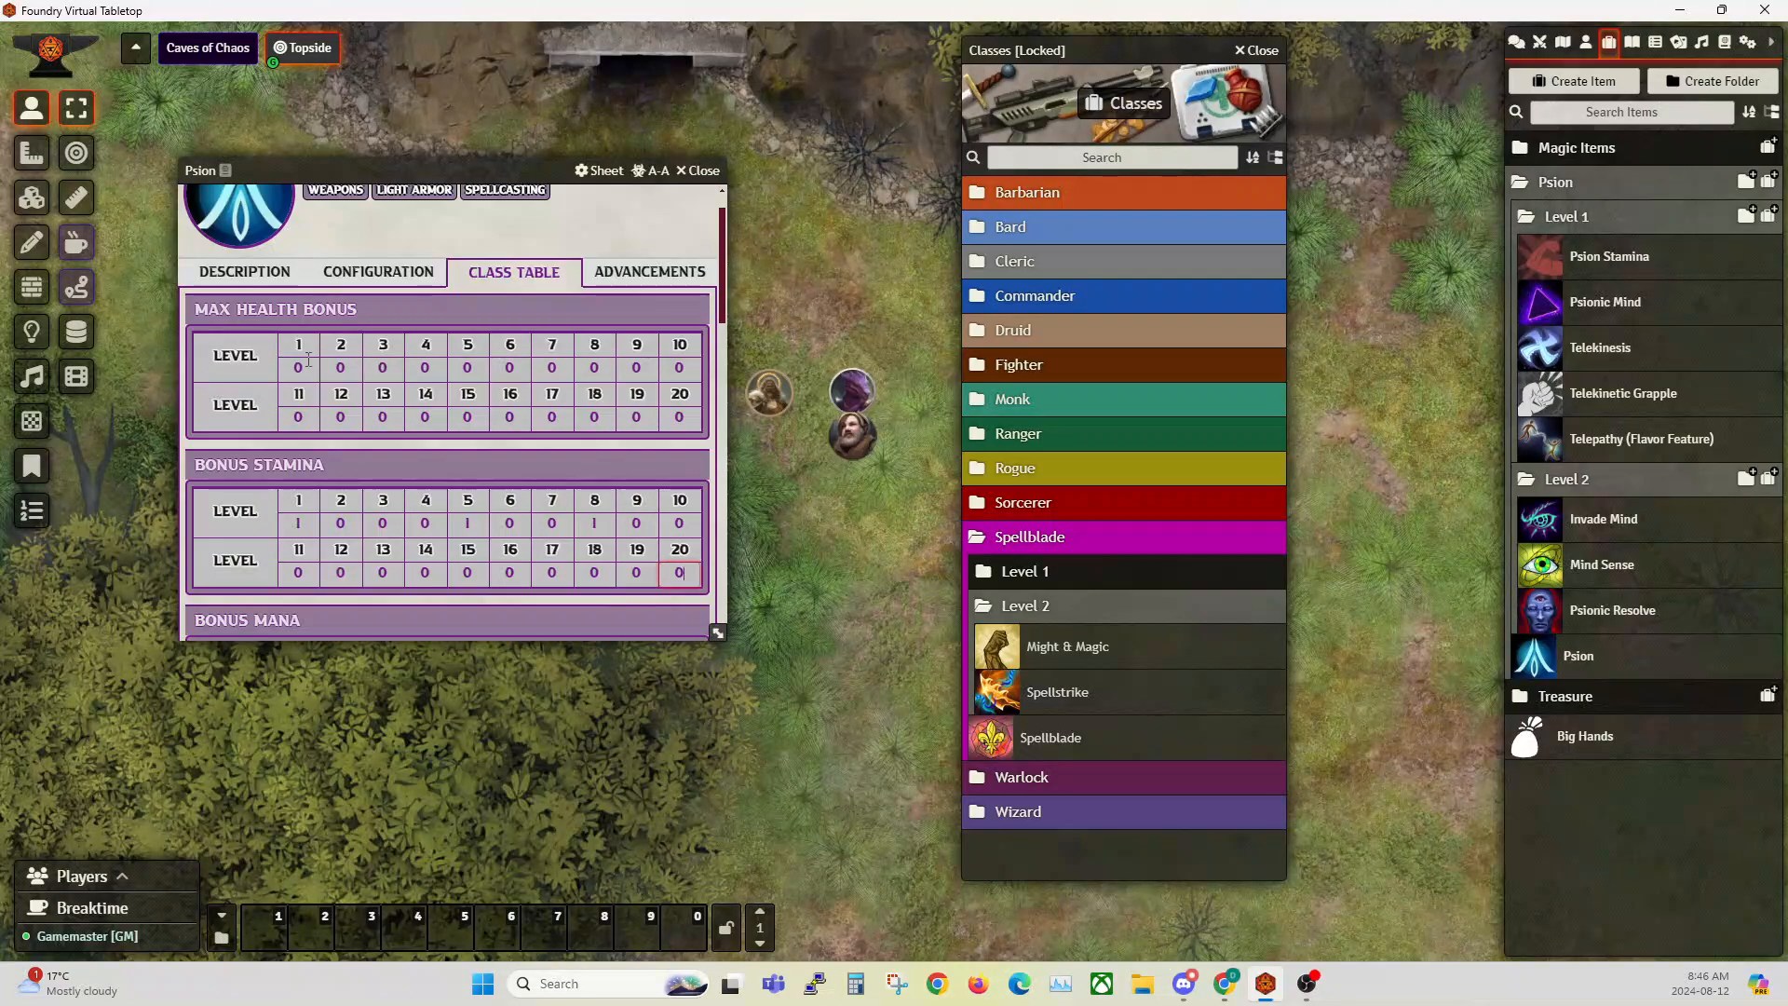
scroll(260, 293, up, 1)
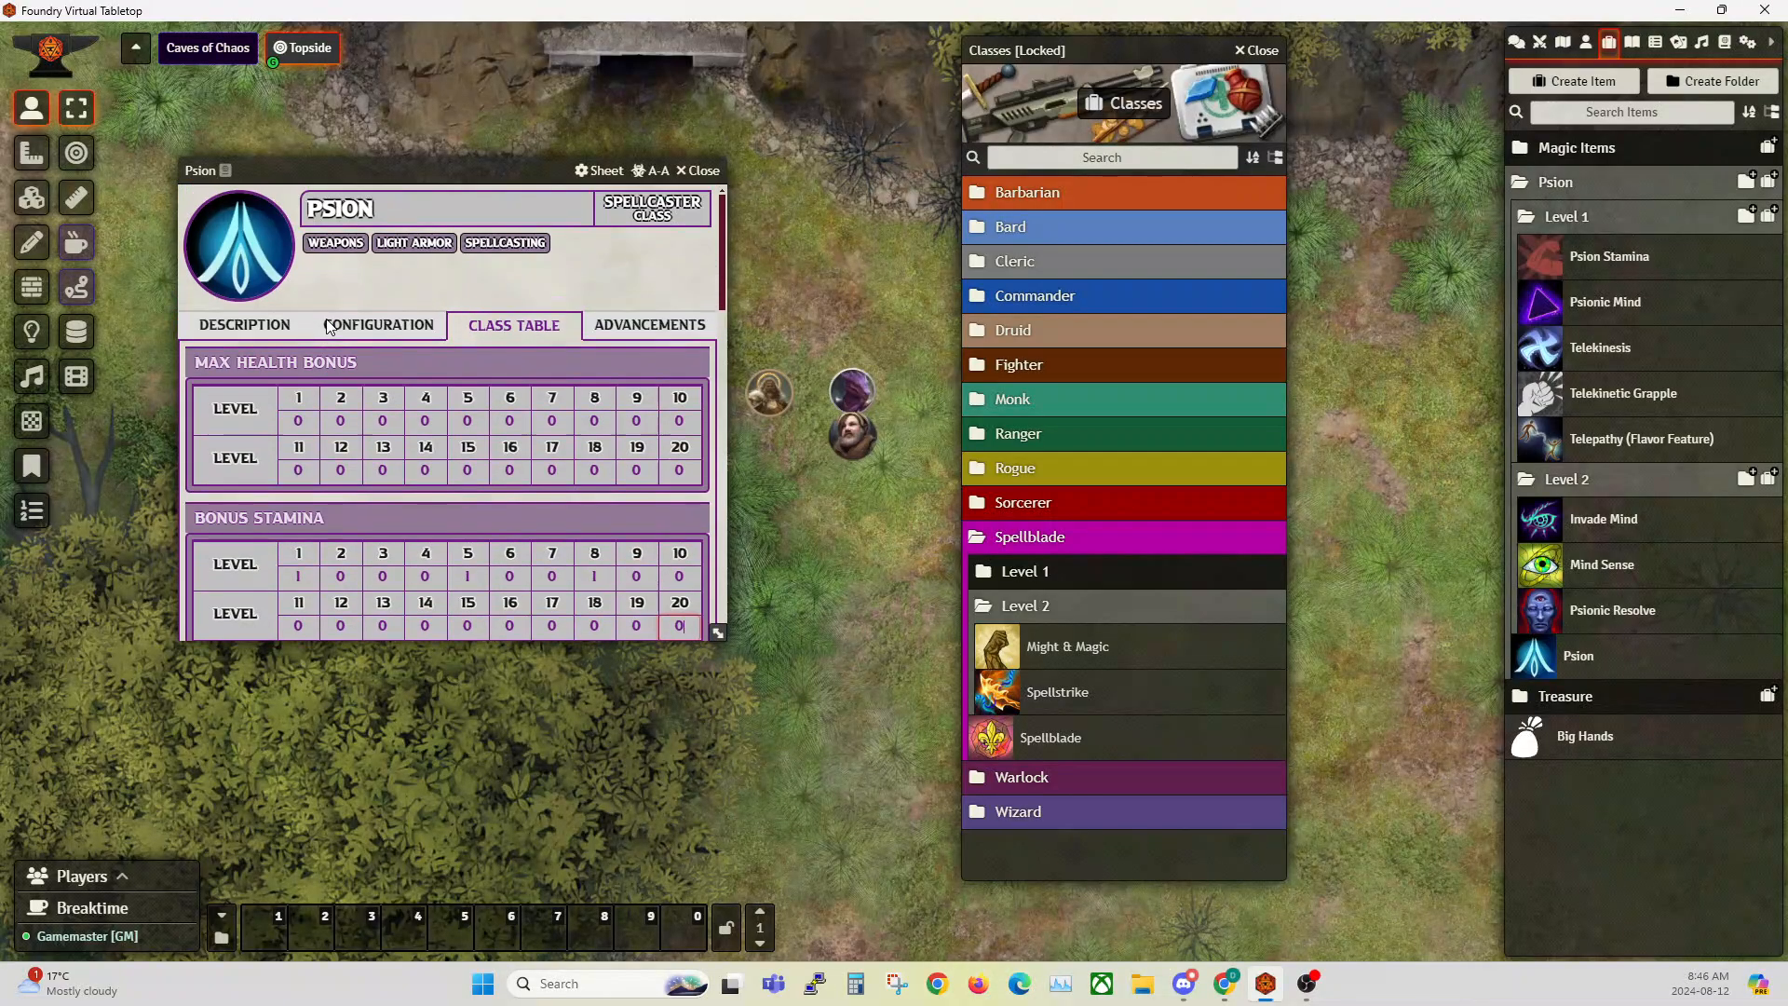
Step: Open the Psion's advancements, compare them with those of the Spellblade class, and close the Spellblade sheet
click(677, 331)
drag(440, 177, 469, 151)
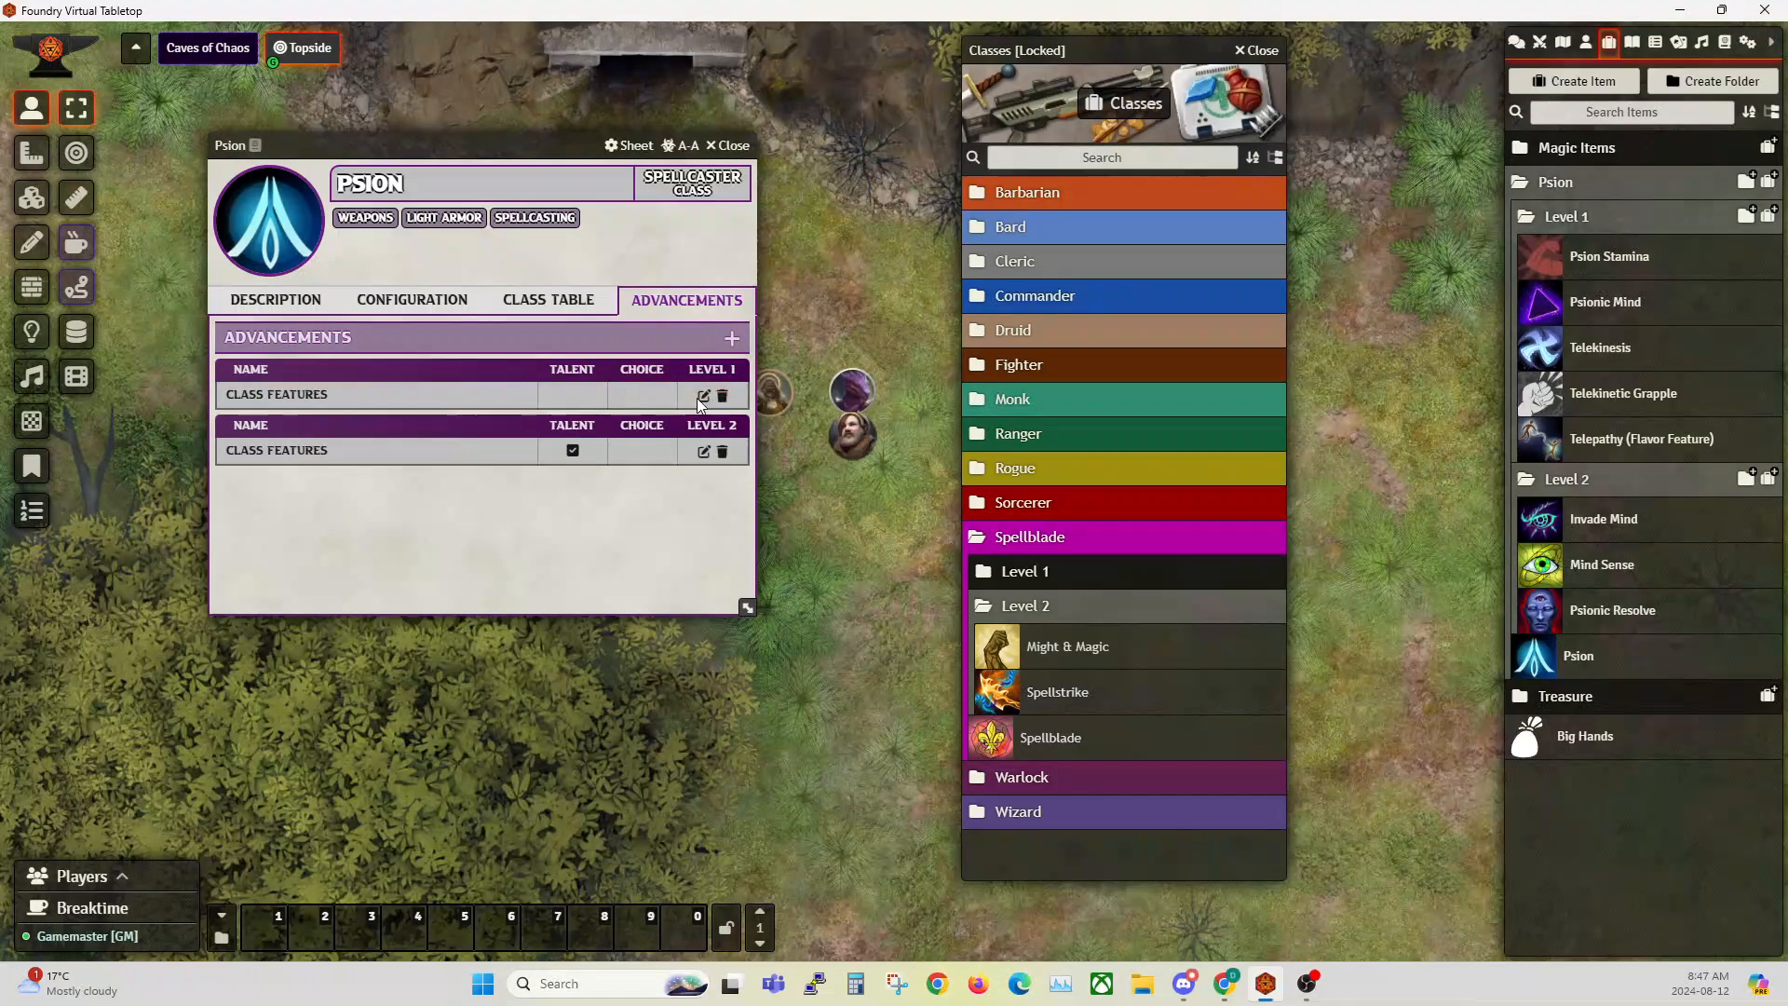
click(1056, 739)
click(1314, 399)
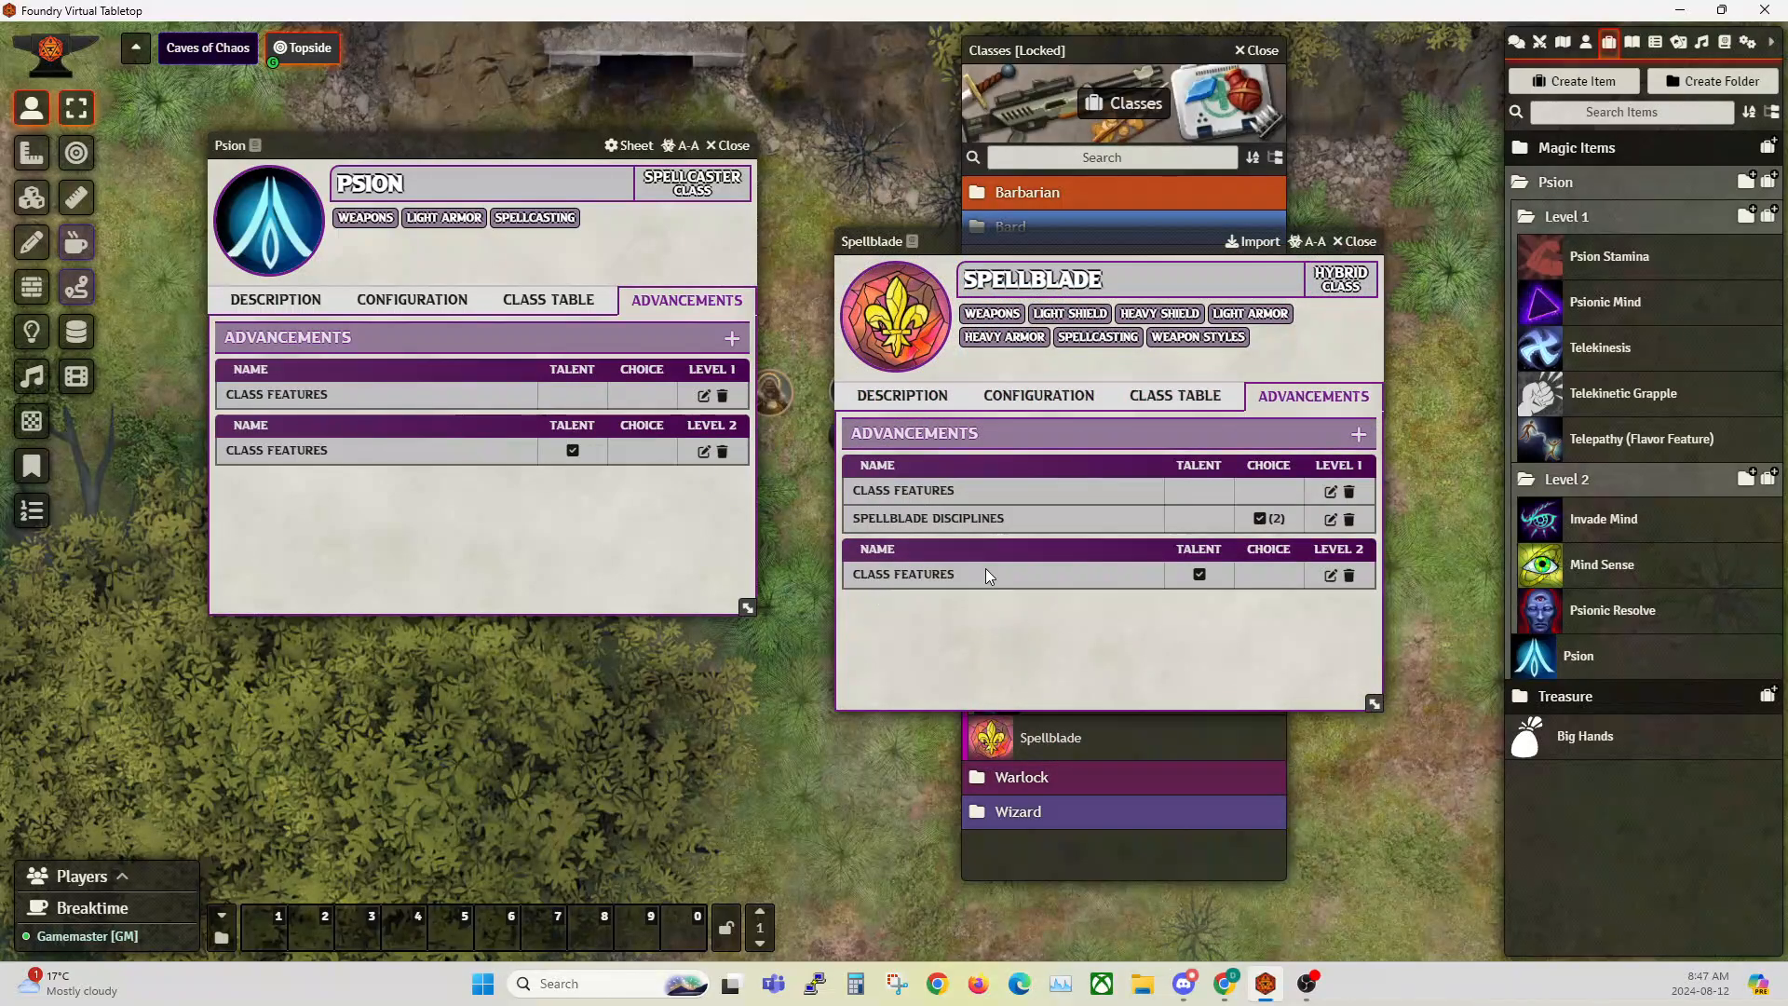
click(1355, 241)
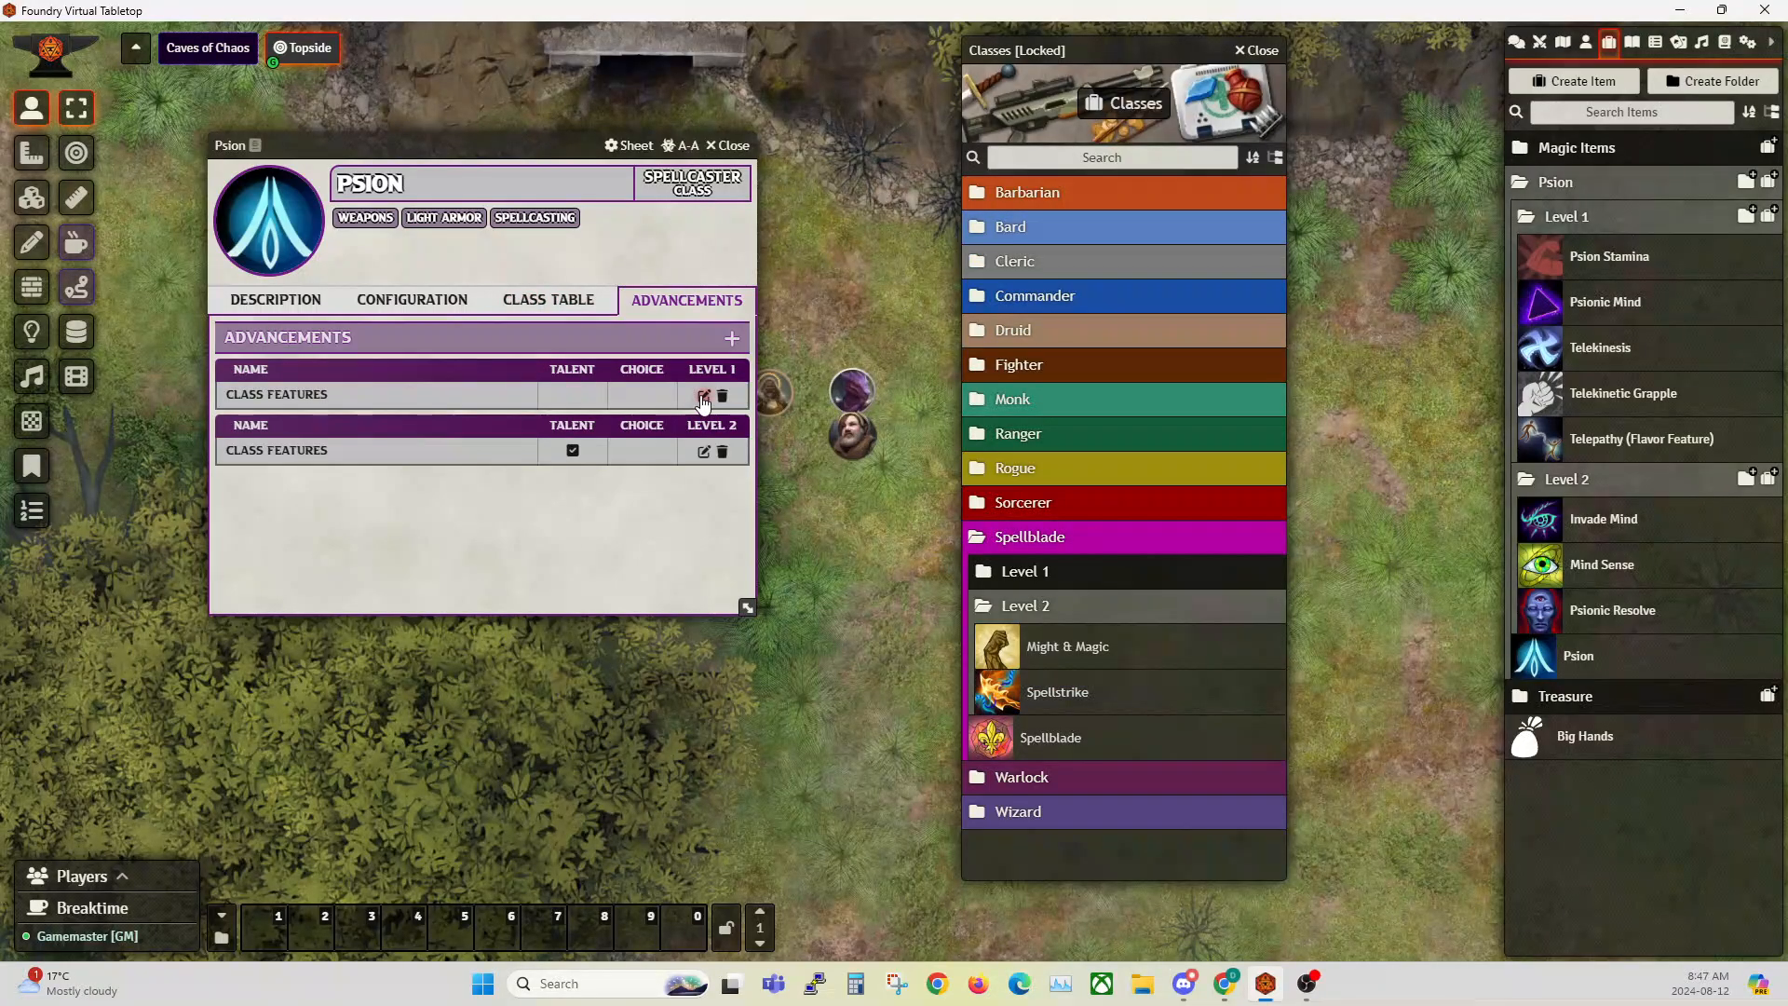
Step: Add a blank advancement to the Psion to view its configuration options, and close it without saving
click(732, 341)
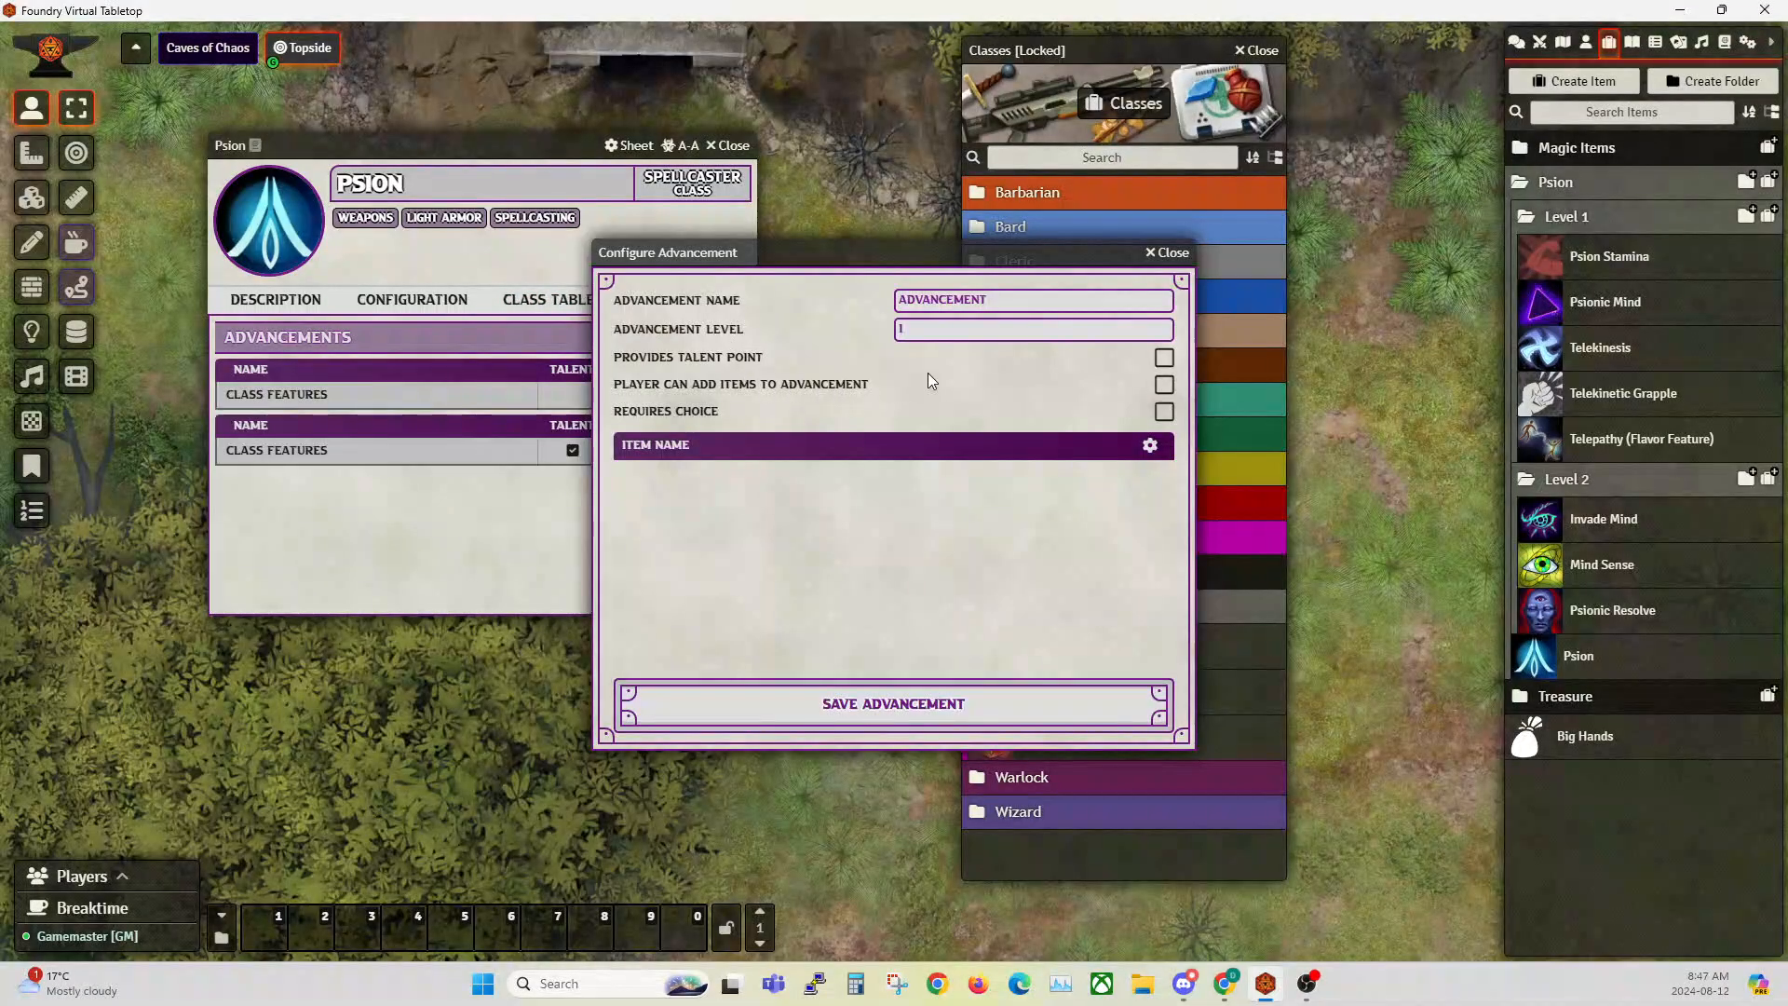
drag(988, 241, 1171, 278)
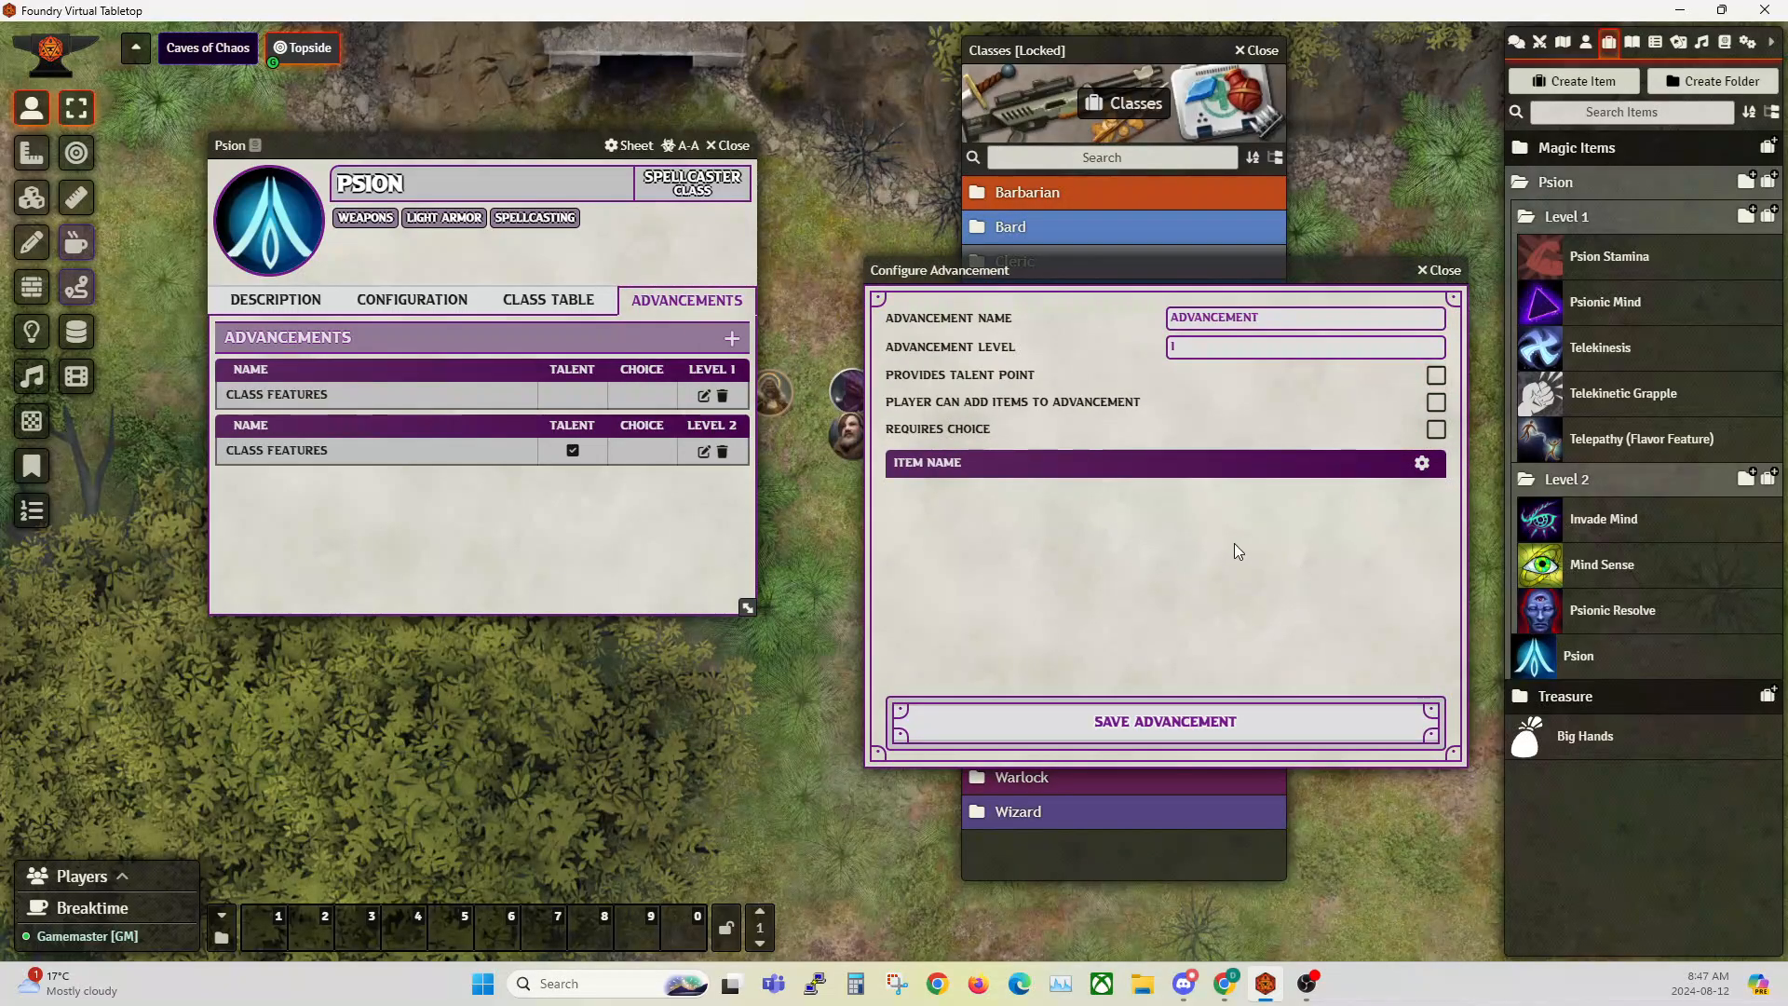
click(1454, 272)
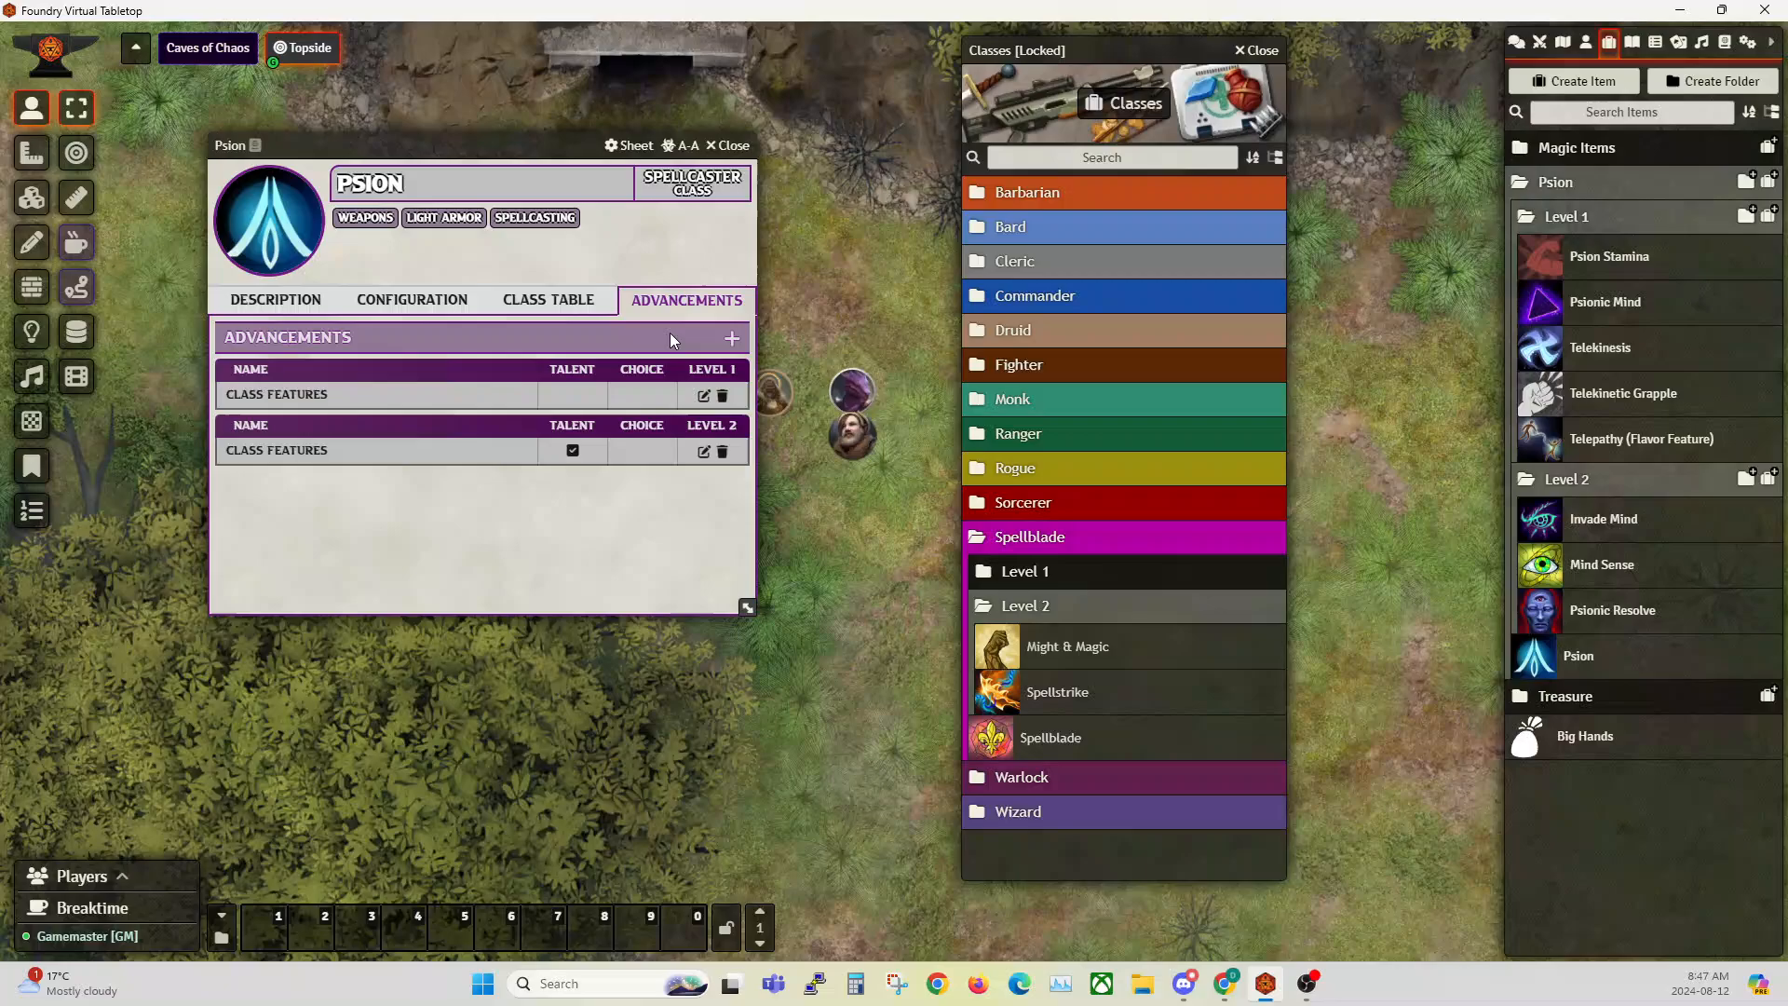
Step: Open the Psion's level 1 Class Features advancement for configuration and place its window clear of the world's item list
click(703, 396)
drag(854, 253, 509, 303)
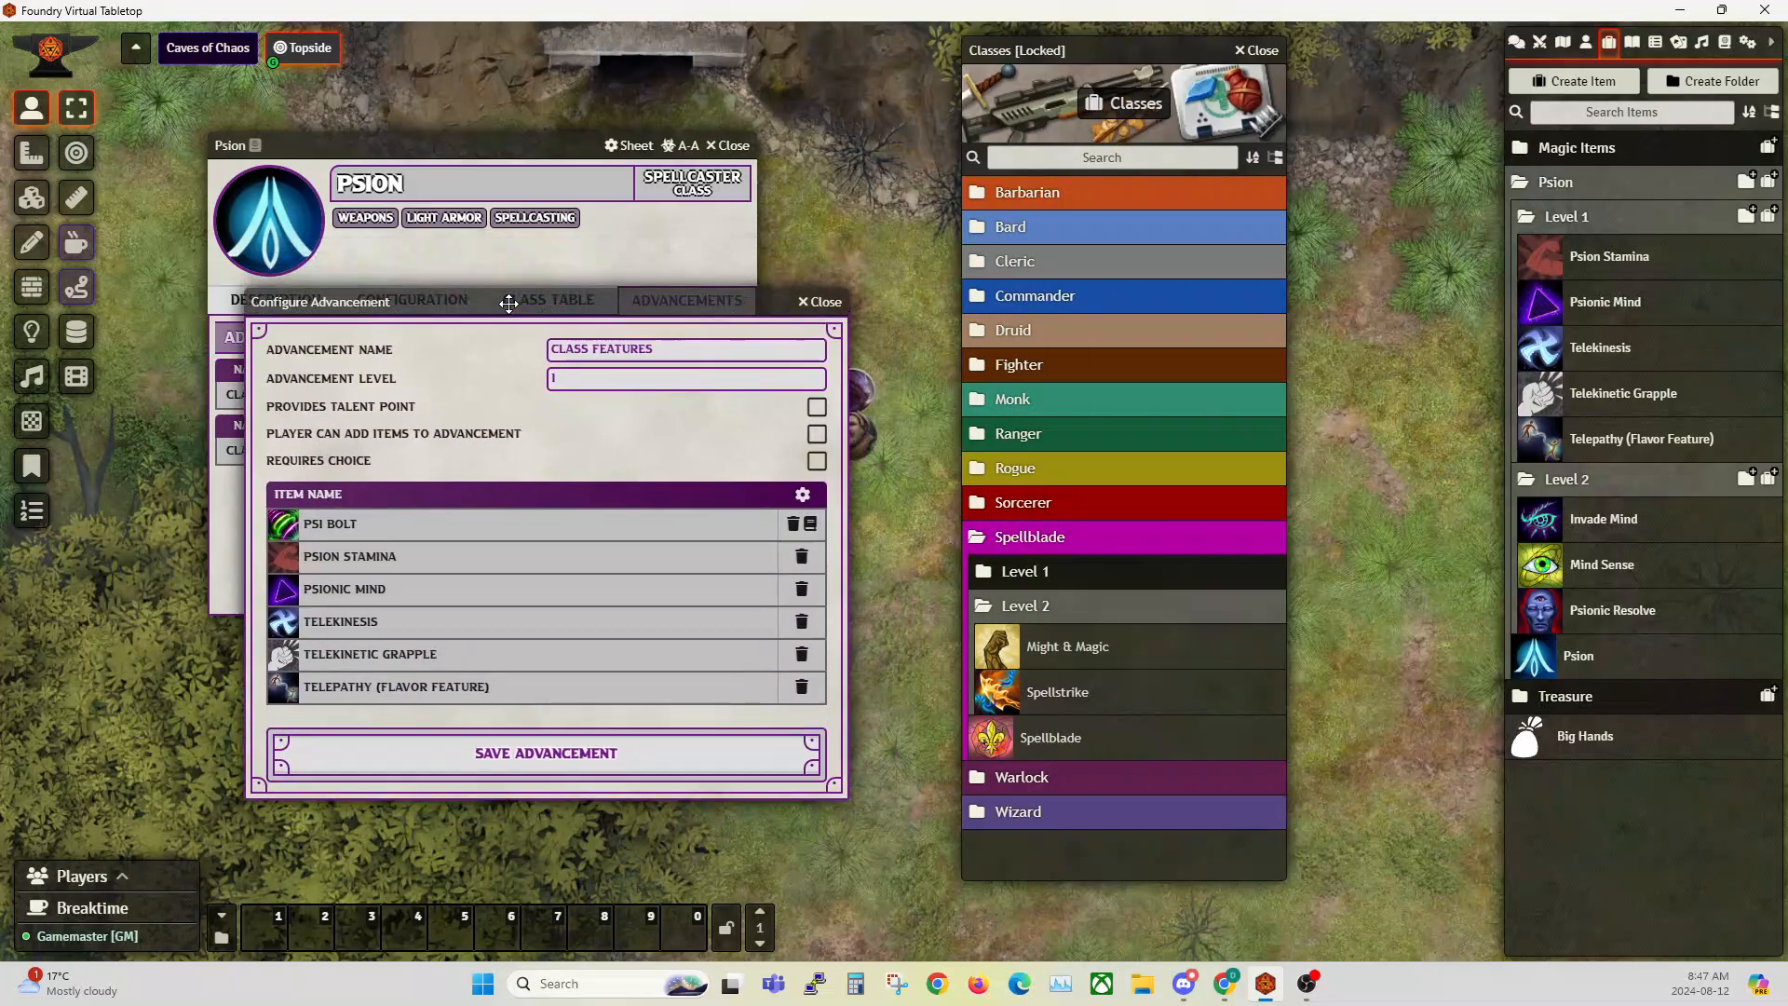
click(1587, 42)
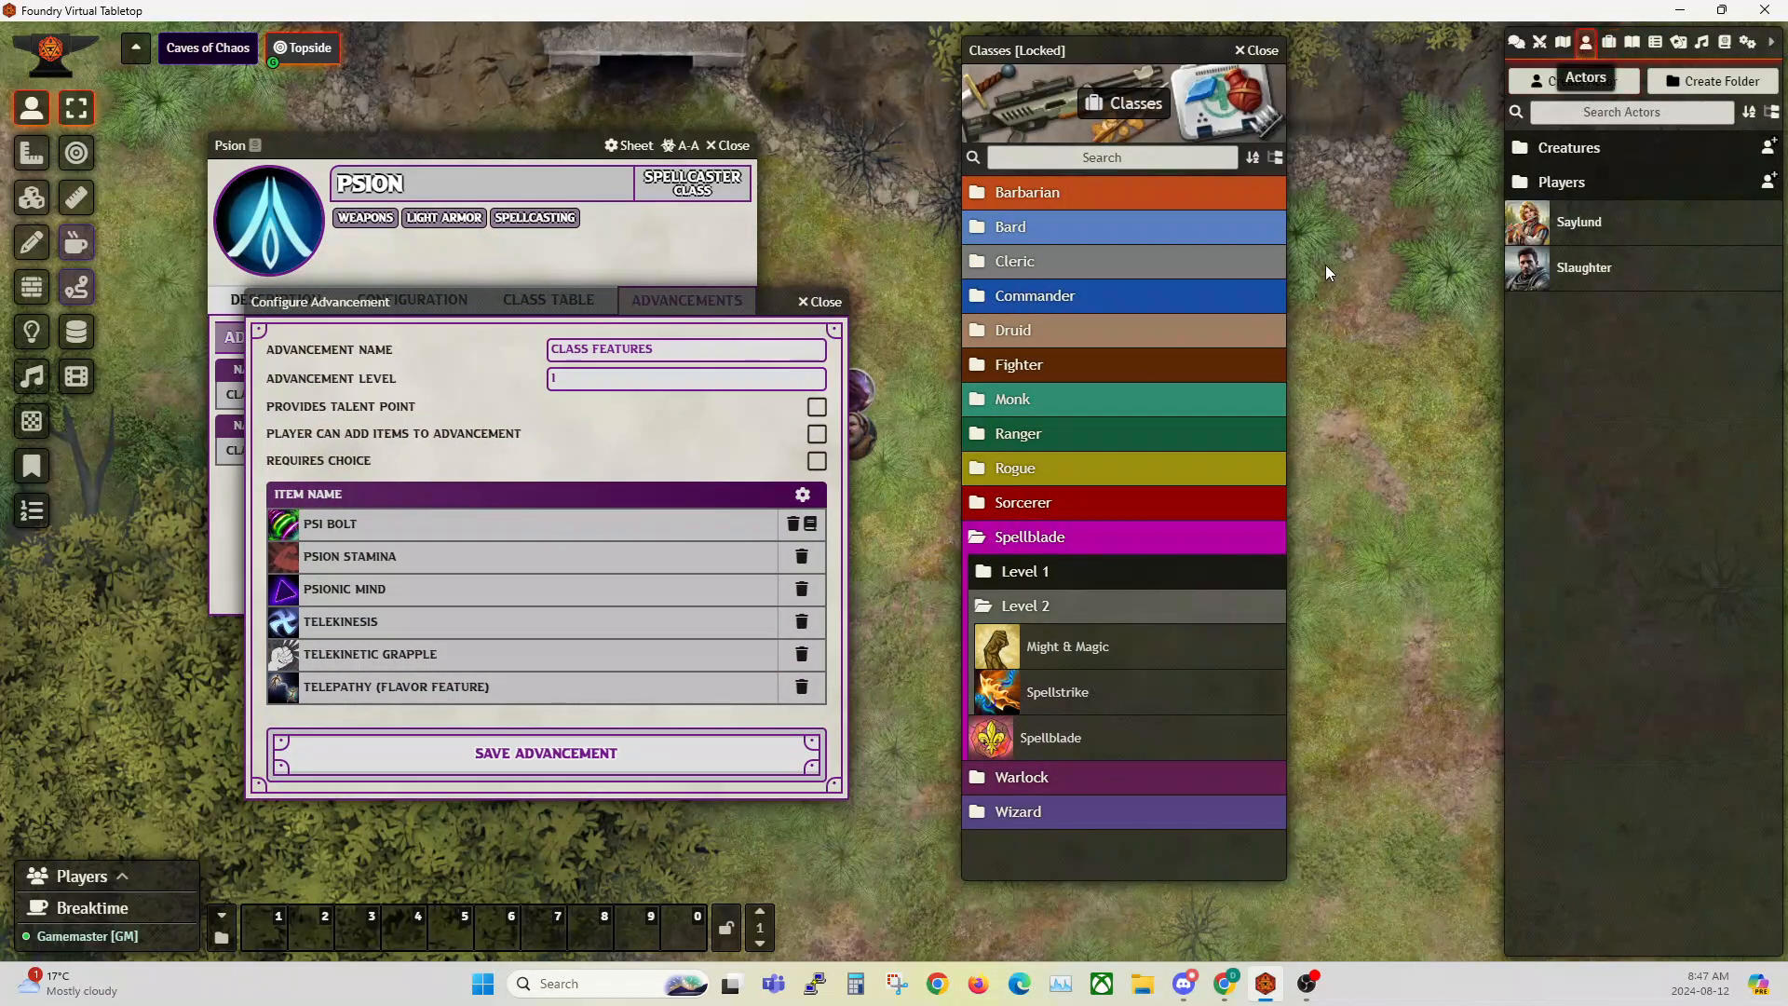
drag(490, 305, 639, 238)
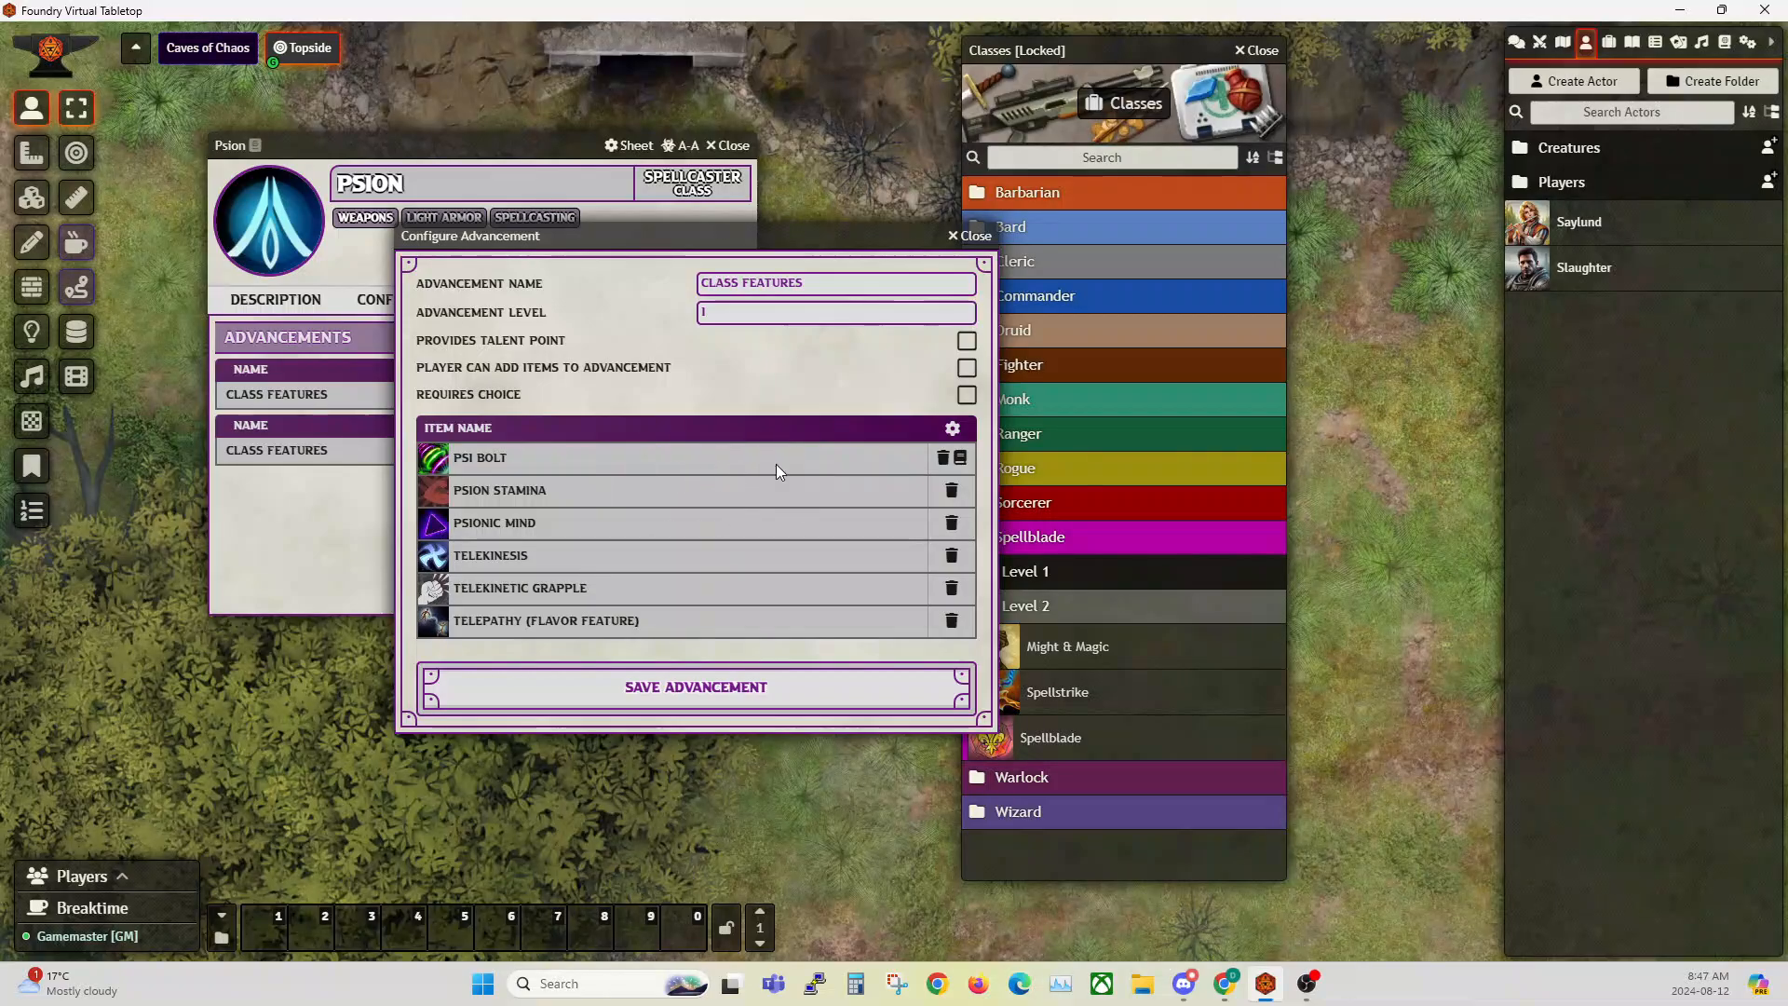
drag(681, 233, 737, 234)
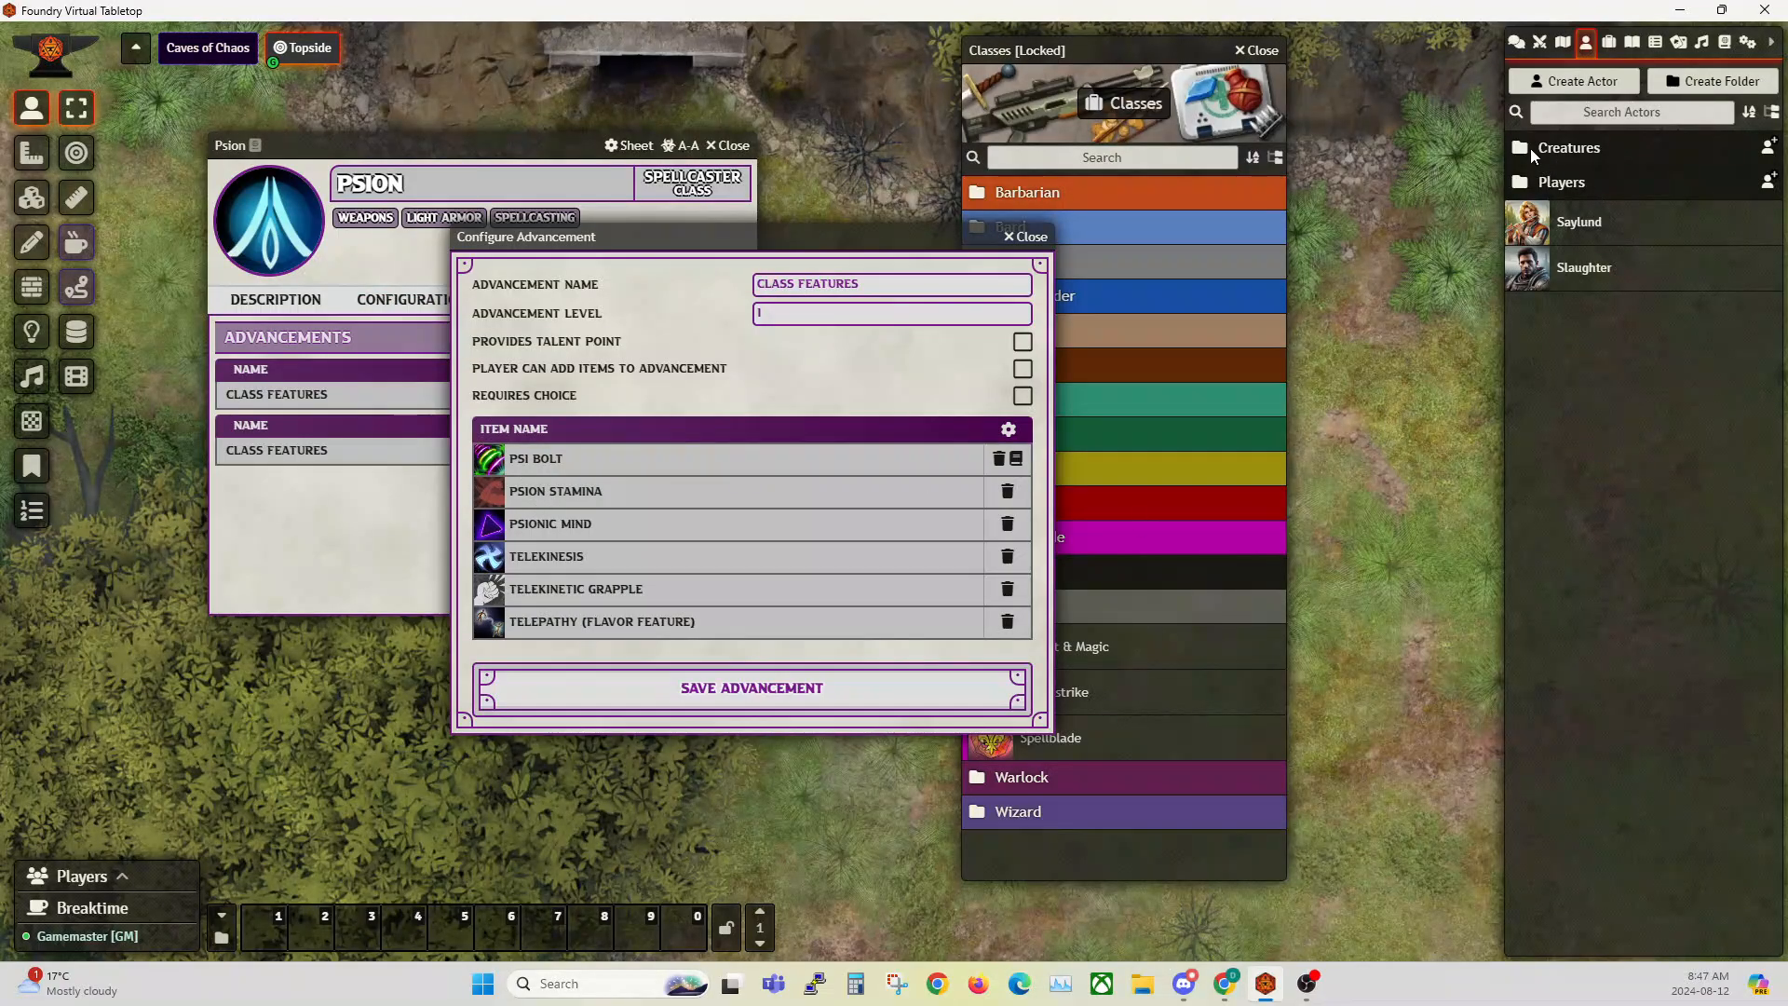
click(1609, 42)
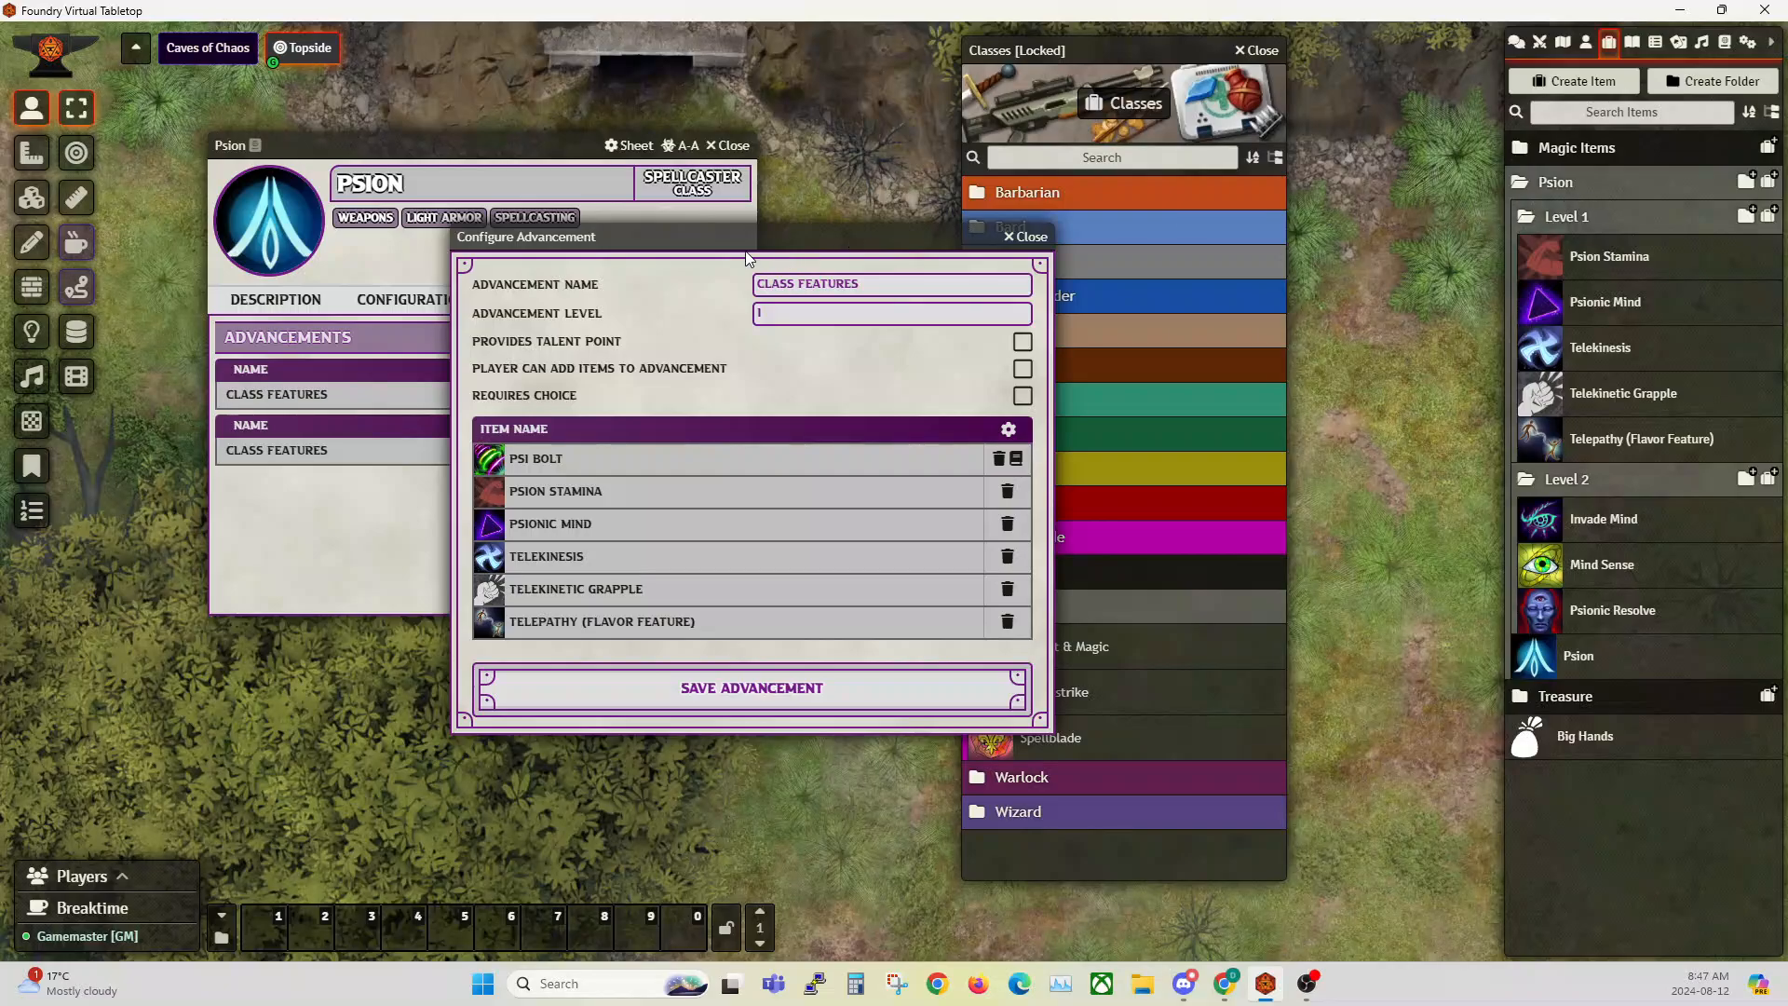
drag(710, 243, 634, 261)
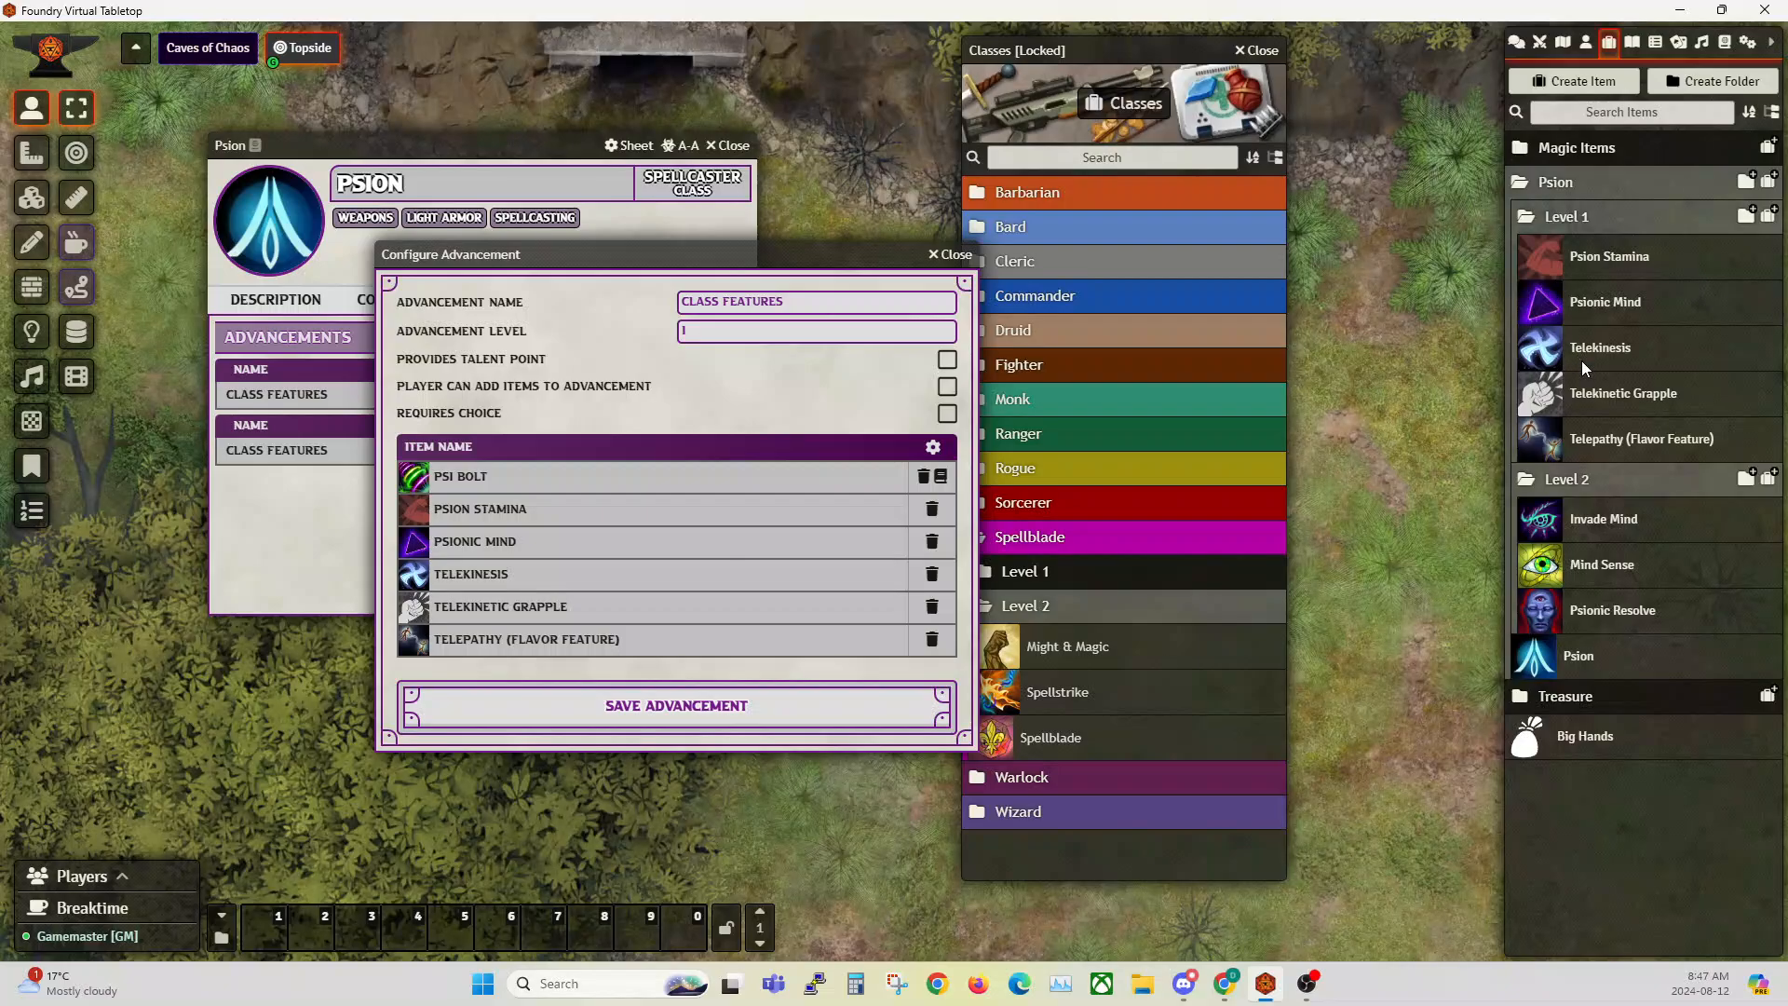
Step: Open the Psionics compendium beside the advancement, review its Psion folder, collapse that folder, and close the compendium
click(1725, 42)
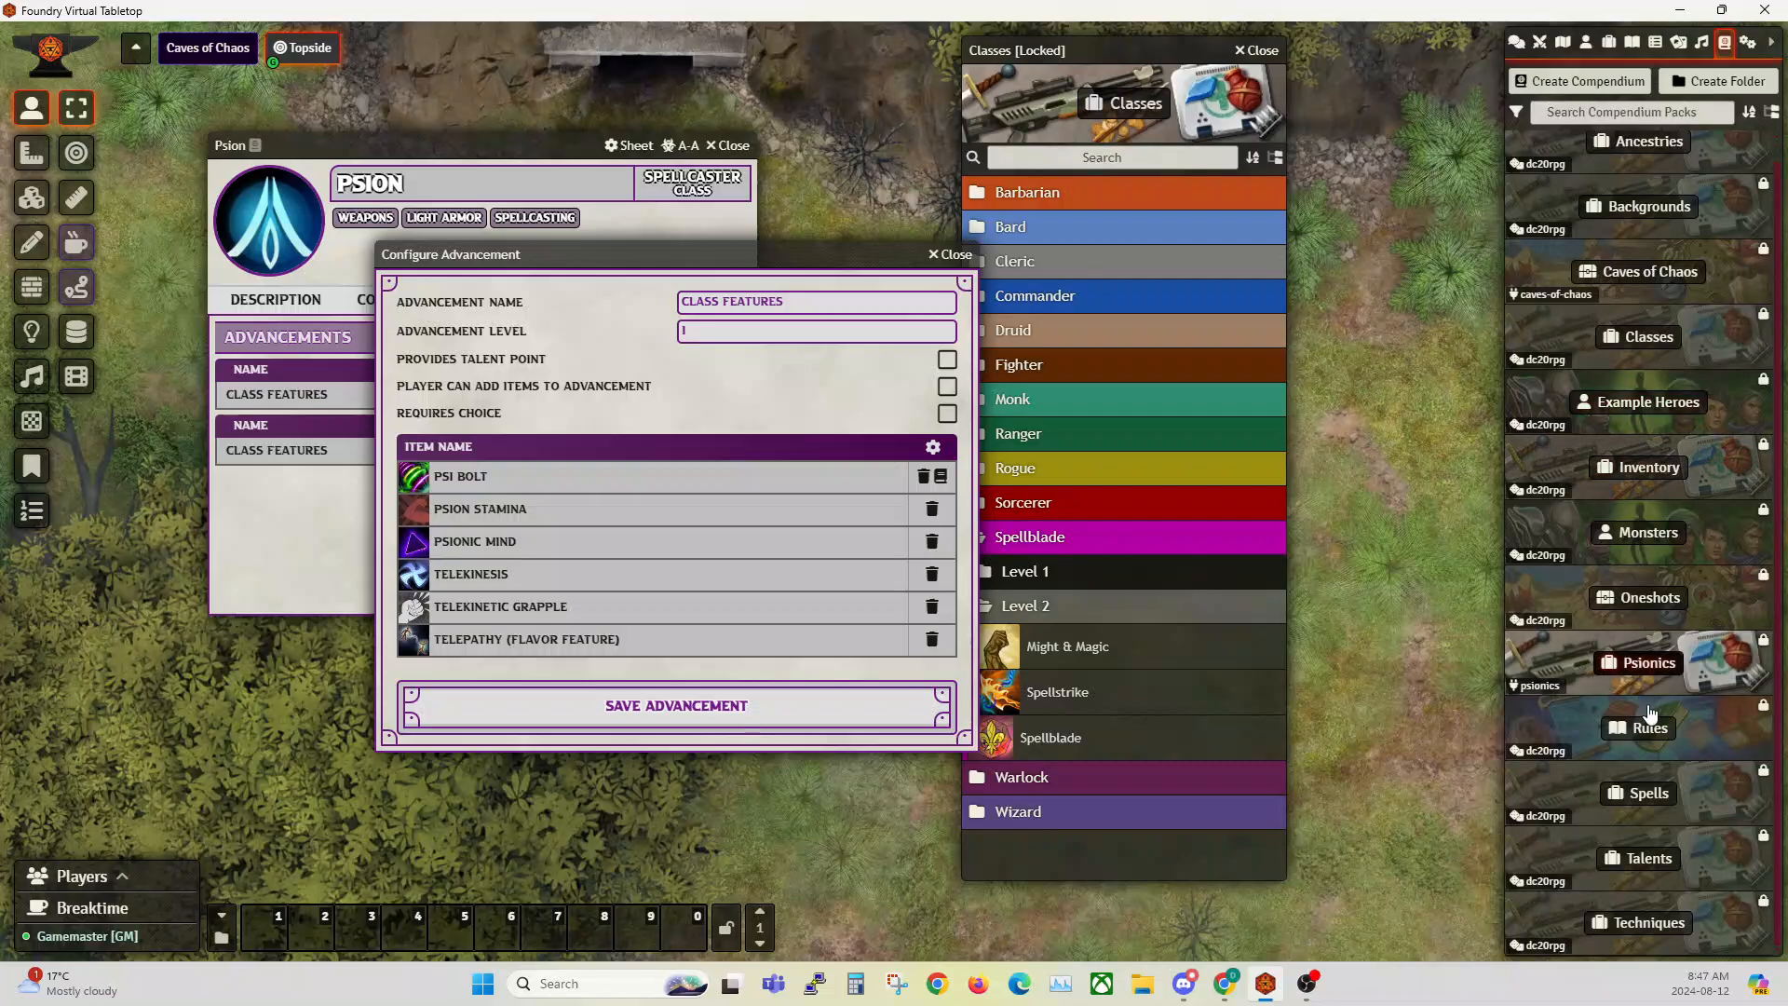
click(1663, 669)
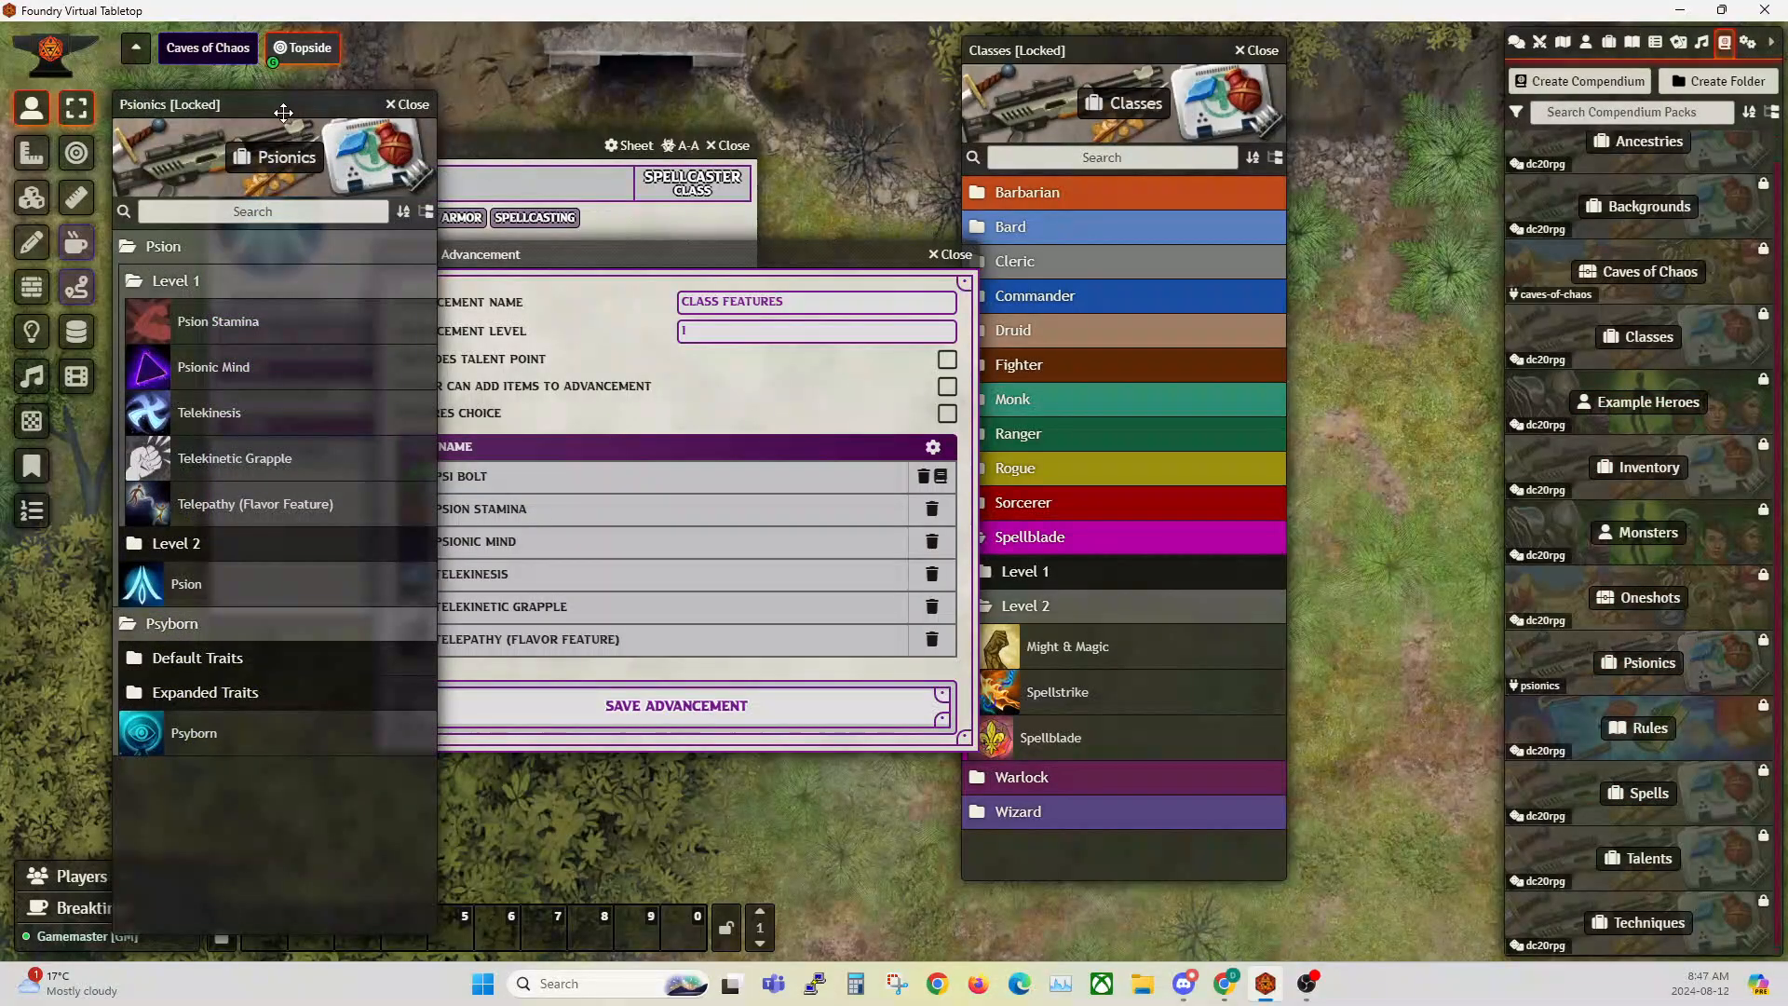
drag(264, 104, 1468, 96)
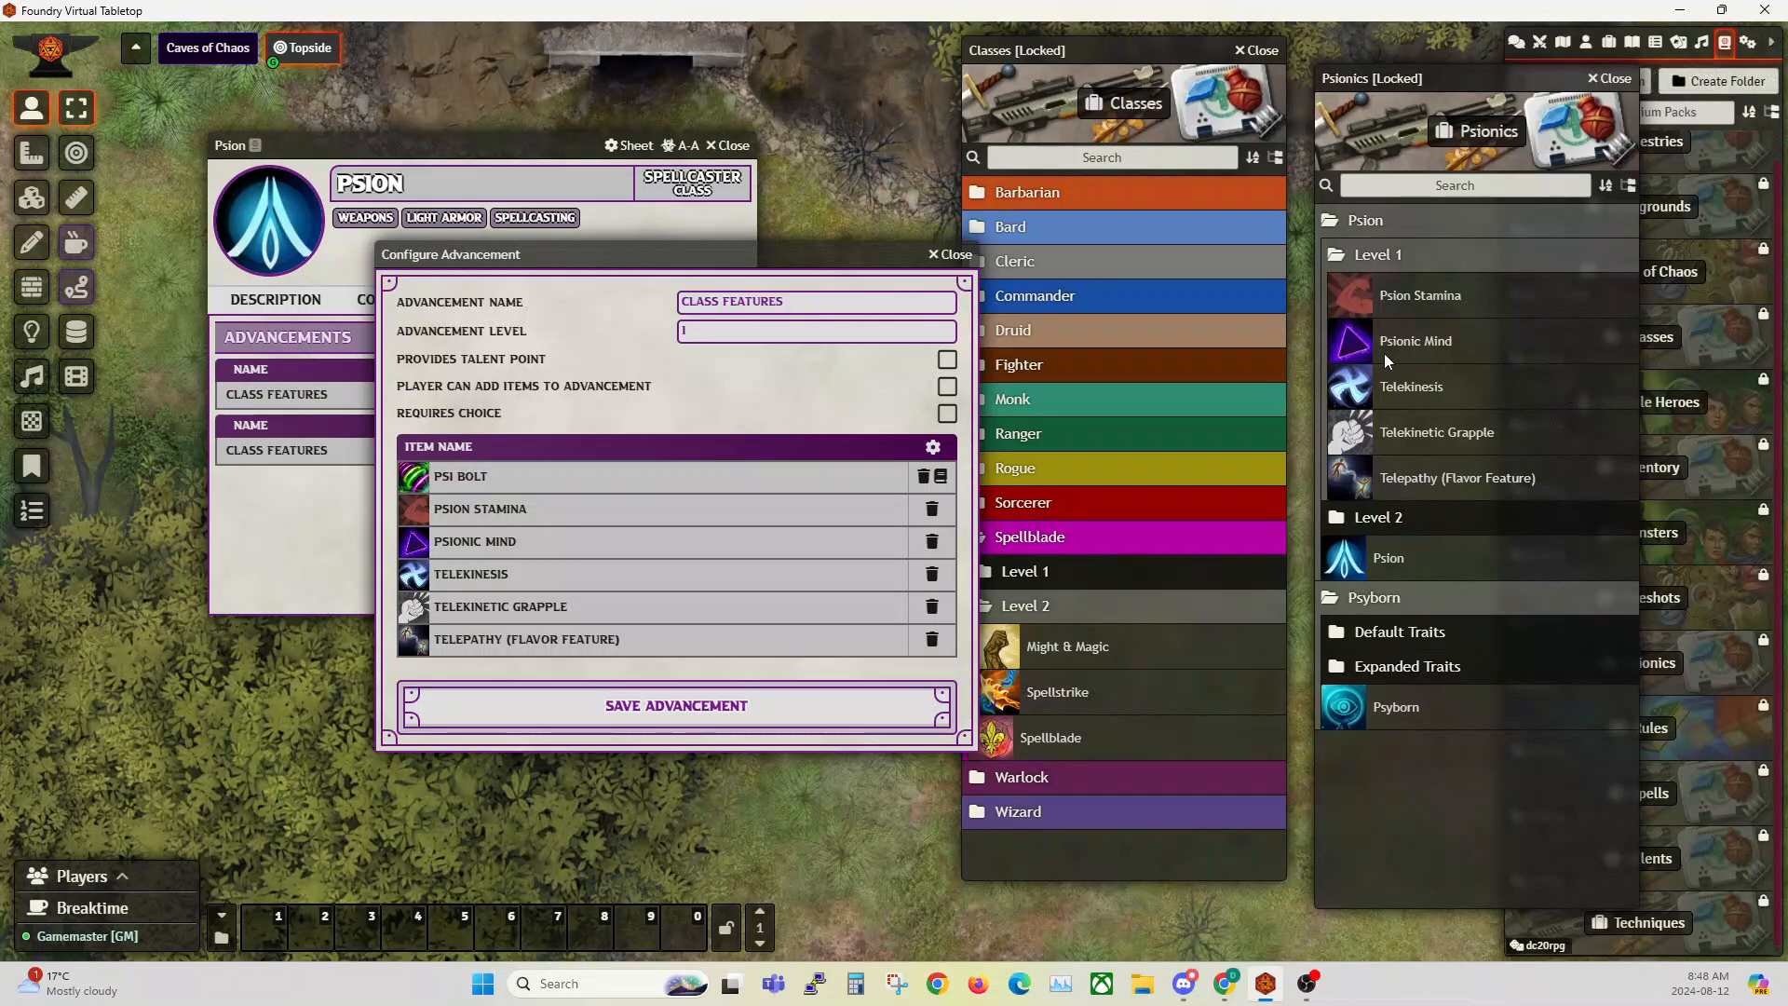
click(1355, 224)
click(1355, 223)
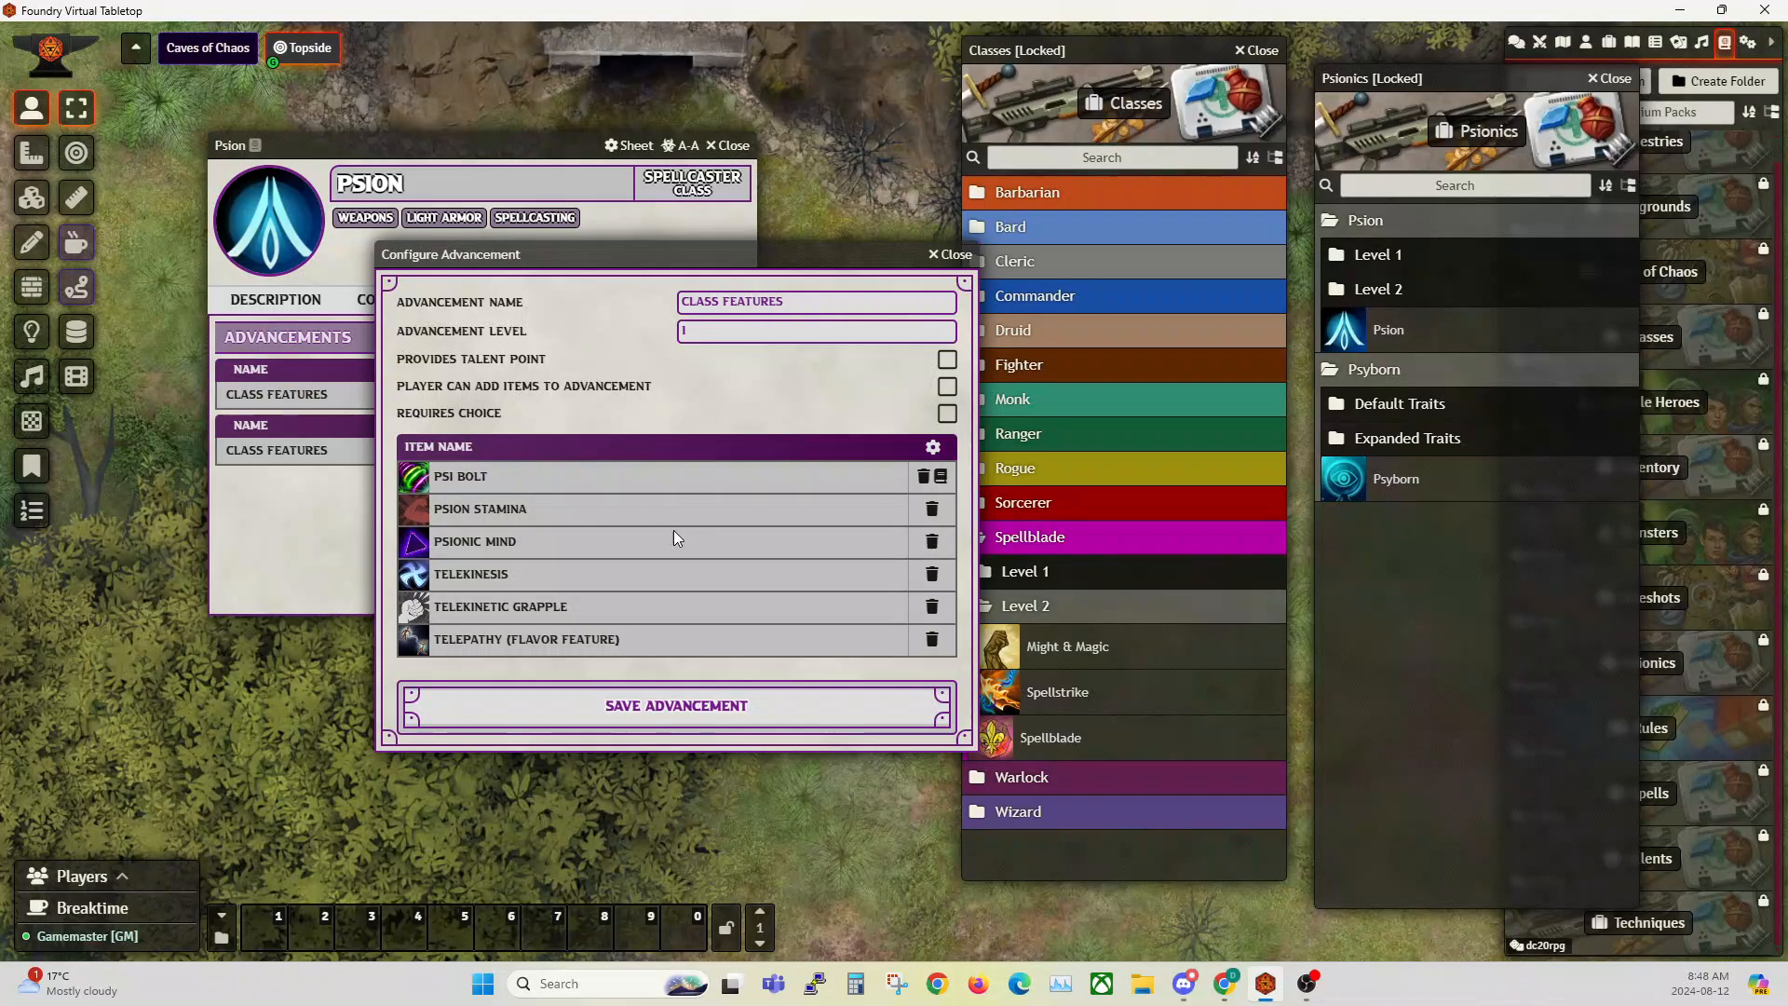
click(1355, 220)
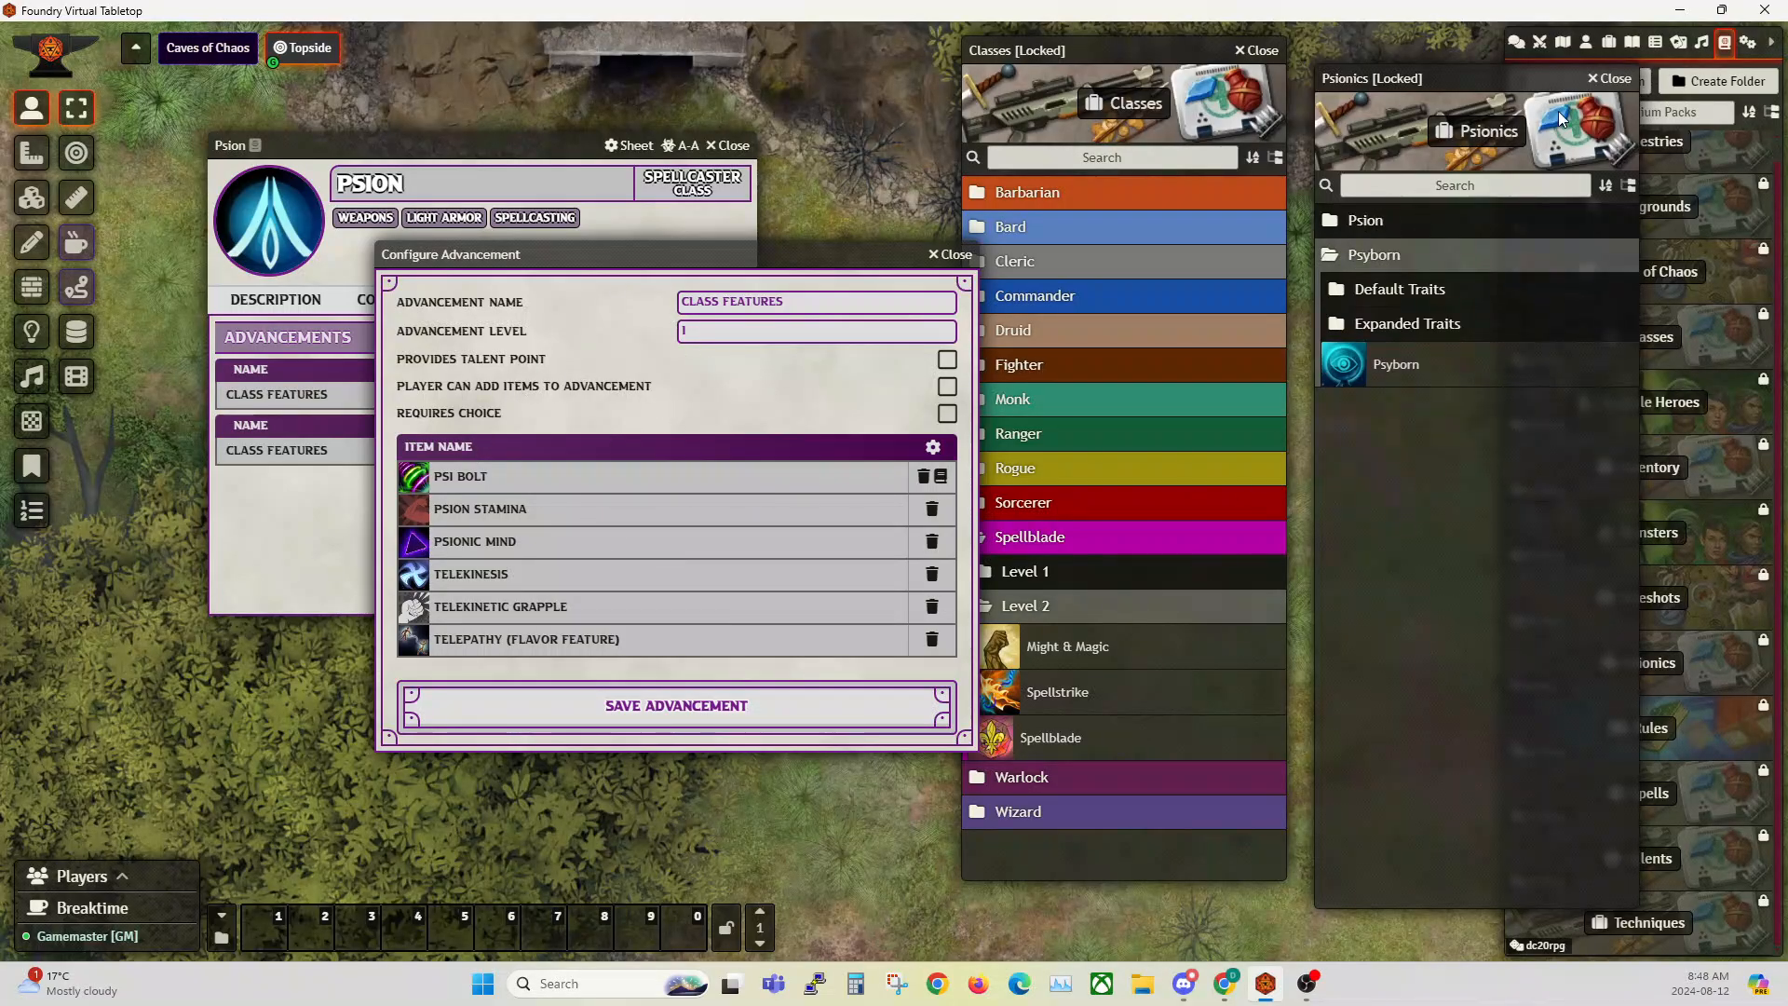
click(1610, 79)
Step: Move the Classes compendium clear of the advancement window and expand its Sorcerer folder
click(975, 247)
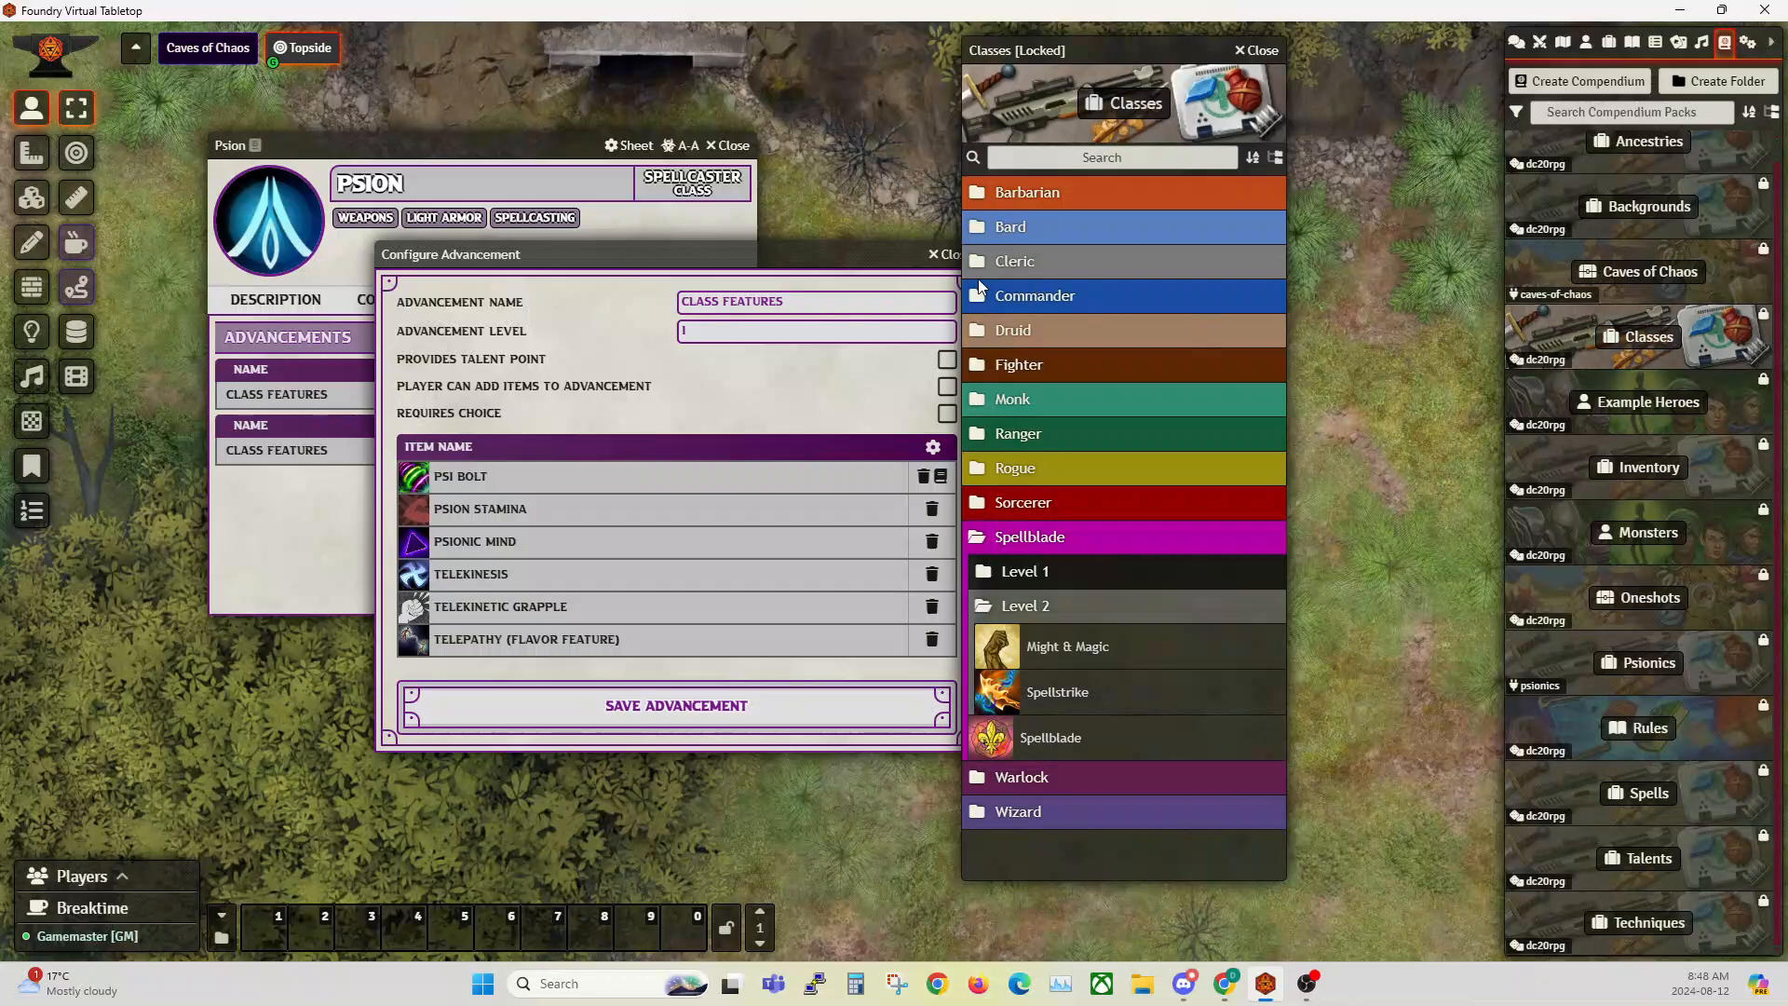
drag(1071, 49, 1263, 58)
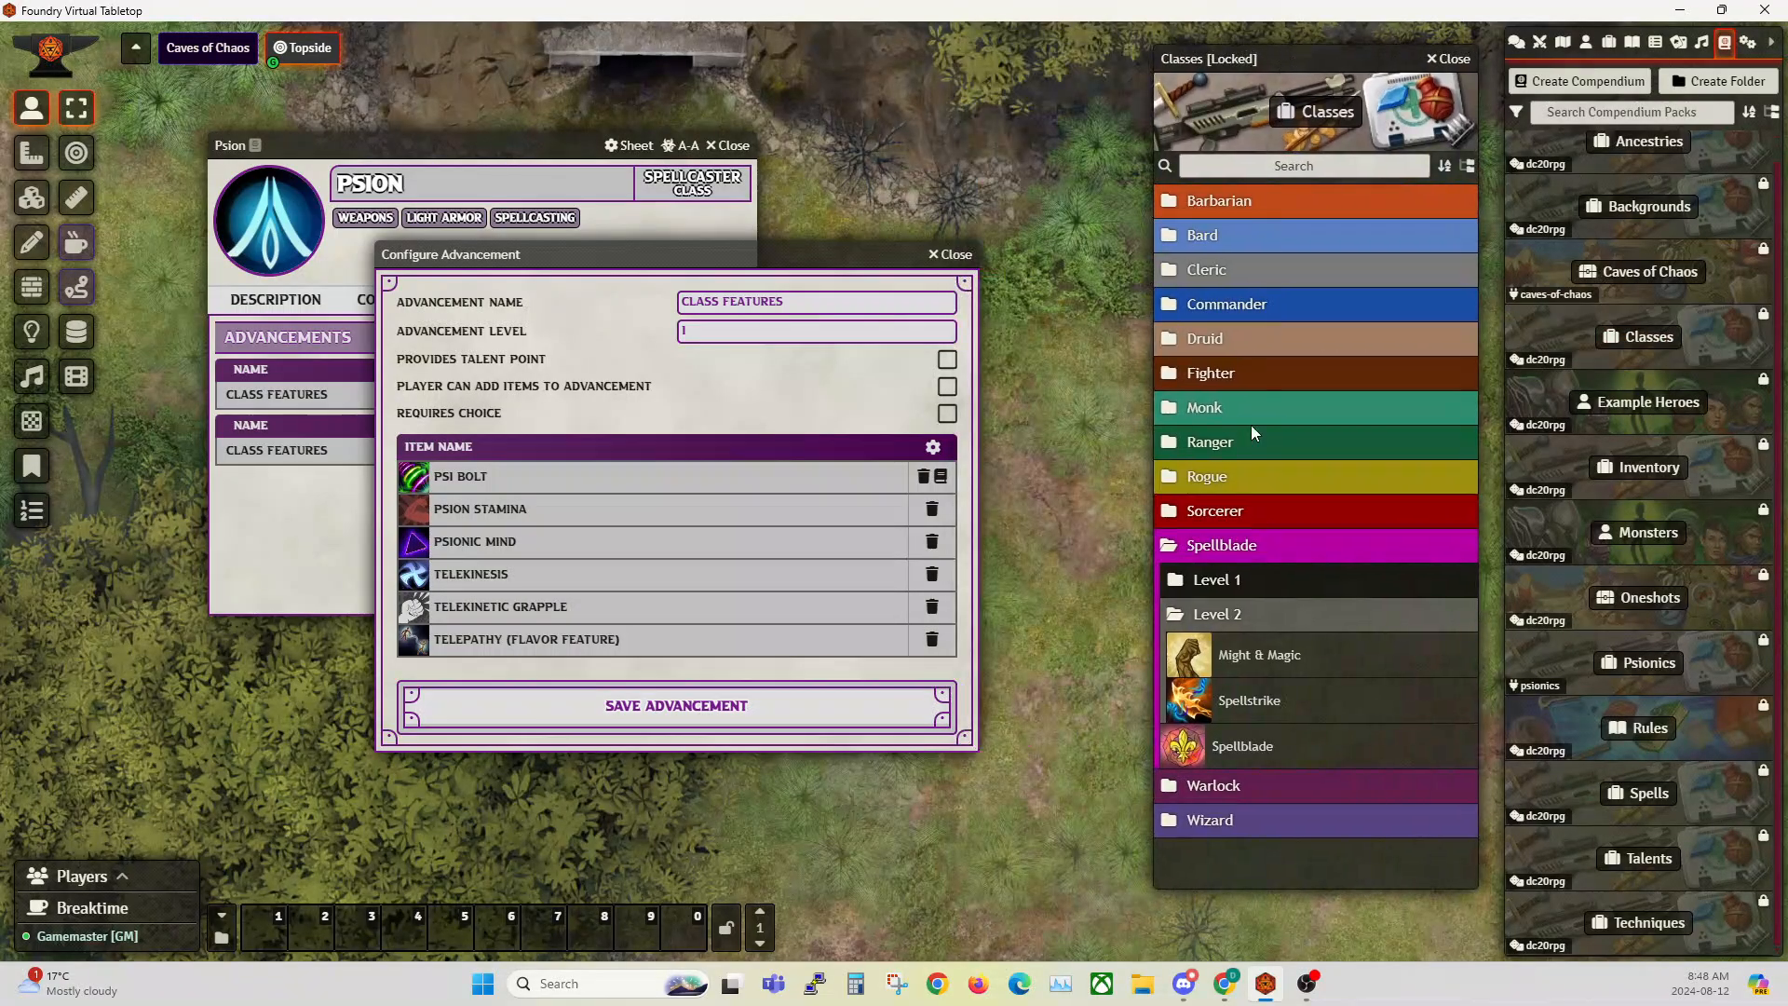
click(1239, 511)
scroll(1232, 517, down, 1)
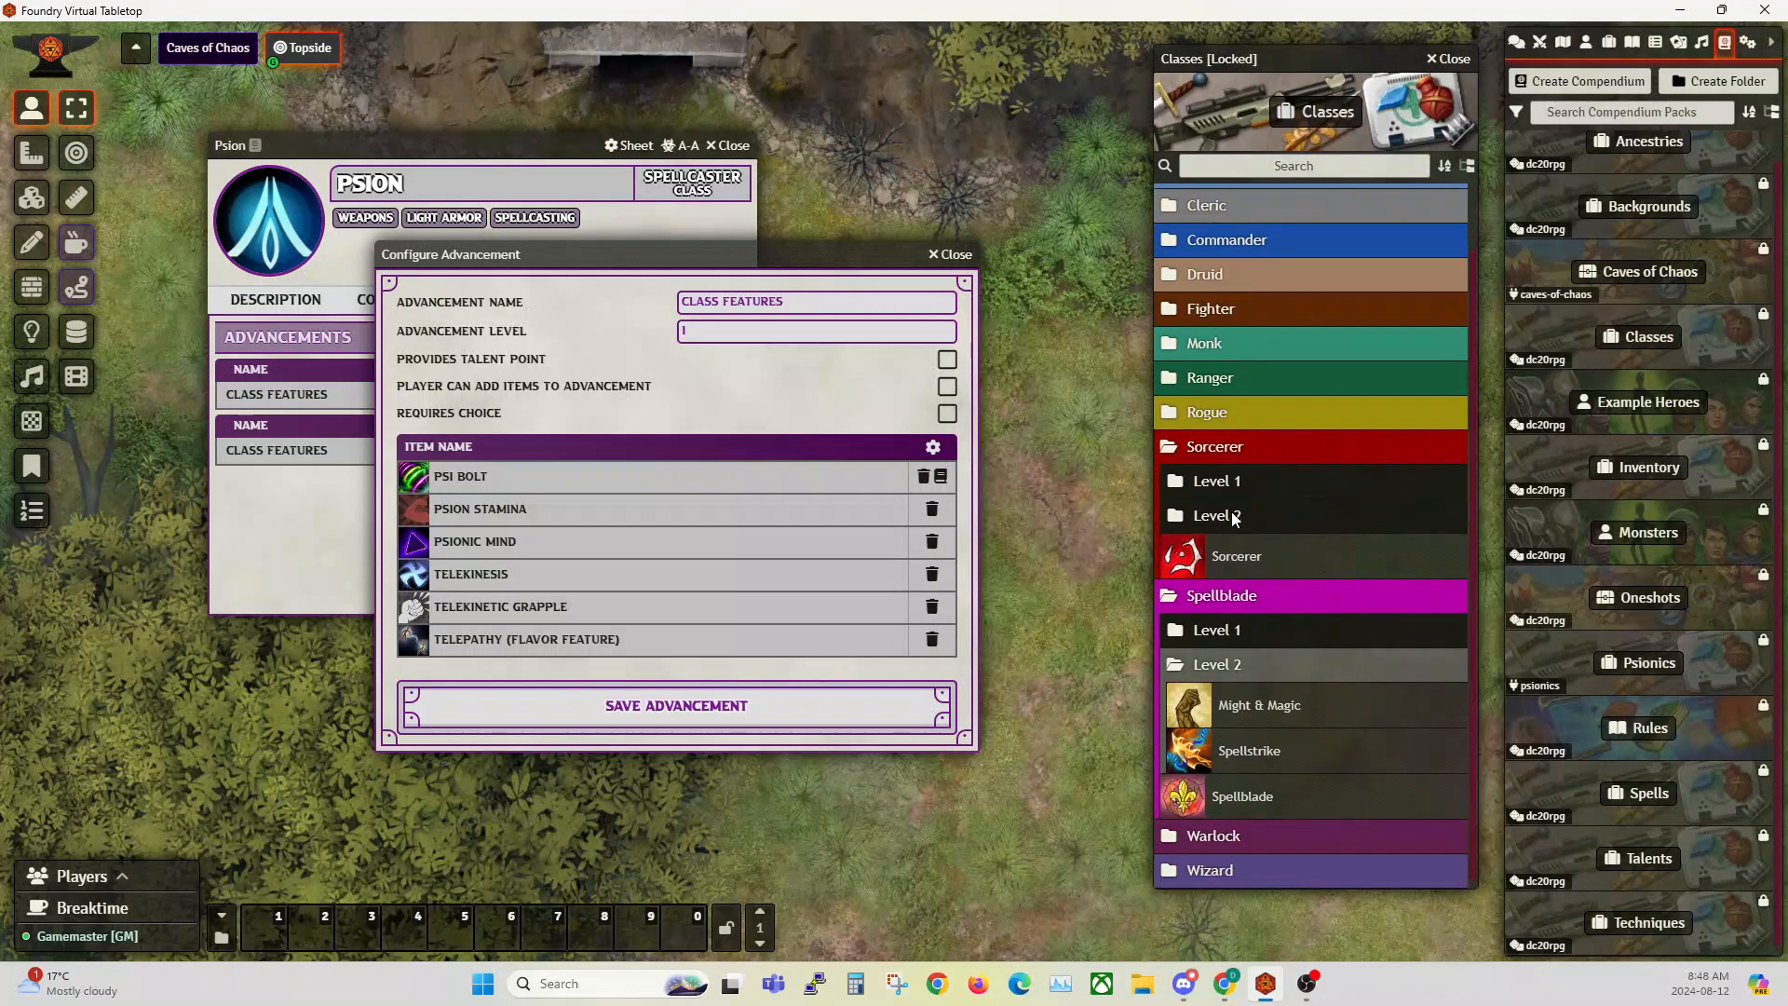
Step: Add Innate Power from the Sorcerer's Level 1 folder to the Psion's Class Features advancement, and remove it again
click(1213, 481)
scroll(1290, 485, down, 2)
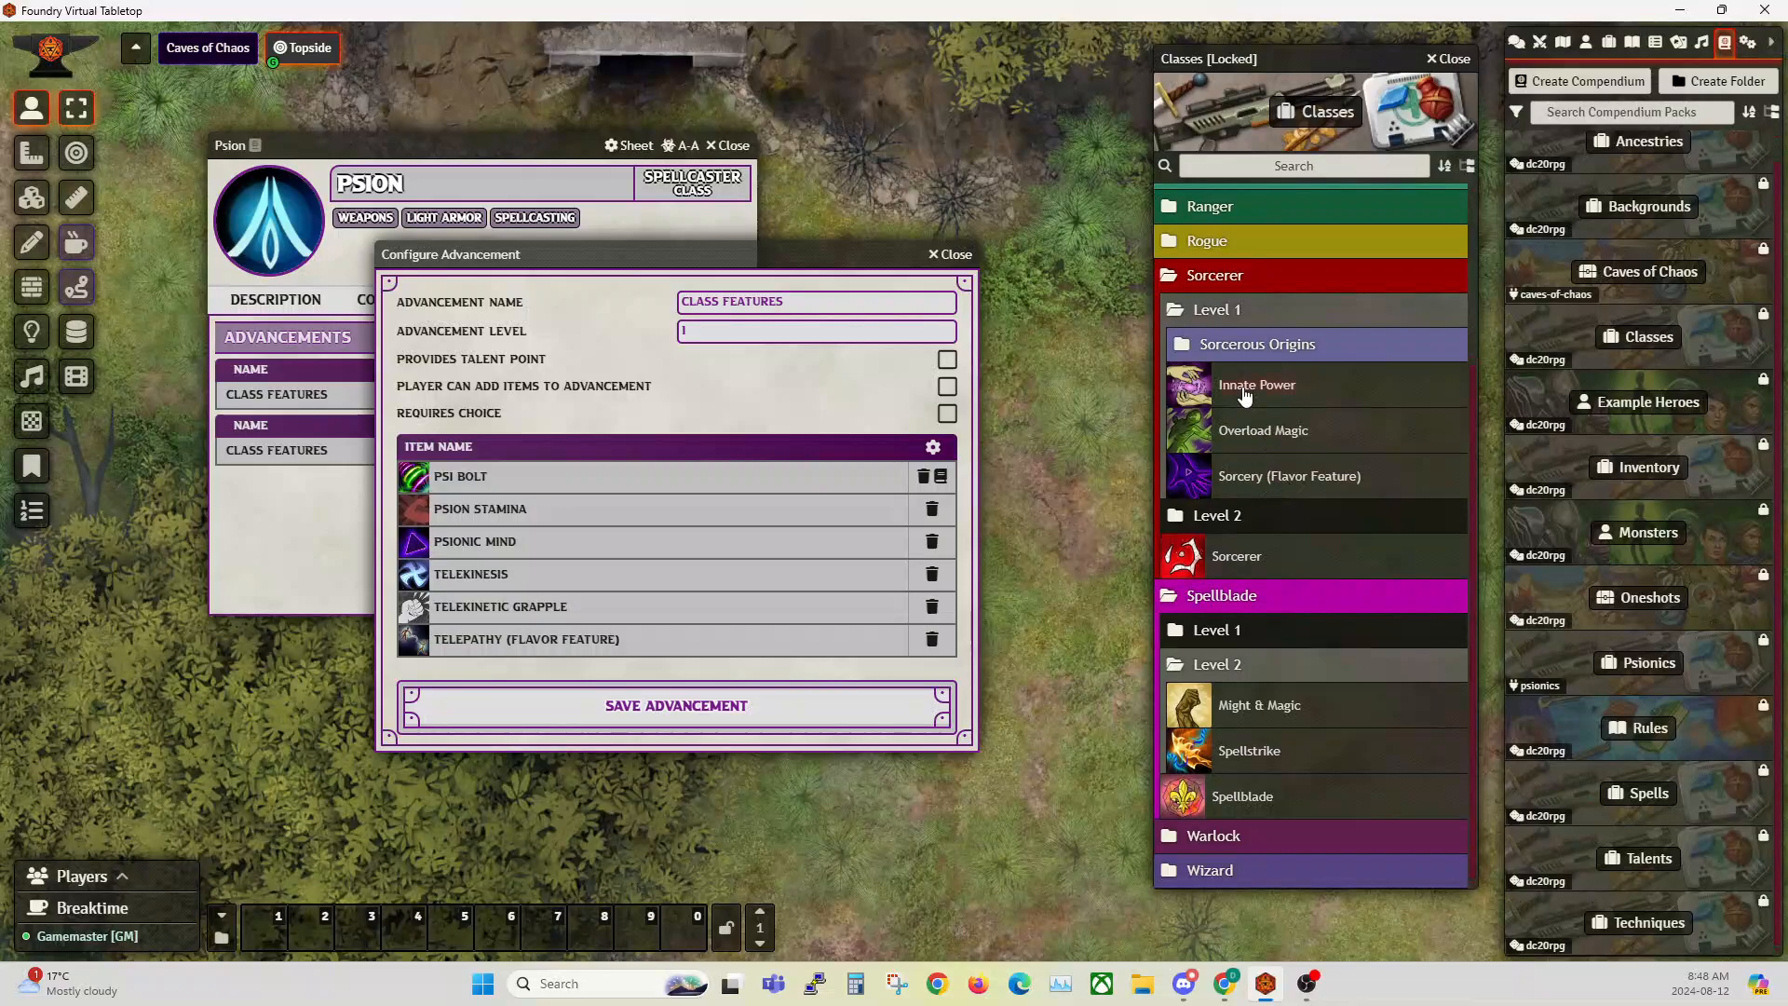
drag(1263, 393, 606, 536)
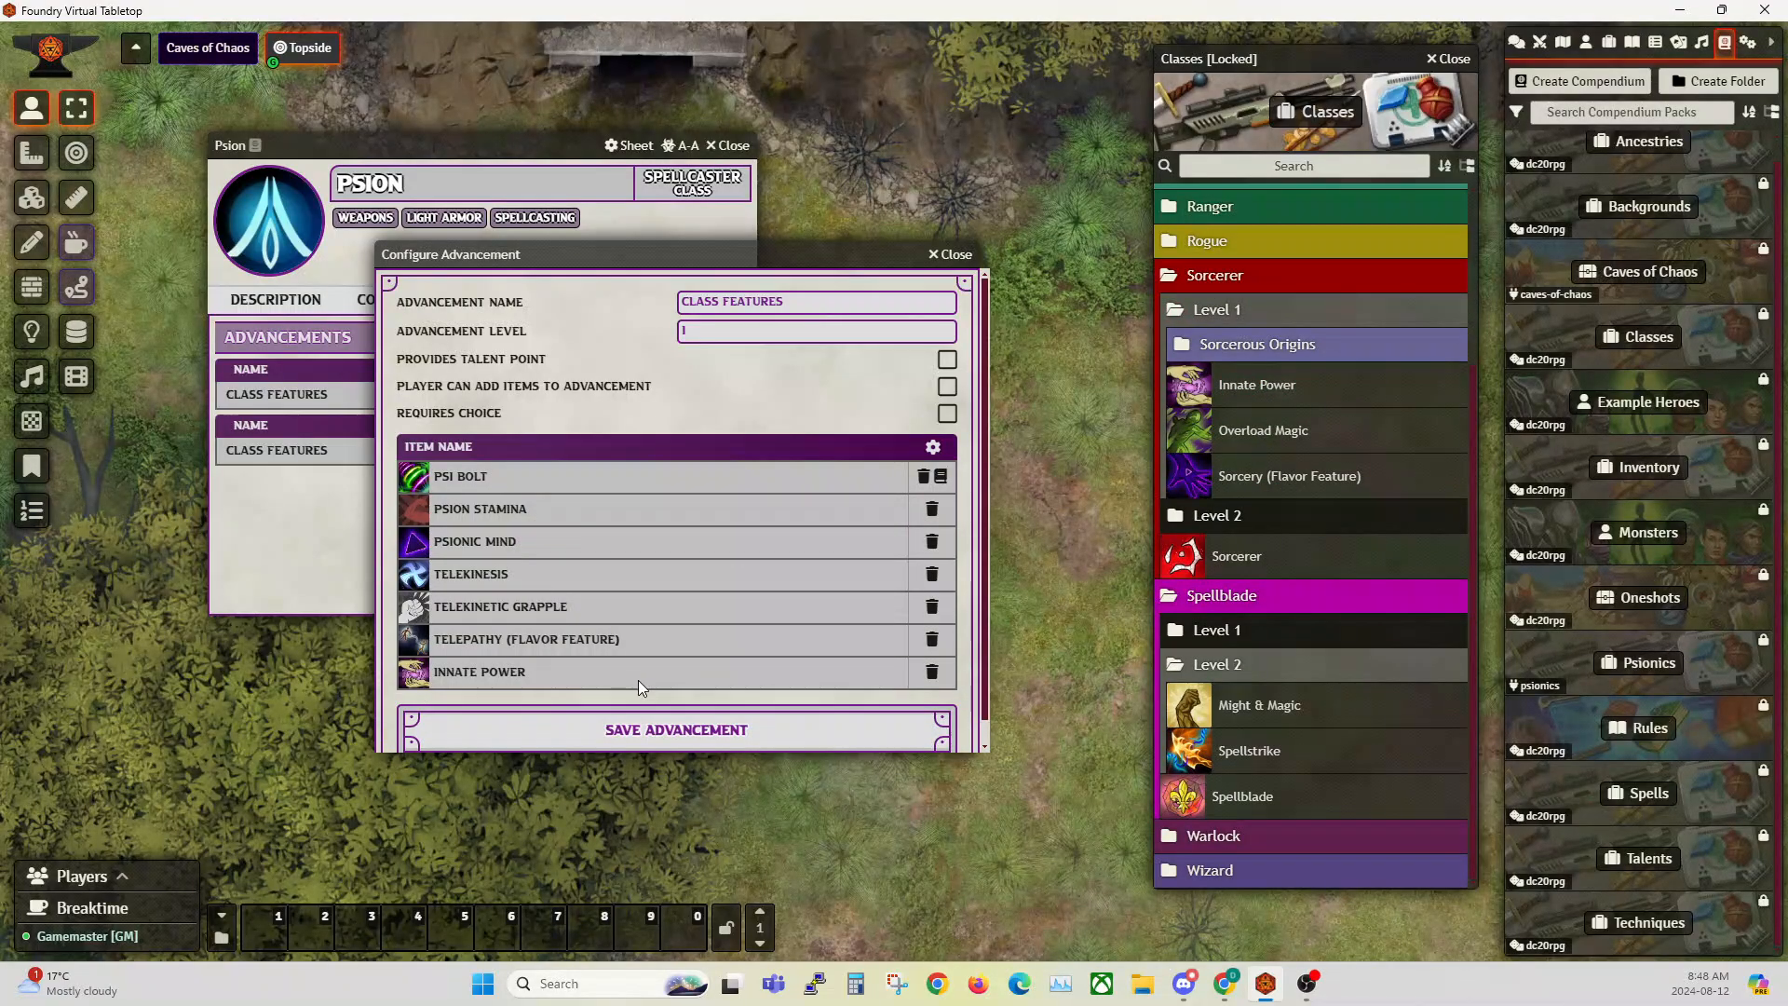
drag(666, 250, 699, 208)
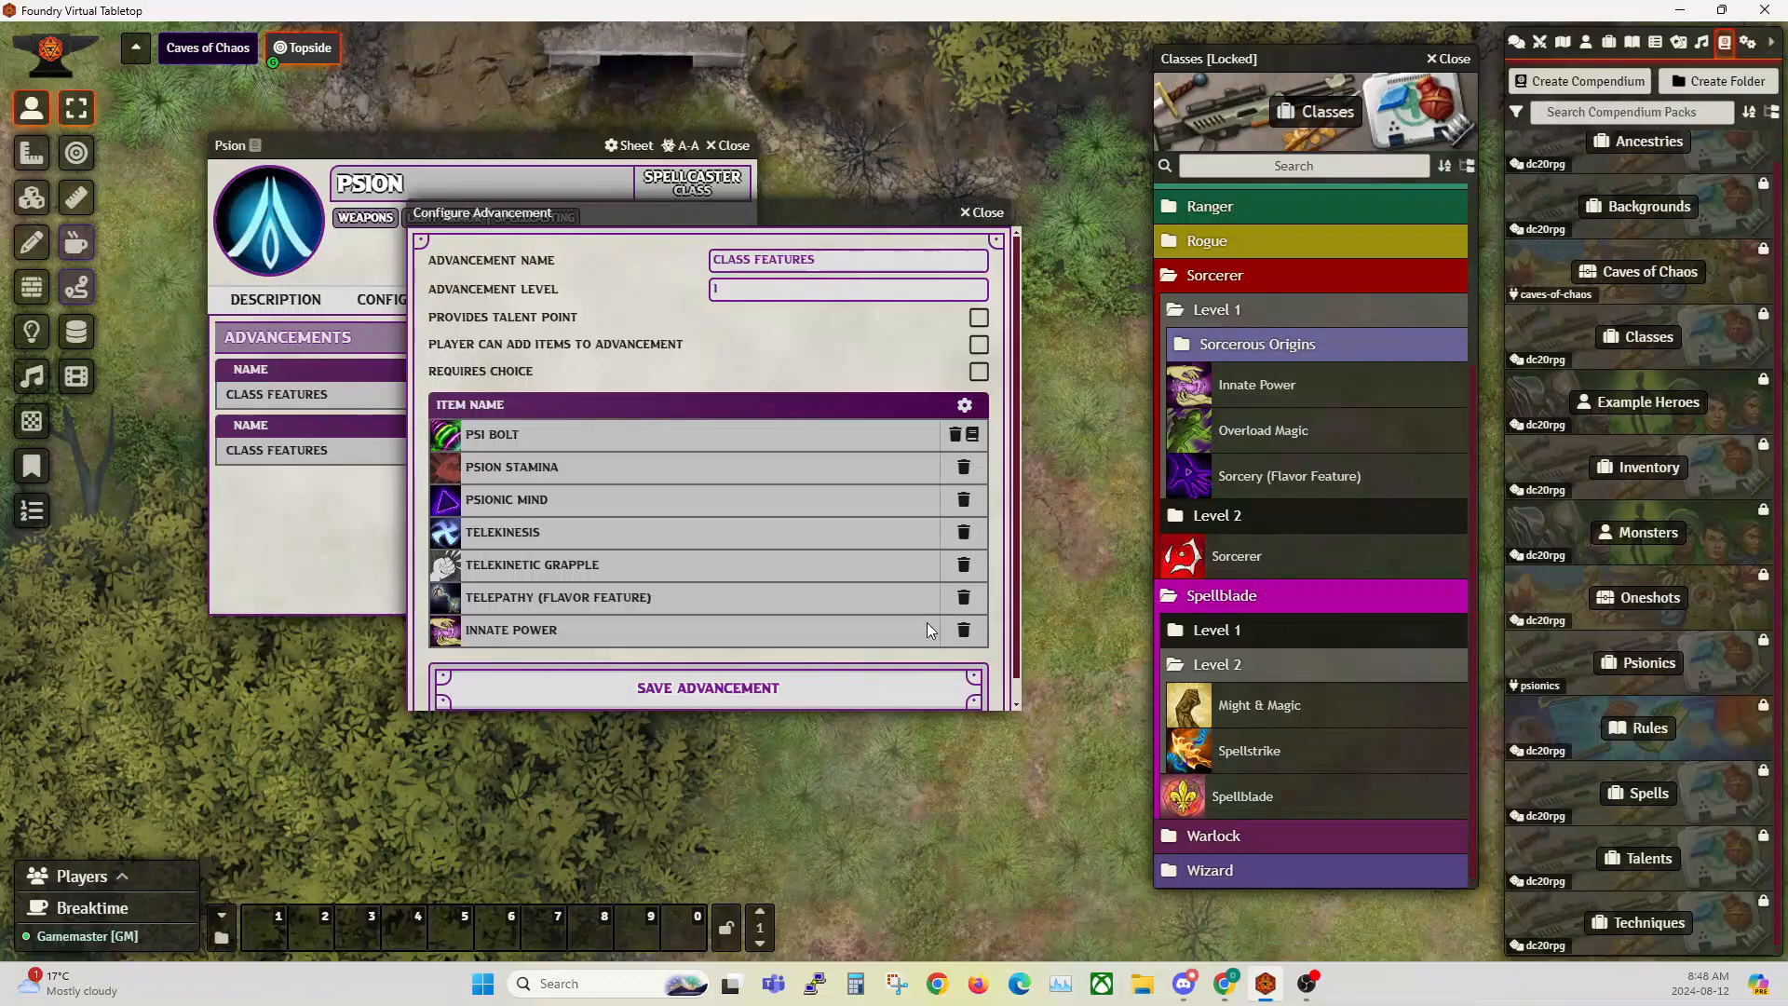
click(963, 631)
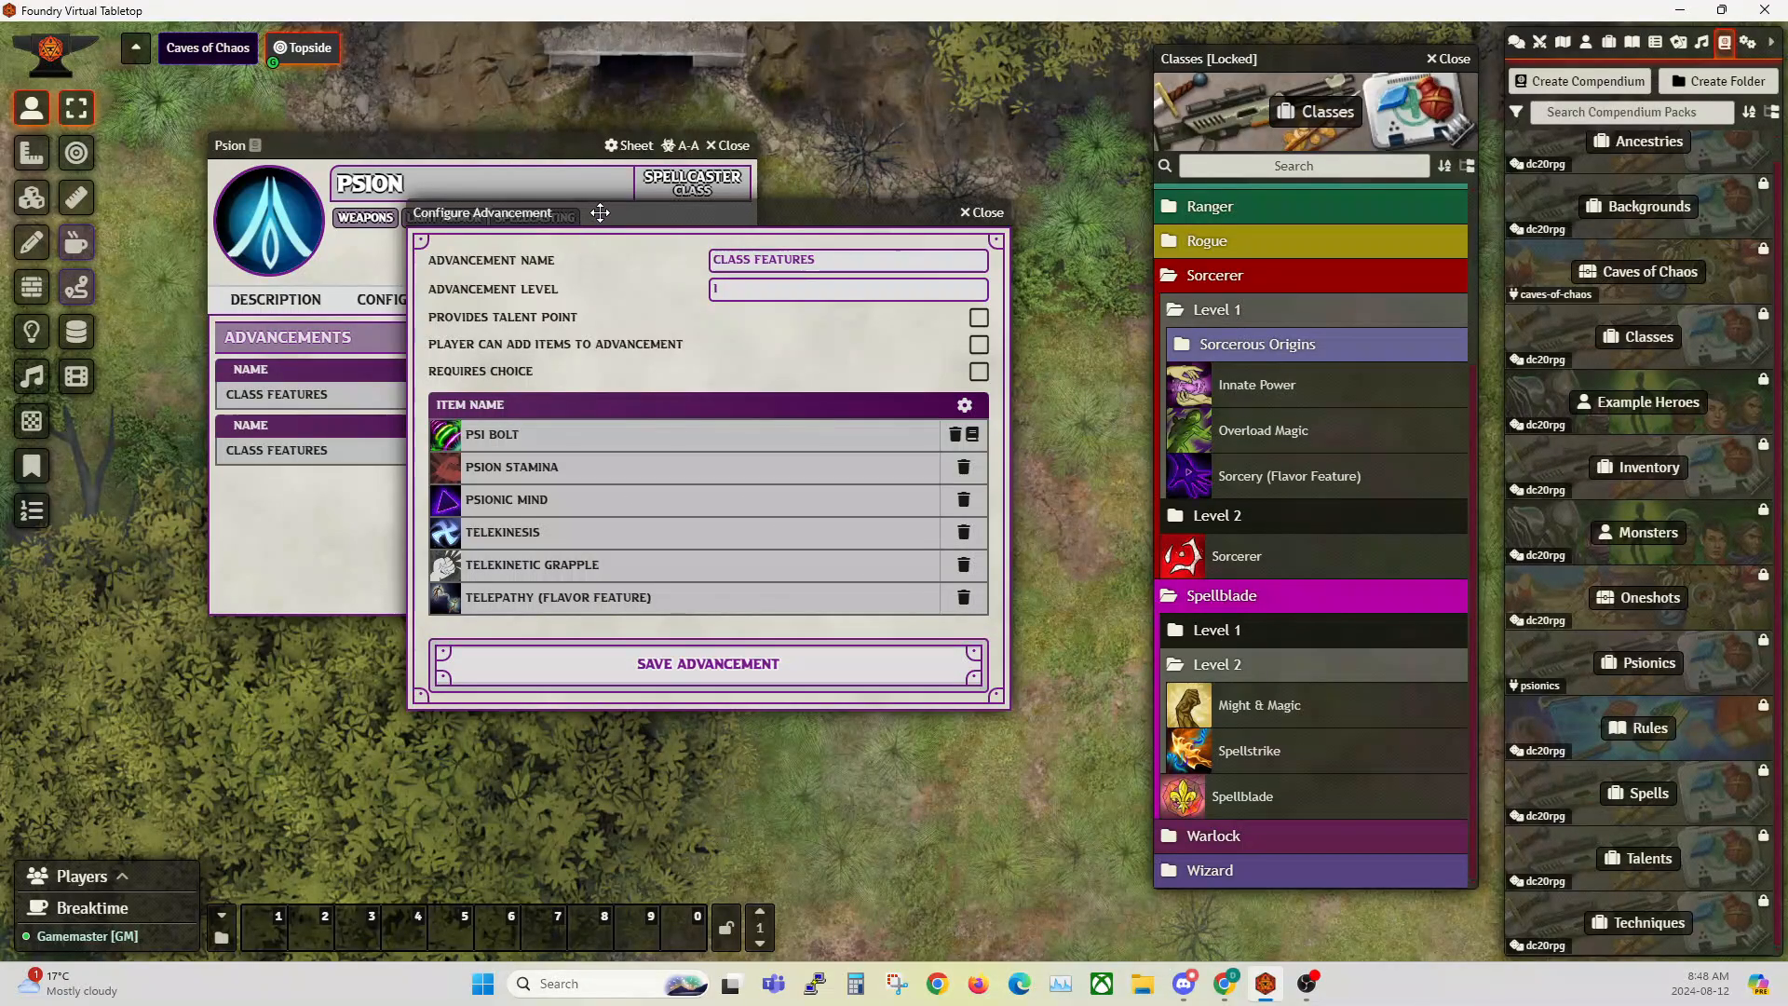
Step: Review the items in the compendium Sorcerer's level 1 Class Features advancement, and close its configuration and the Sorcerer sheet
drag(680, 209, 583, 258)
click(1253, 557)
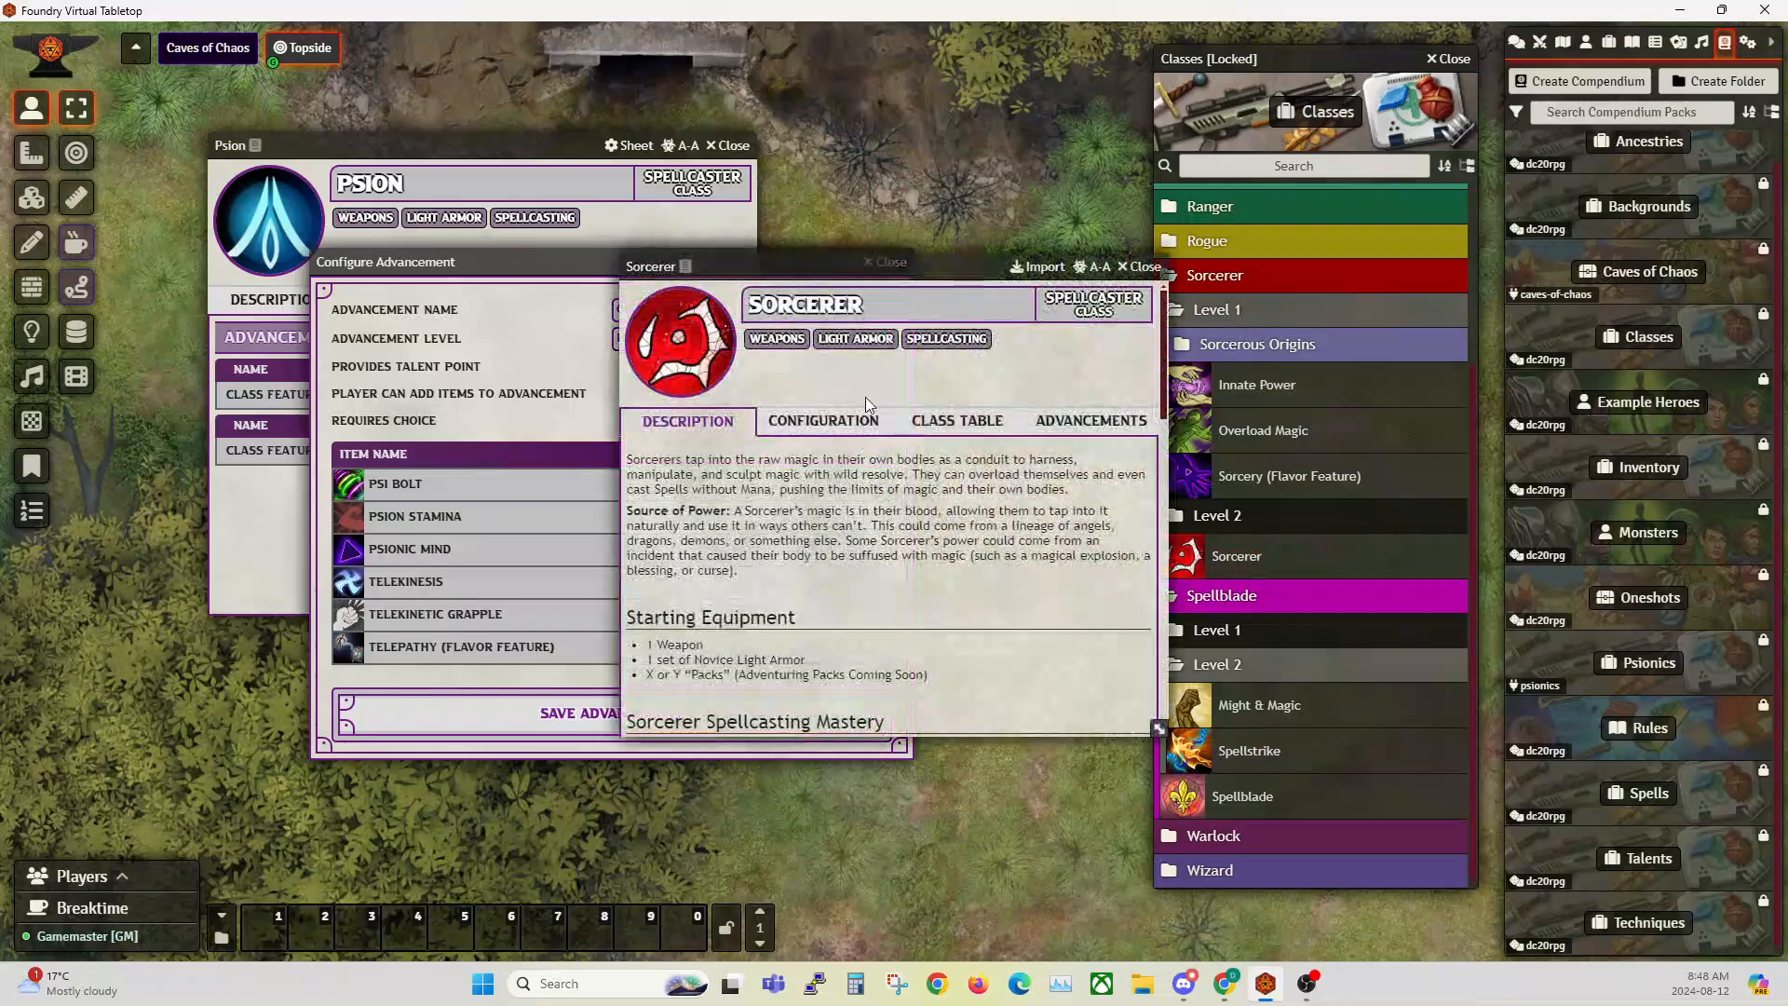
click(1092, 421)
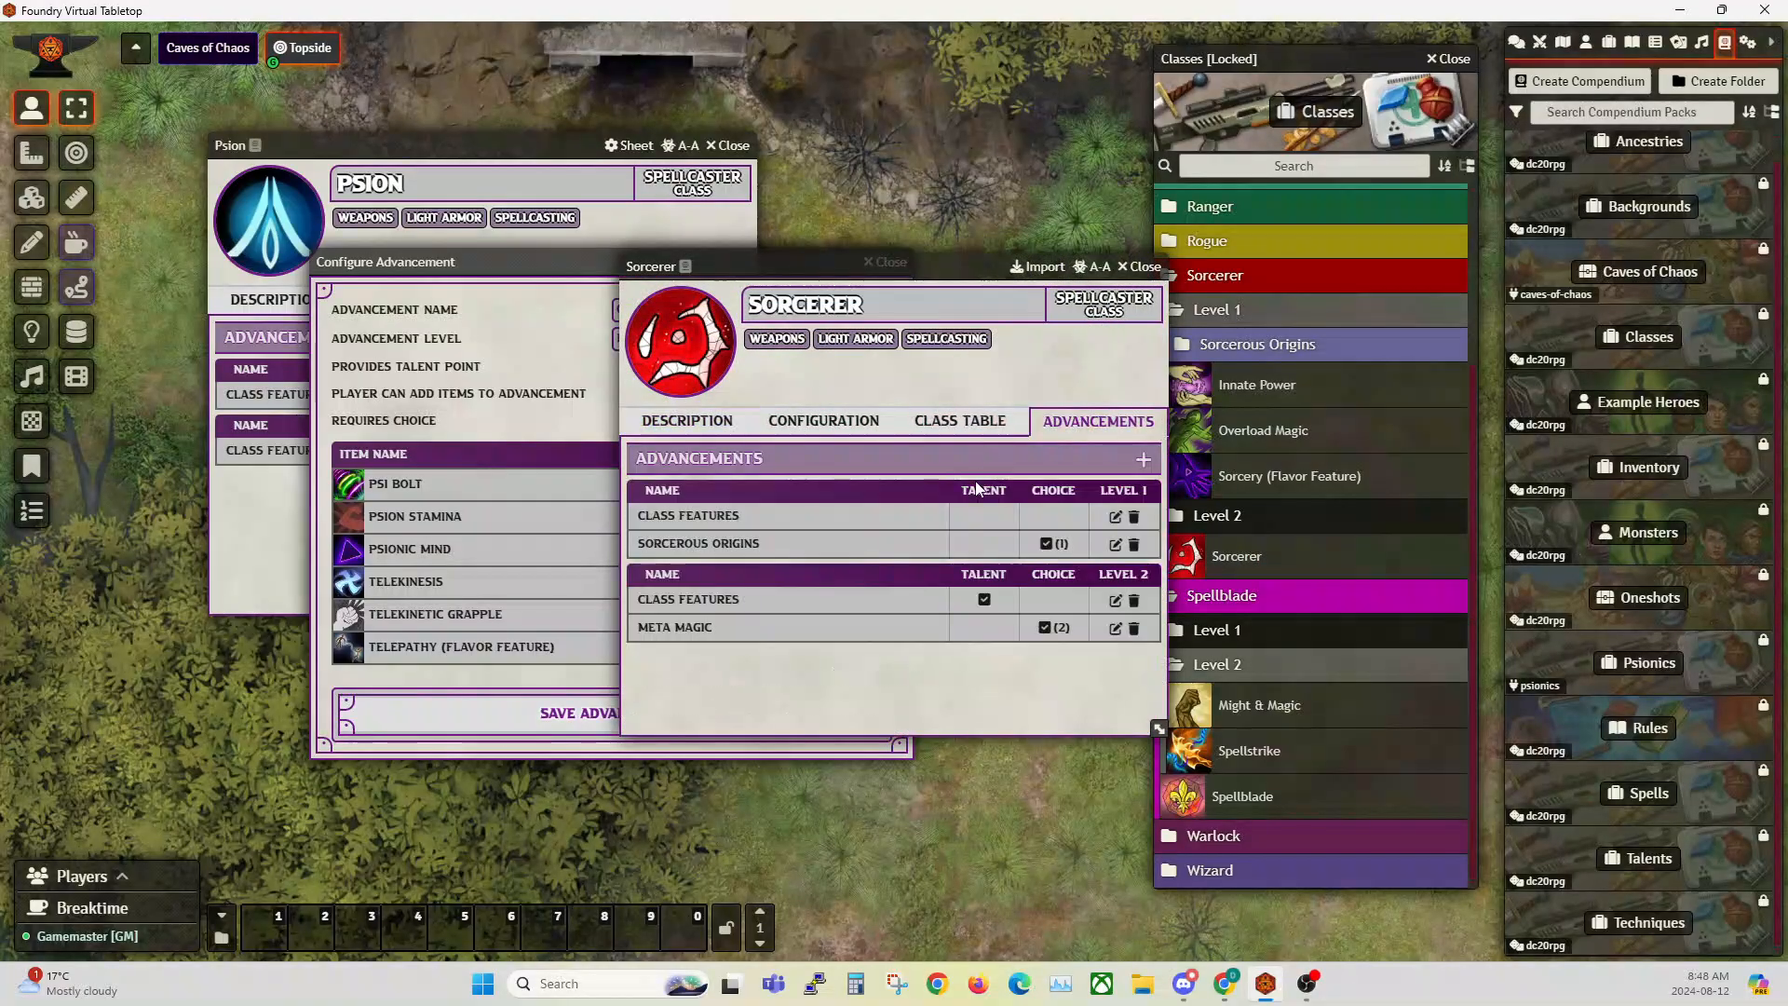
click(1115, 518)
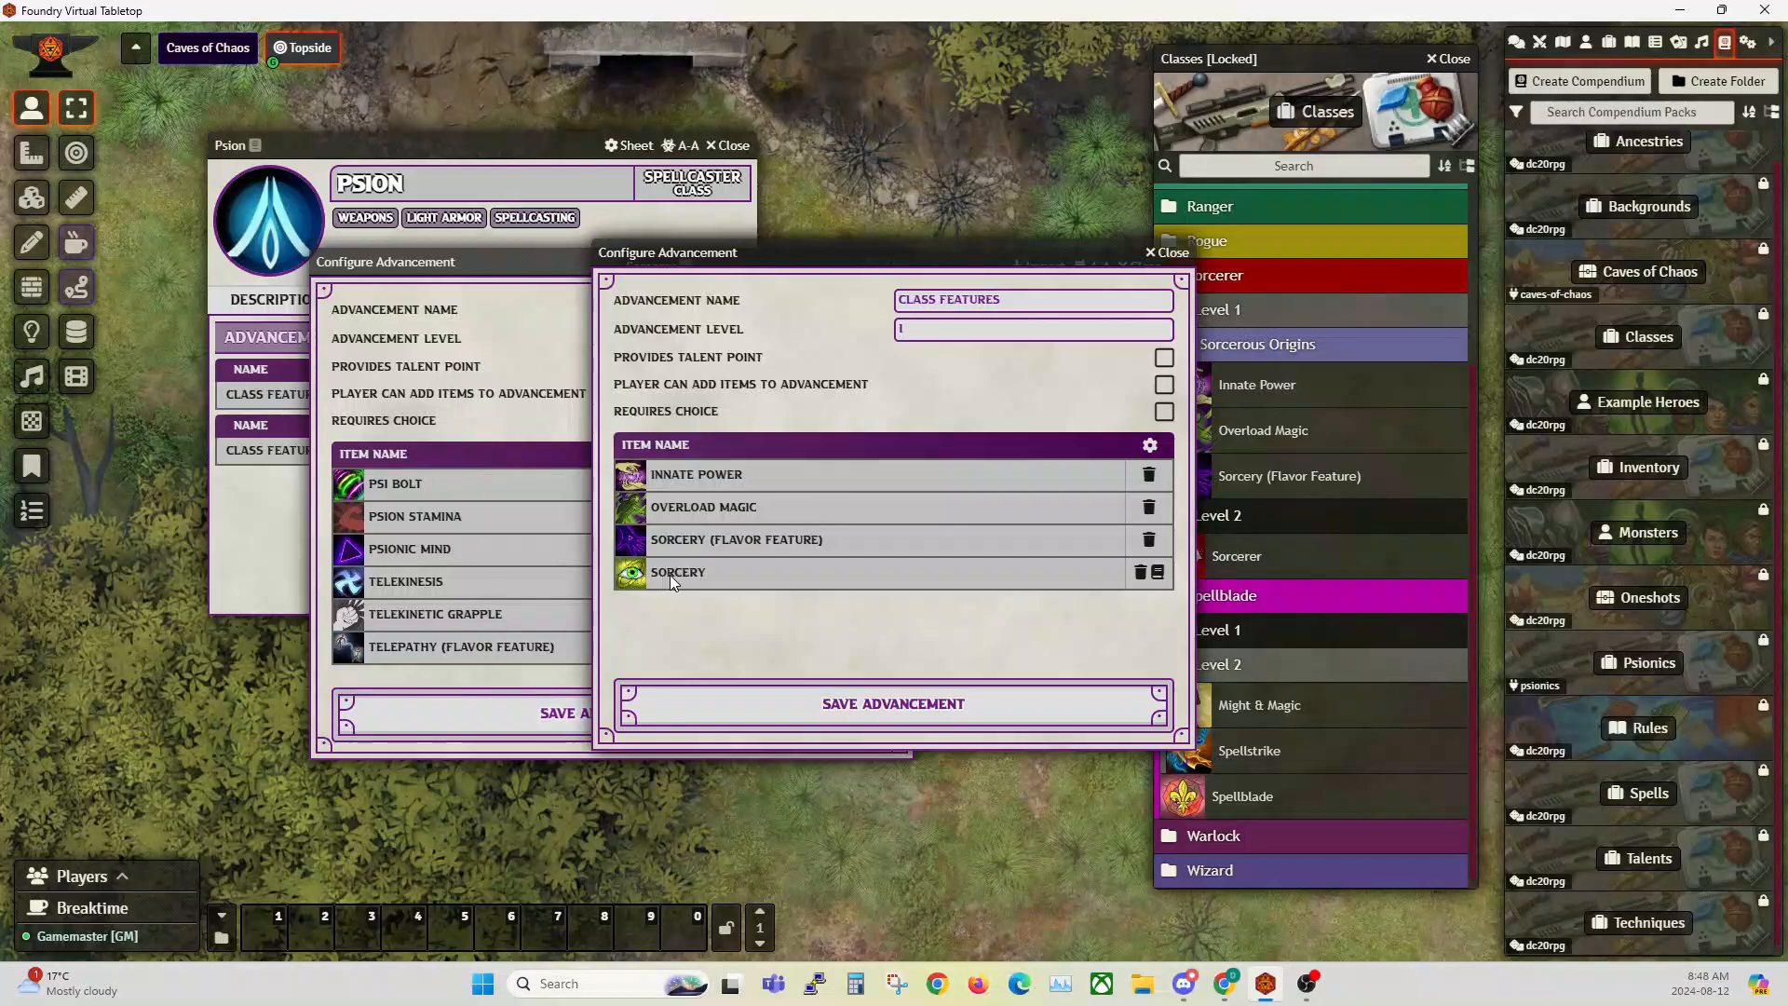
click(1173, 254)
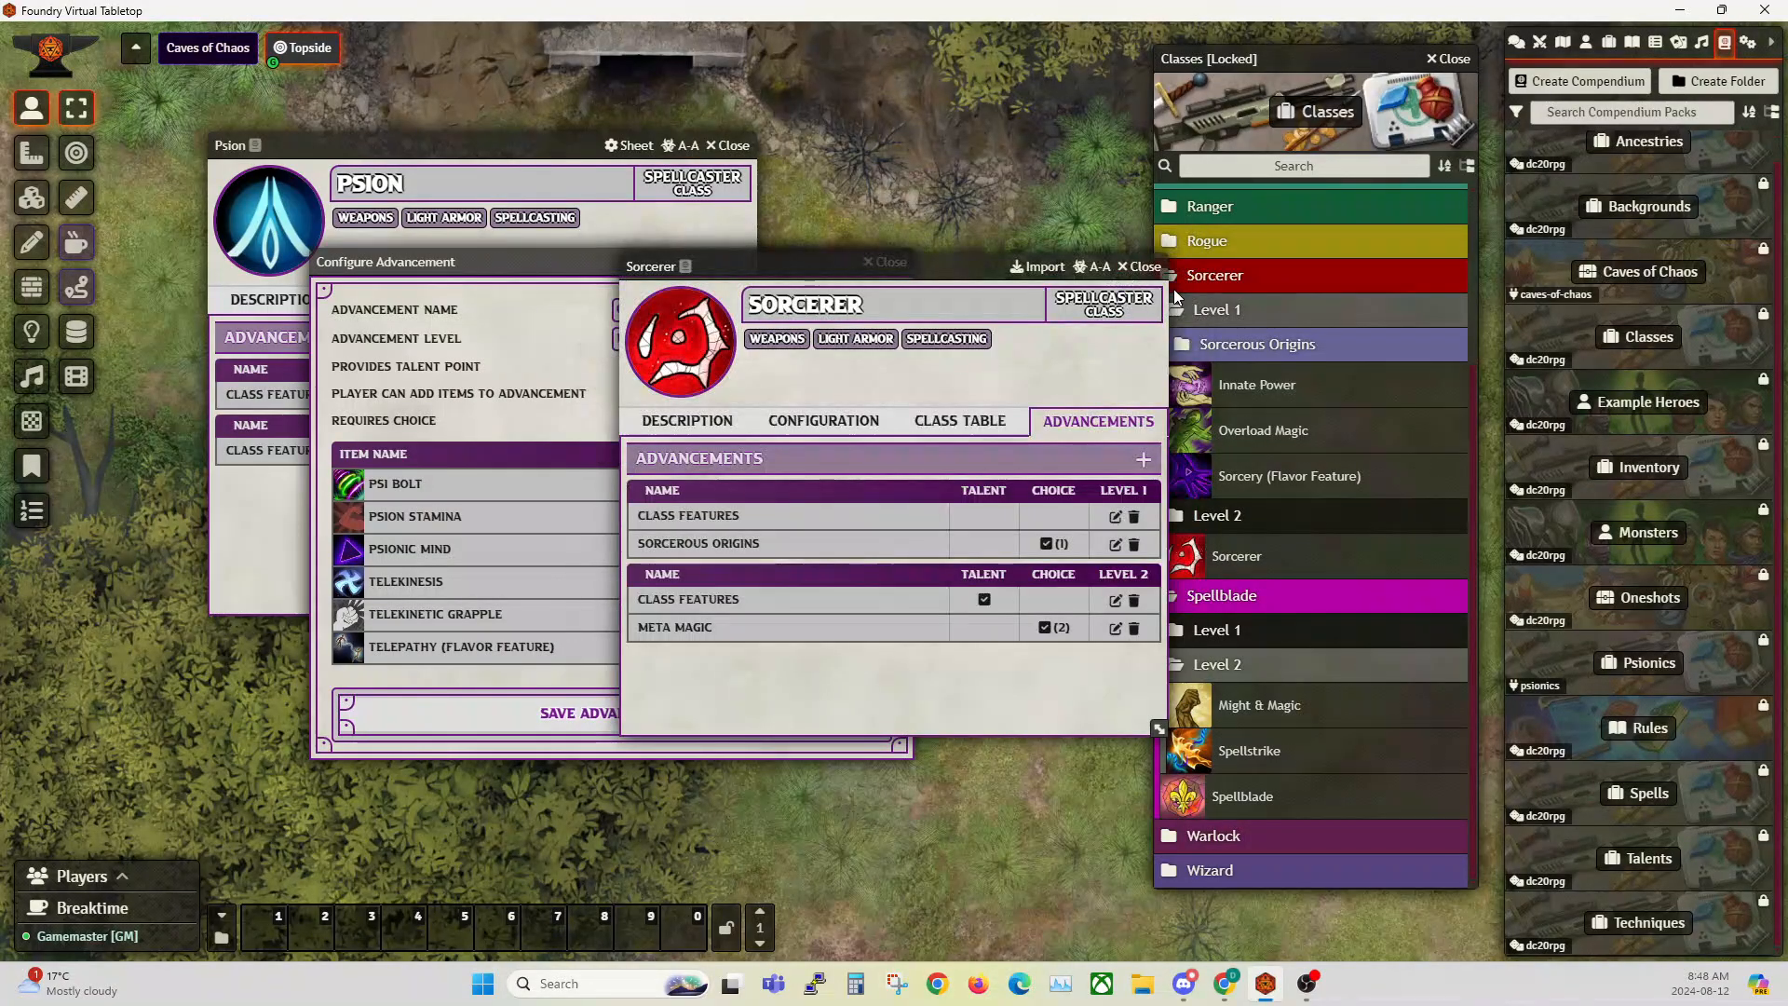
click(1157, 272)
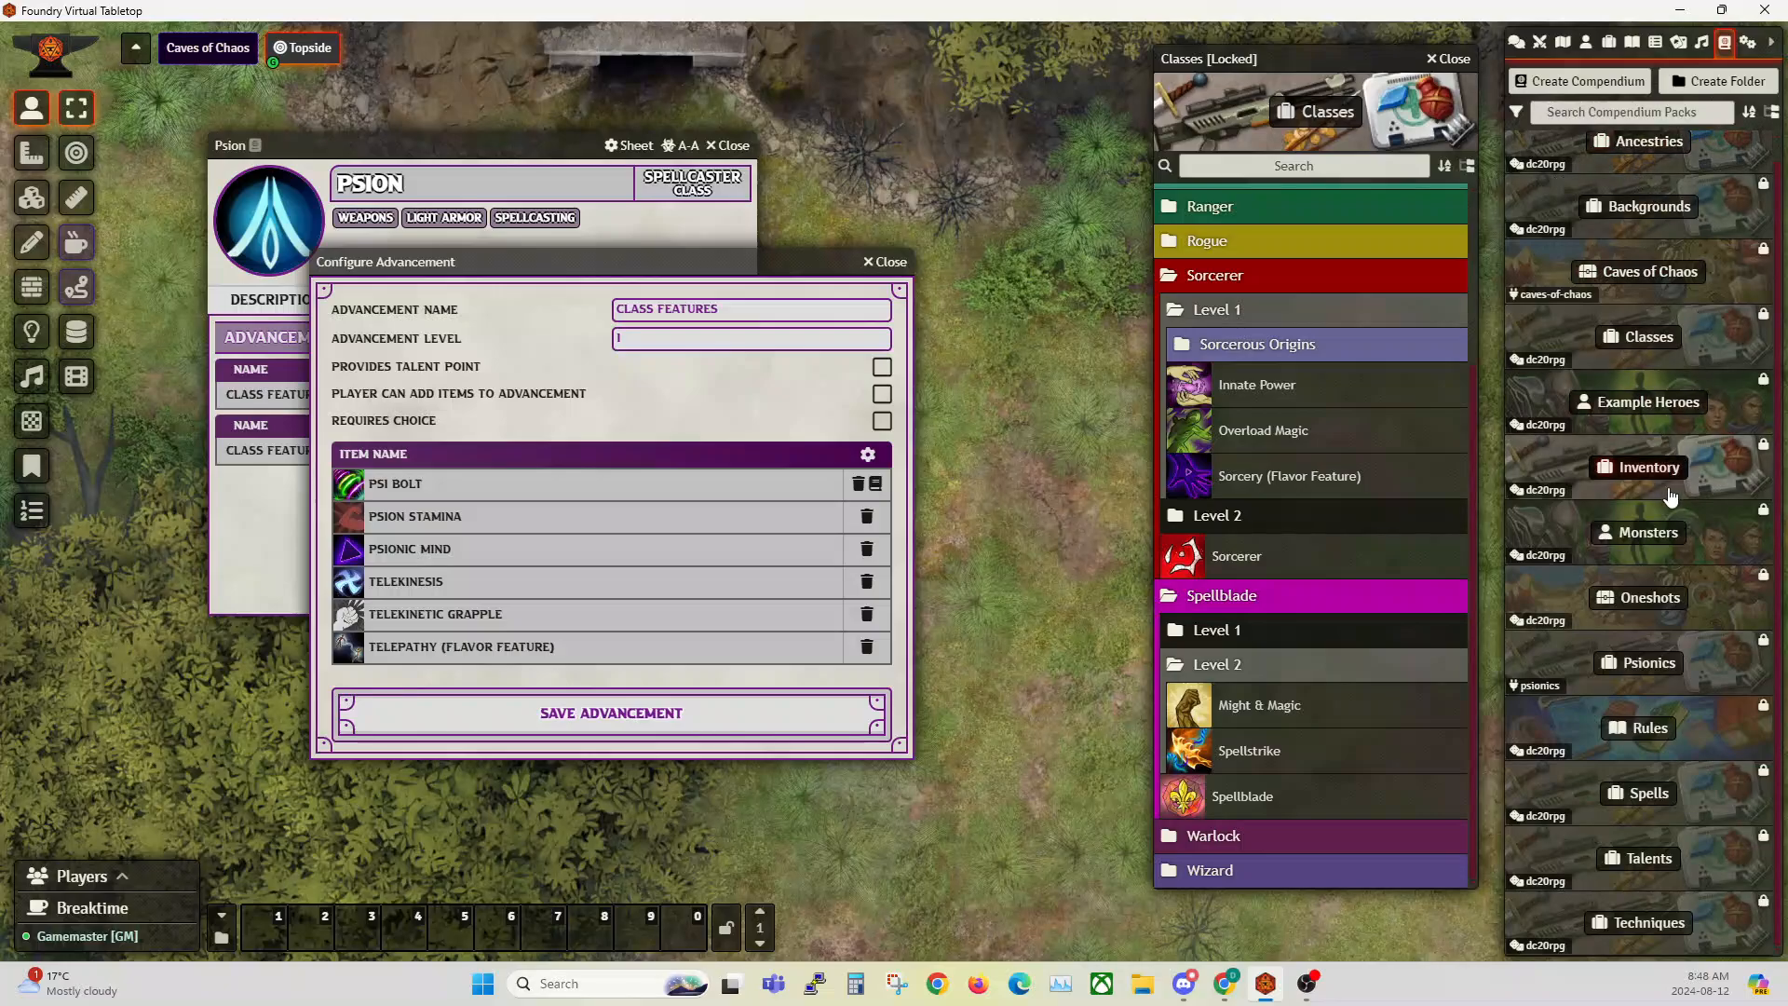
Step: Add the Fire Bolt cantrip from the Spells compendium's Fire & Flames folder to the Psion's Class Features advancement, and delete it again
click(1647, 795)
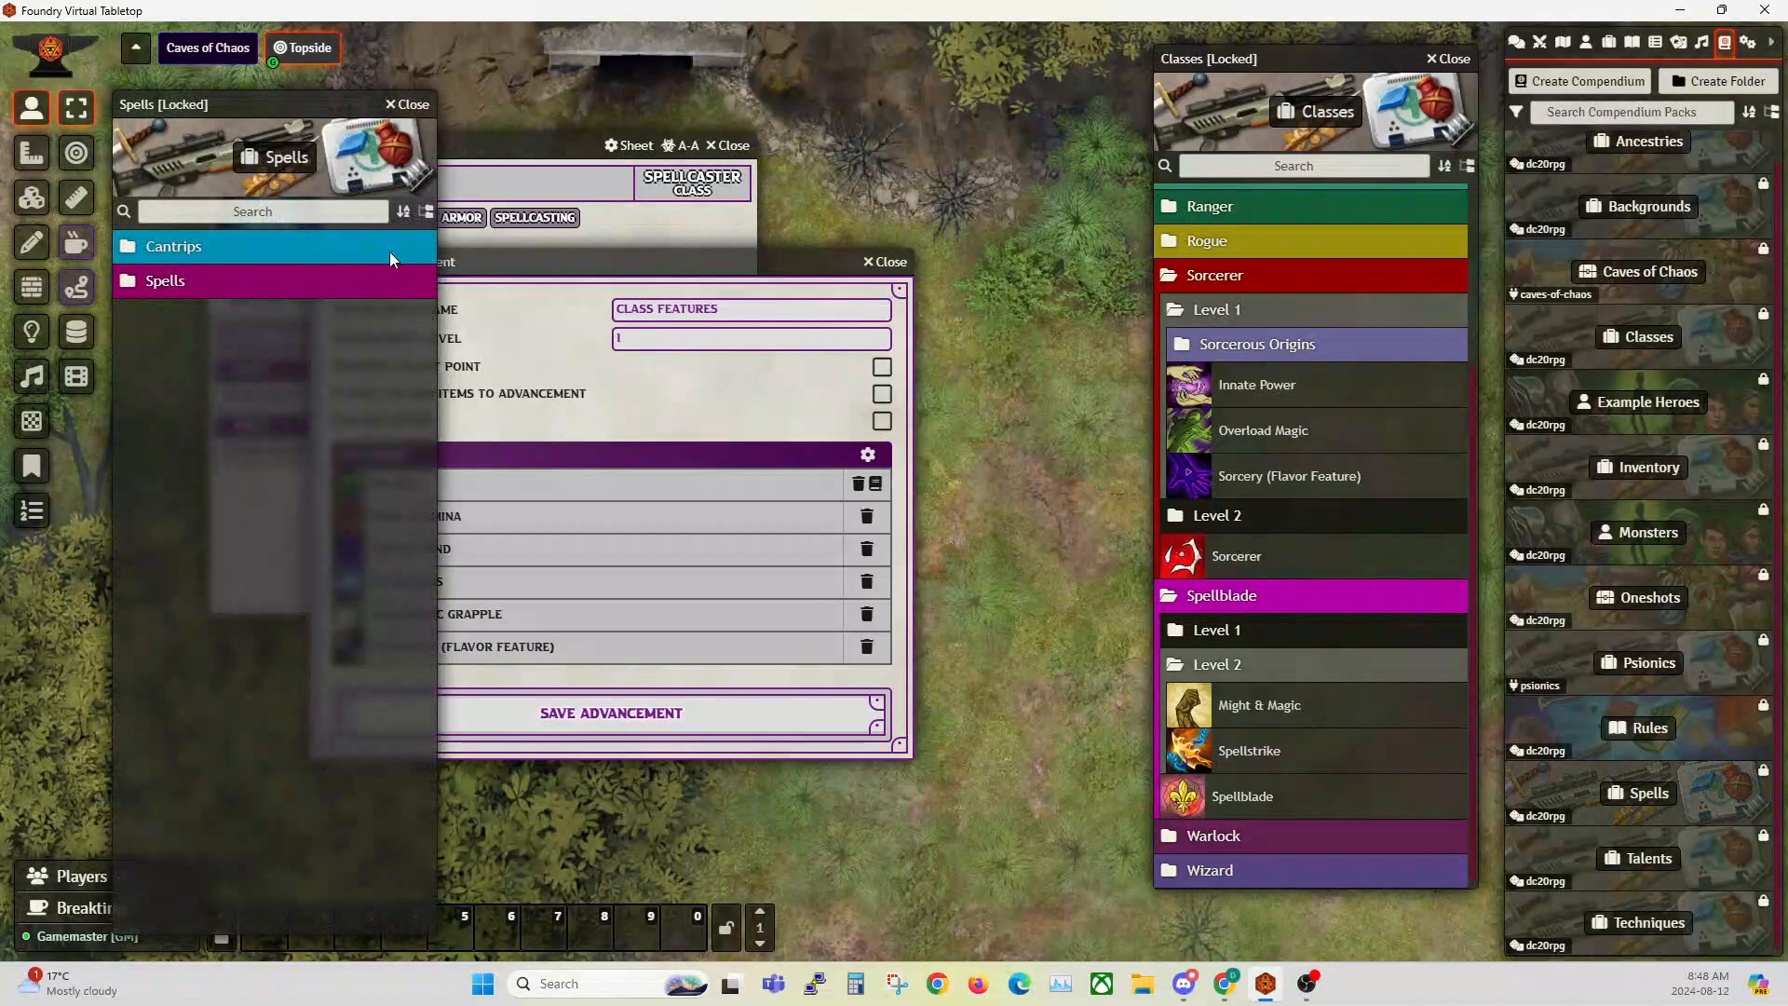
drag(265, 105, 1173, 58)
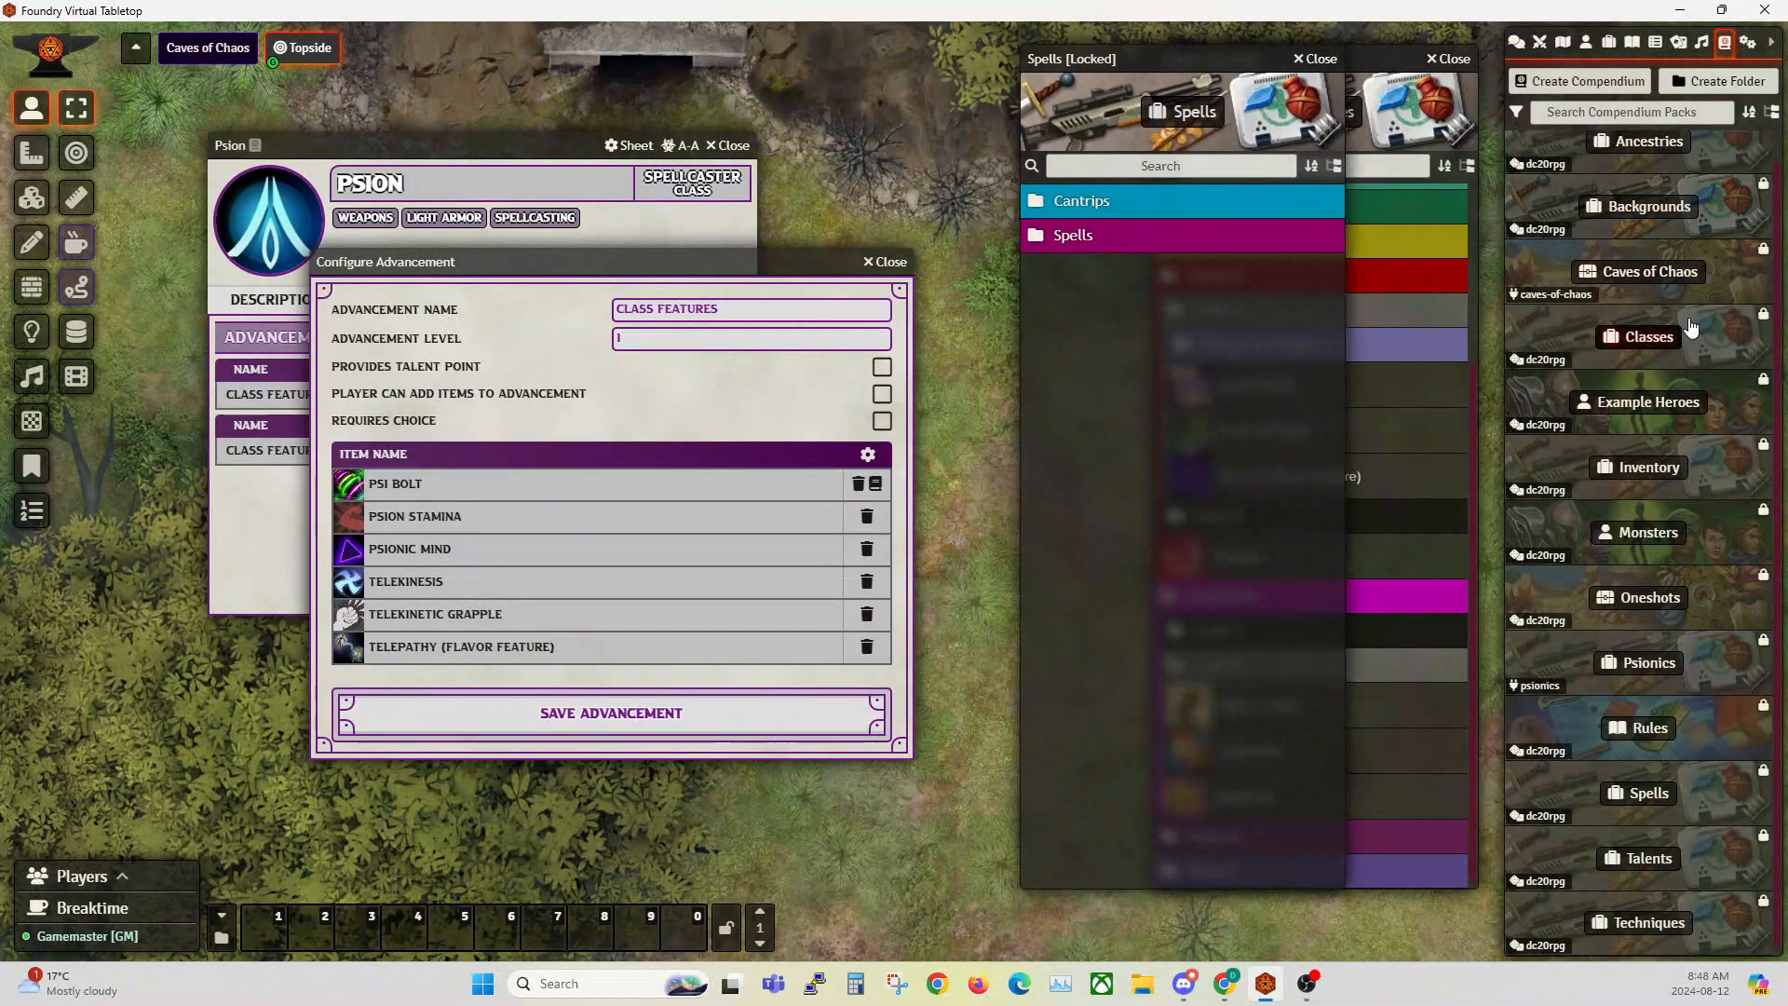
click(1075, 203)
click(1093, 233)
drag(1094, 328, 528, 500)
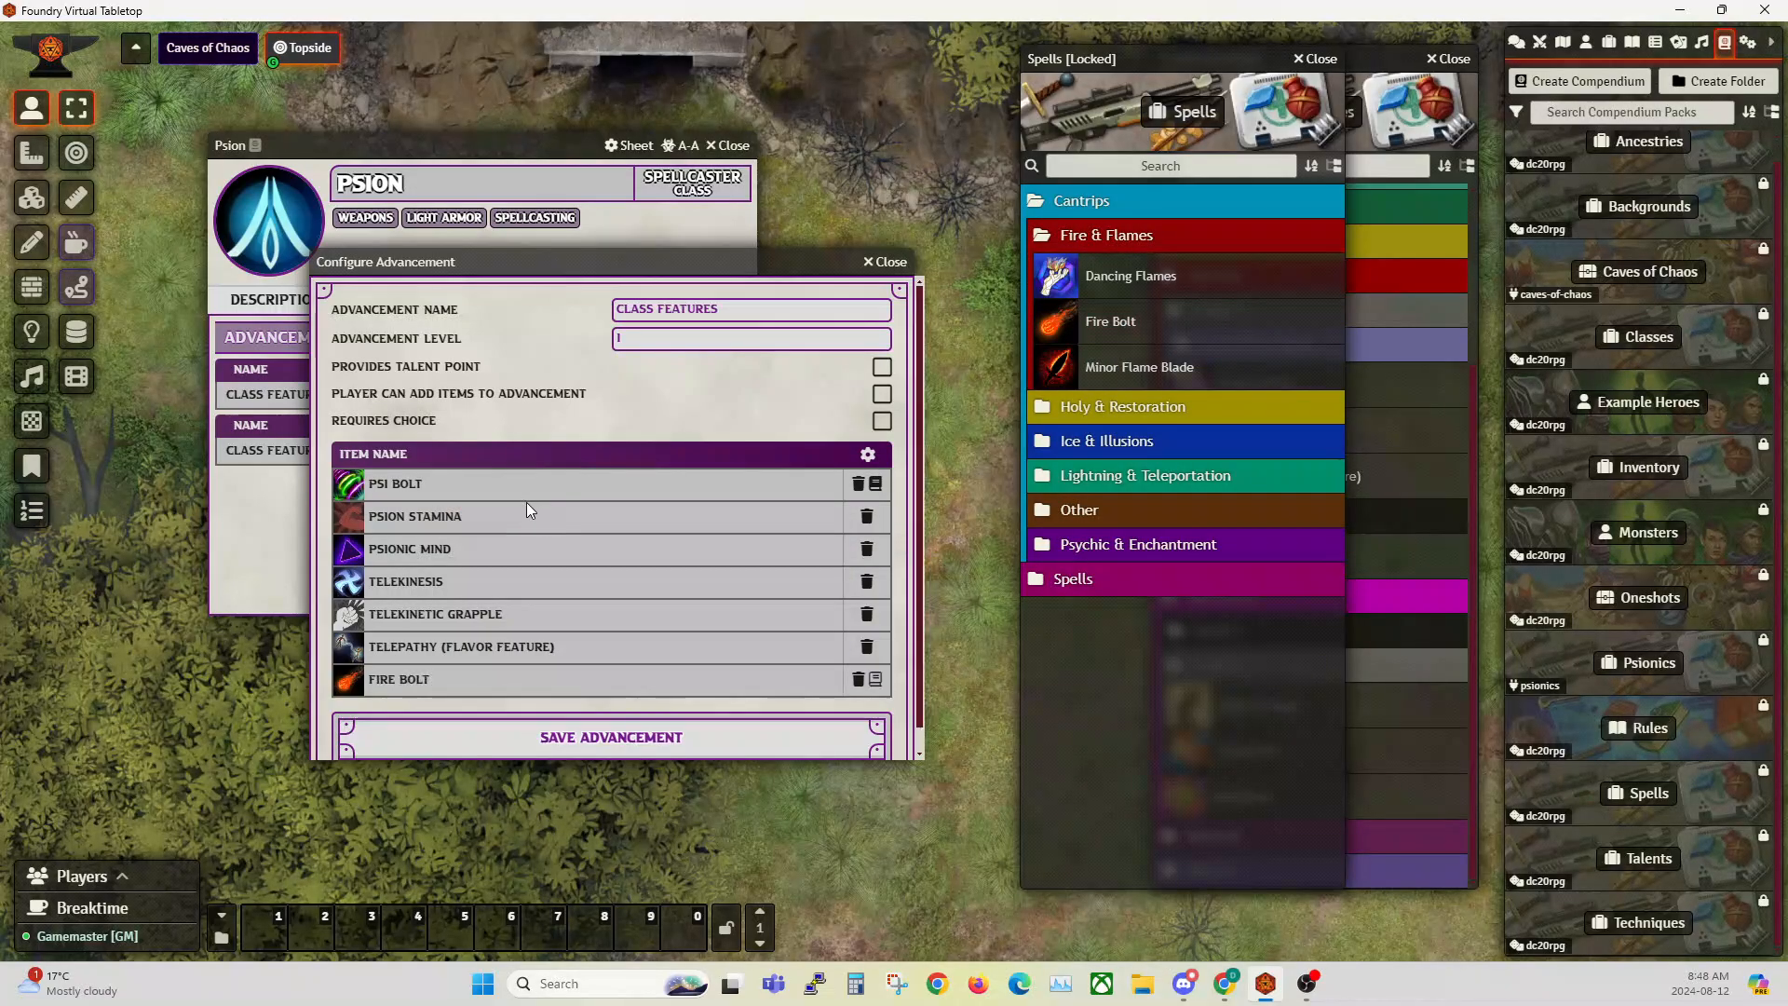
click(859, 680)
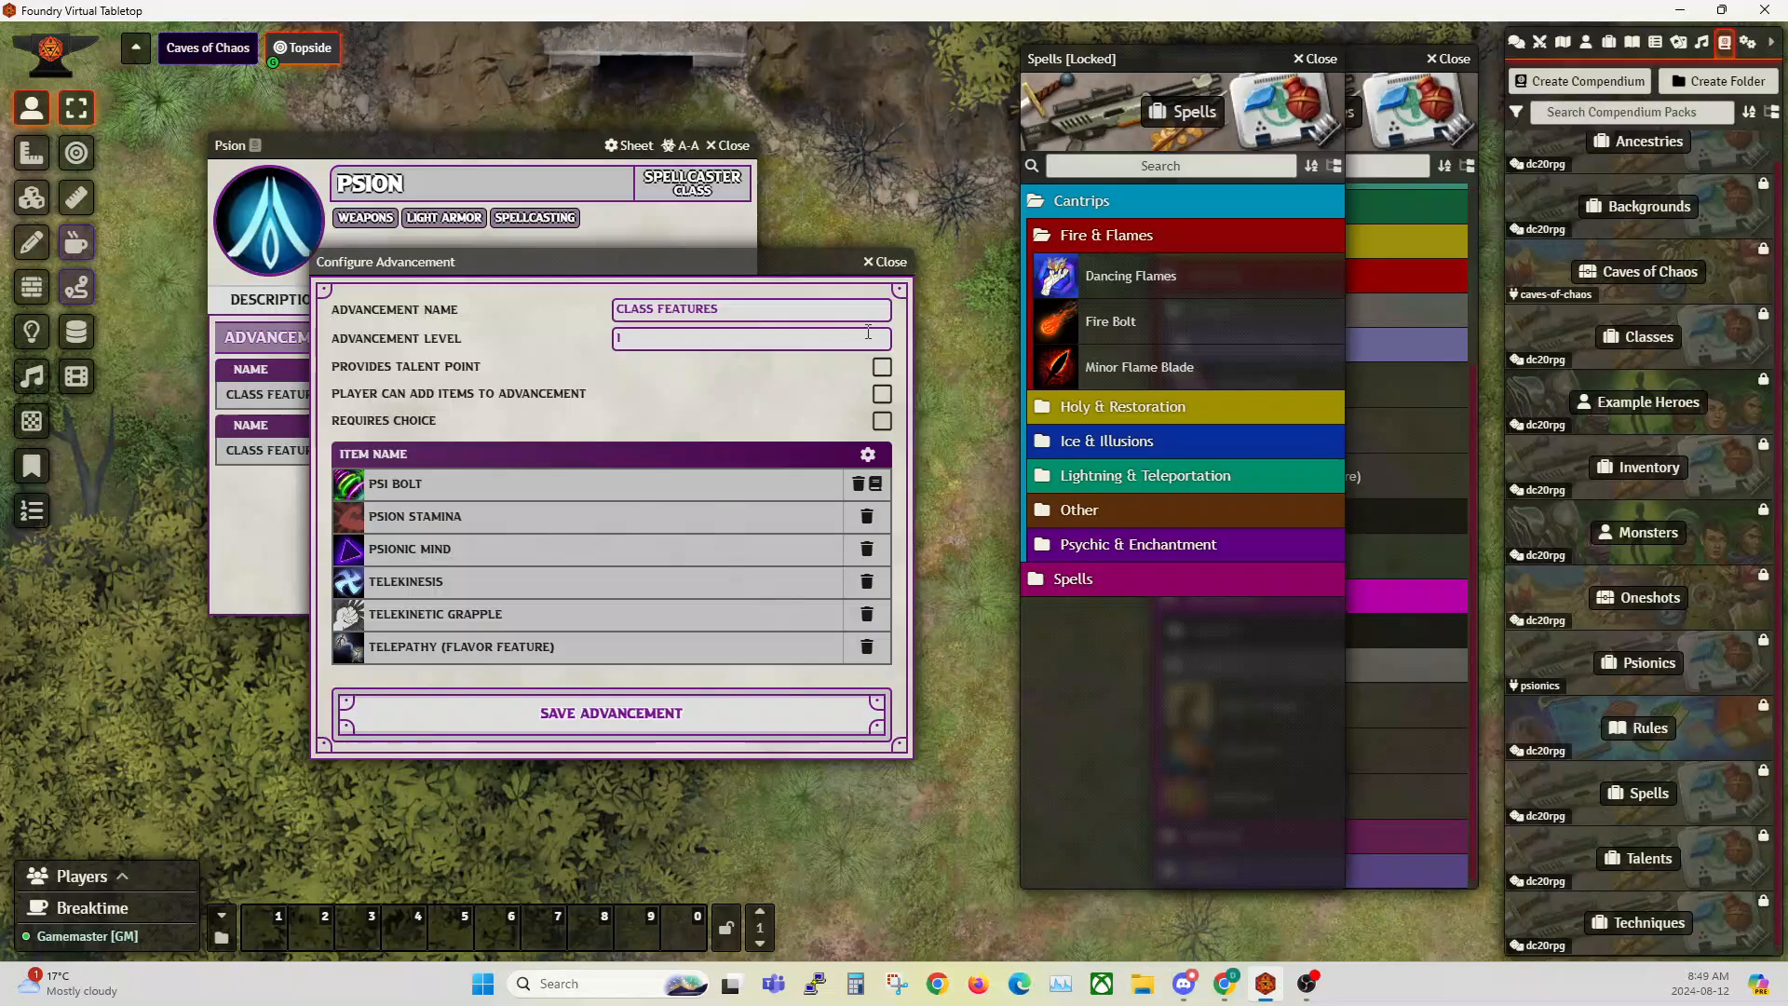
Step: Close the Psion's advancement configuration without saving and the Spells compendium, keeping the Psion sheet open off to the side
click(895, 264)
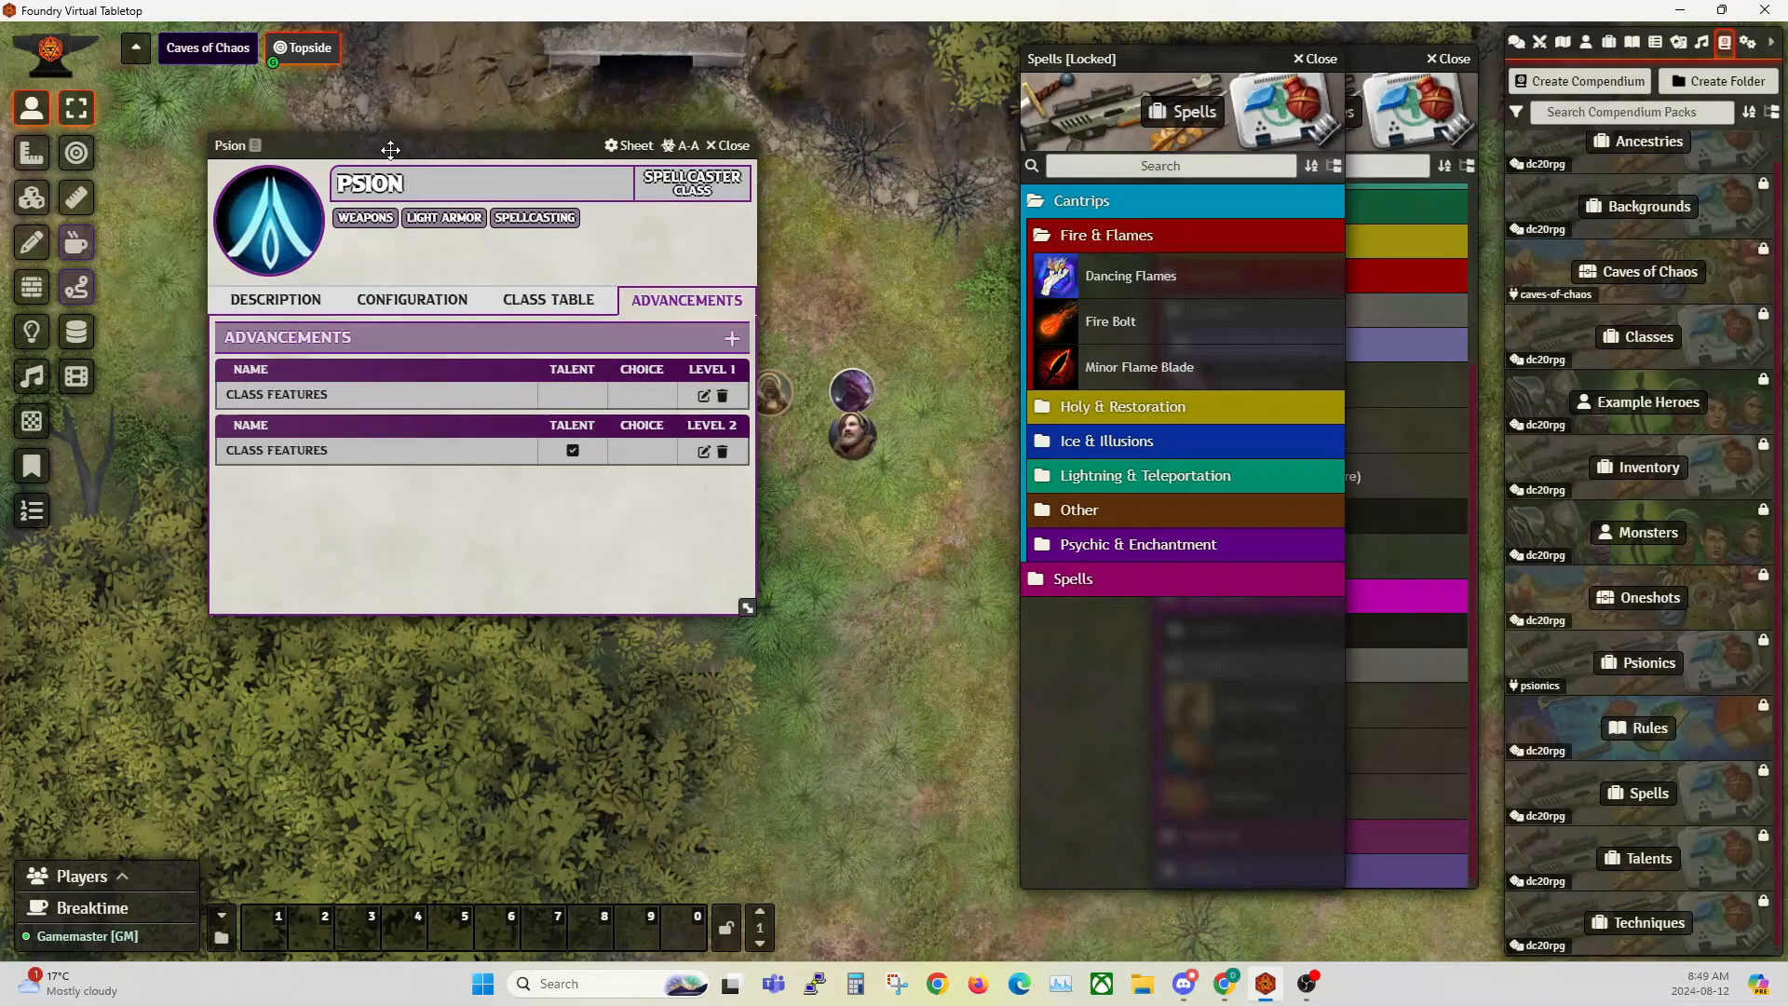
drag(387, 147, 317, 148)
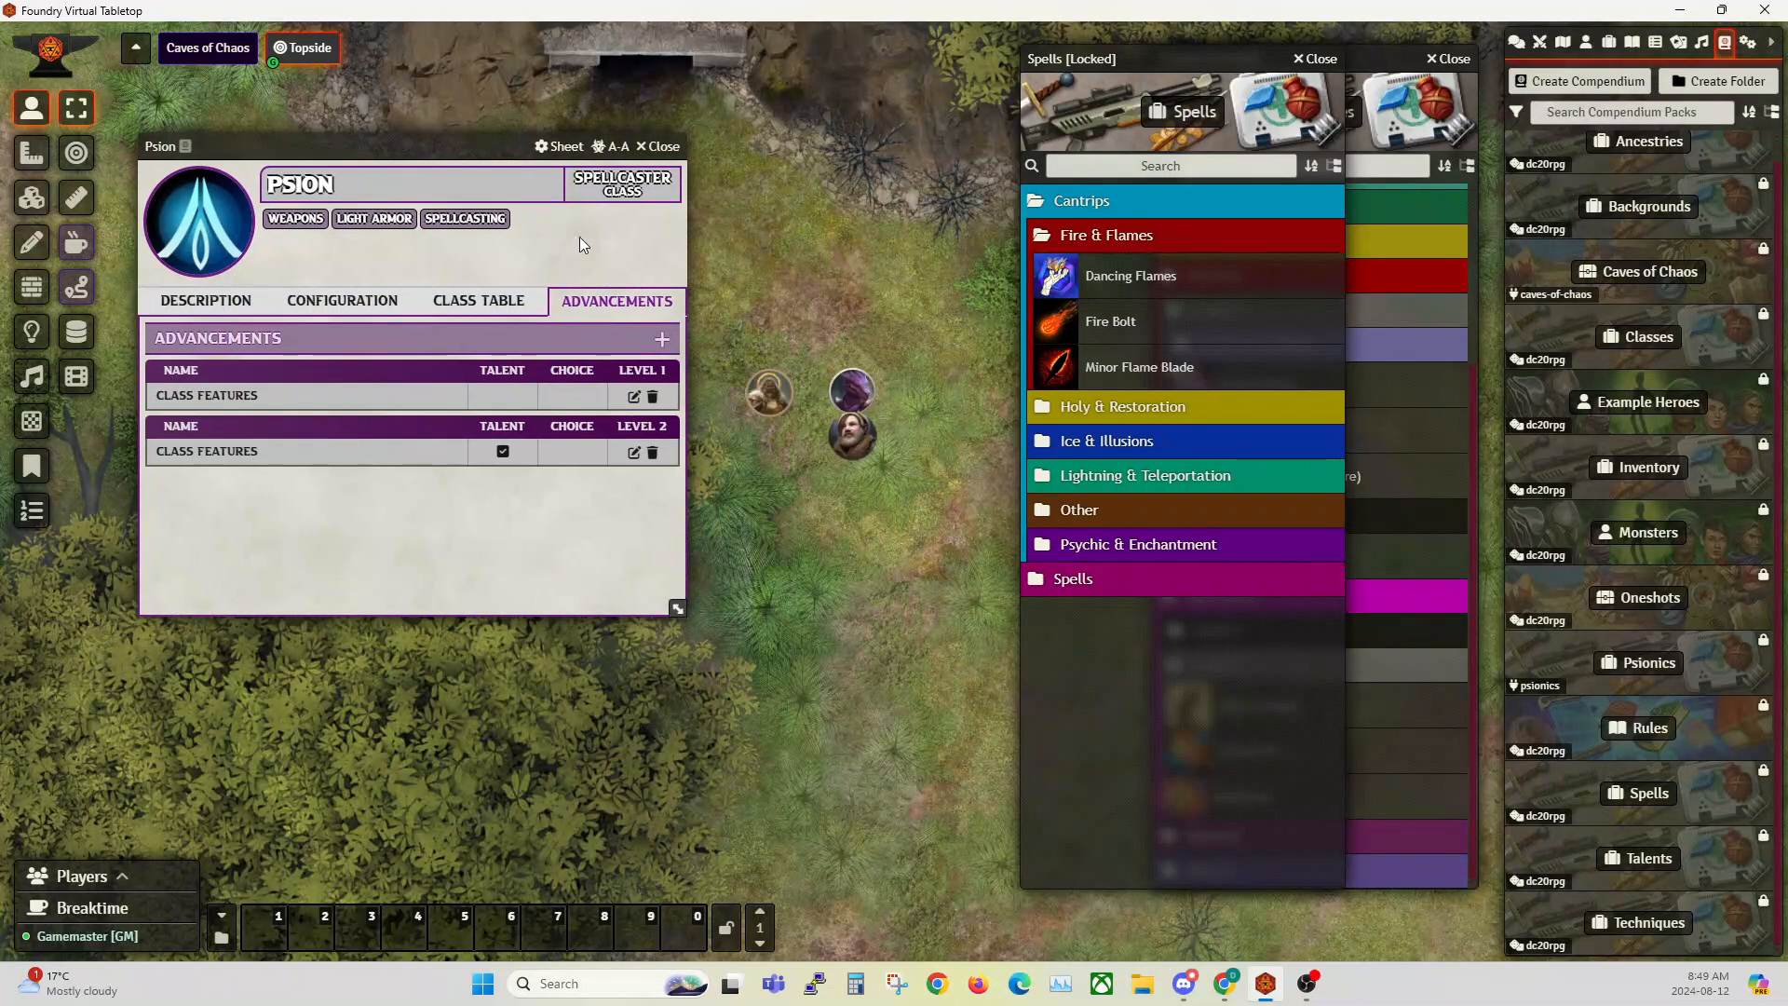
click(1315, 60)
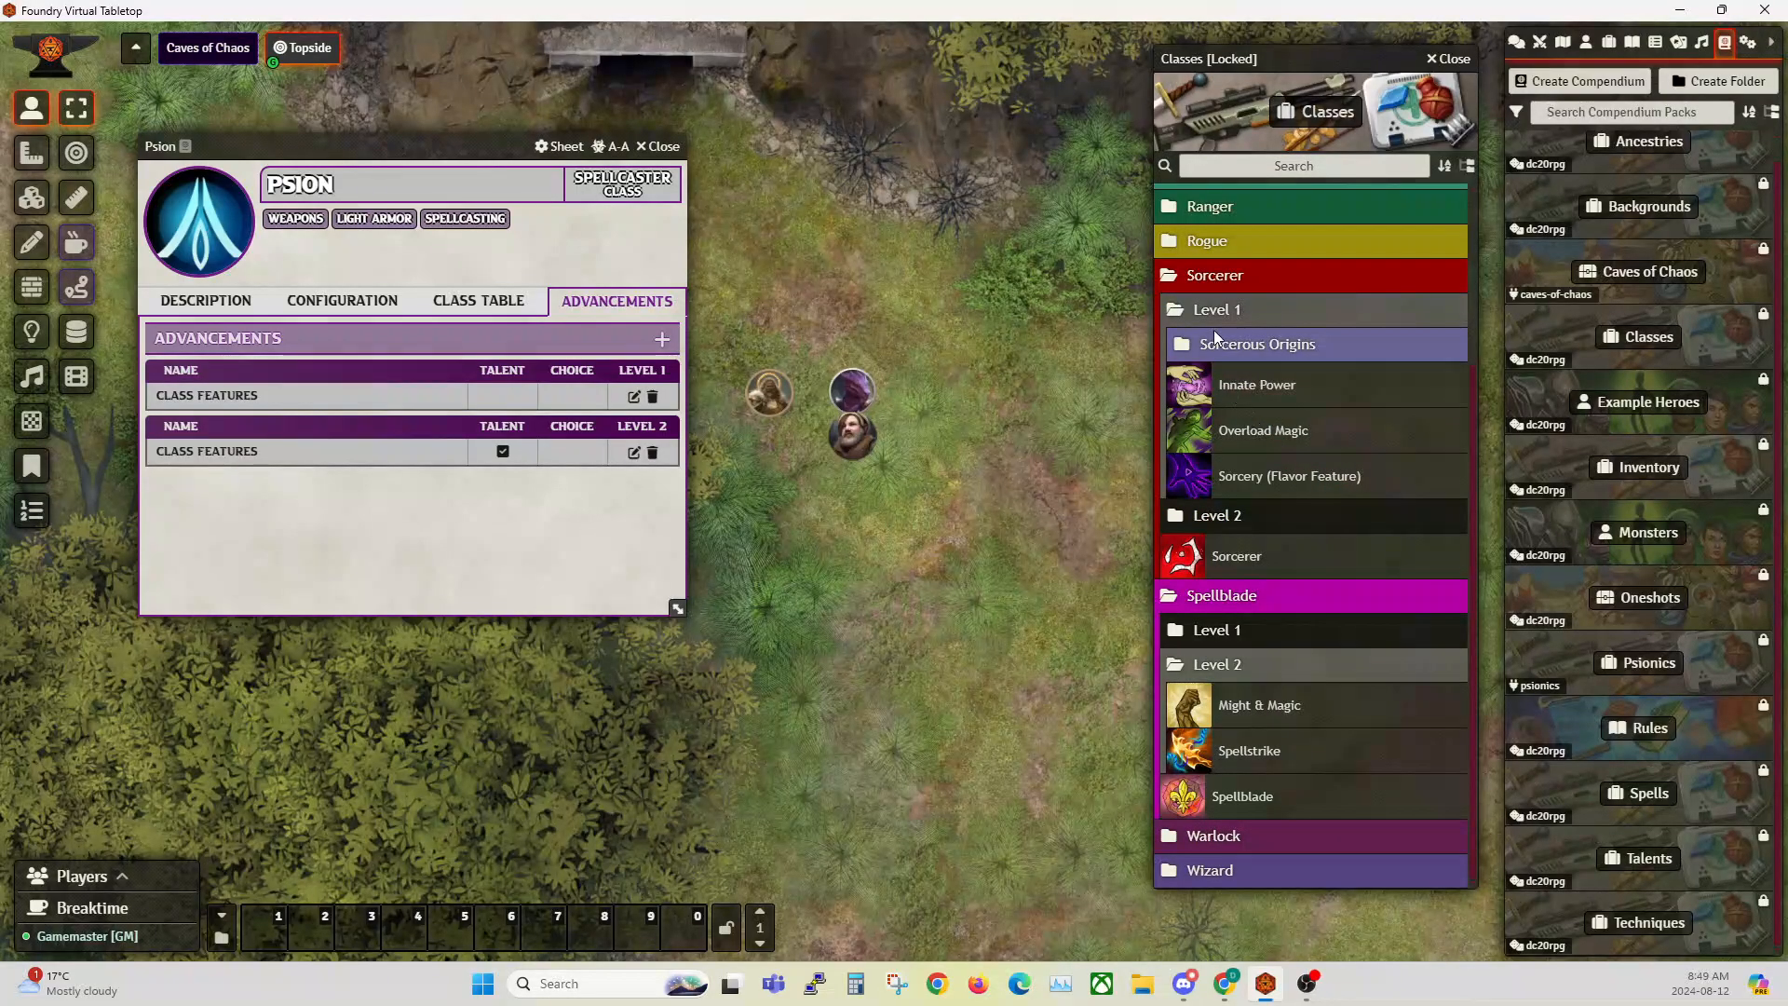
Step: Examine the choice settings of the Sorcerer's level 1 Sorcerous Origins advancement, and close it and the Sorcerer sheet without saving
click(1239, 557)
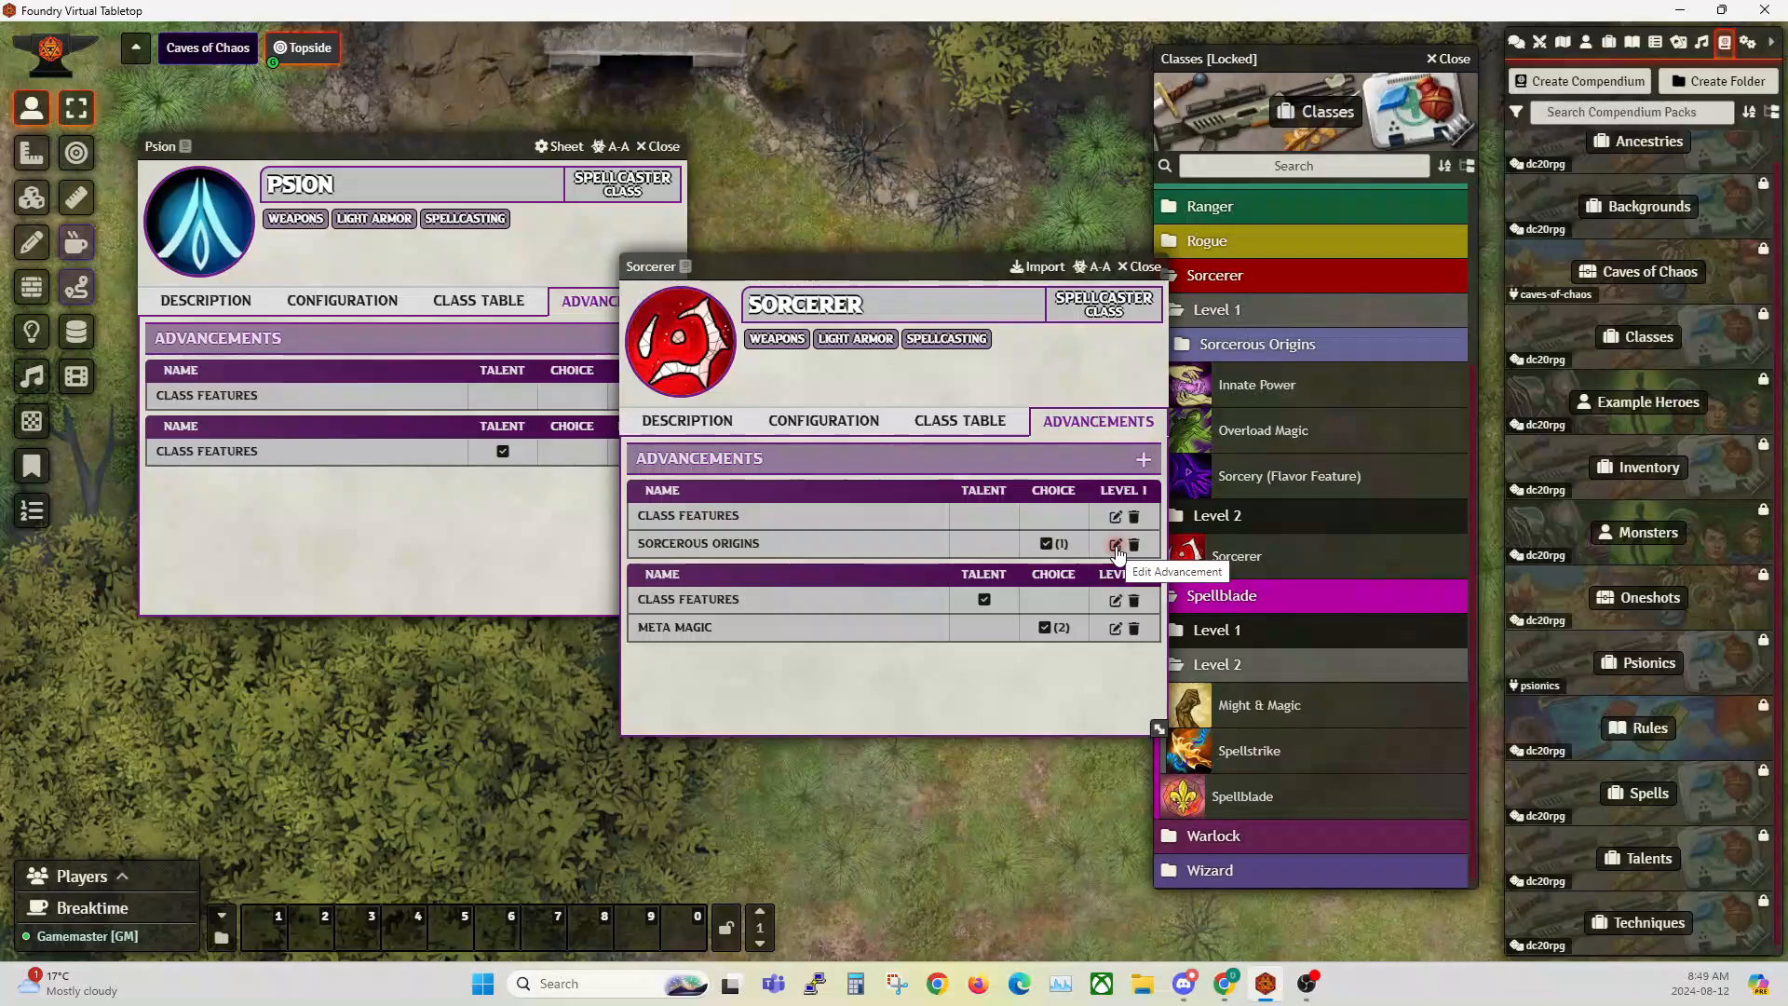
click(1115, 544)
drag(865, 245, 946, 87)
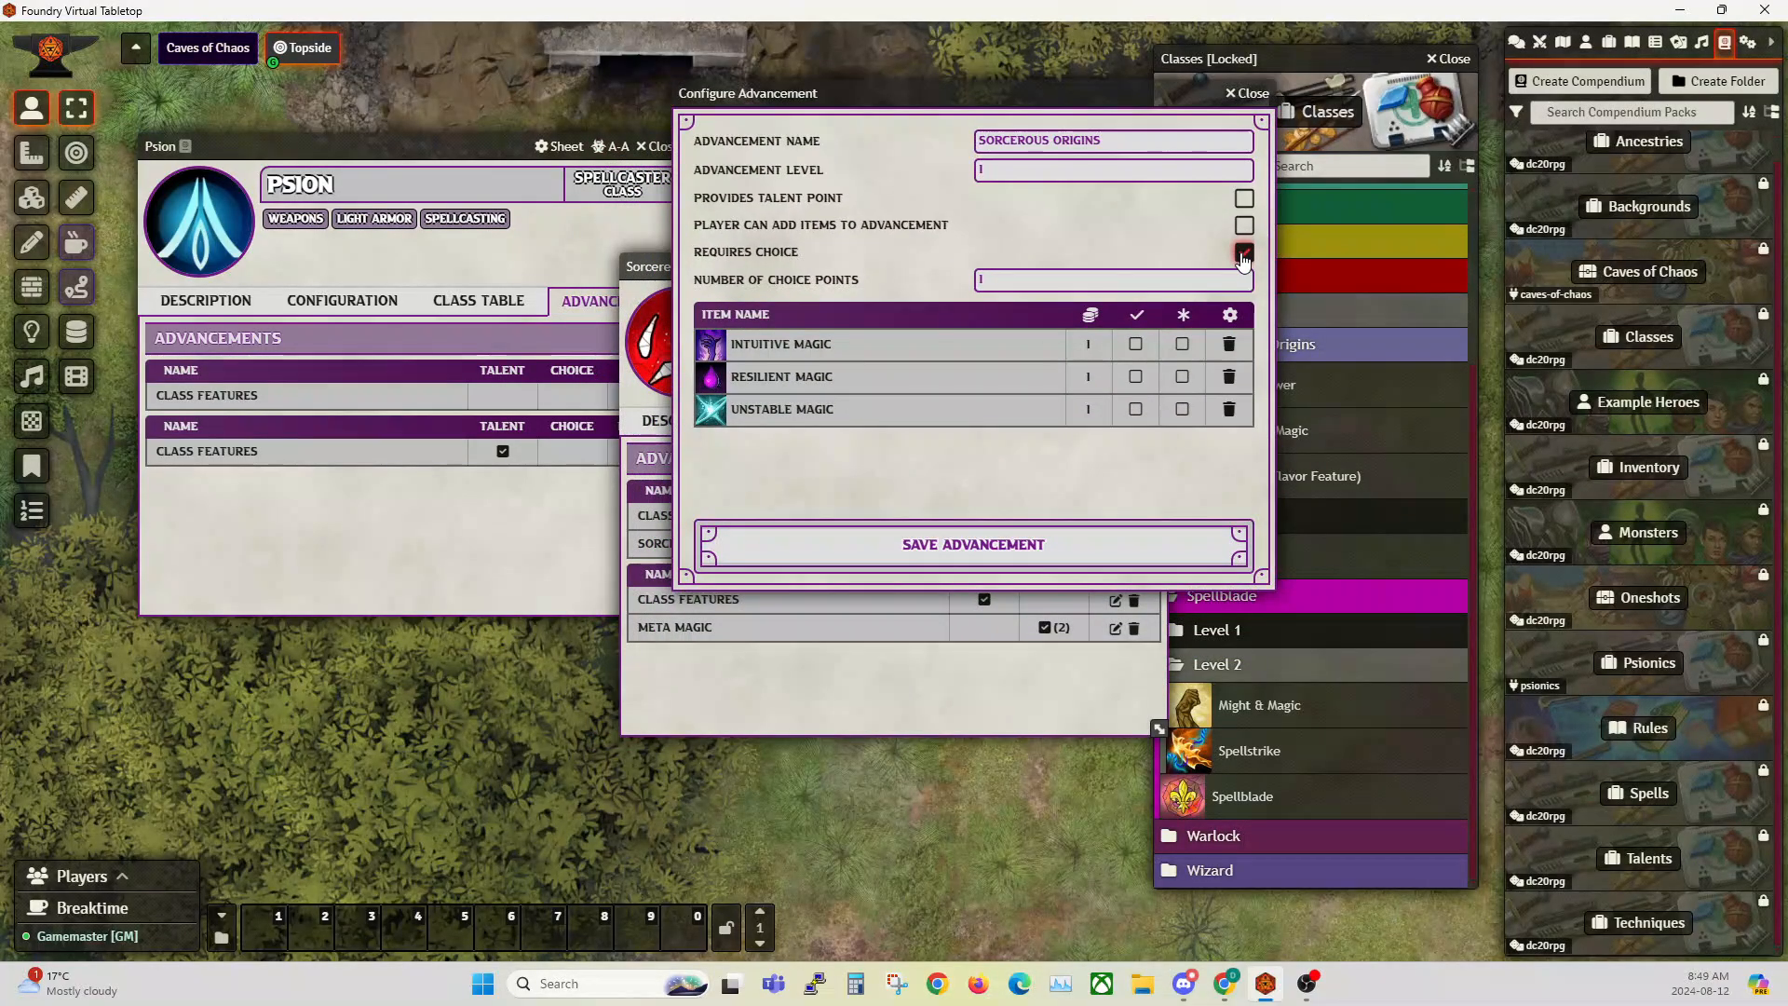
drag(912, 80, 789, 191)
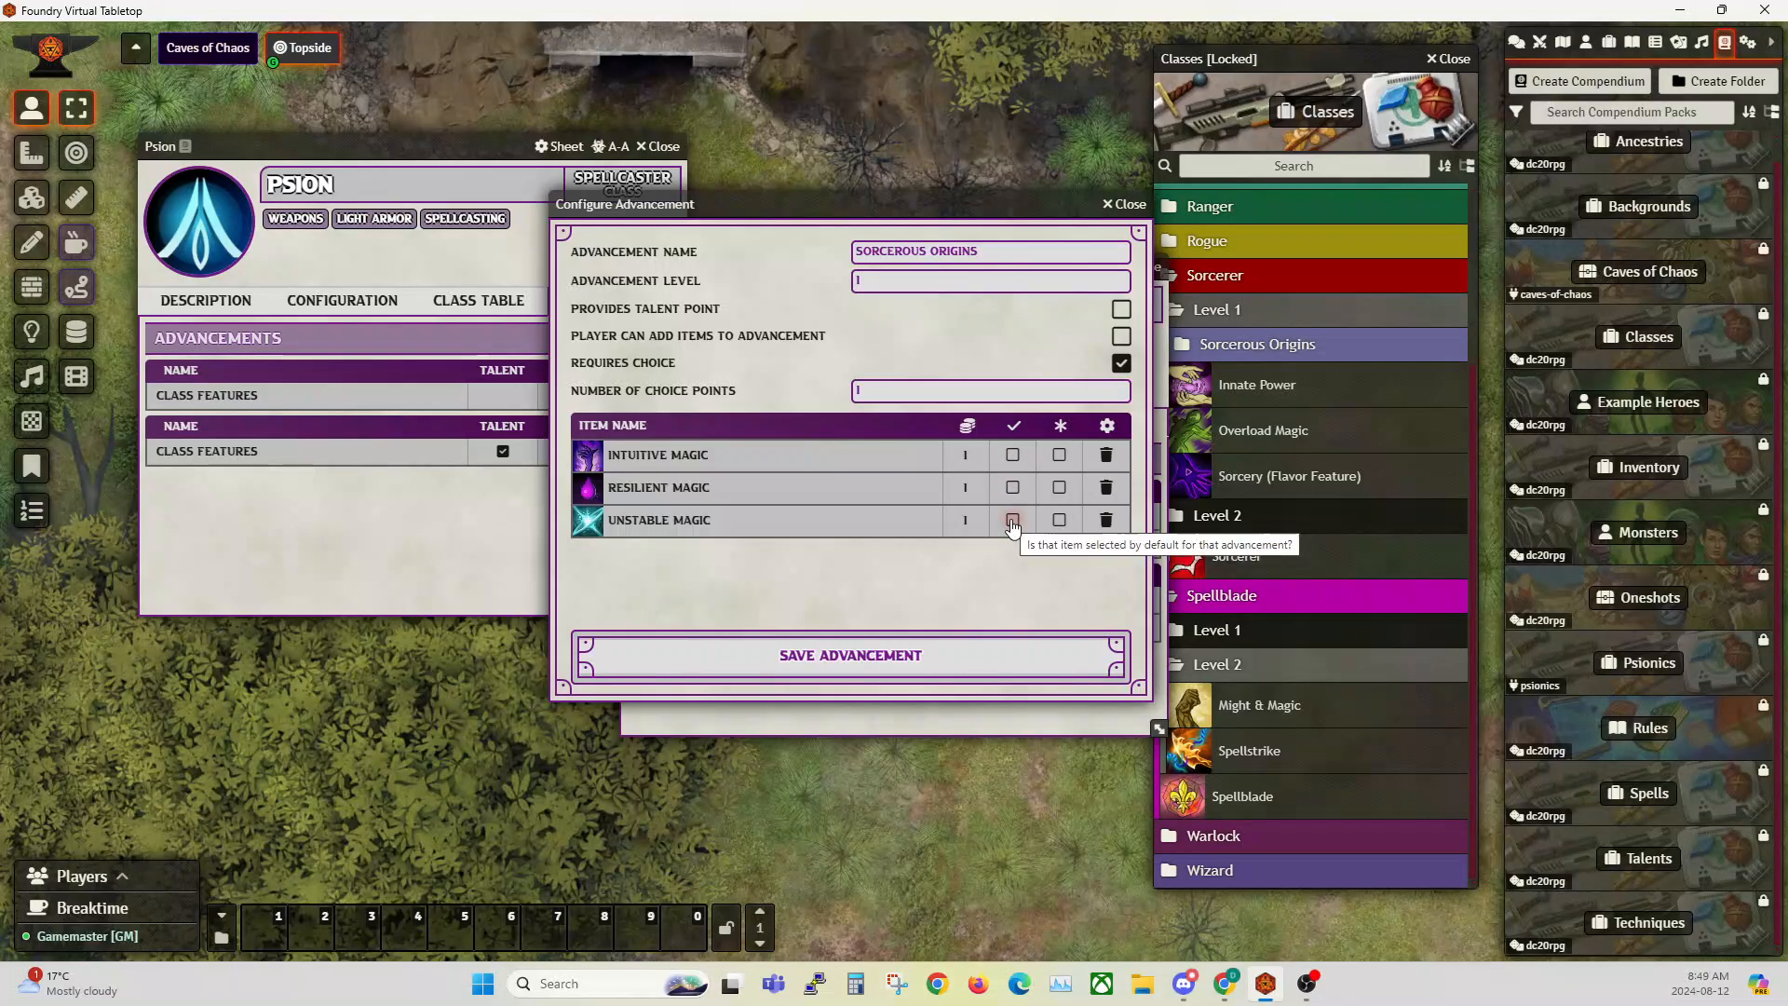
drag(820, 209, 693, 248)
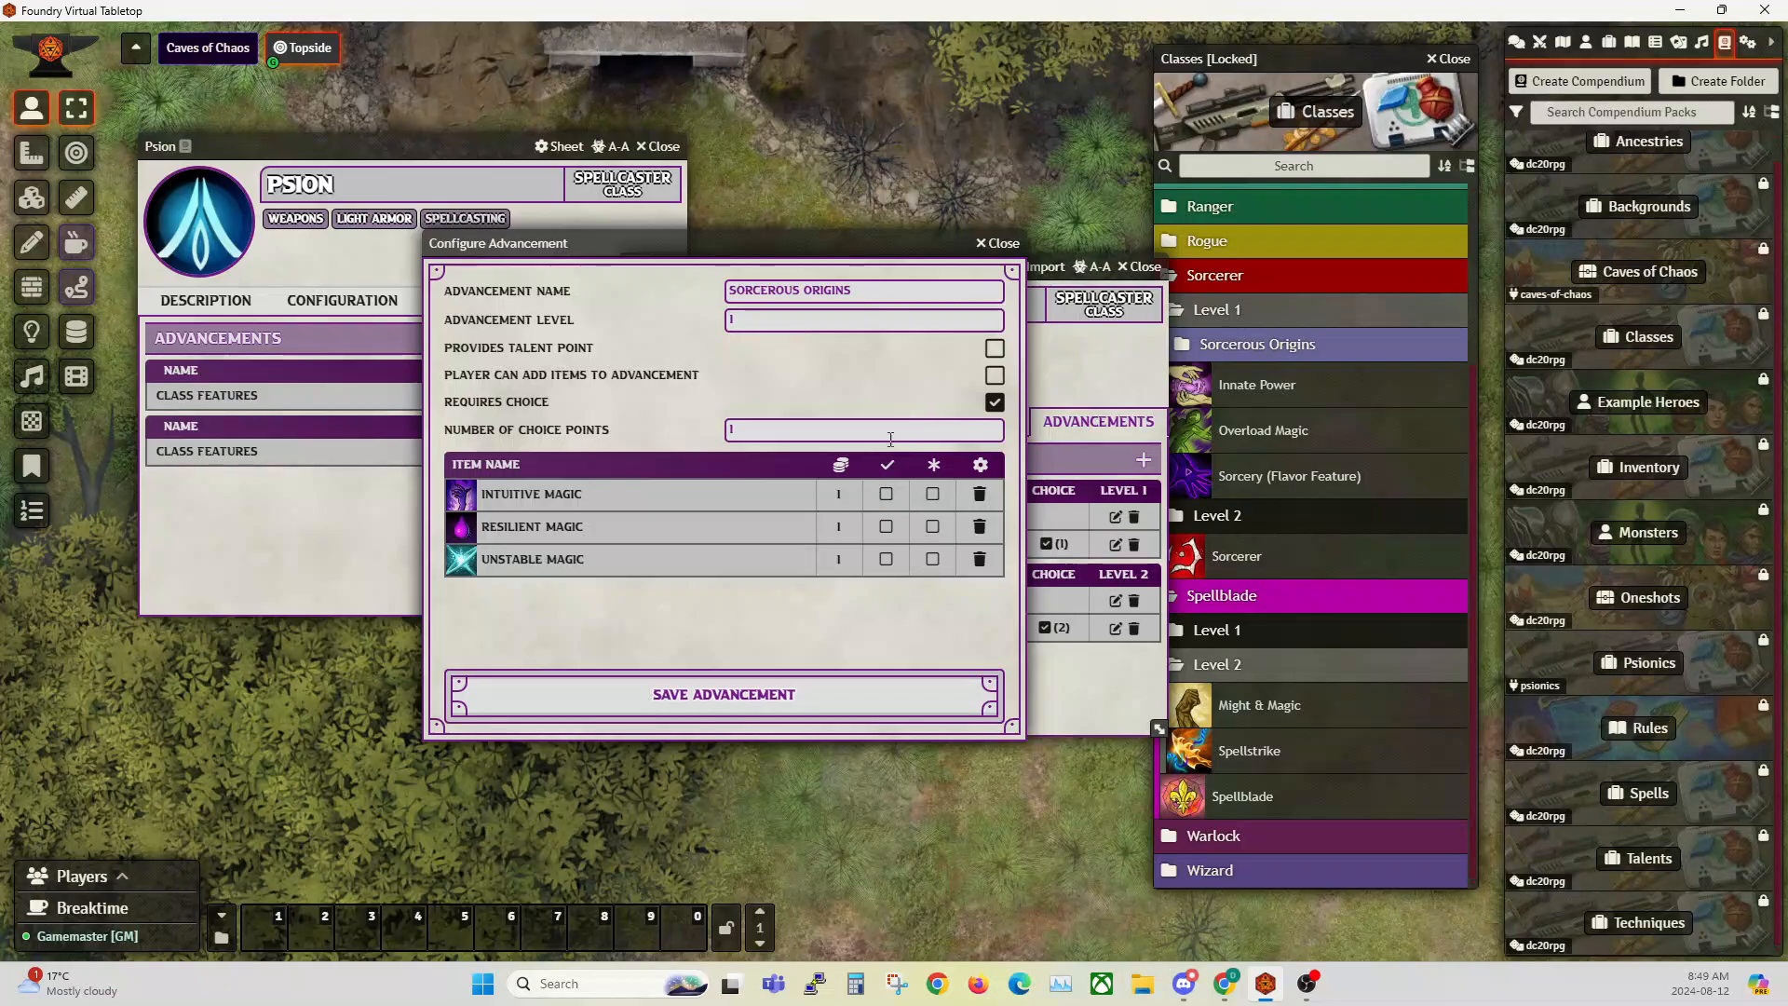
click(1006, 244)
click(1140, 268)
Step: Move the Classes compendium clear of the sidebar and create a Player Character actor named Sorcerer Bob
drag(1402, 58, 1038, 61)
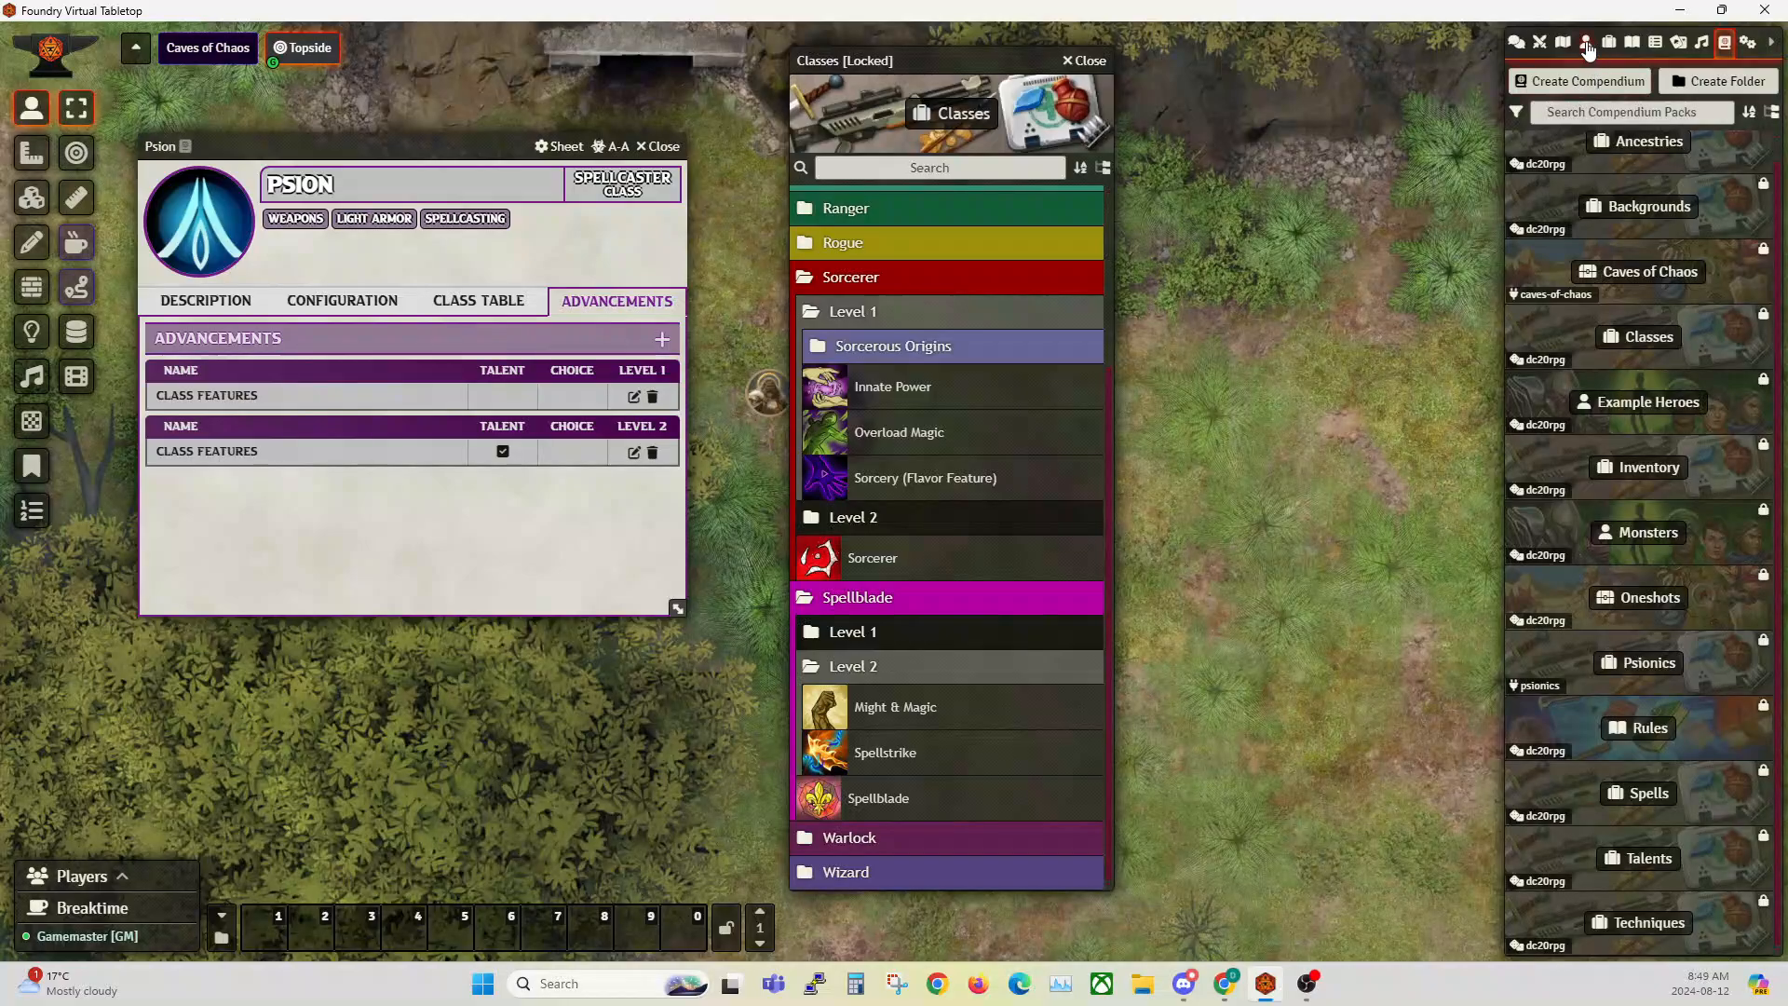
click(1587, 42)
click(1593, 84)
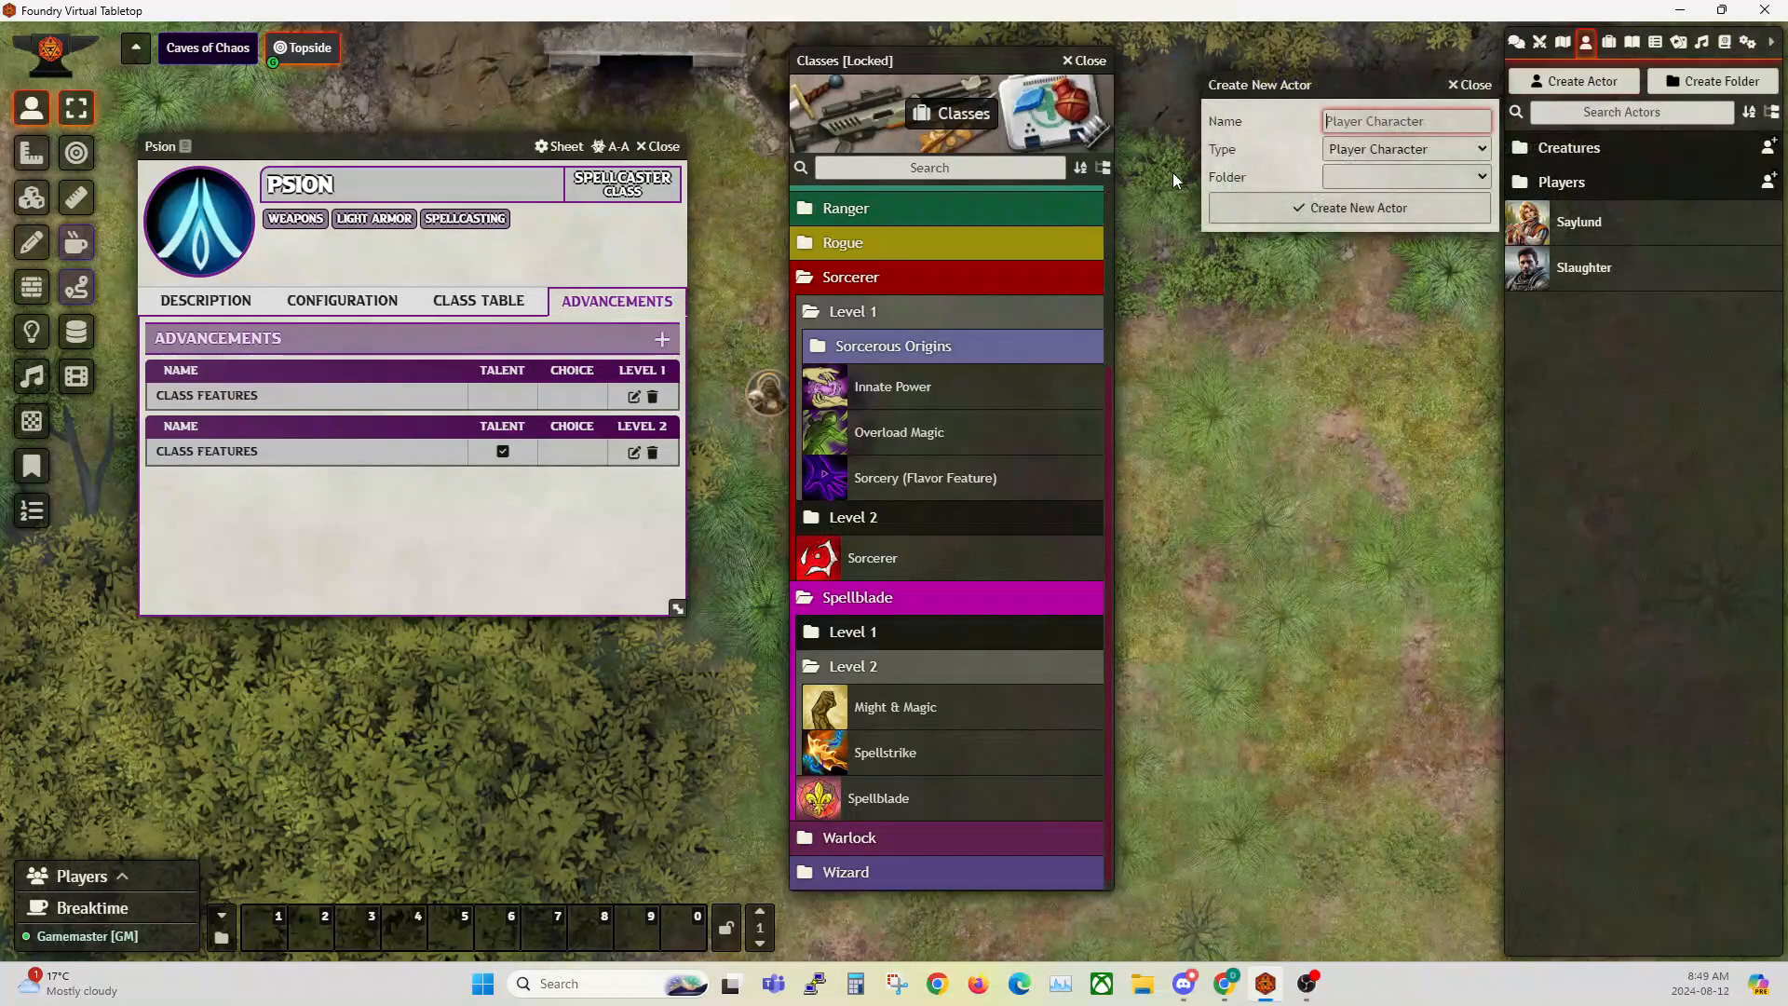
text(Sorcerer Bob)
click(1375, 208)
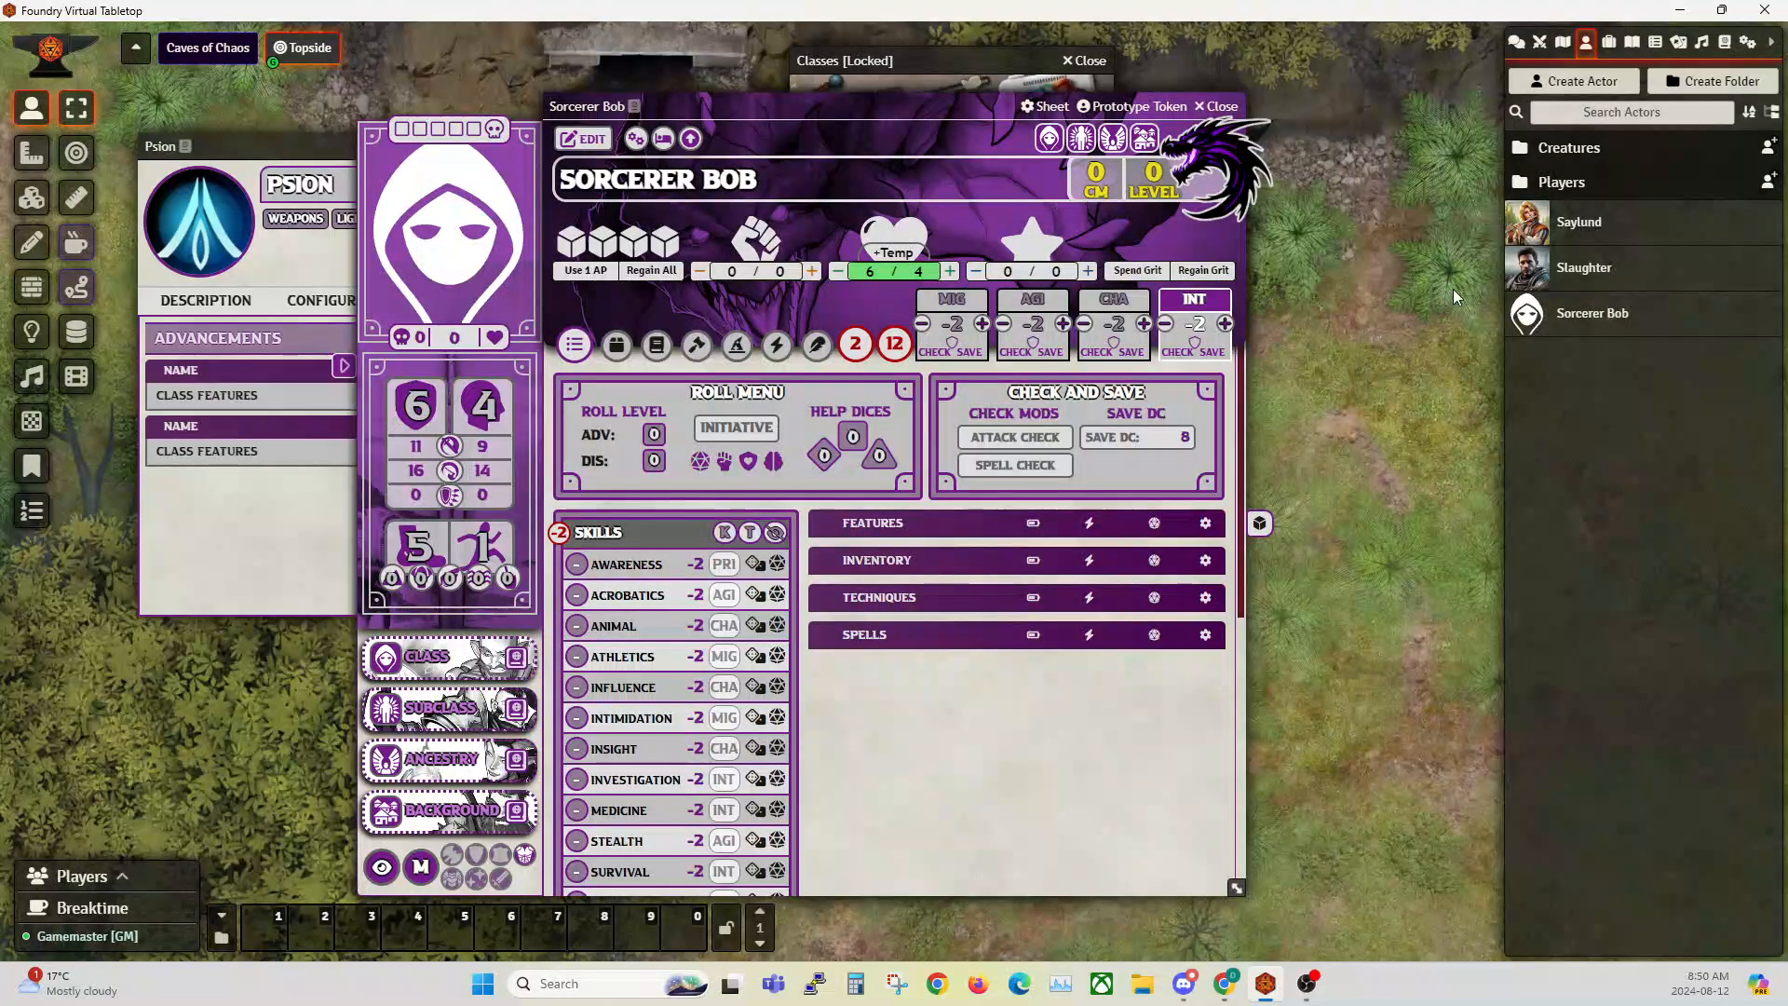
Step: Assign the Sorcerer class from the Classes compendium to Sorcerer Bob's class slot
click(1725, 42)
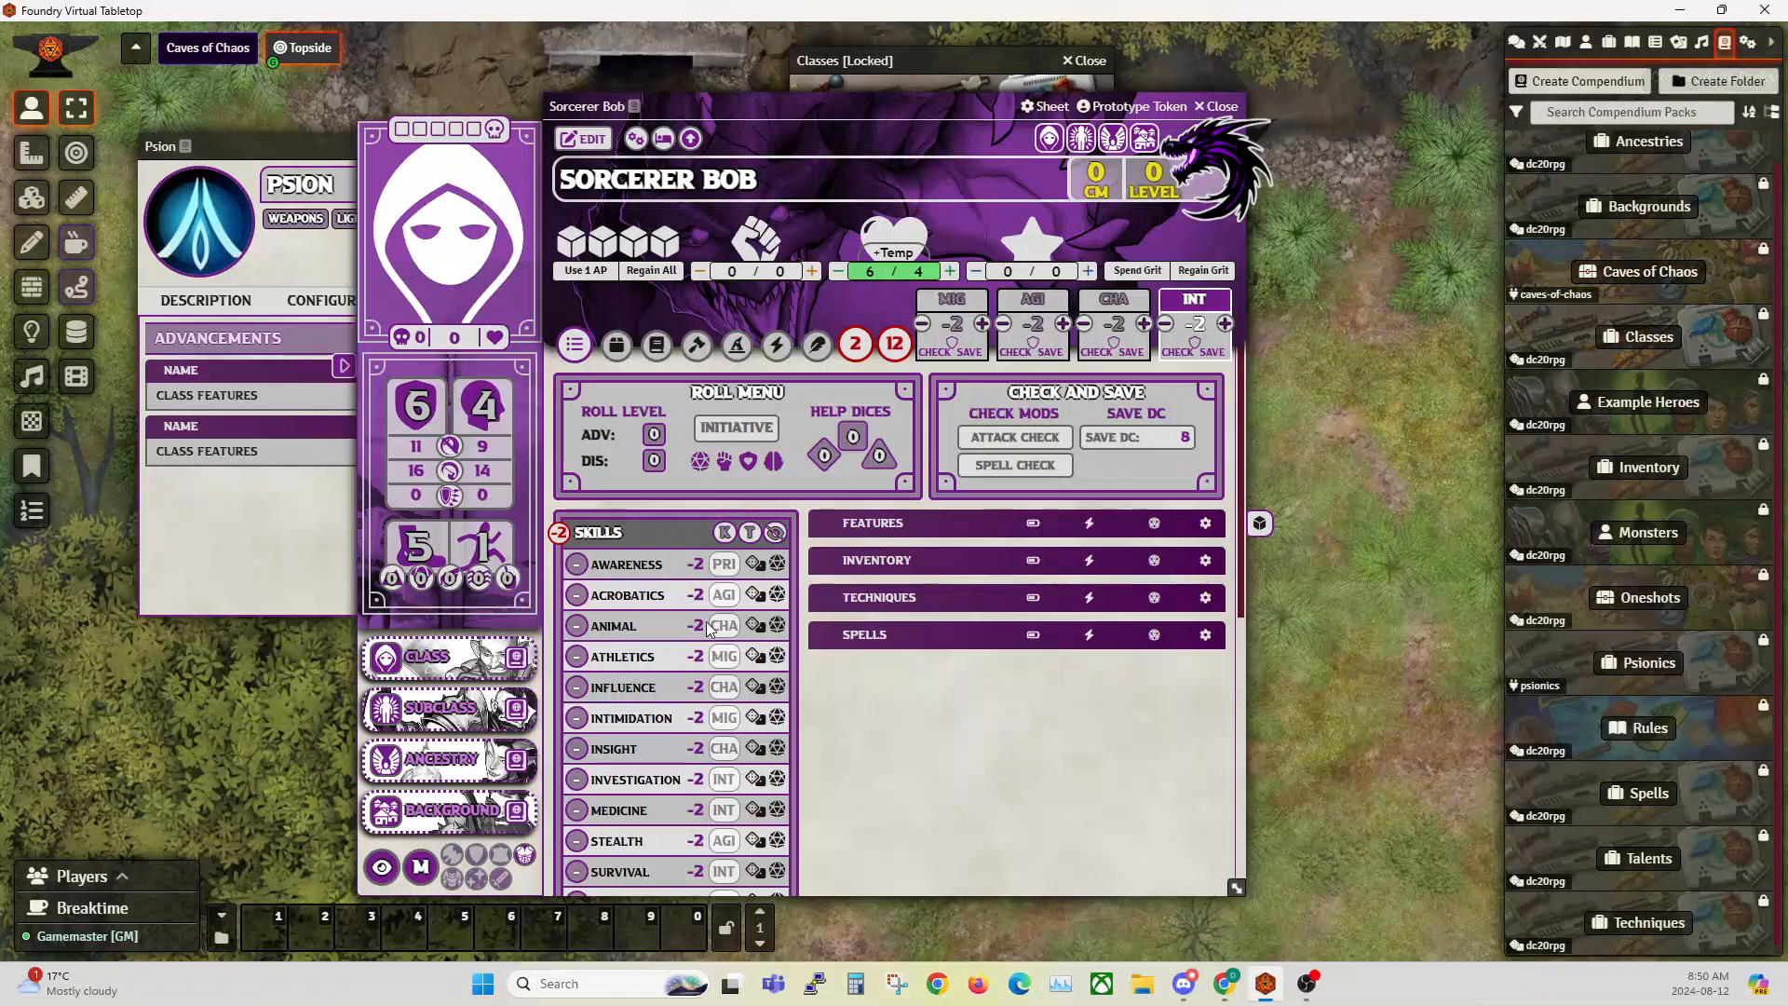
click(516, 659)
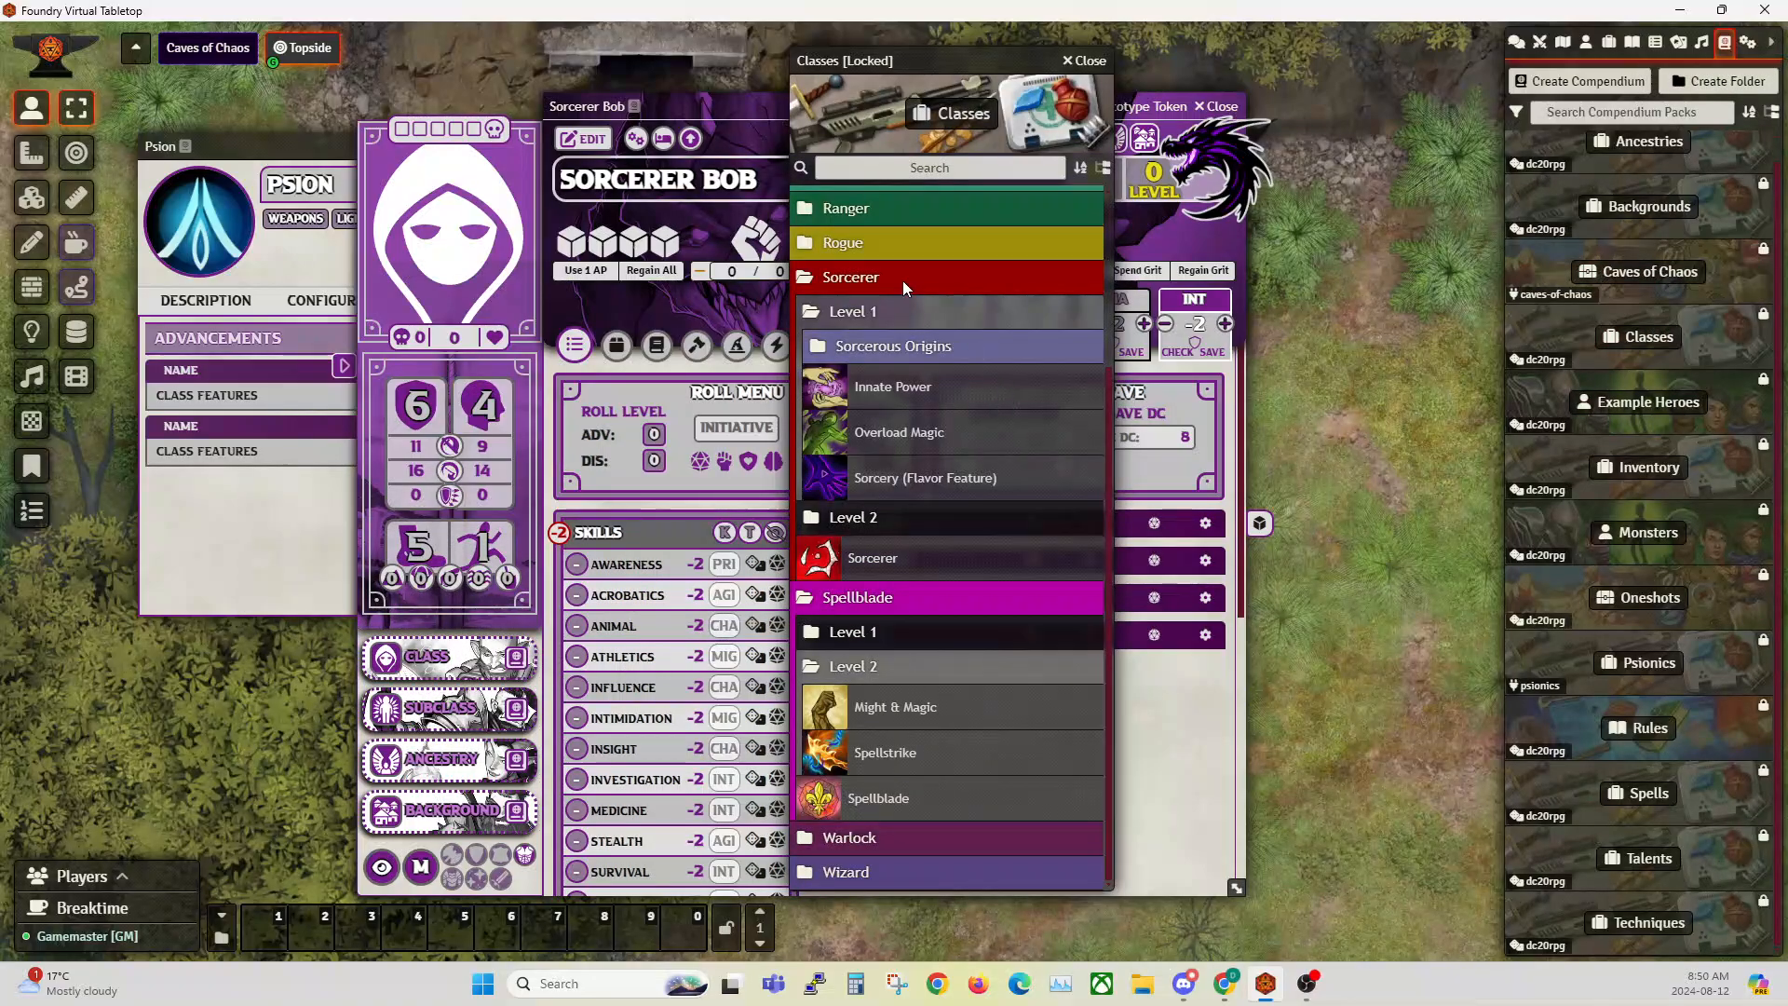
drag(932, 54, 1223, 51)
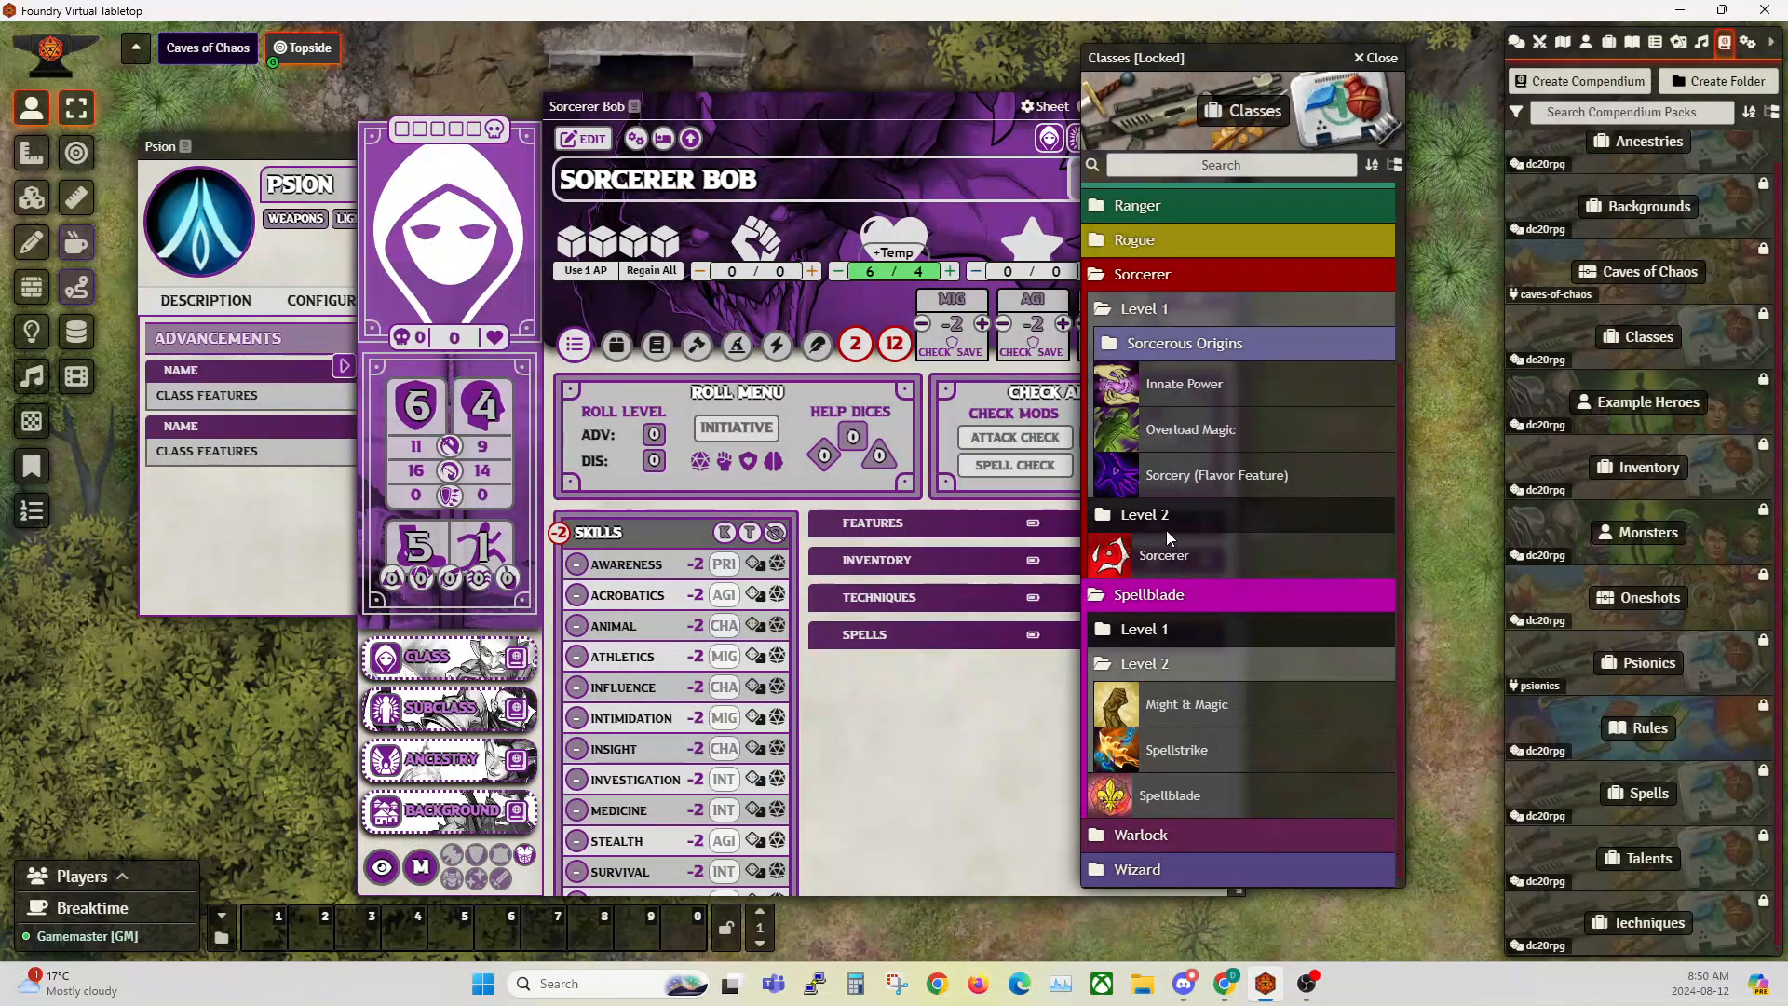
drag(1166, 570, 442, 663)
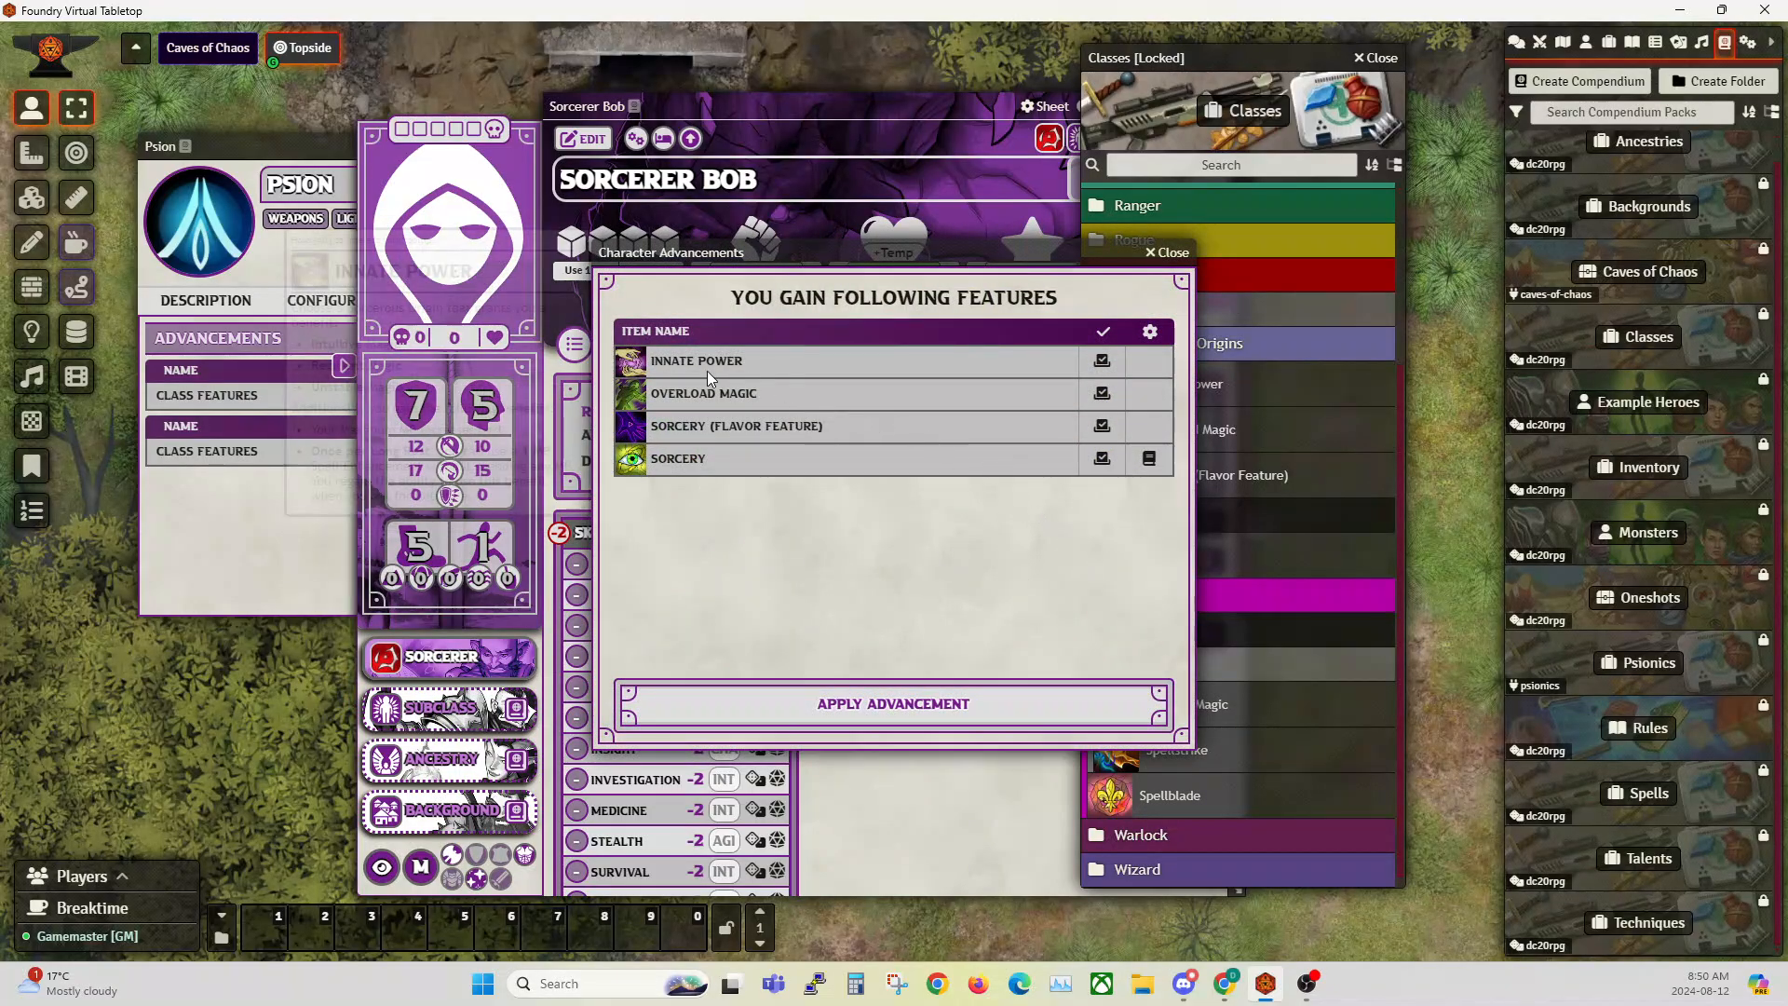
Step: Apply the level 1 Sorcerer class features, choose Resilient Magic as the origin, and finish the character advancements
mouse_move(667, 465)
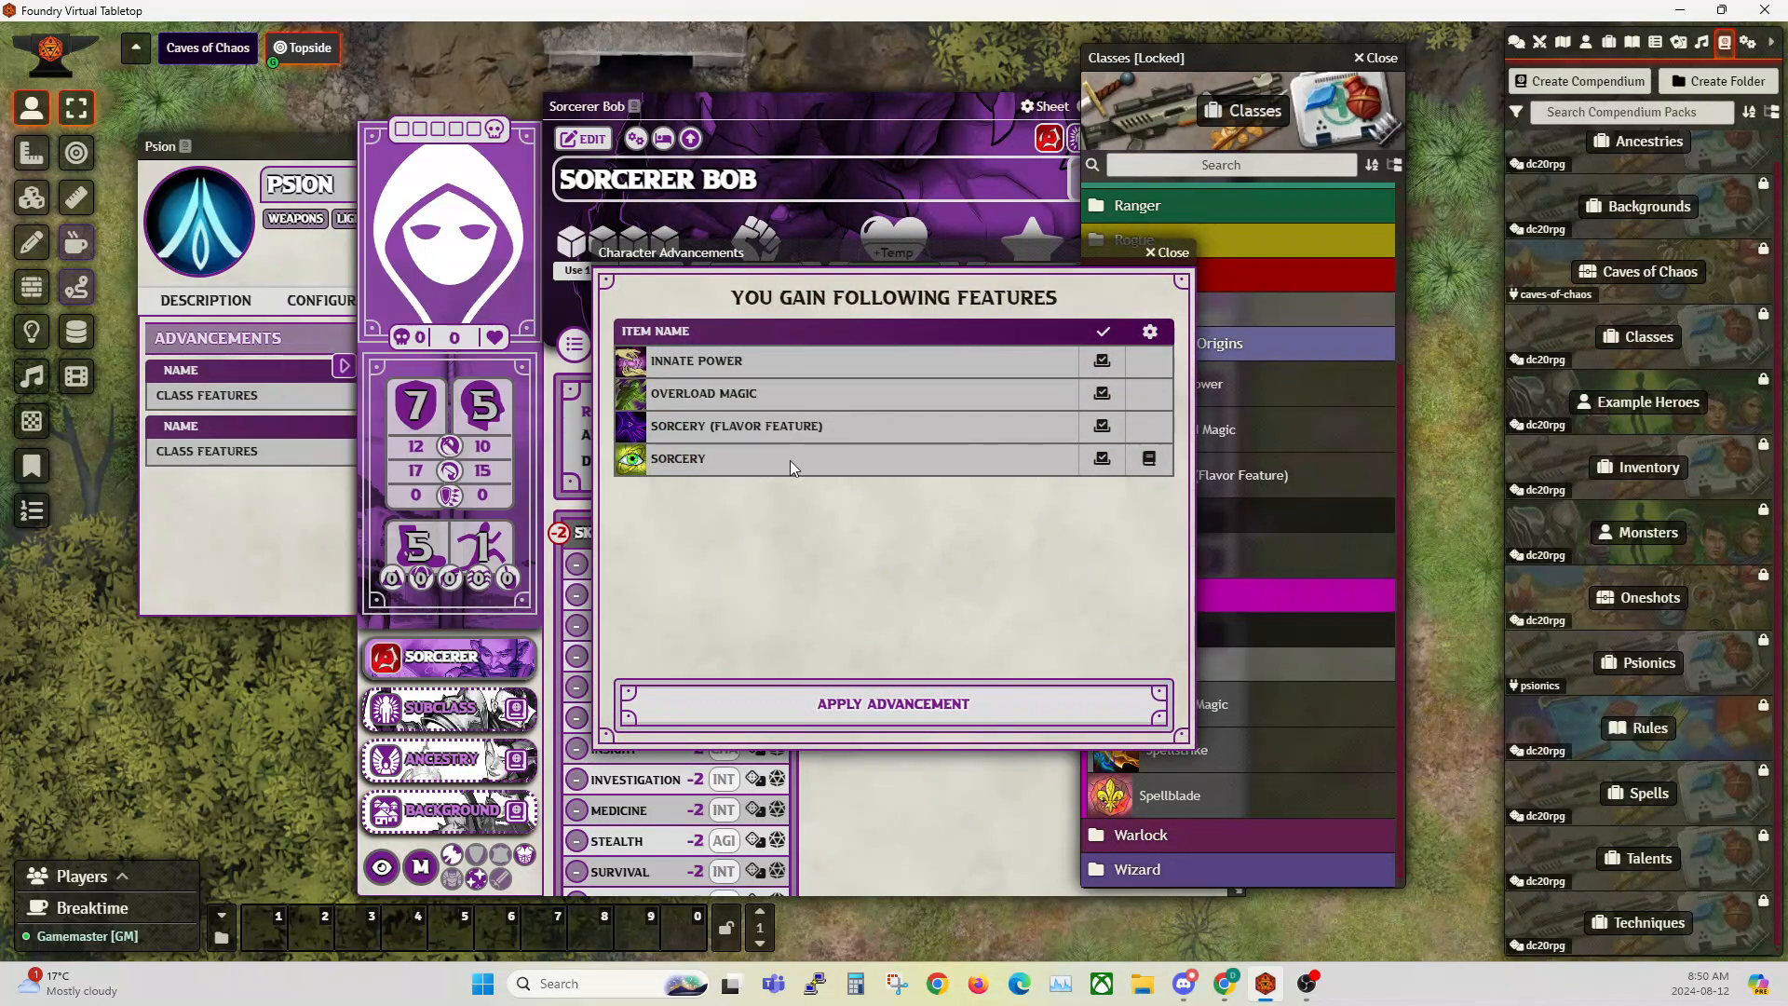
click(866, 708)
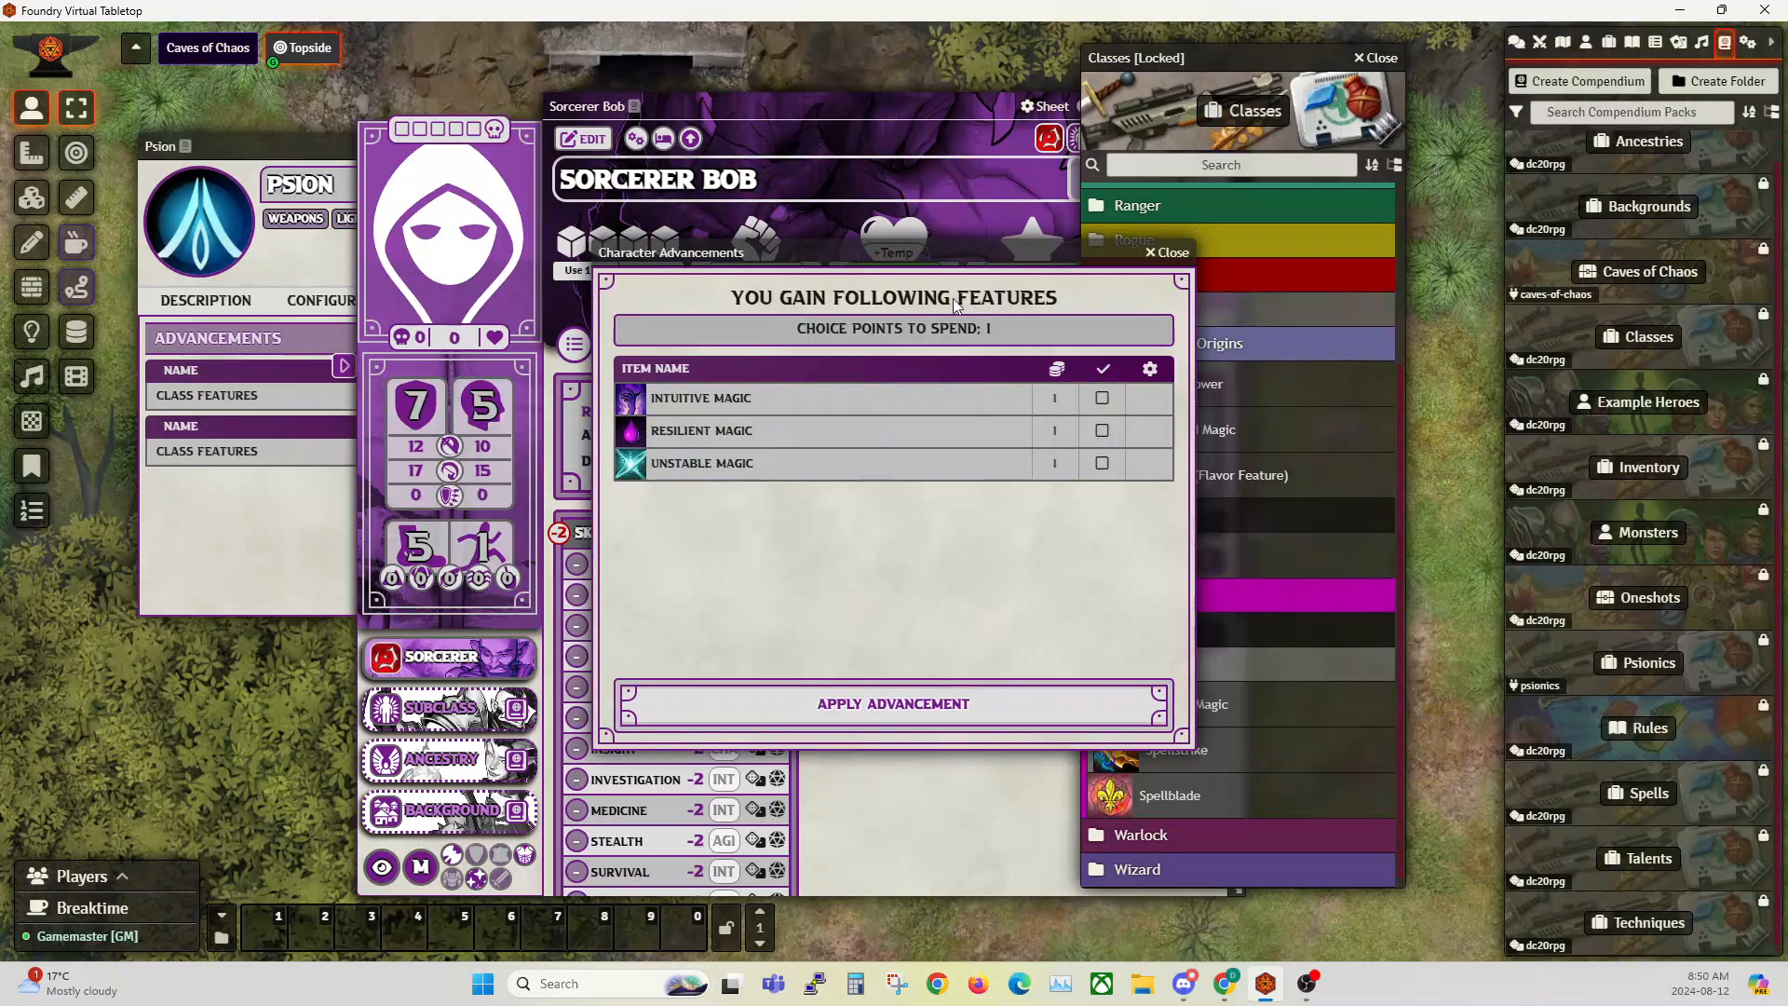
click(1104, 434)
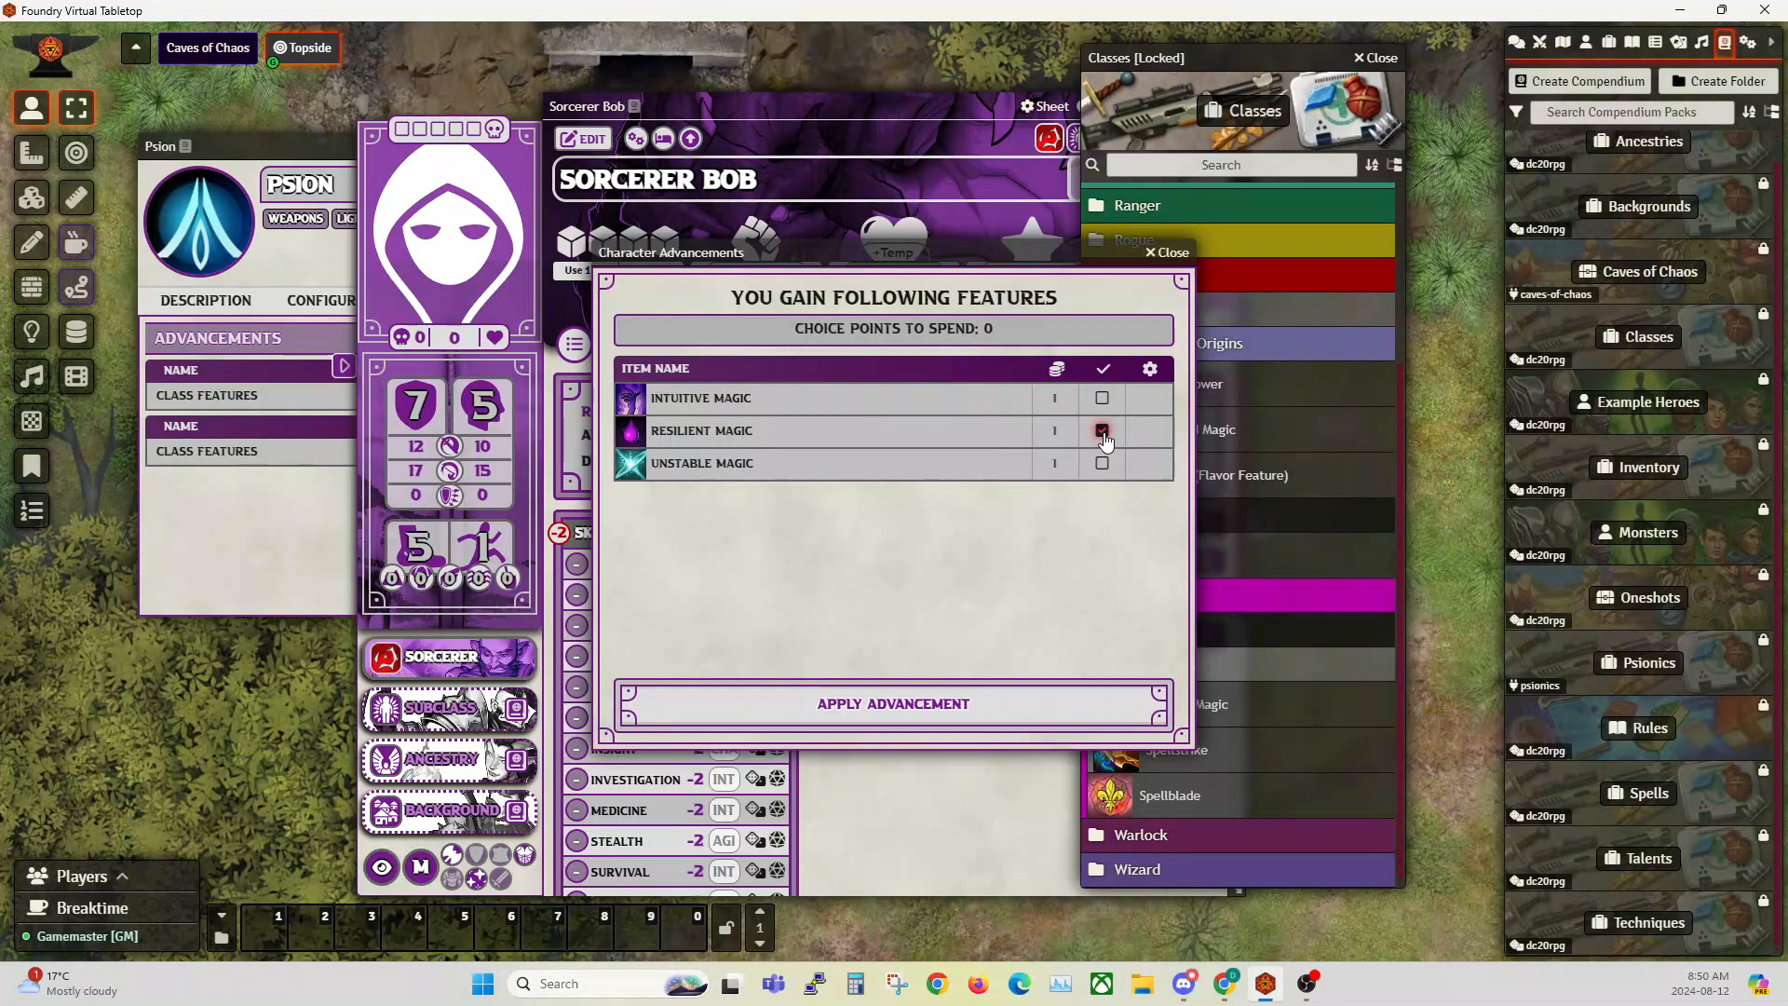
click(929, 708)
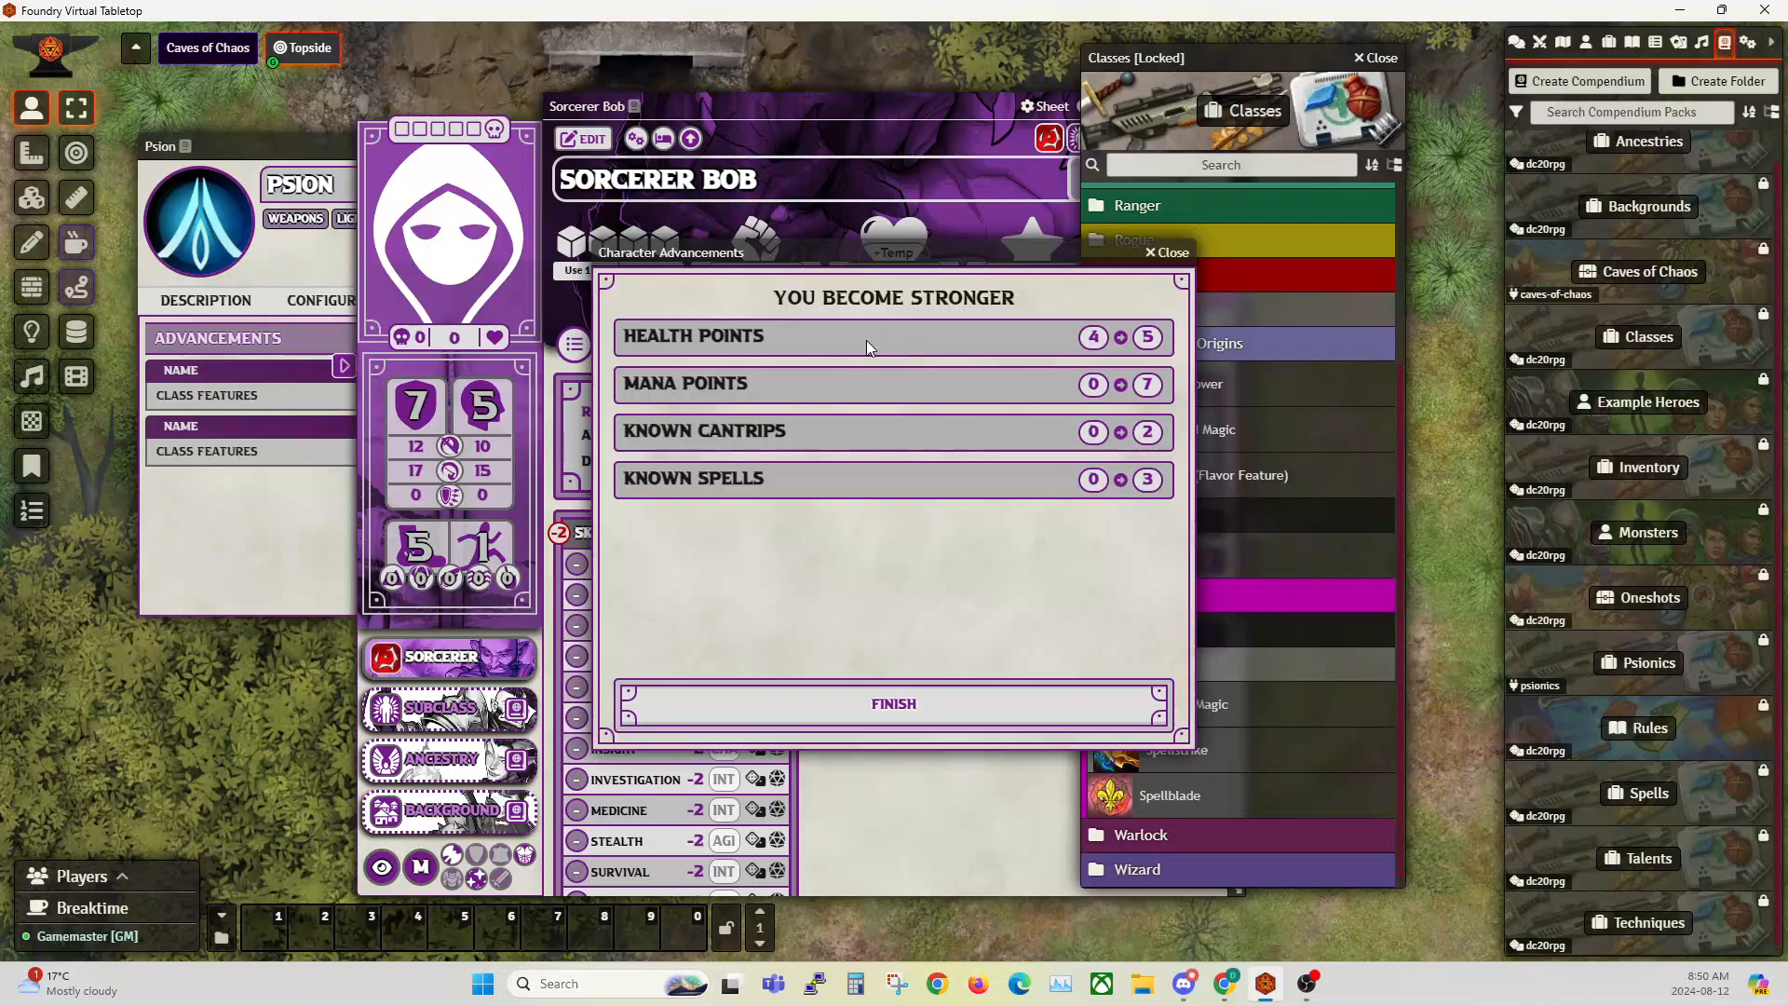
click(883, 710)
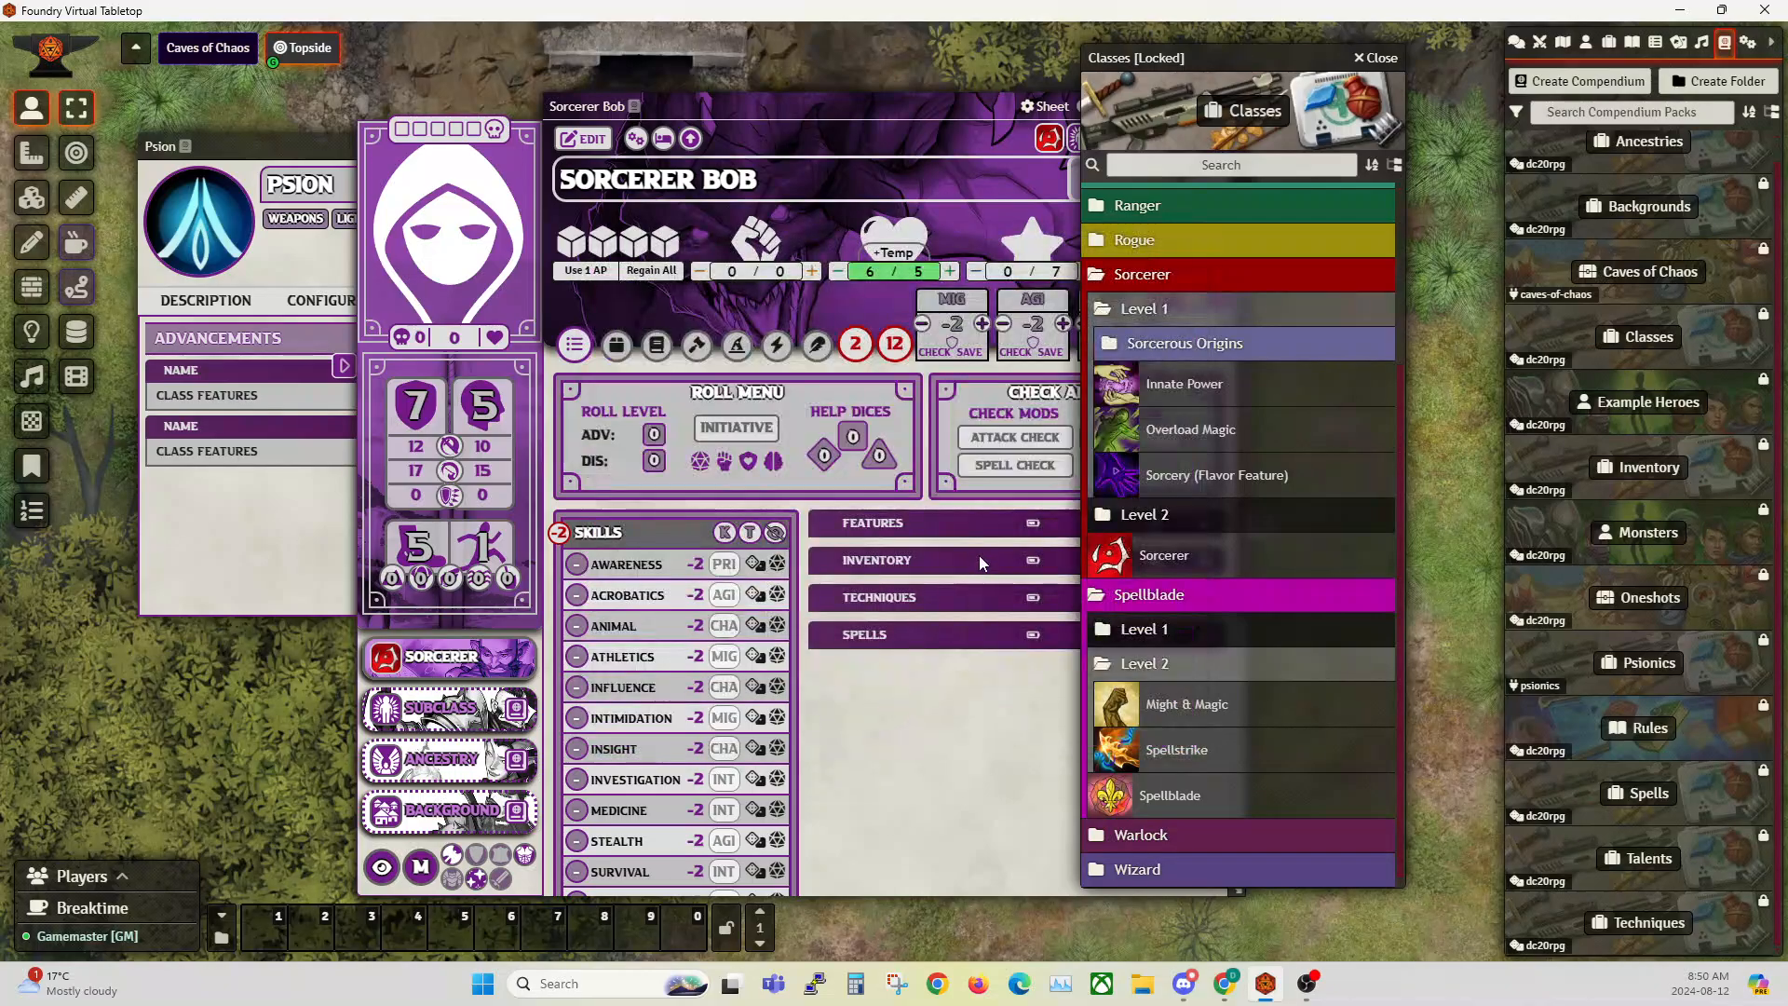
Step: Close the Classes compendium and check the class features and cantrips granted on Sorcerer Bob's sheet
click(1388, 60)
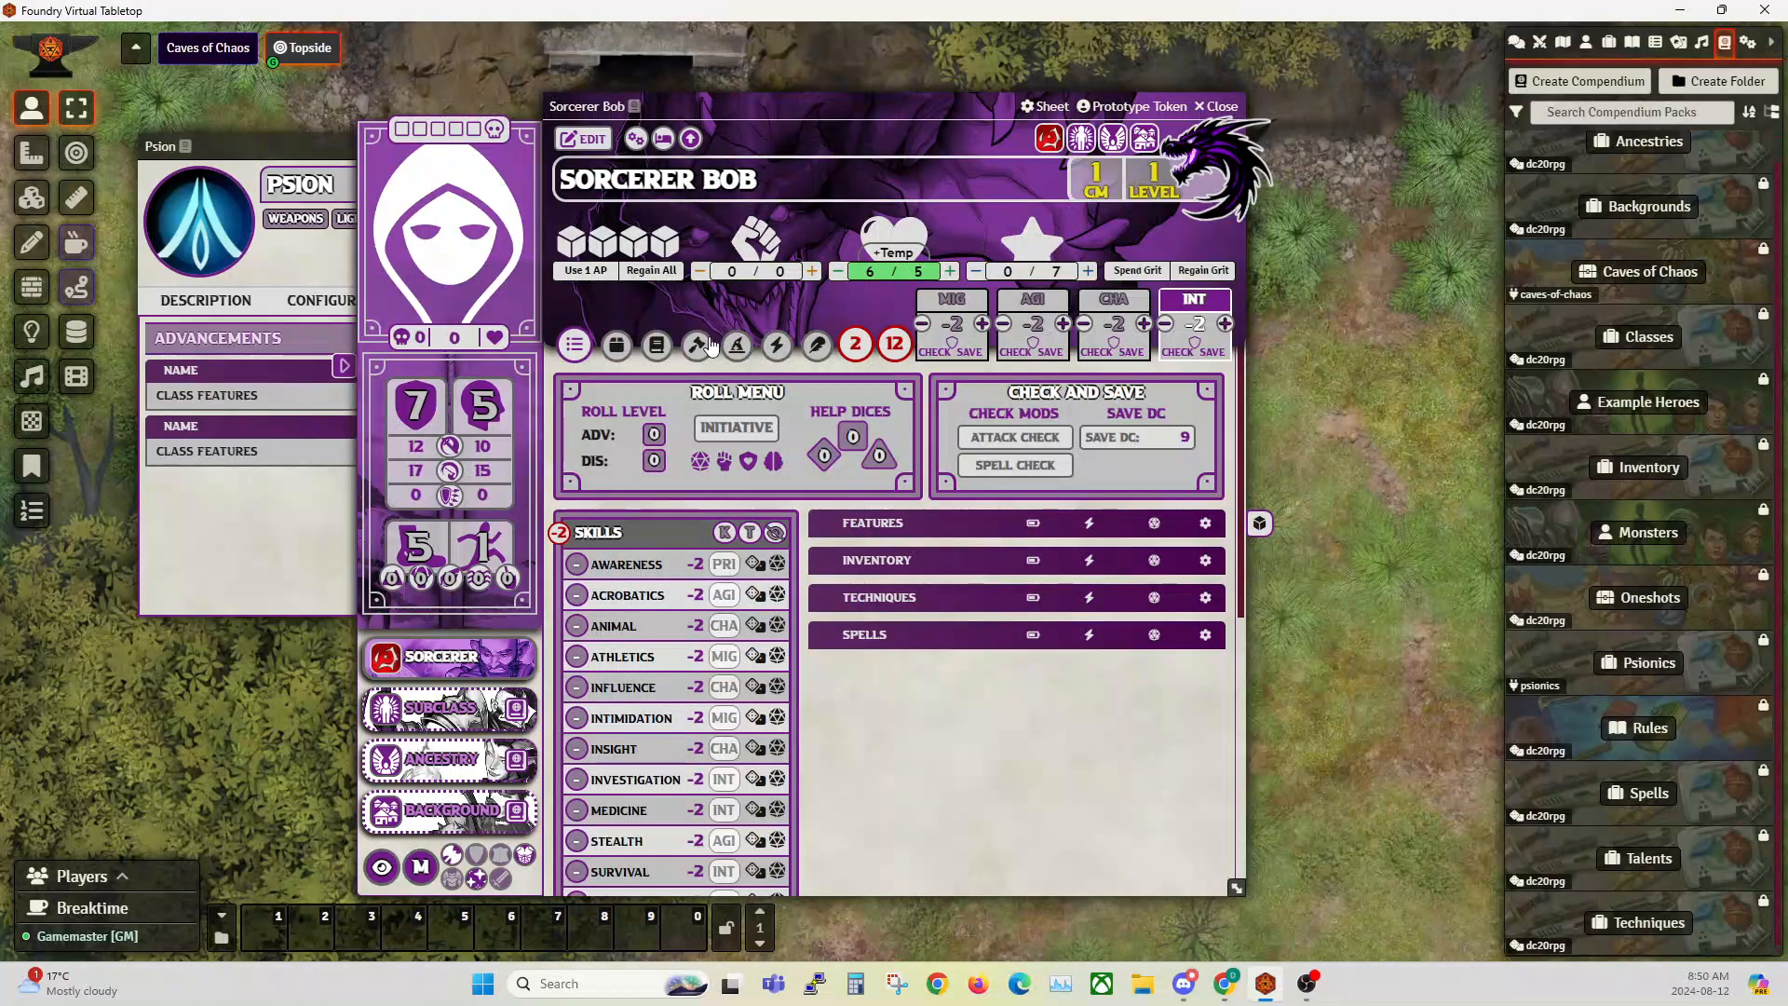
click(656, 352)
mouse_move(647, 517)
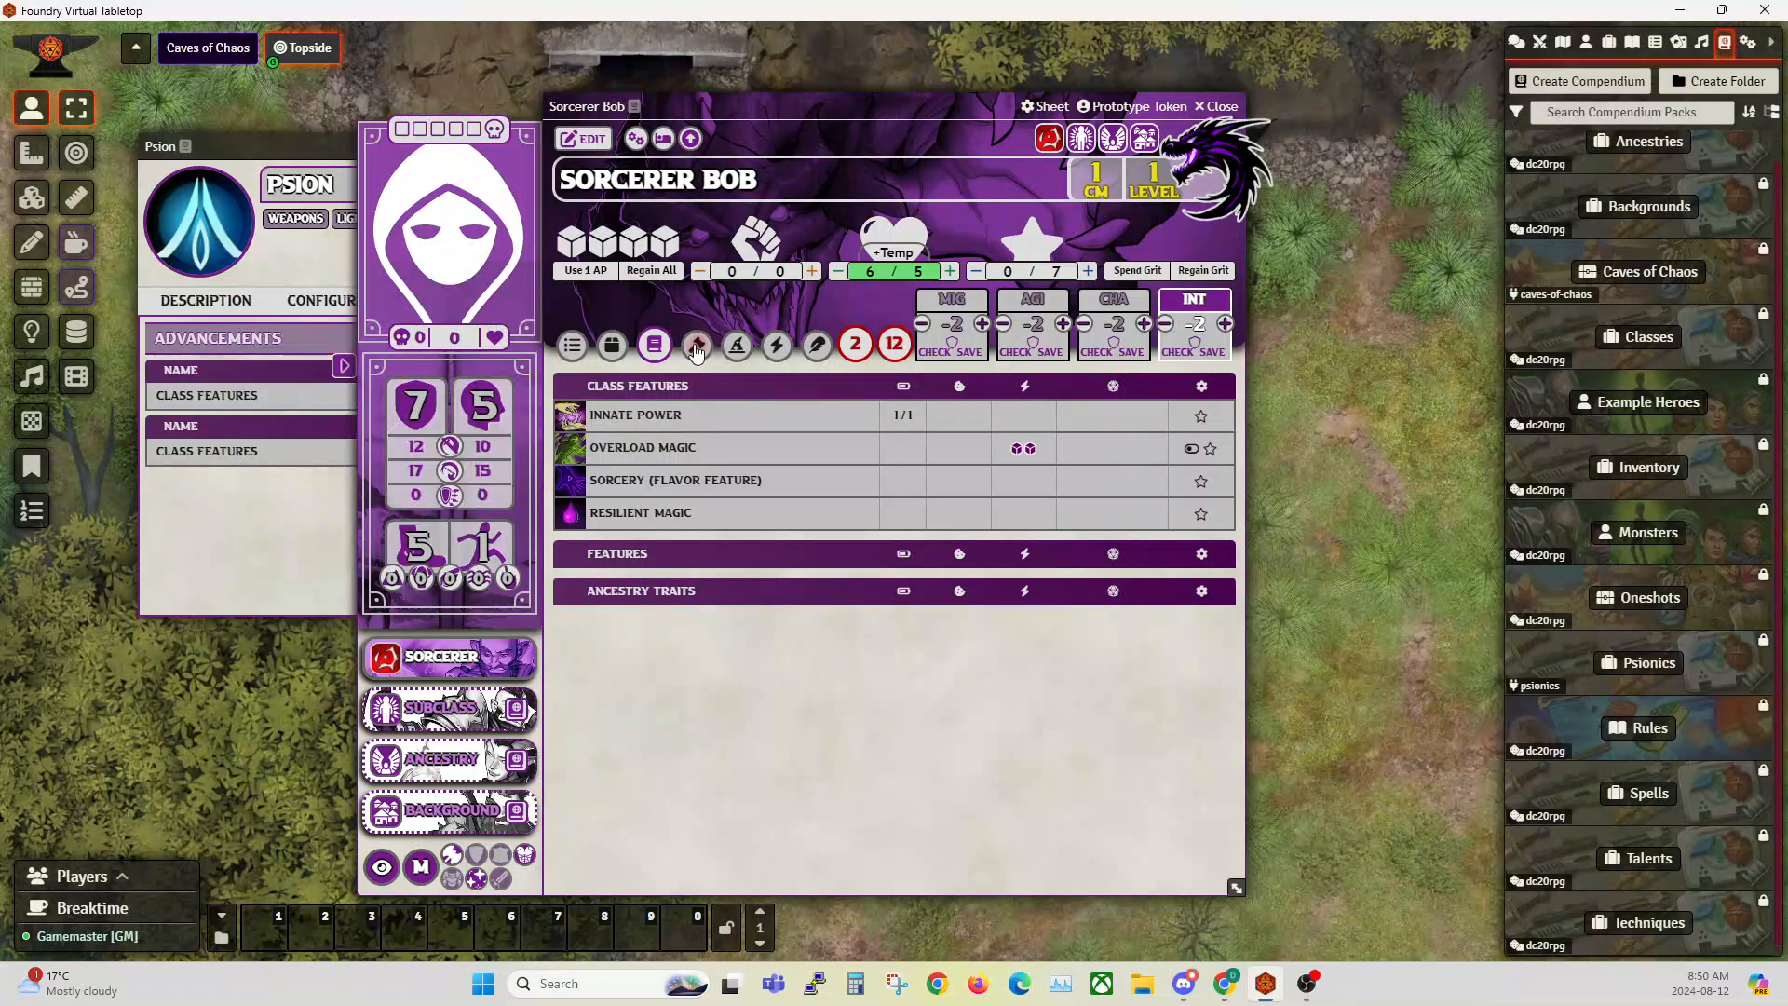
click(734, 352)
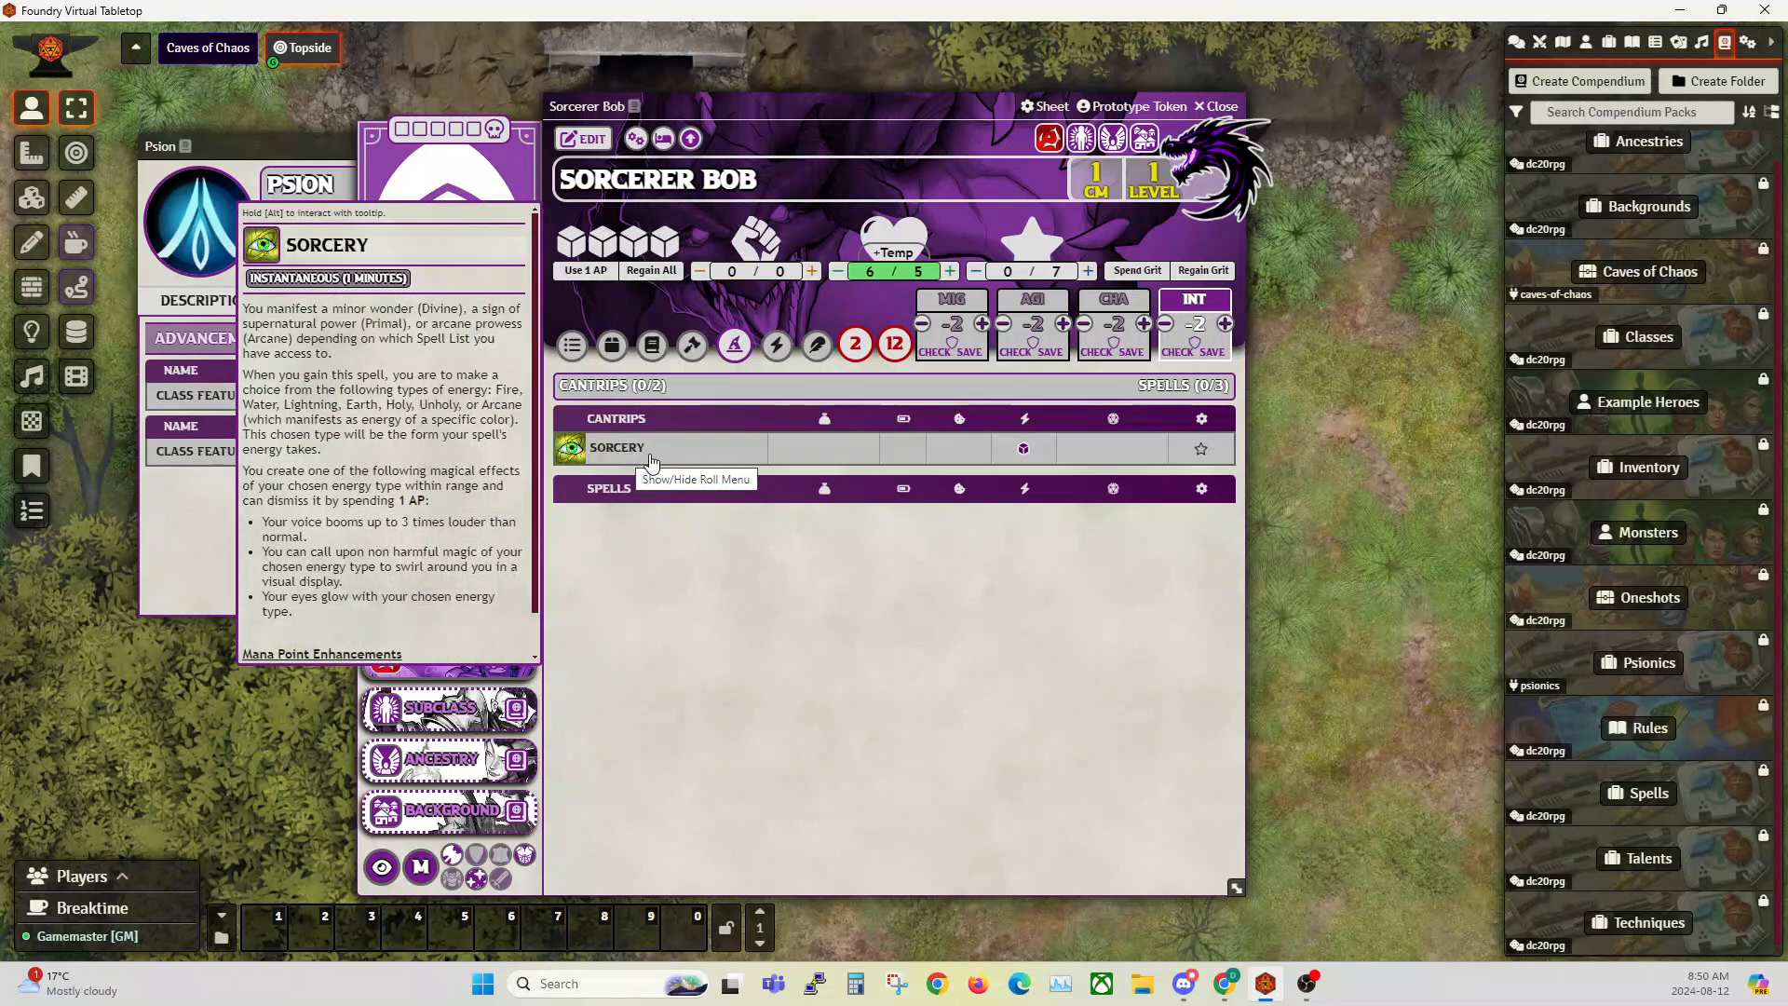
Step: Close Sorcerer Bob's sheet and open the Spellblade class from the Classes compendium
click(1227, 115)
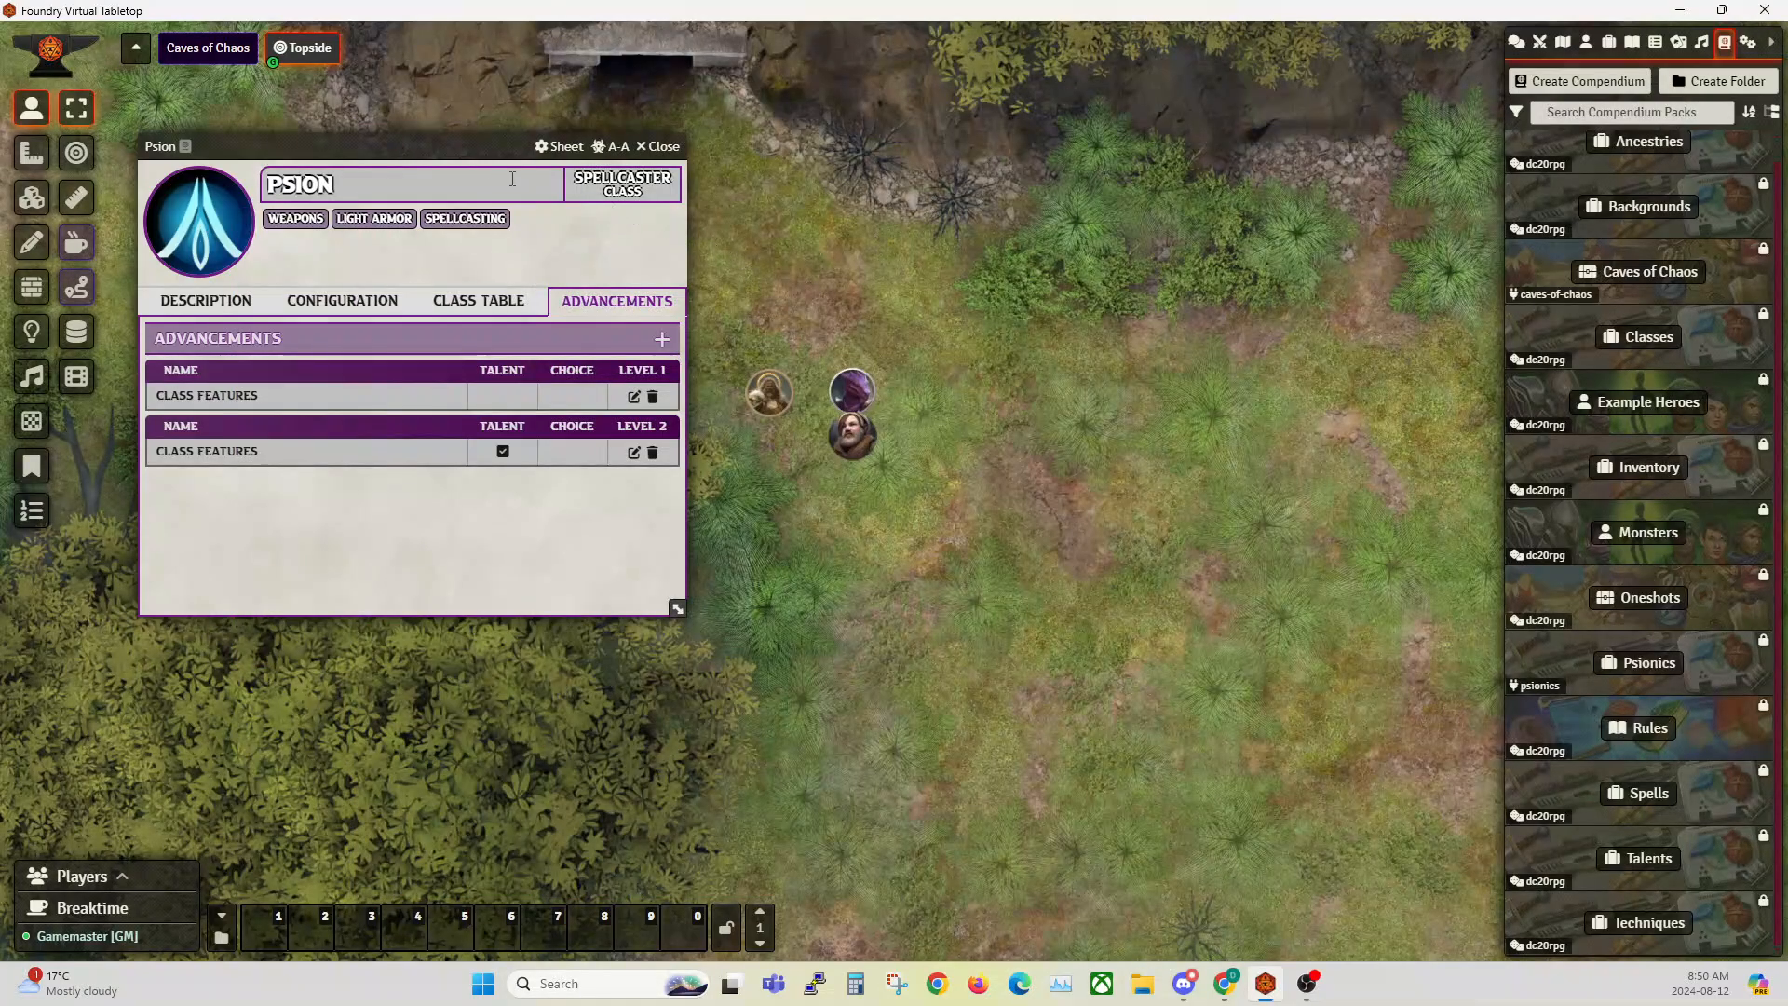
drag(533, 166, 695, 196)
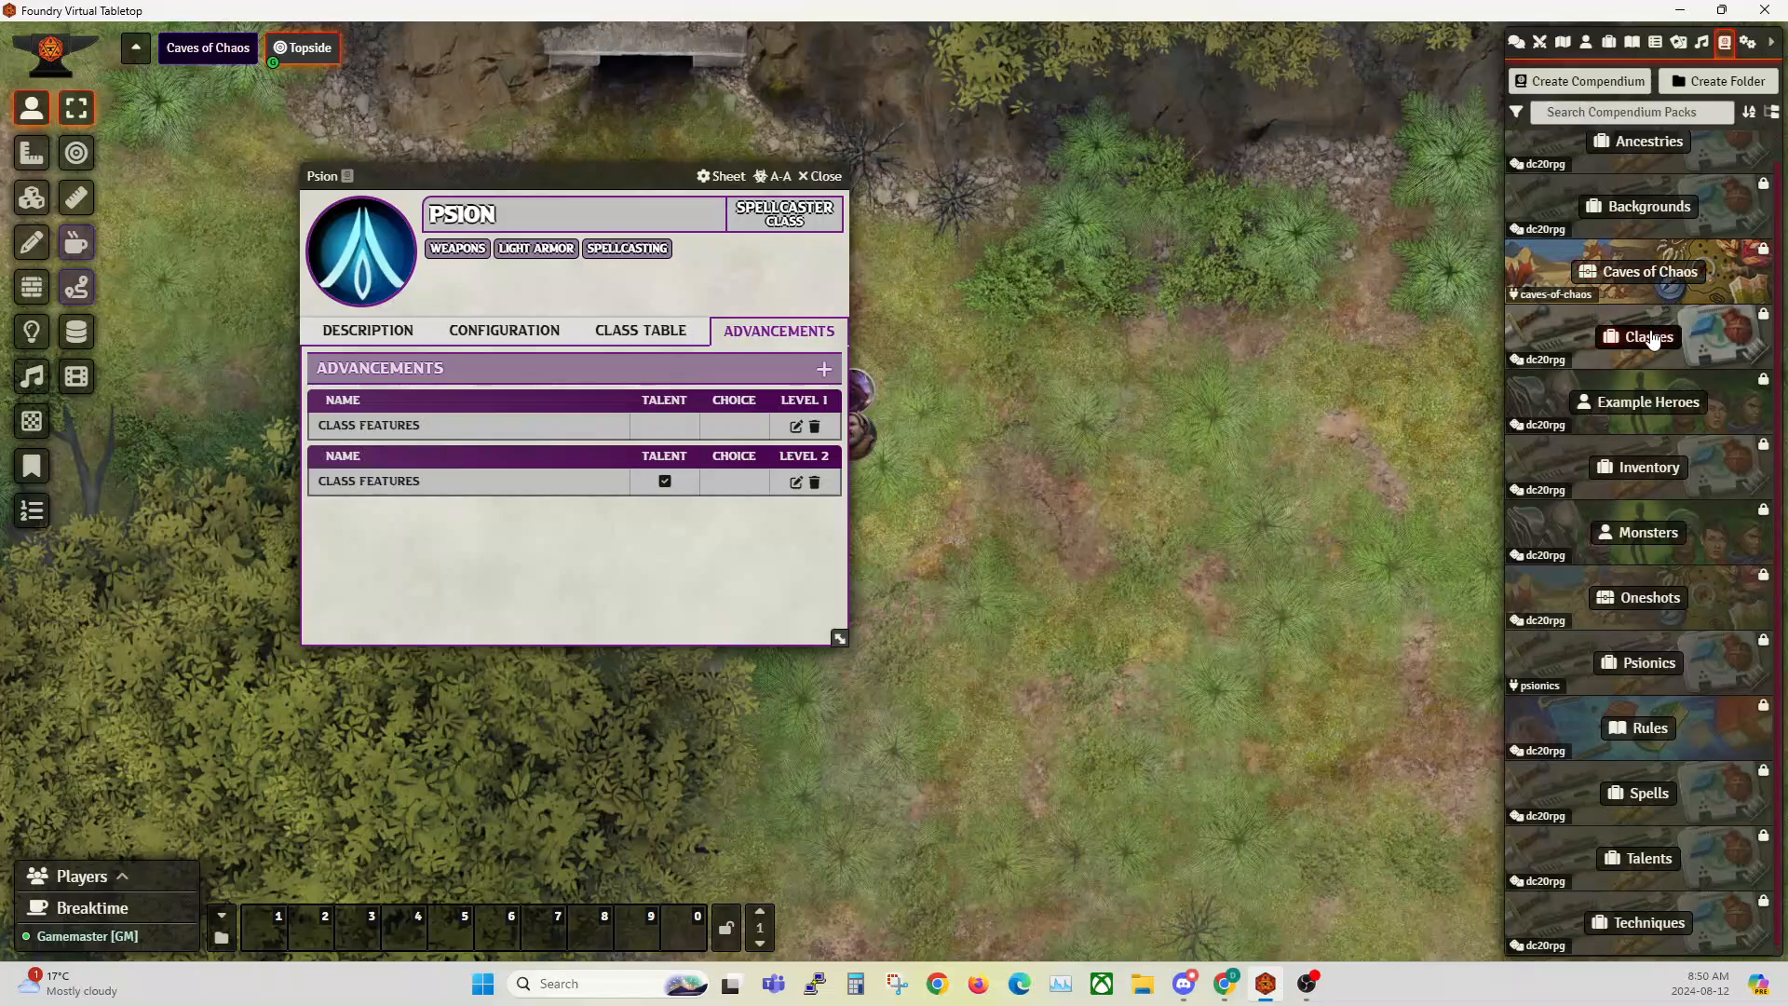
click(1592, 337)
click(1136, 520)
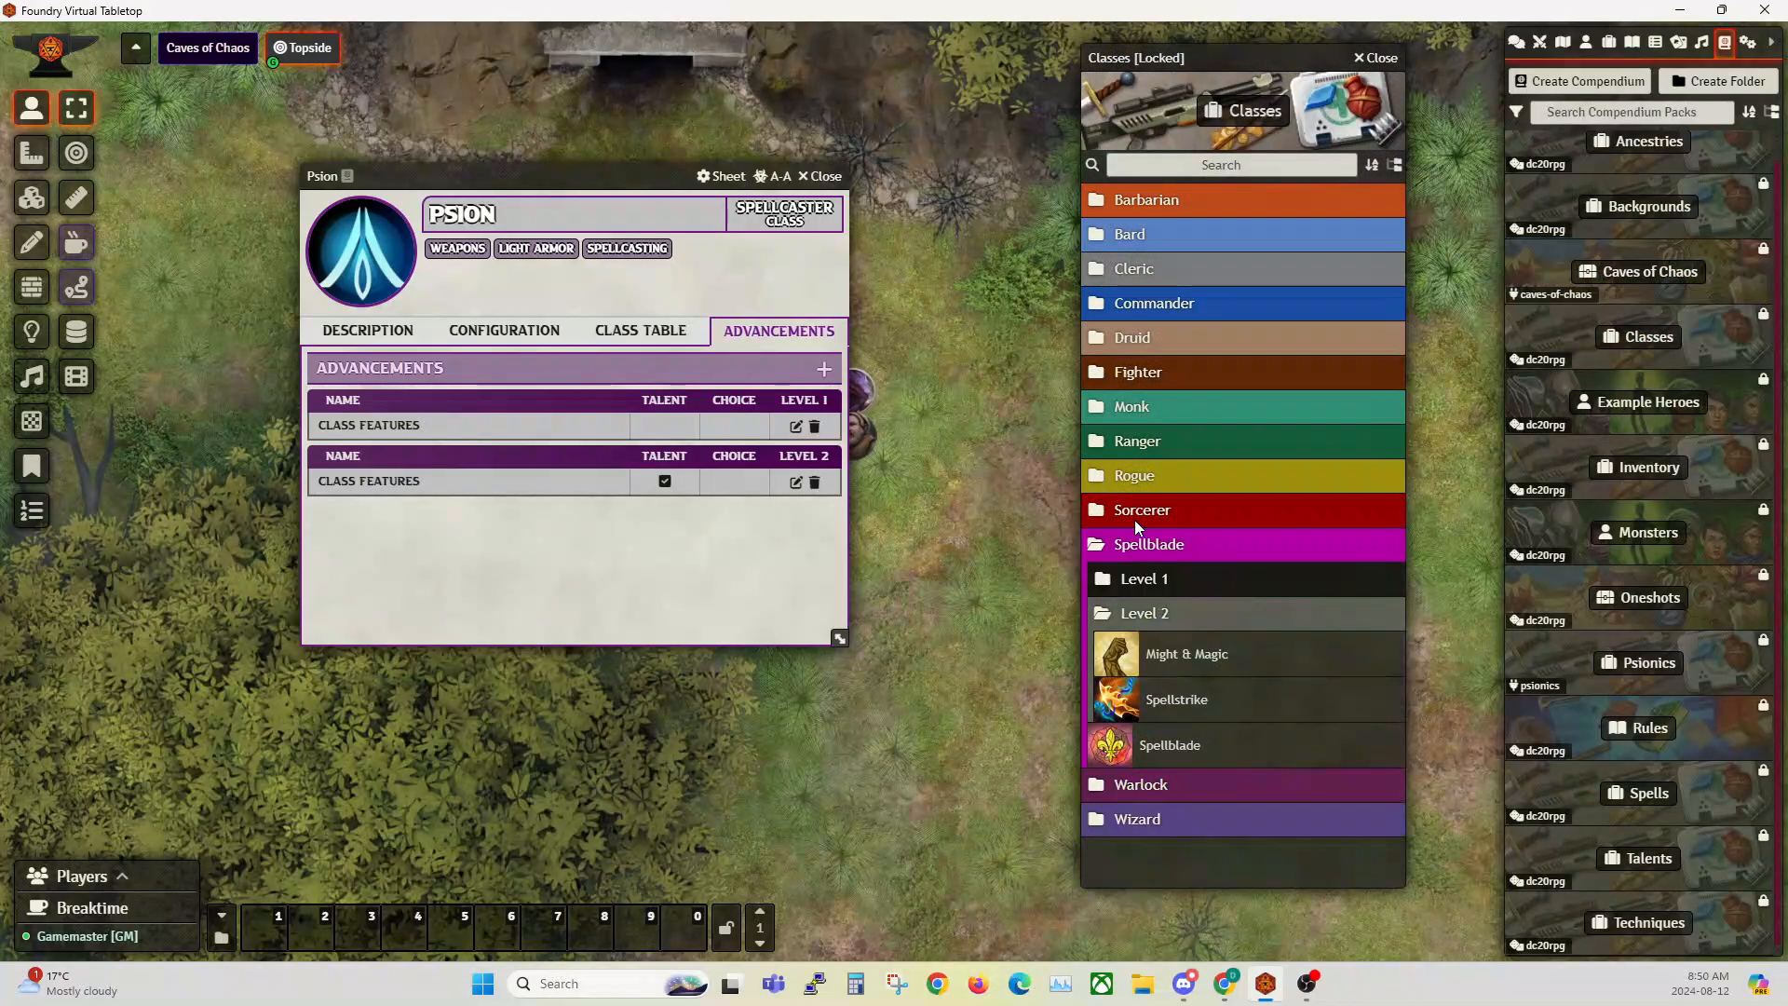
click(1125, 548)
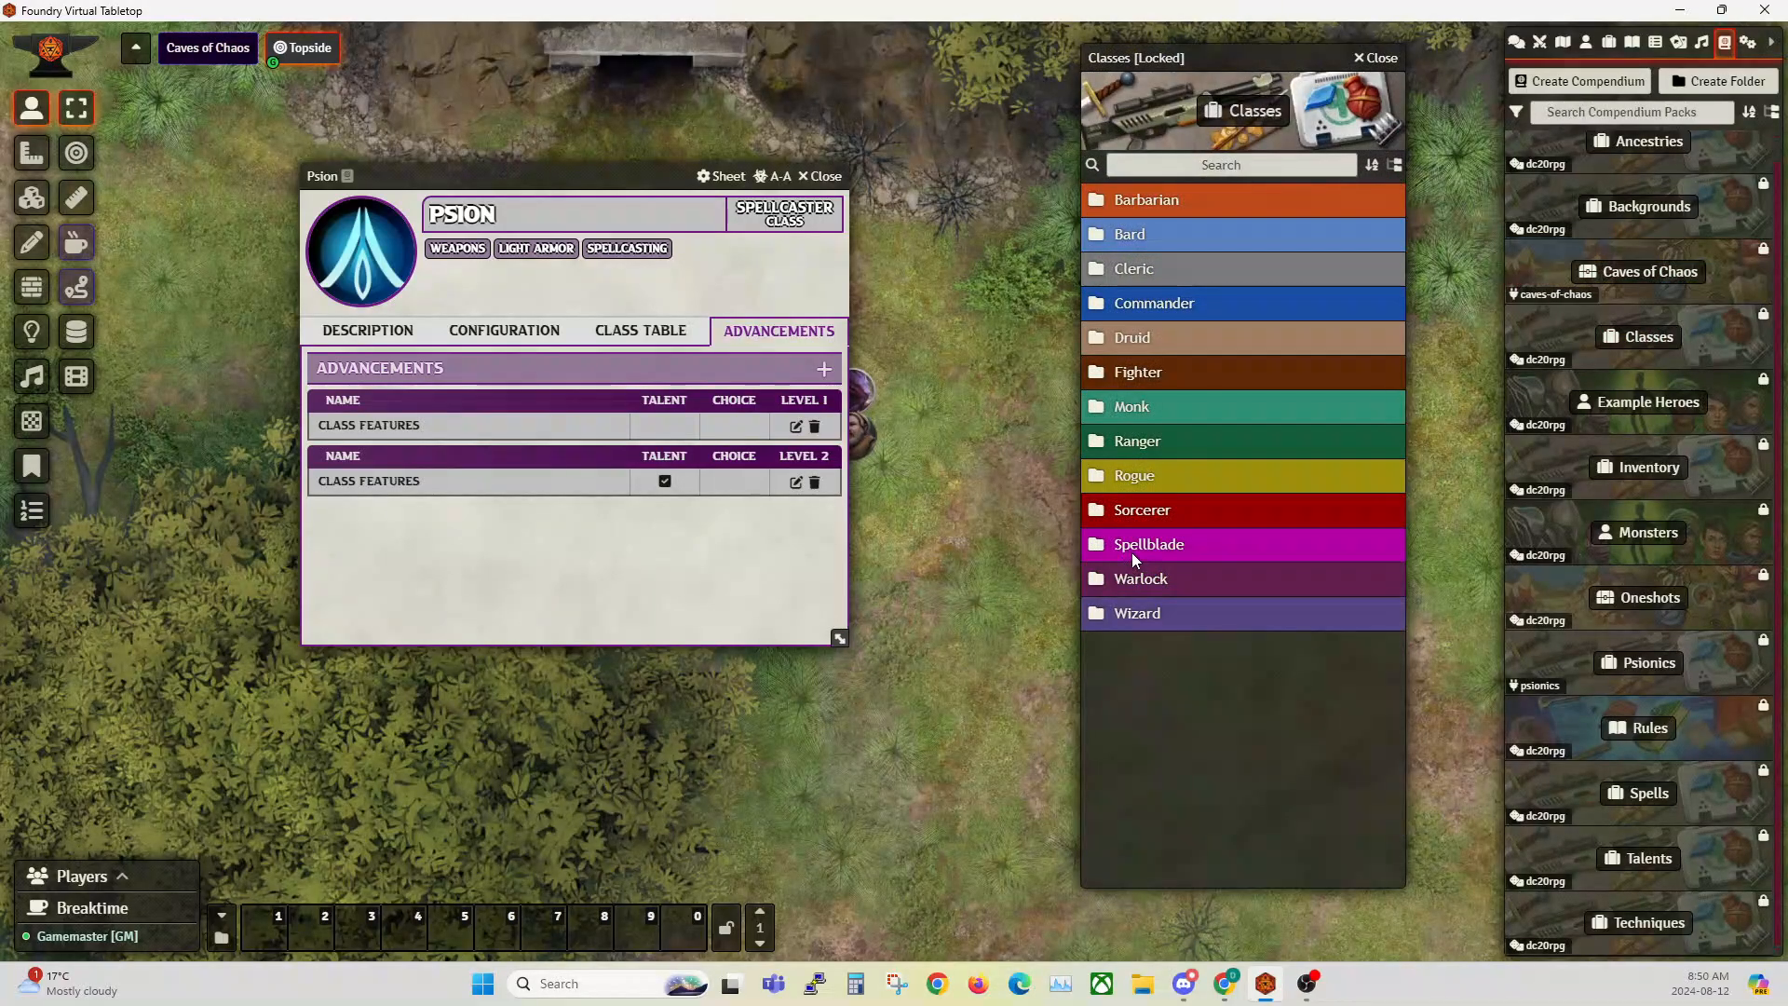
click(1132, 551)
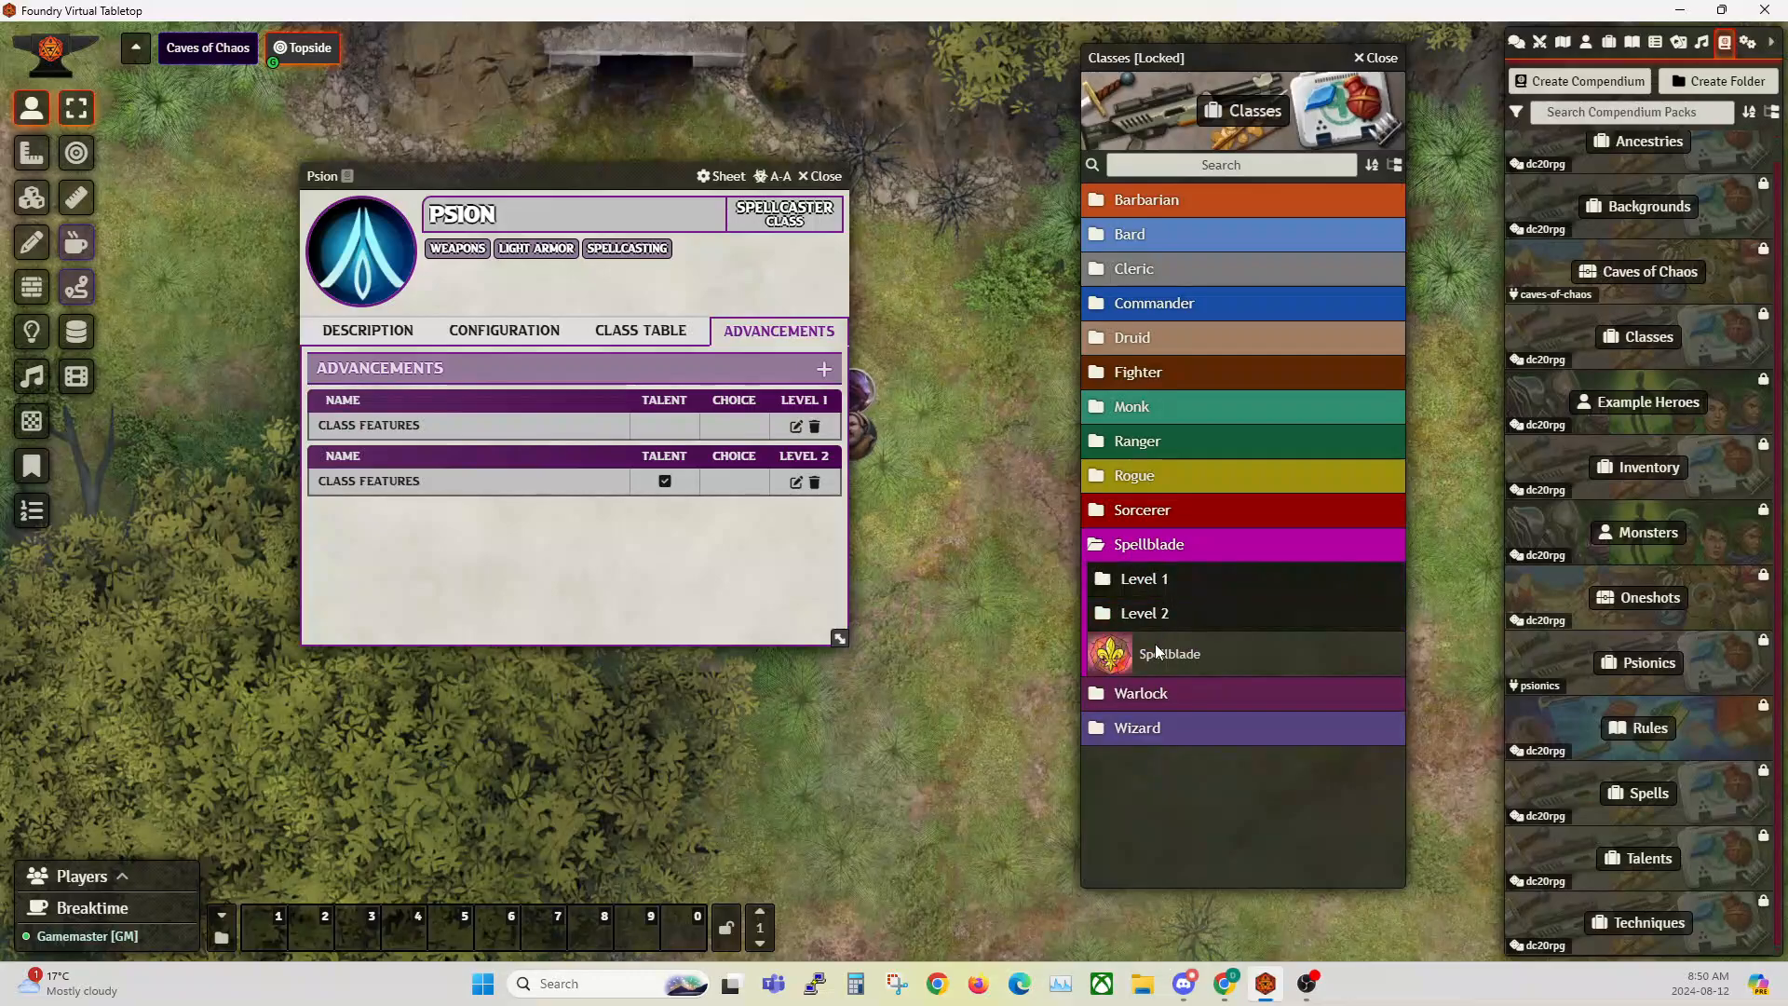
click(1147, 635)
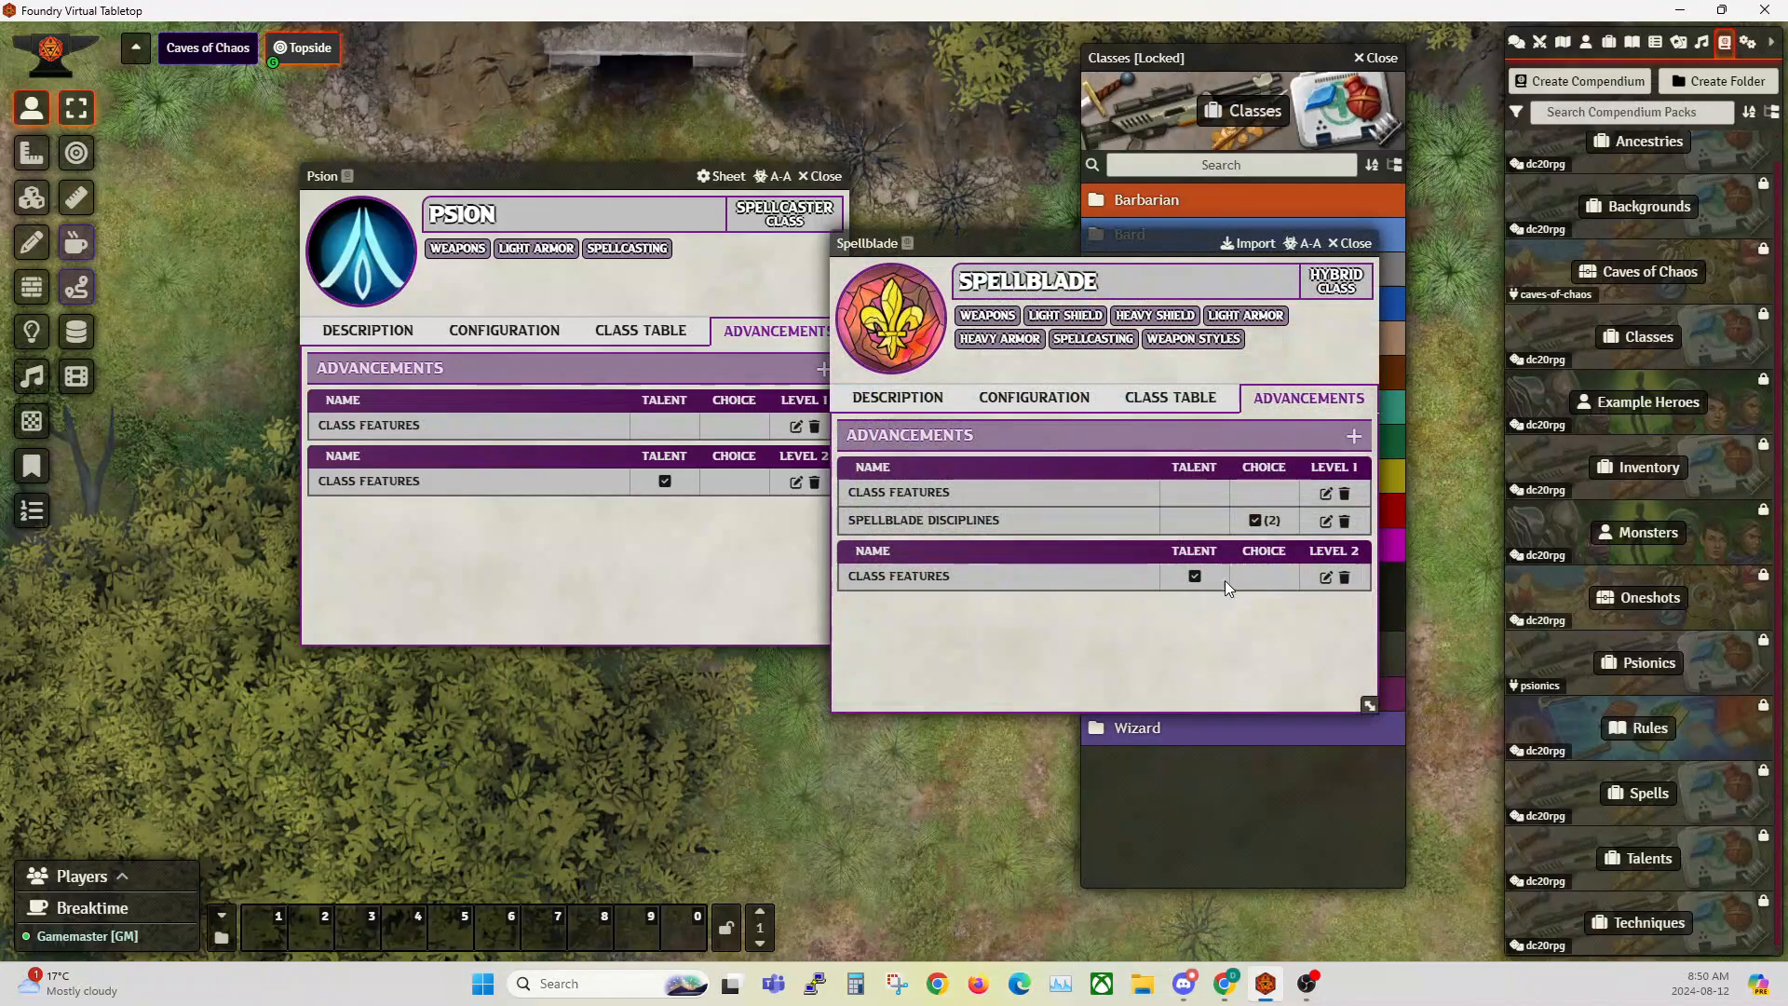
Step: Examine the choice settings and item list of Spellblade's Spellblade Disciplines advancement, and close the class sheet
click(1325, 521)
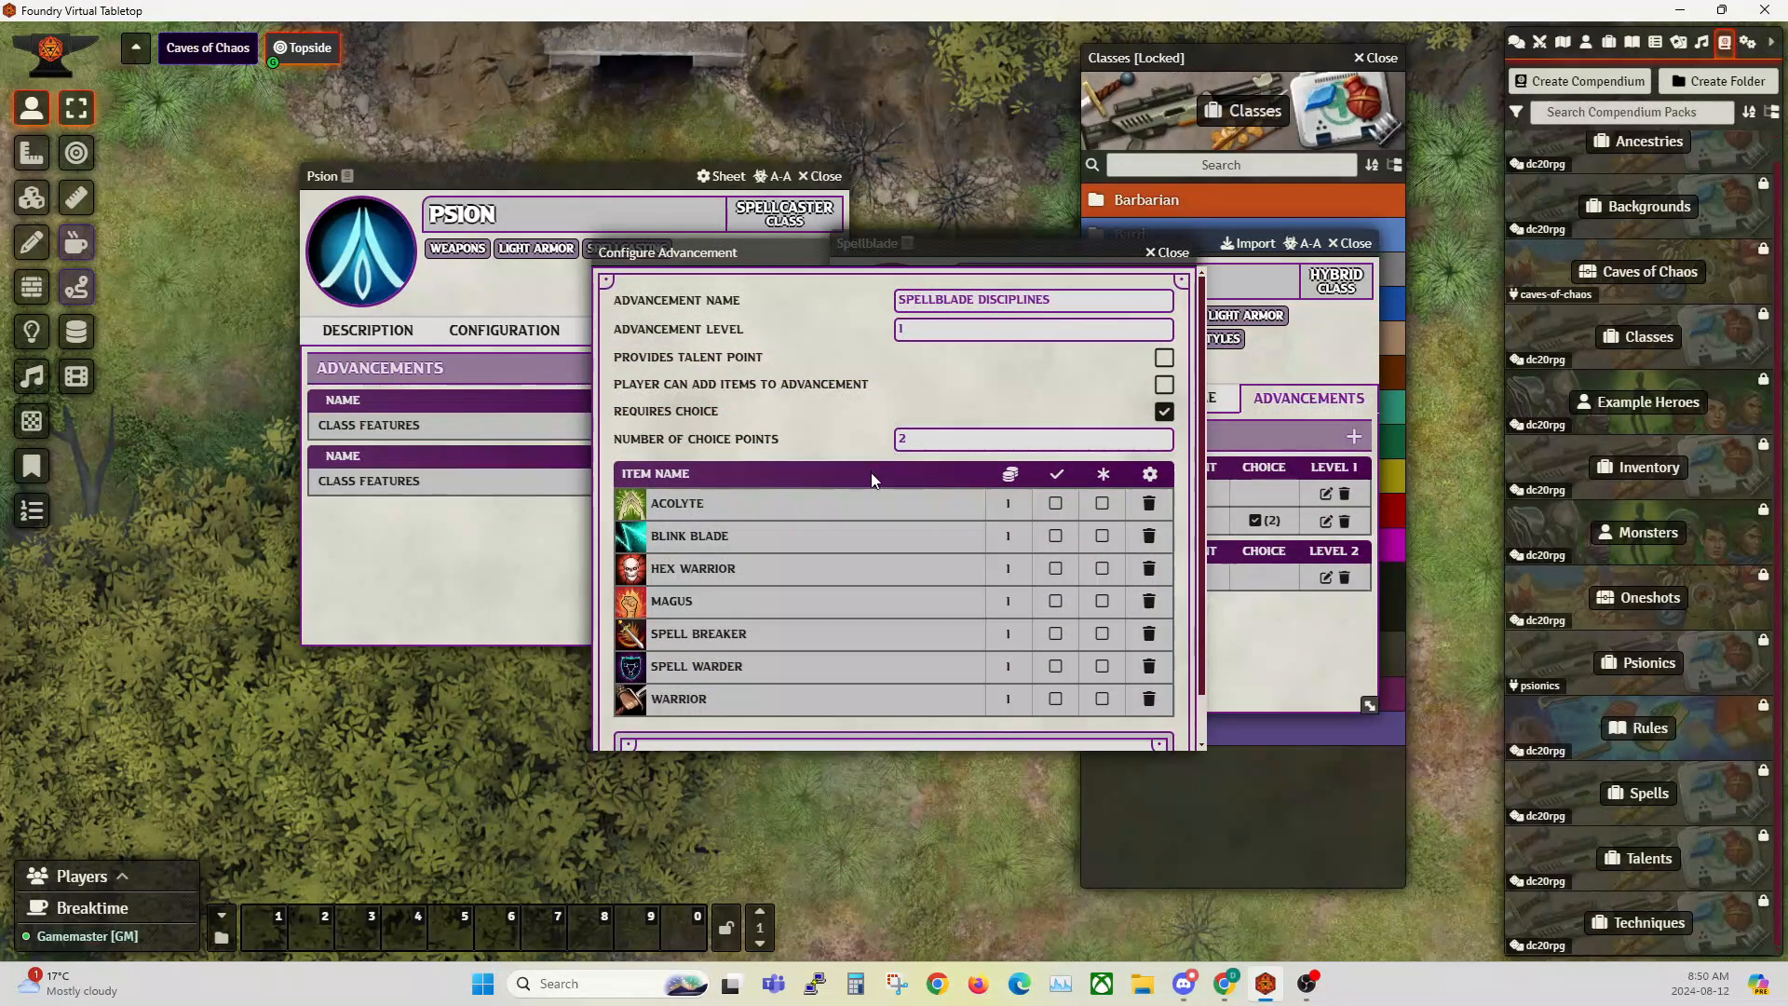
scroll(808, 432, down, 1)
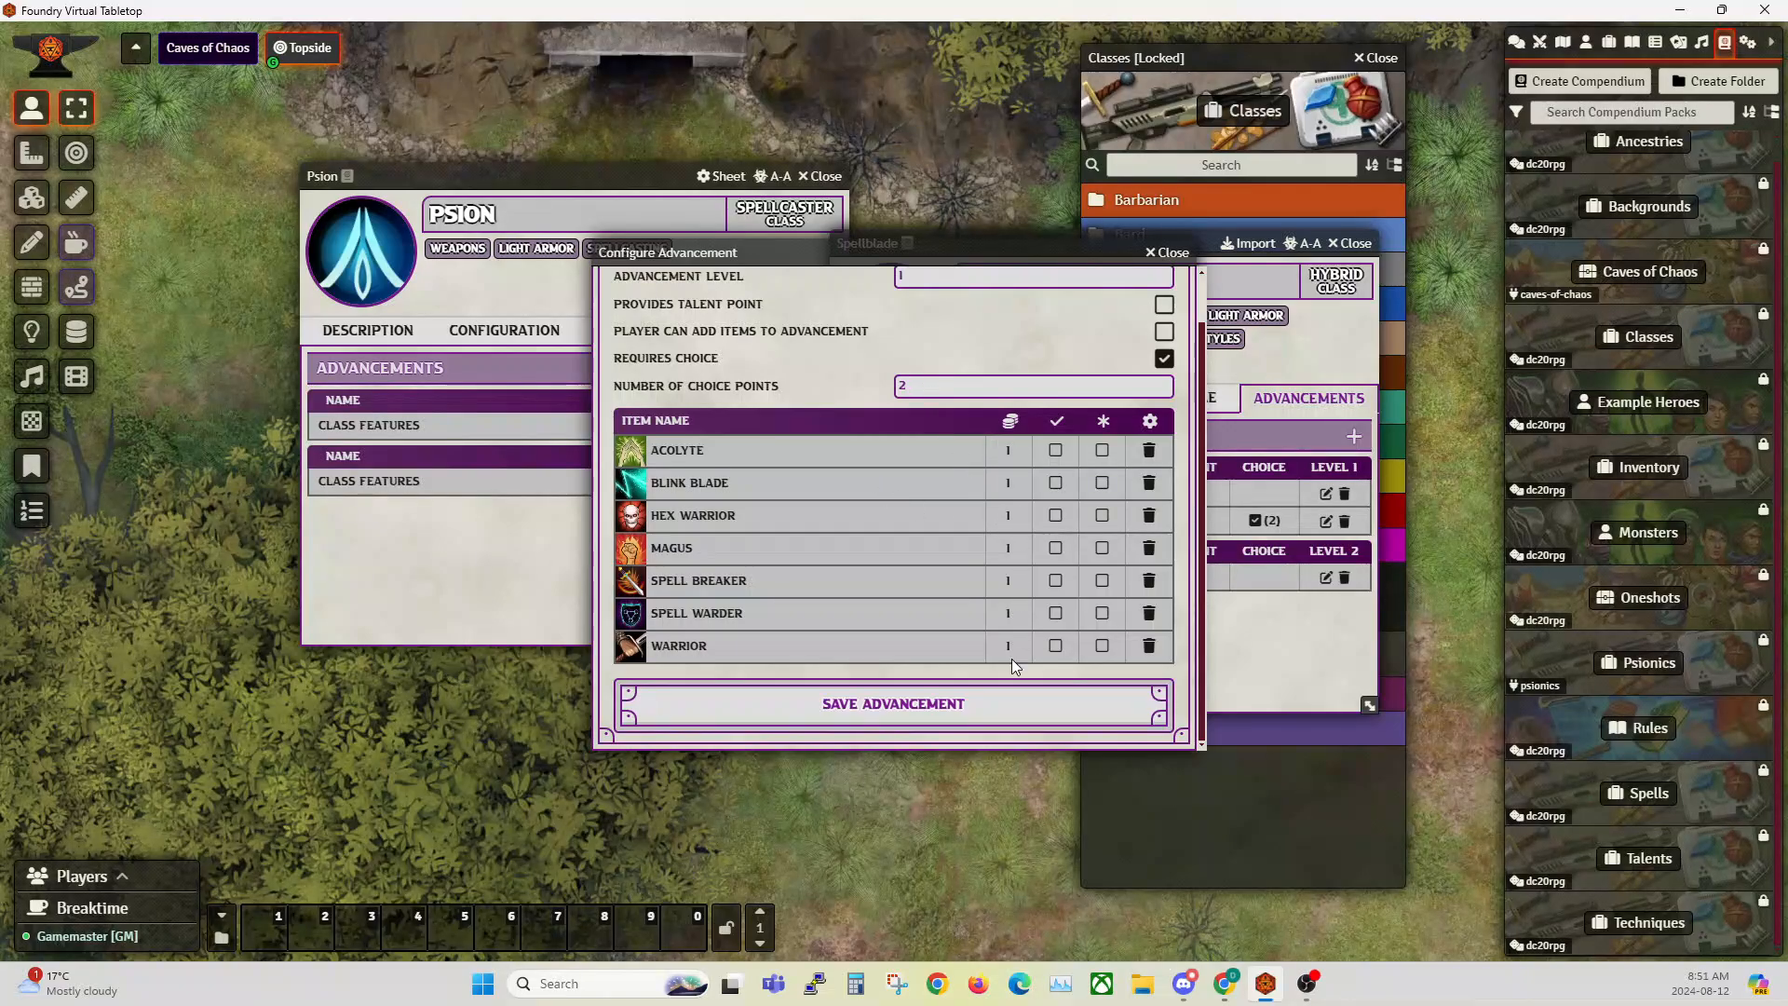
click(1167, 266)
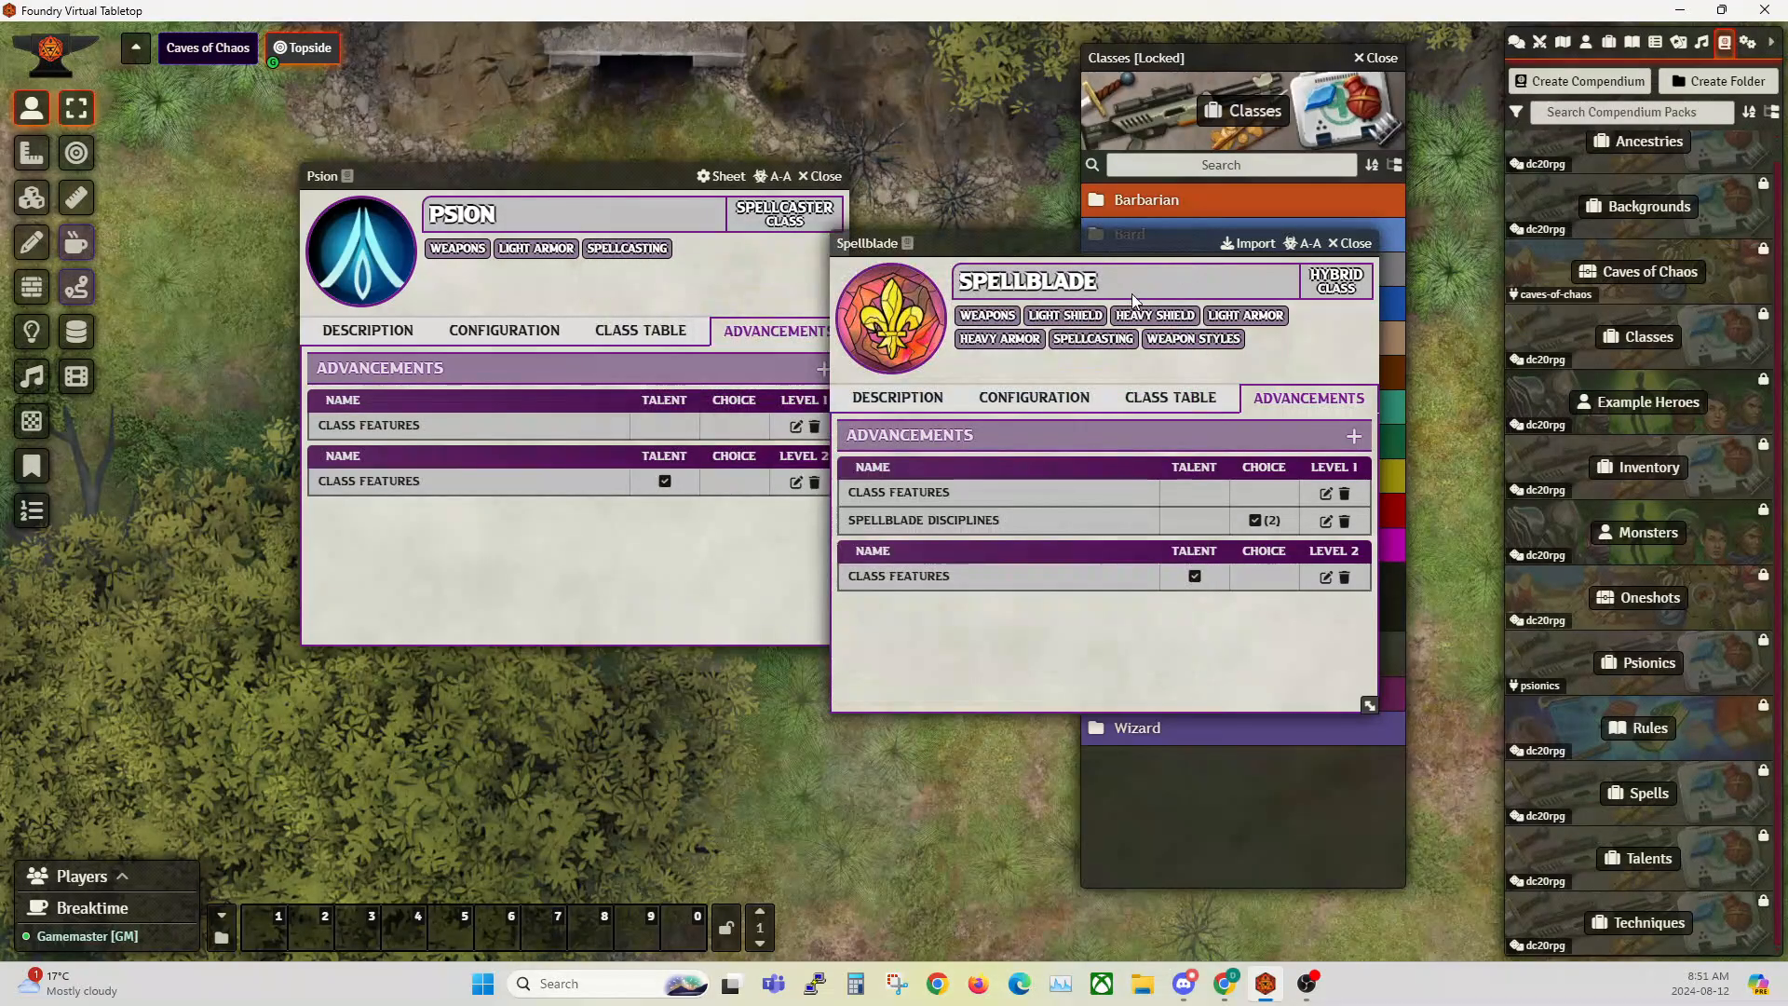
click(1353, 244)
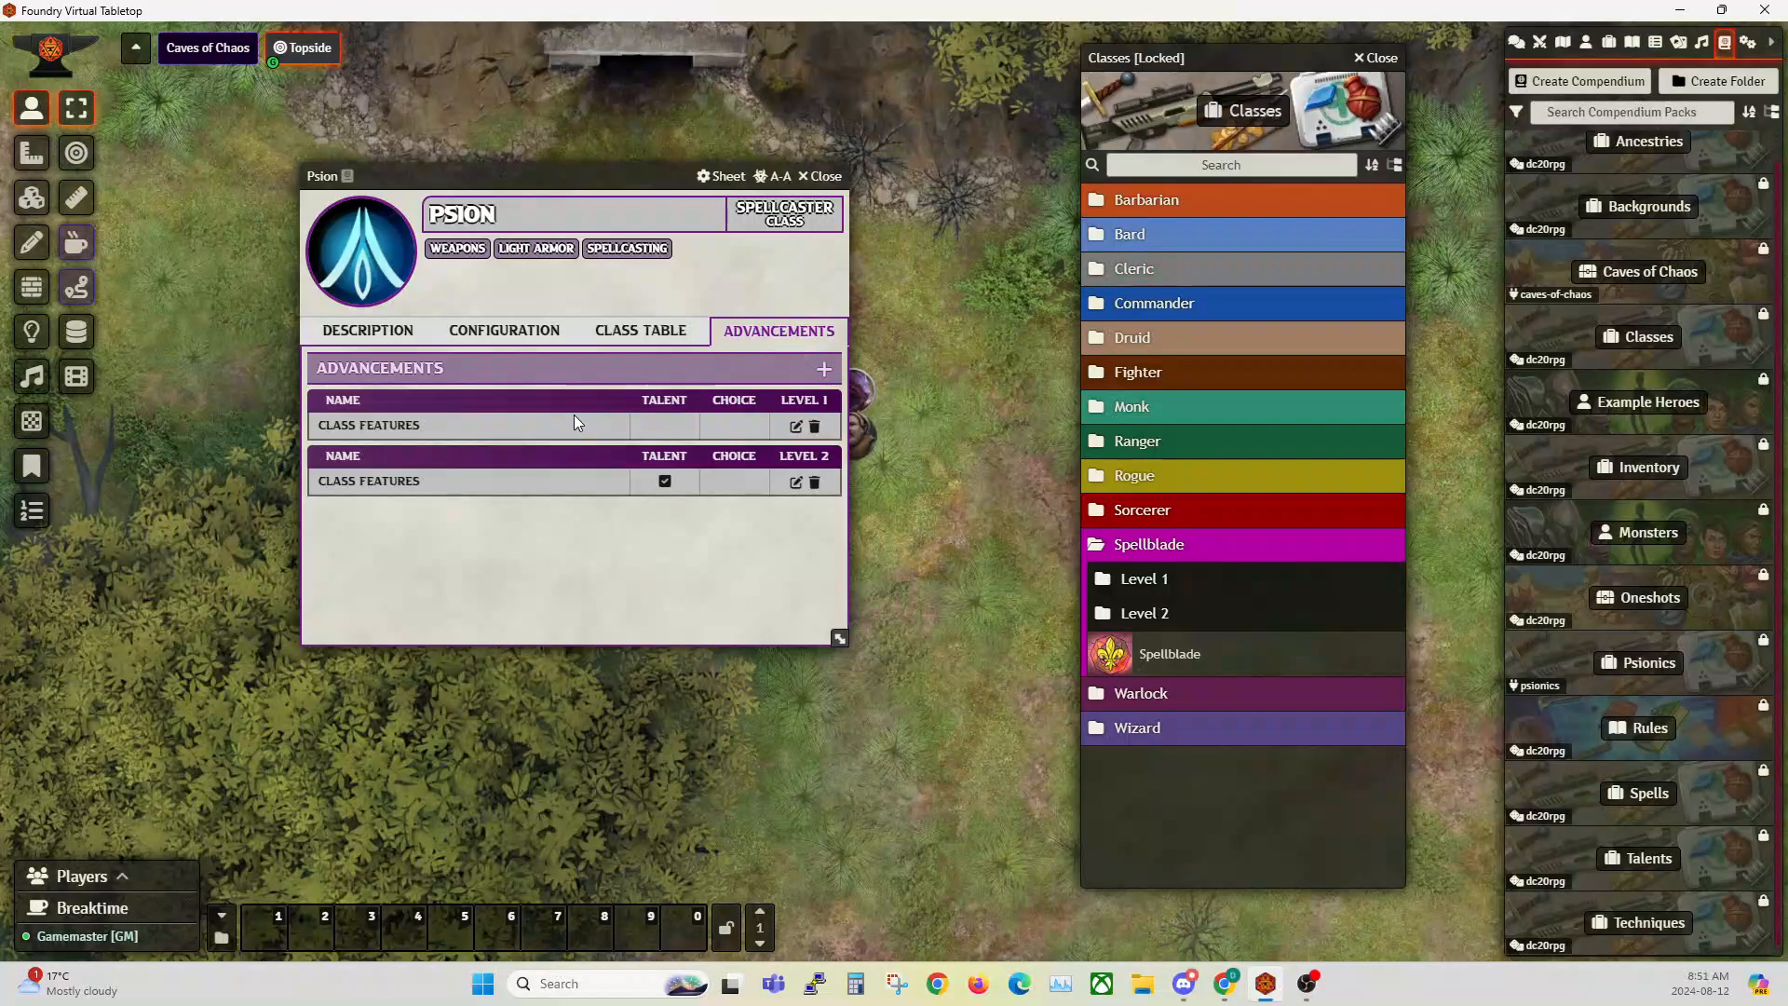
Step: Check the settings of Psion's level 2 Class Features advancement and close it without saving
click(795, 483)
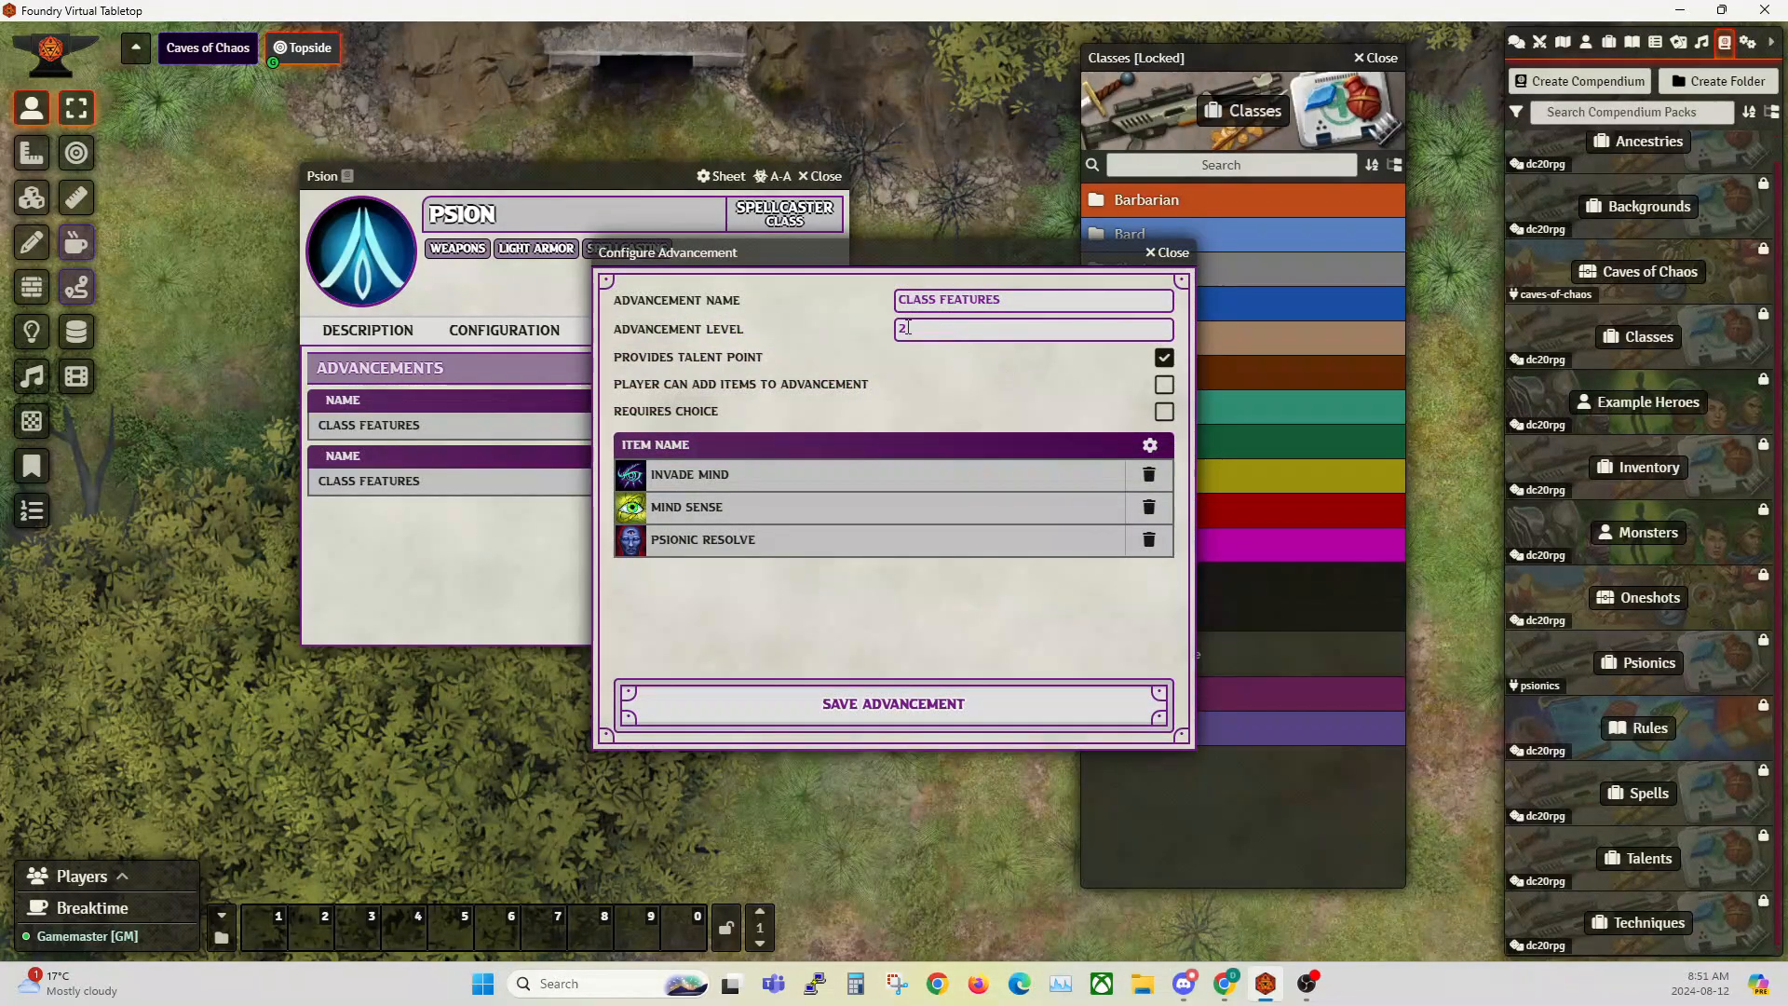
click(929, 329)
drag(907, 252, 802, 370)
click(1062, 370)
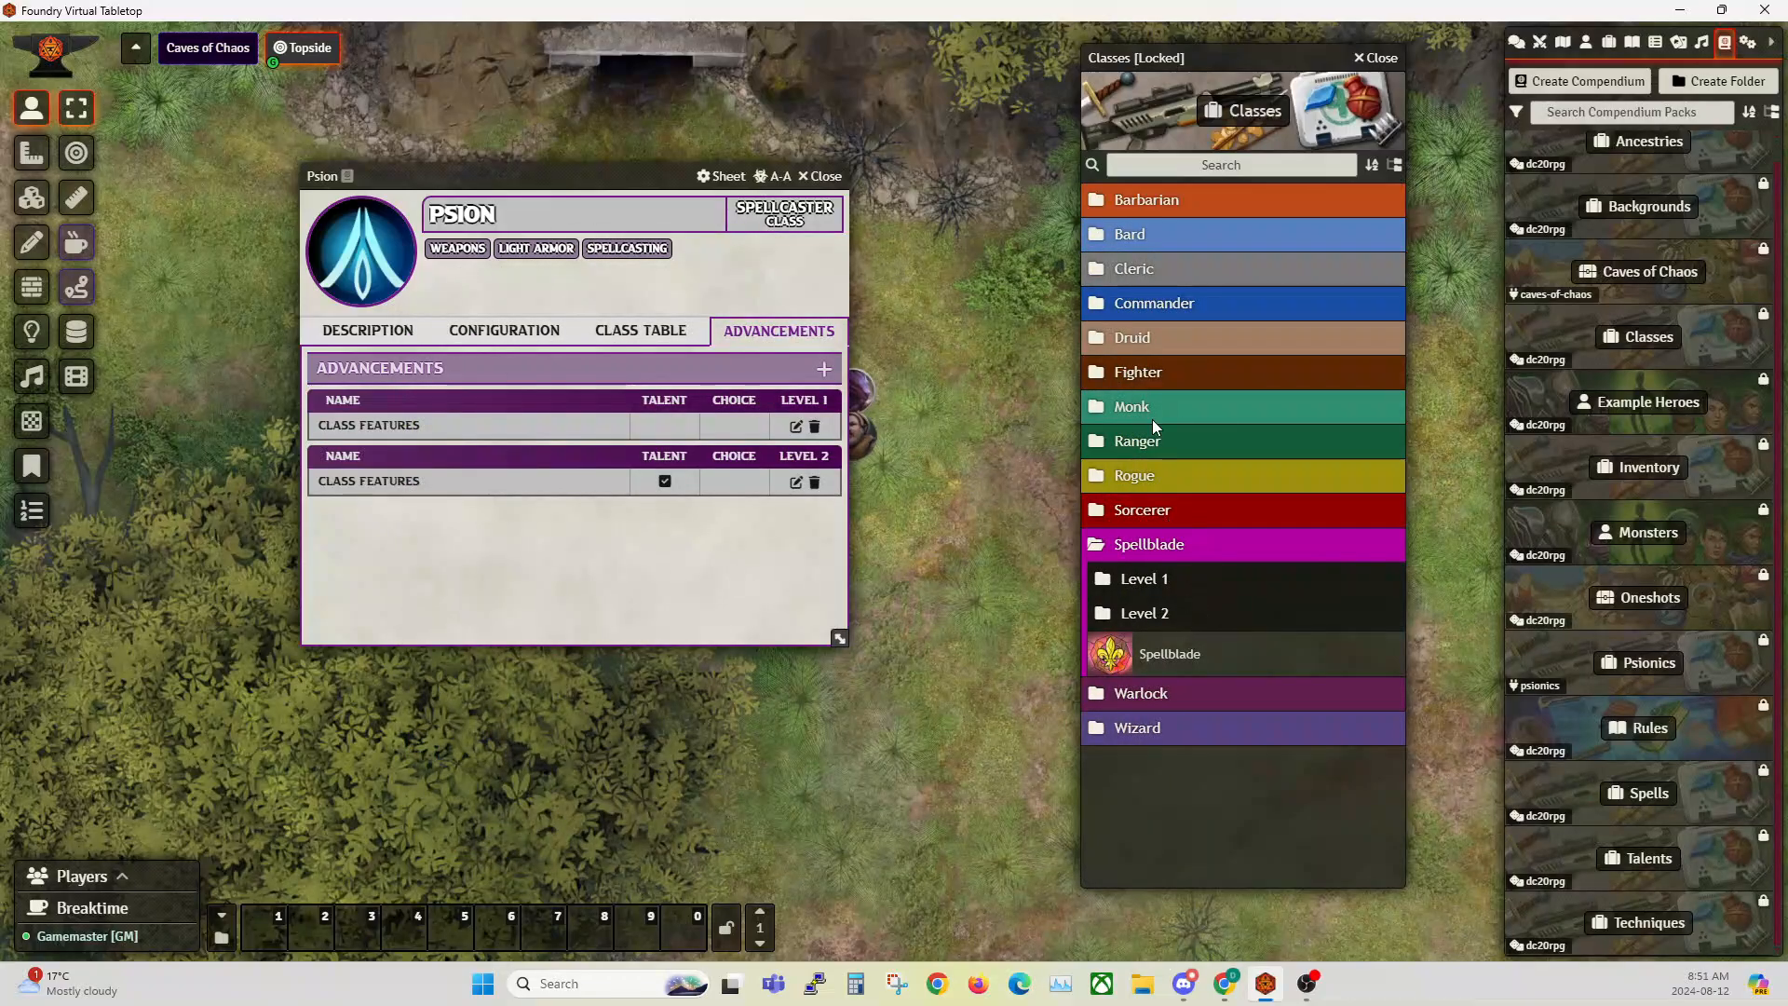
Step: Open the Cleric class from the compendium and examine how its Cleric Order advancement handles choices, then close it
click(1132, 271)
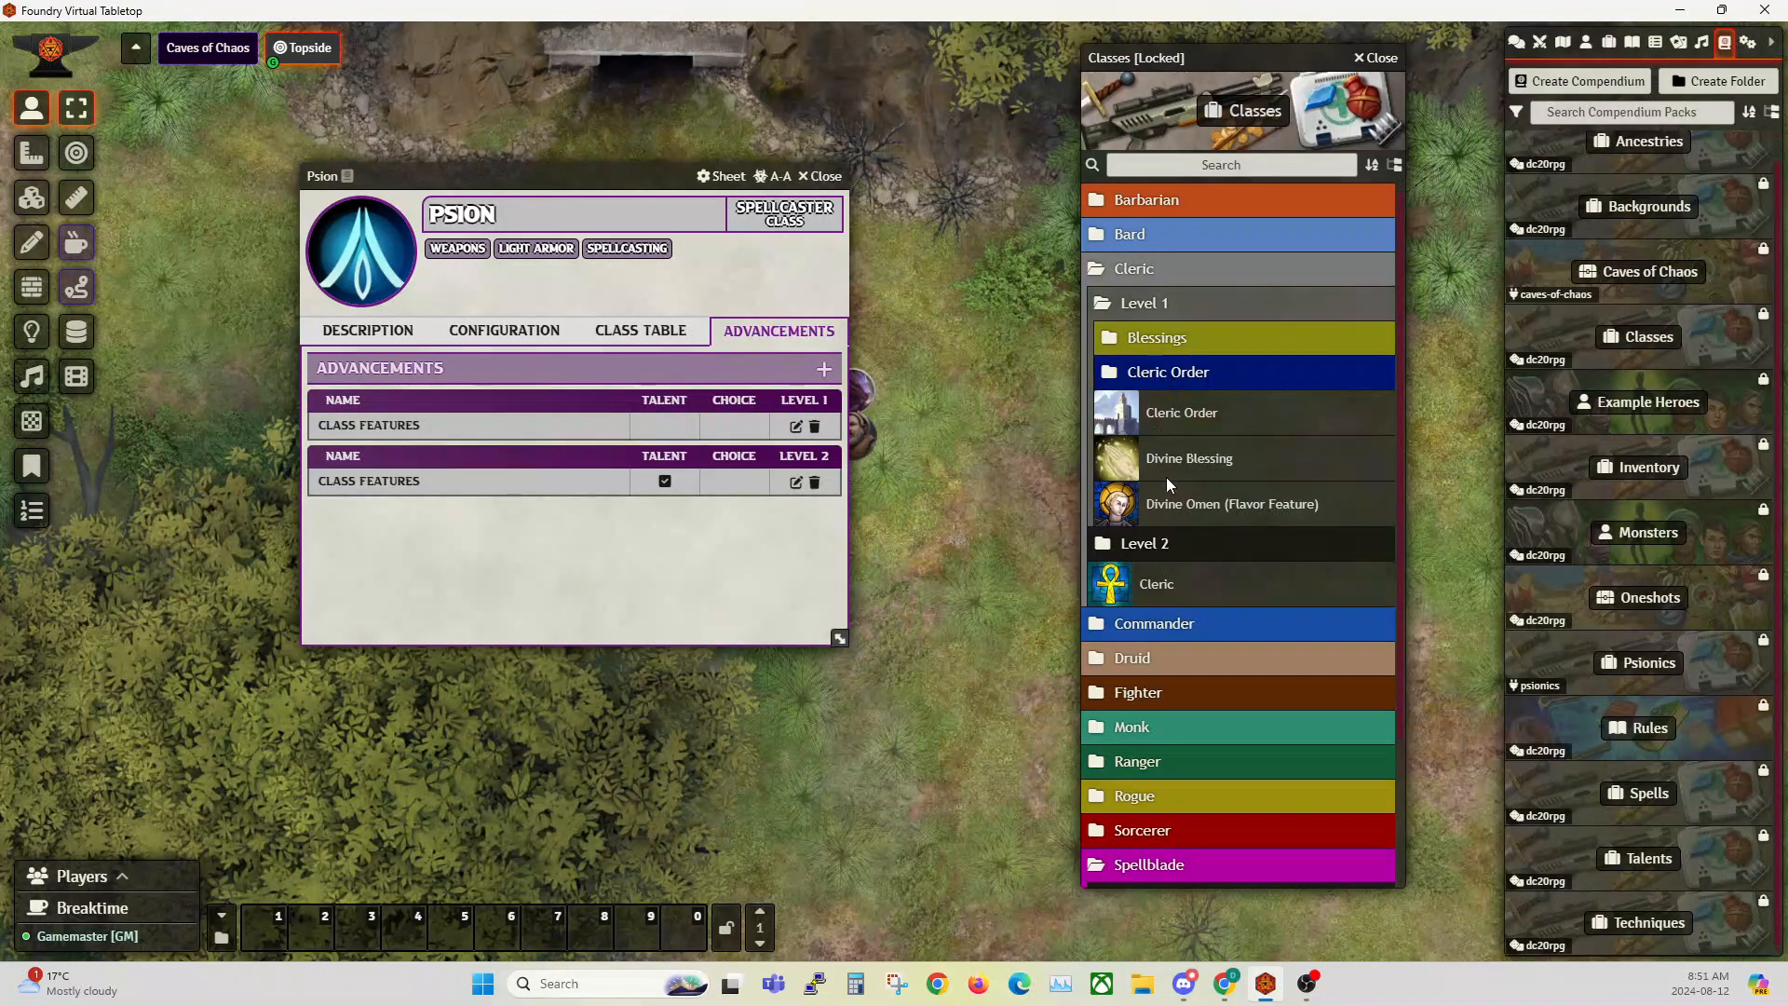
click(1158, 584)
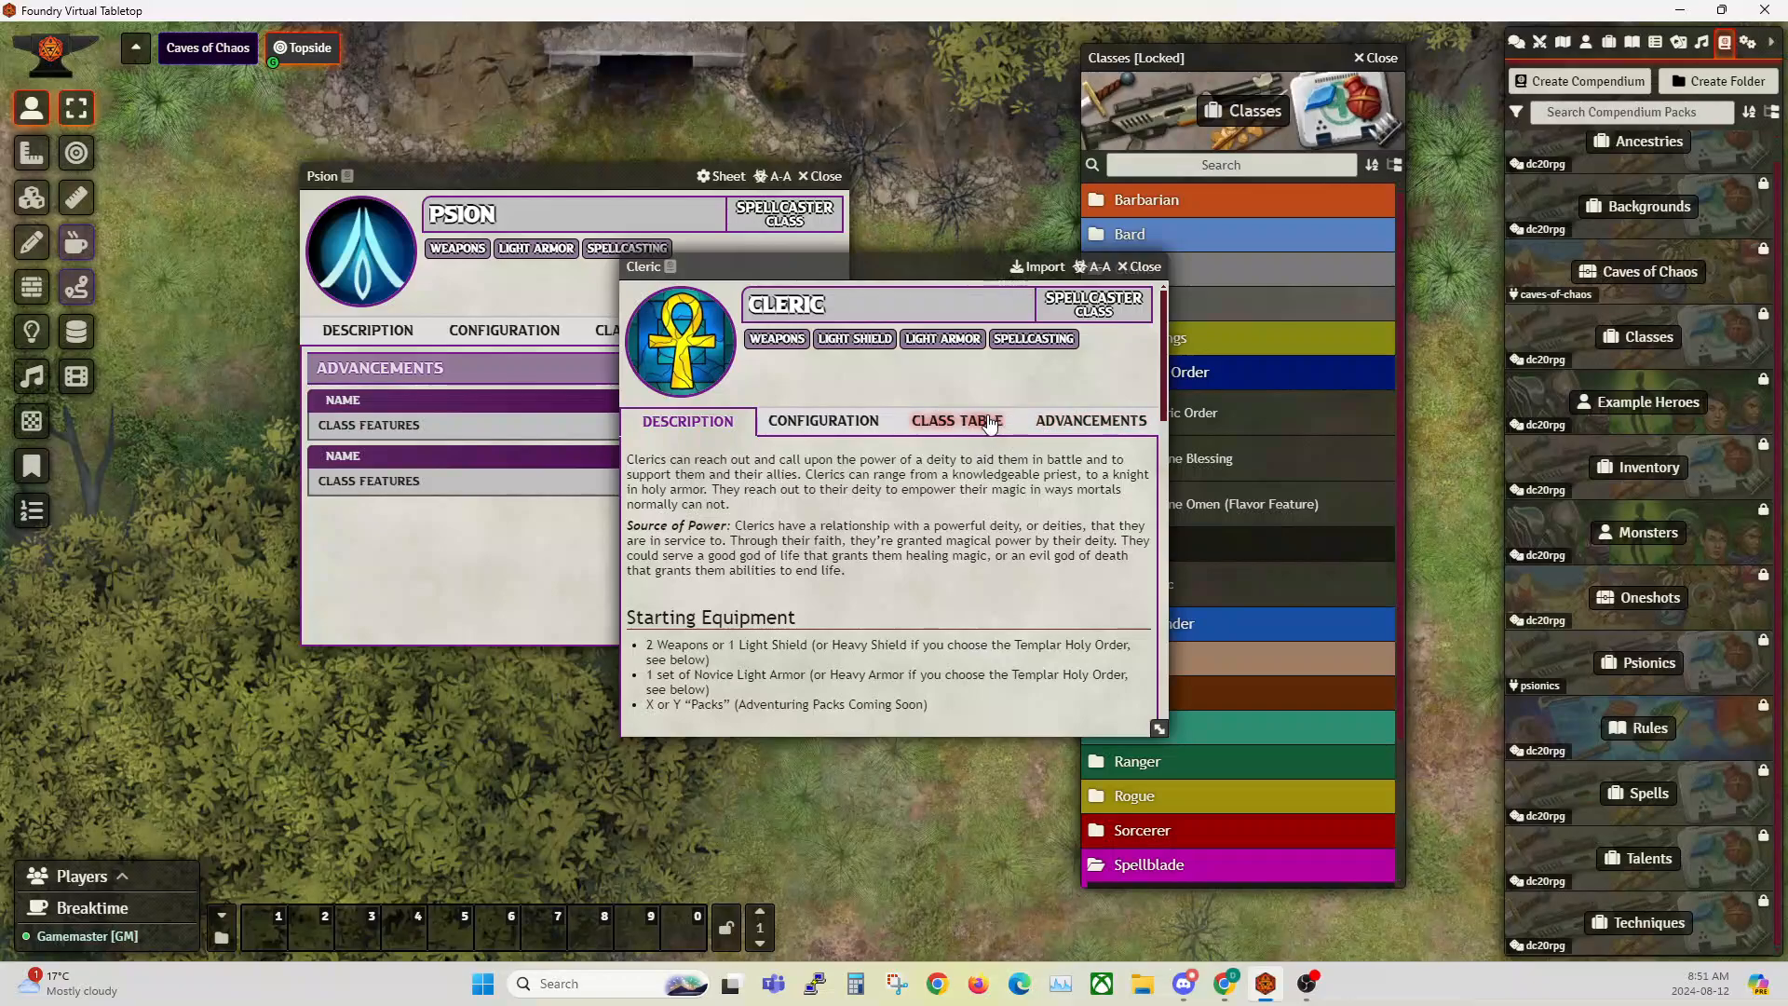
click(1074, 434)
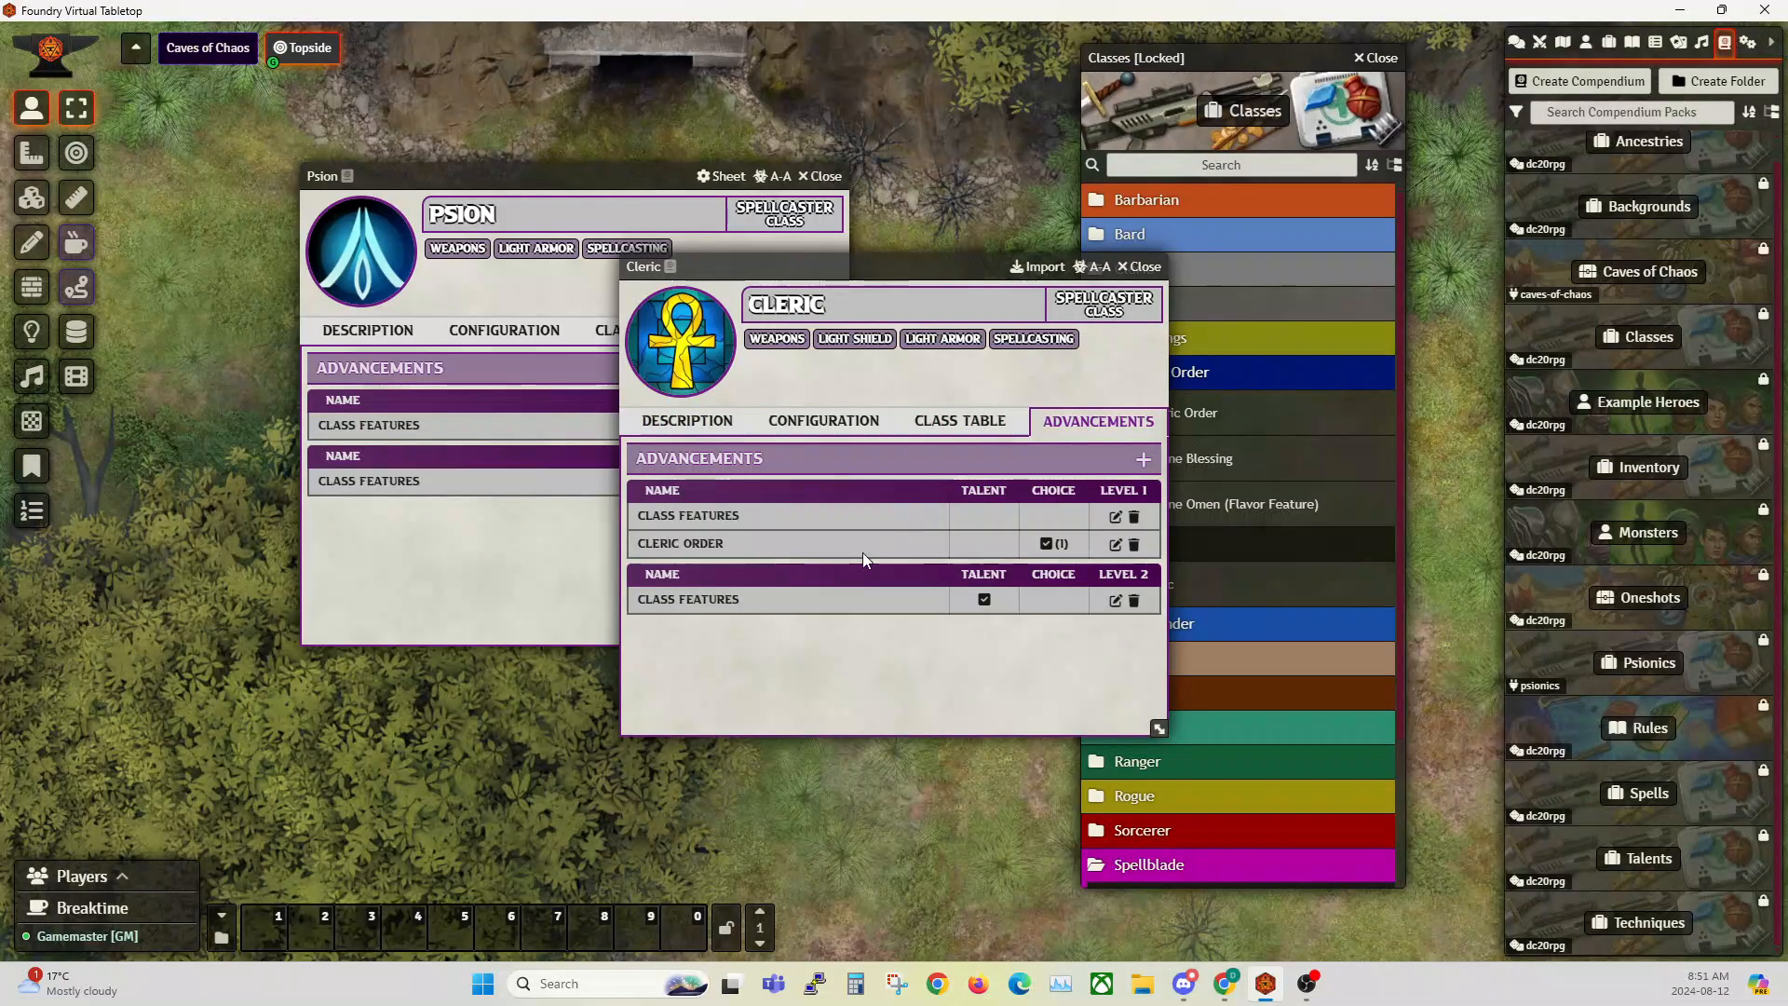
drag(843, 270, 1038, 269)
drag(592, 176, 425, 175)
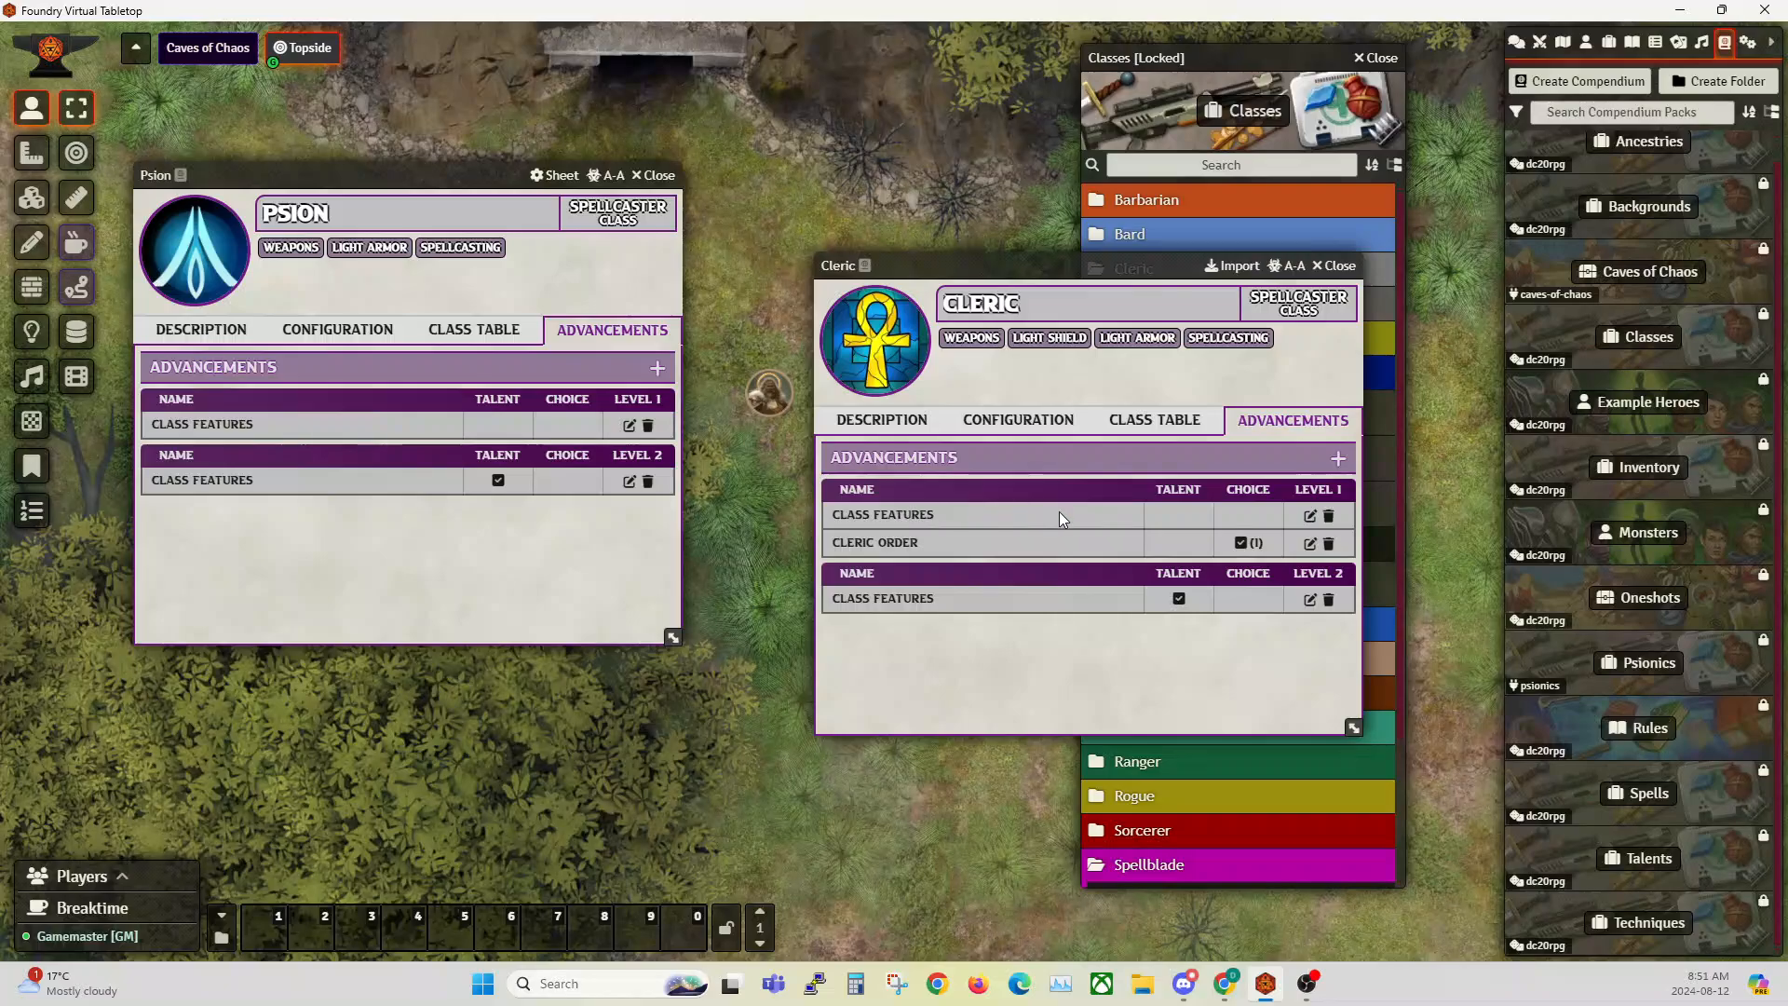
click(1311, 543)
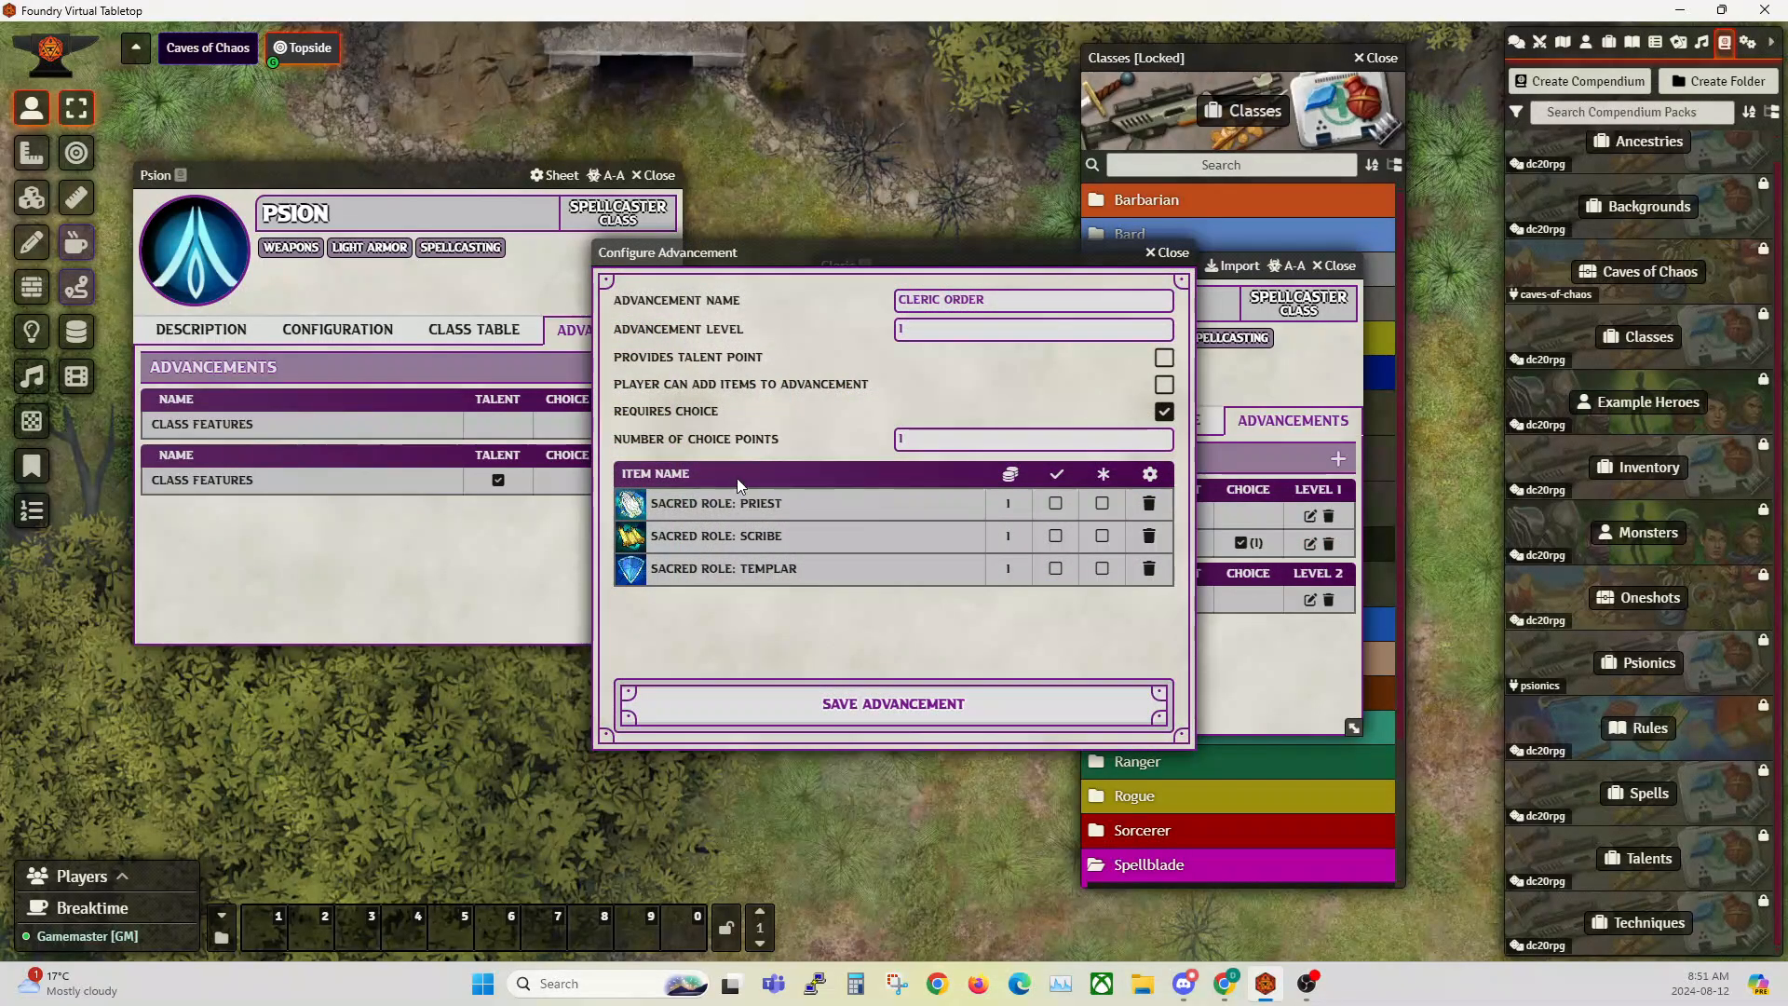
click(1170, 254)
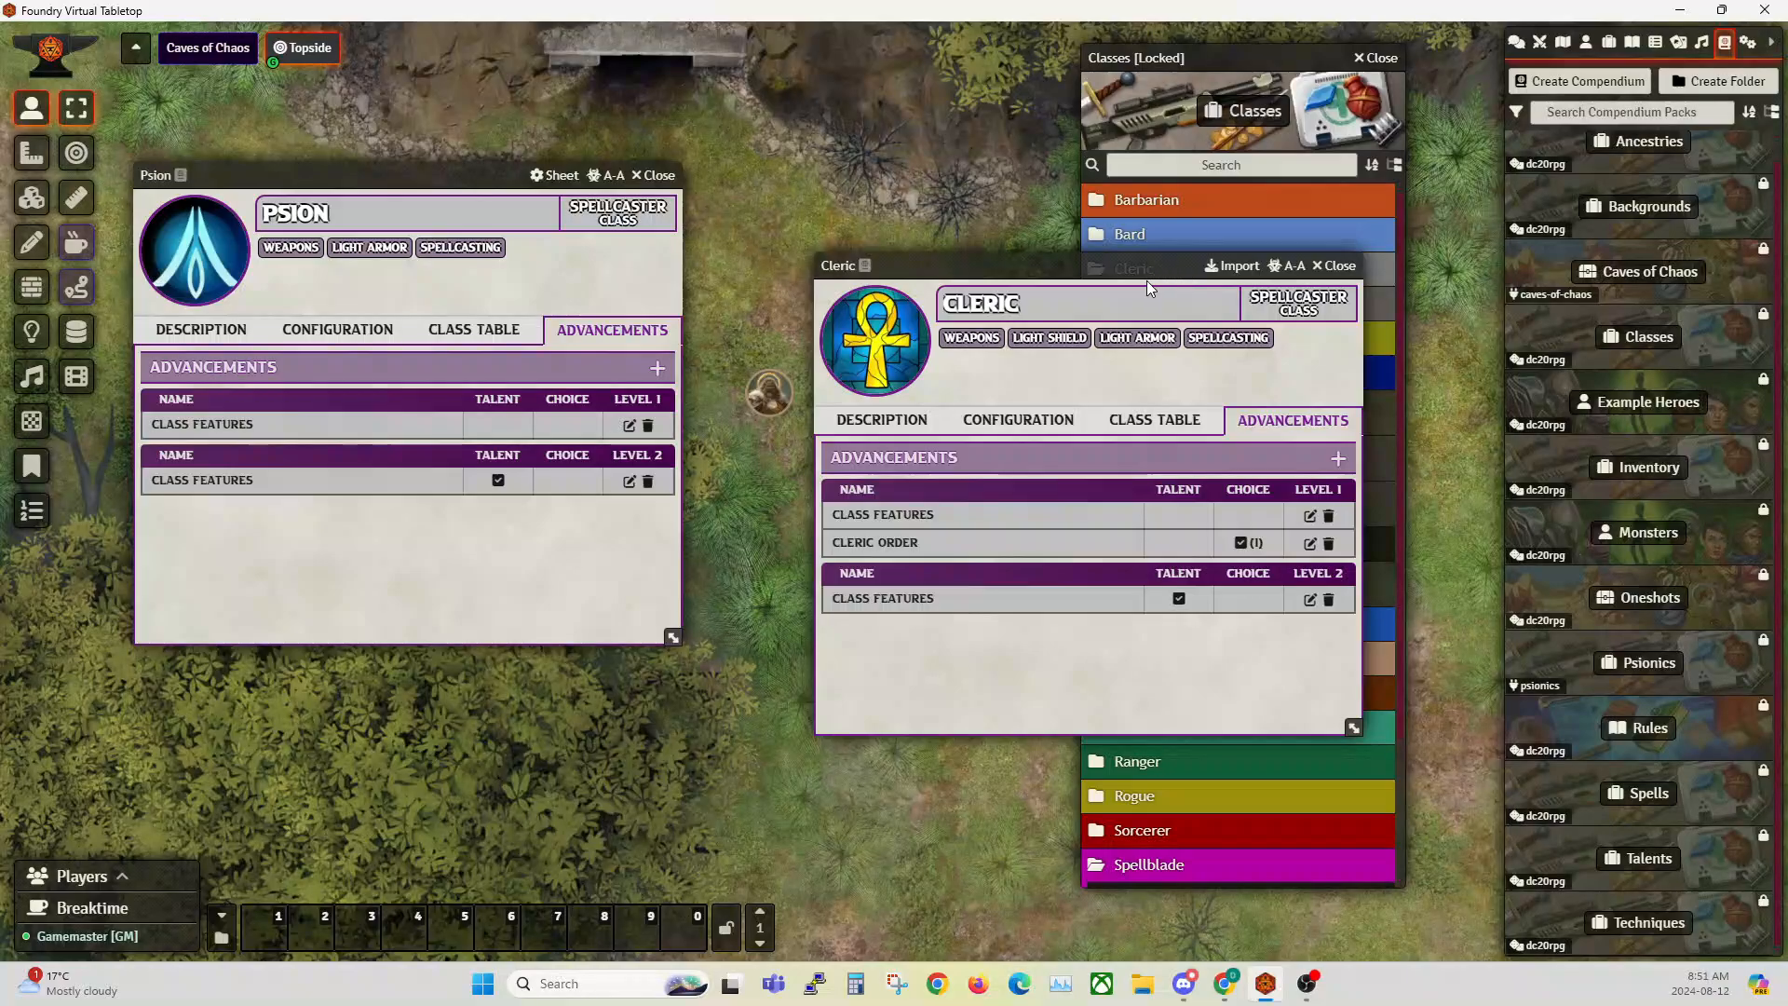
click(1332, 268)
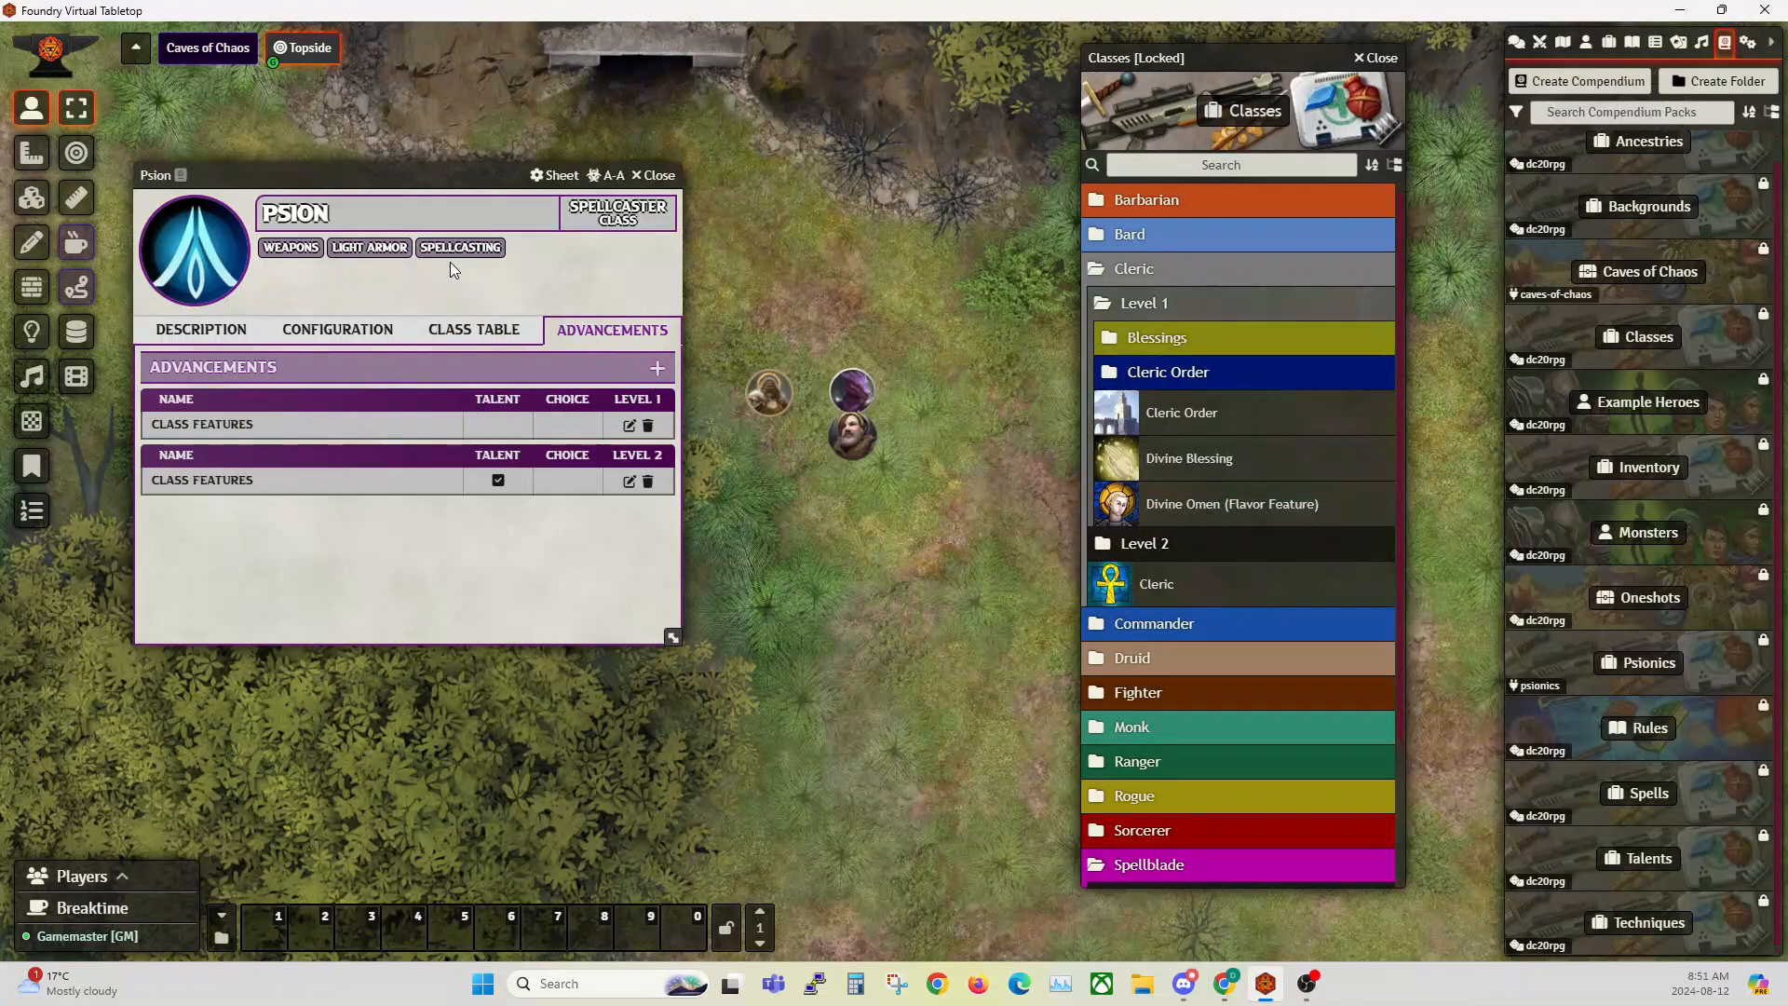
Step: Start a new level 1 advancement on the Psion class that requires a choice with 1 choice point
drag(364, 174, 514, 187)
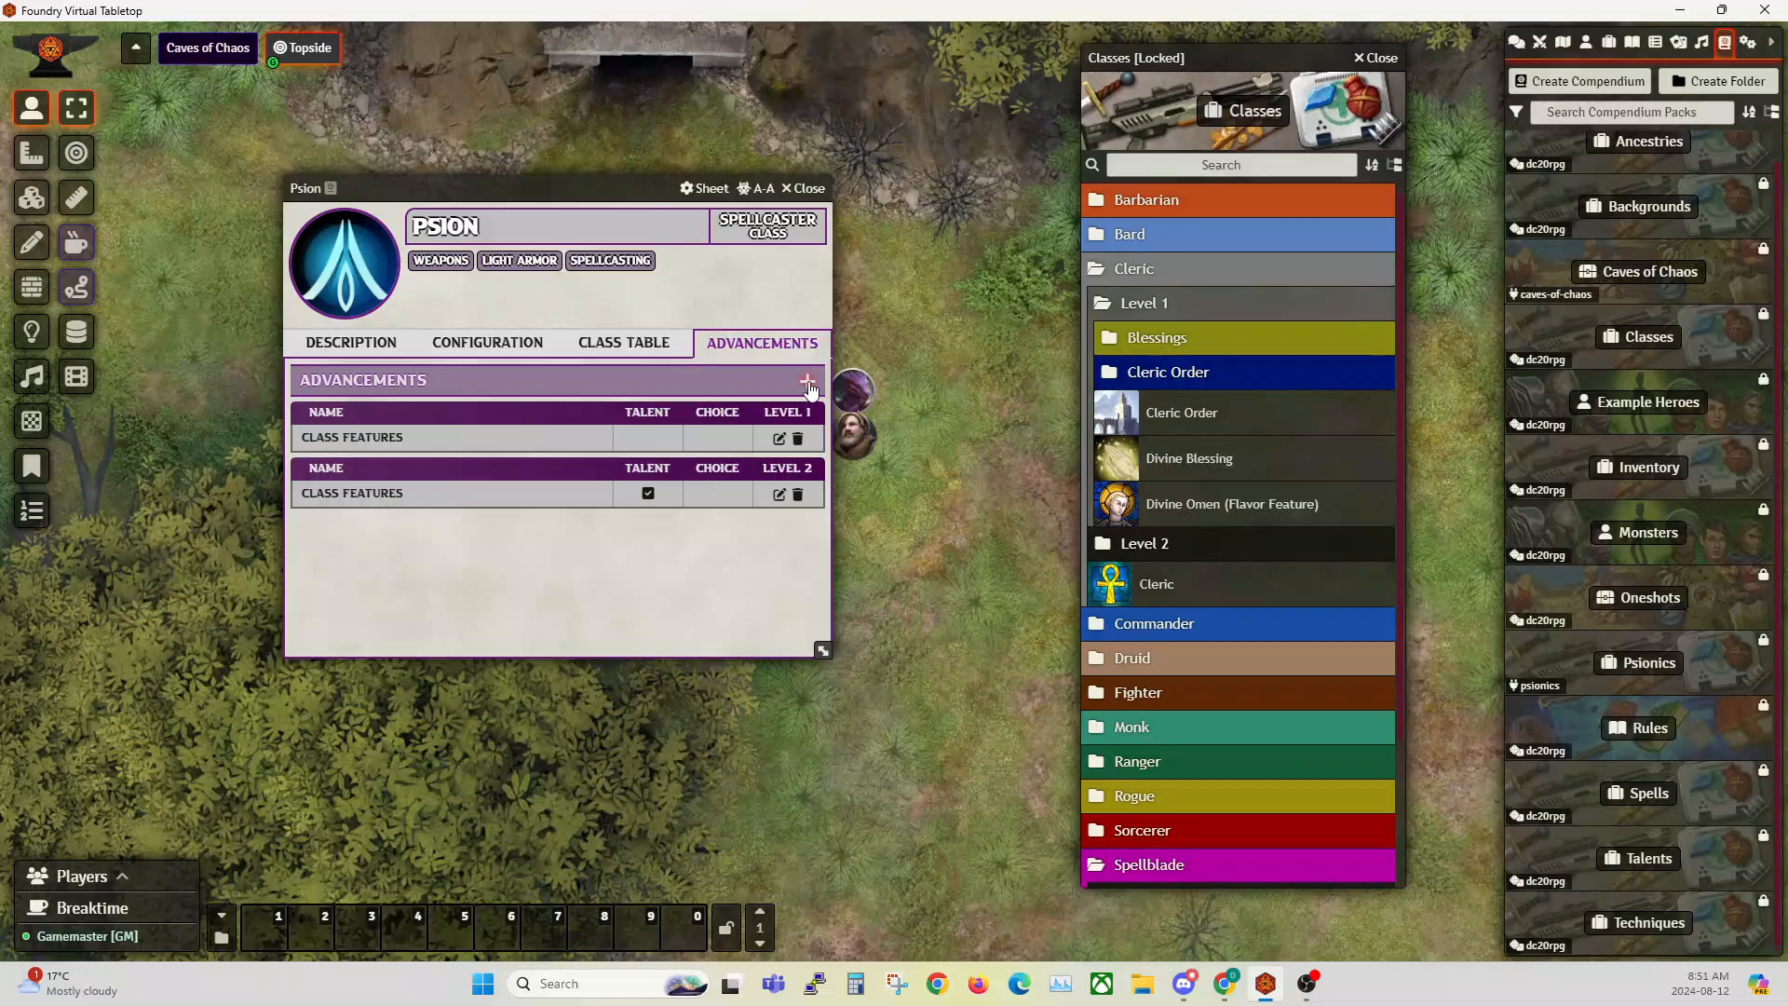
click(806, 384)
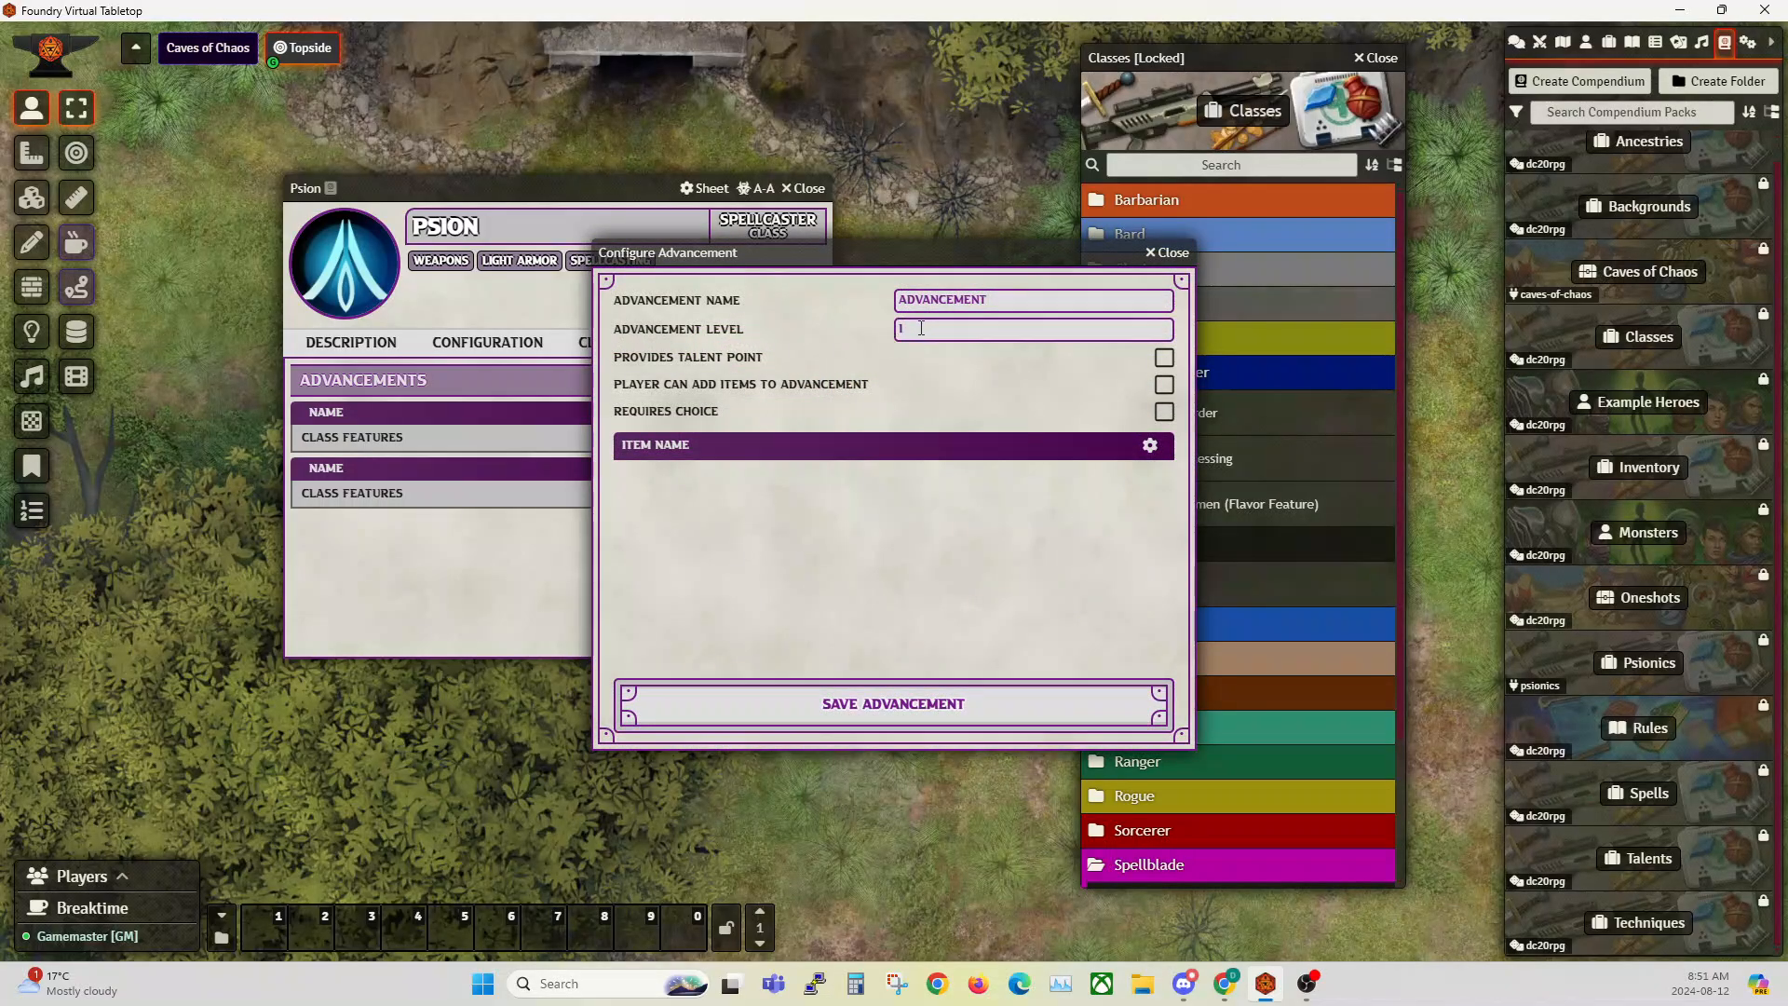
drag(851, 252, 835, 388)
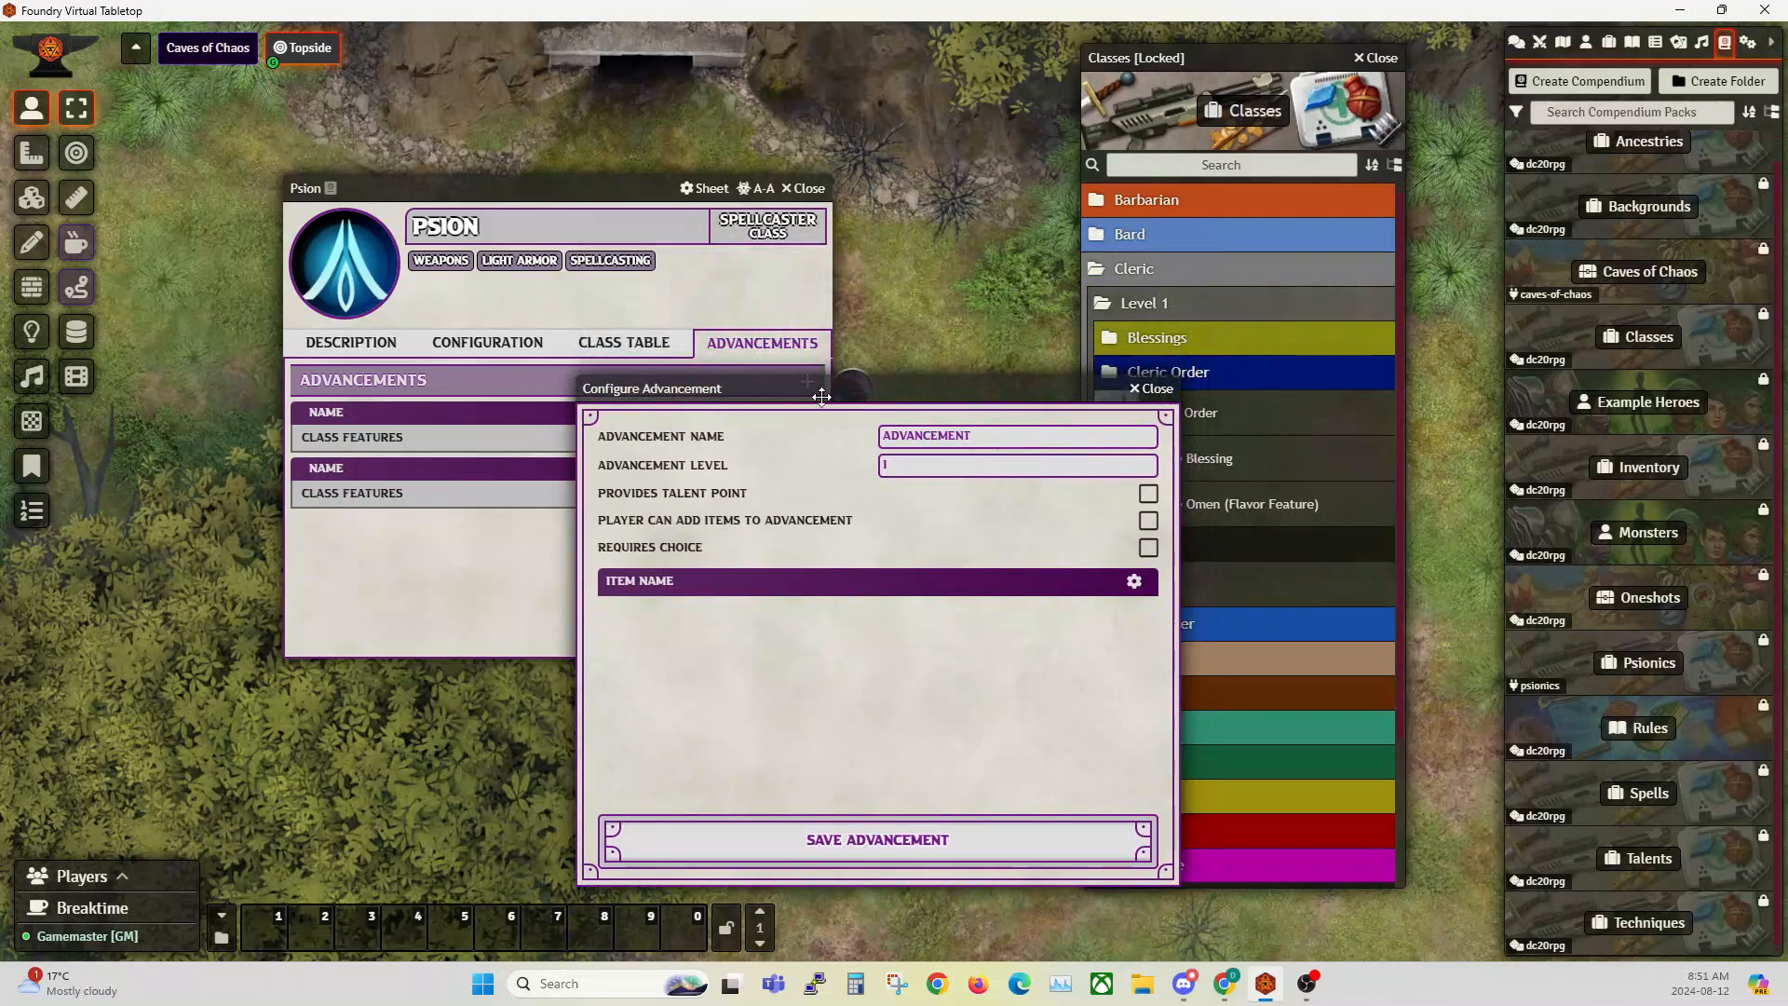
click(1148, 549)
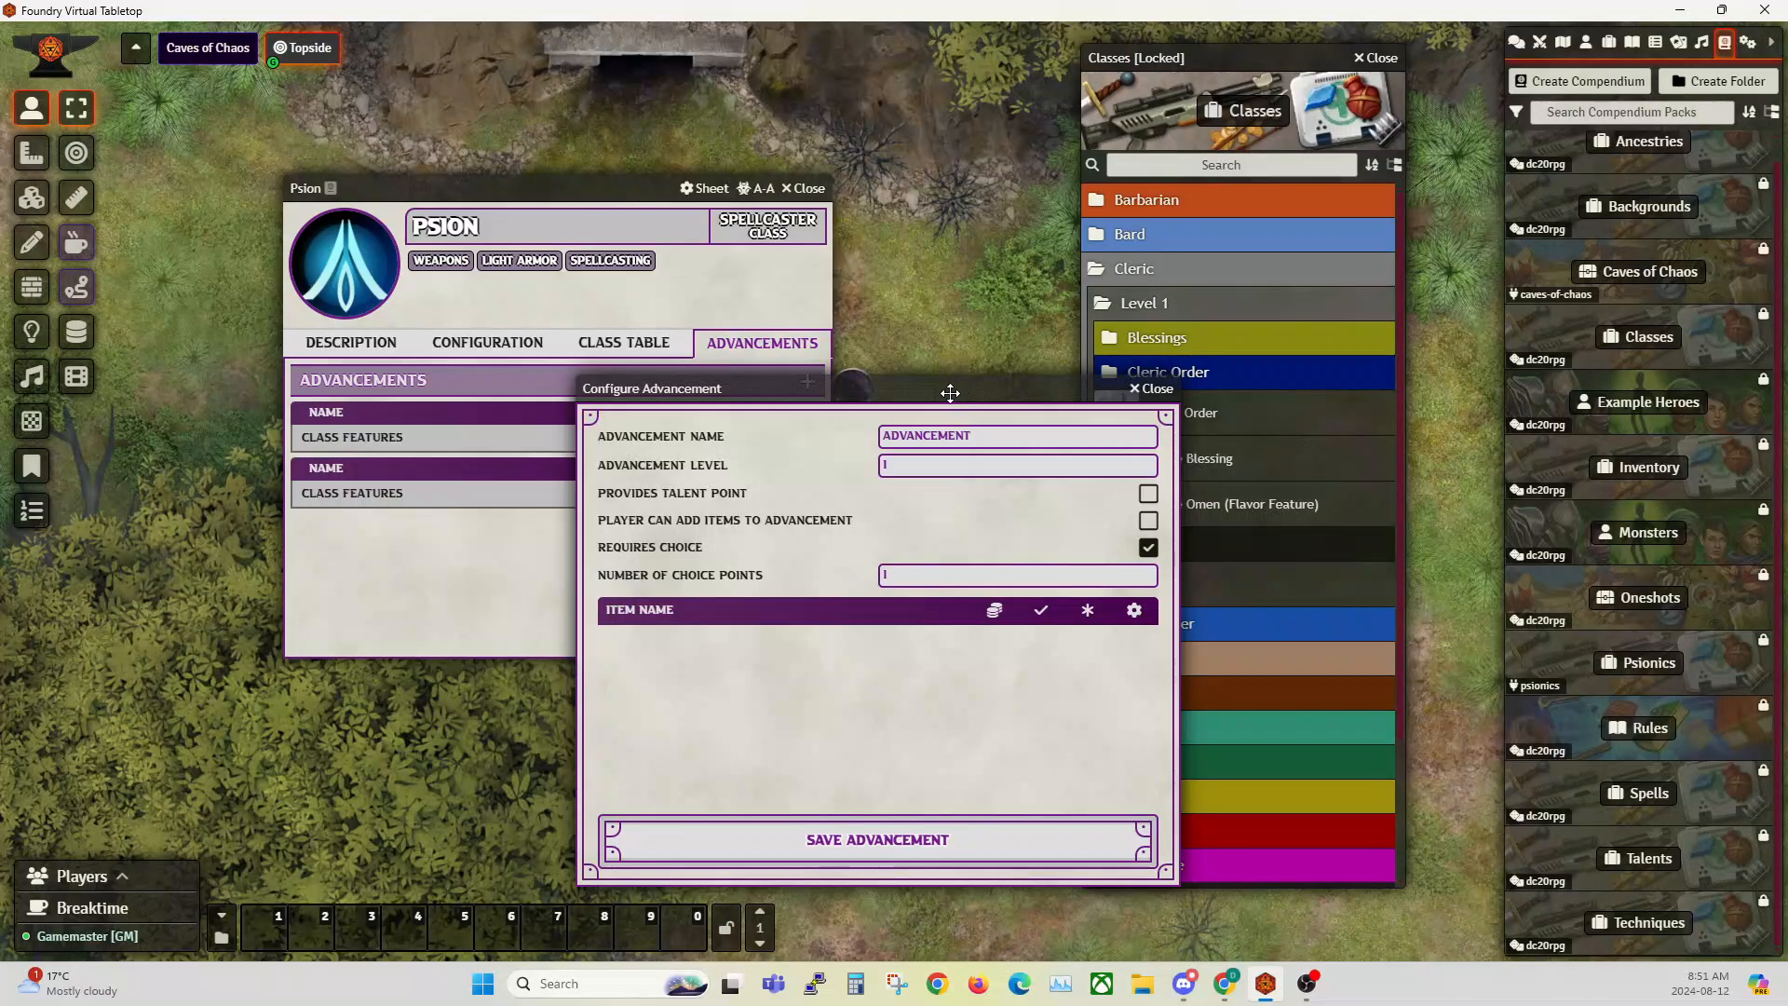
drag(950, 387, 913, 213)
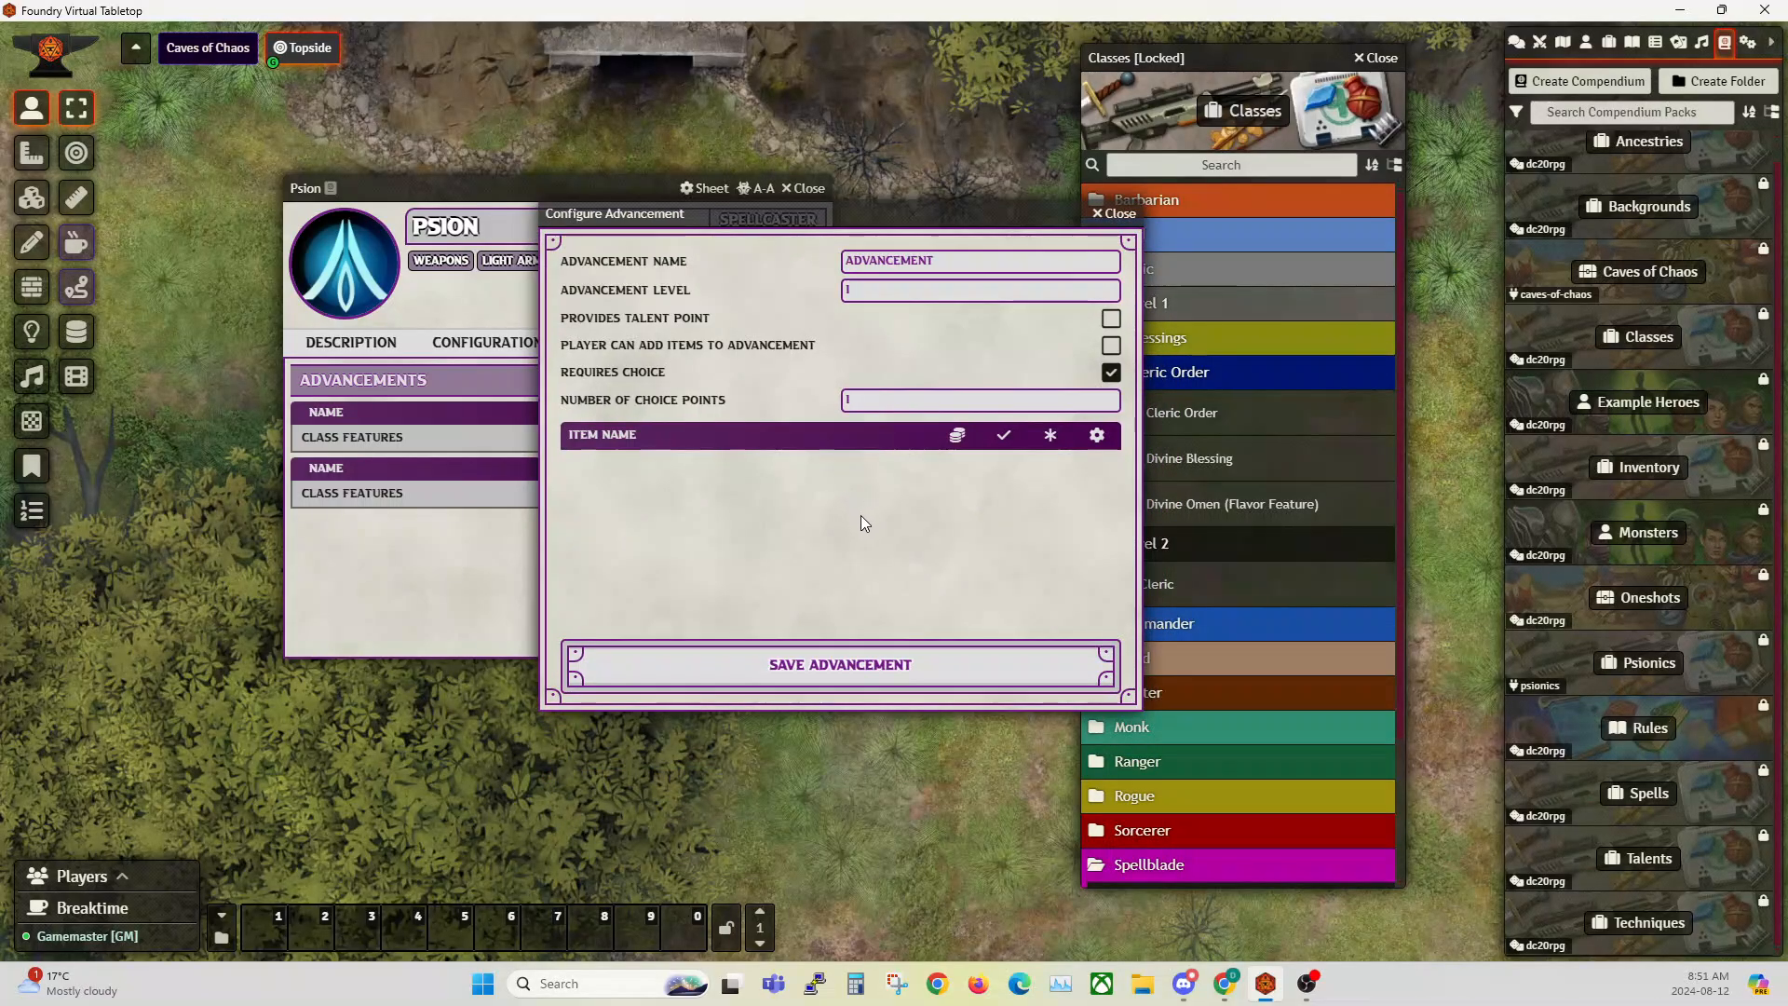
drag(923, 217, 747, 222)
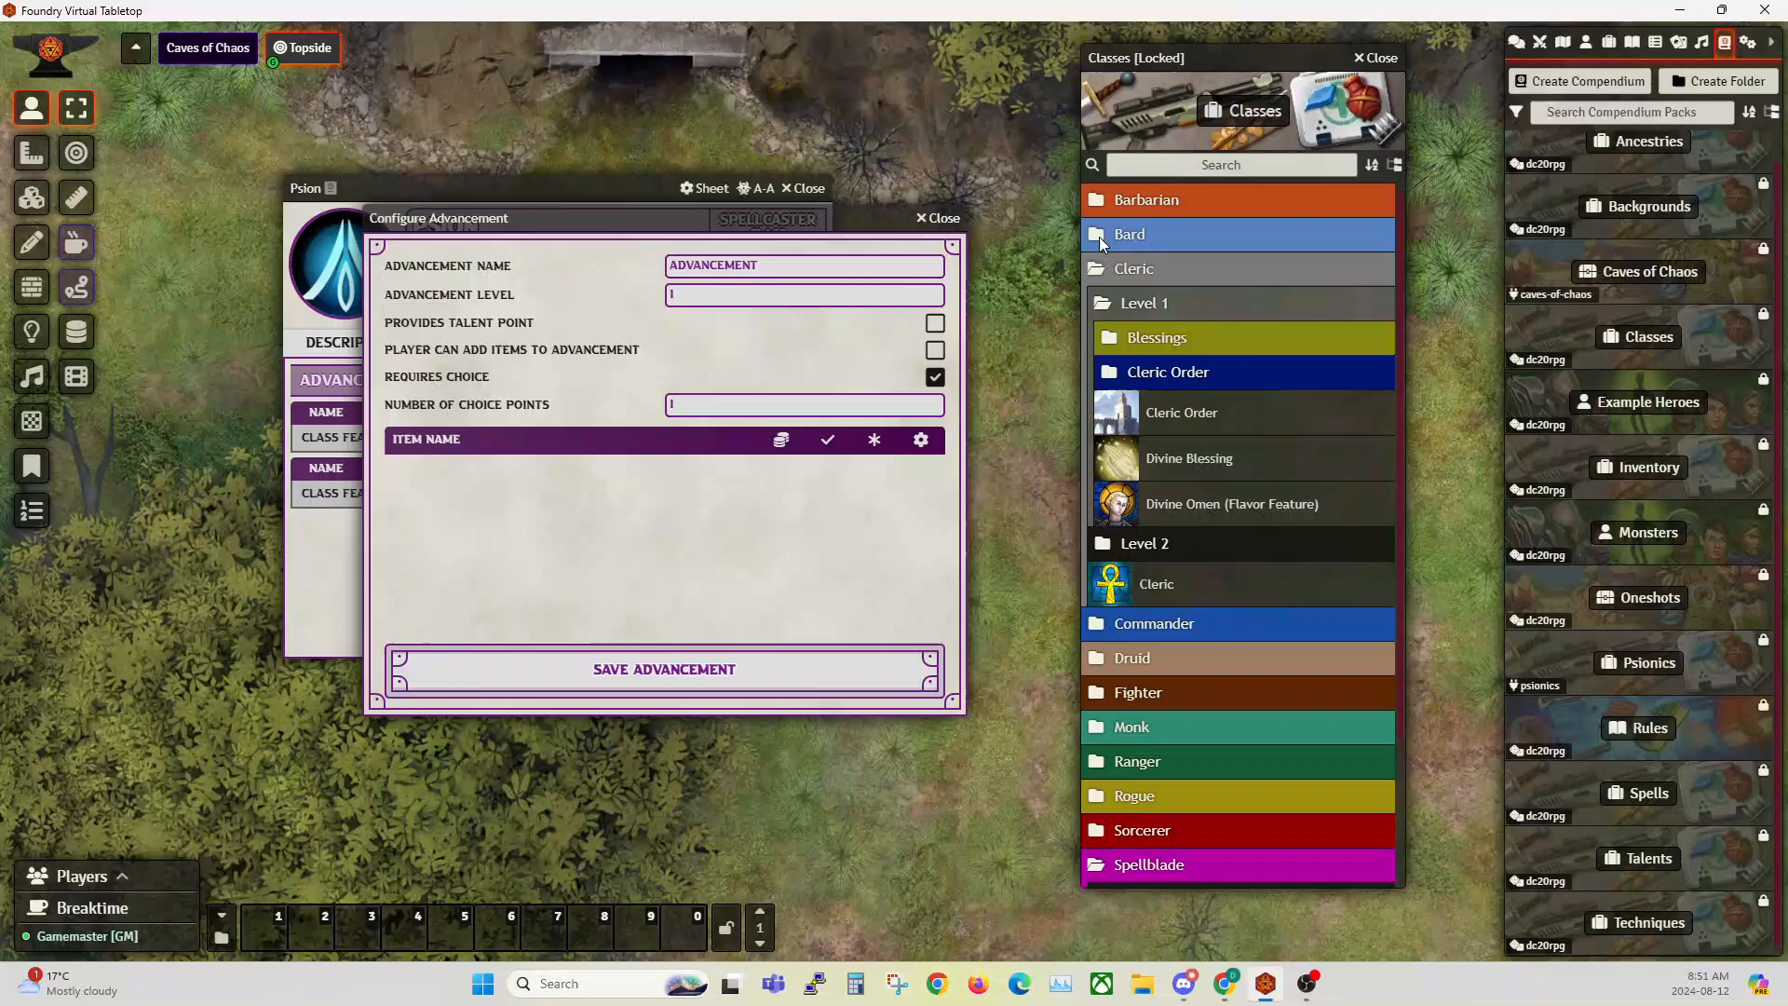
Step: Add Barbarian Stamina and Commander Stamina from the Classes compendium as the new advancement's choice items
click(1146, 203)
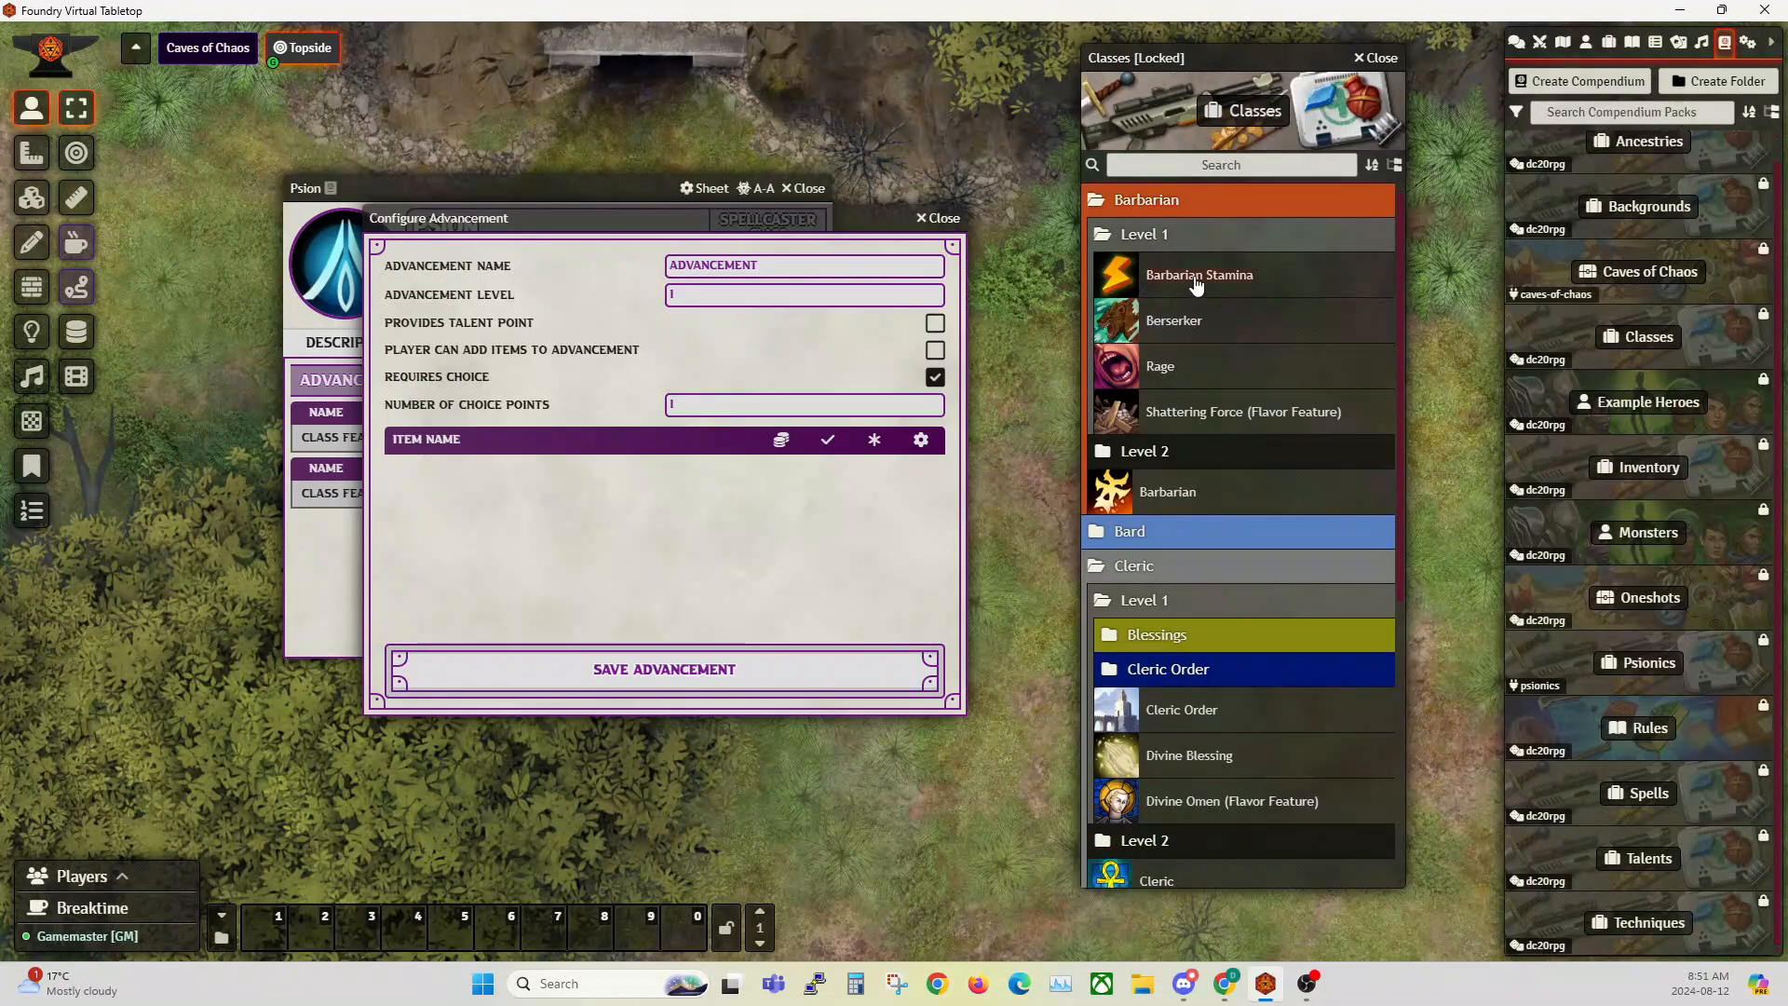
drag(1197, 284, 624, 522)
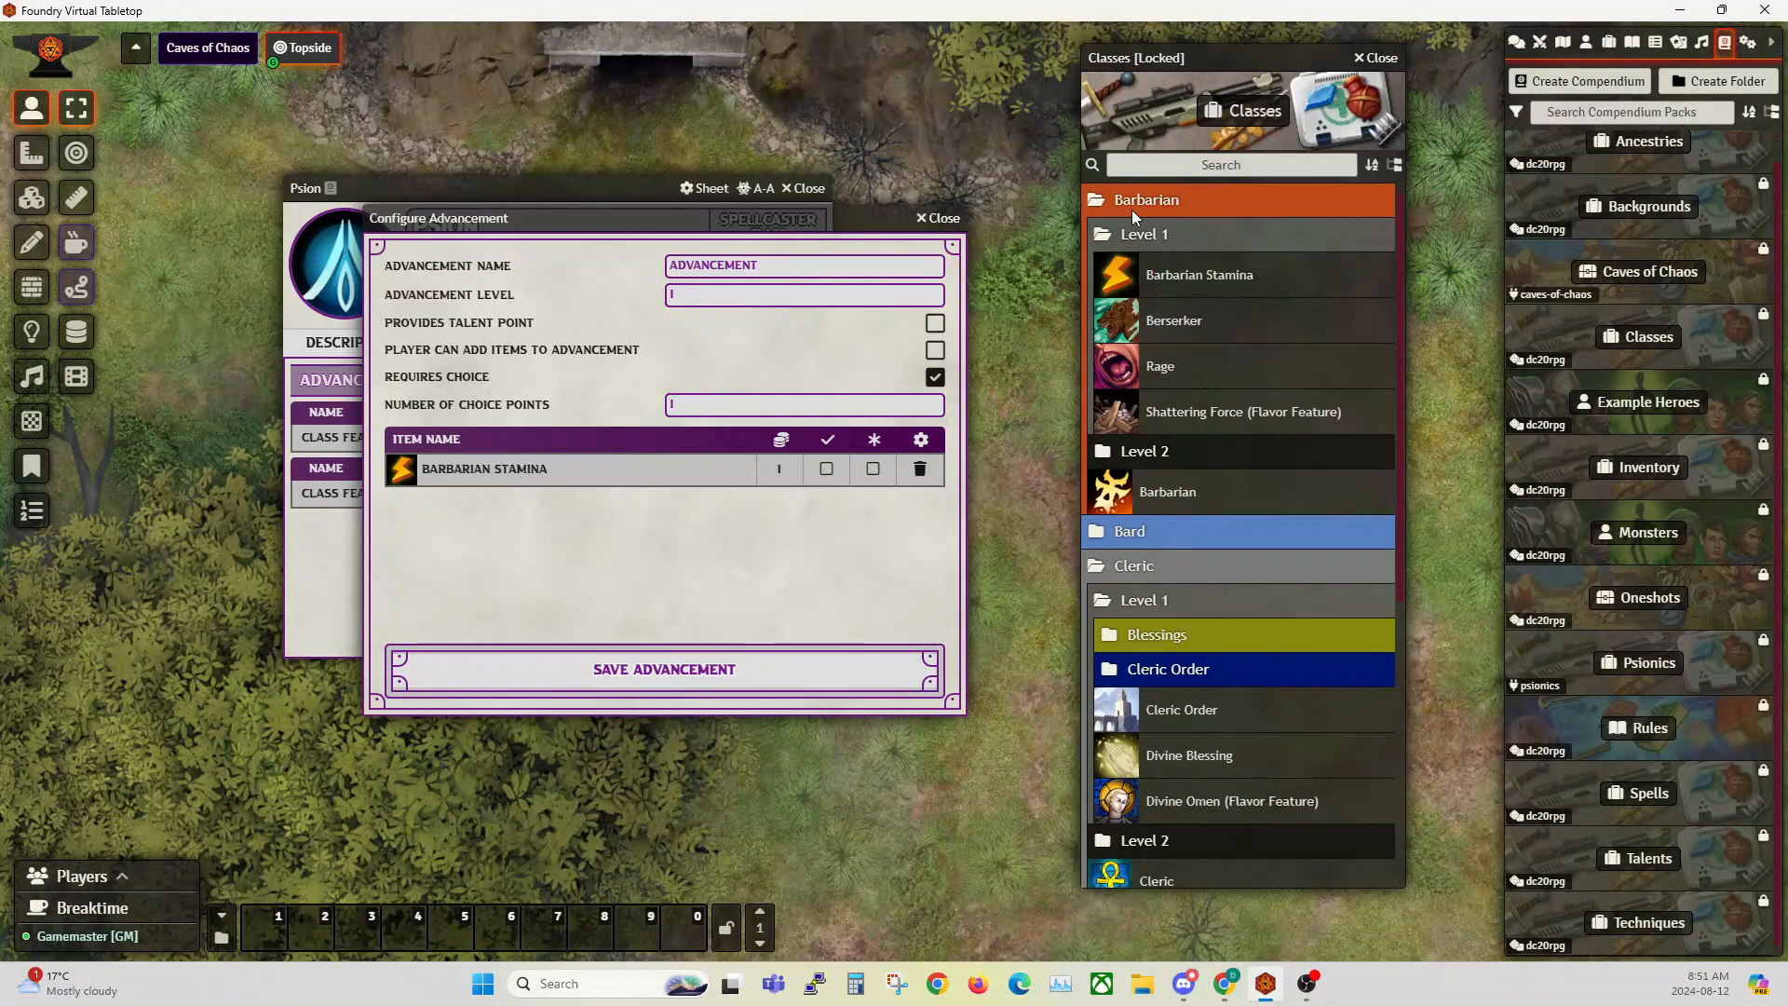
click(1137, 234)
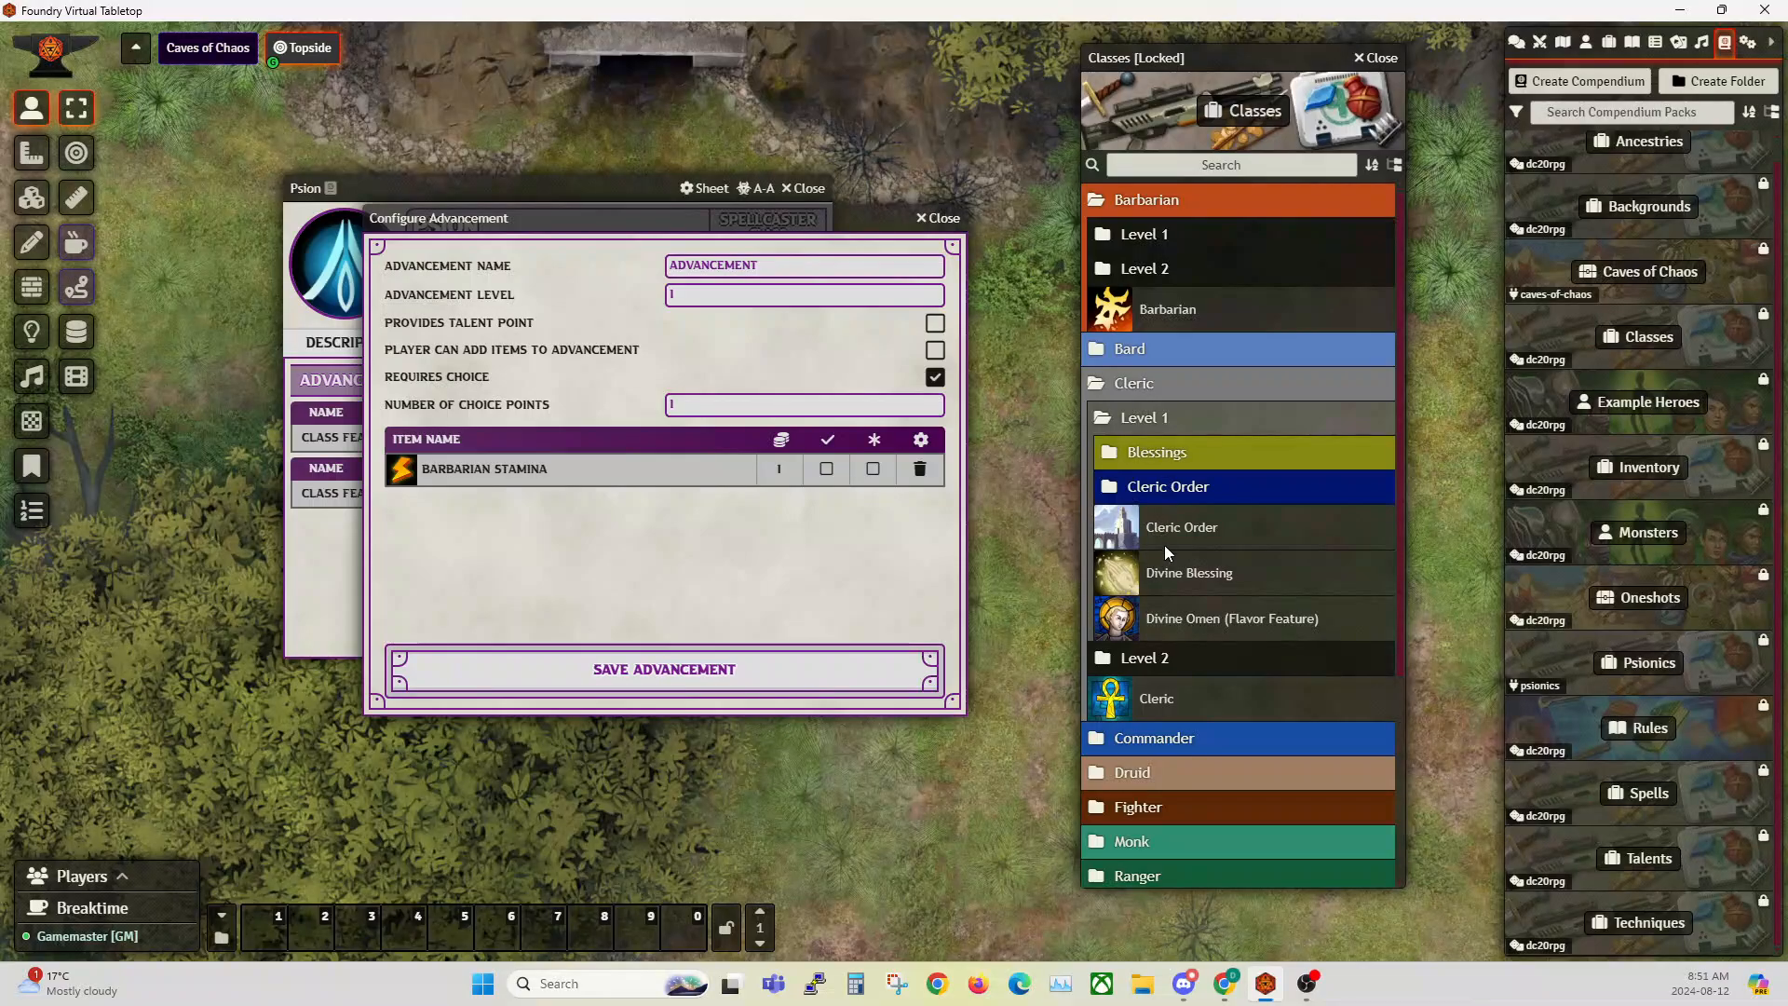
click(1170, 742)
scroll(1211, 715, down, 2)
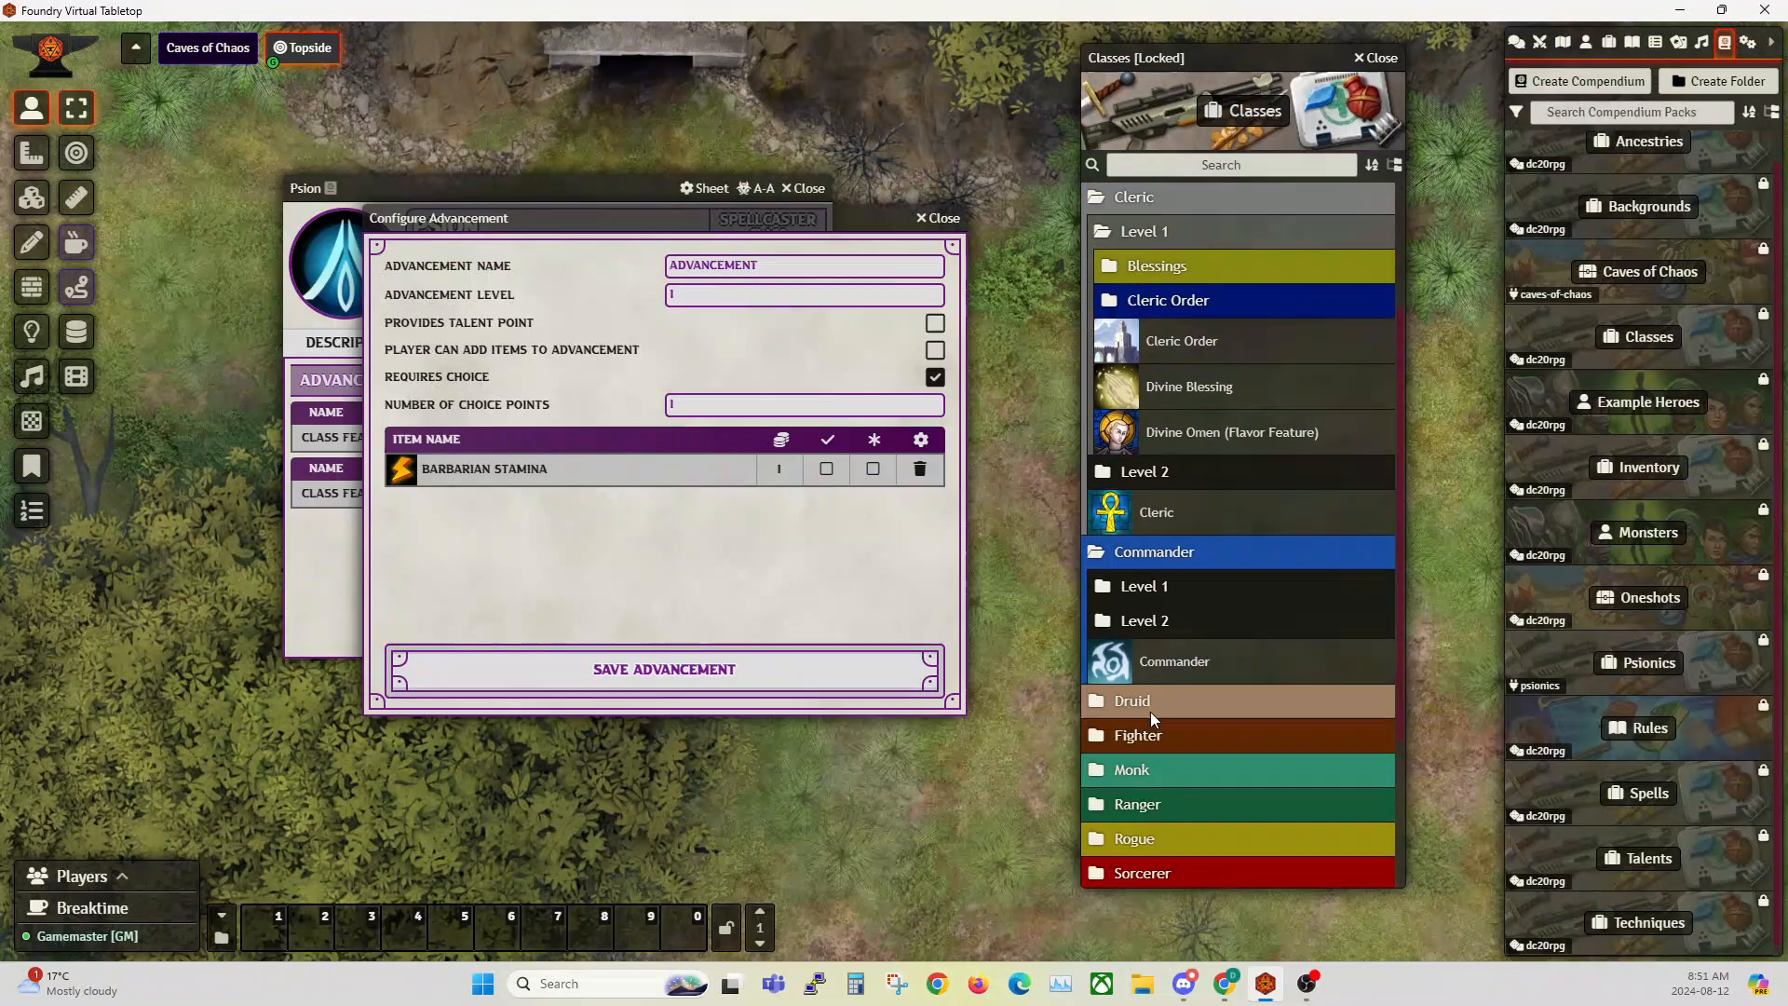
click(1138, 591)
drag(1198, 637, 716, 575)
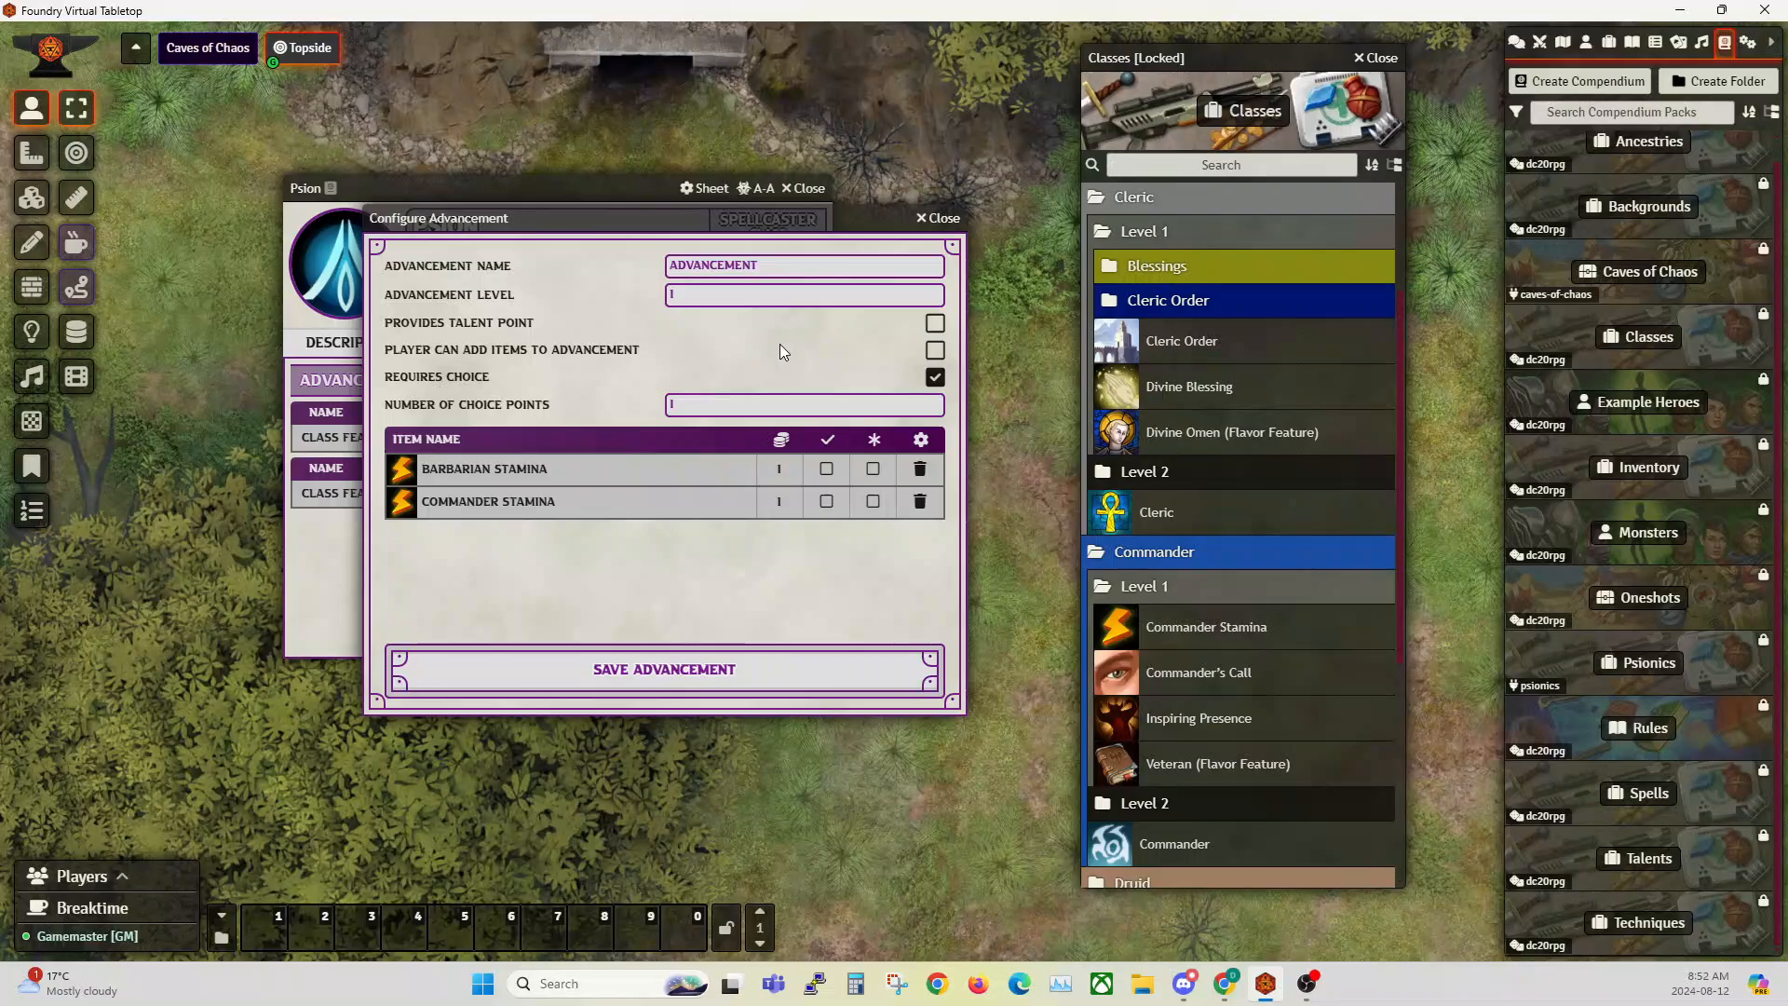
Step: Save the example choice advancement and delete it from the Psion class
click(664, 675)
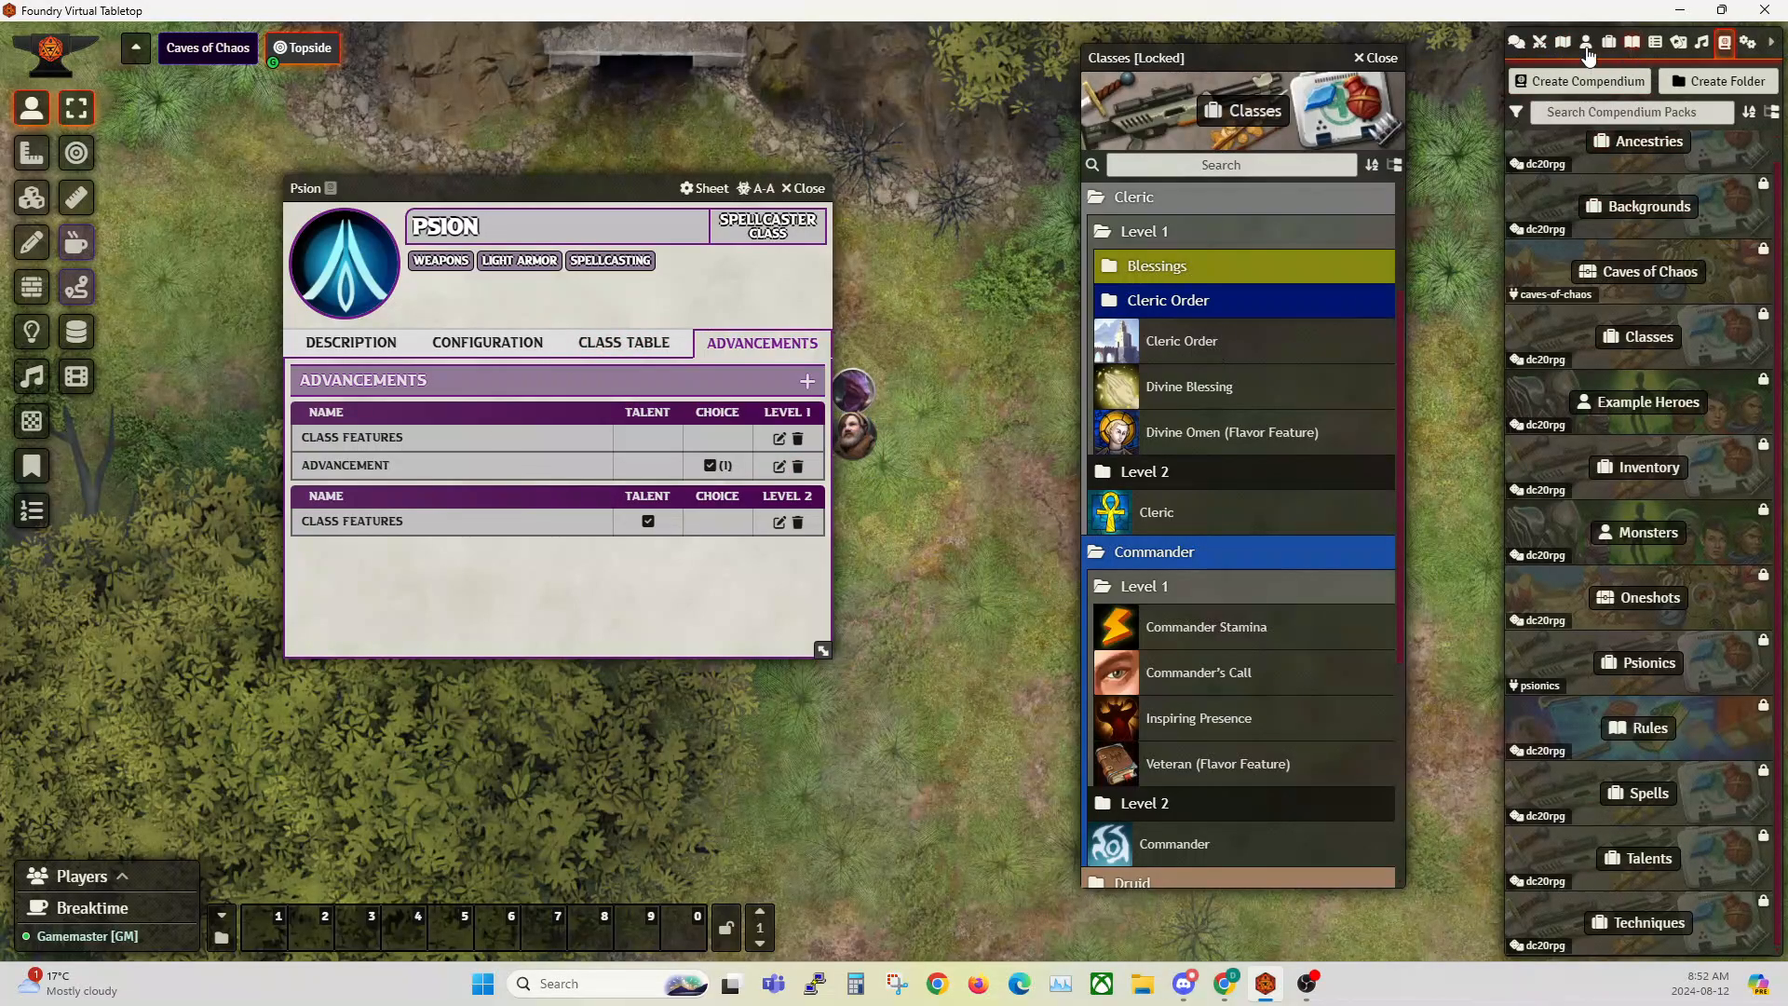
click(797, 466)
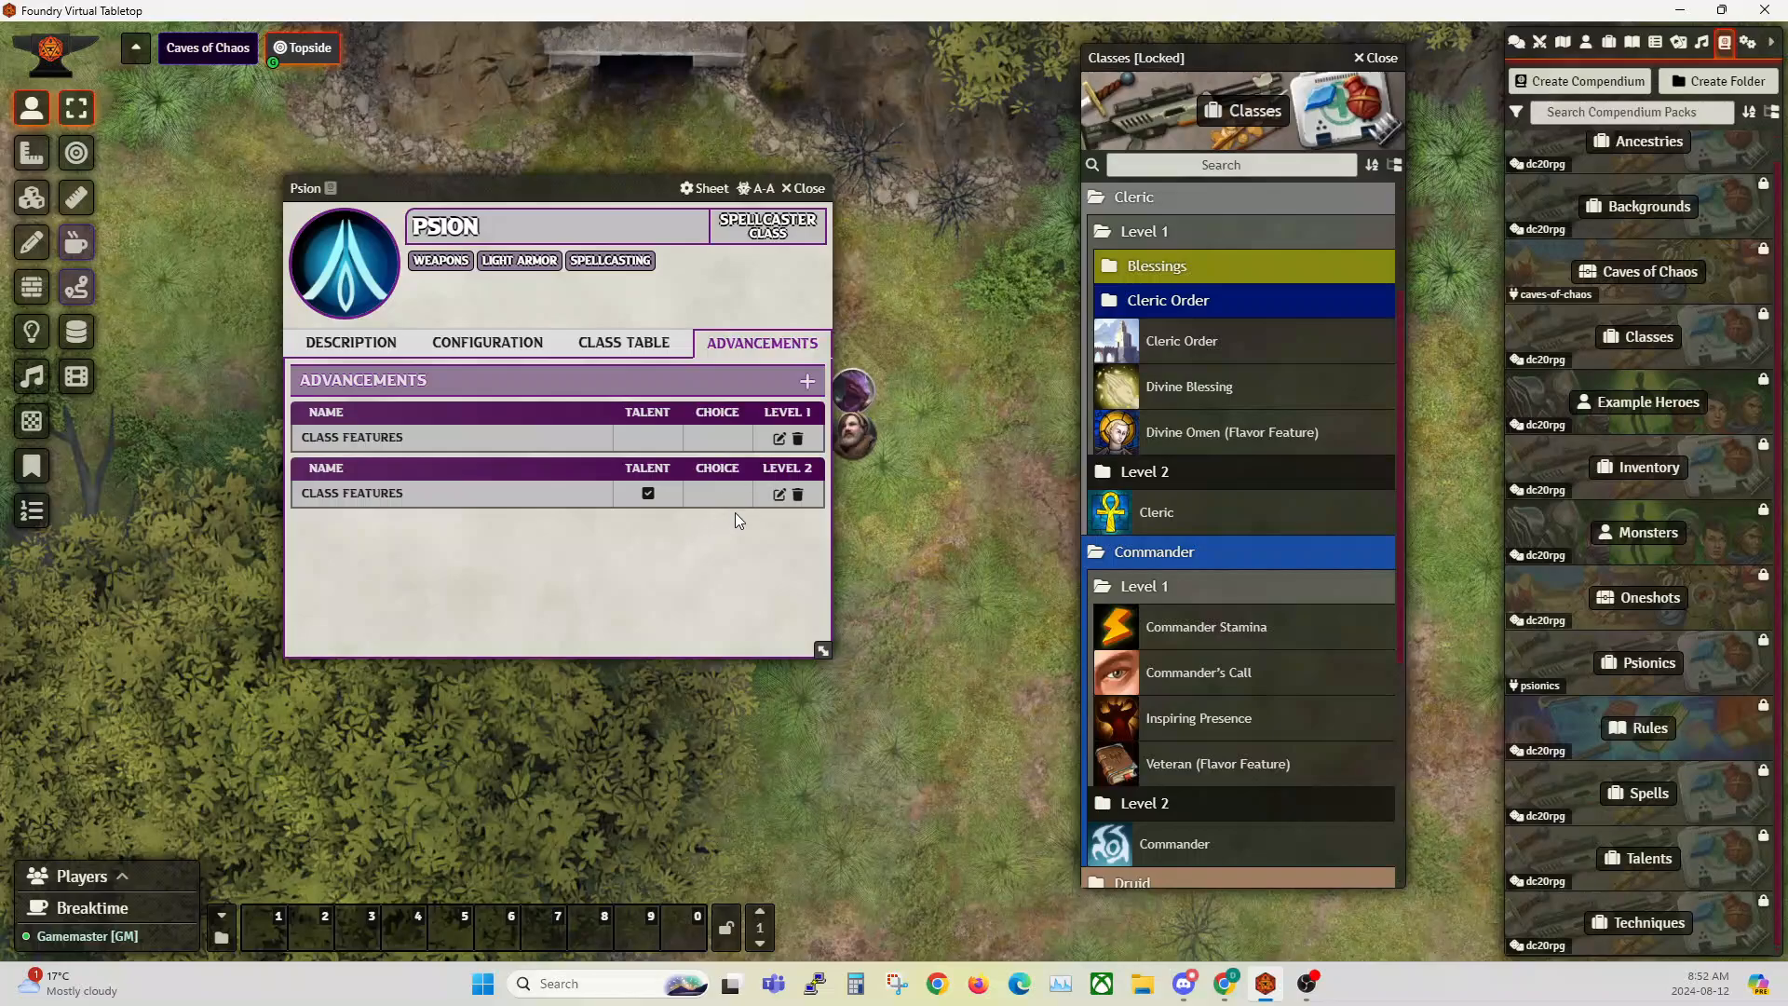
Step: Open Psion's level 2 Class Features advancement and place it beside the class sheet
click(780, 495)
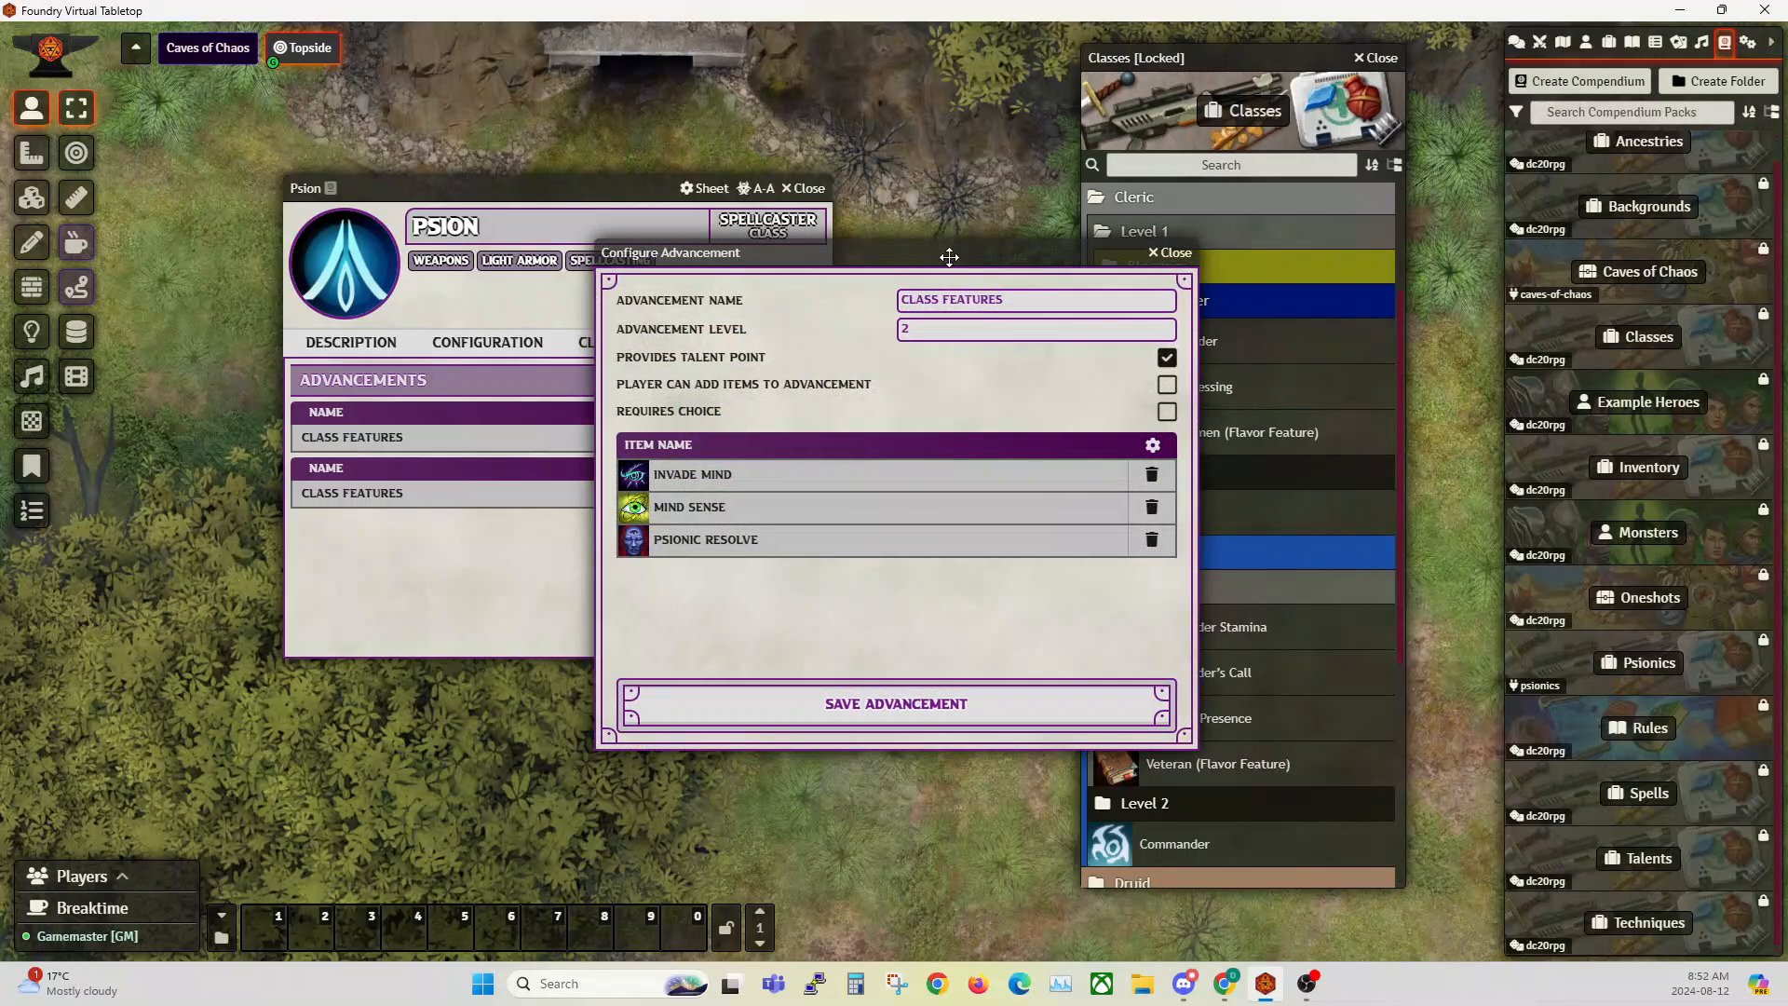
drag(591, 188, 414, 170)
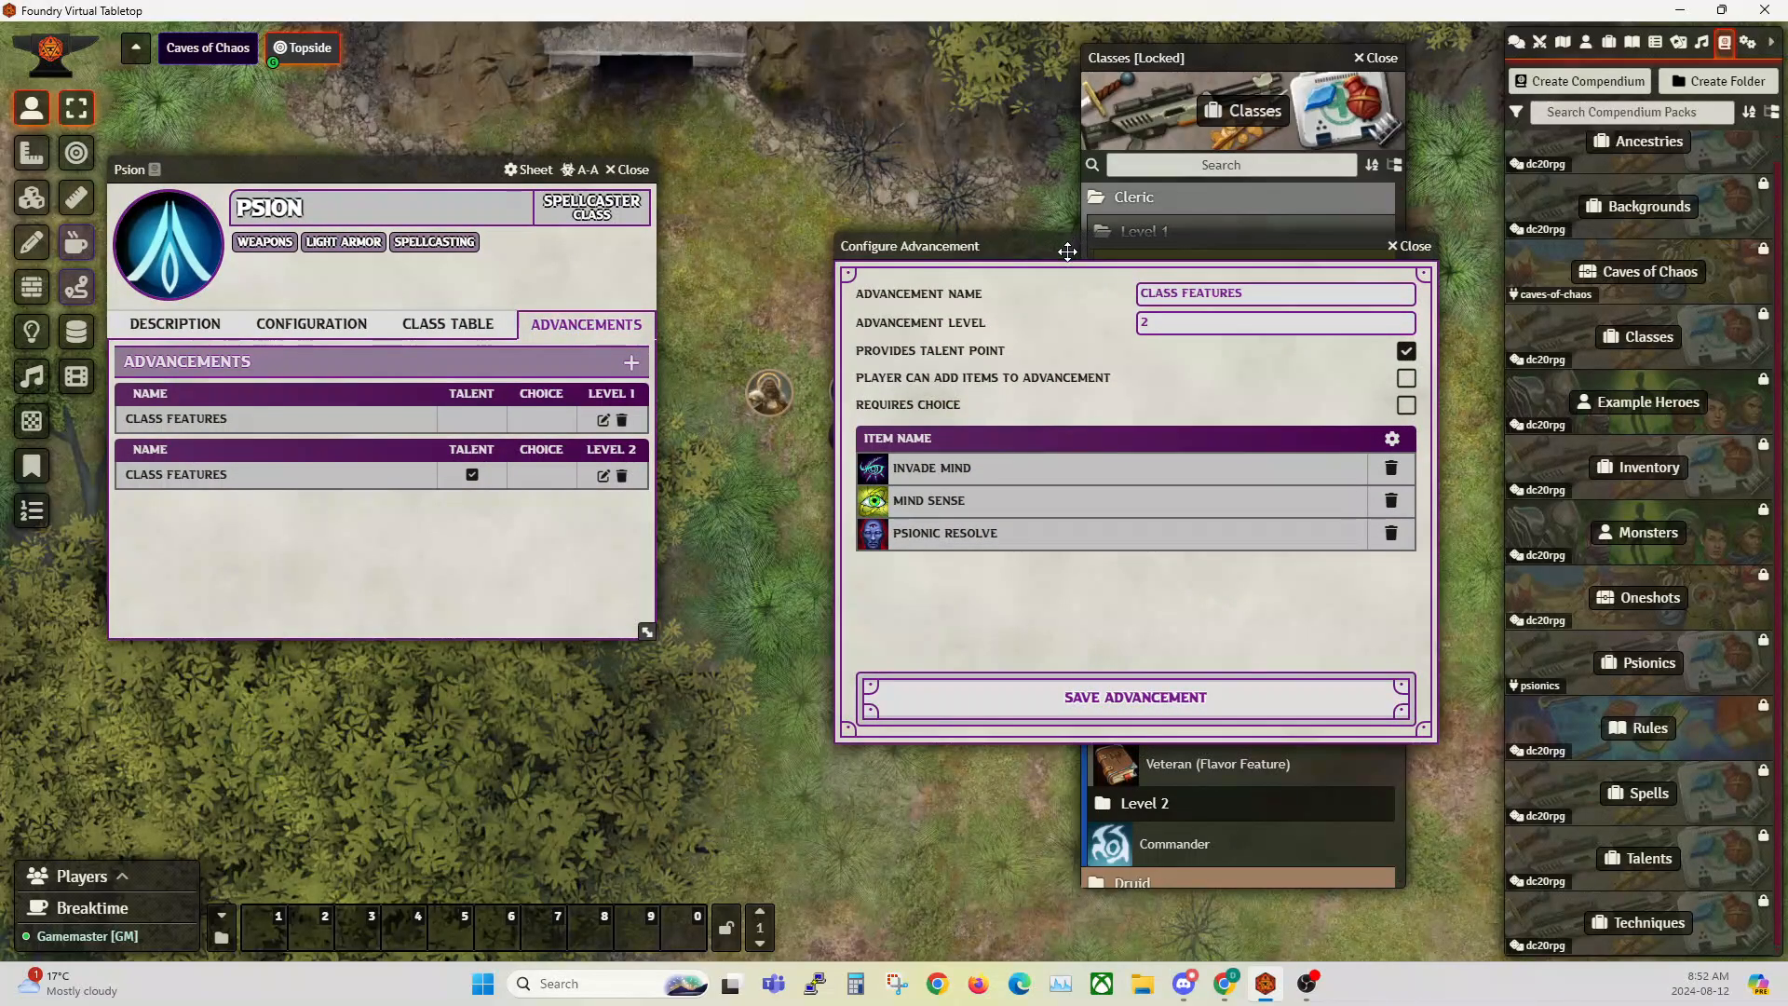
drag(1067, 250, 892, 219)
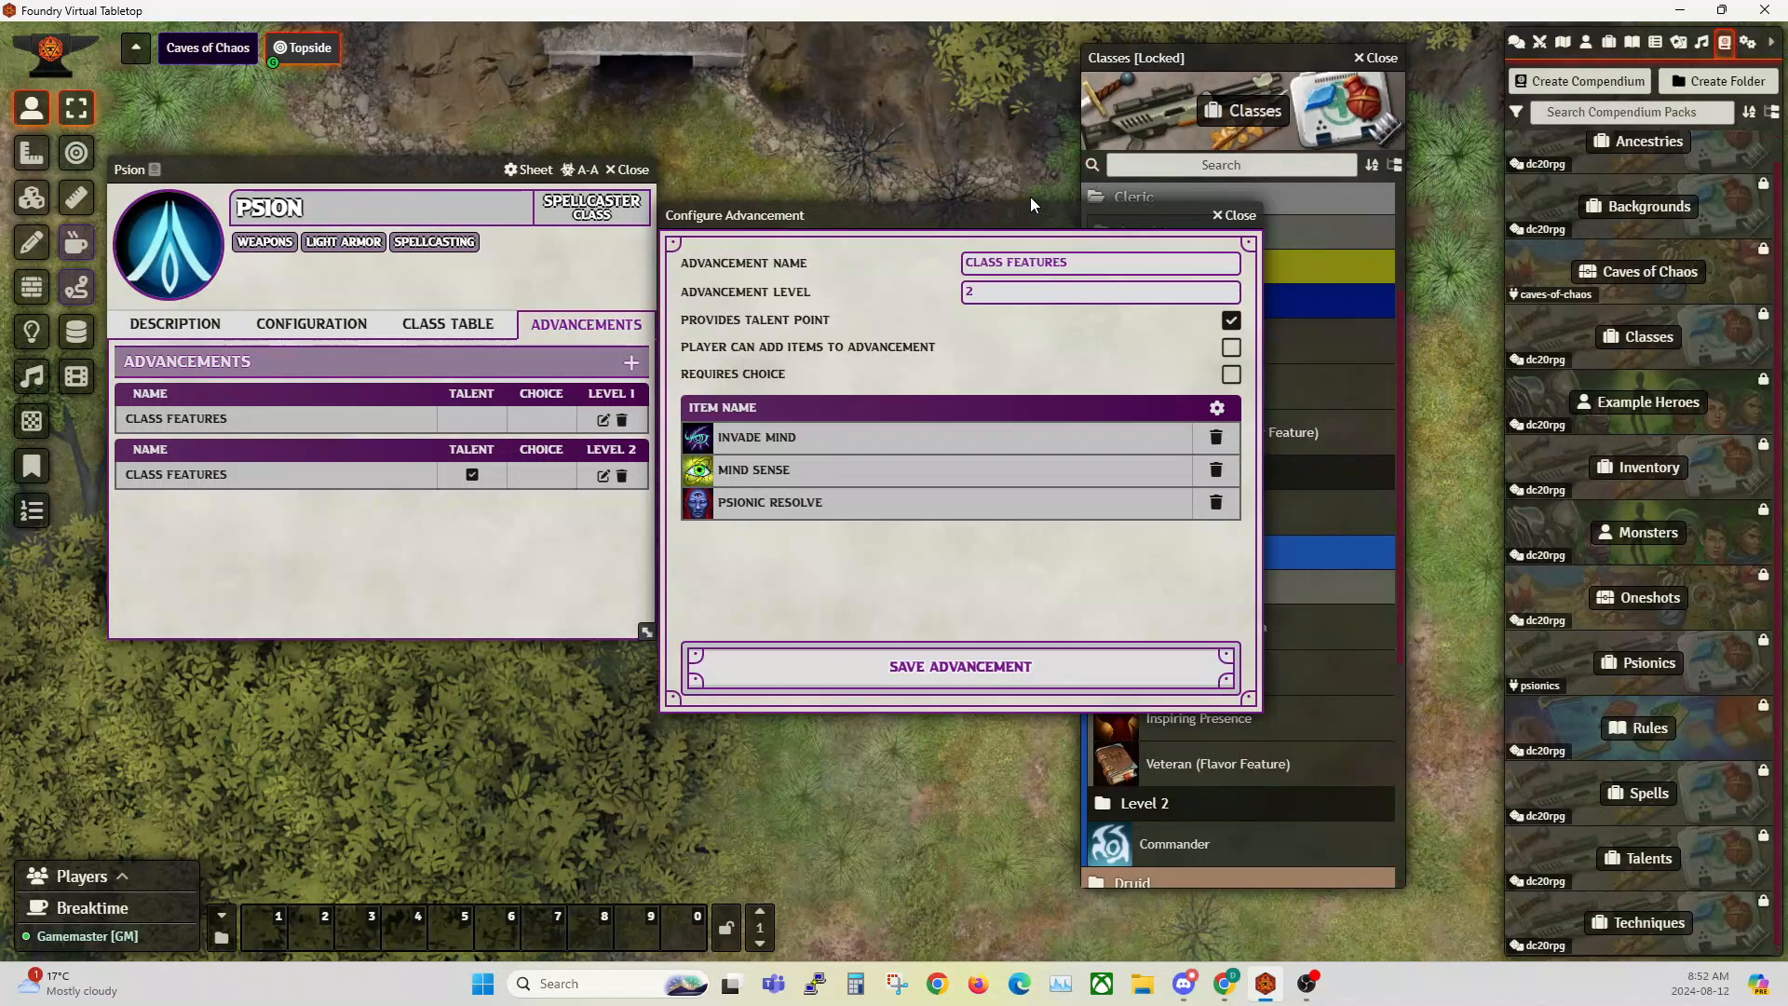
Step: Check Sorcerer Bob's class features, maneuvers and techniques at level 1, keeping Psion's level 2 advancement open
drag(1030, 214, 385, 302)
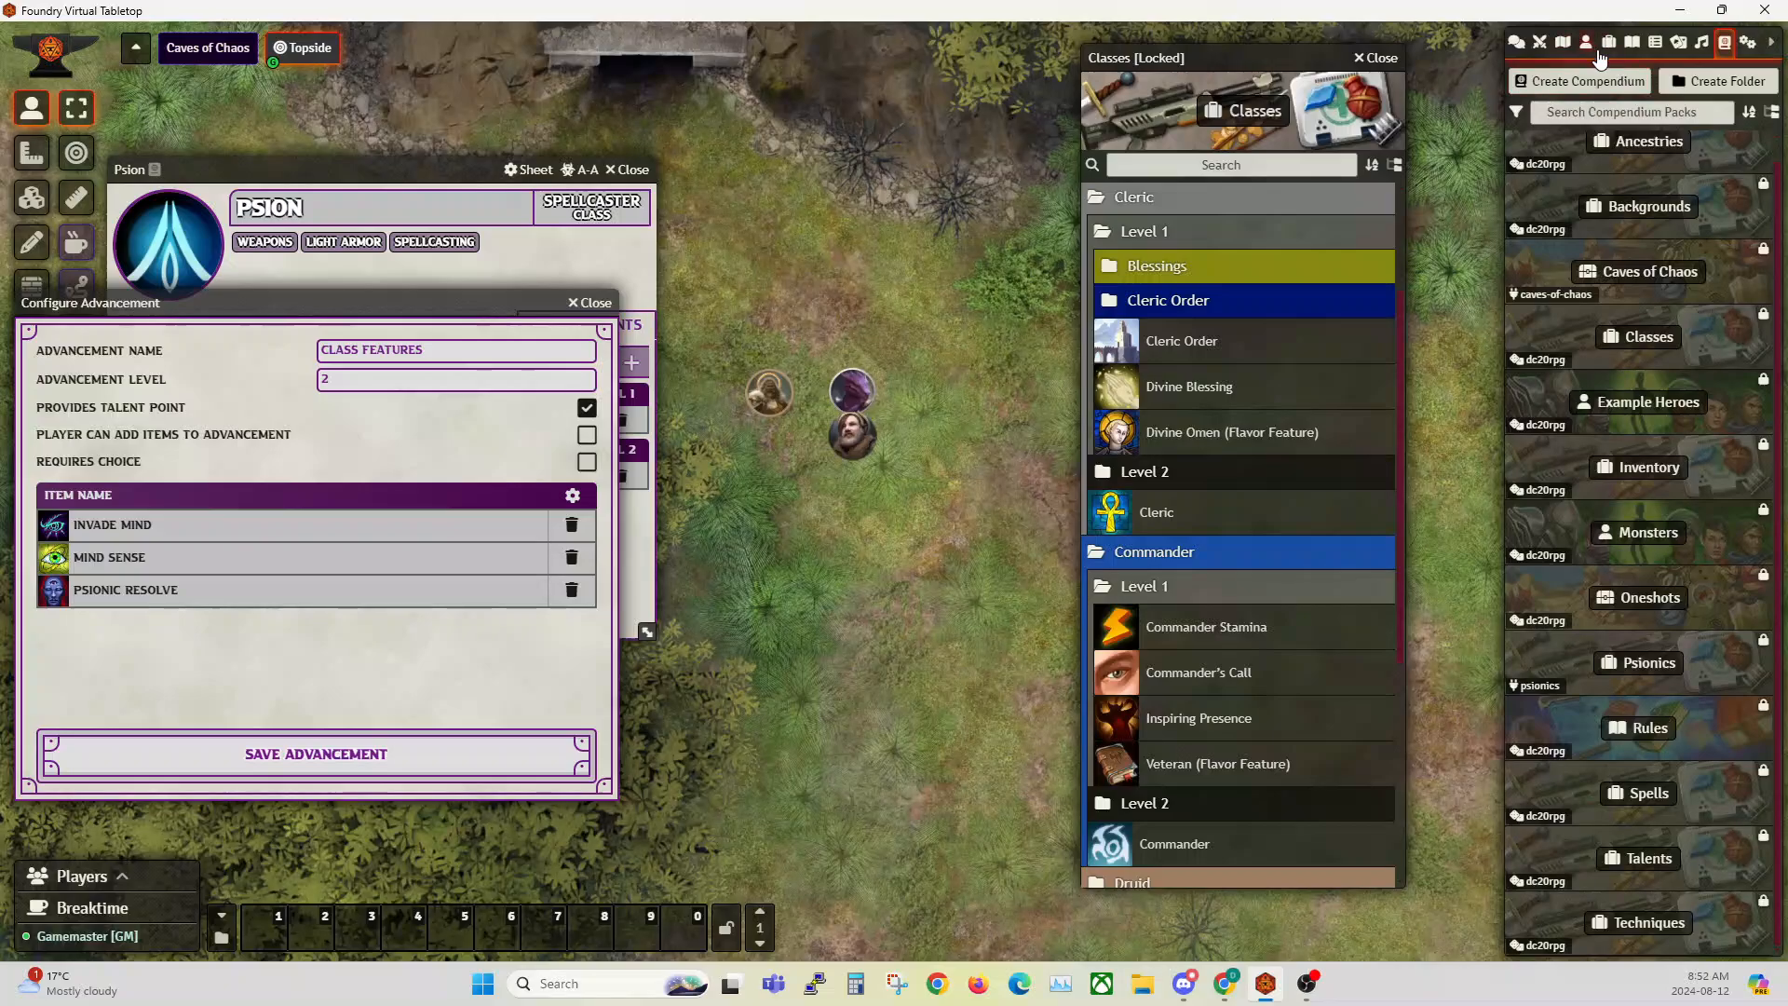
click(1587, 43)
click(1583, 317)
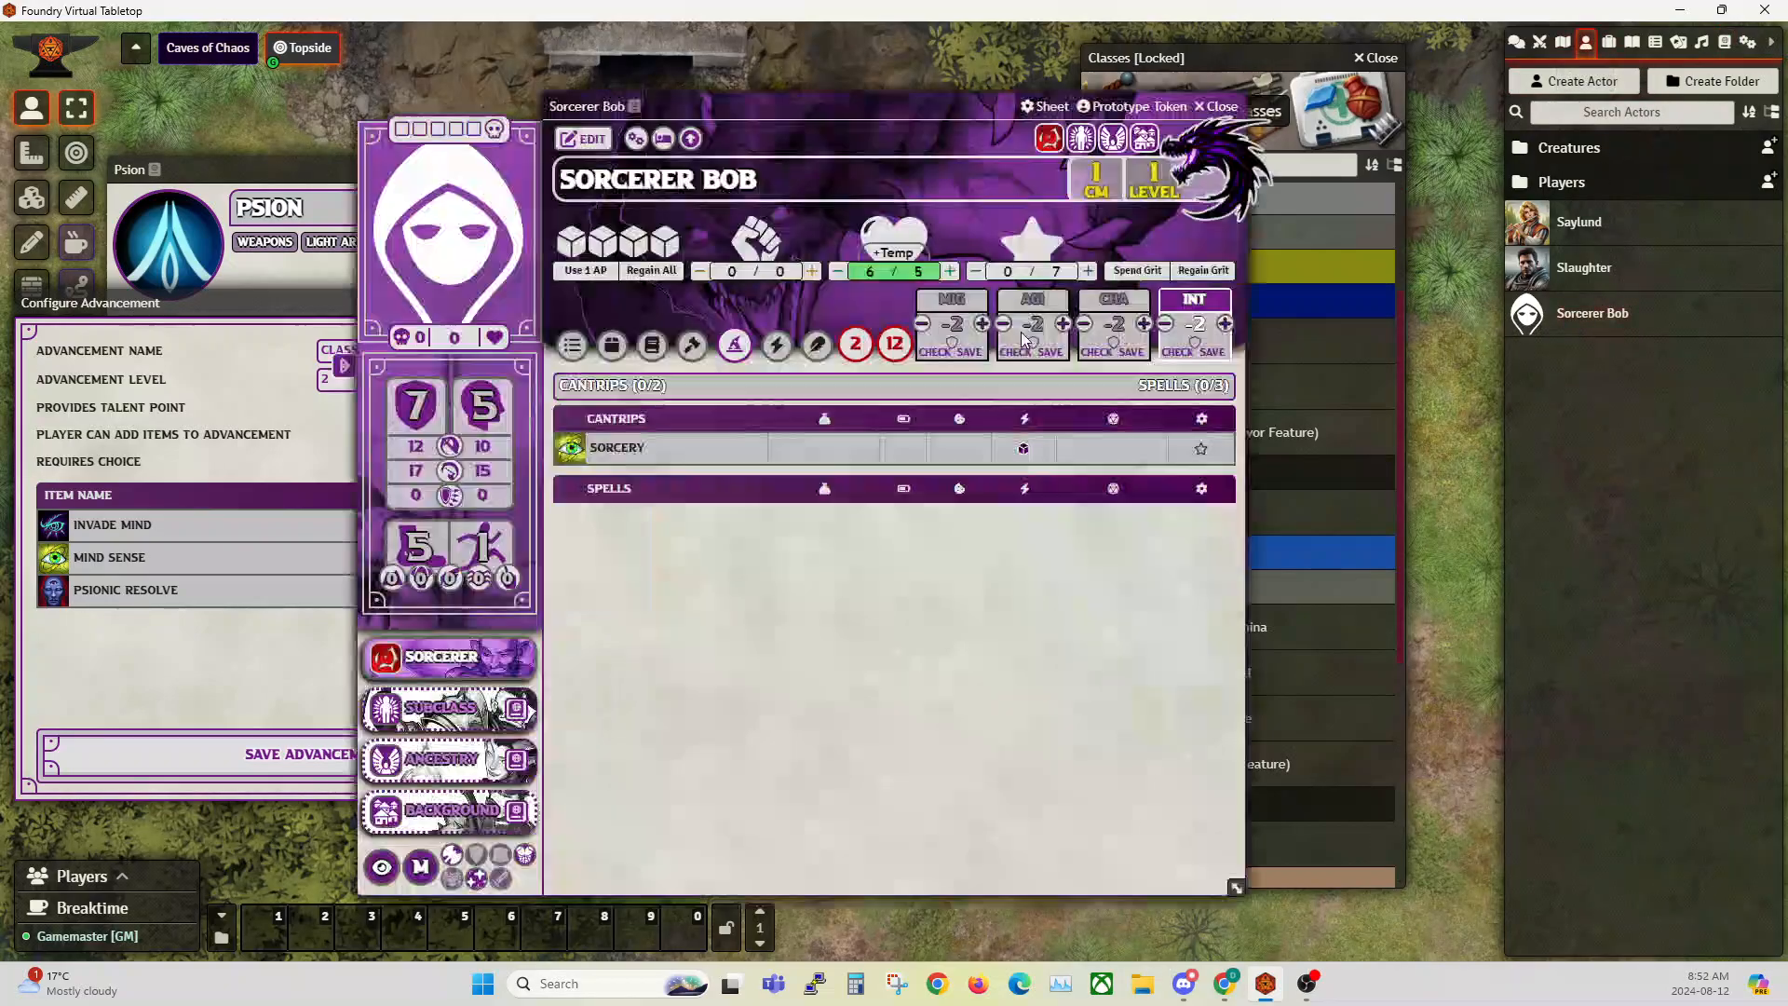
click(692, 348)
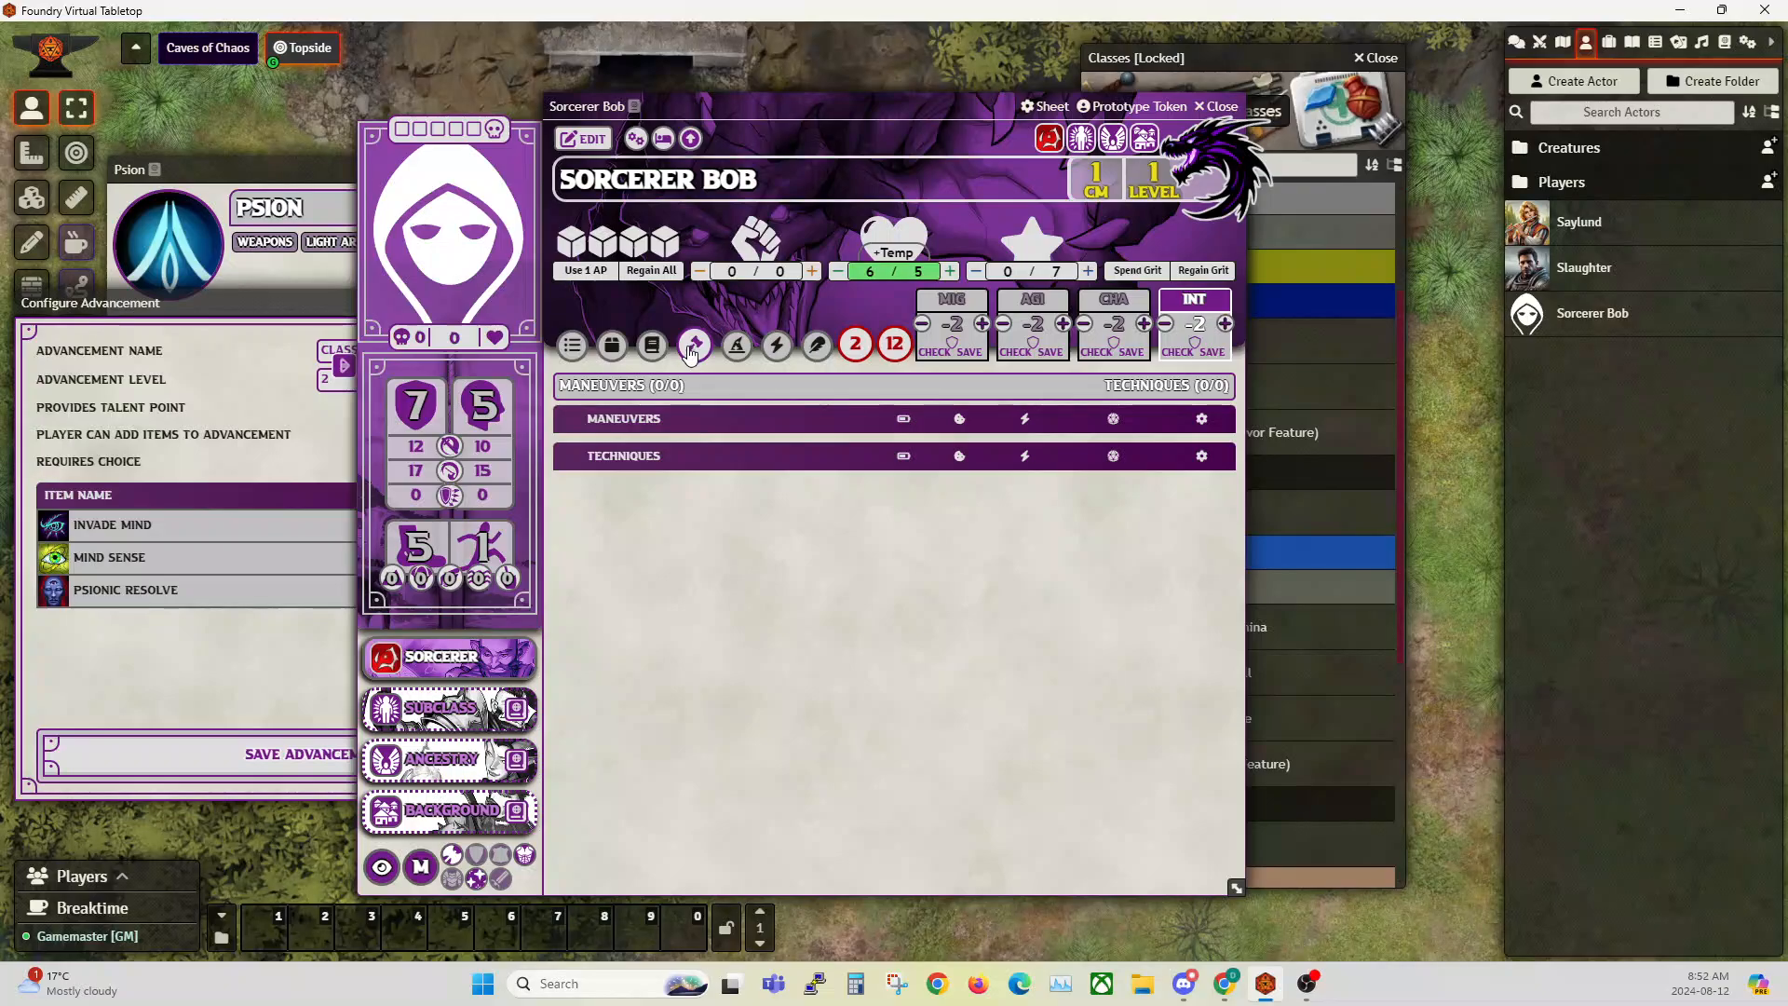
click(645, 353)
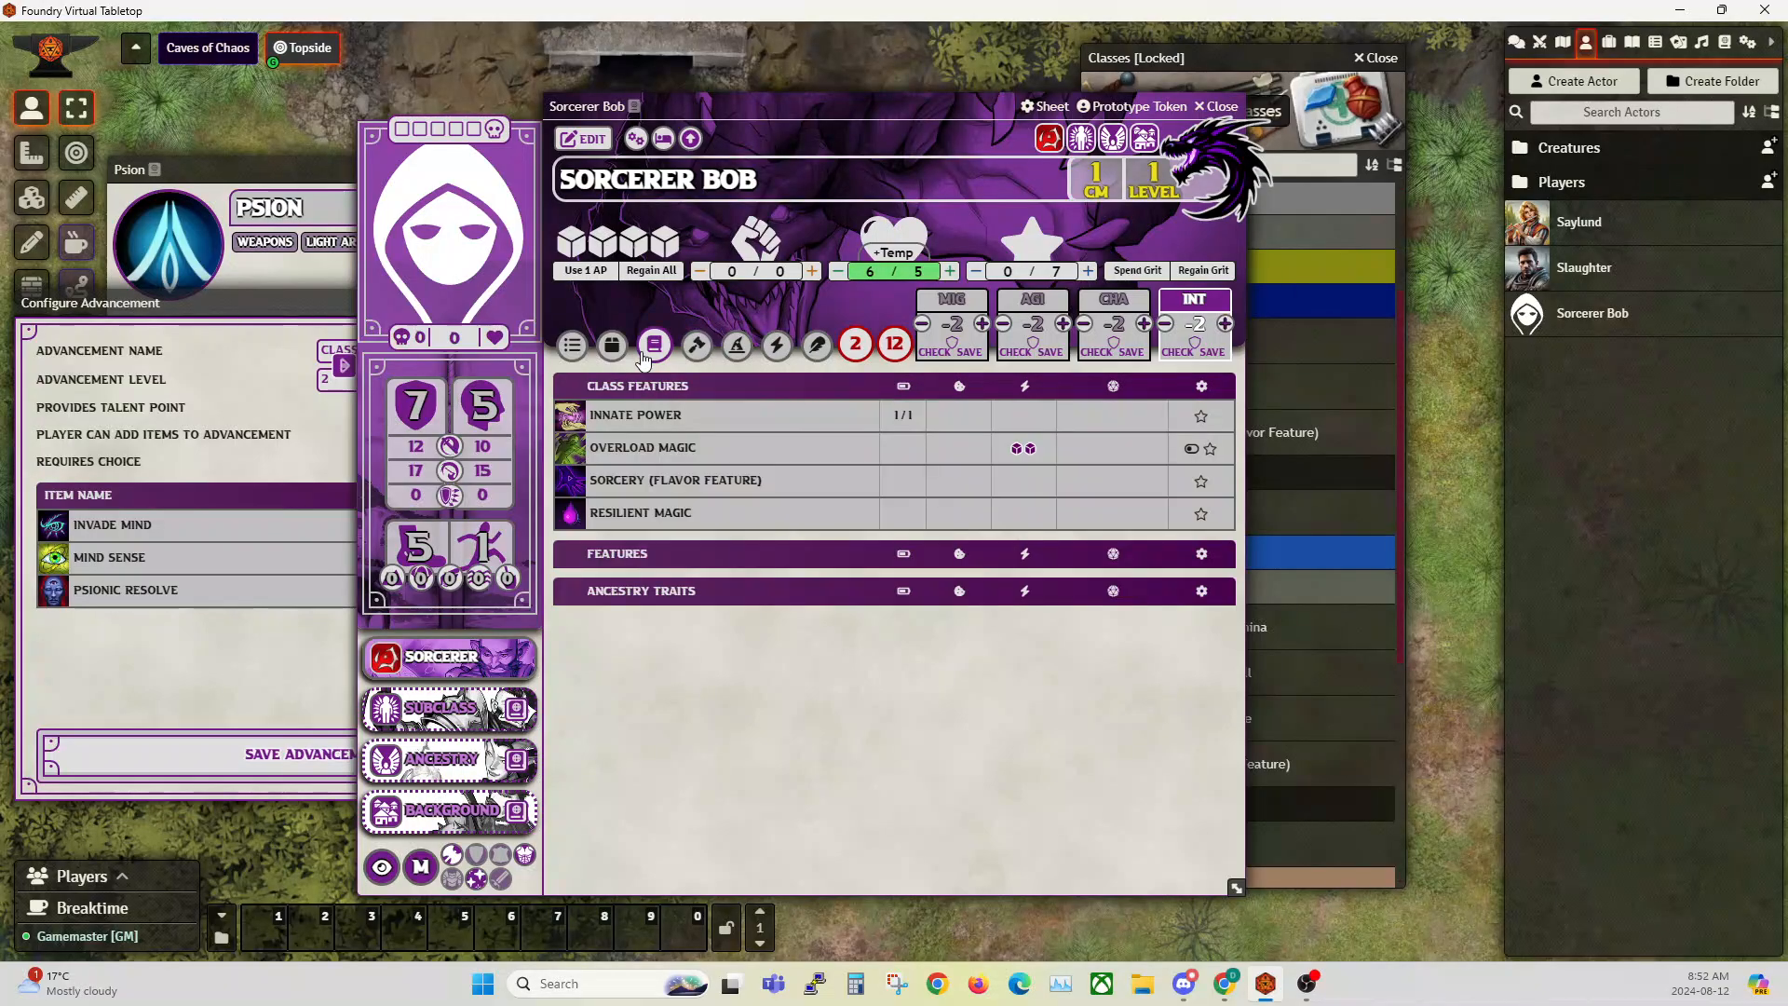
click(694, 347)
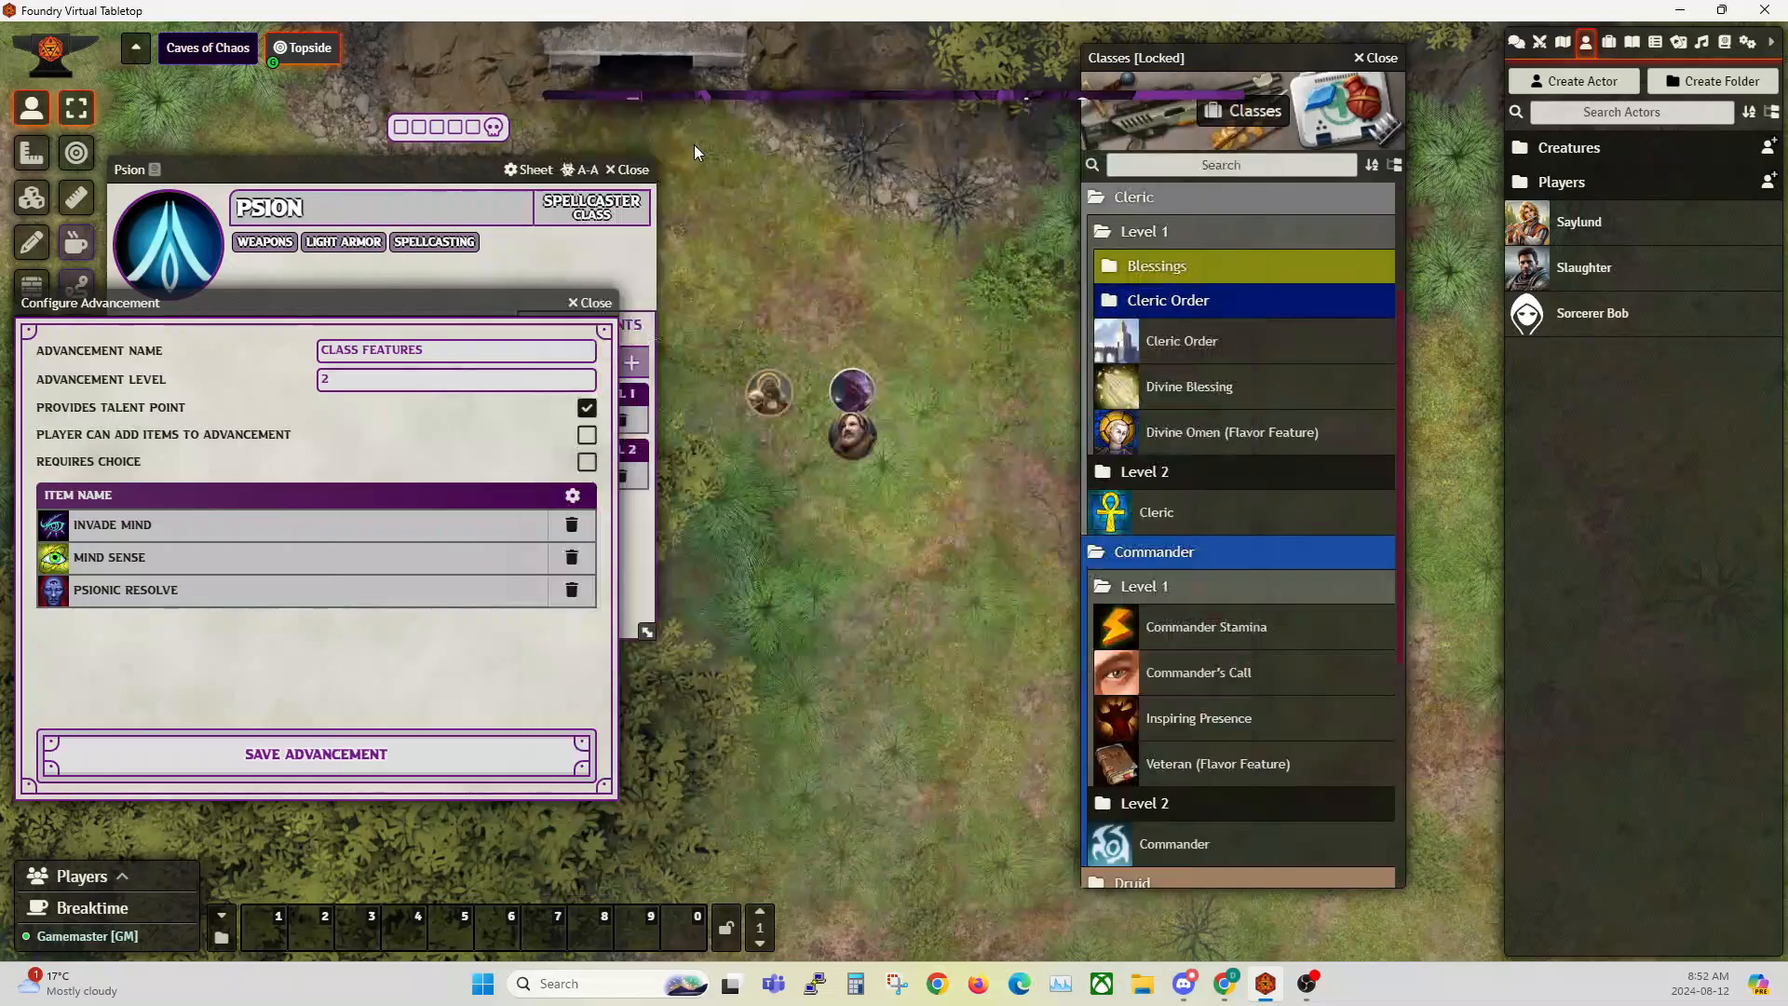
click(1222, 108)
drag(344, 308, 907, 260)
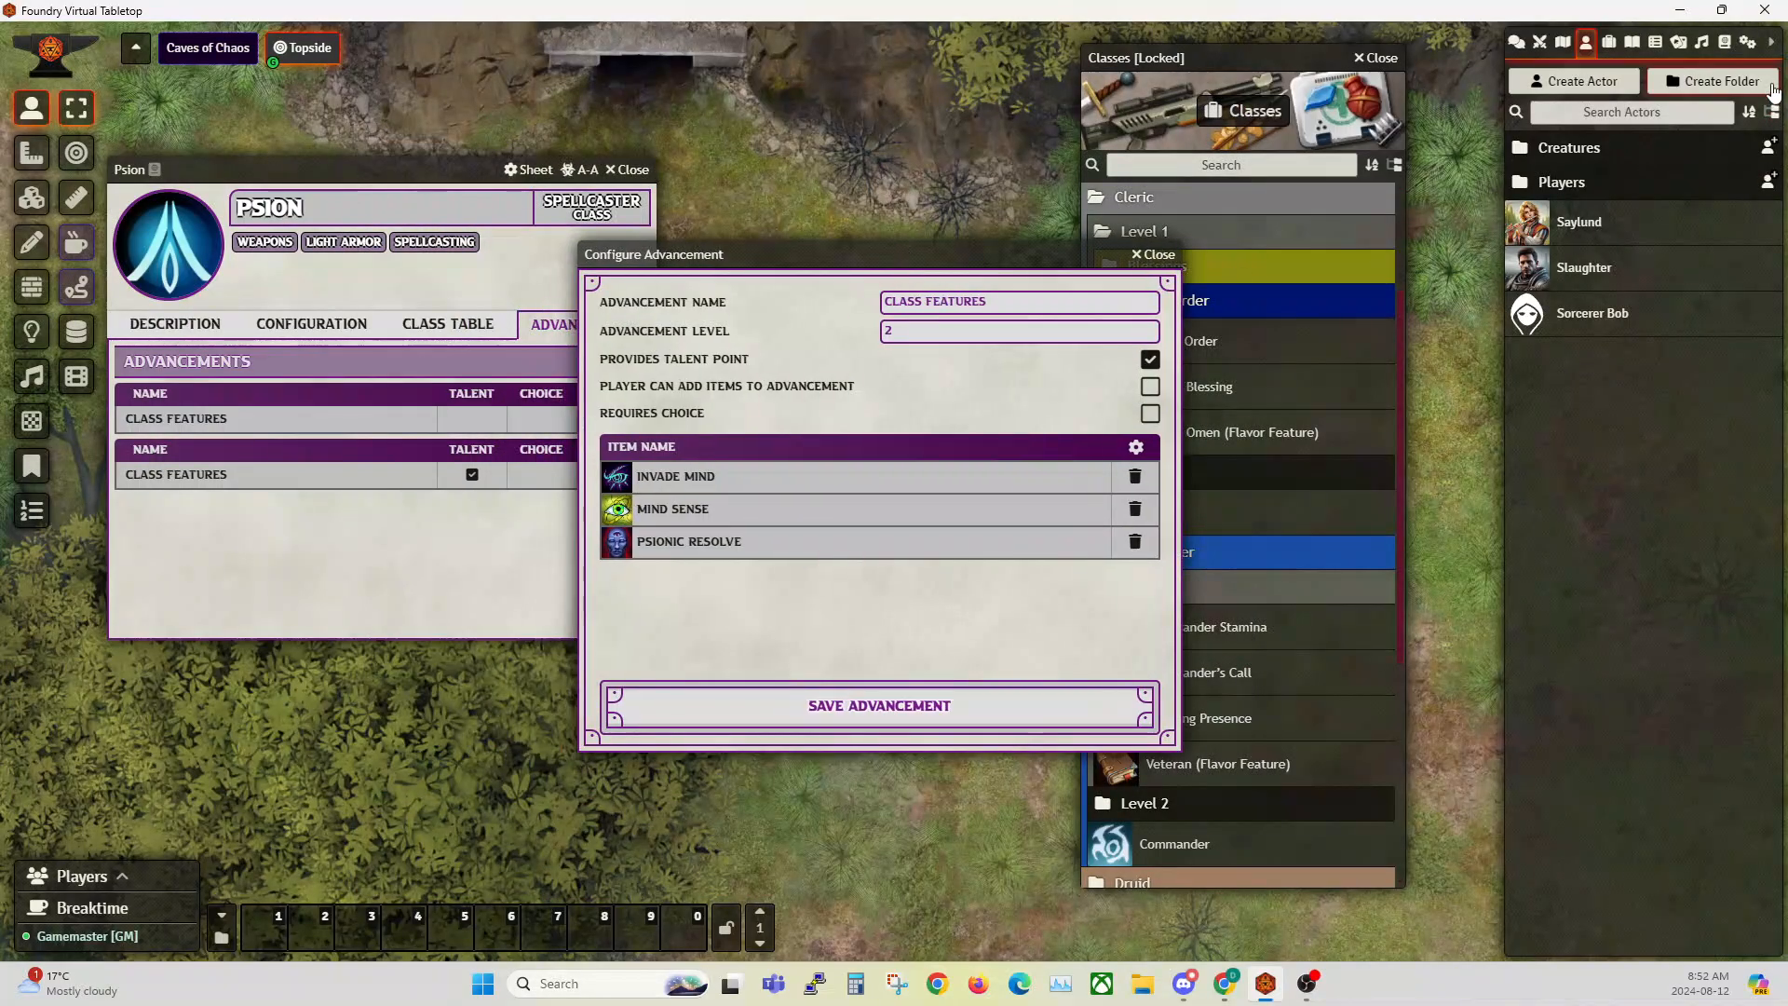
Step: Review the General Talents and Multiclassing Talents in the Talents compendium
click(1725, 42)
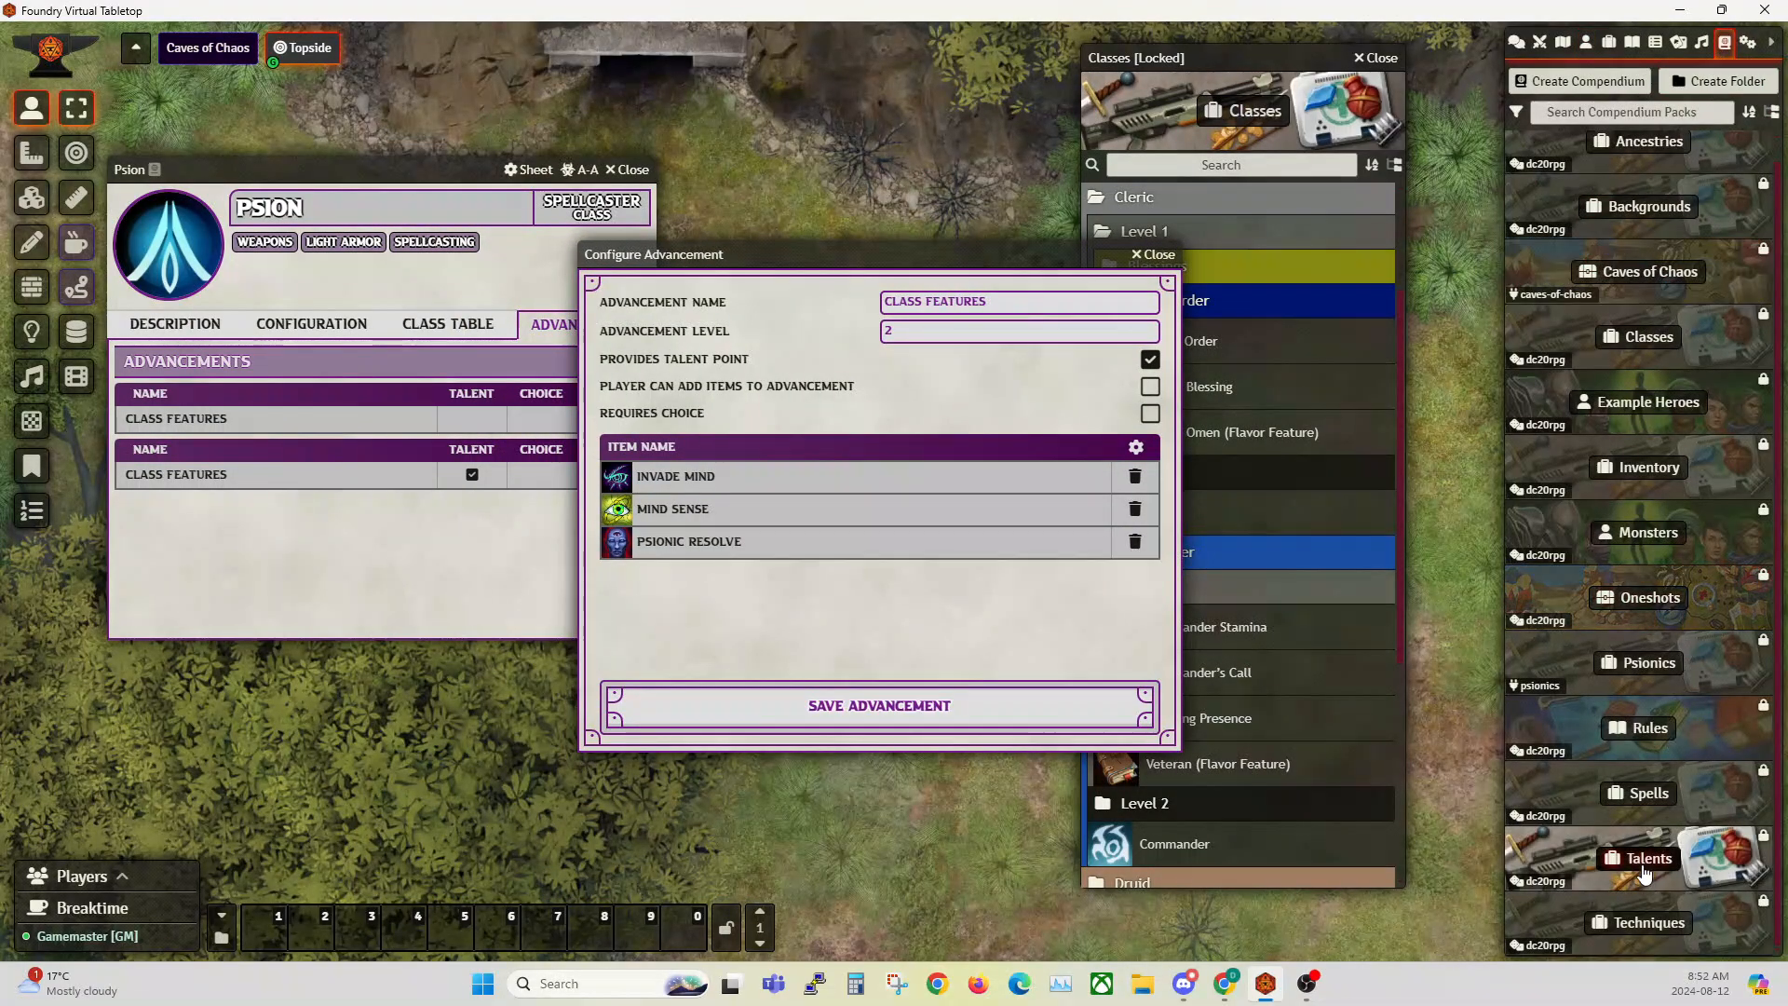
click(1644, 858)
click(159, 248)
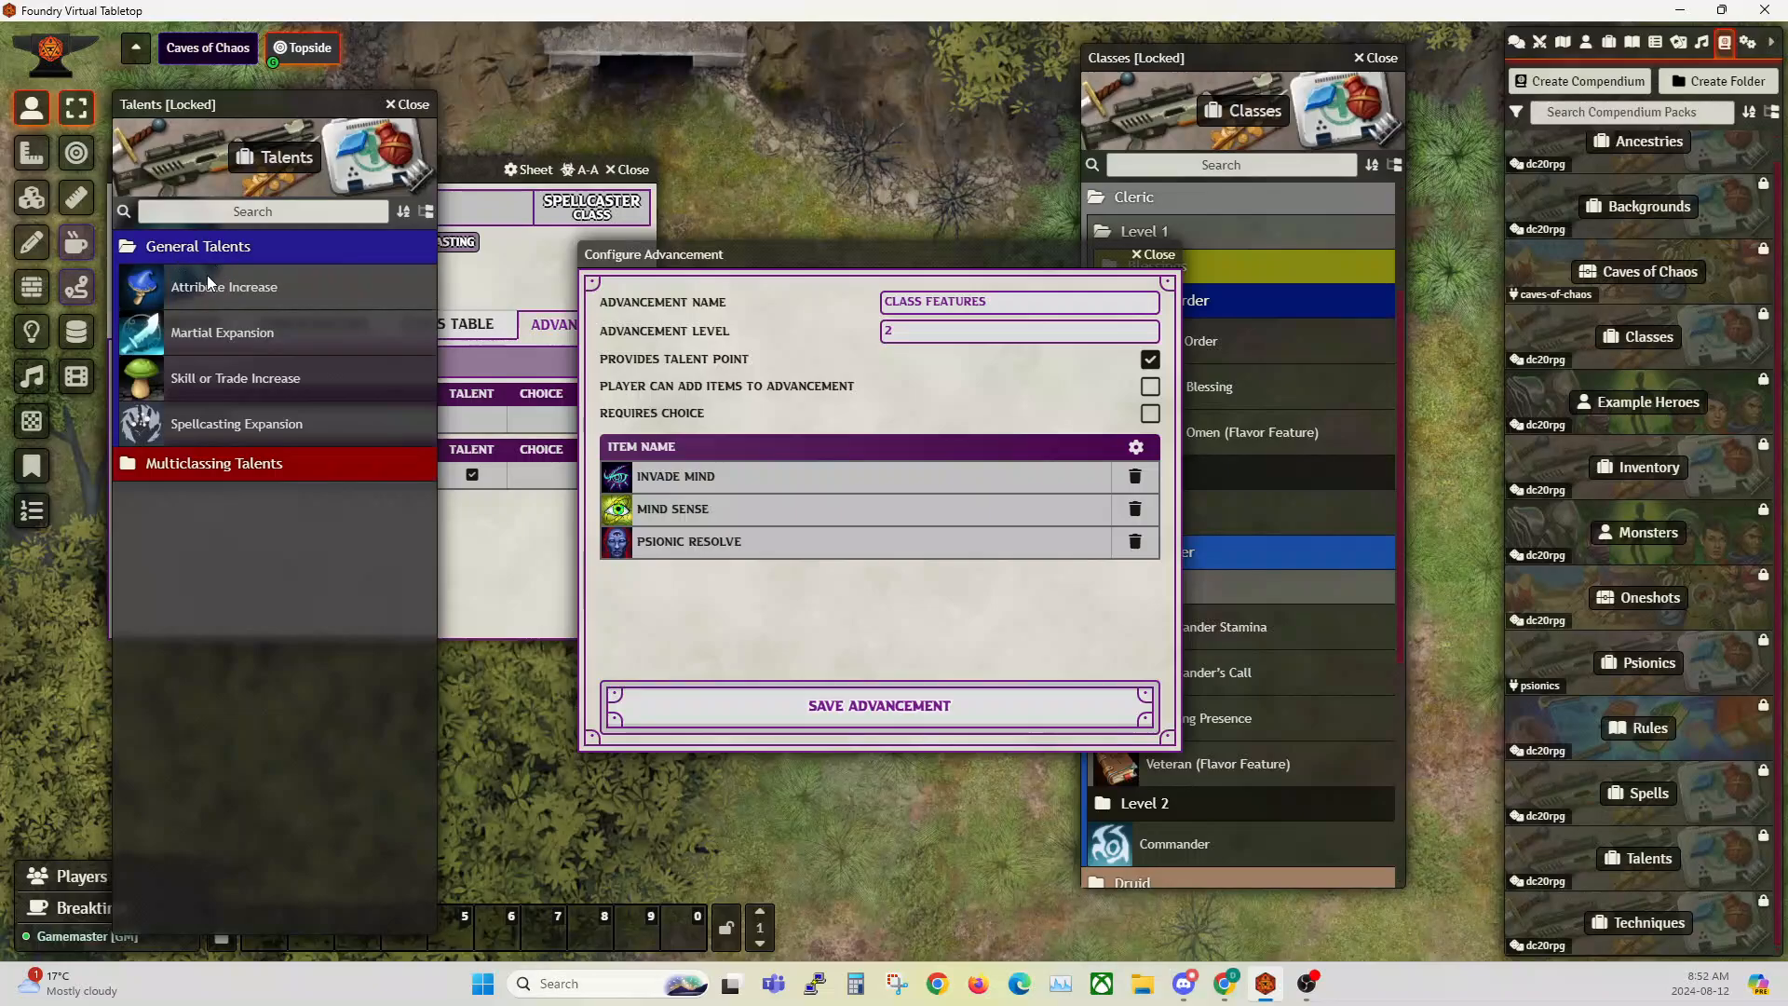
click(203, 475)
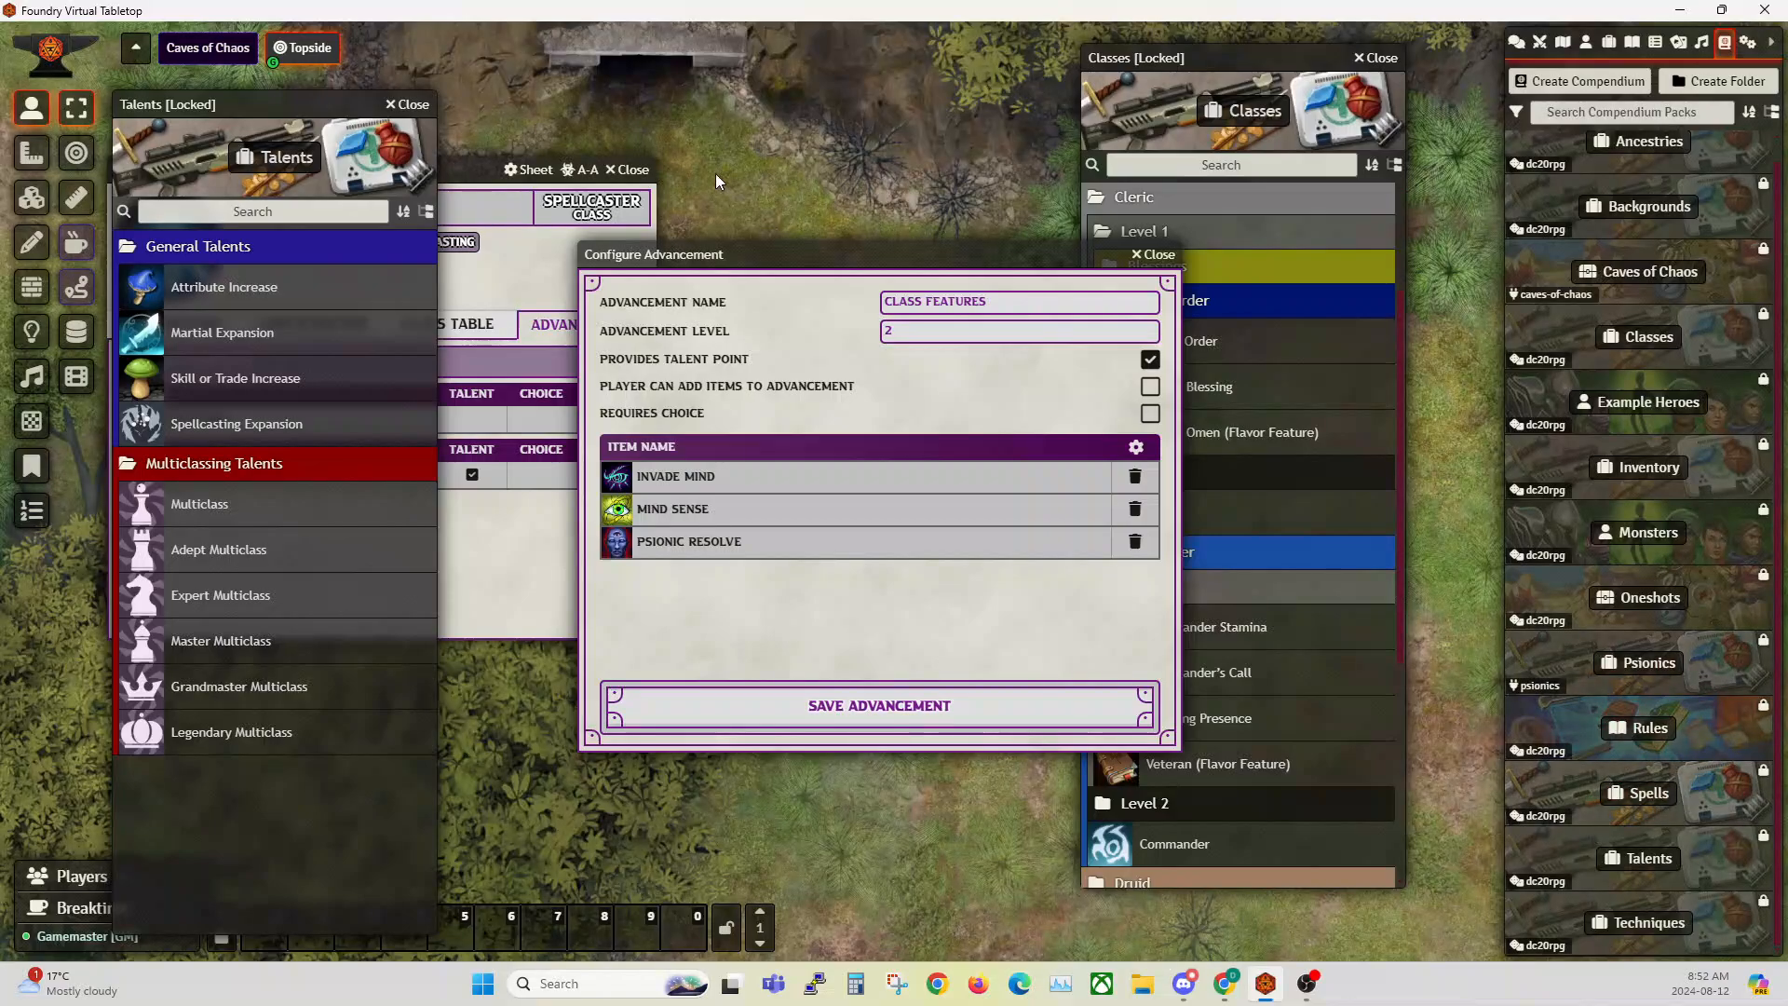
click(416, 109)
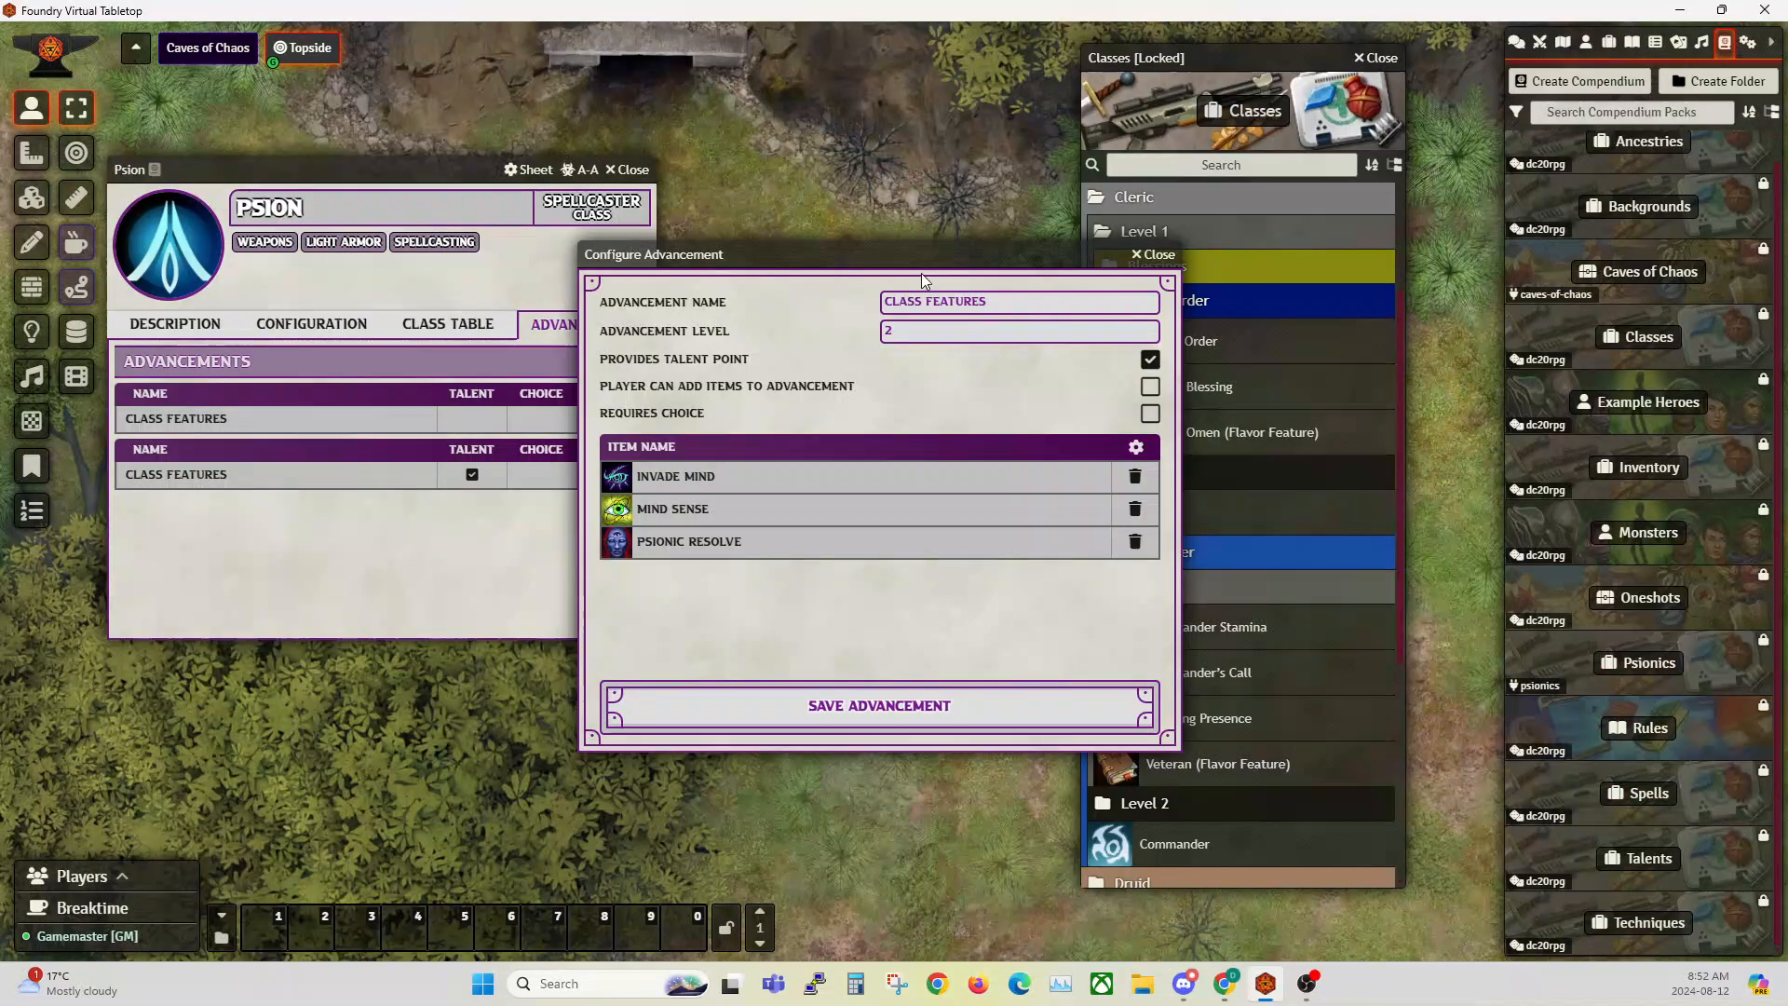
Step: Close Psion's level 2 Class Features advancement without saving, along with the Psion class sheet
click(1158, 257)
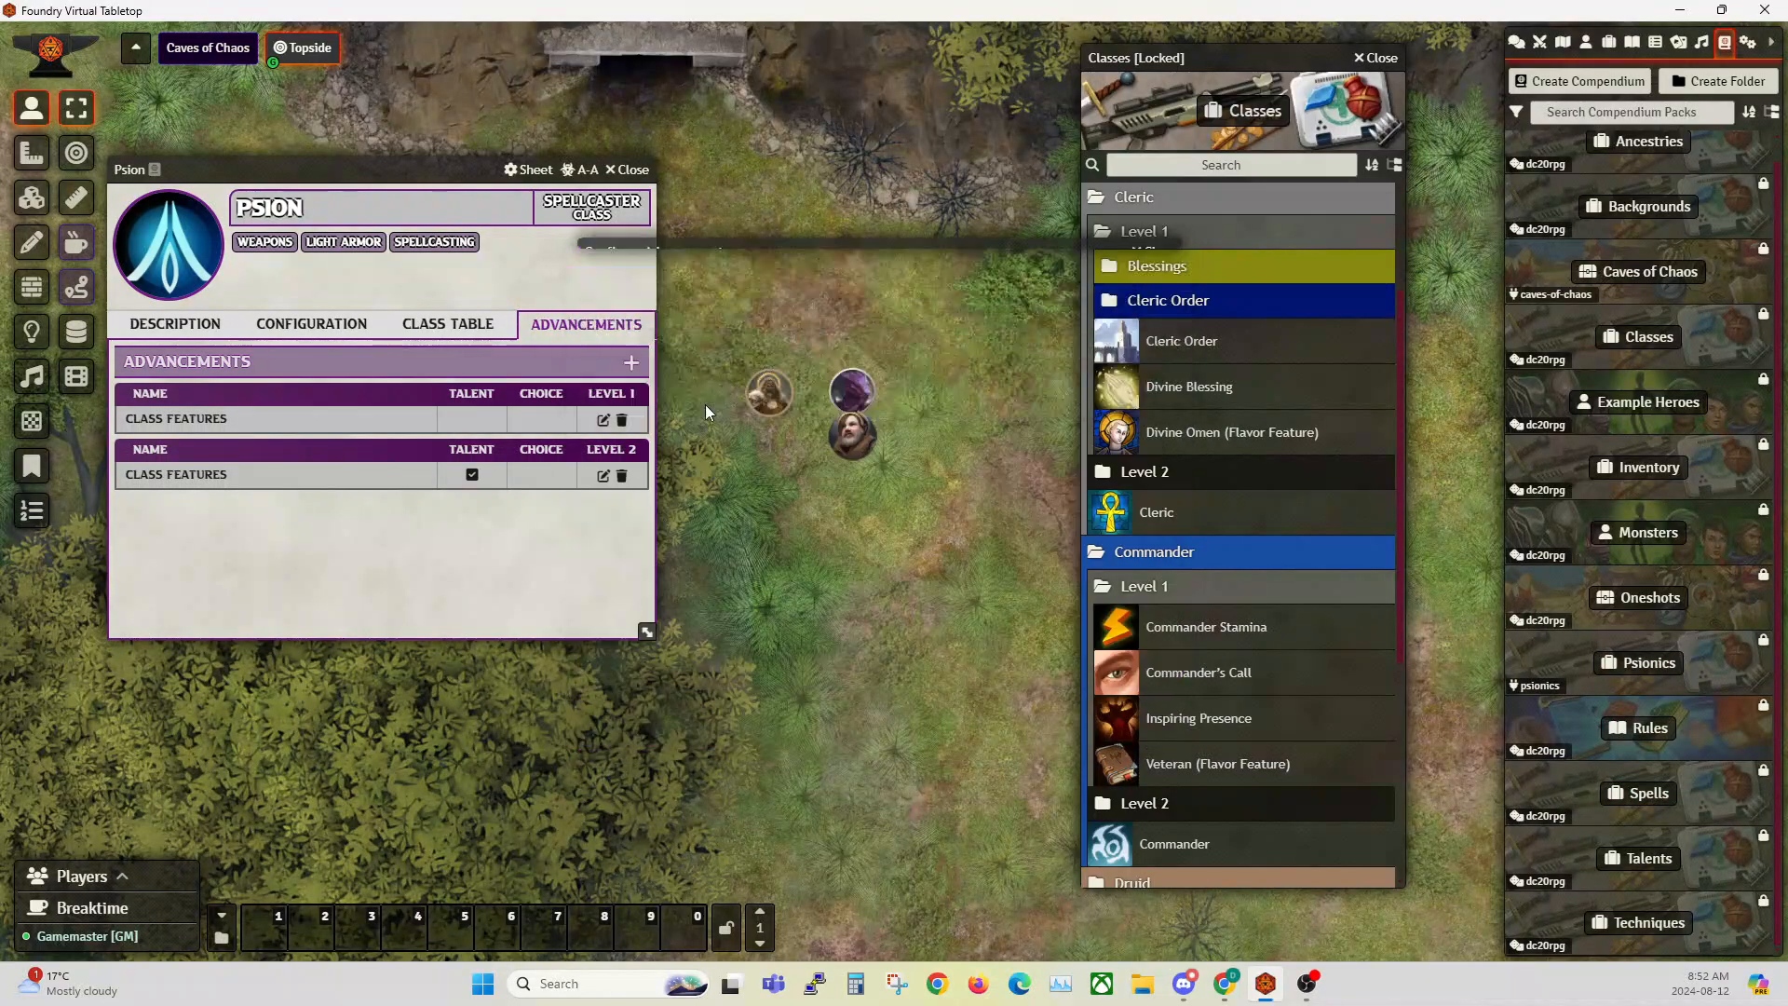
click(602, 476)
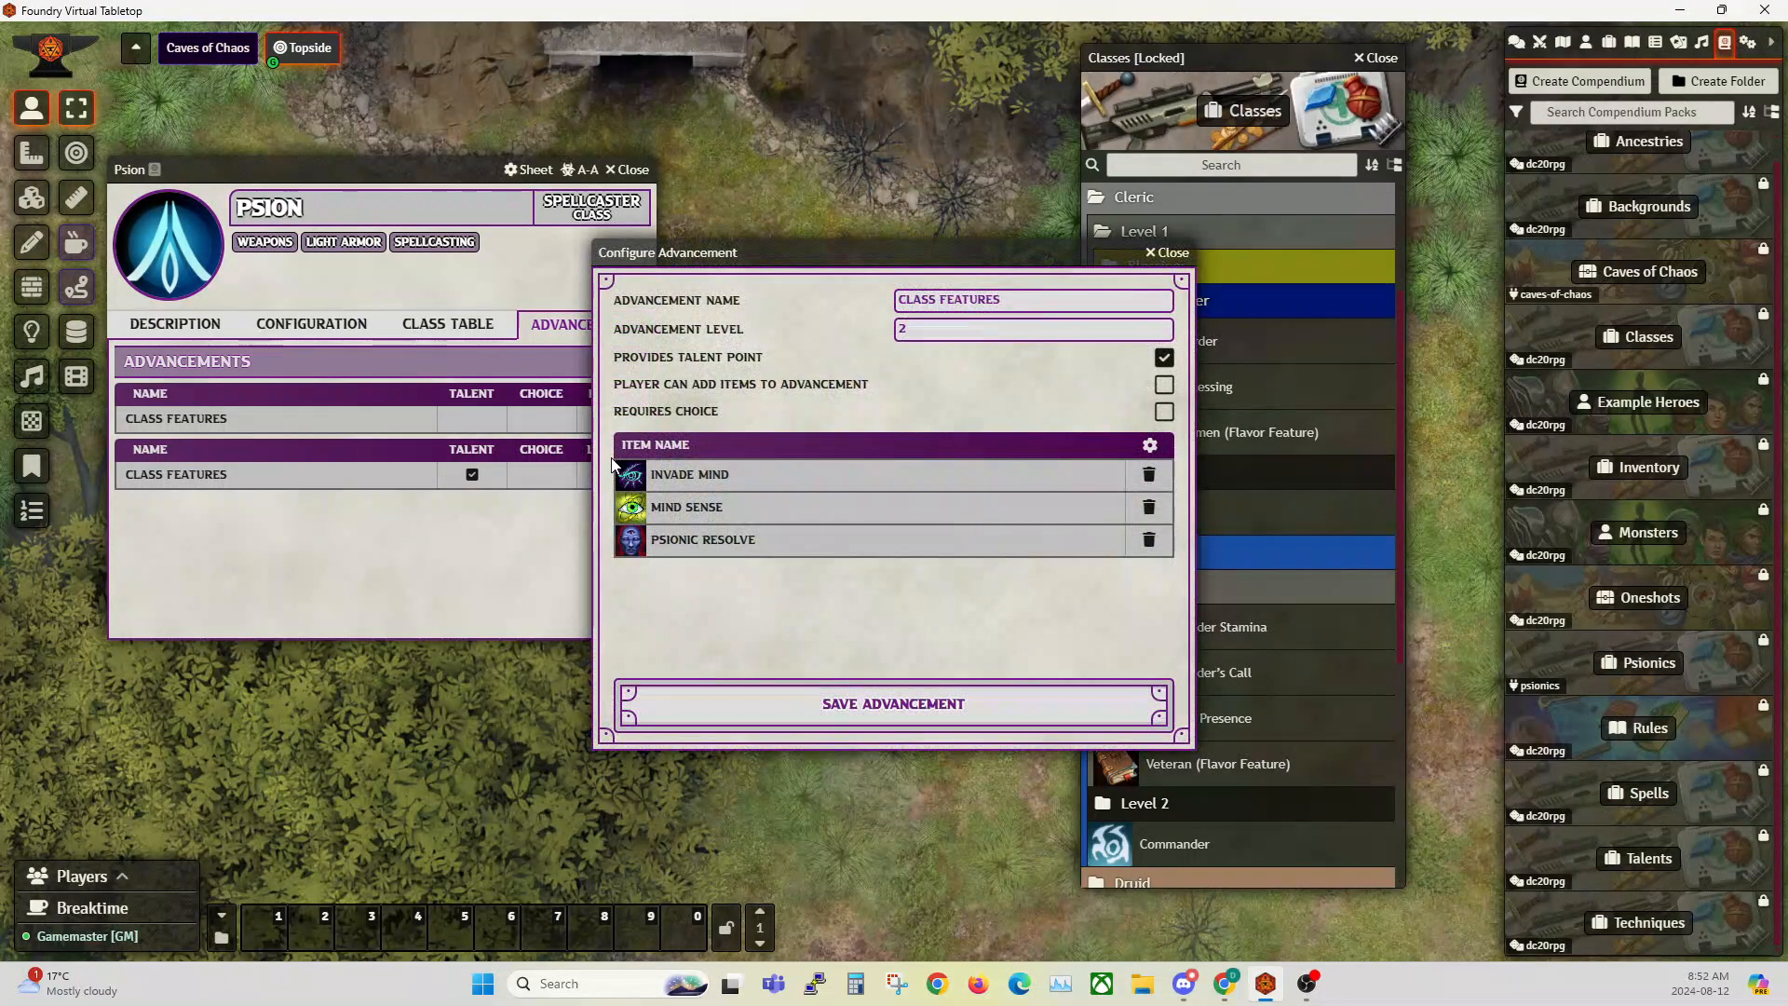
click(1171, 254)
click(627, 170)
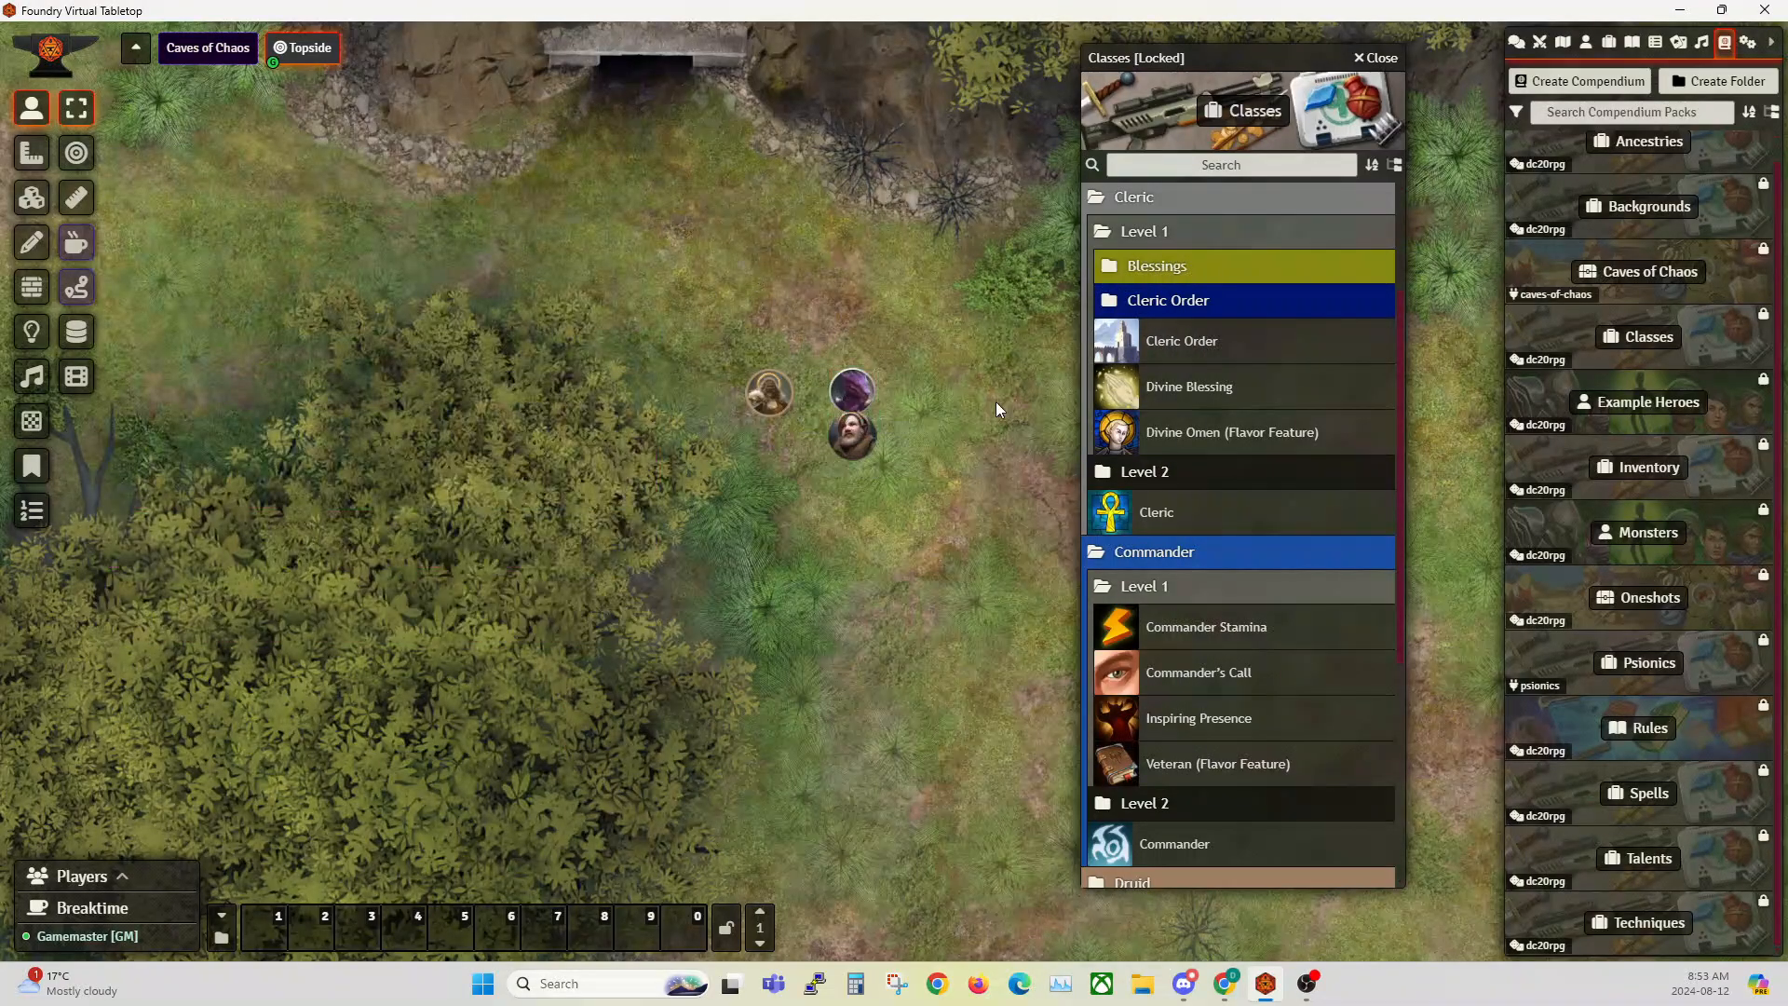
Step: Level Sorcerer Bob up to level 2 and apply the Font of Magic and Meta Magic advancement with Martial Mastery
click(1598, 43)
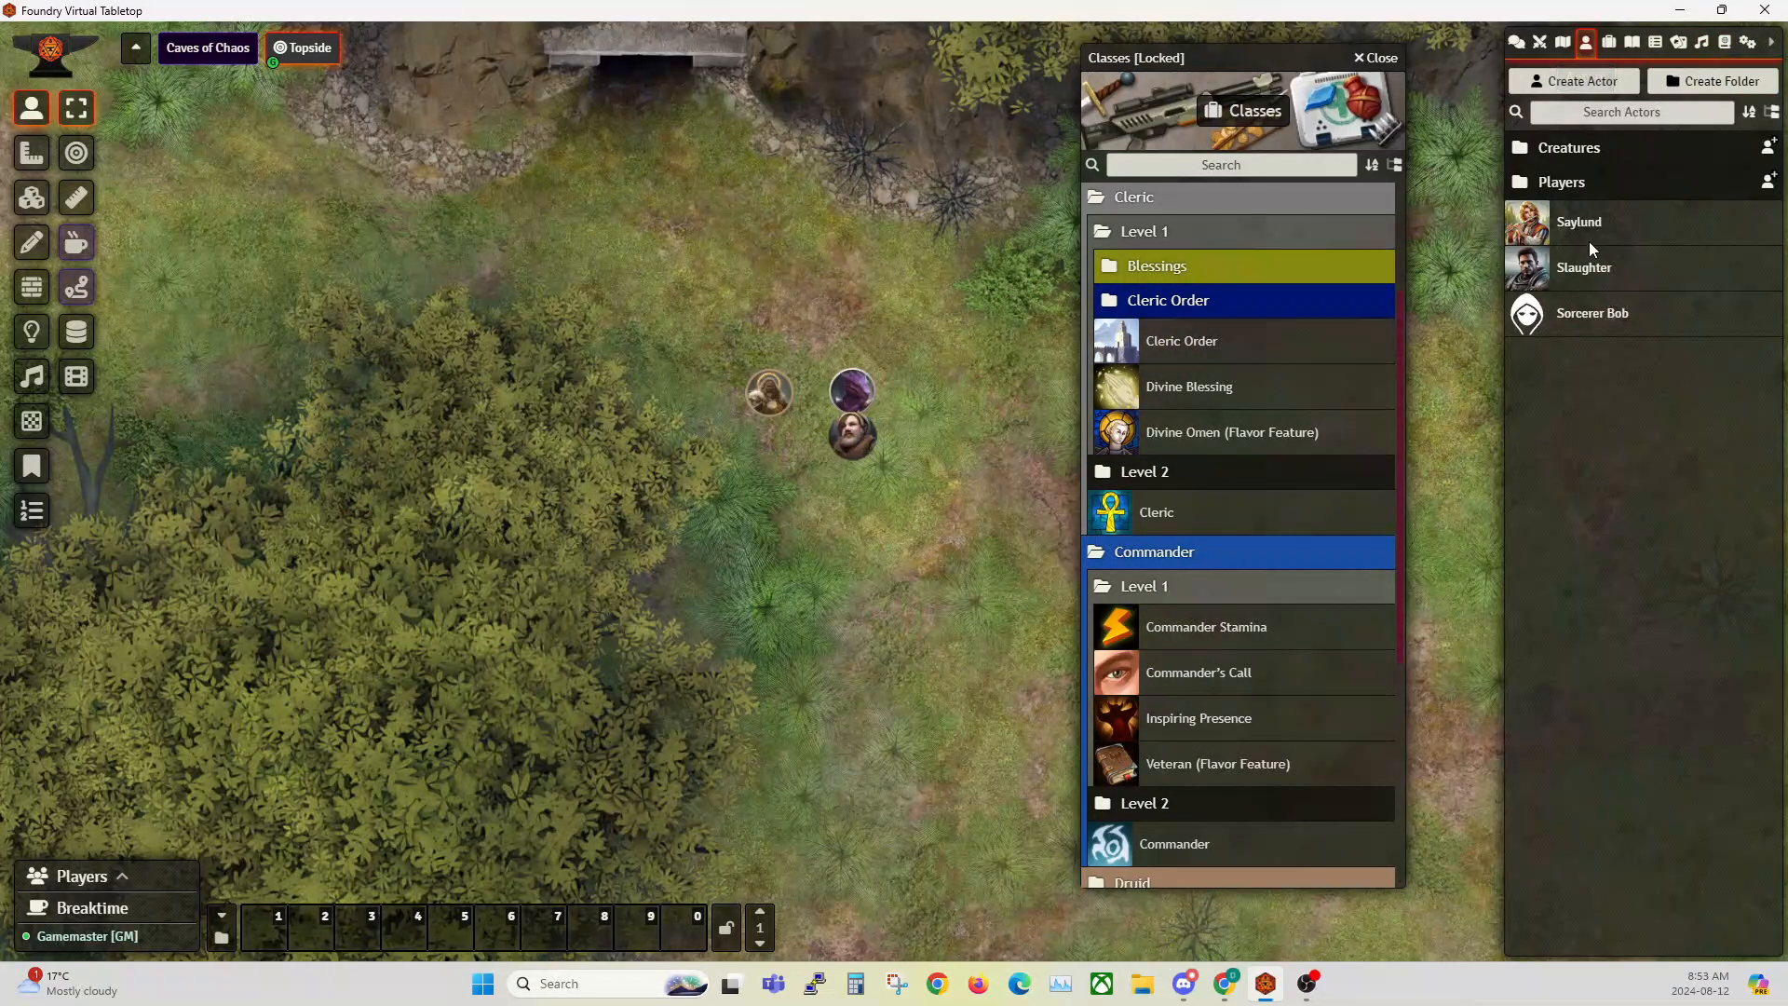
click(1581, 317)
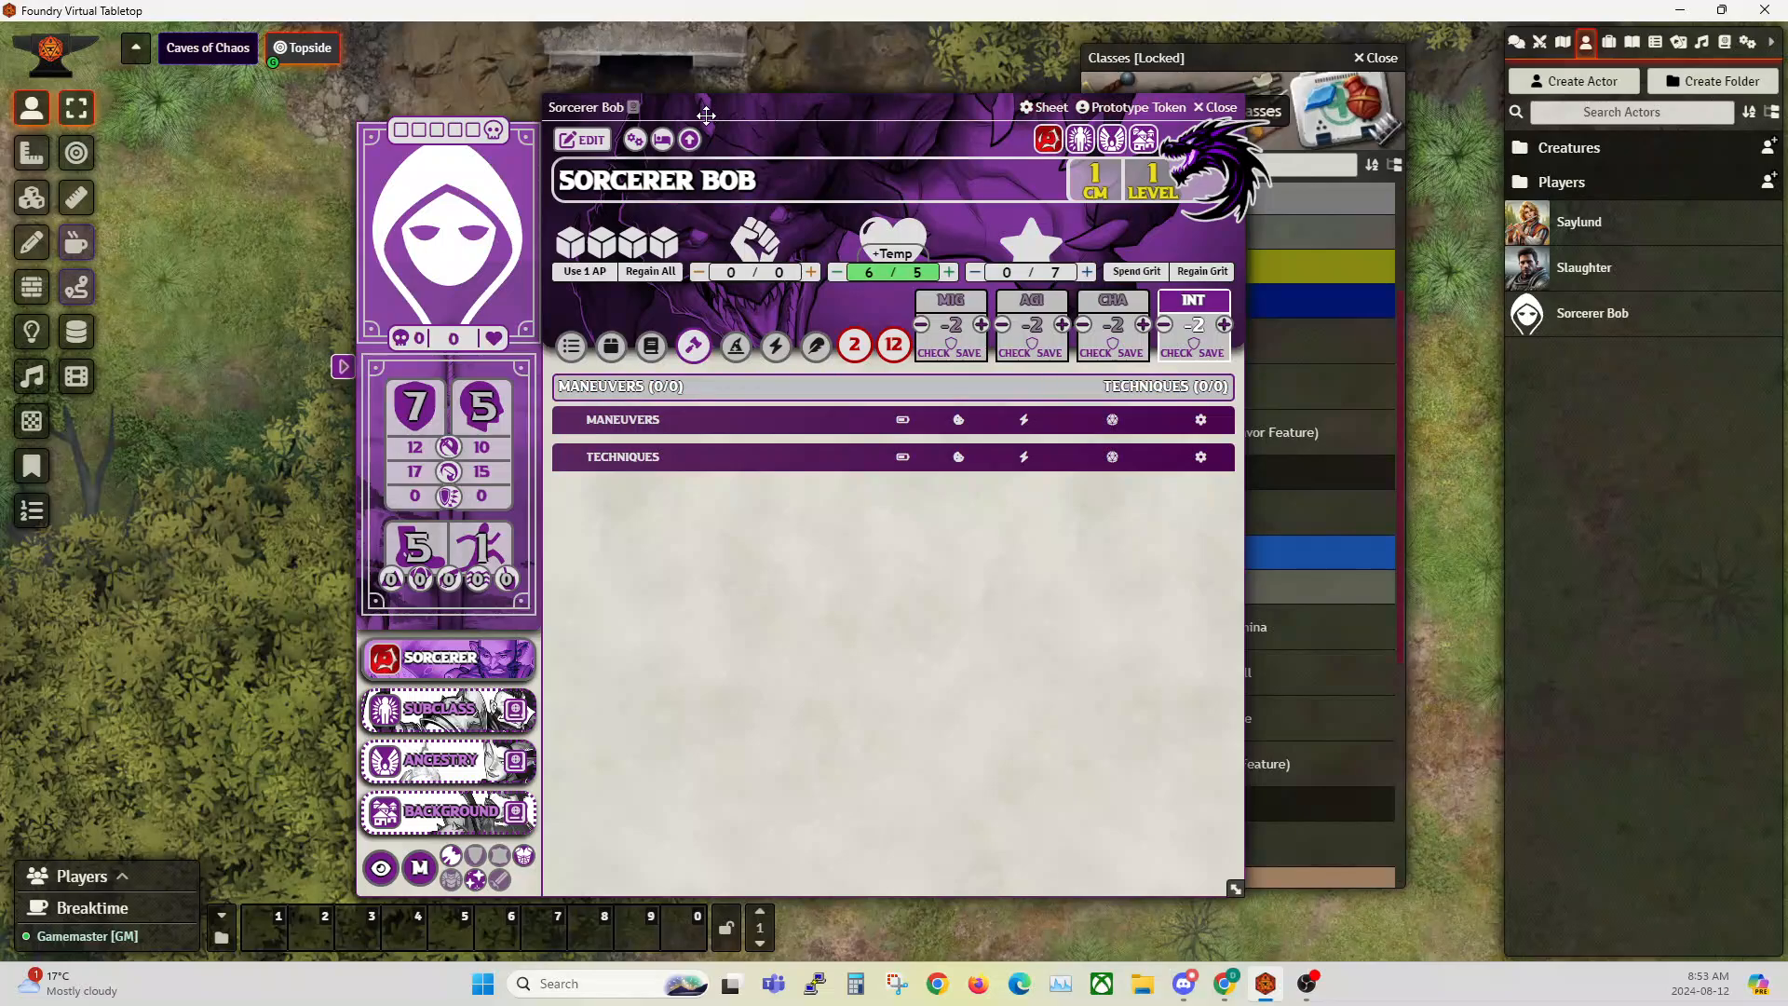
click(690, 140)
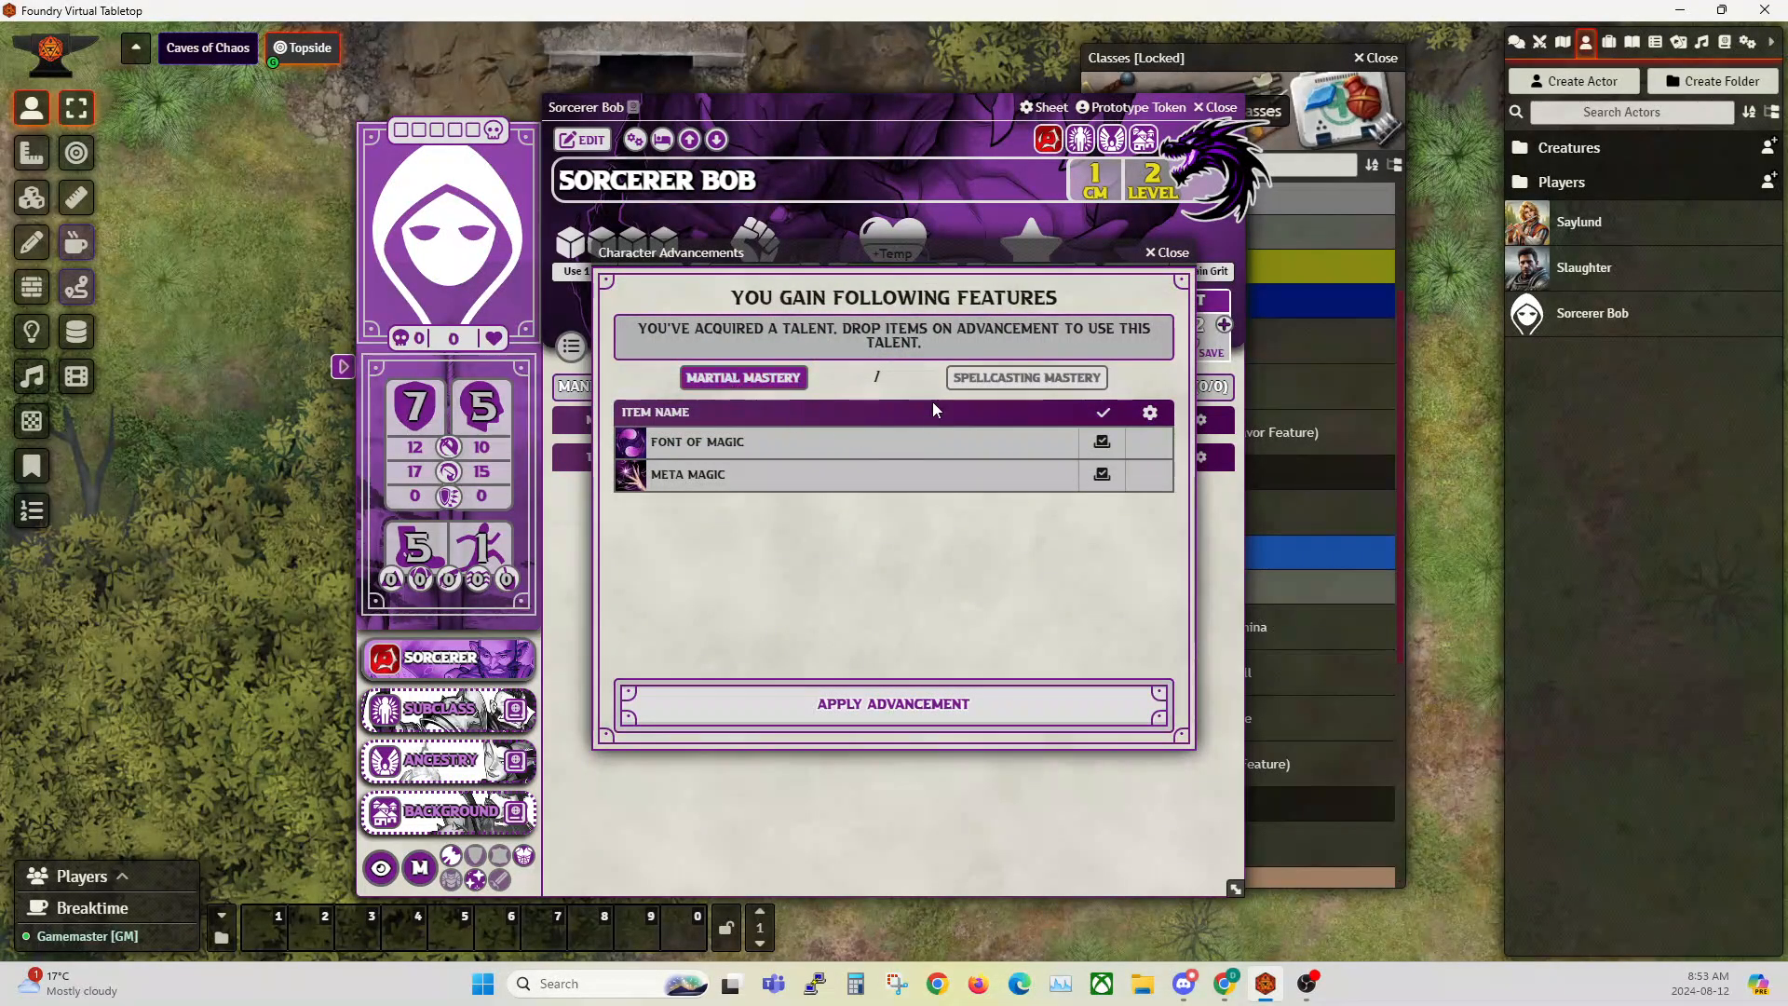
drag(862, 265, 364, 241)
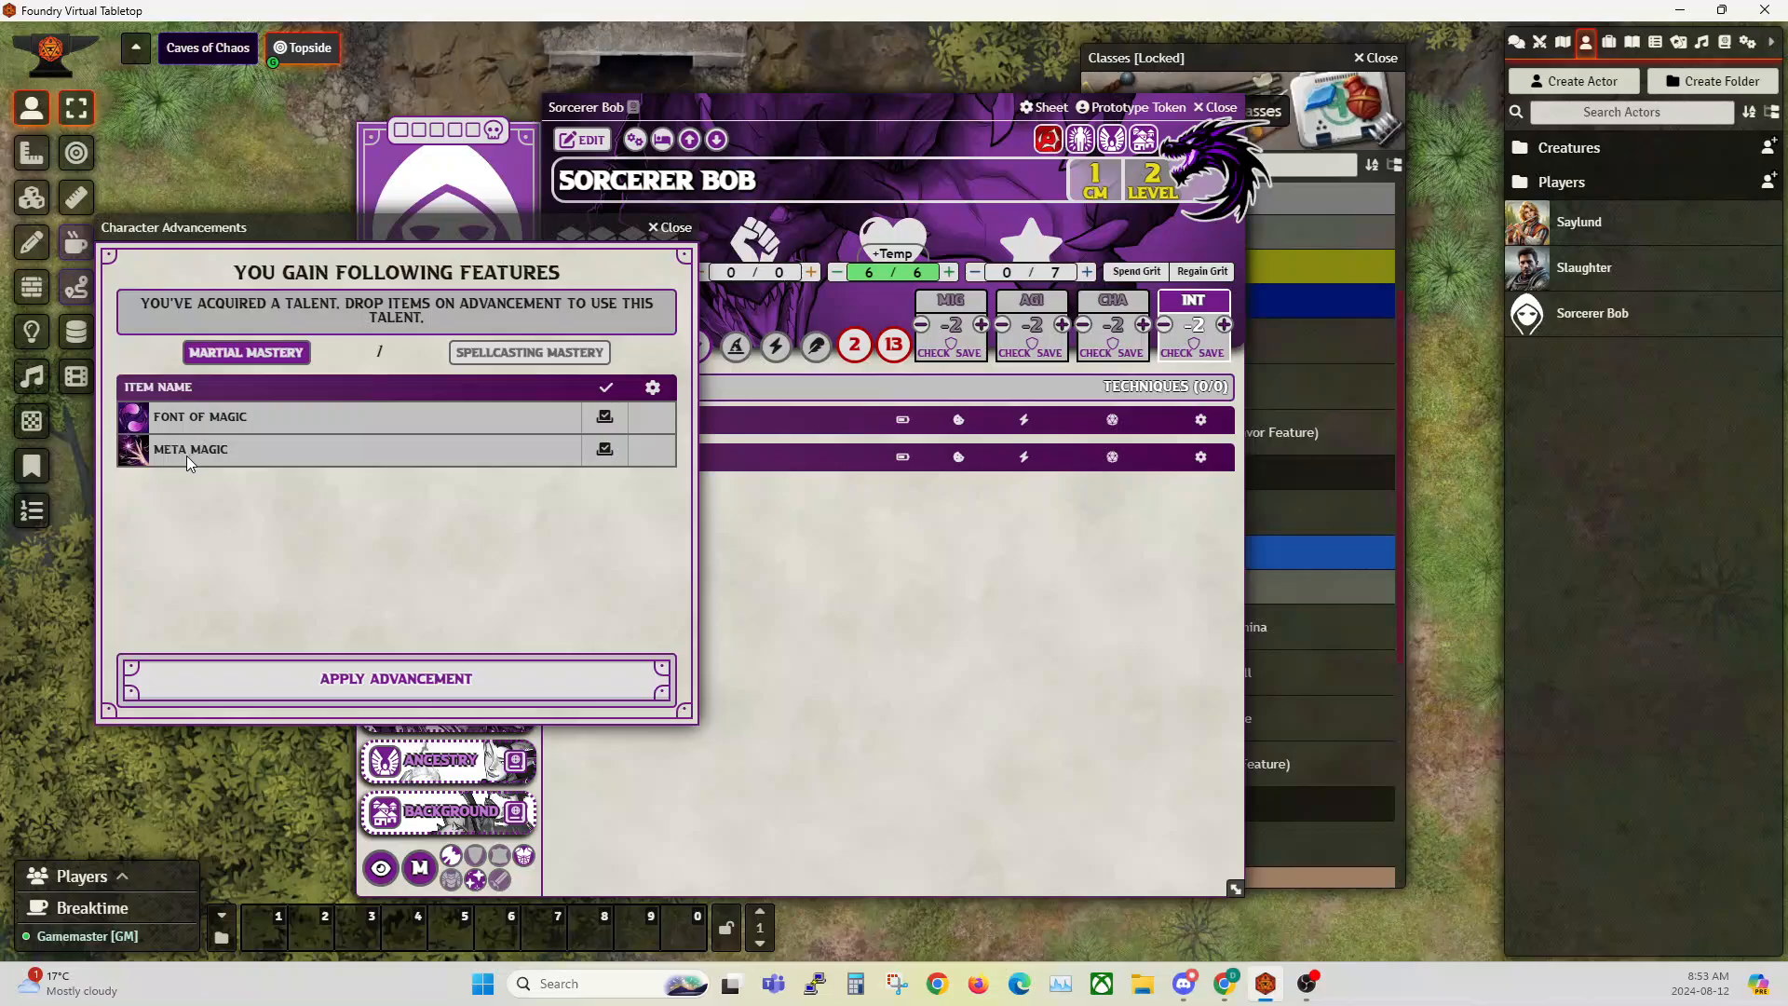
click(372, 677)
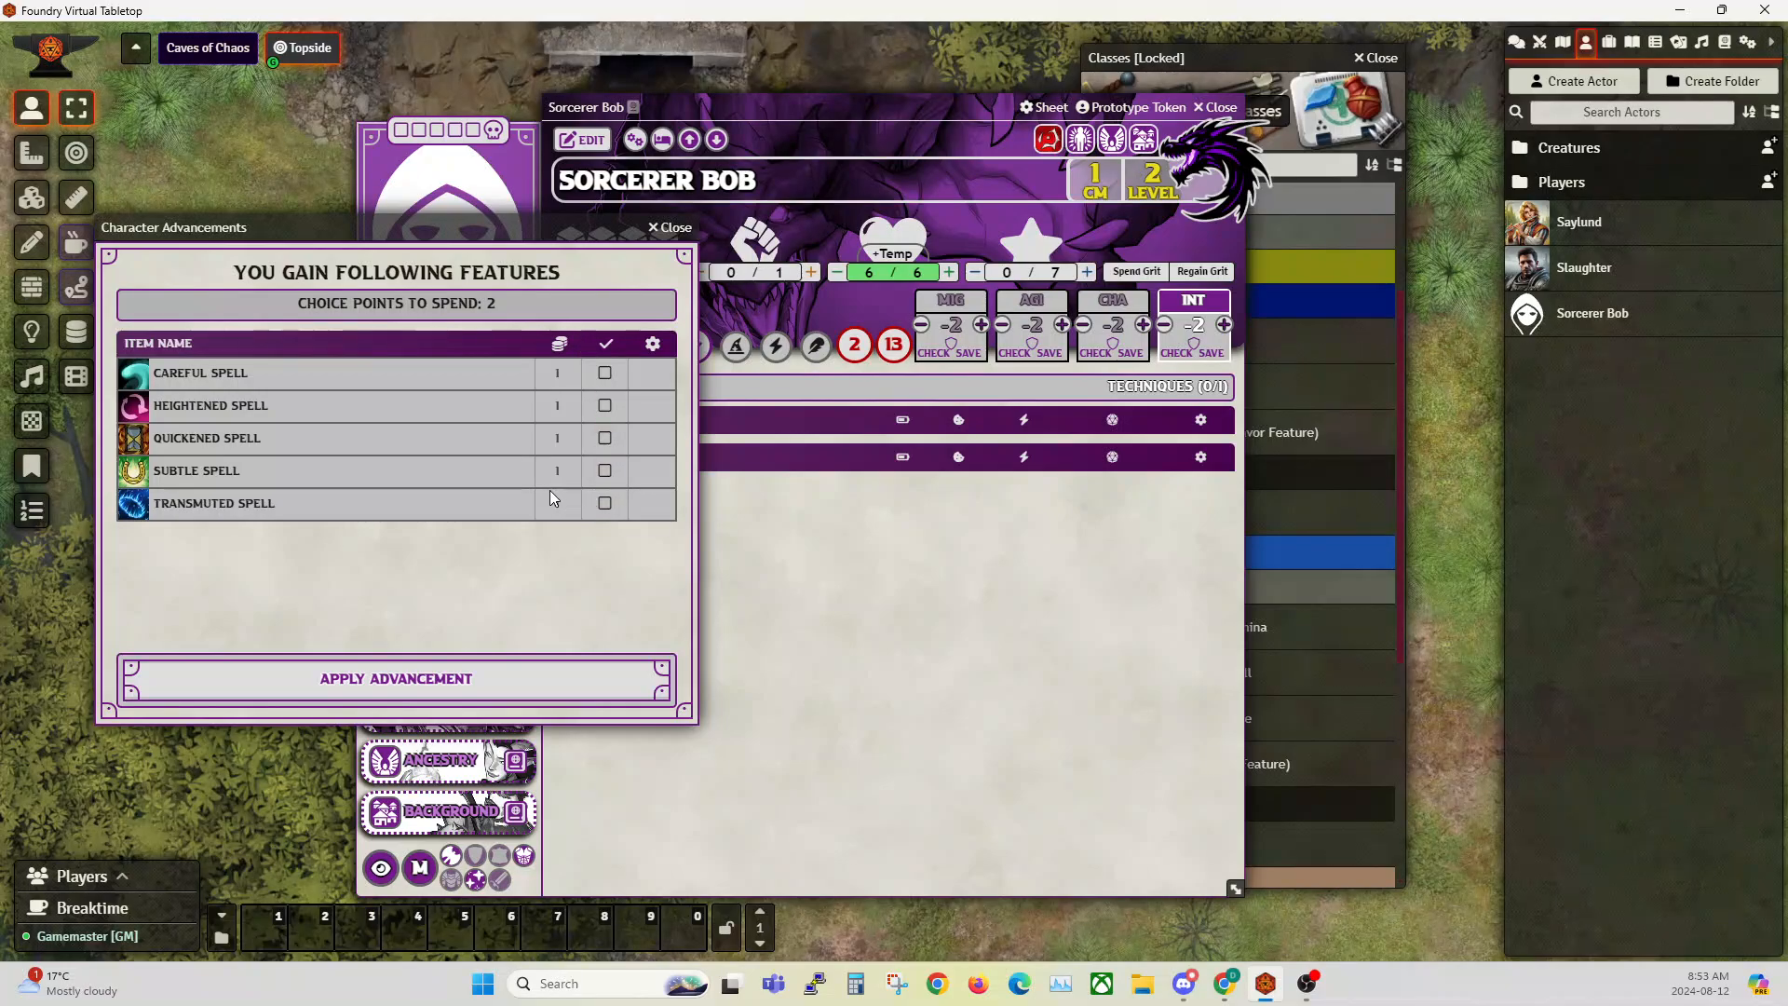
Step: Choose Heightened Spell and Quickened Spell as the Meta Magic options and finish Sorcerer Bob's level-up
click(604, 406)
click(605, 438)
click(471, 687)
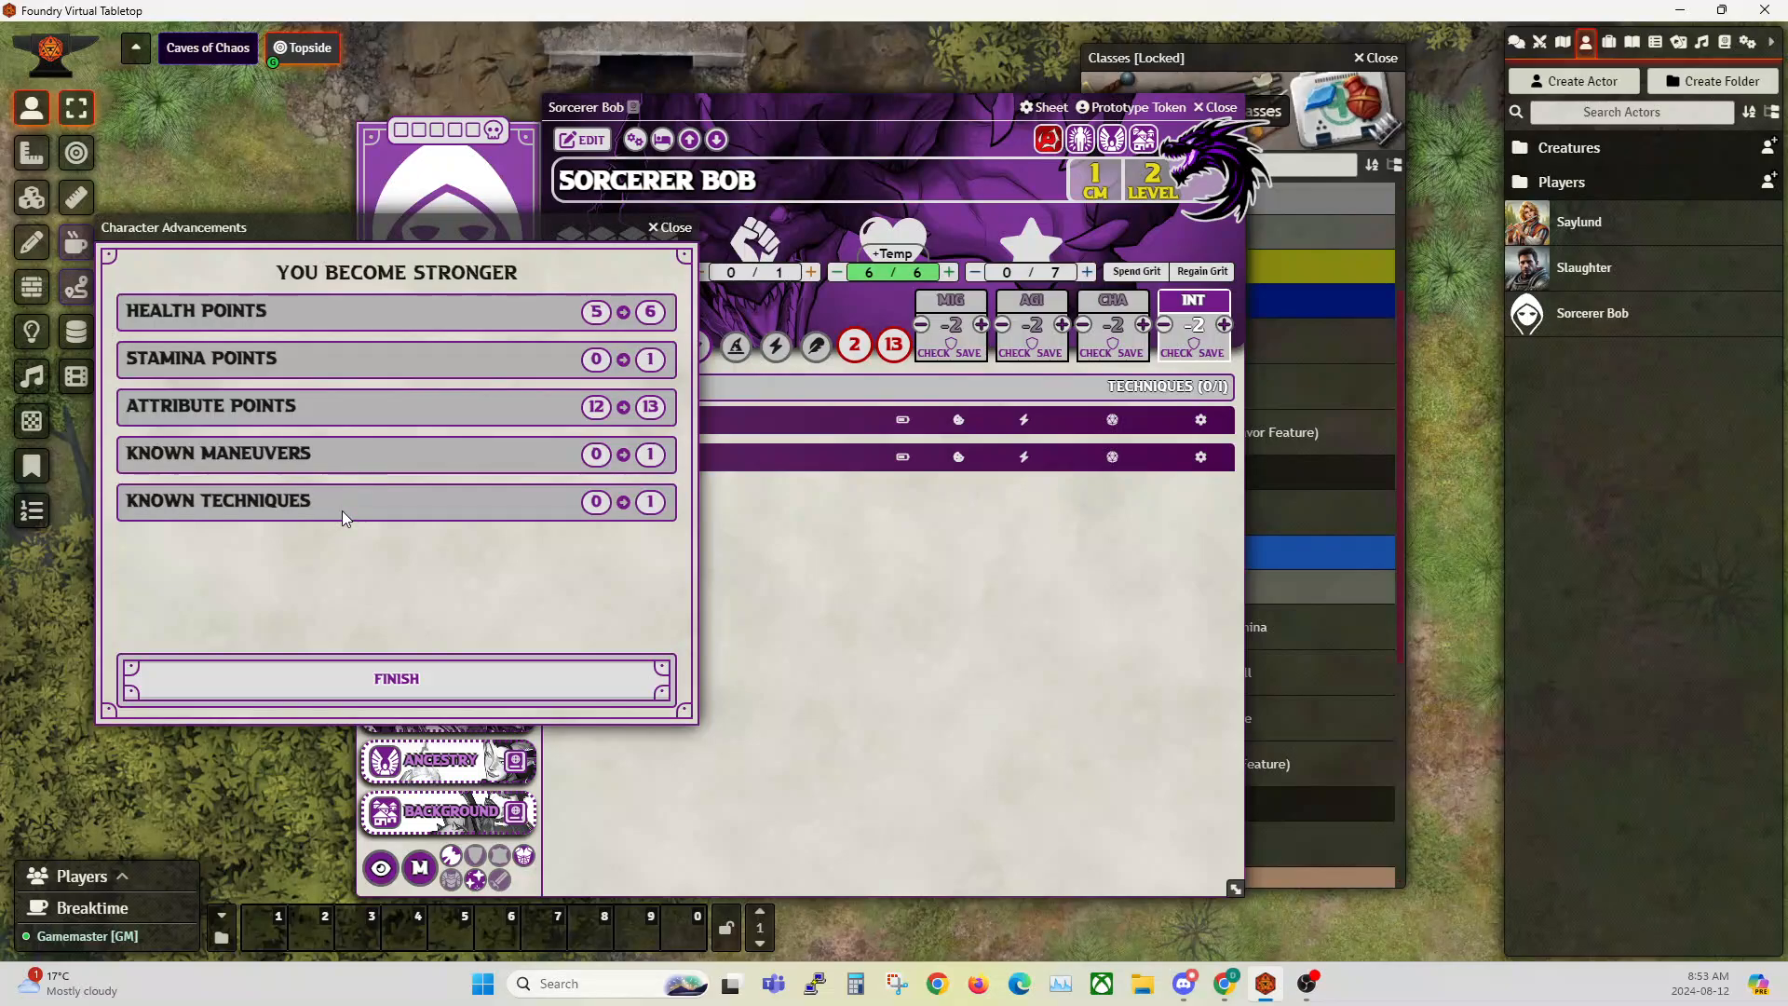
click(397, 678)
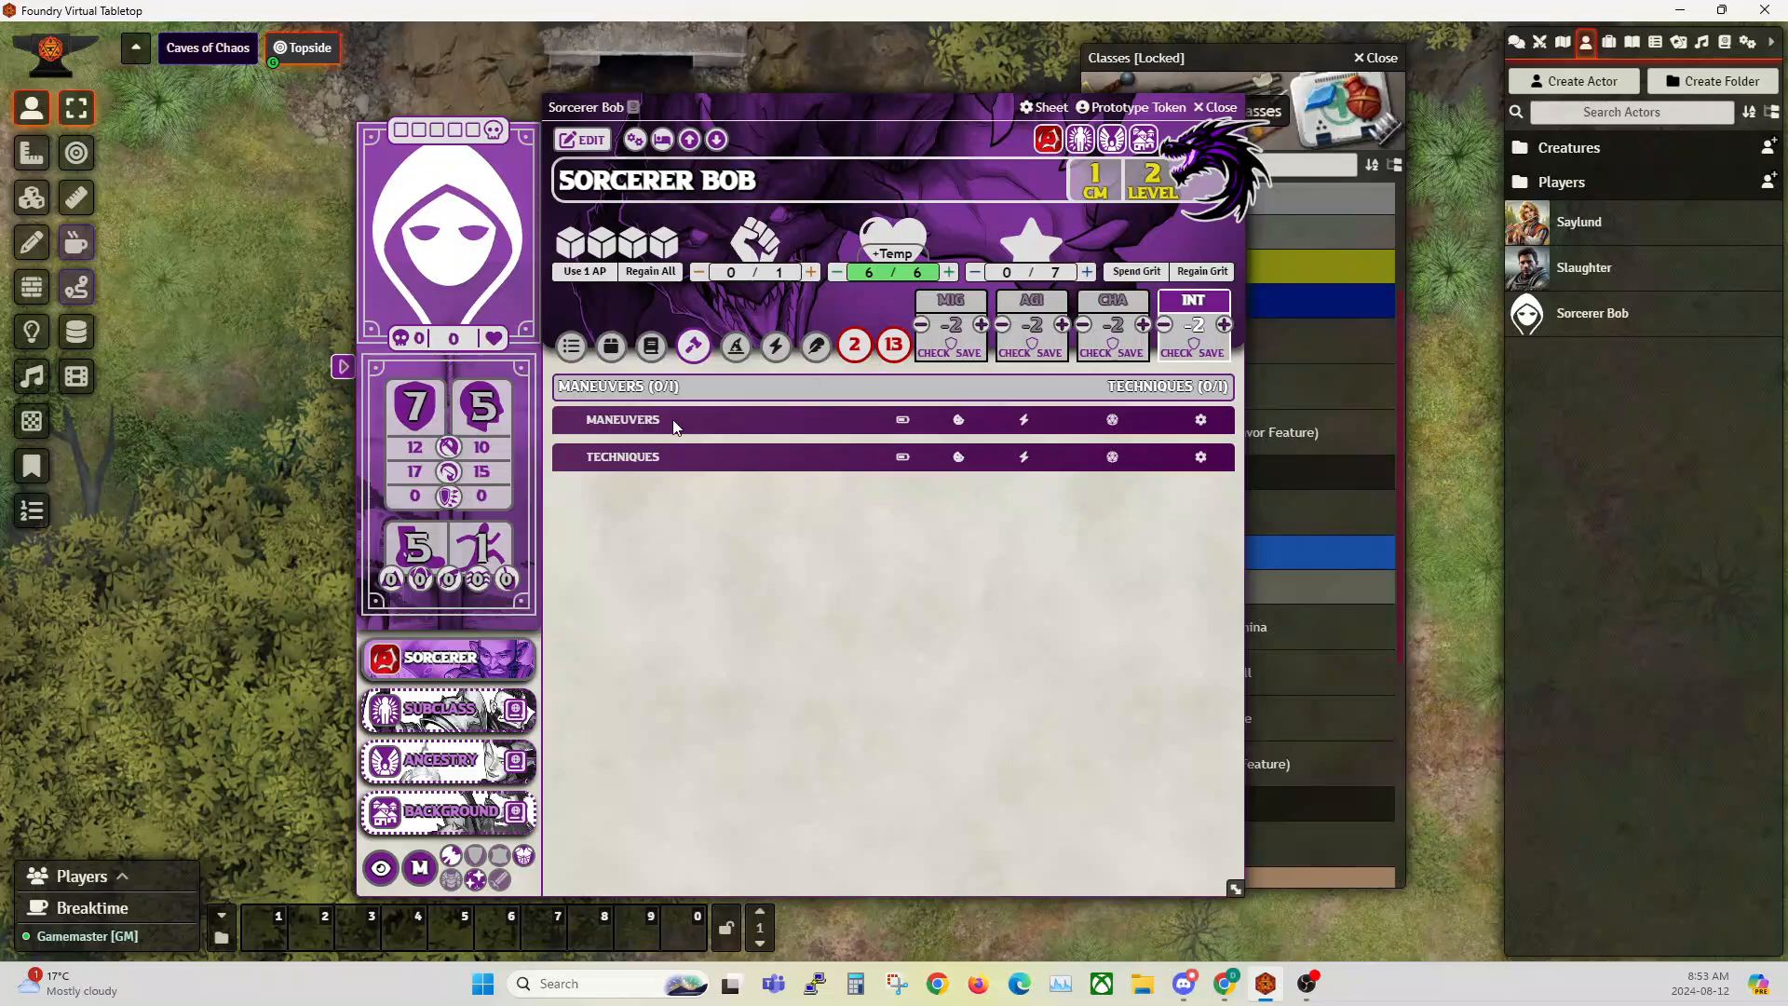
click(1222, 107)
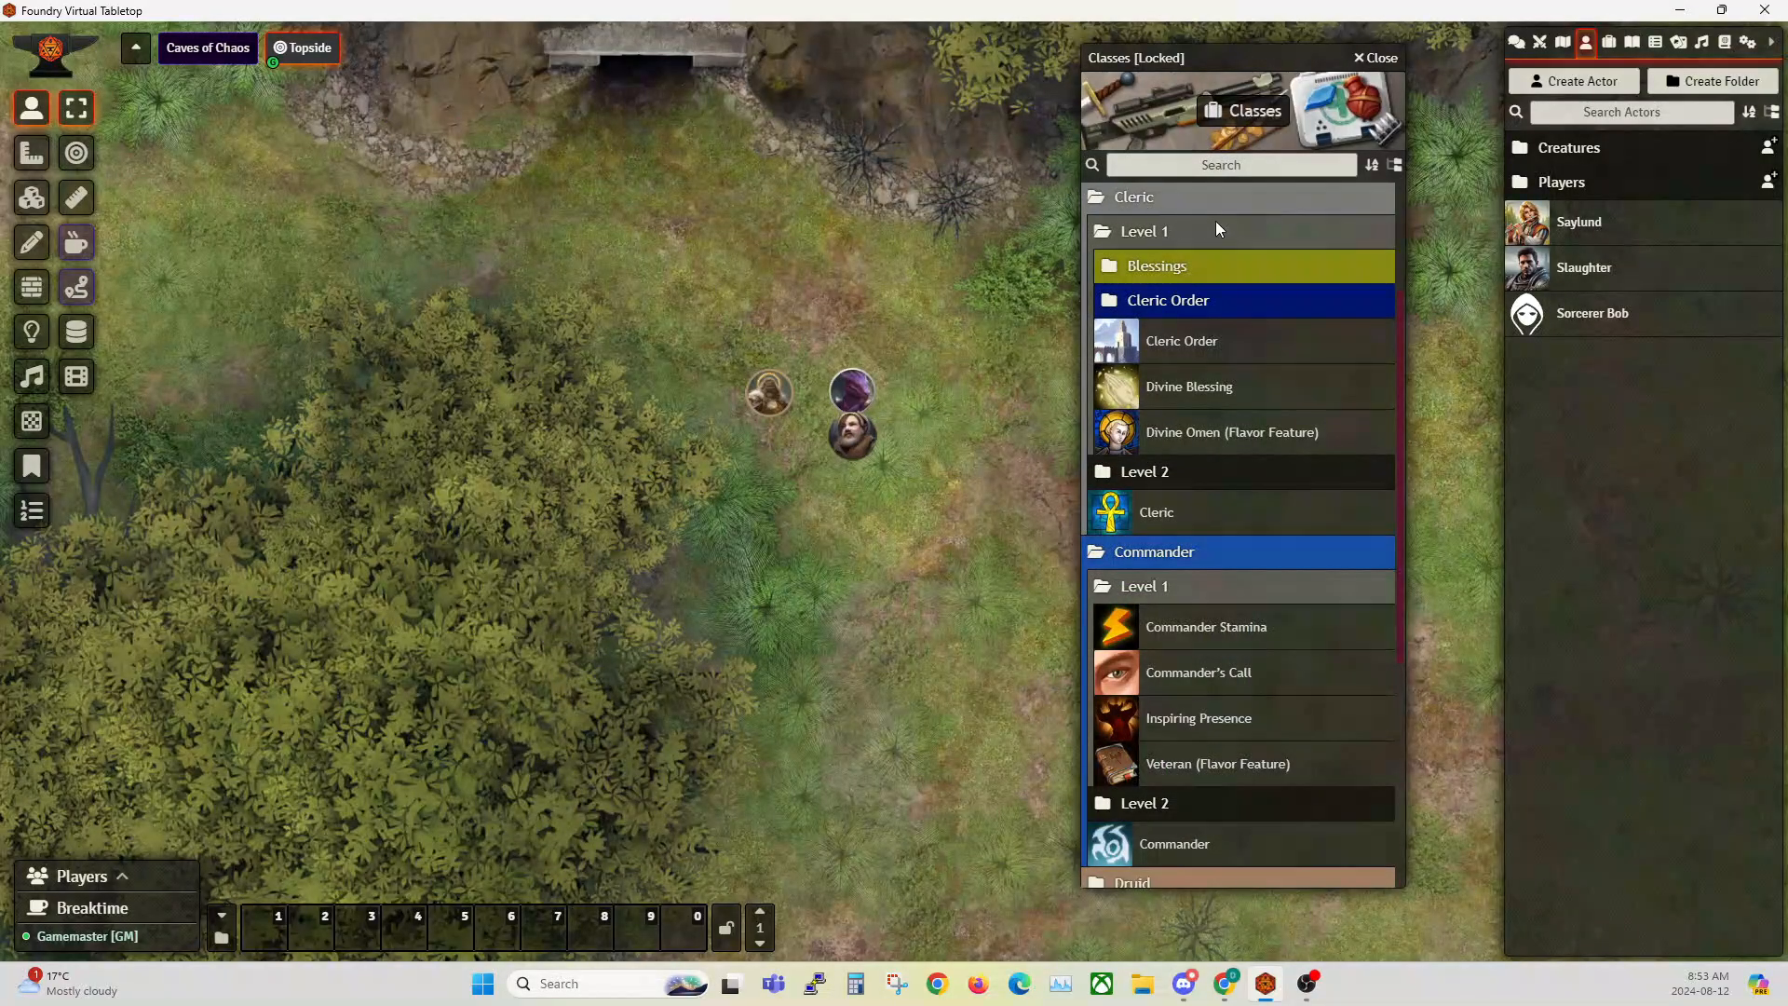
Step: Close the Classes compendium and open the Psion class from the world's items
click(1382, 59)
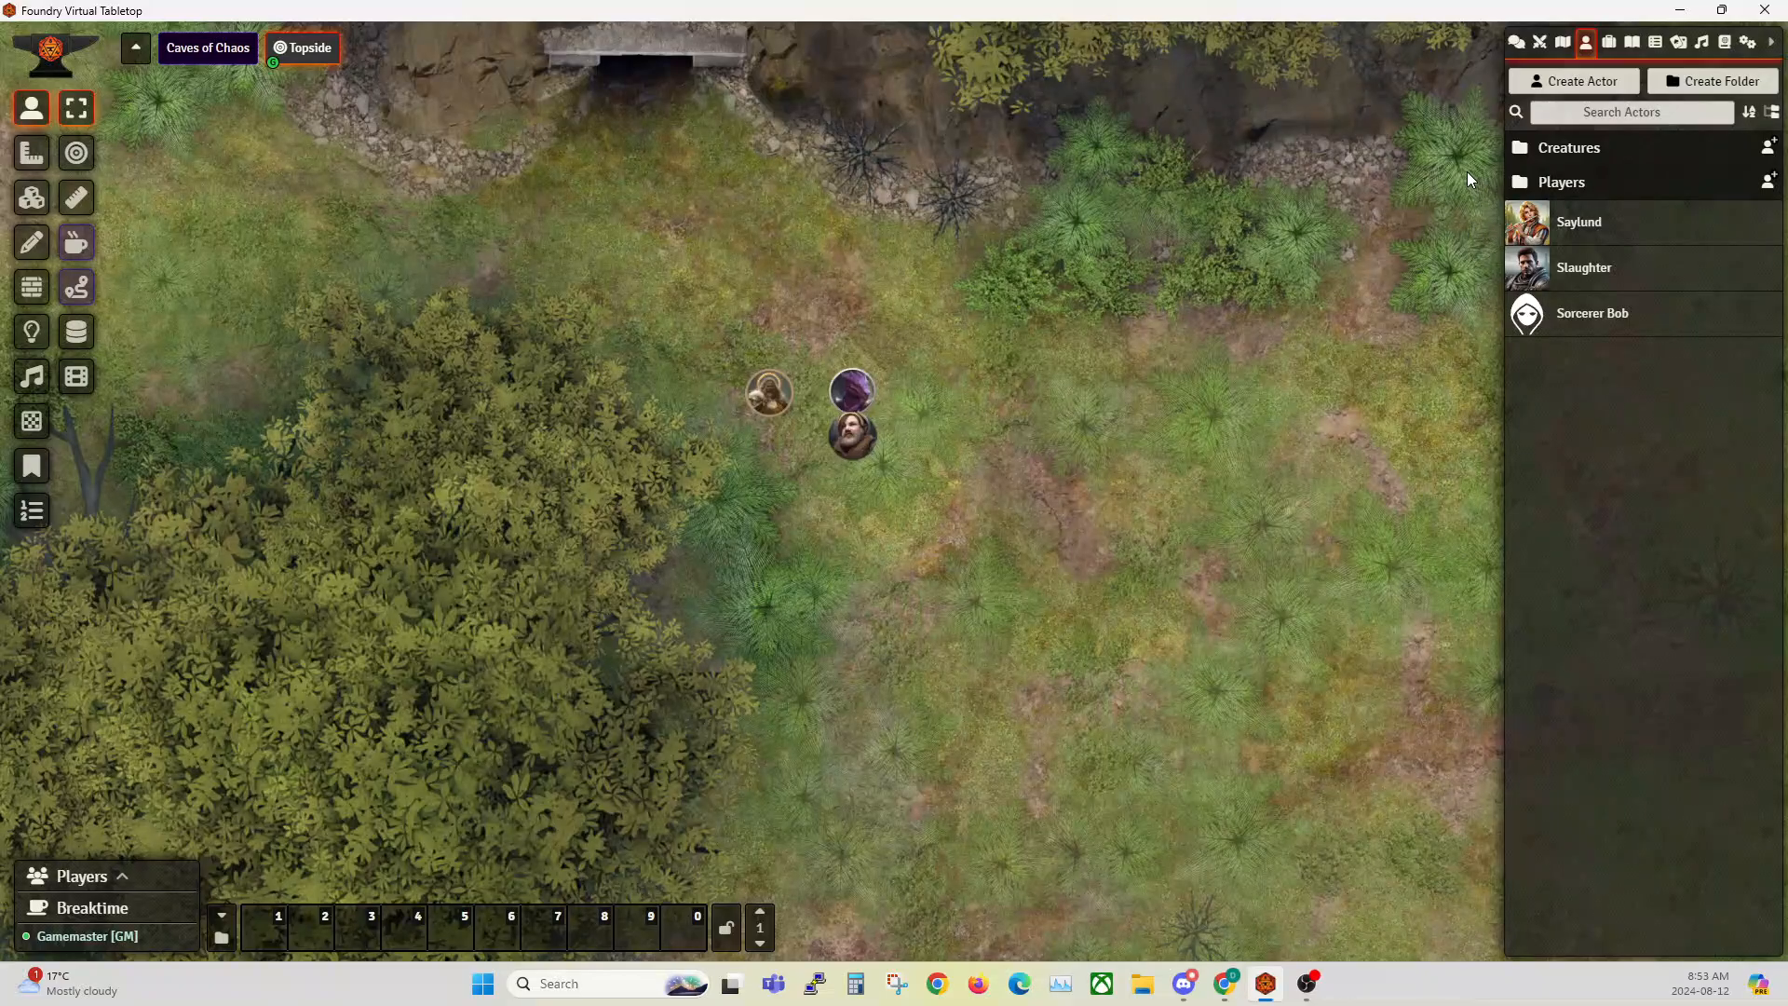
click(1609, 42)
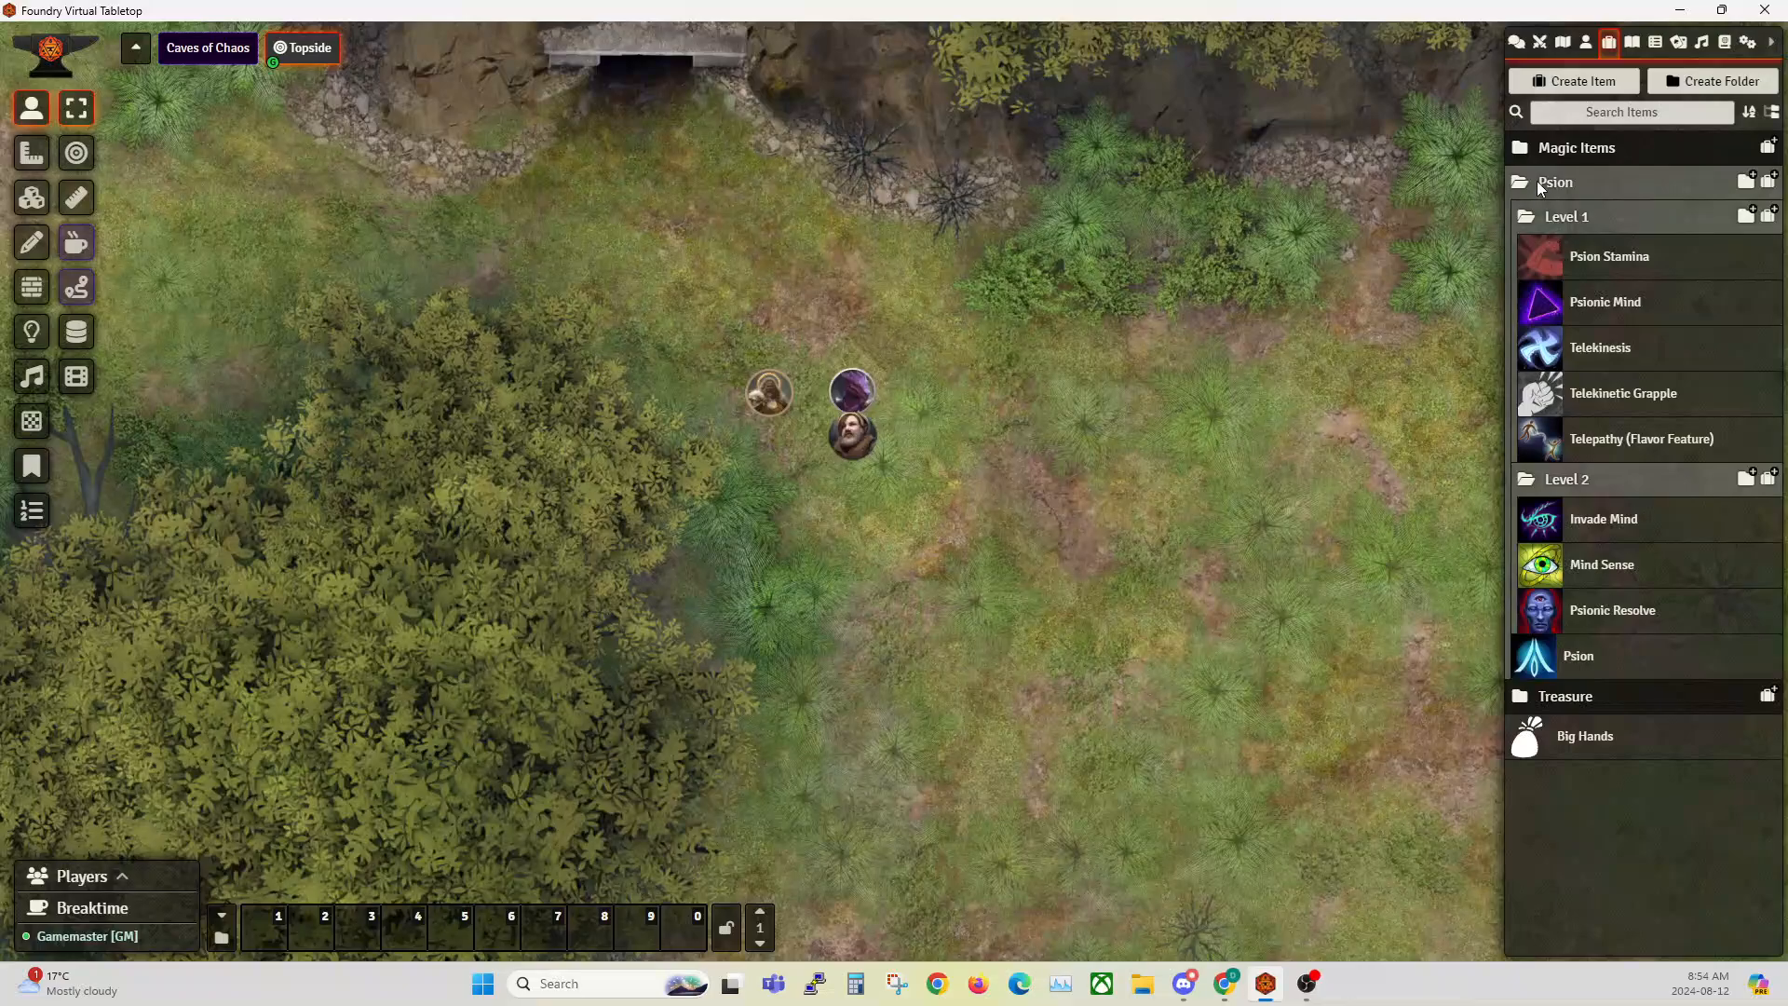
click(1557, 663)
drag(363, 167, 564, 187)
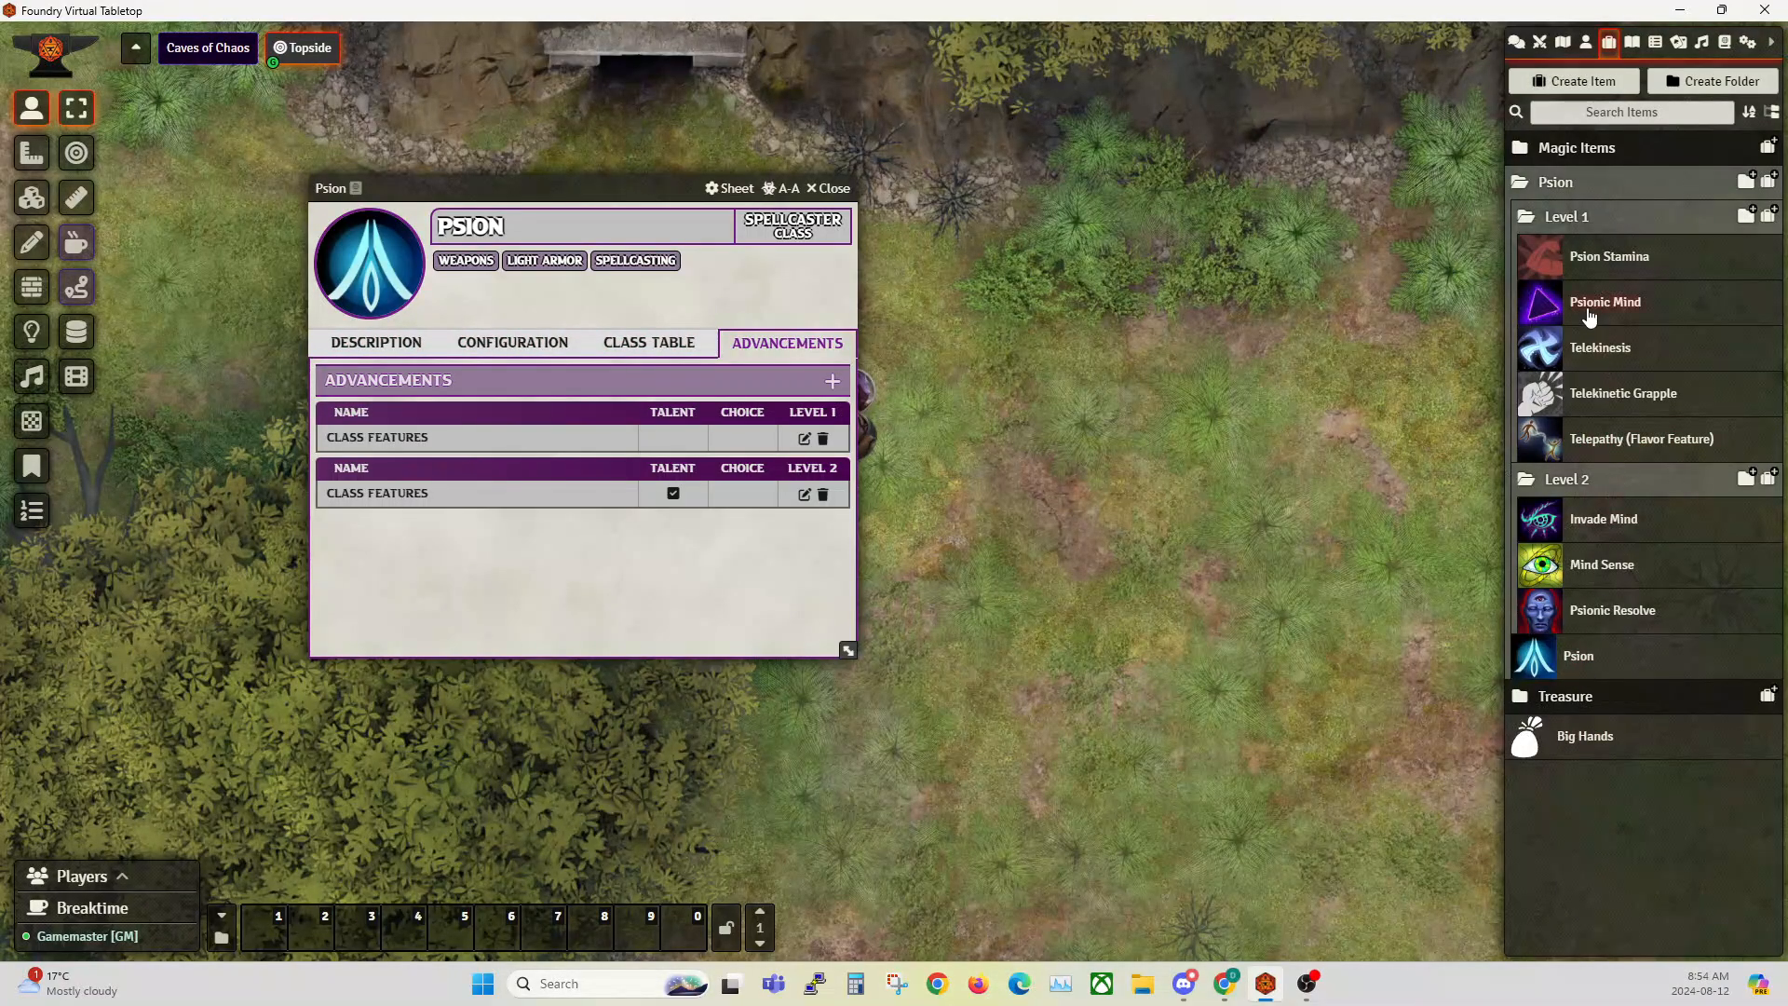
Step: Look over the Psion and Psyborn folders in the Psionics compendium and close it with the Psion class sheet
click(1724, 42)
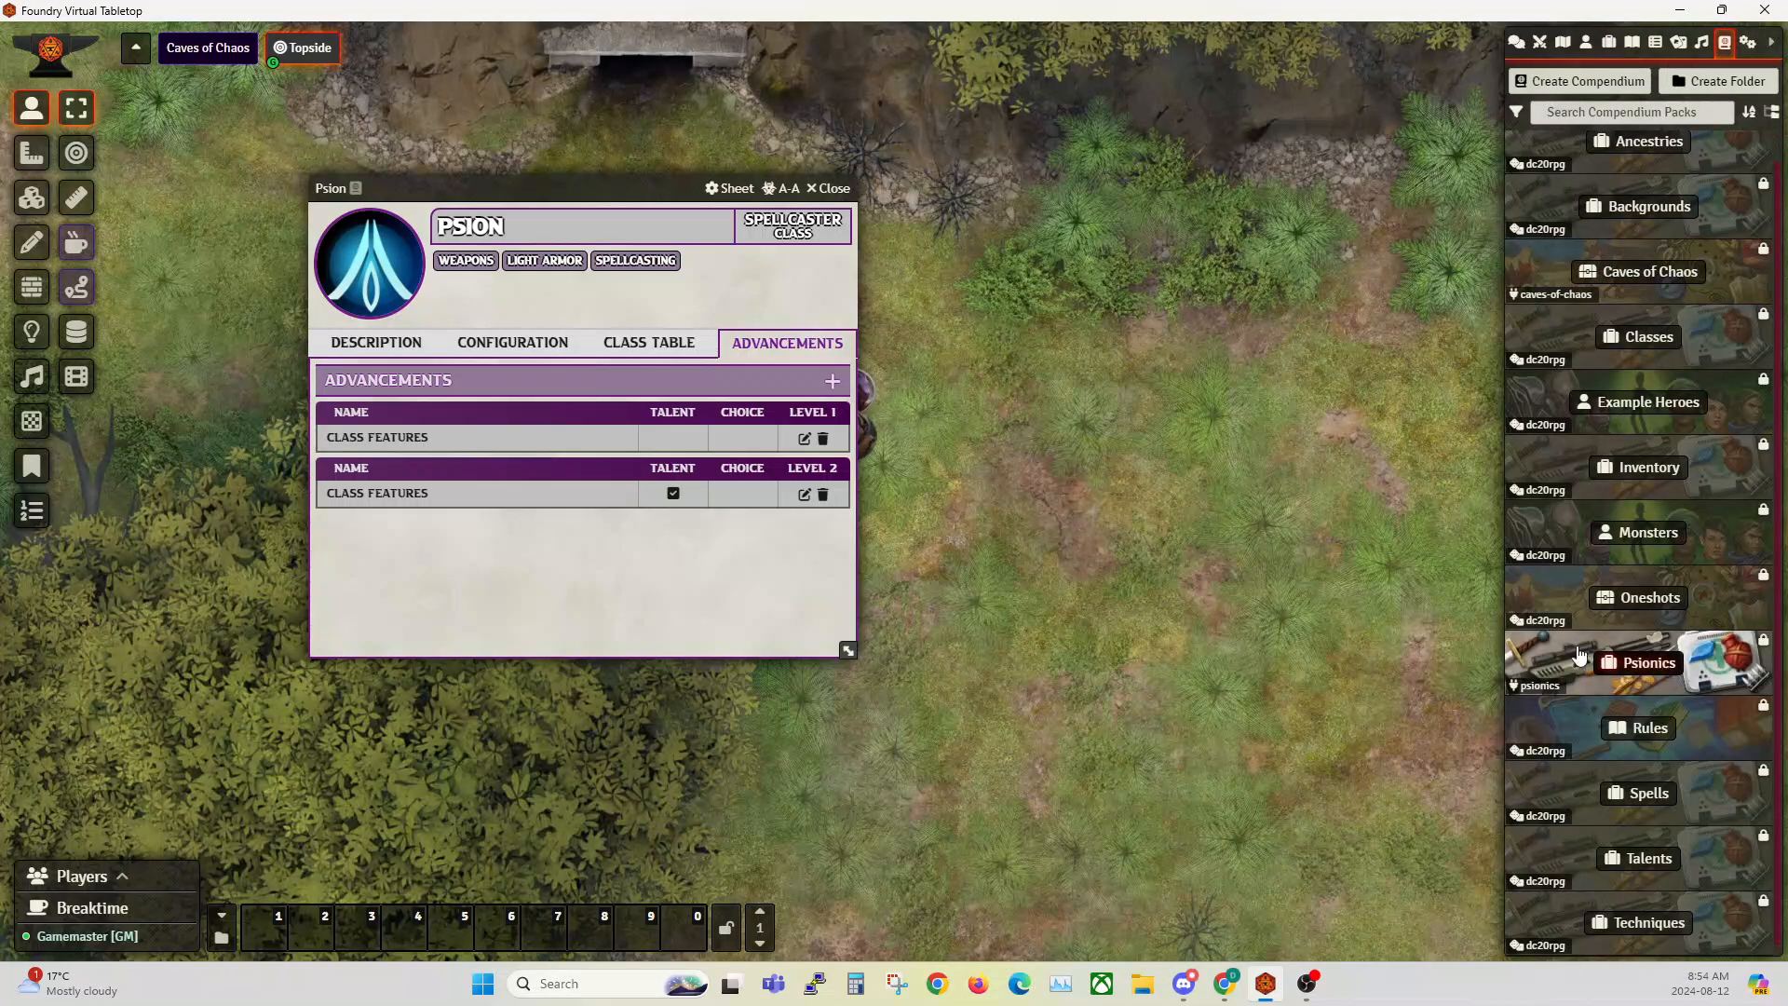
click(1553, 658)
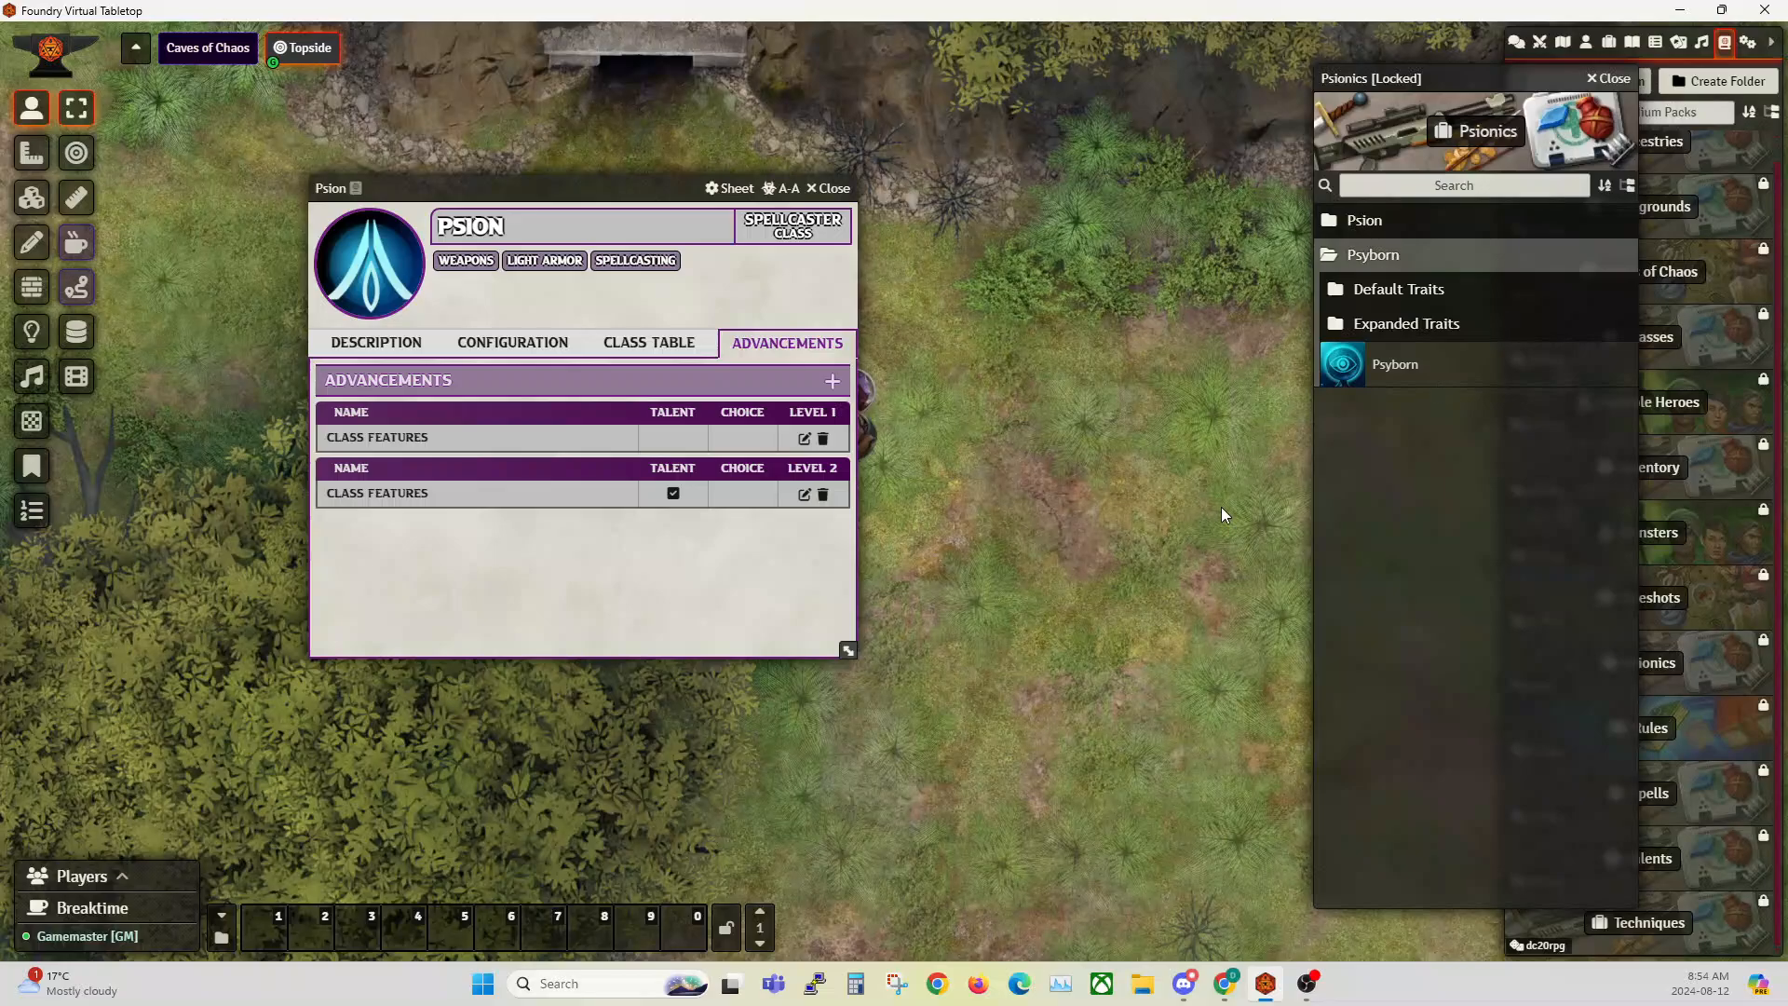
click(1616, 80)
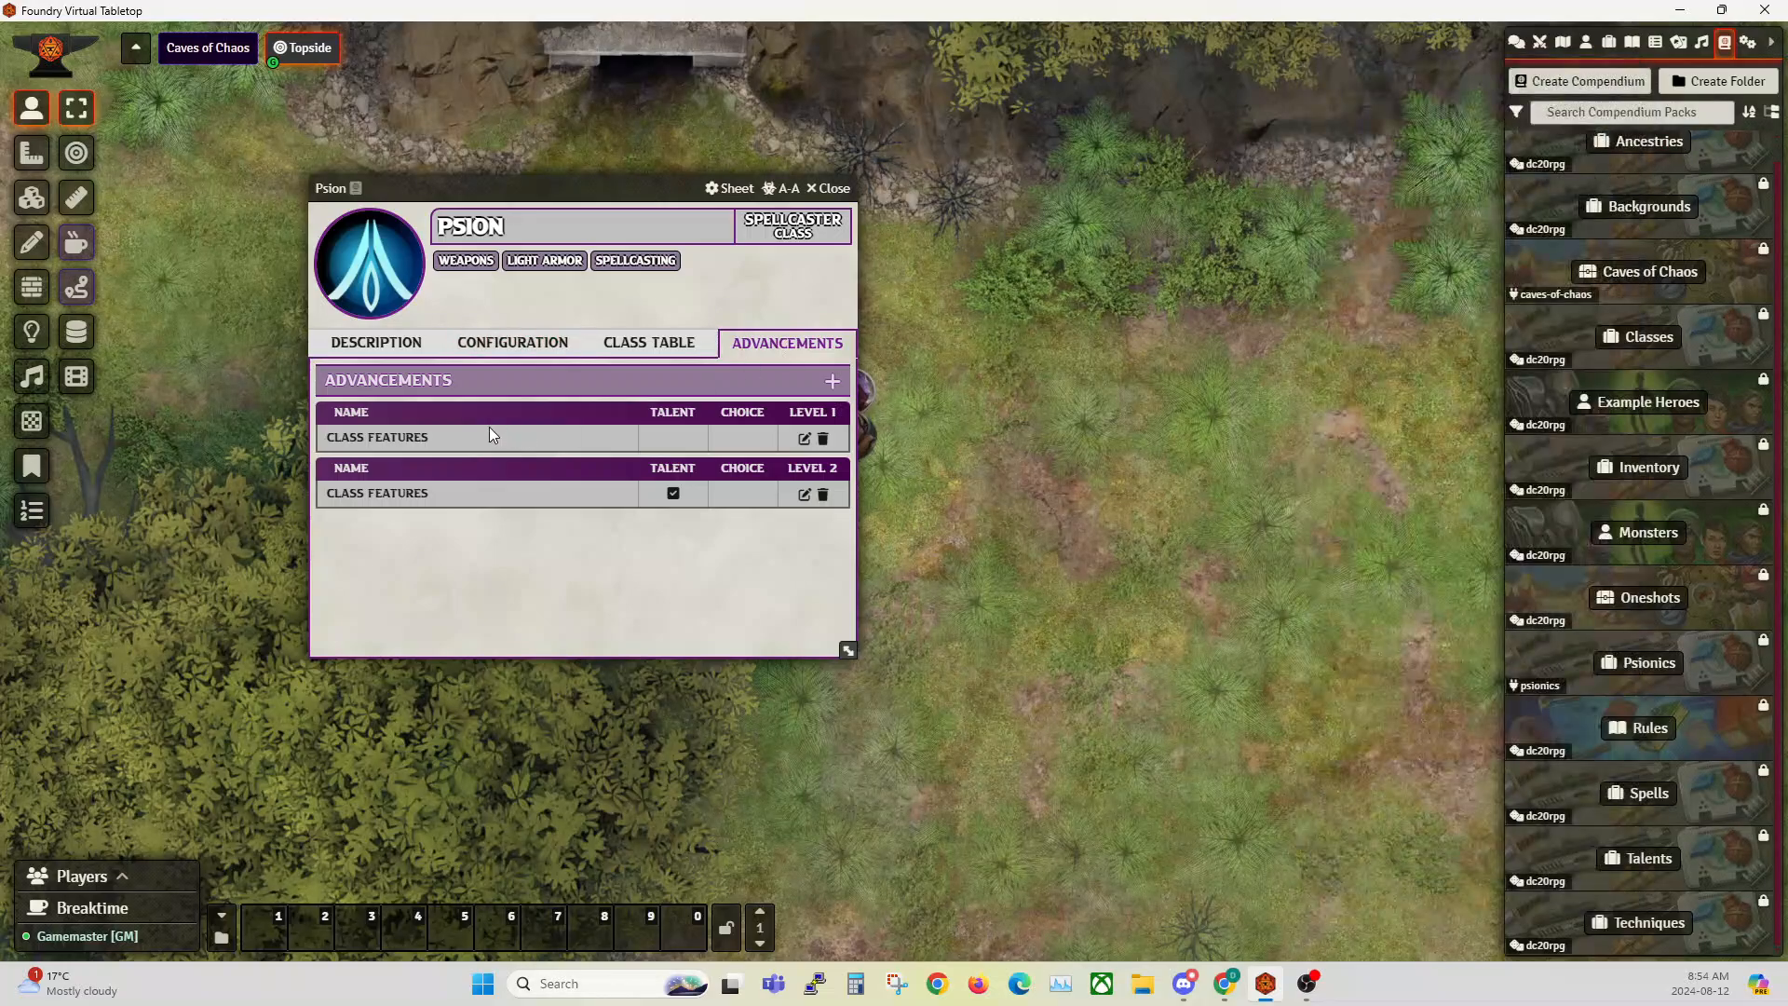
click(1609, 43)
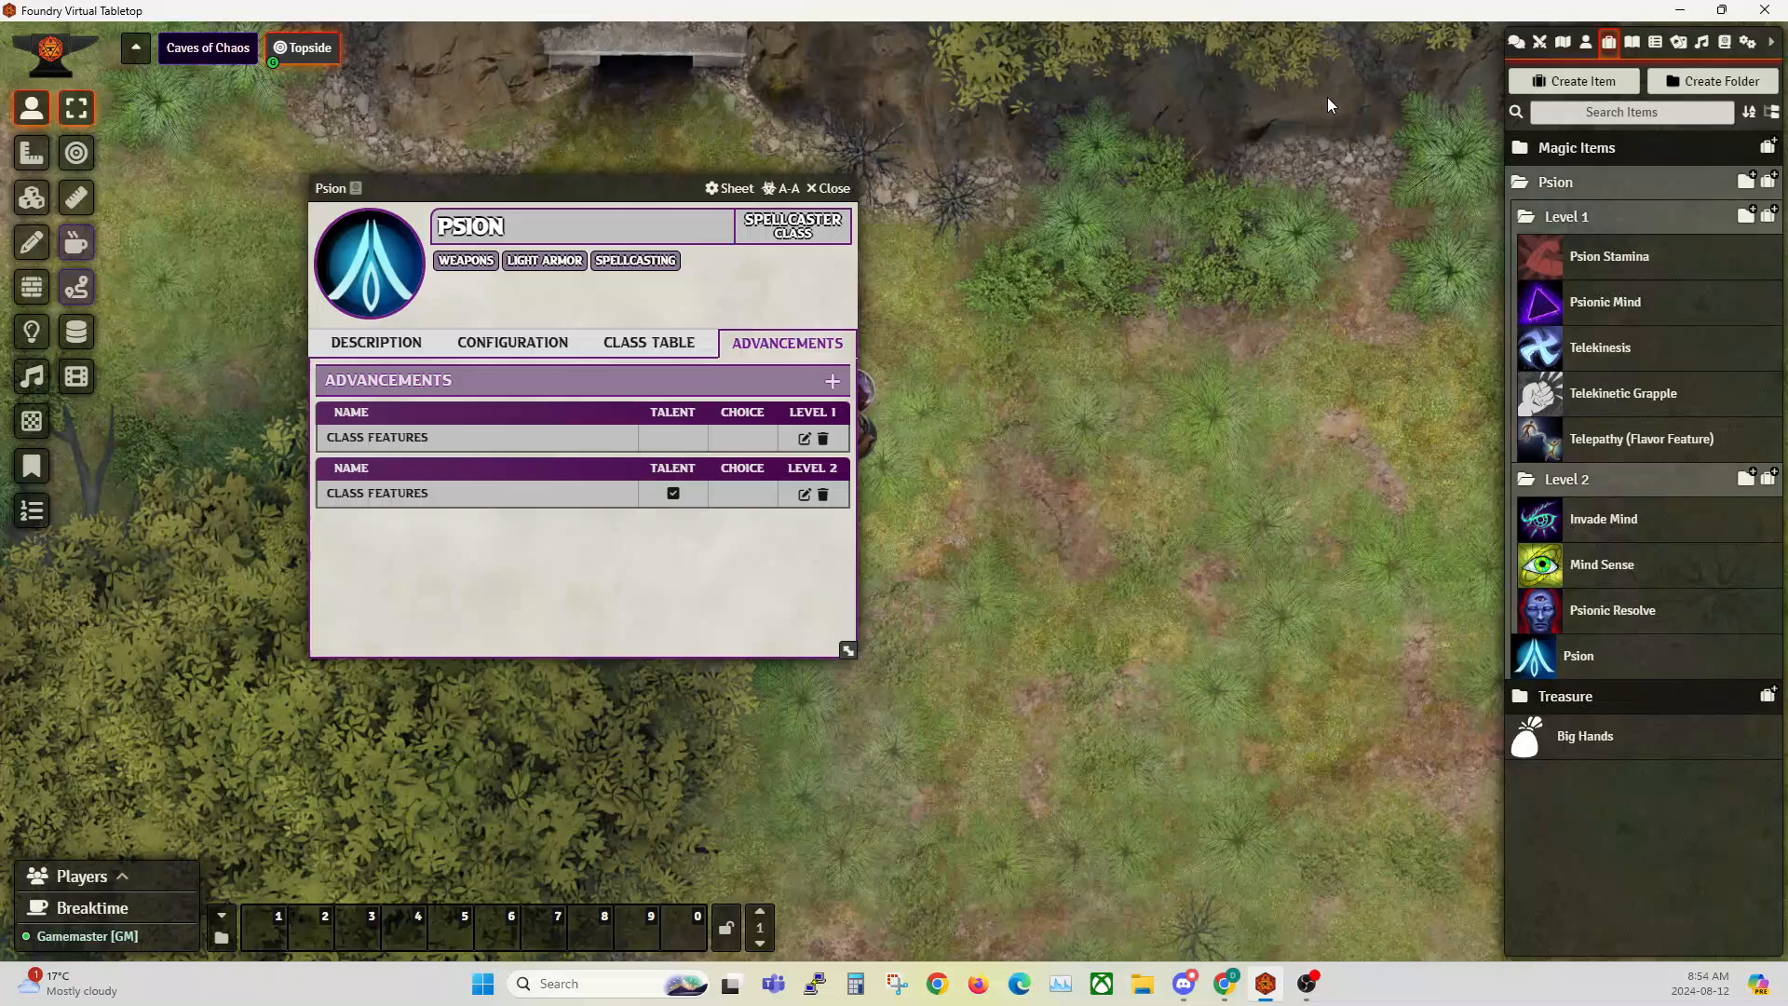
click(835, 188)
Step: View the Psion class sheet beside a popped-out Items Directory and close both windows
right_click(1608, 43)
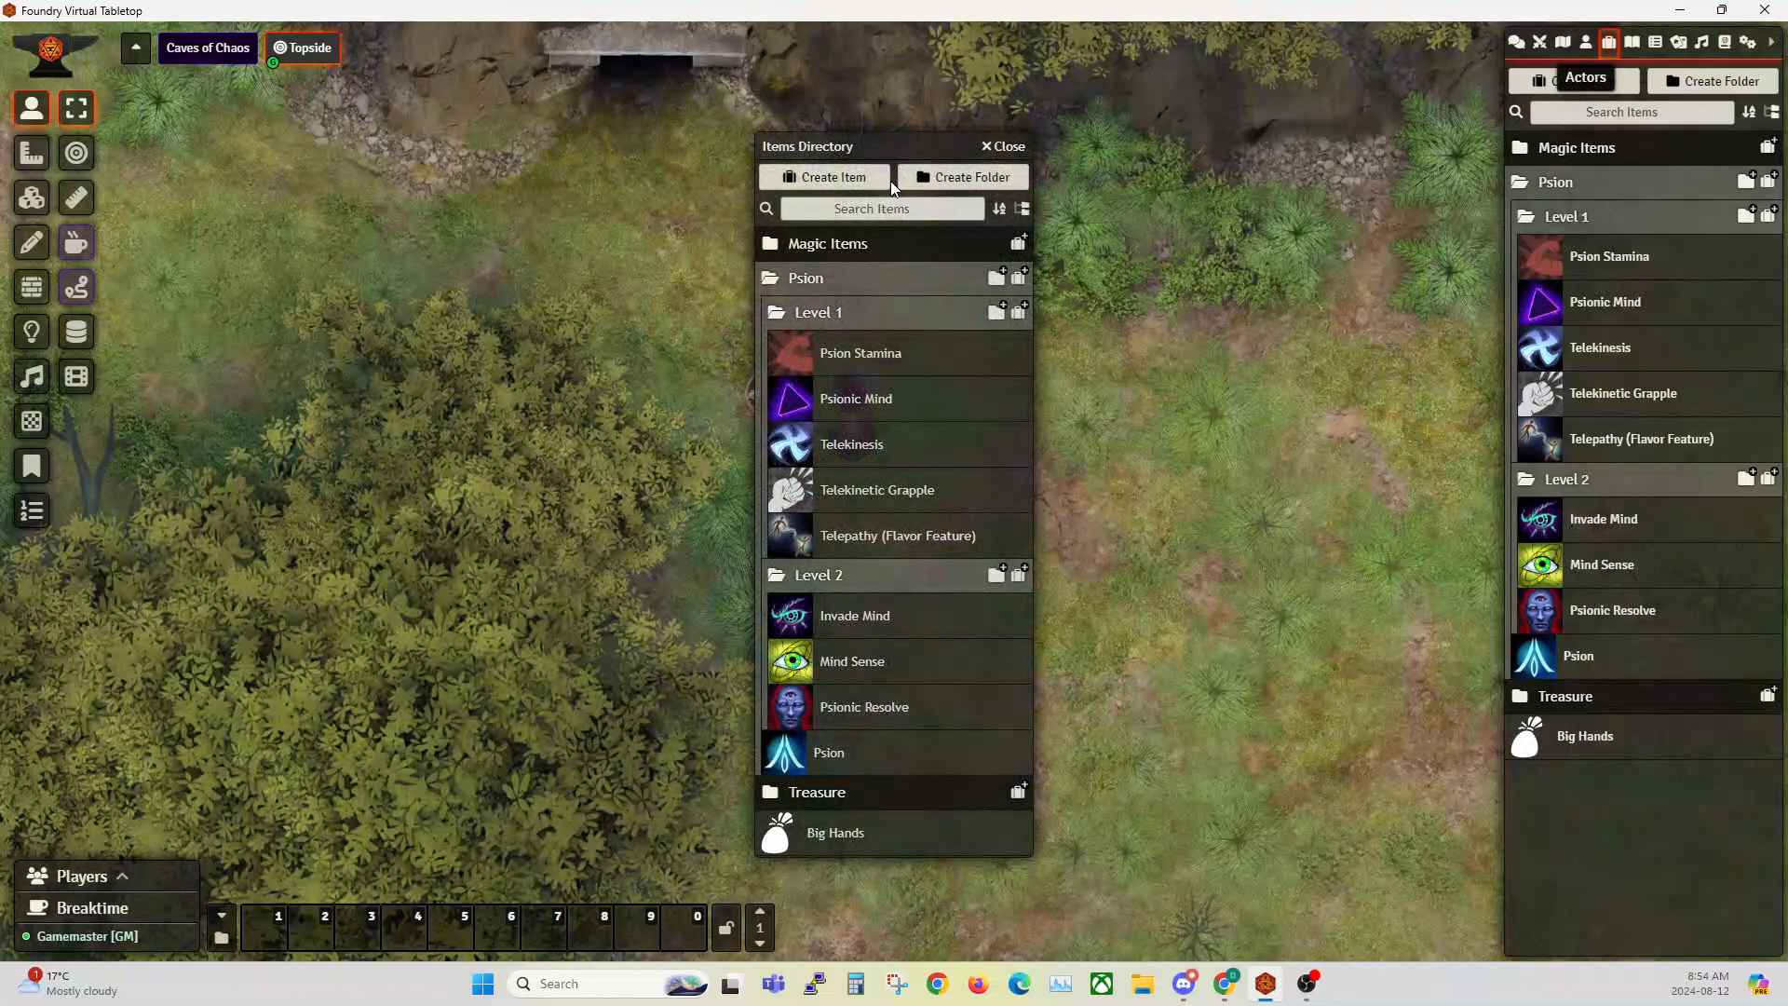
drag(894, 147, 1014, 100)
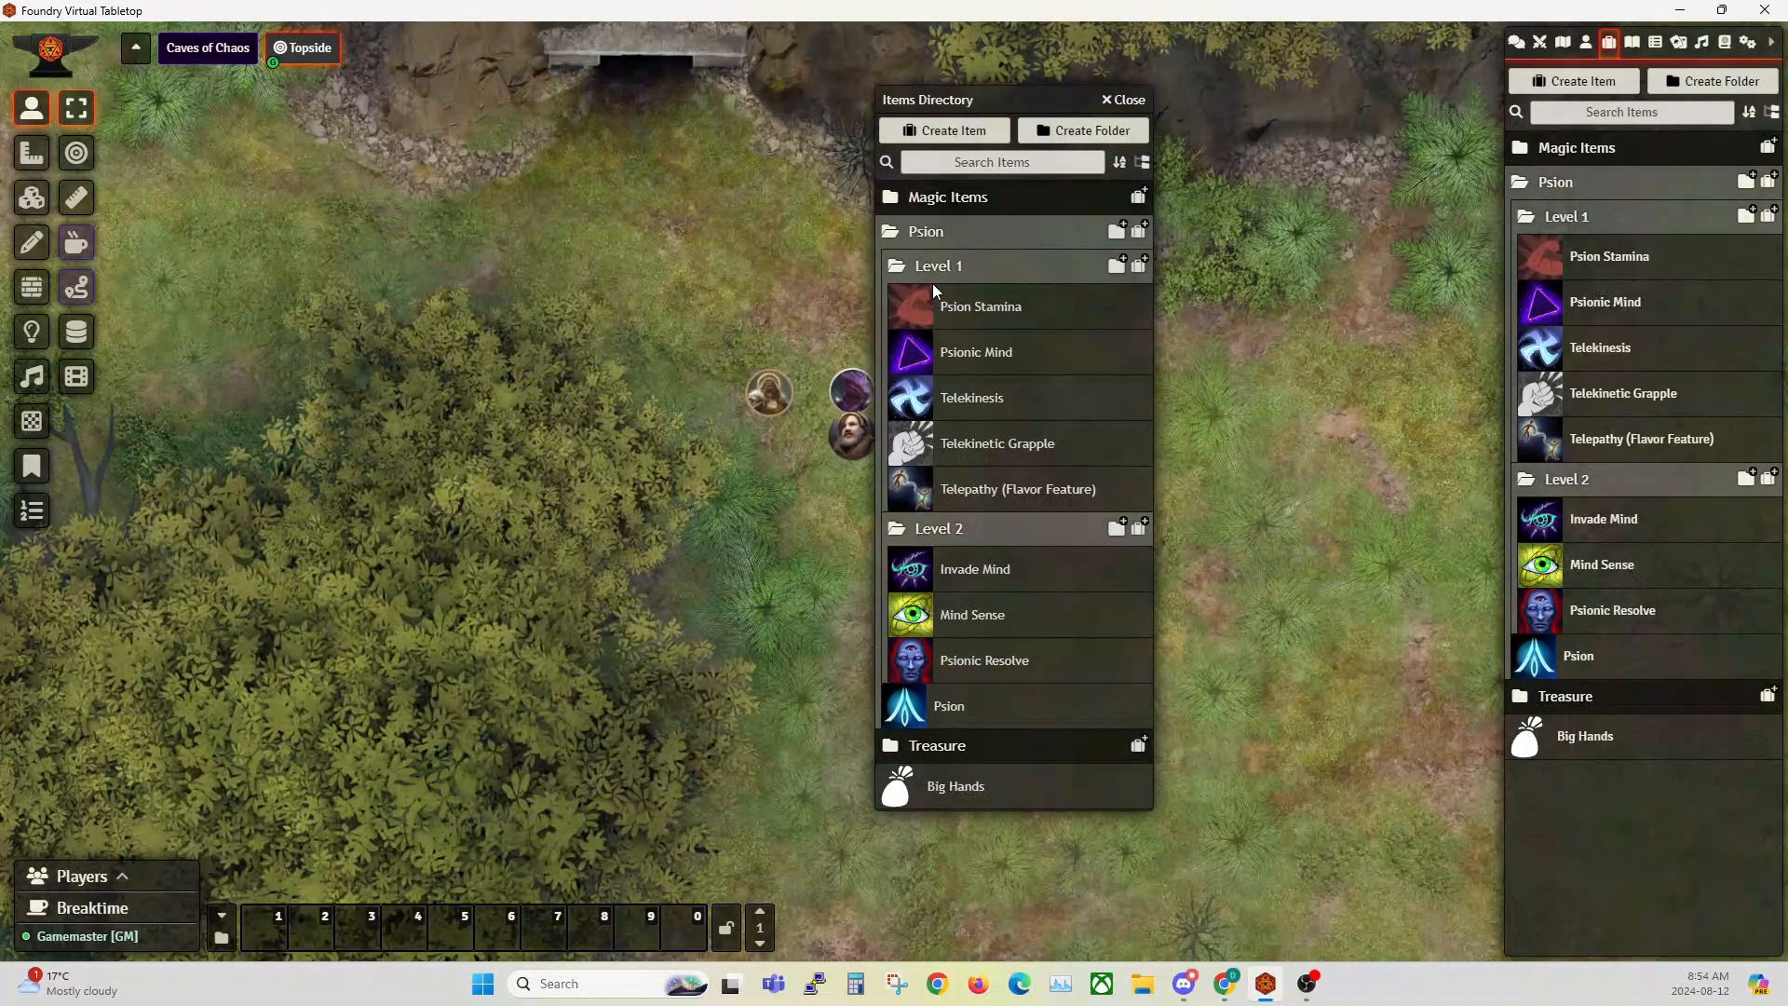
click(950, 708)
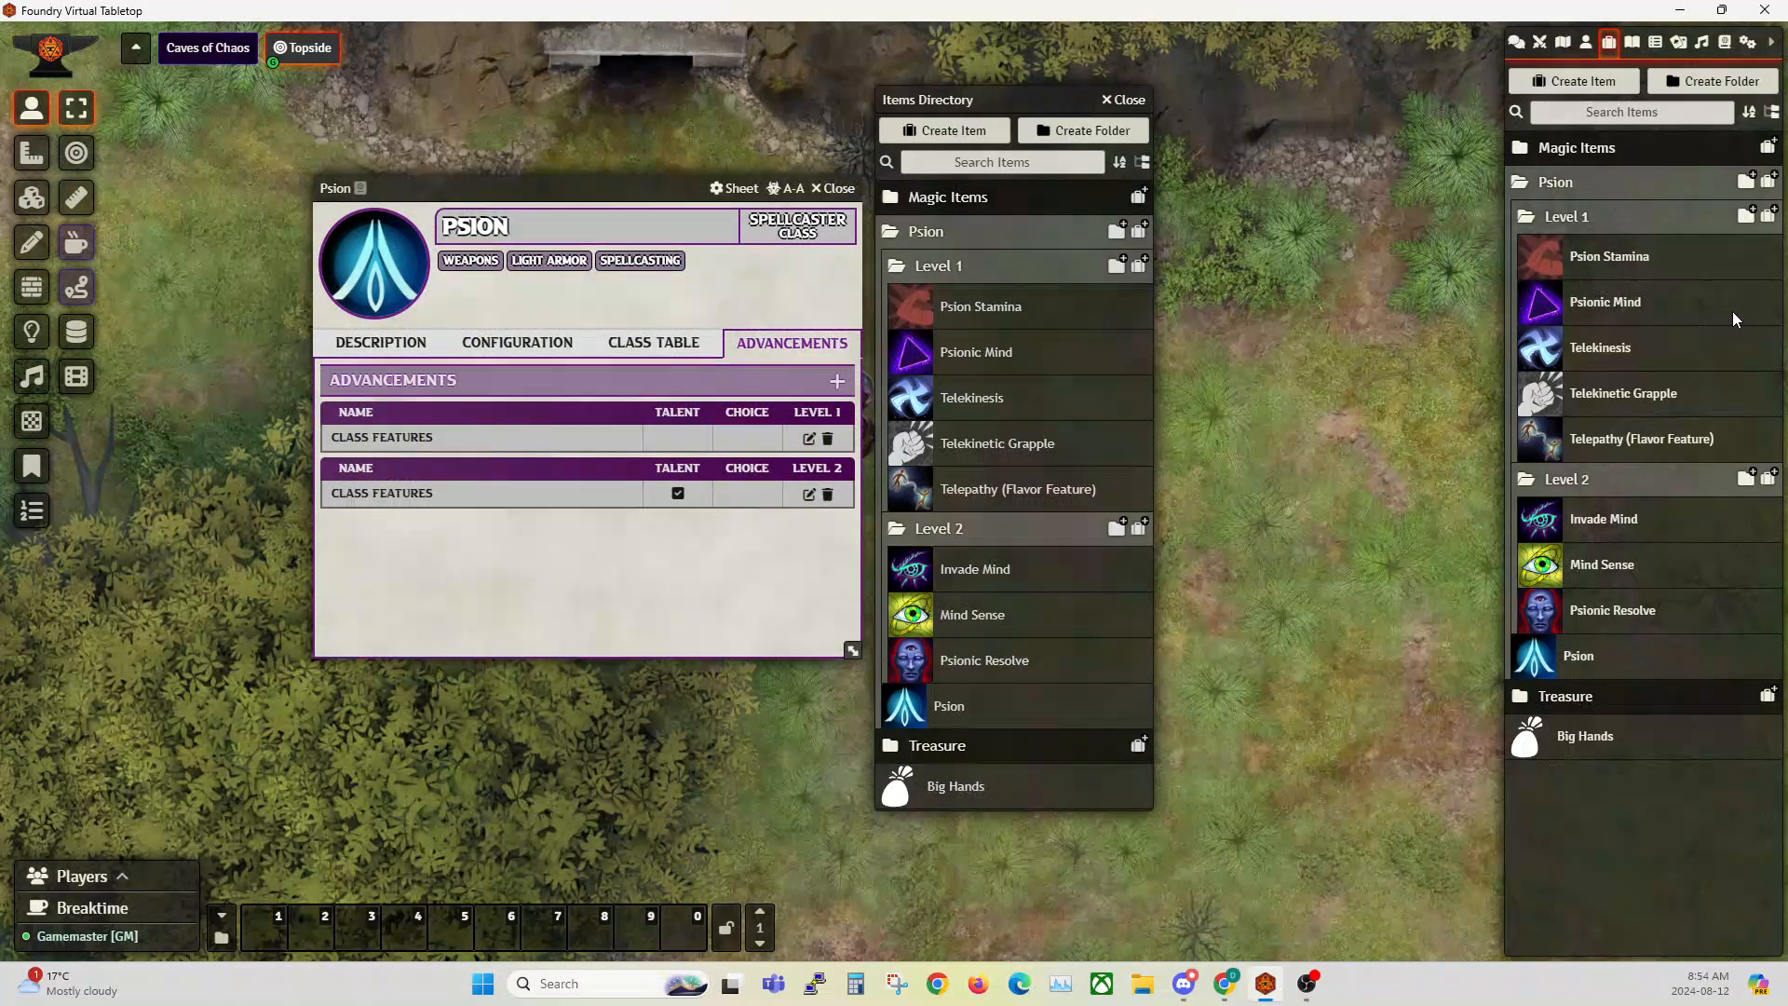
click(1725, 43)
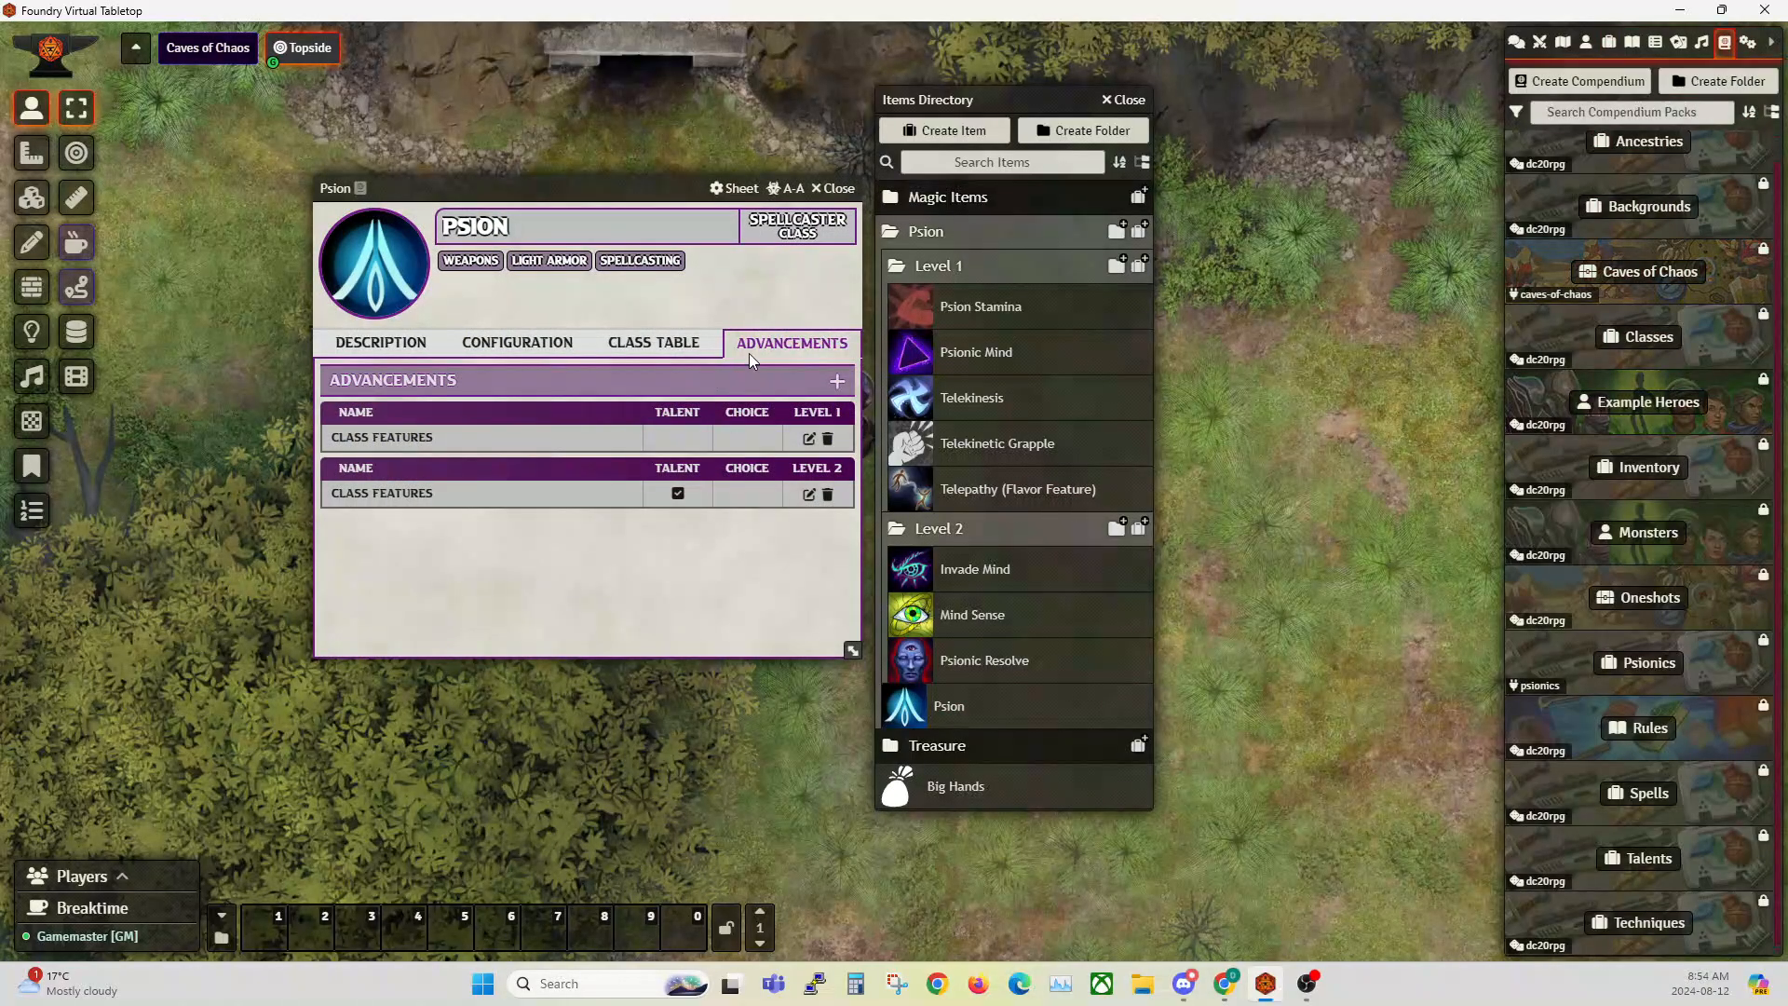
click(832, 189)
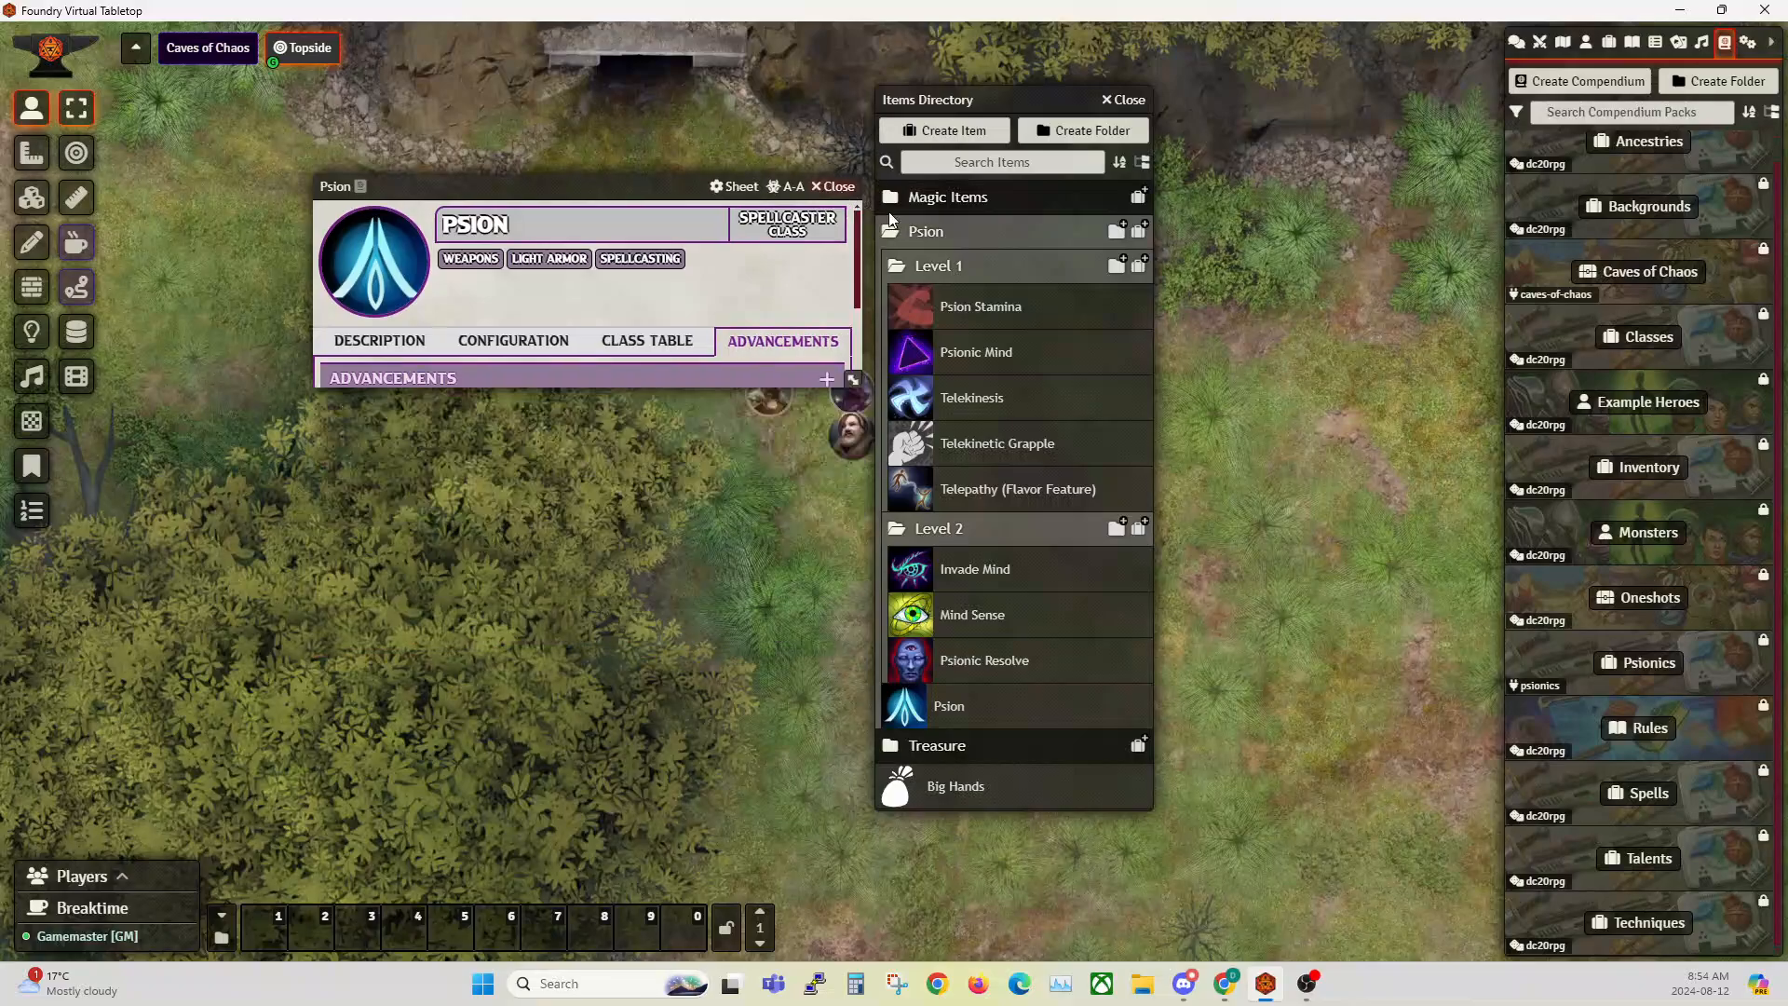
click(1116, 101)
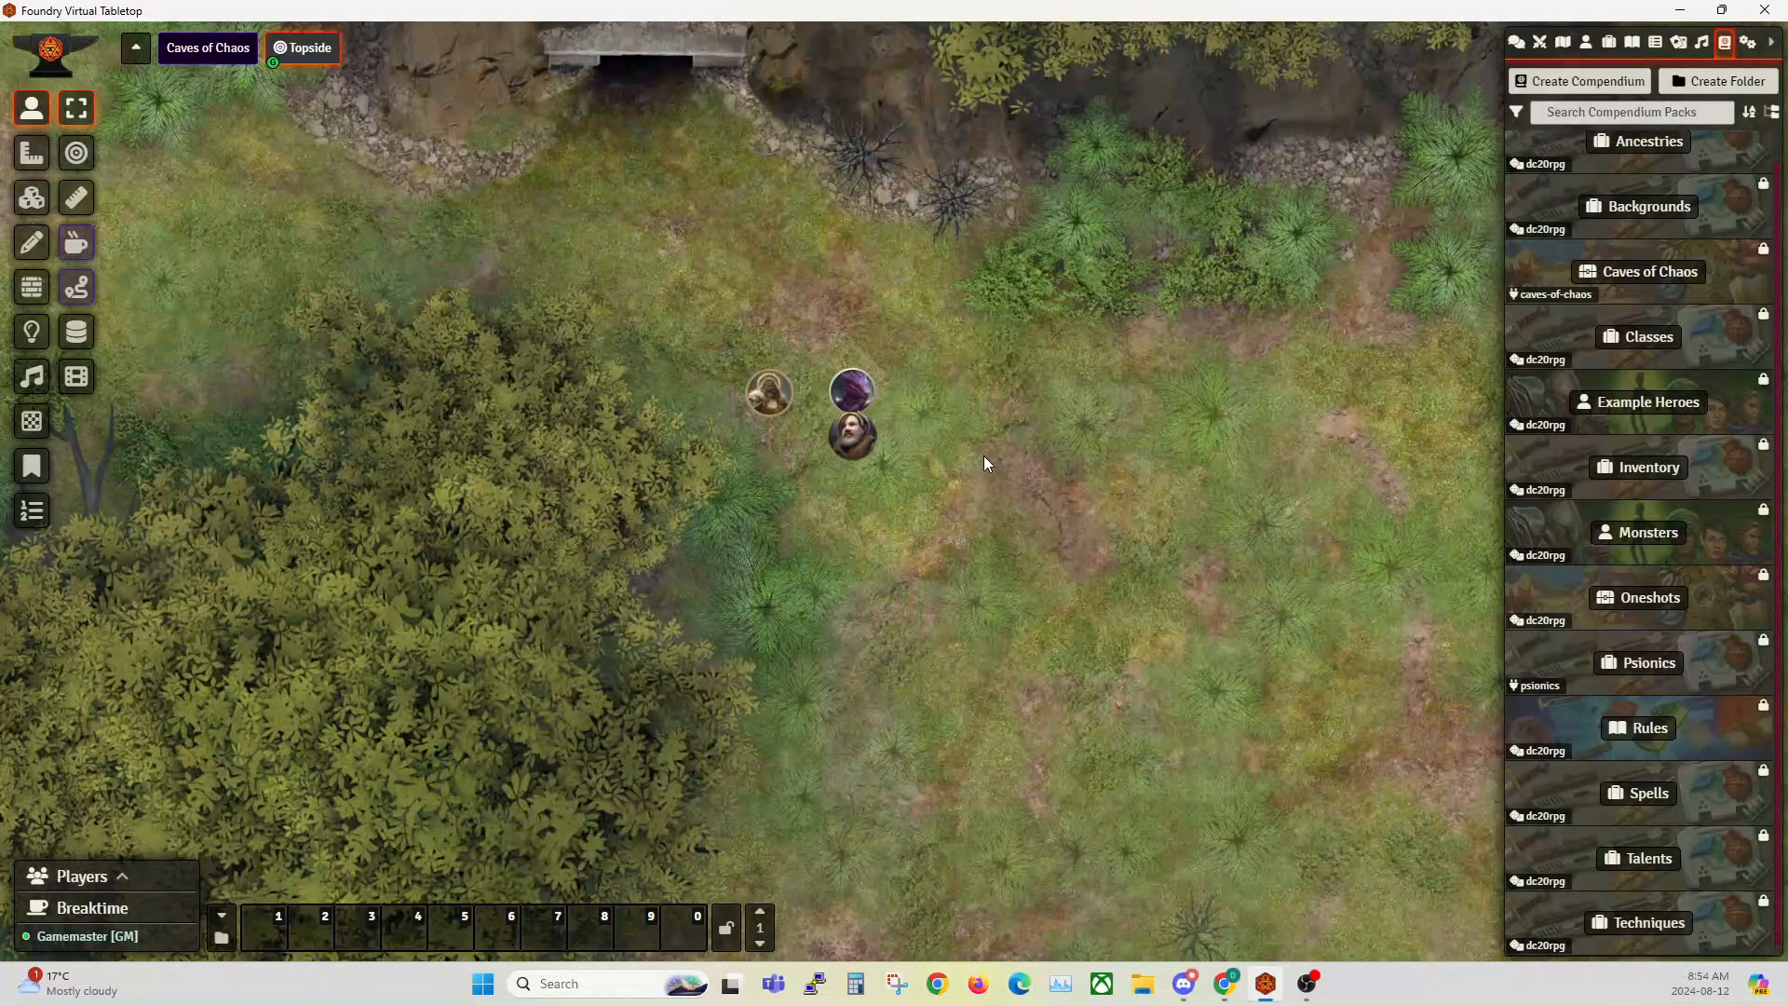
scroll(984, 455, down, 1)
scroll(550, 621, up, 1)
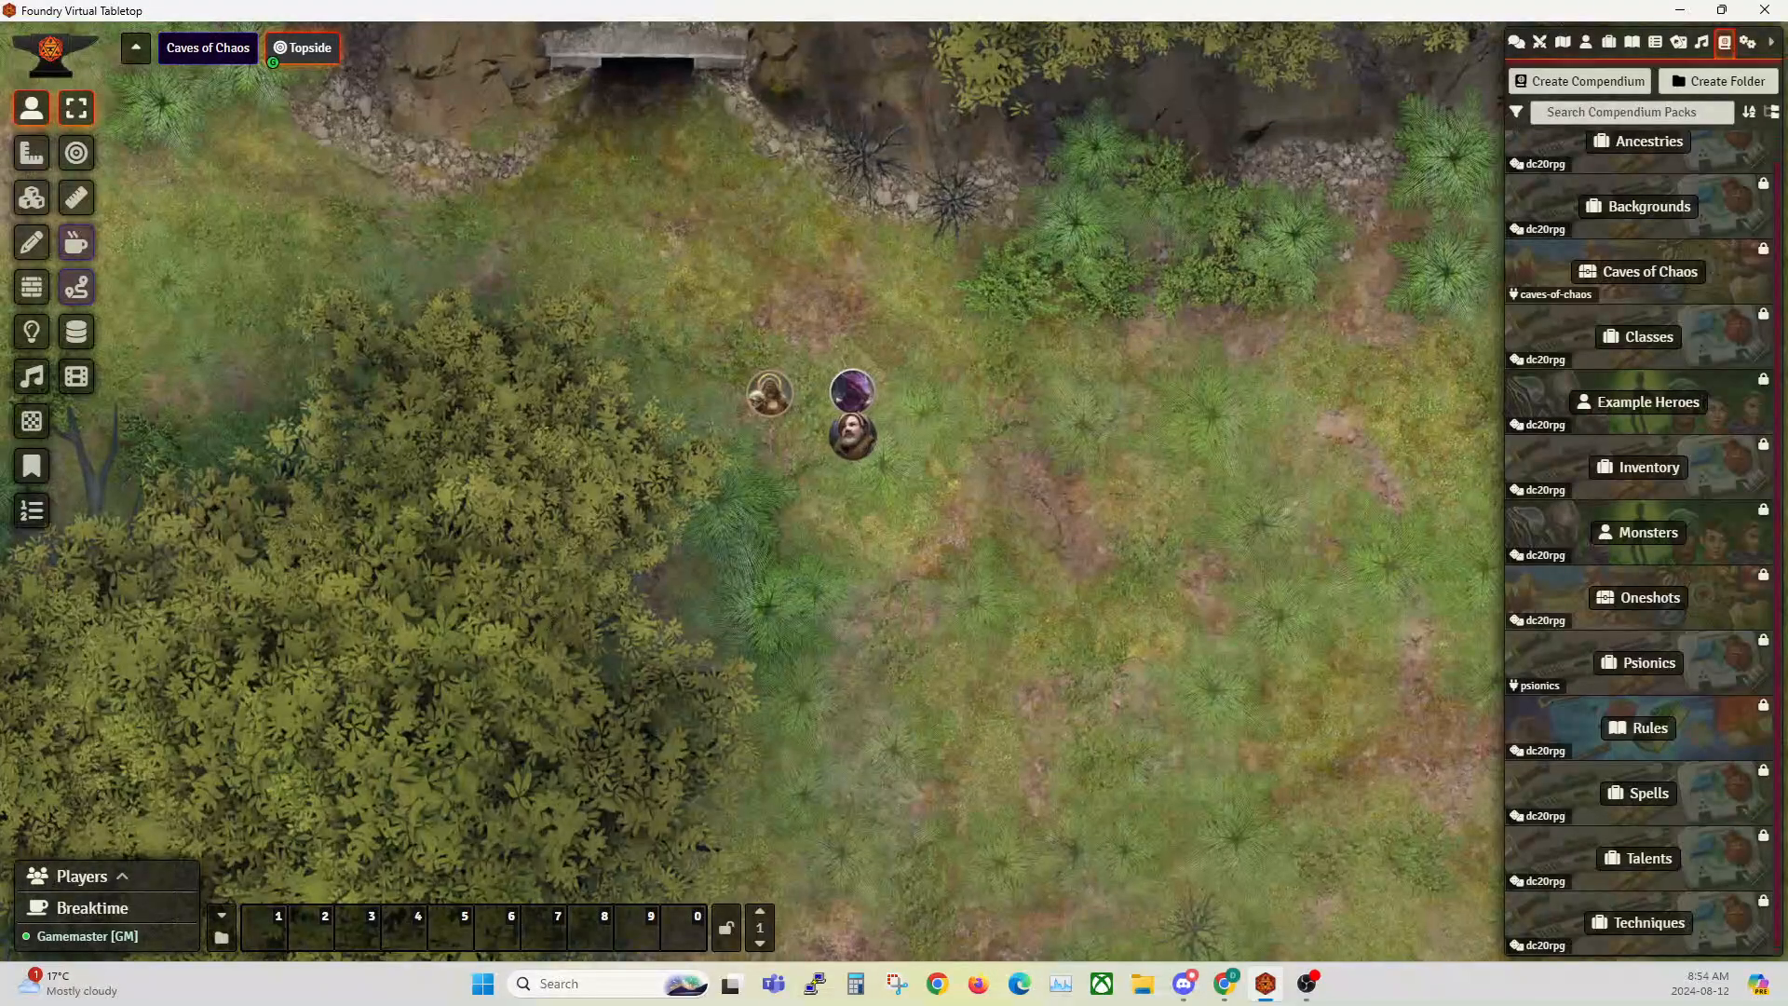